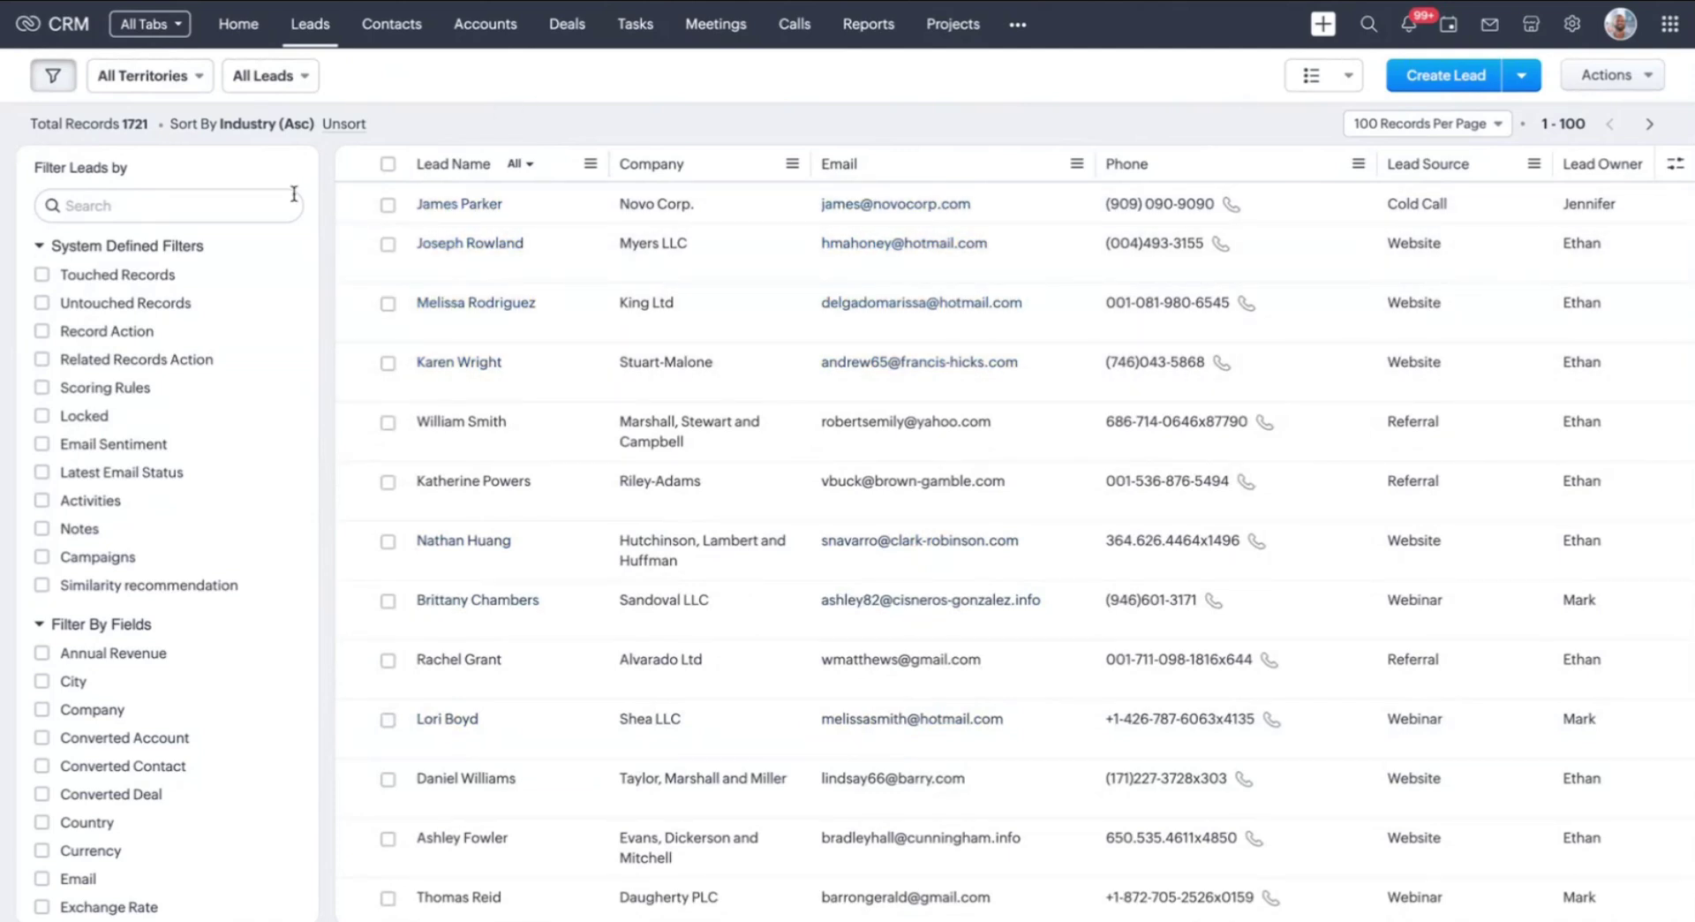
# Filter the Leads list to Similarity recommendation: Available, narrowing 1721 records to 1148
pyautogui.click(223, 196)
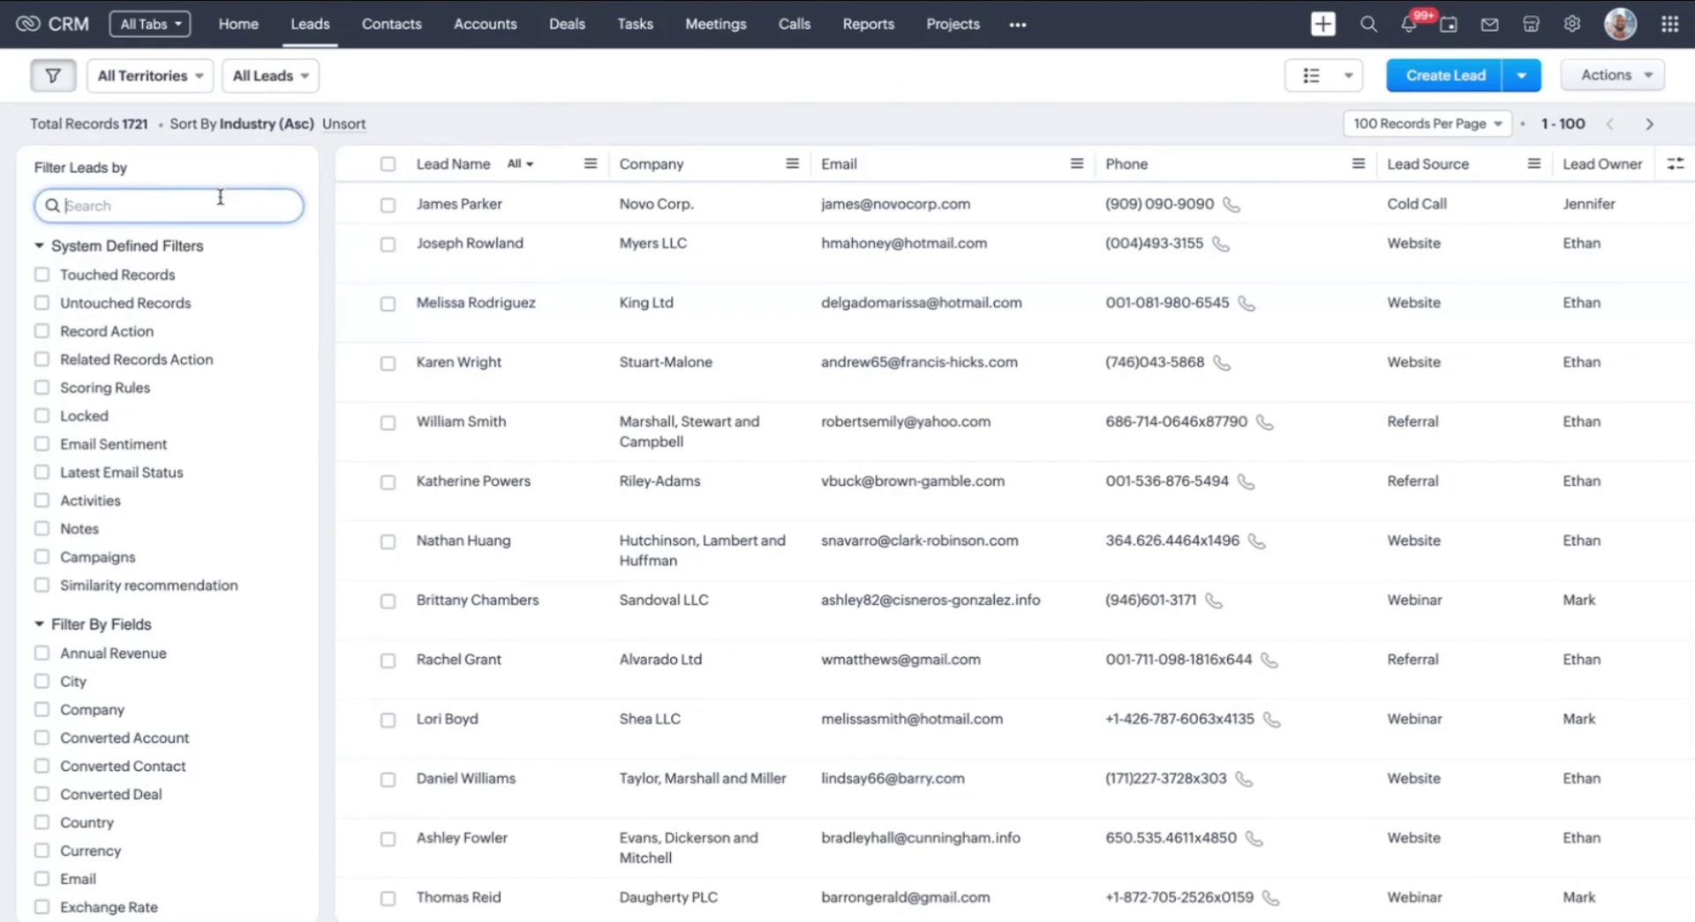
pyautogui.click(152, 588)
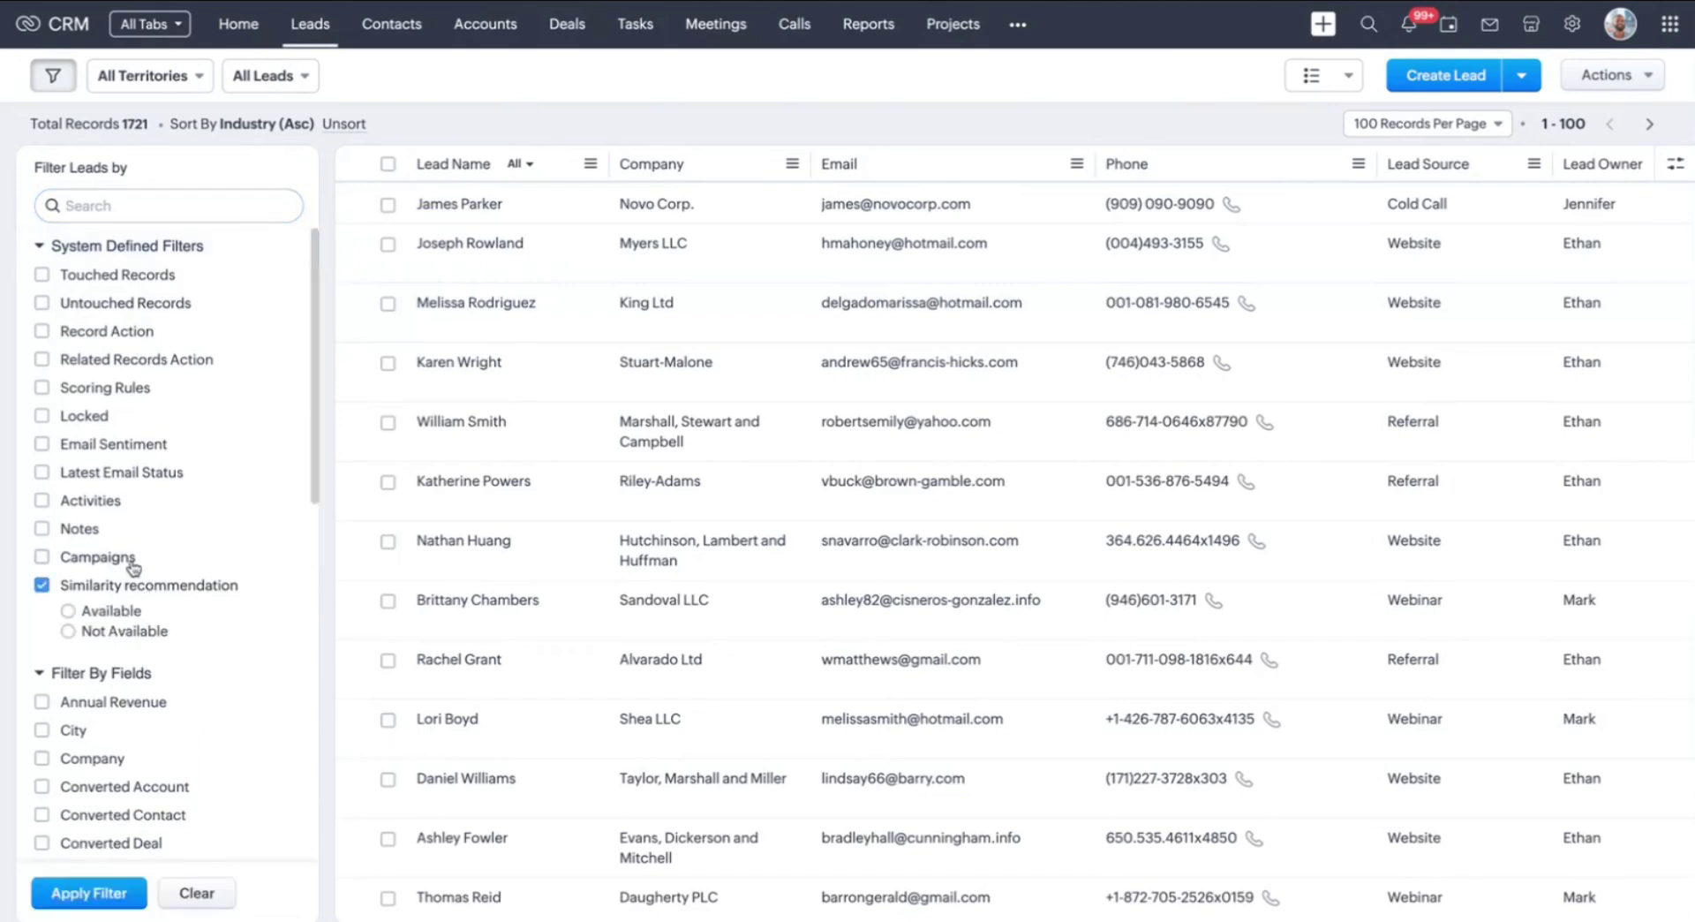
pyautogui.click(114, 616)
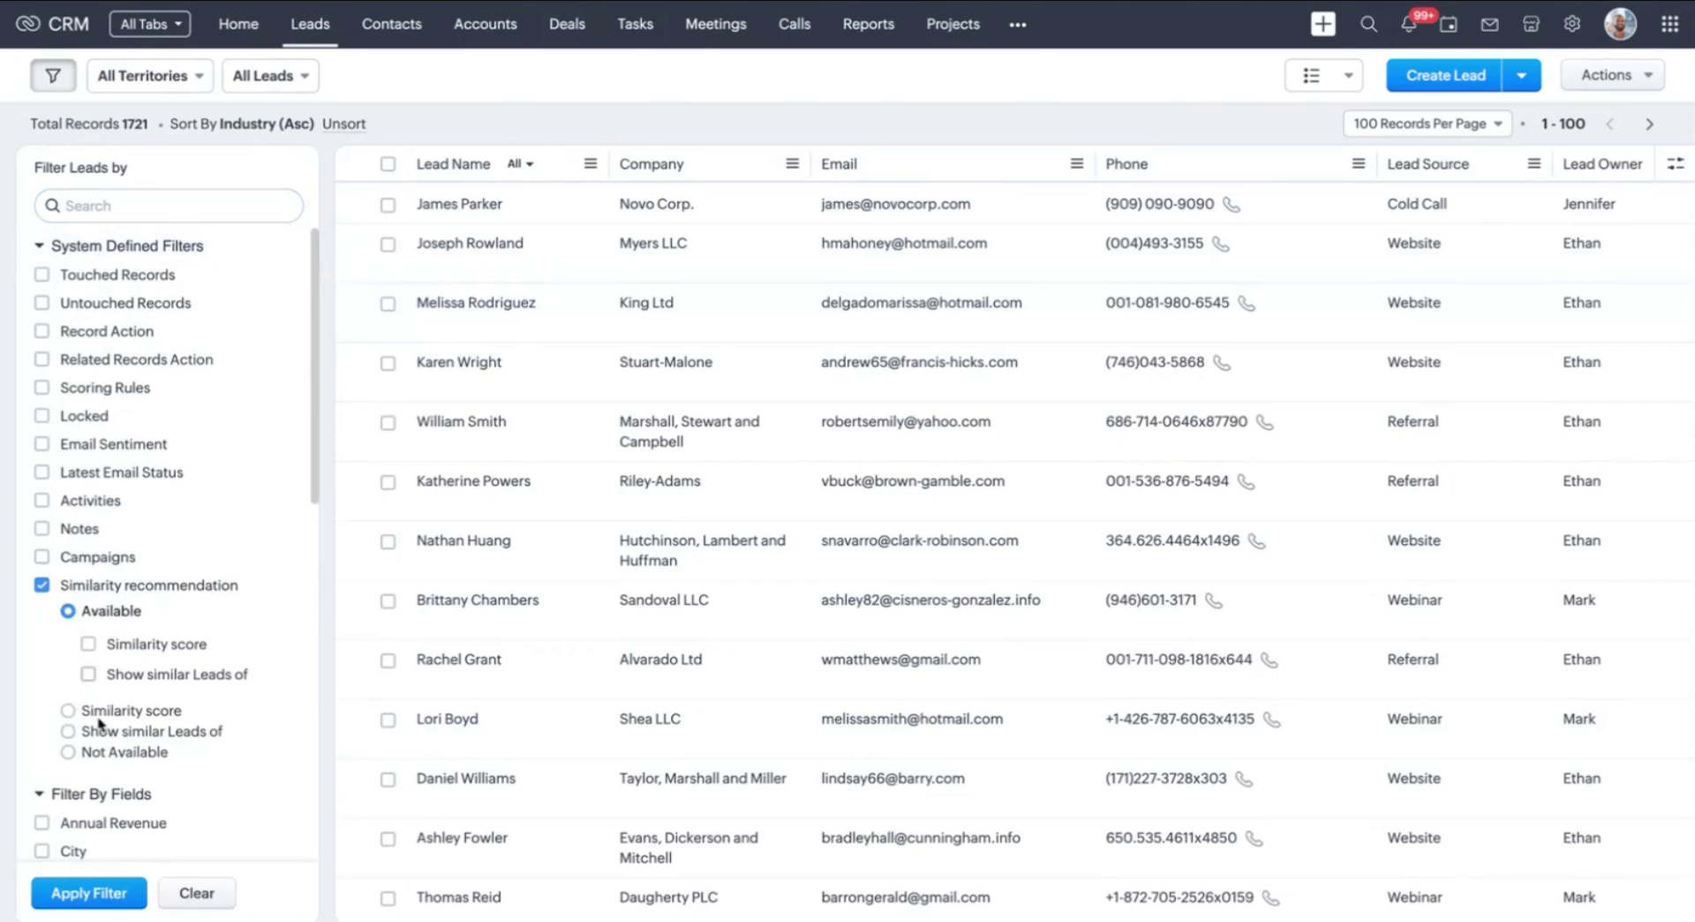
pyautogui.click(116, 892)
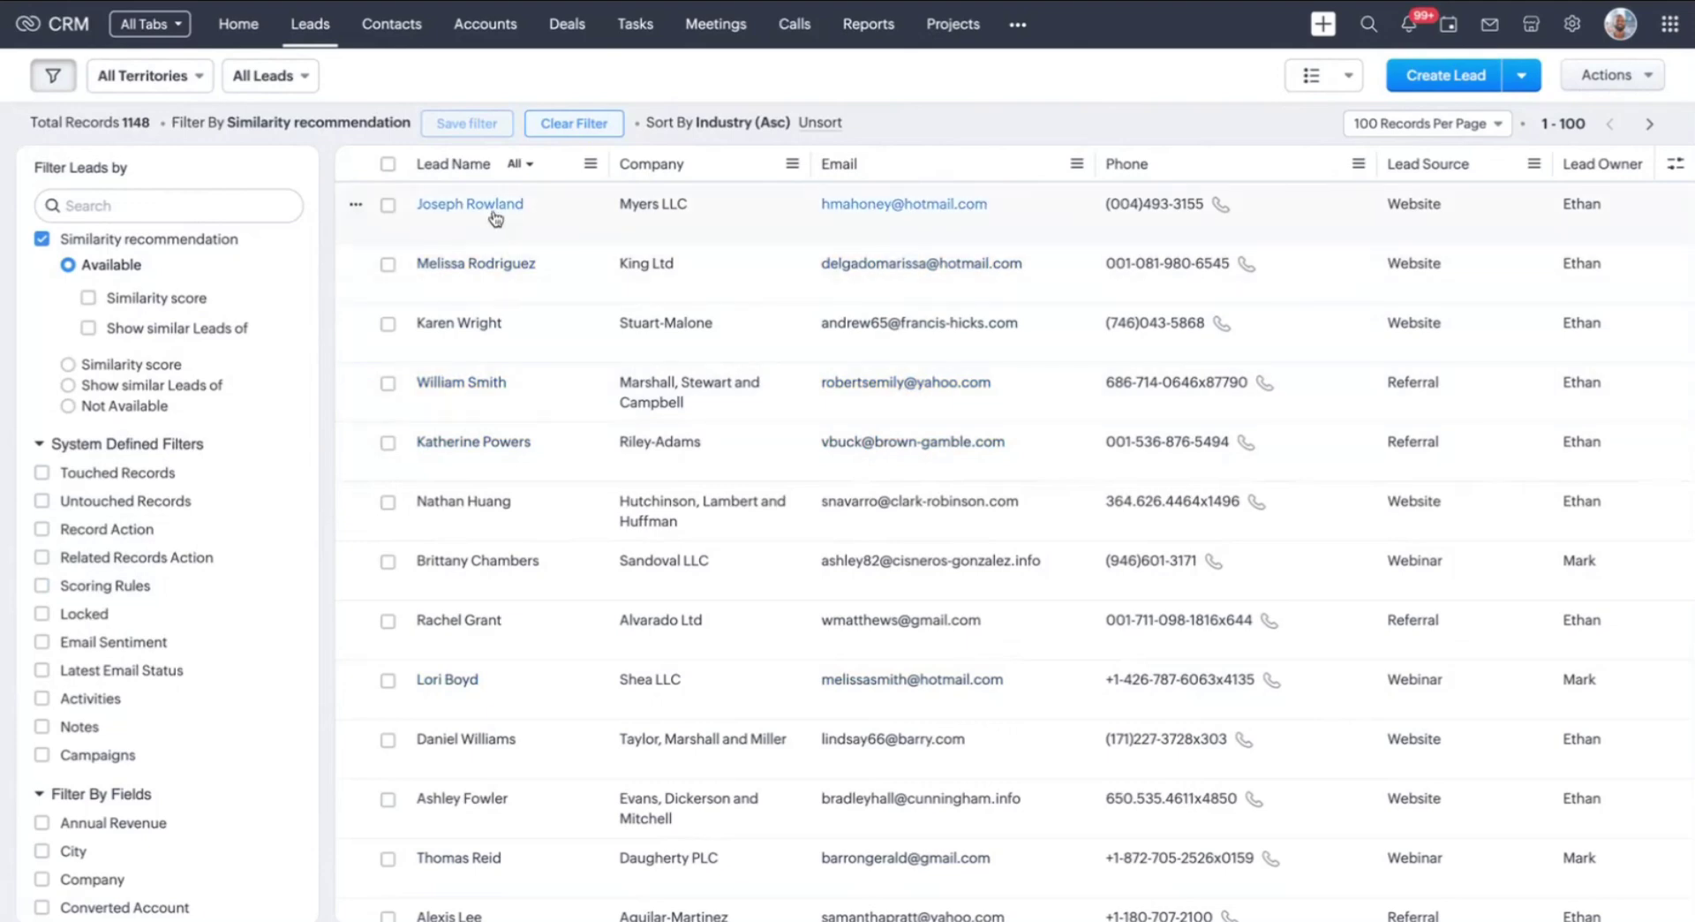
pyautogui.click(501, 265)
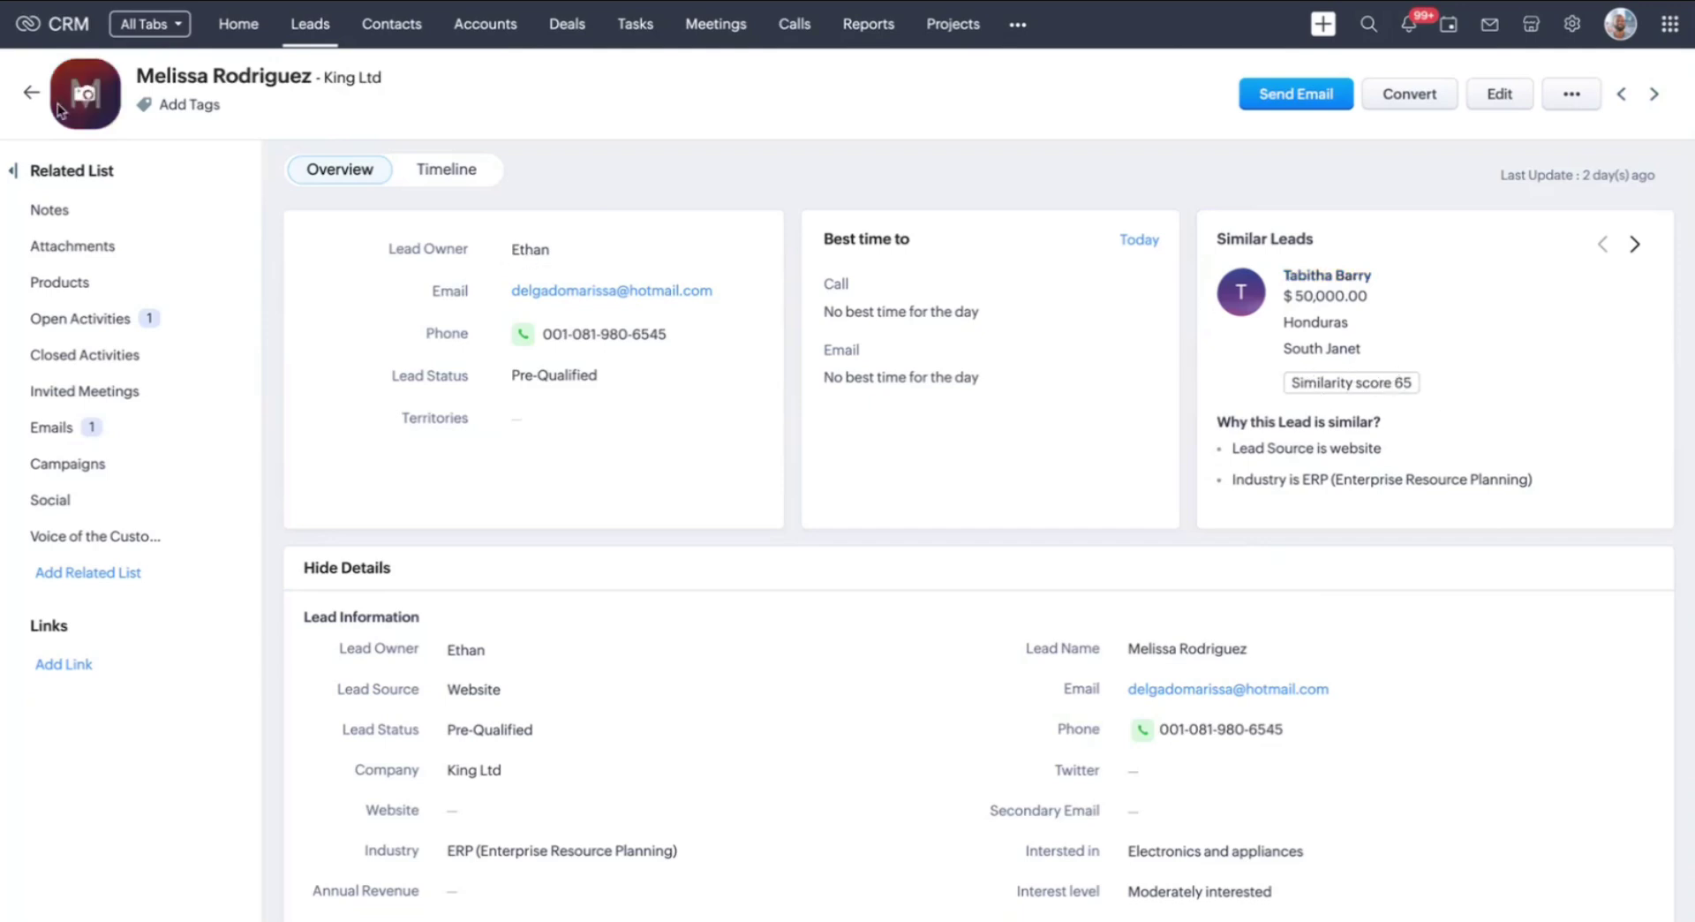
pyautogui.click(31, 93)
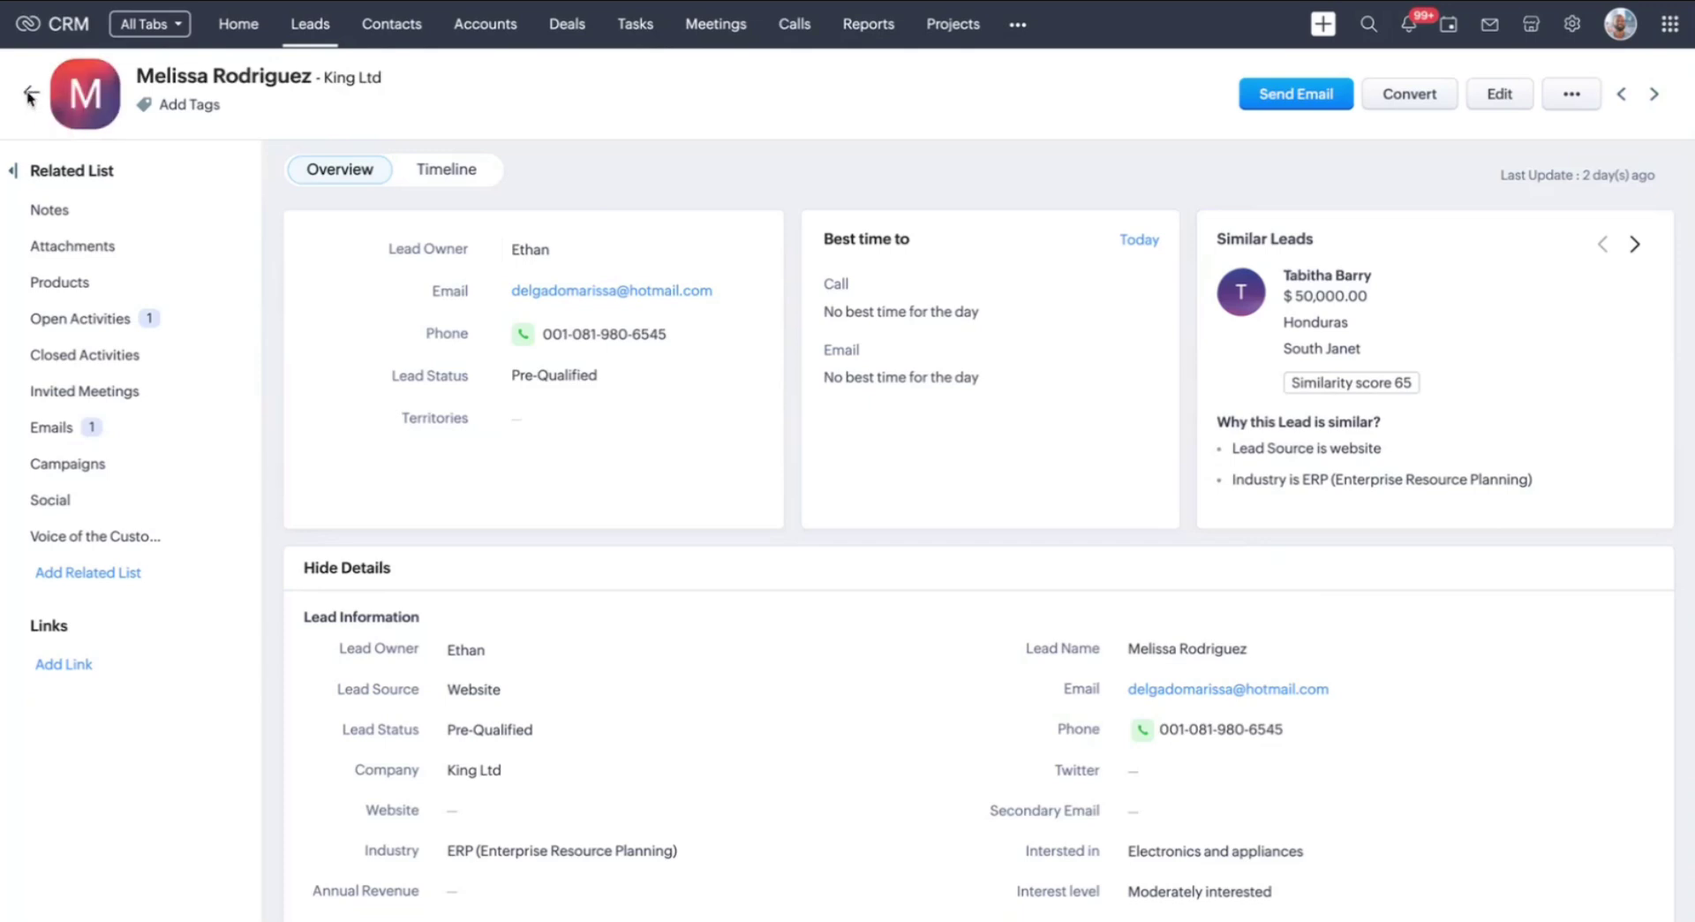
pyautogui.click(316, 34)
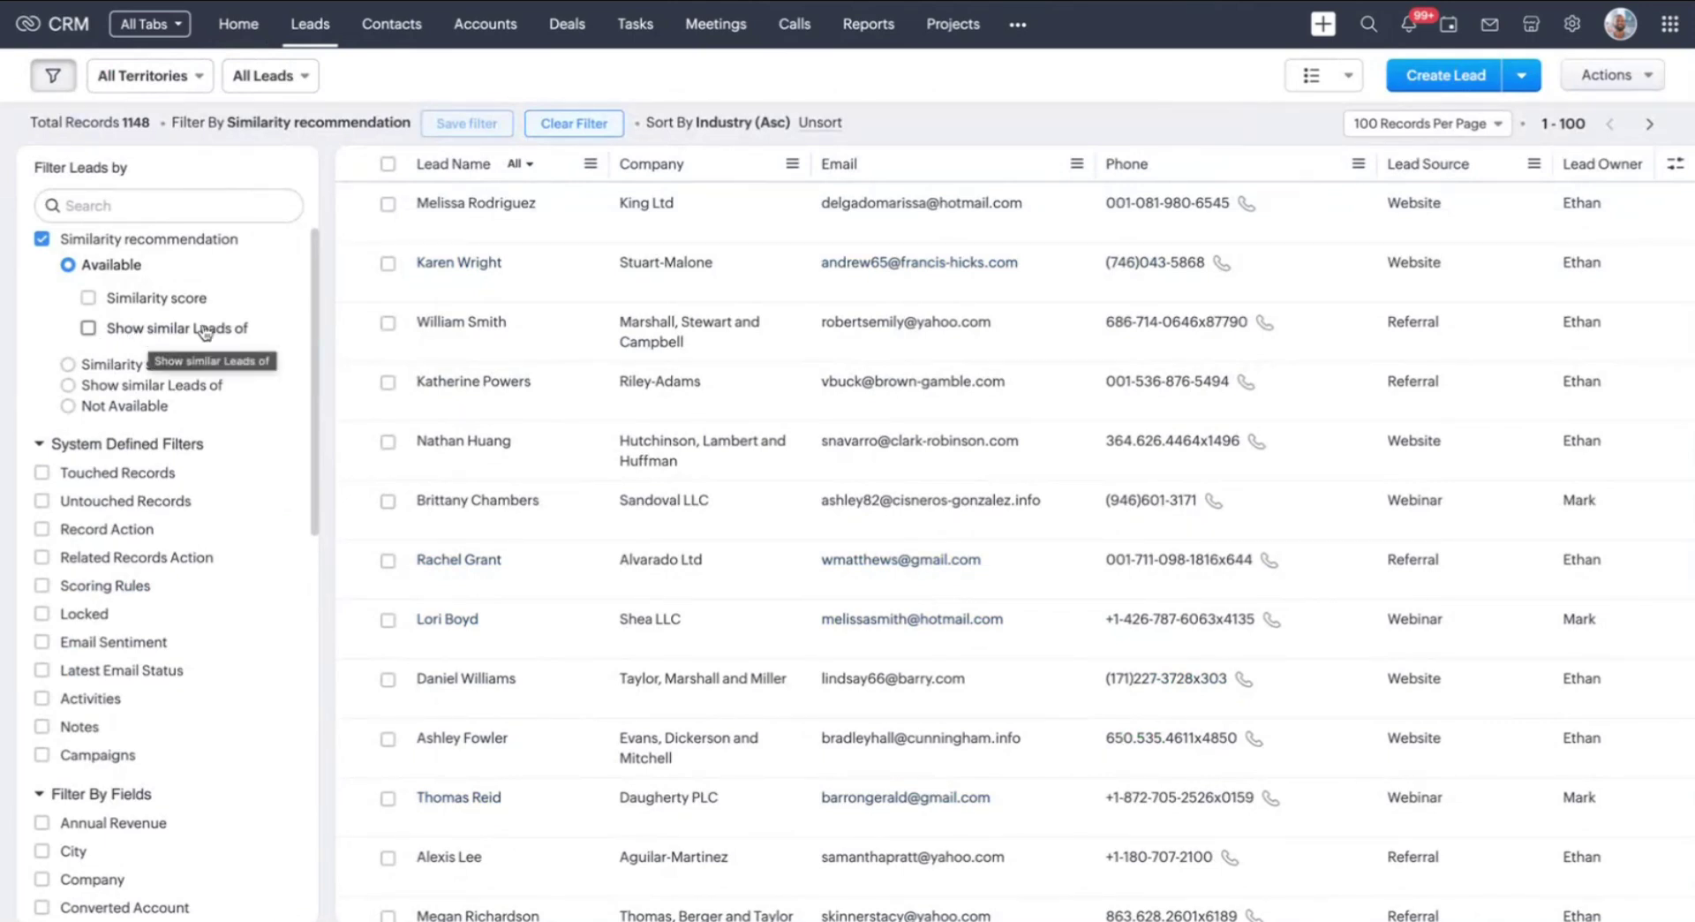
# Add a Similarity score >= 80 condition, leaving 5 leads, and open one matching lead
pyautogui.click(89, 299)
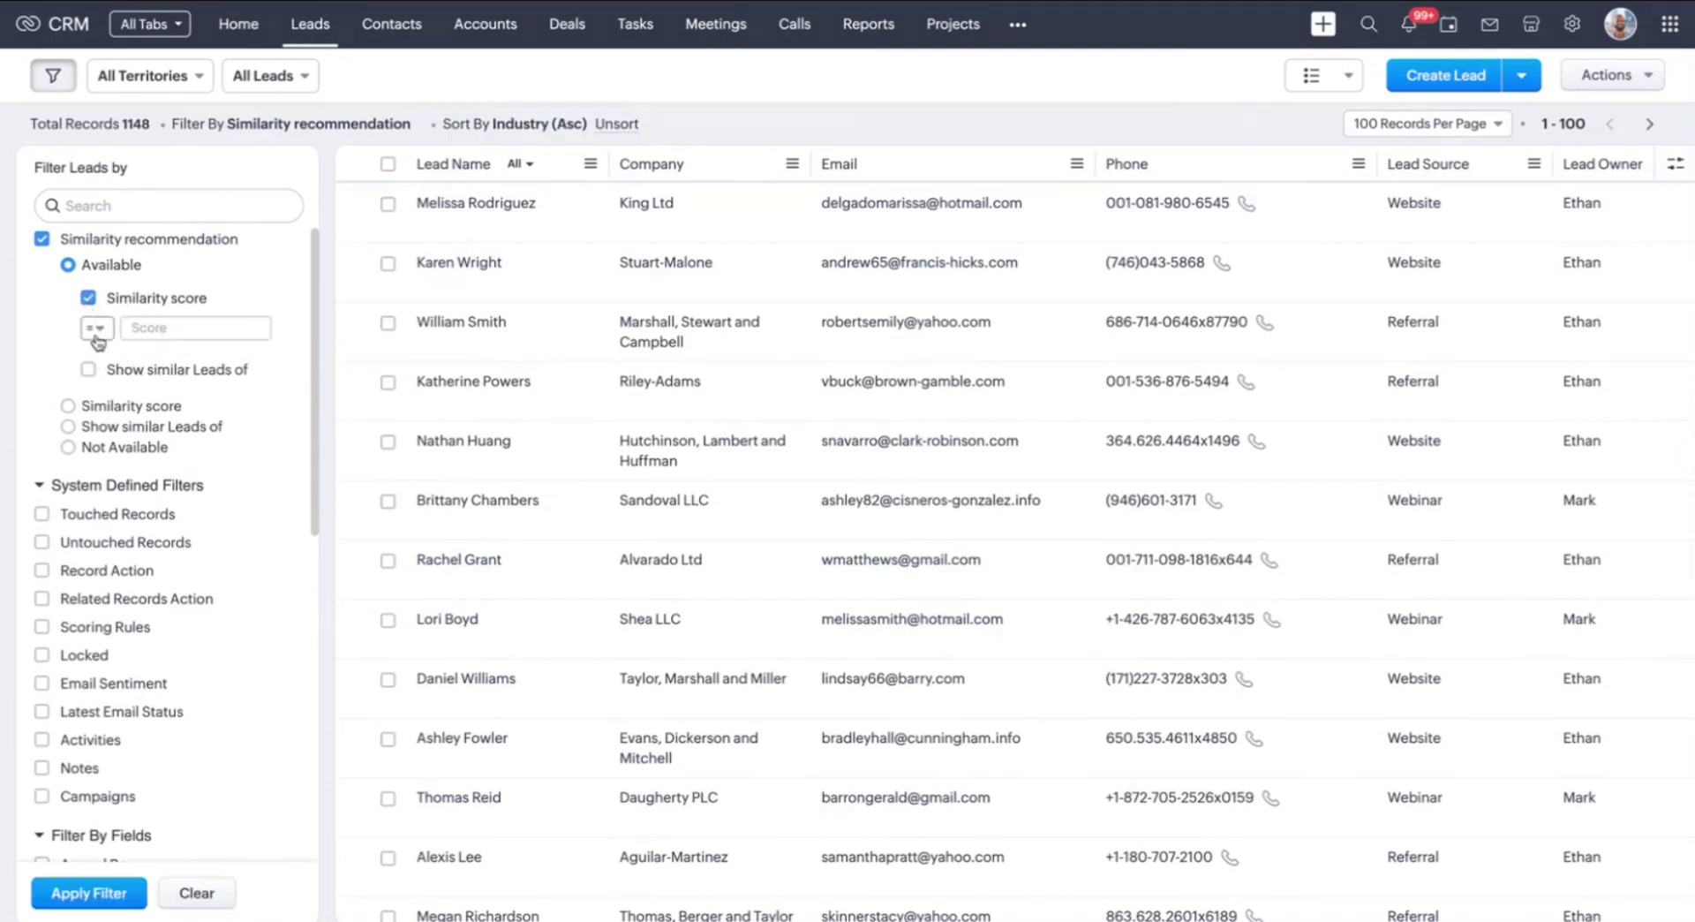
pyautogui.click(97, 340)
pyautogui.click(157, 473)
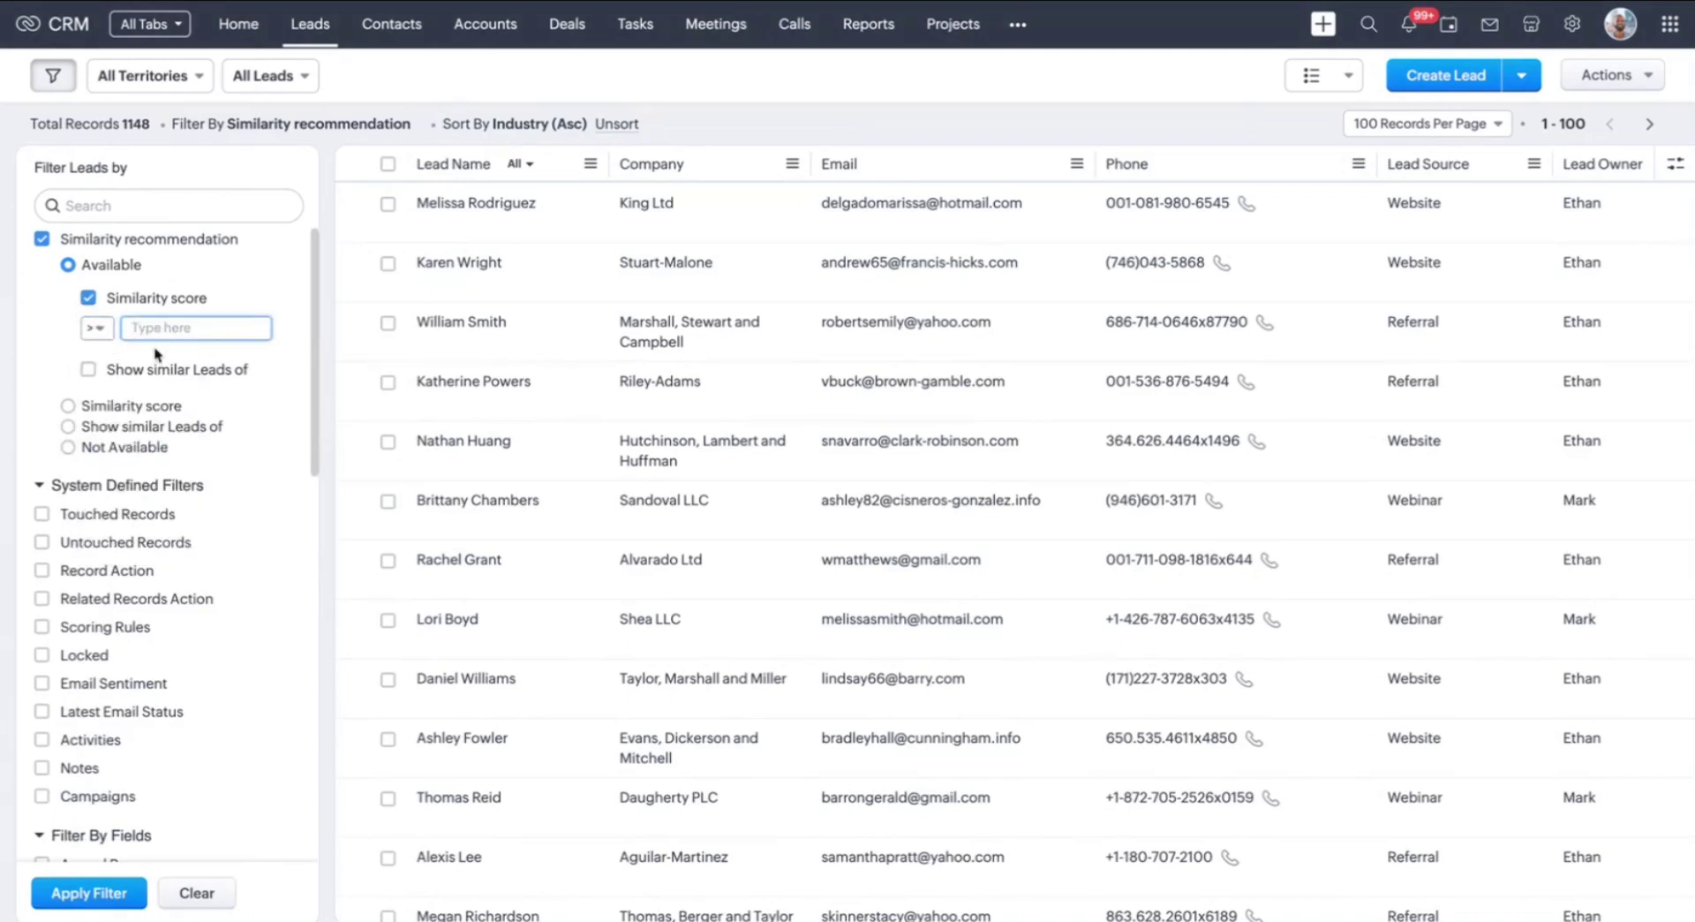
pyautogui.write('80')
pyautogui.click(91, 896)
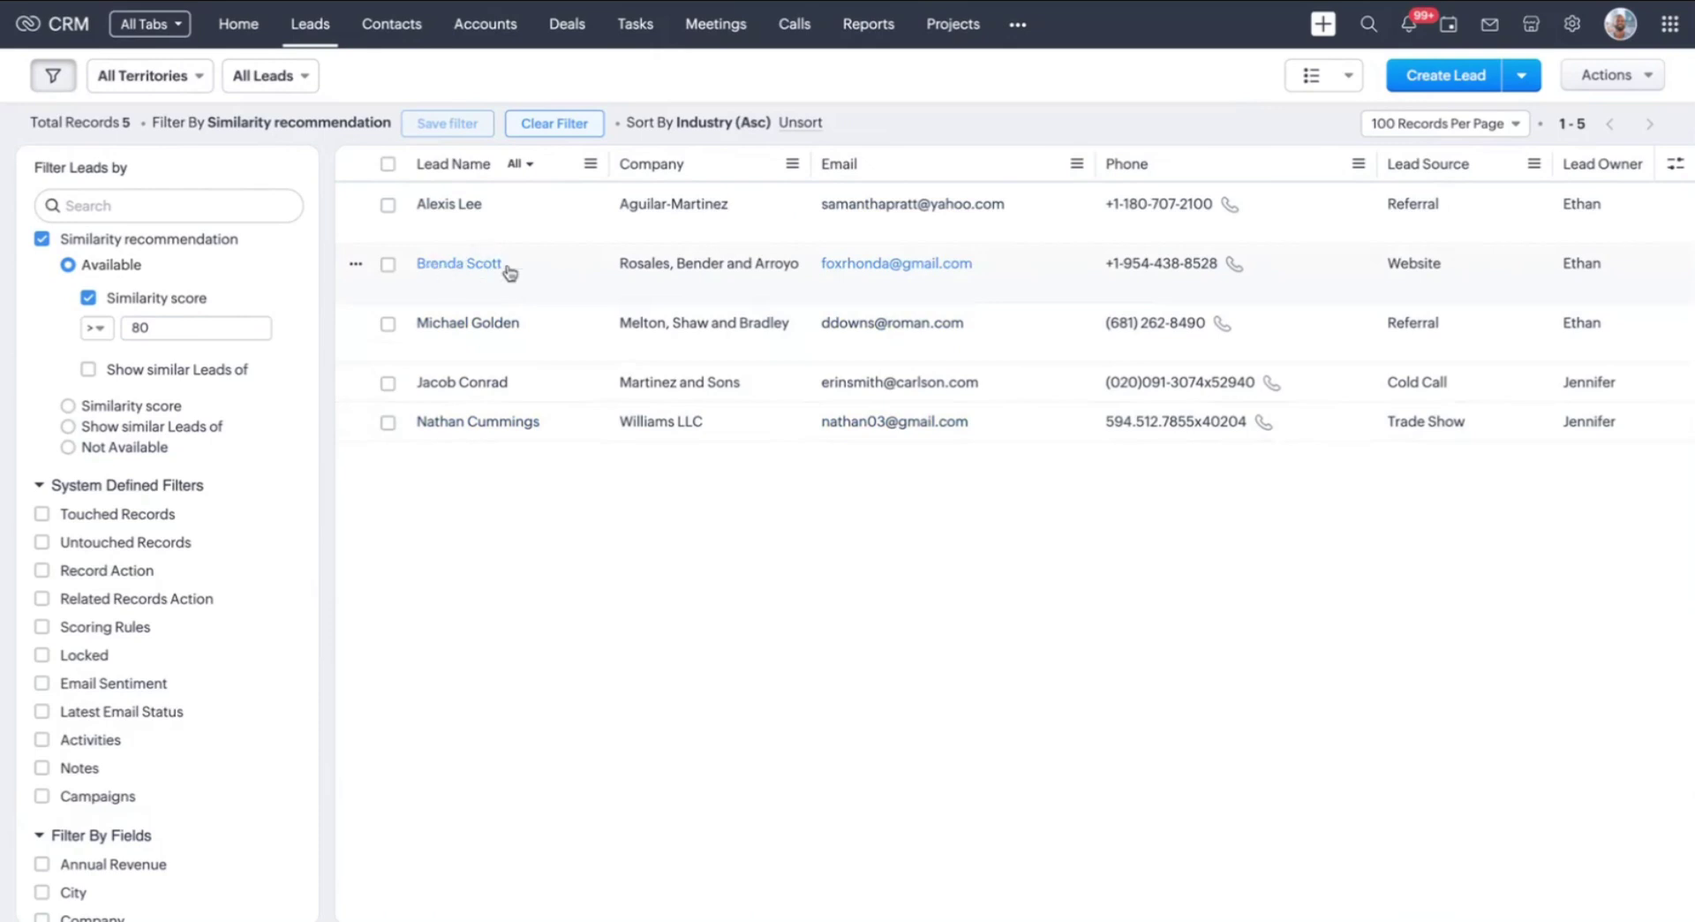
pyautogui.click(444, 273)
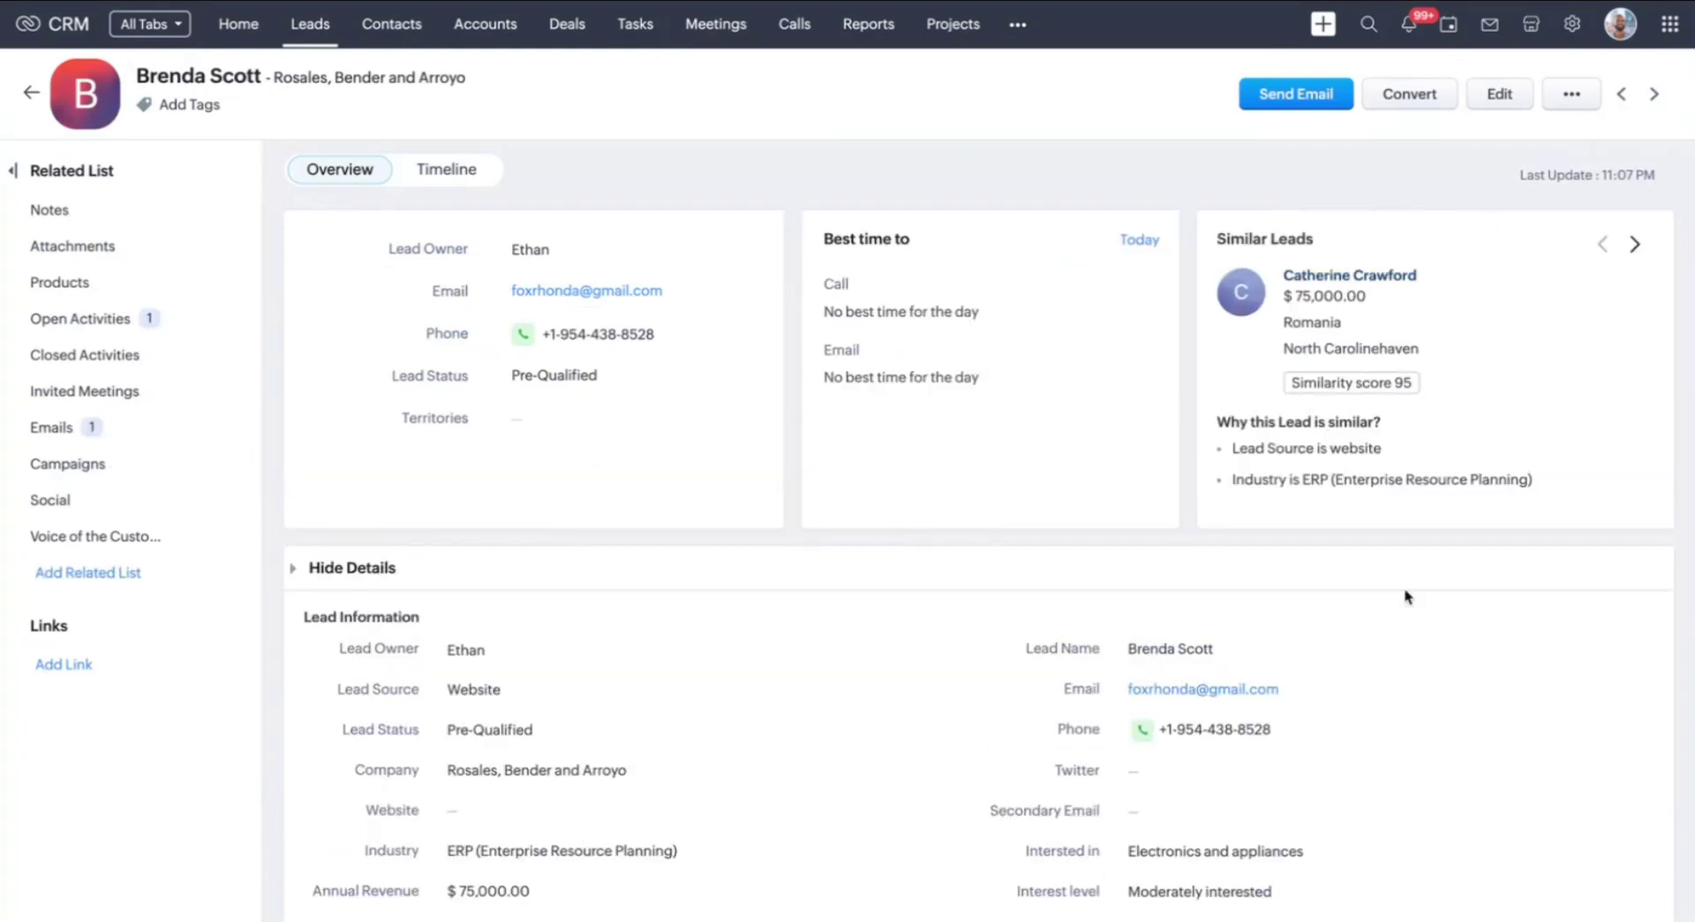
pyautogui.click(1637, 247)
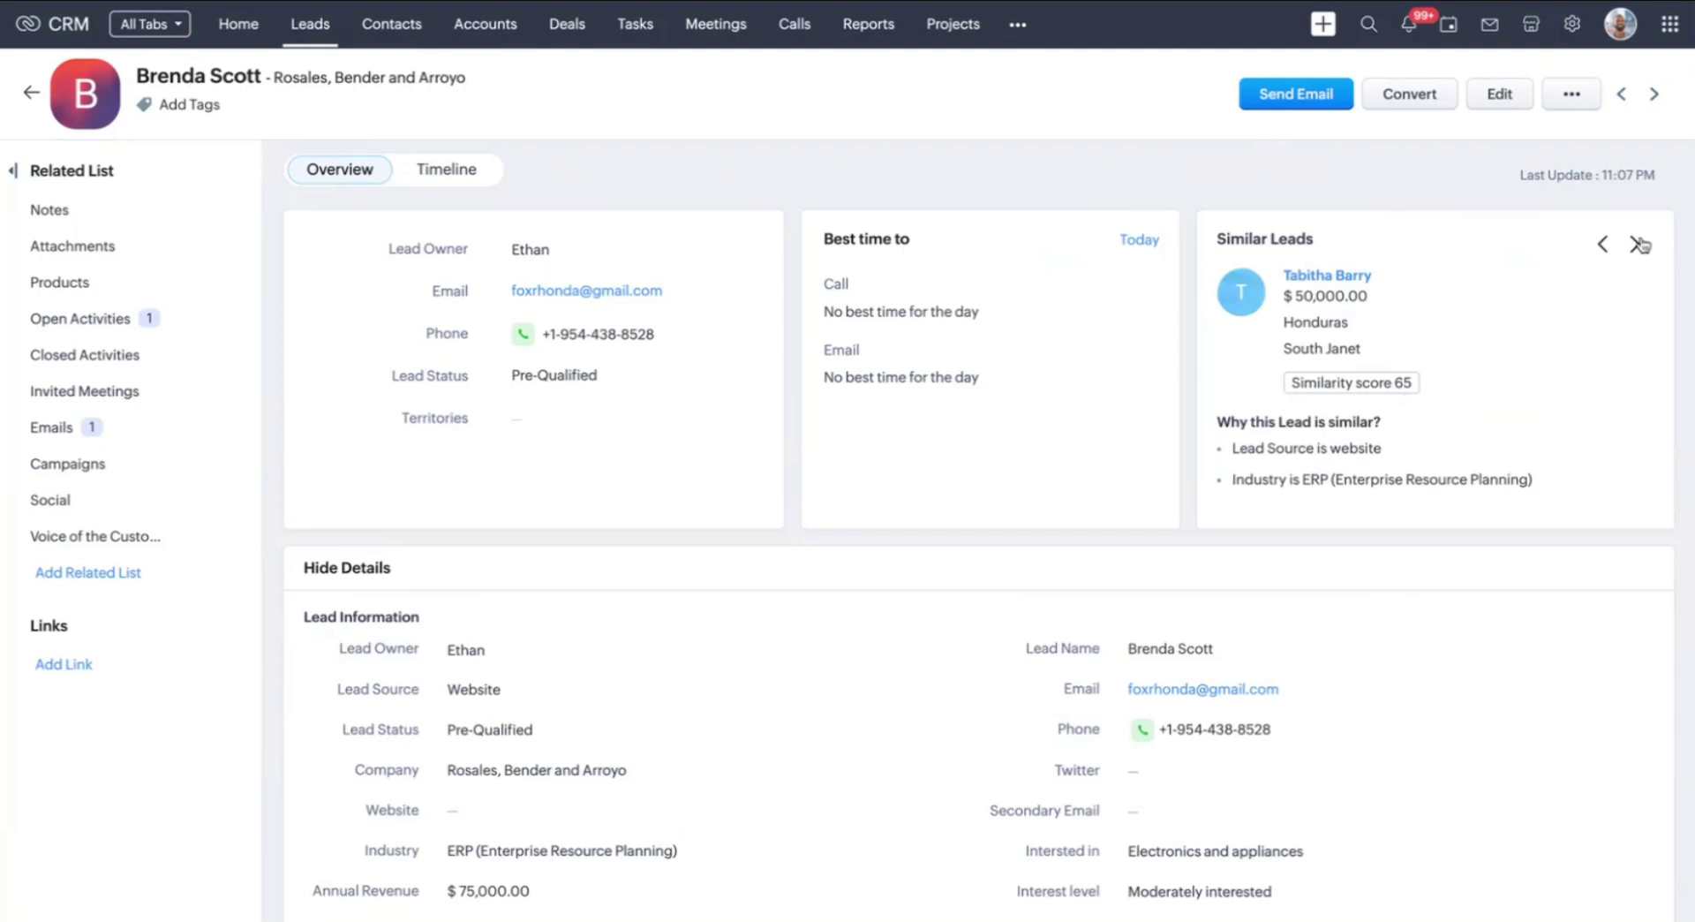
pyautogui.click(1635, 248)
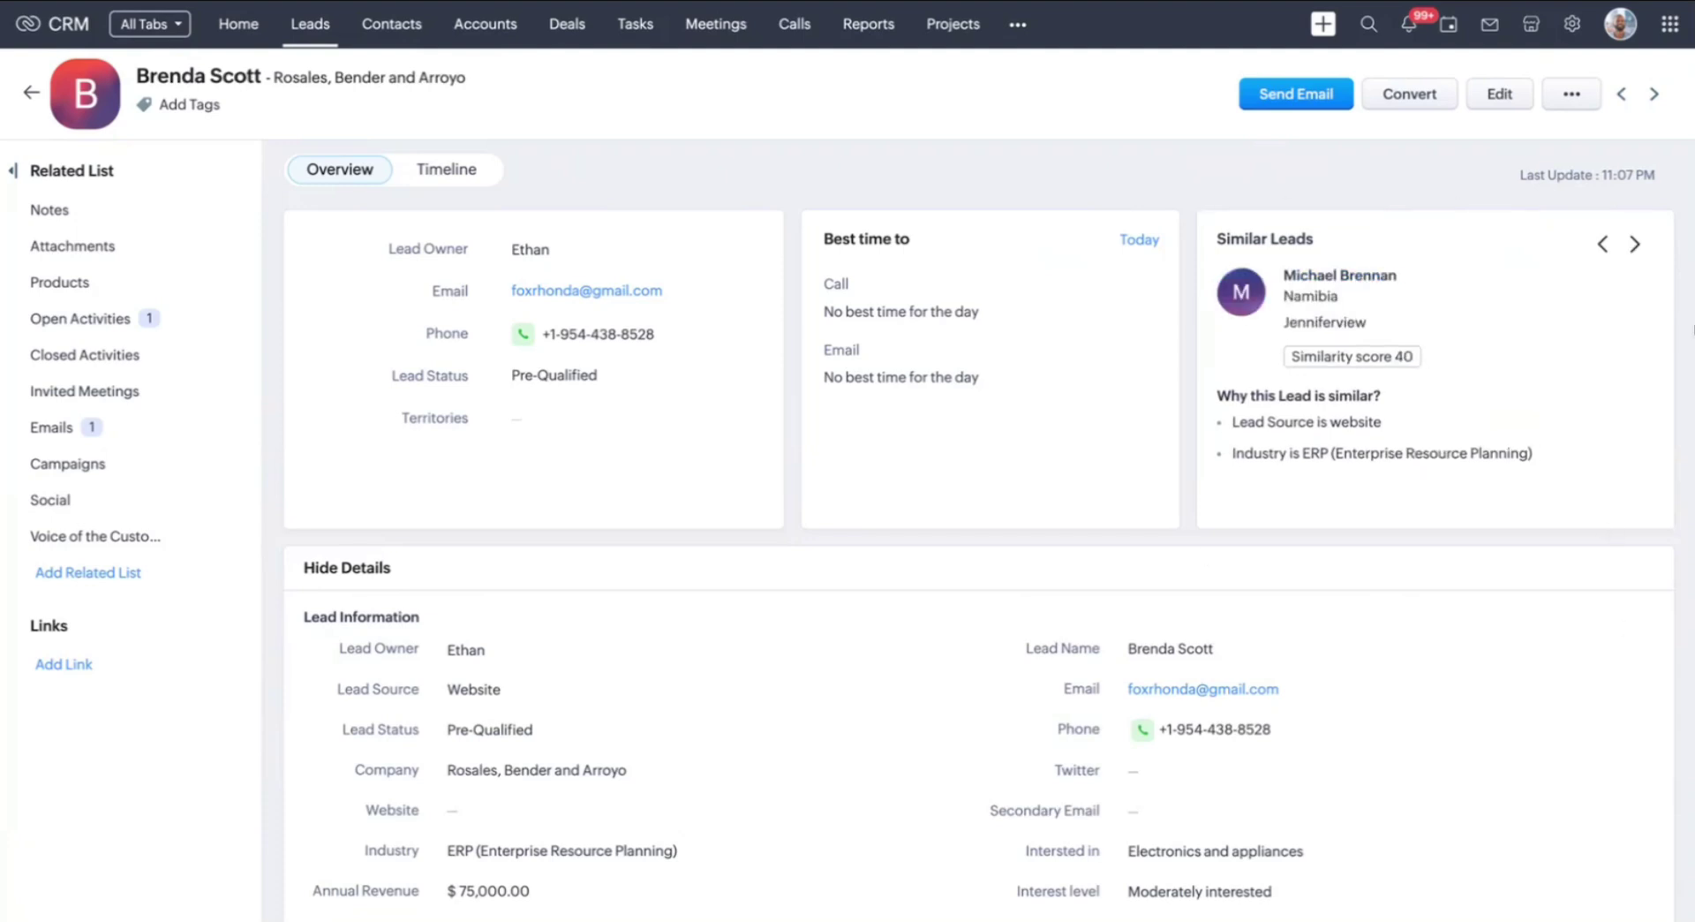
pyautogui.click(1602, 244)
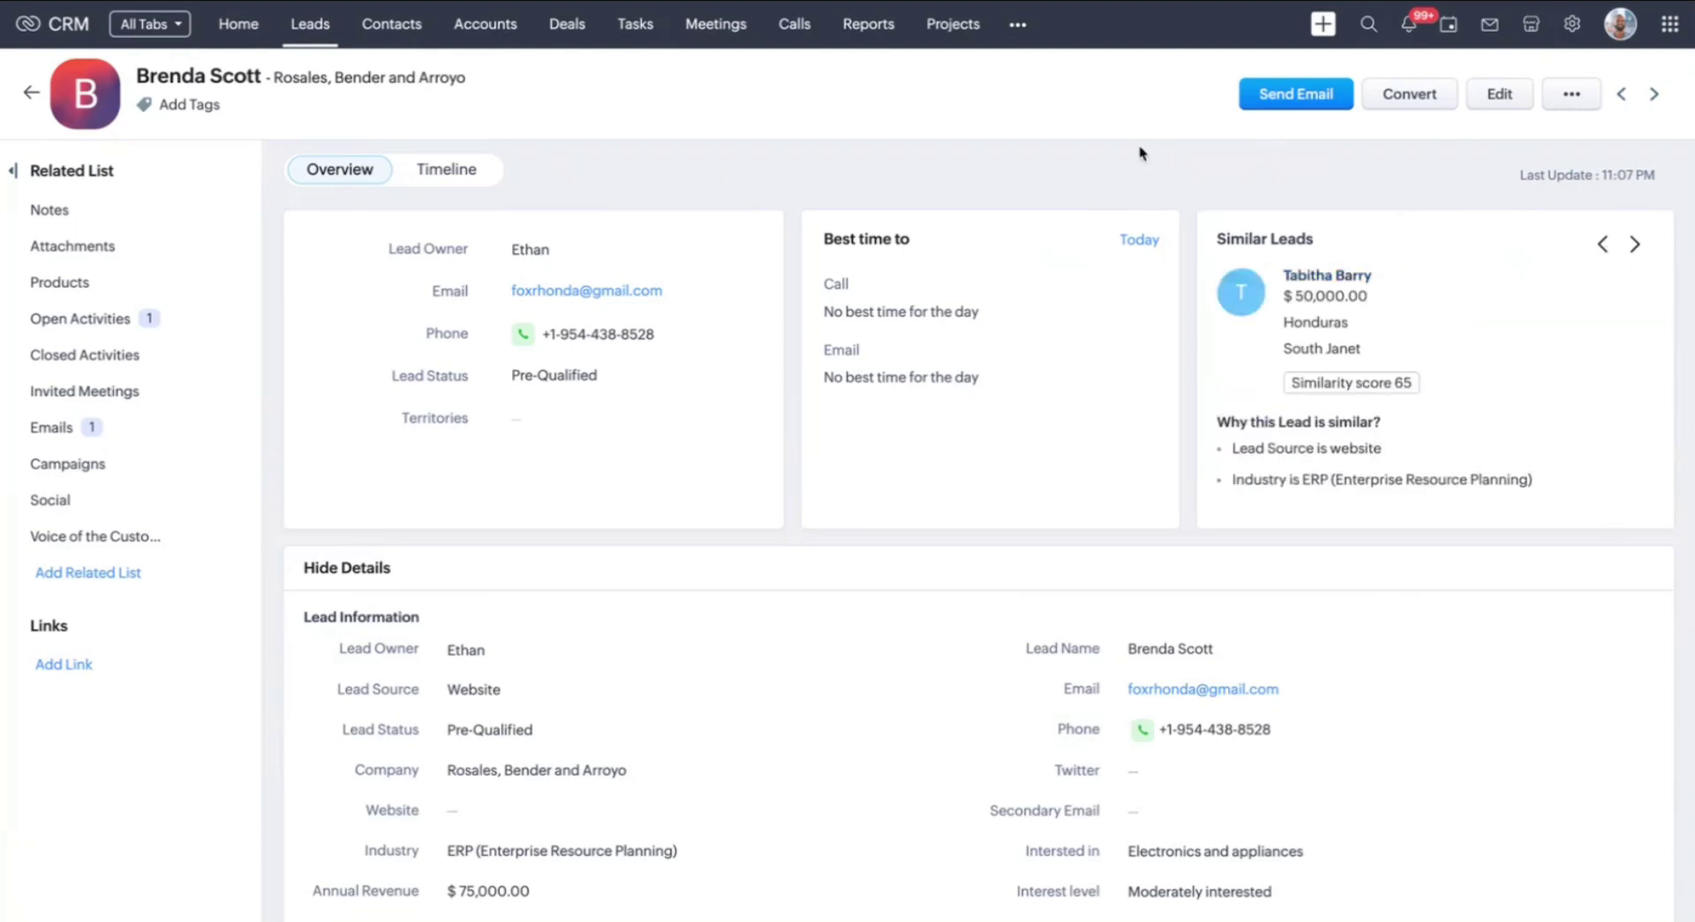
pyautogui.click(33, 93)
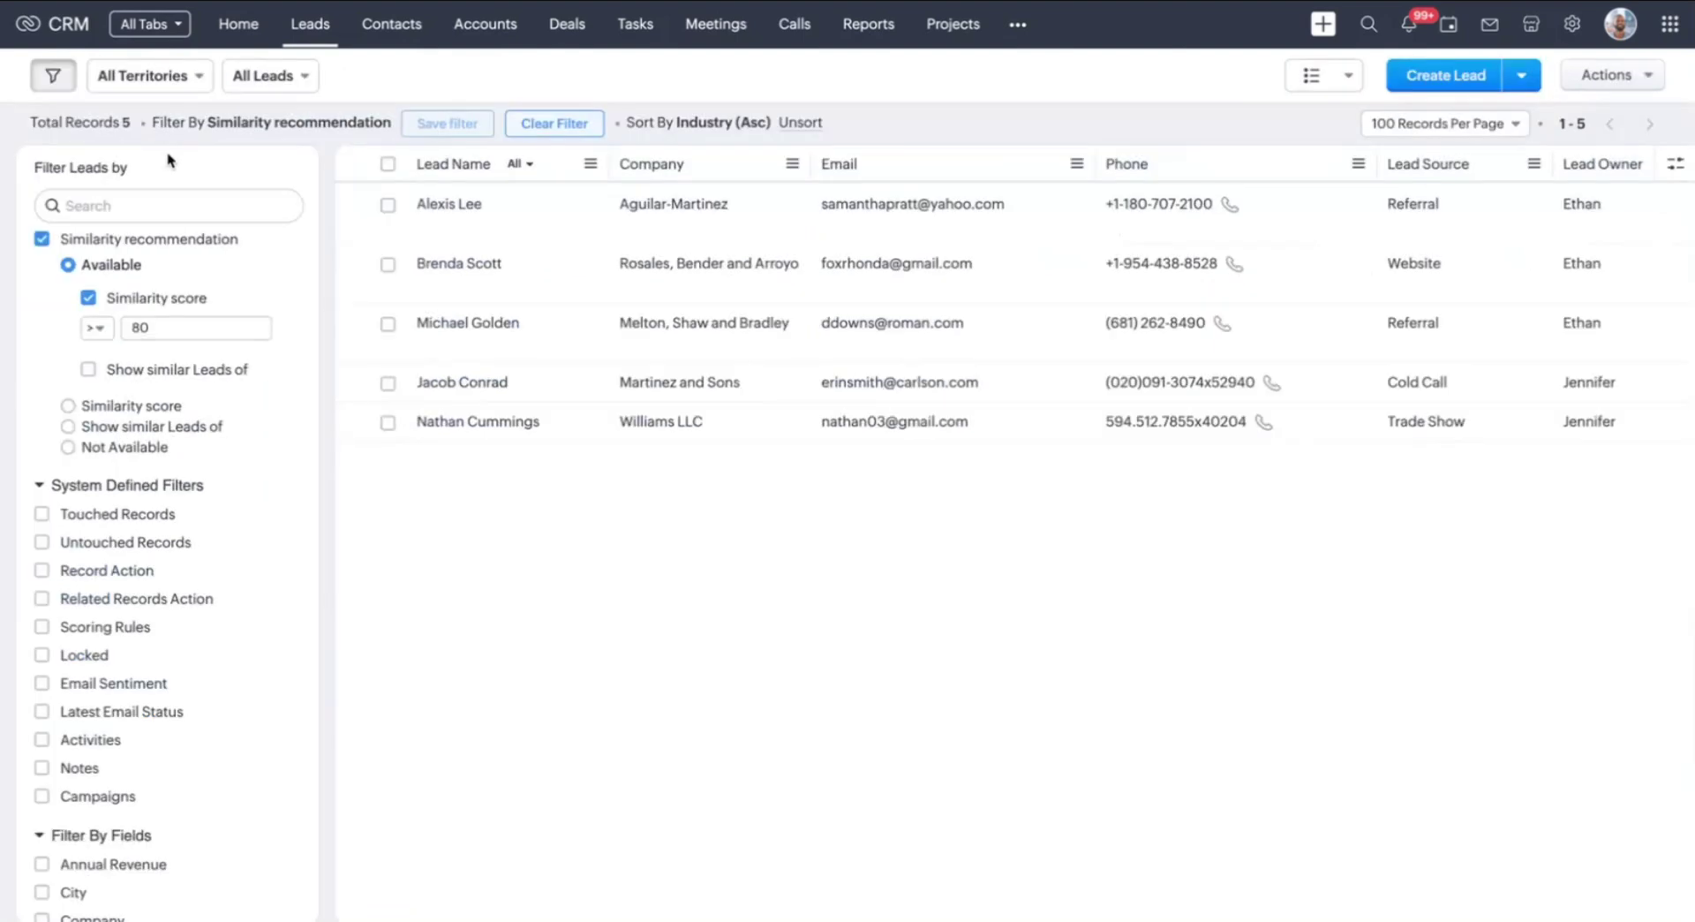
# Swap the score condition for Show similar Leads of a name-searched lead, giving 210 records
pyautogui.click(146, 300)
pyautogui.click(148, 330)
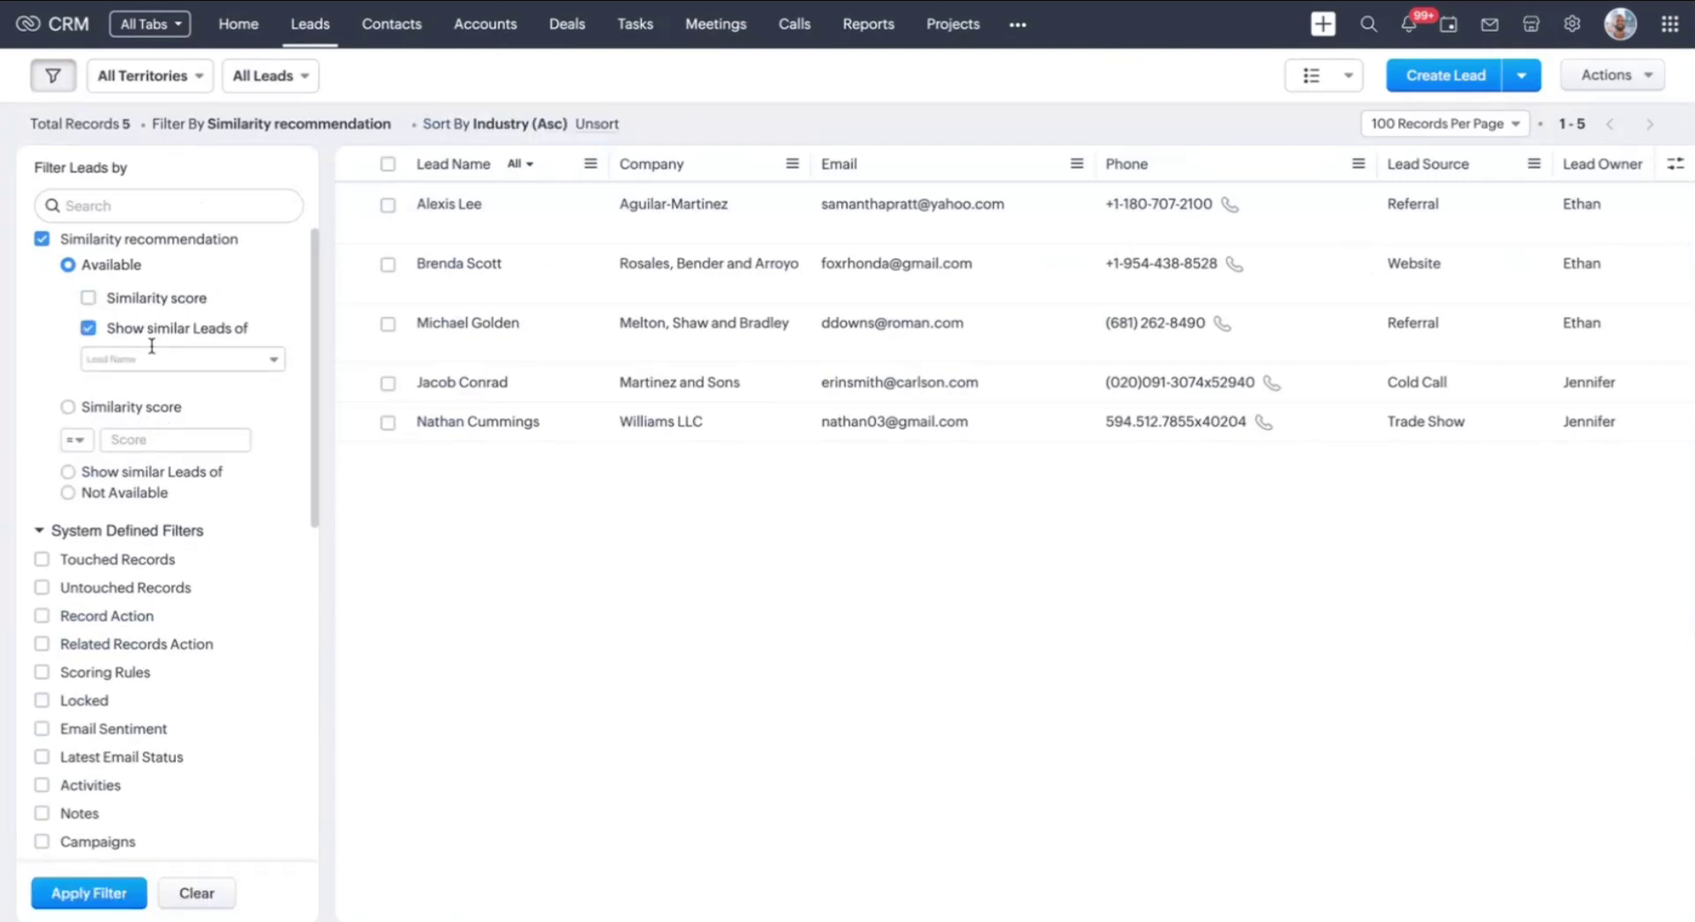
pyautogui.click(197, 360)
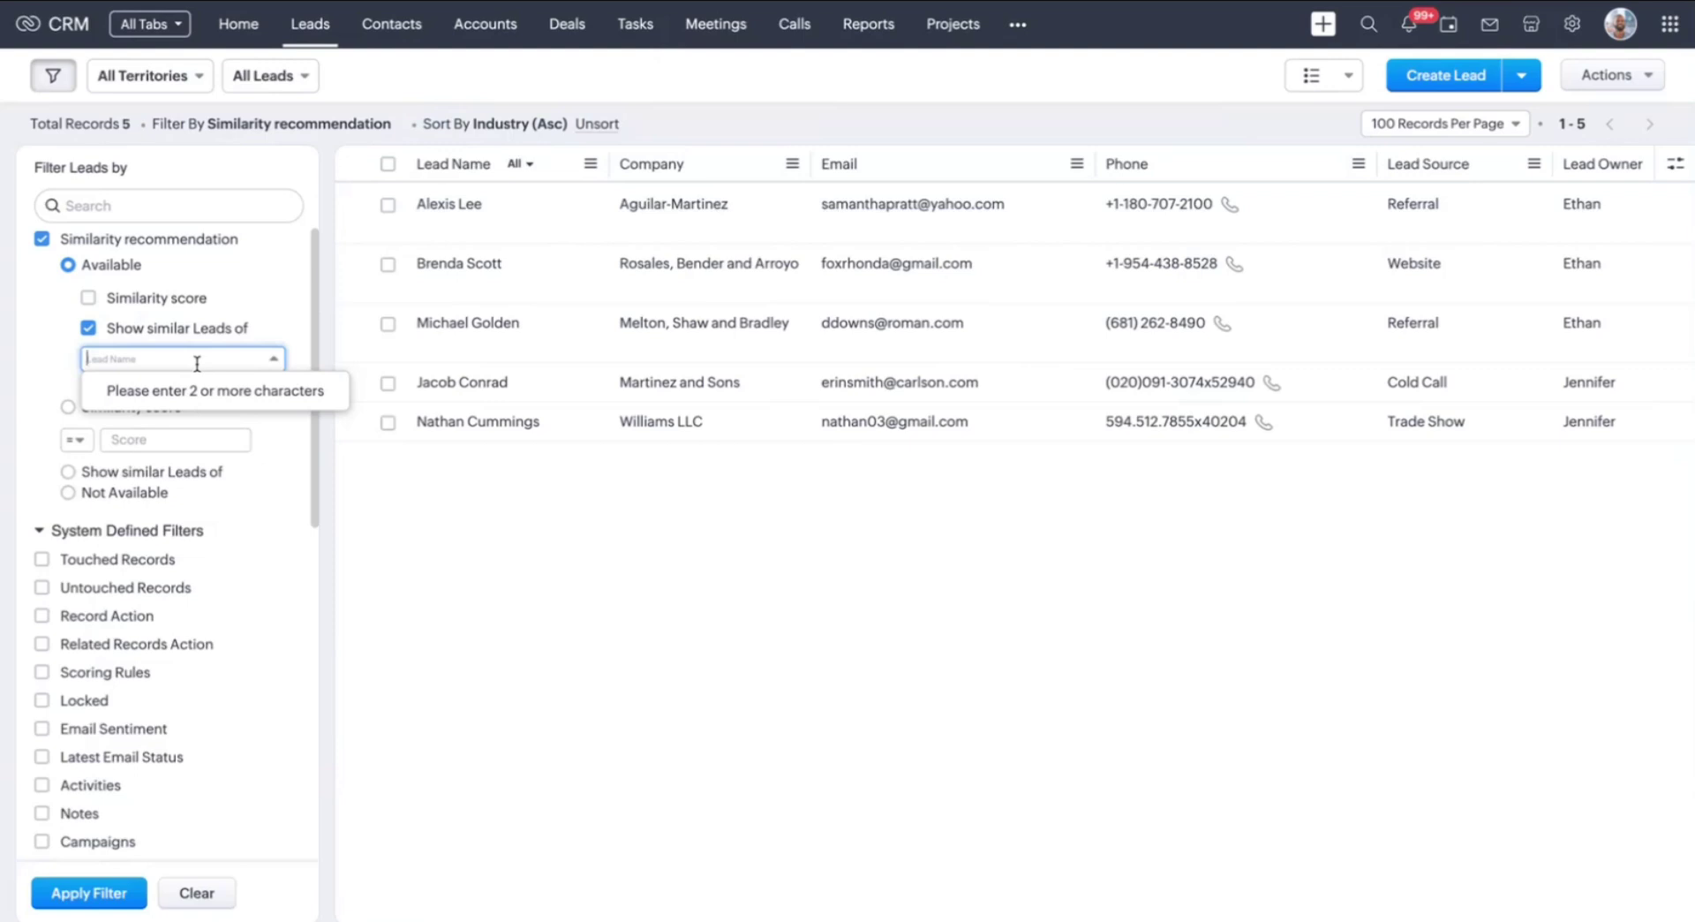
pyautogui.write('heather')
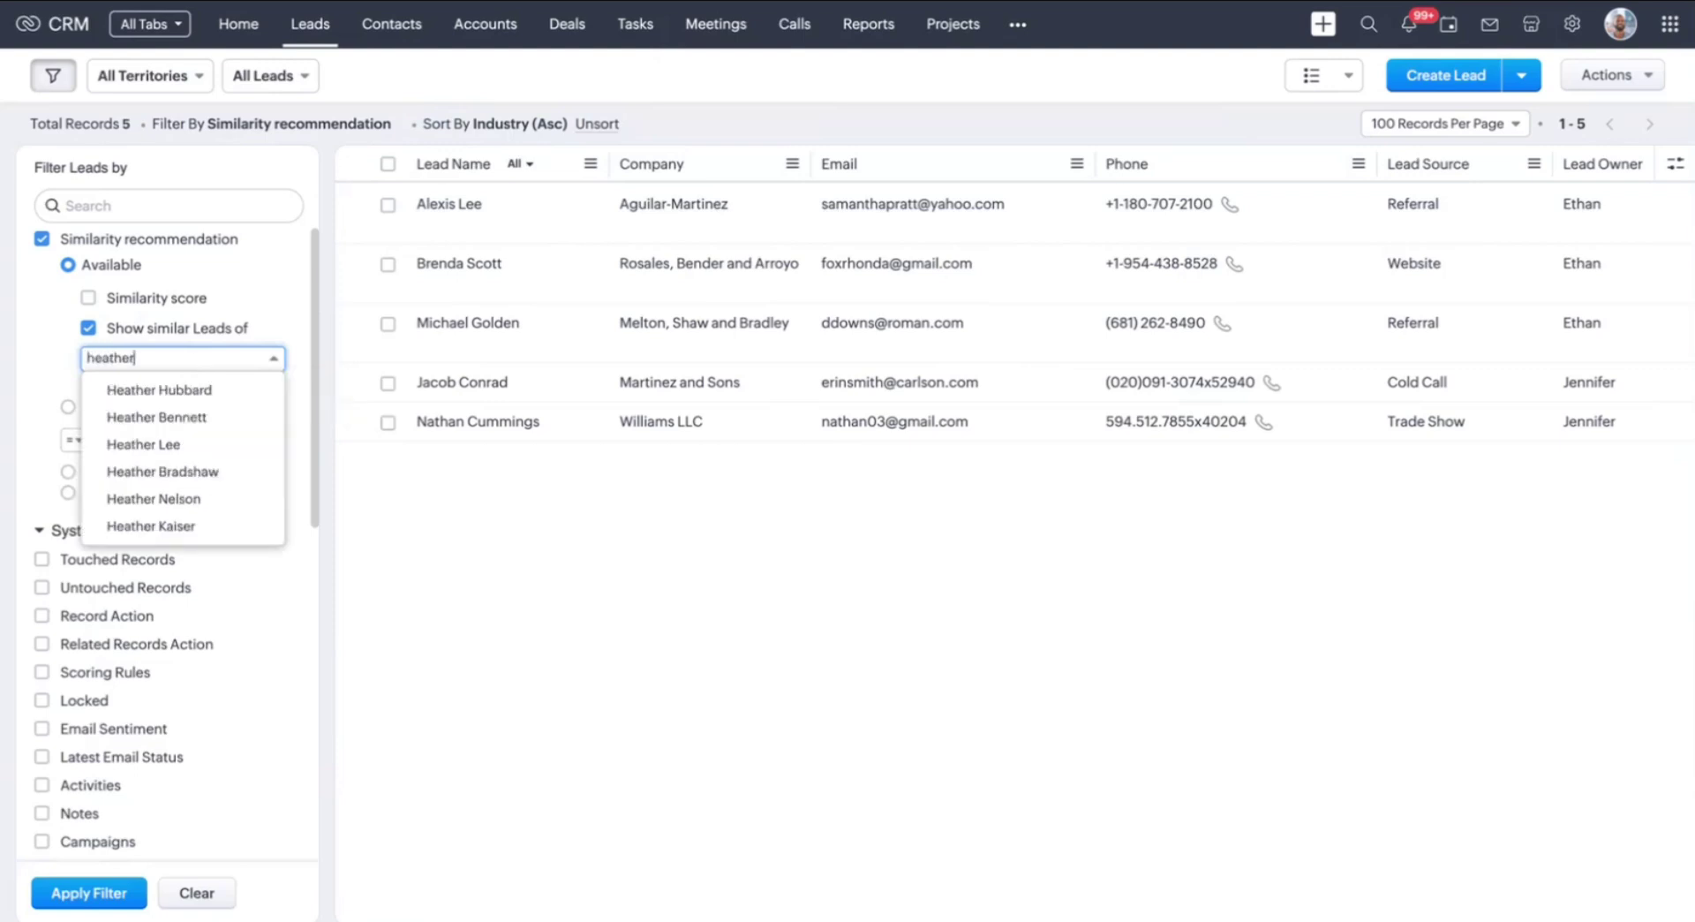
pyautogui.click(213, 397)
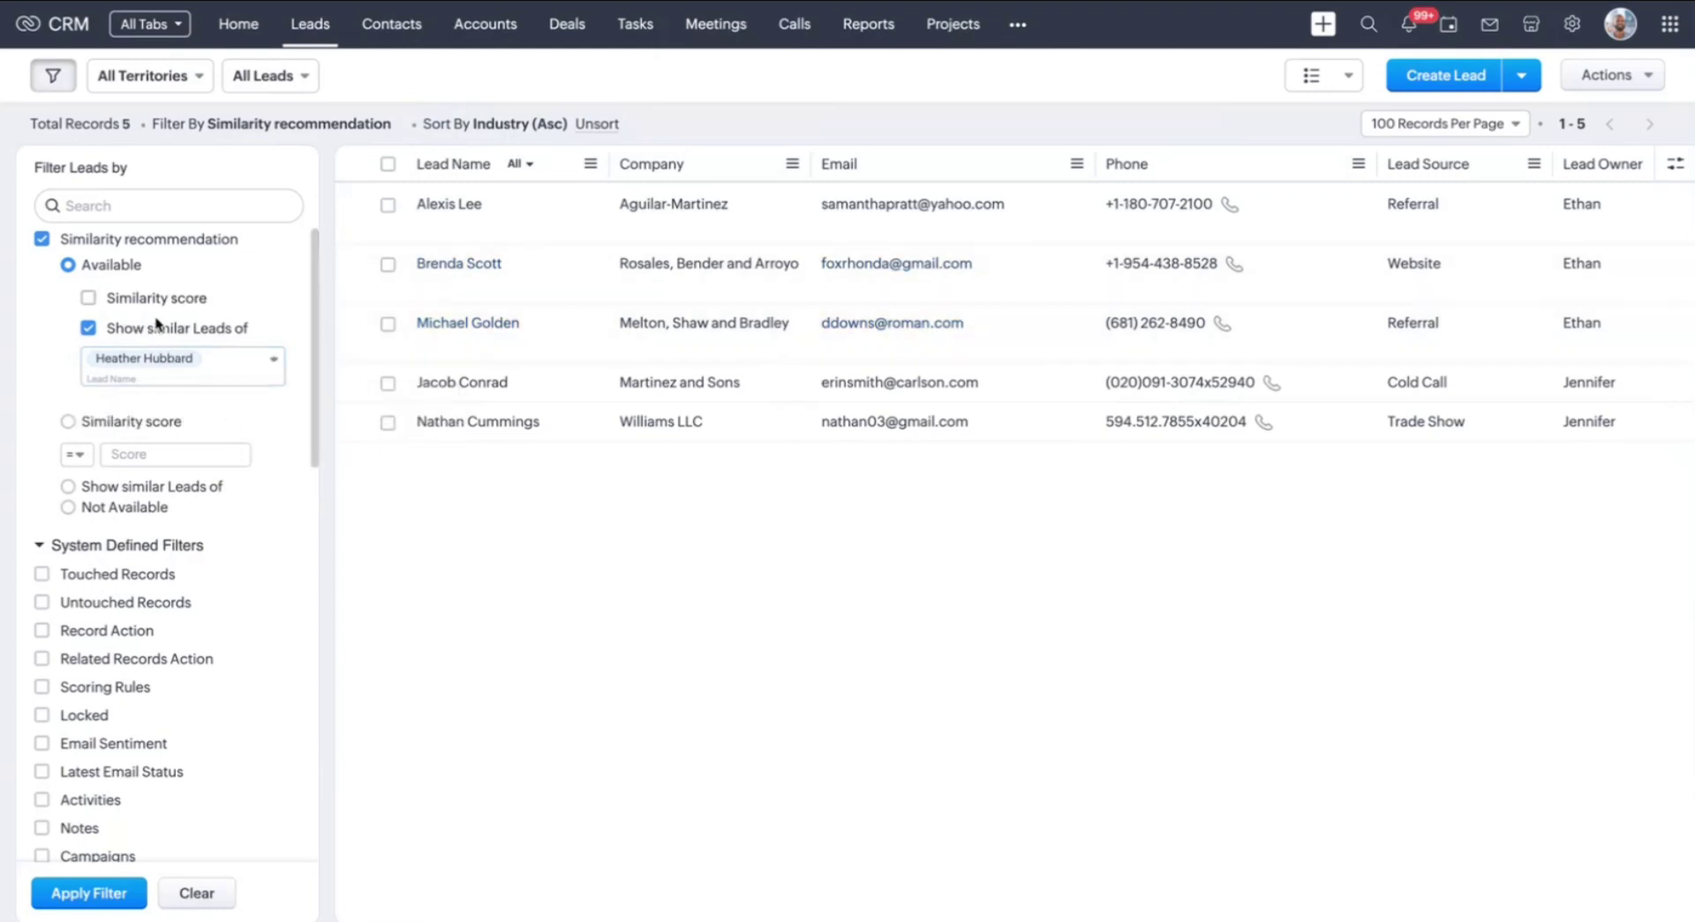
pyautogui.click(89, 892)
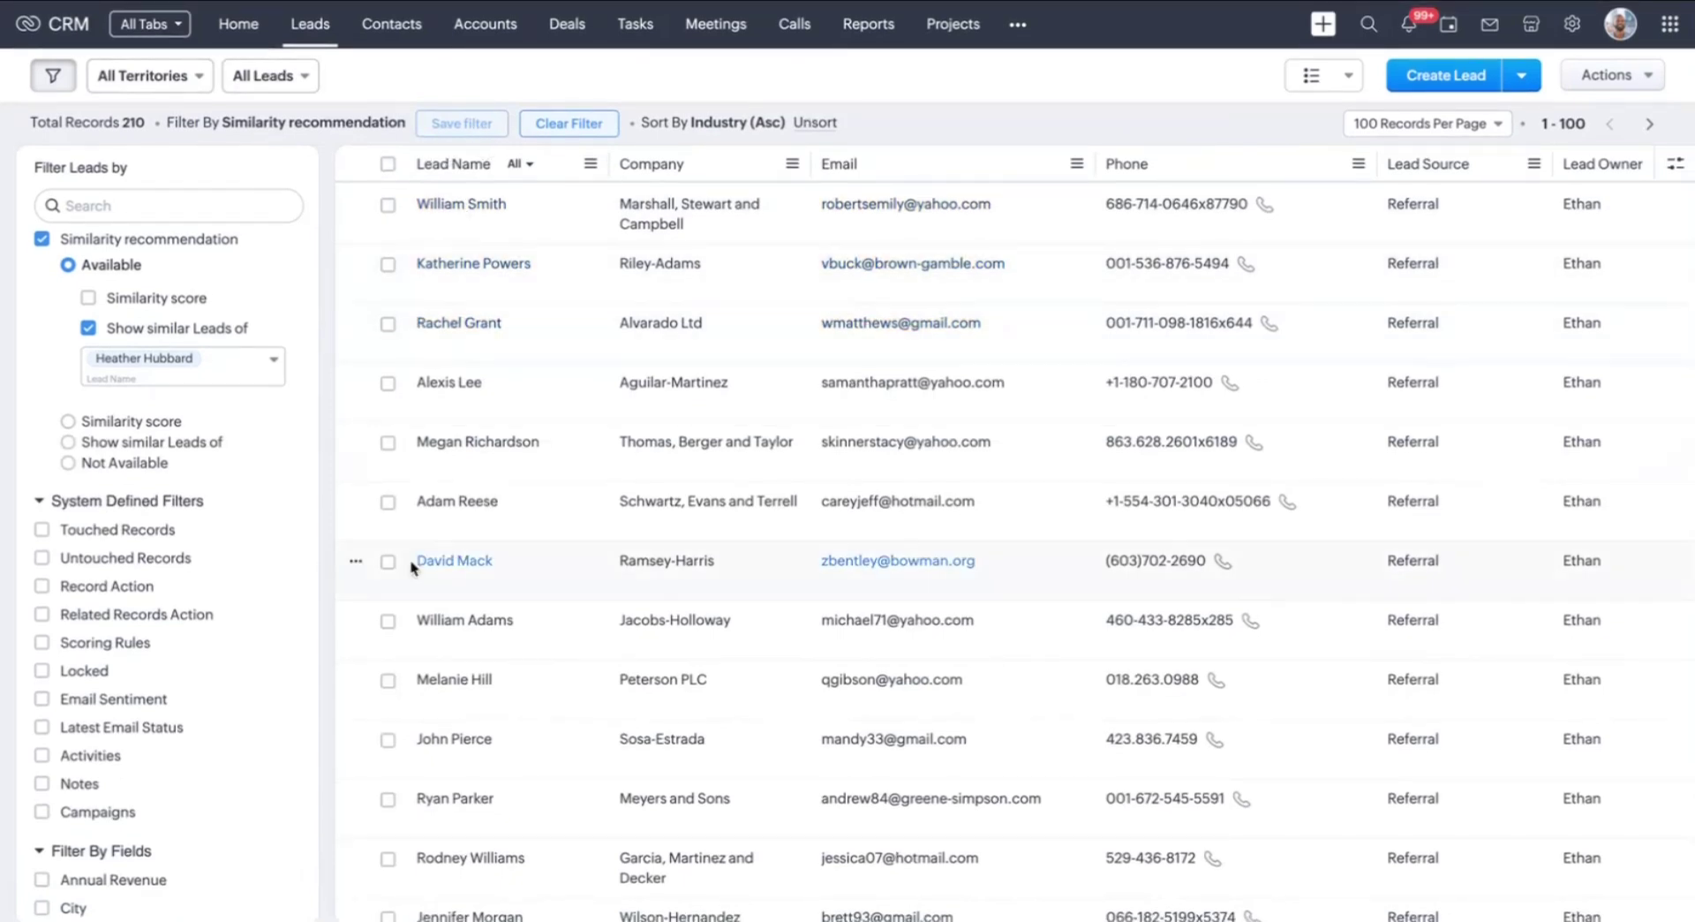
# Leave the lead record for the Setup page and scroll down to the Zia settings
pyautogui.click(449, 385)
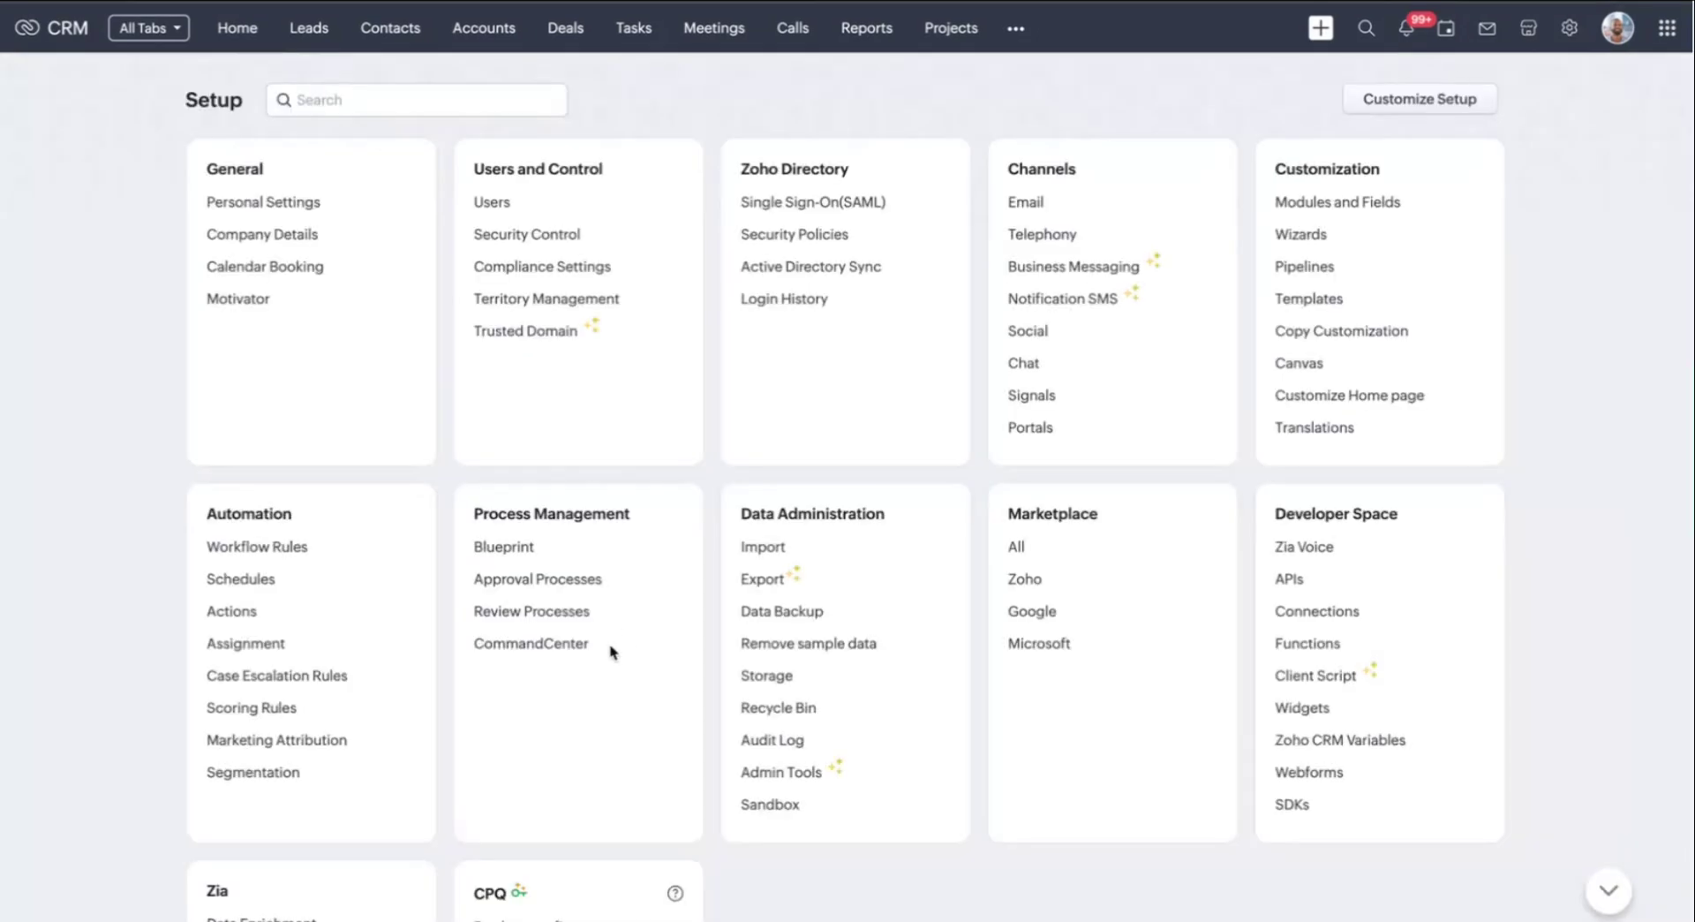
pyautogui.scroll(-4, 614, 653)
# Go to Zia > Recommendation, Similarity recommendation tab, and open the New Lead rule
pyautogui.scroll(-1, 614, 653)
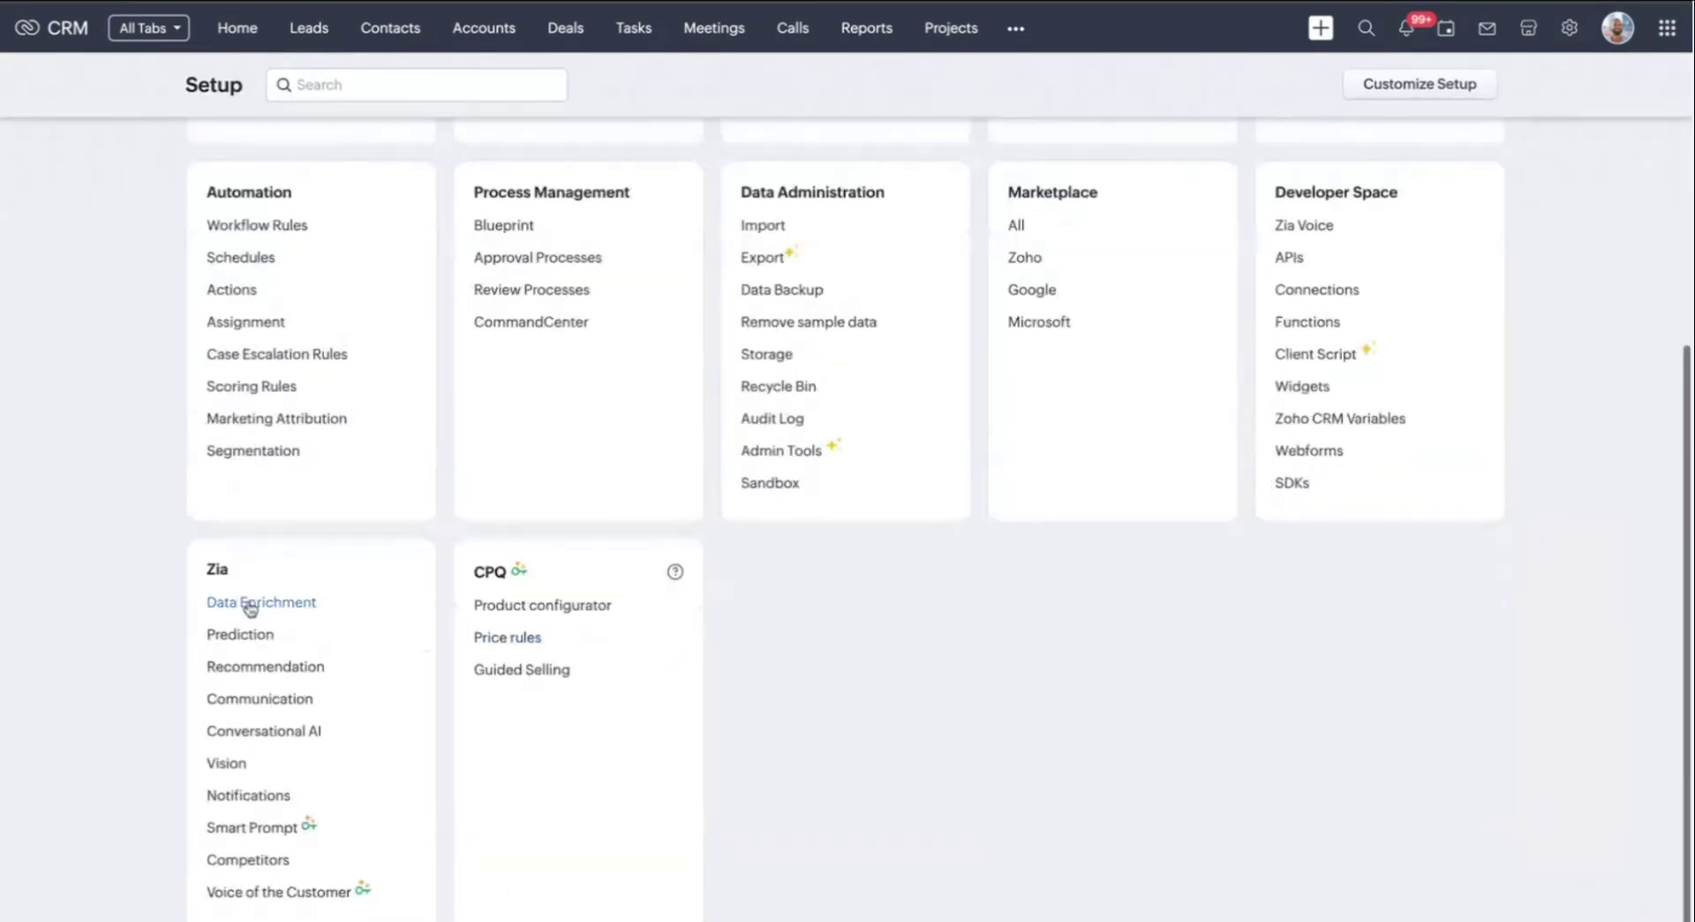
pyautogui.click(256, 677)
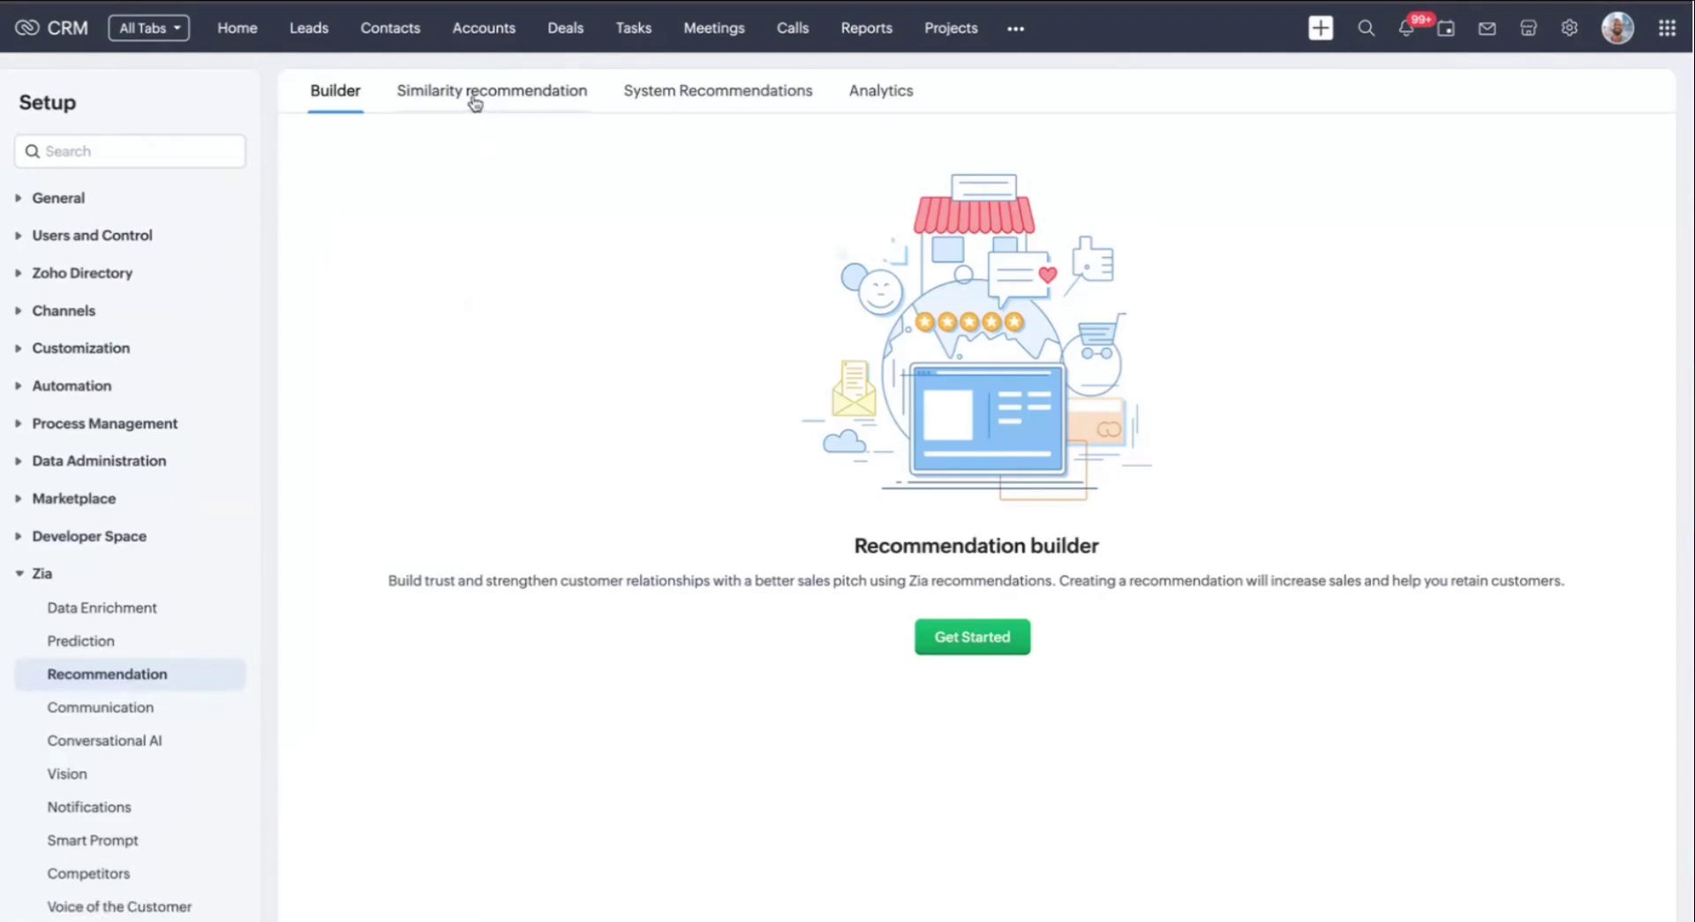
pyautogui.click(475, 99)
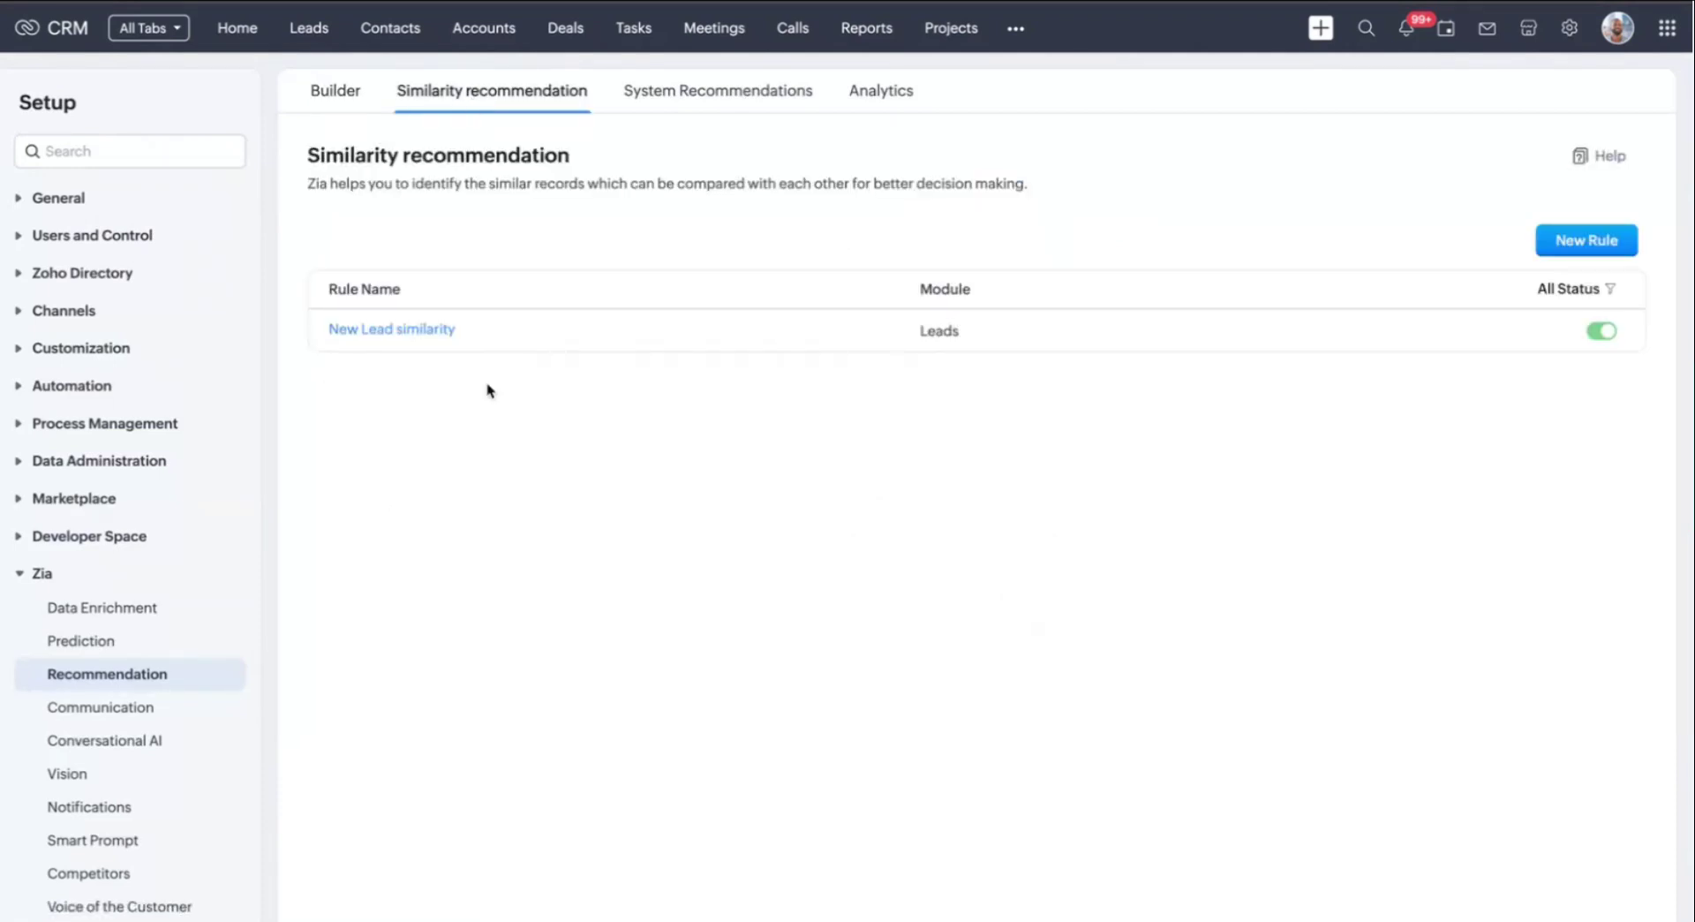
pyautogui.moveTo(452, 337)
pyautogui.click(392, 332)
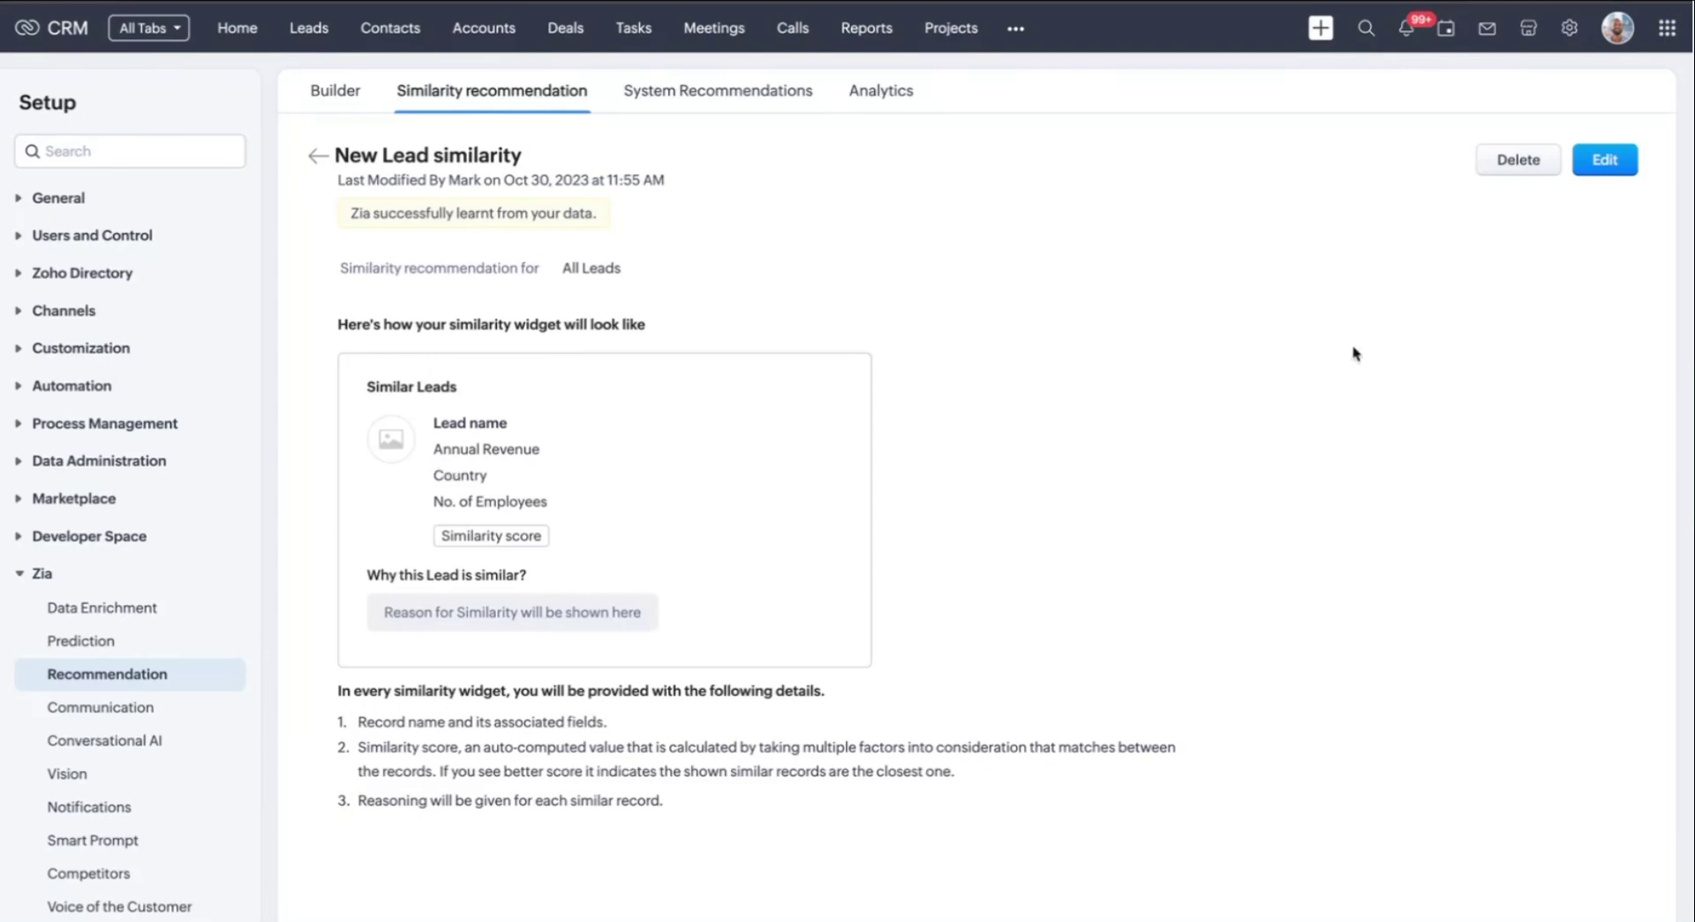
# Edit the New Lead similarity rule, keeping the Leads module and applying it to Selected Records
pyautogui.click(1618, 171)
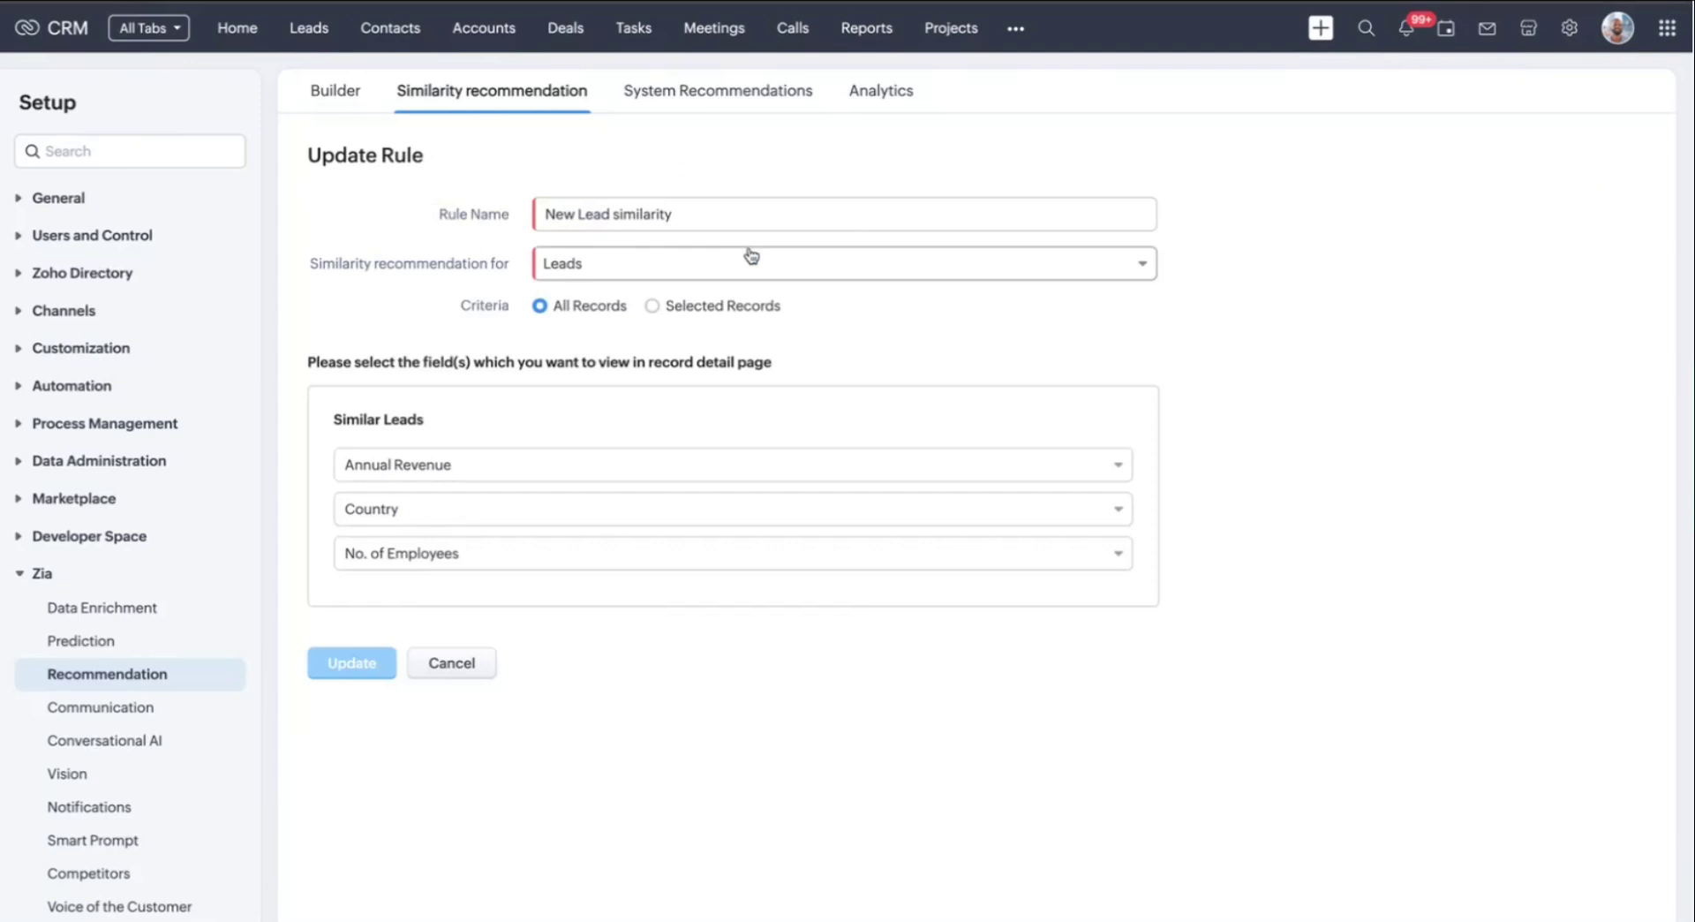
pyautogui.click(789, 276)
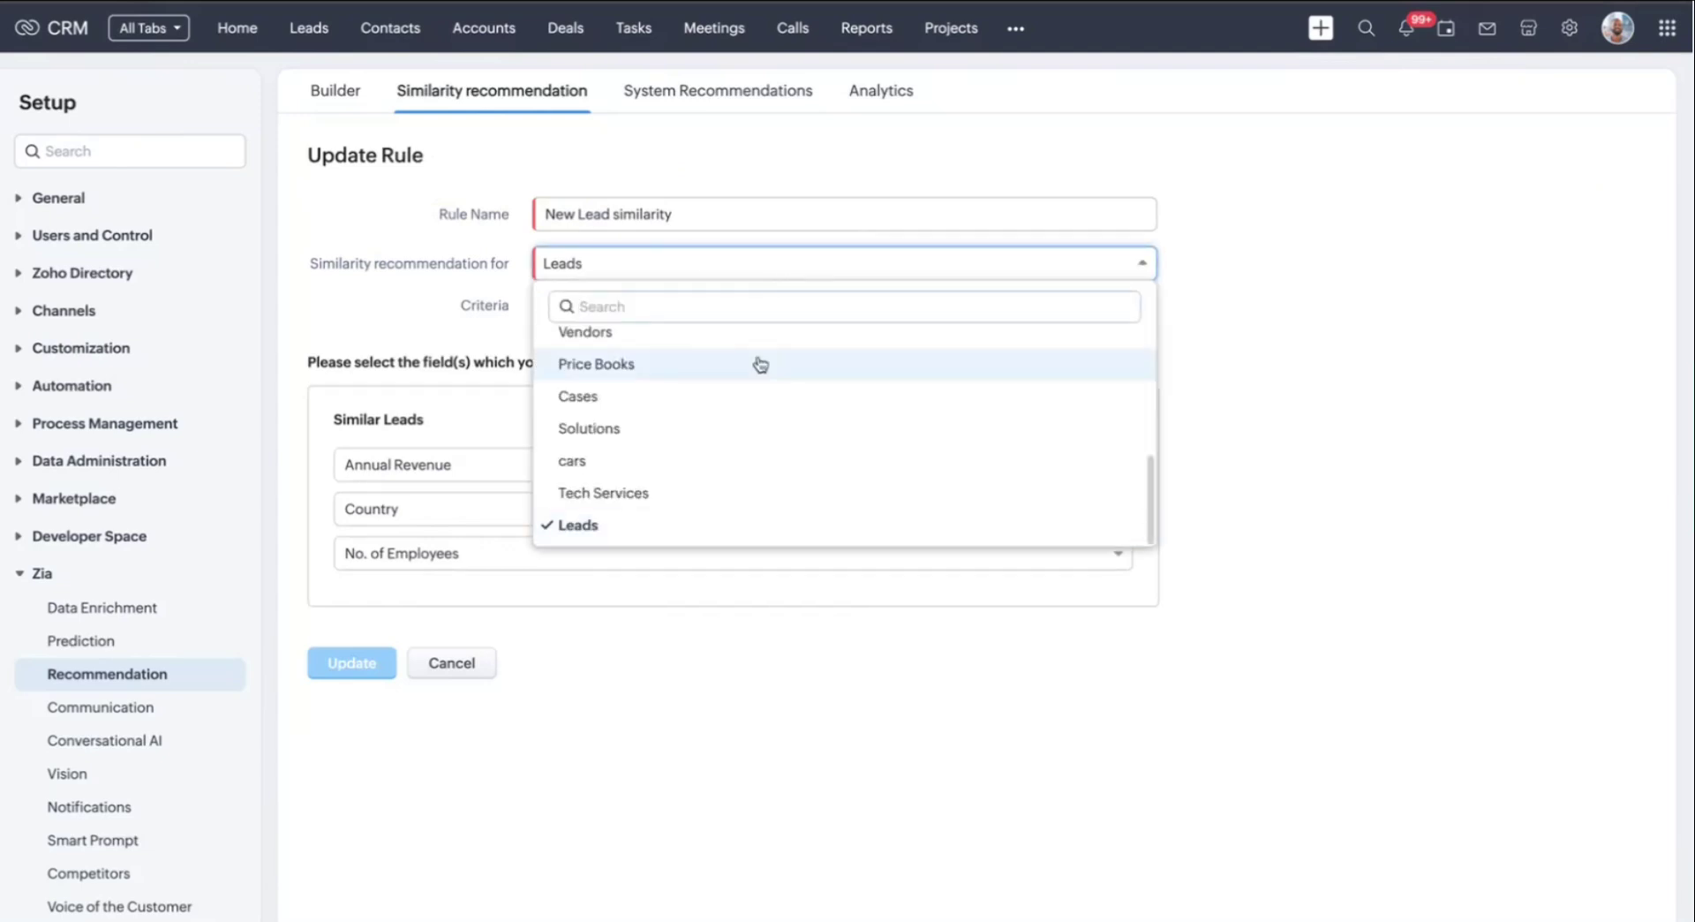
pyautogui.scroll(3, 756, 499)
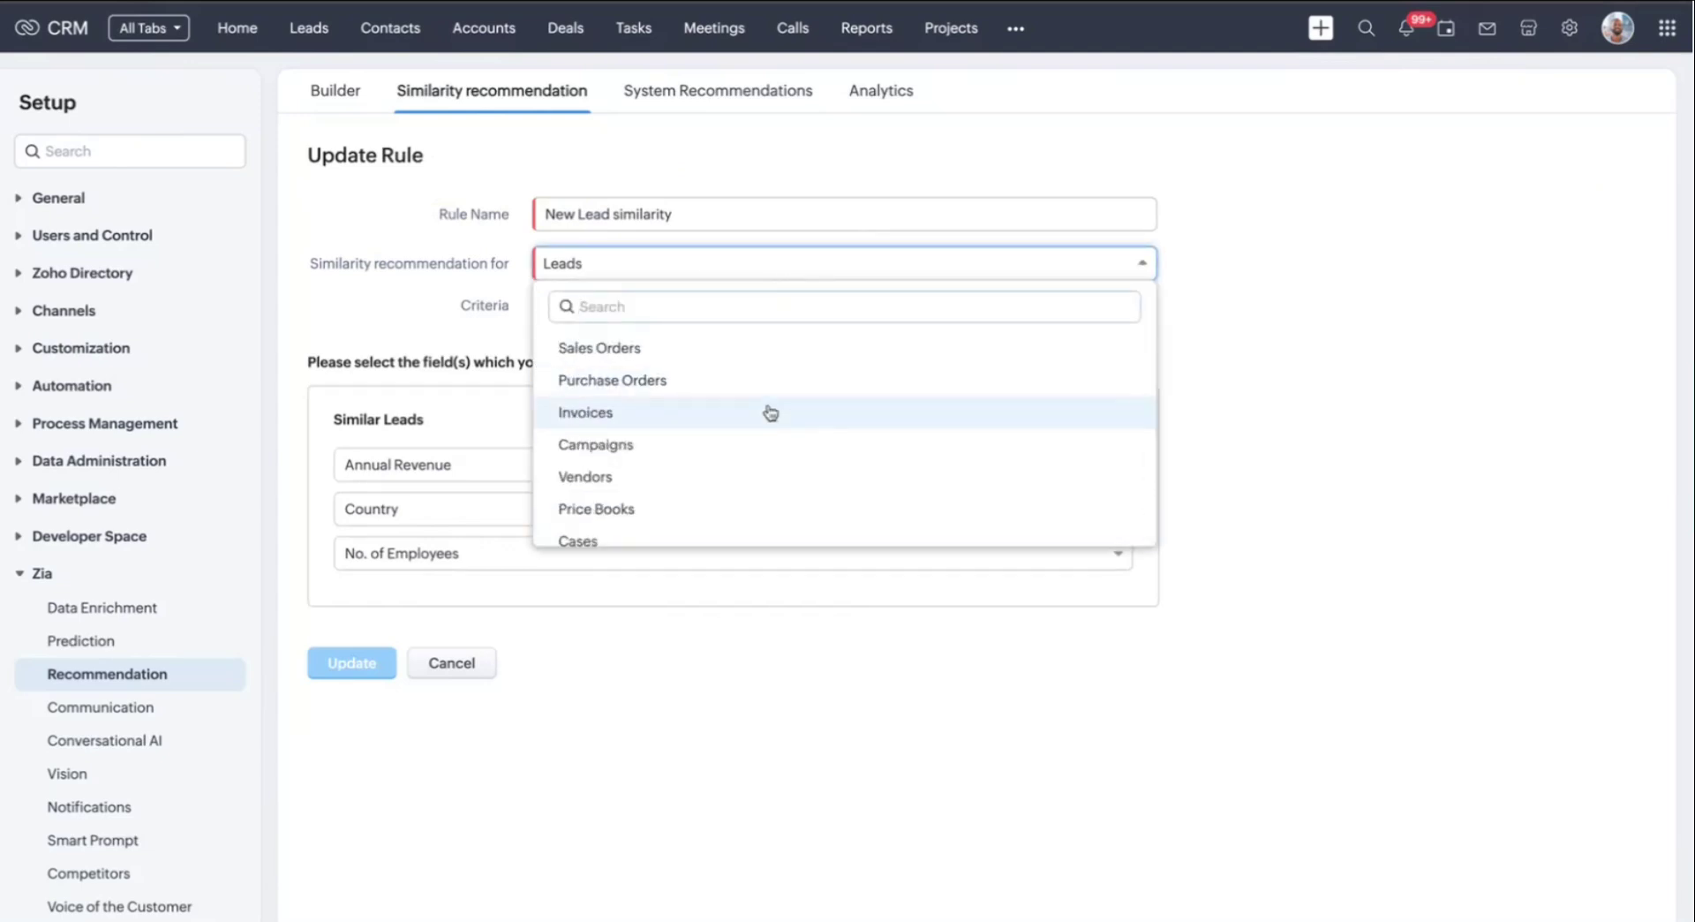
pyautogui.scroll(3, 768, 411)
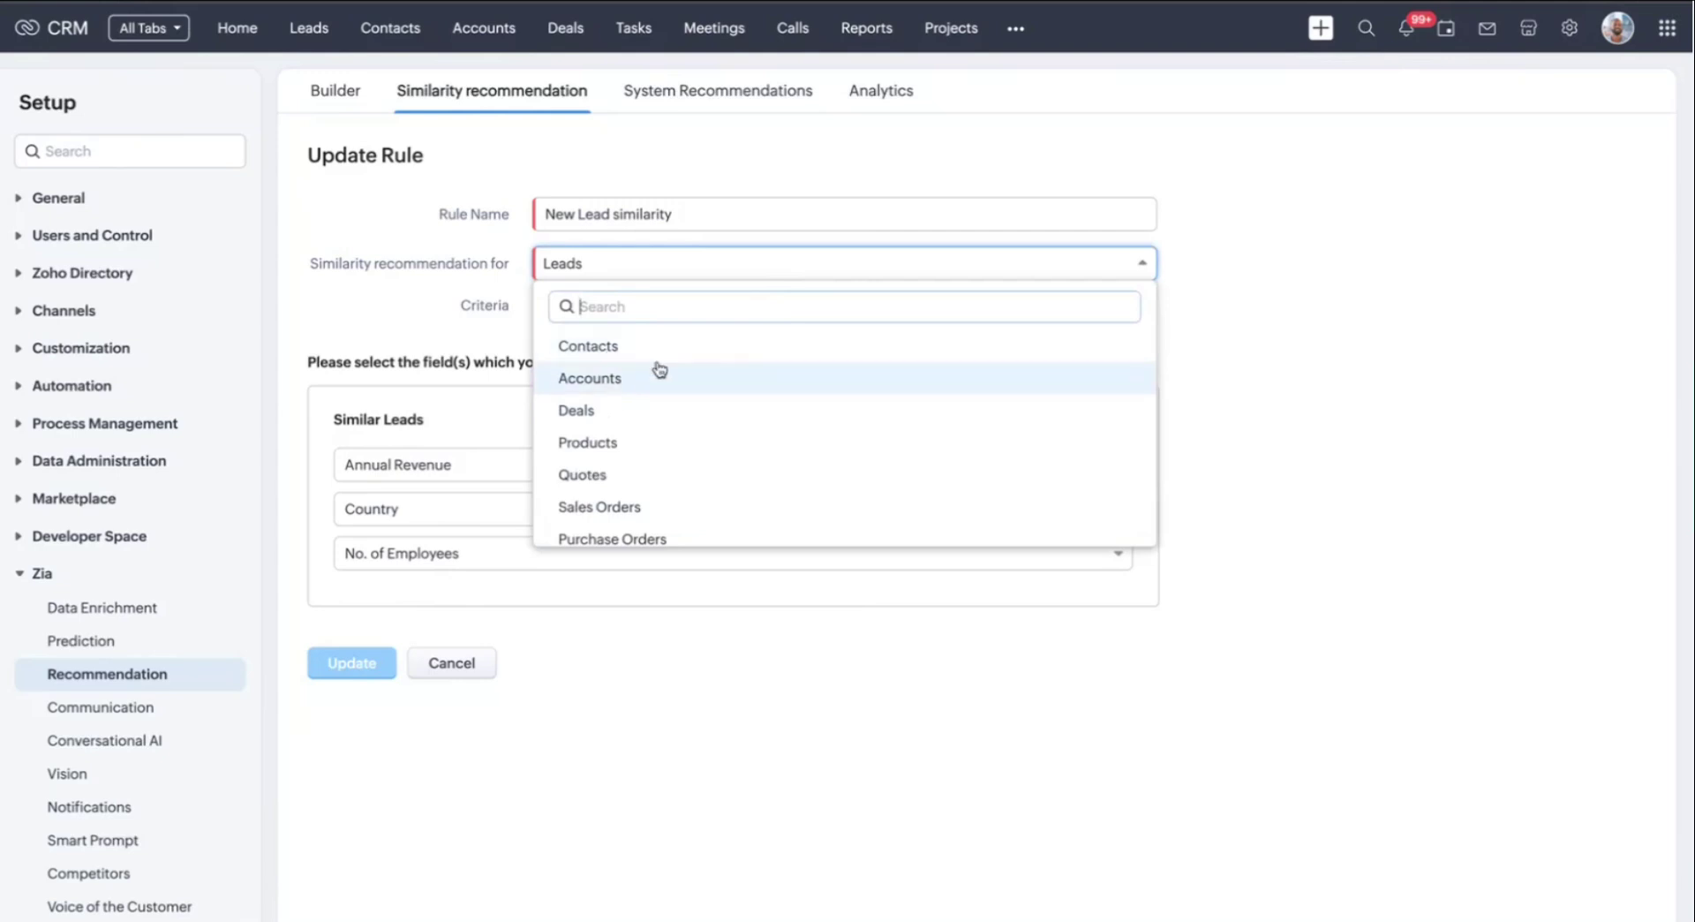
pyautogui.click(1287, 318)
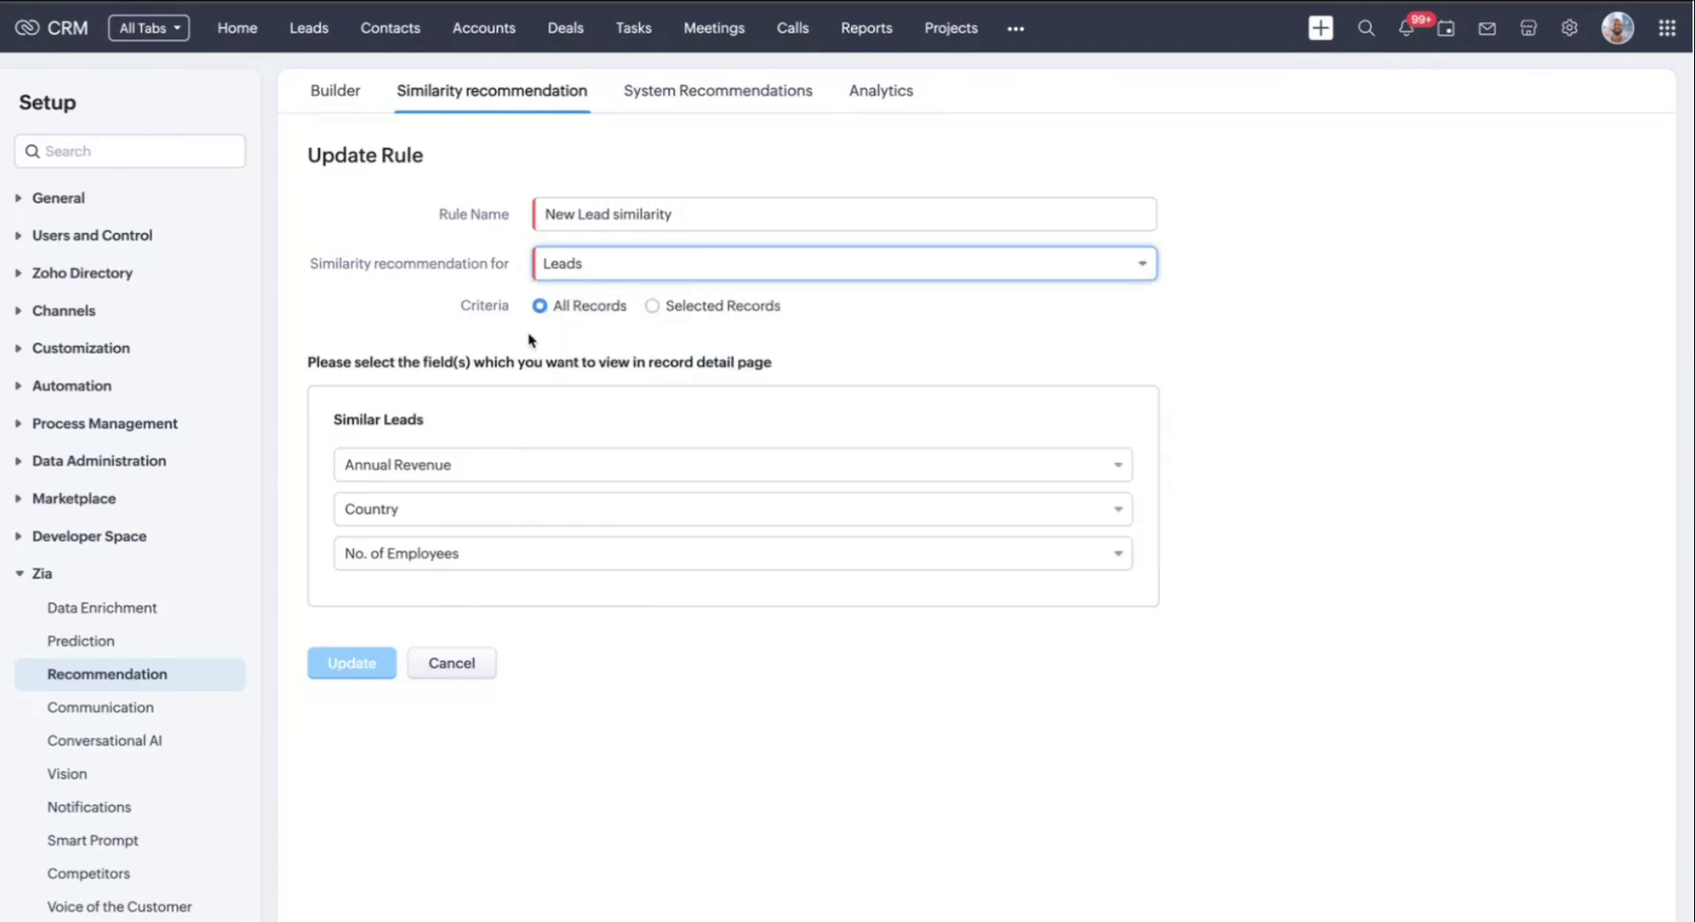
pyautogui.click(693, 315)
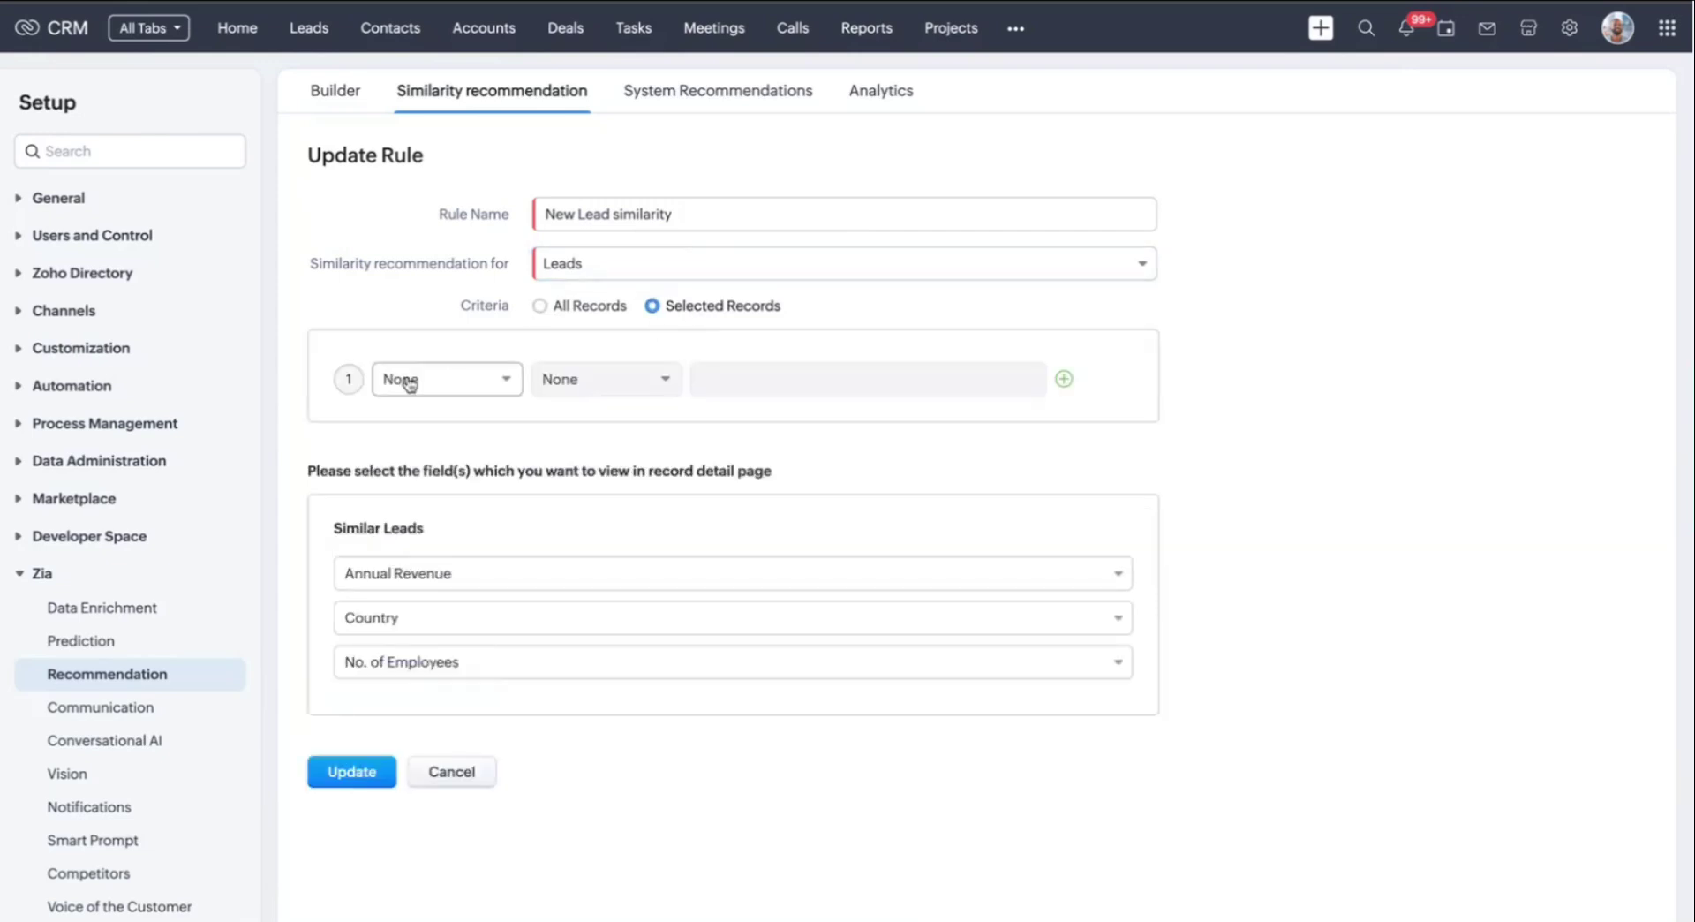
# Set the rule's condition to Annual Revenue greater than 50000
pyautogui.click(448, 378)
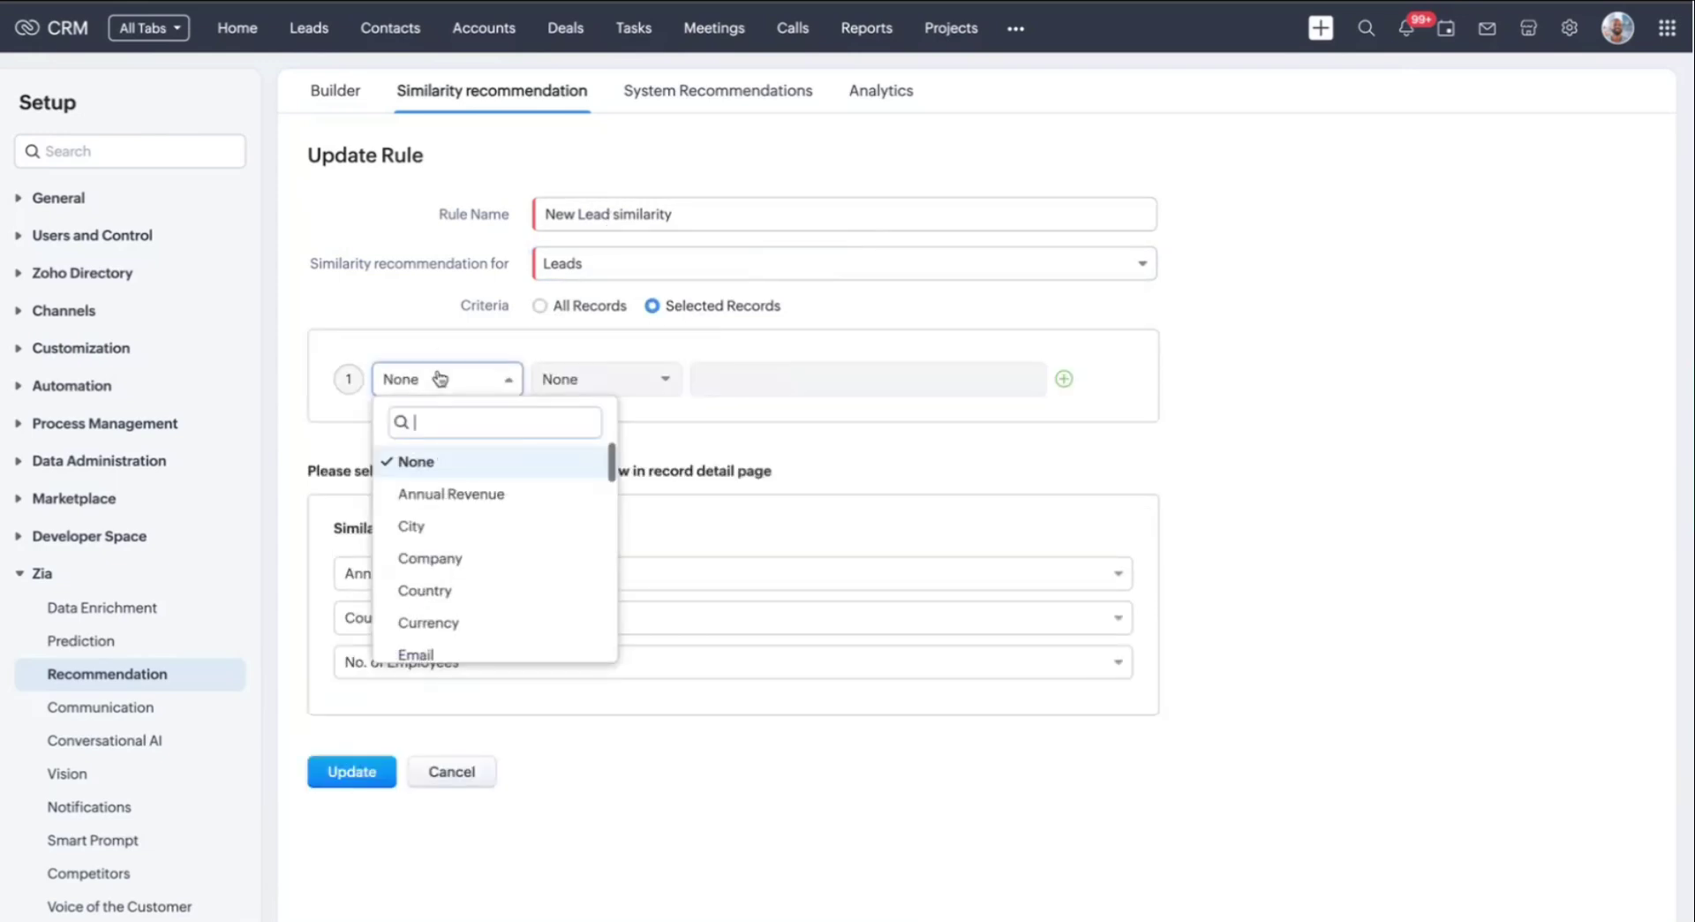
pyautogui.click(477, 497)
pyautogui.click(632, 385)
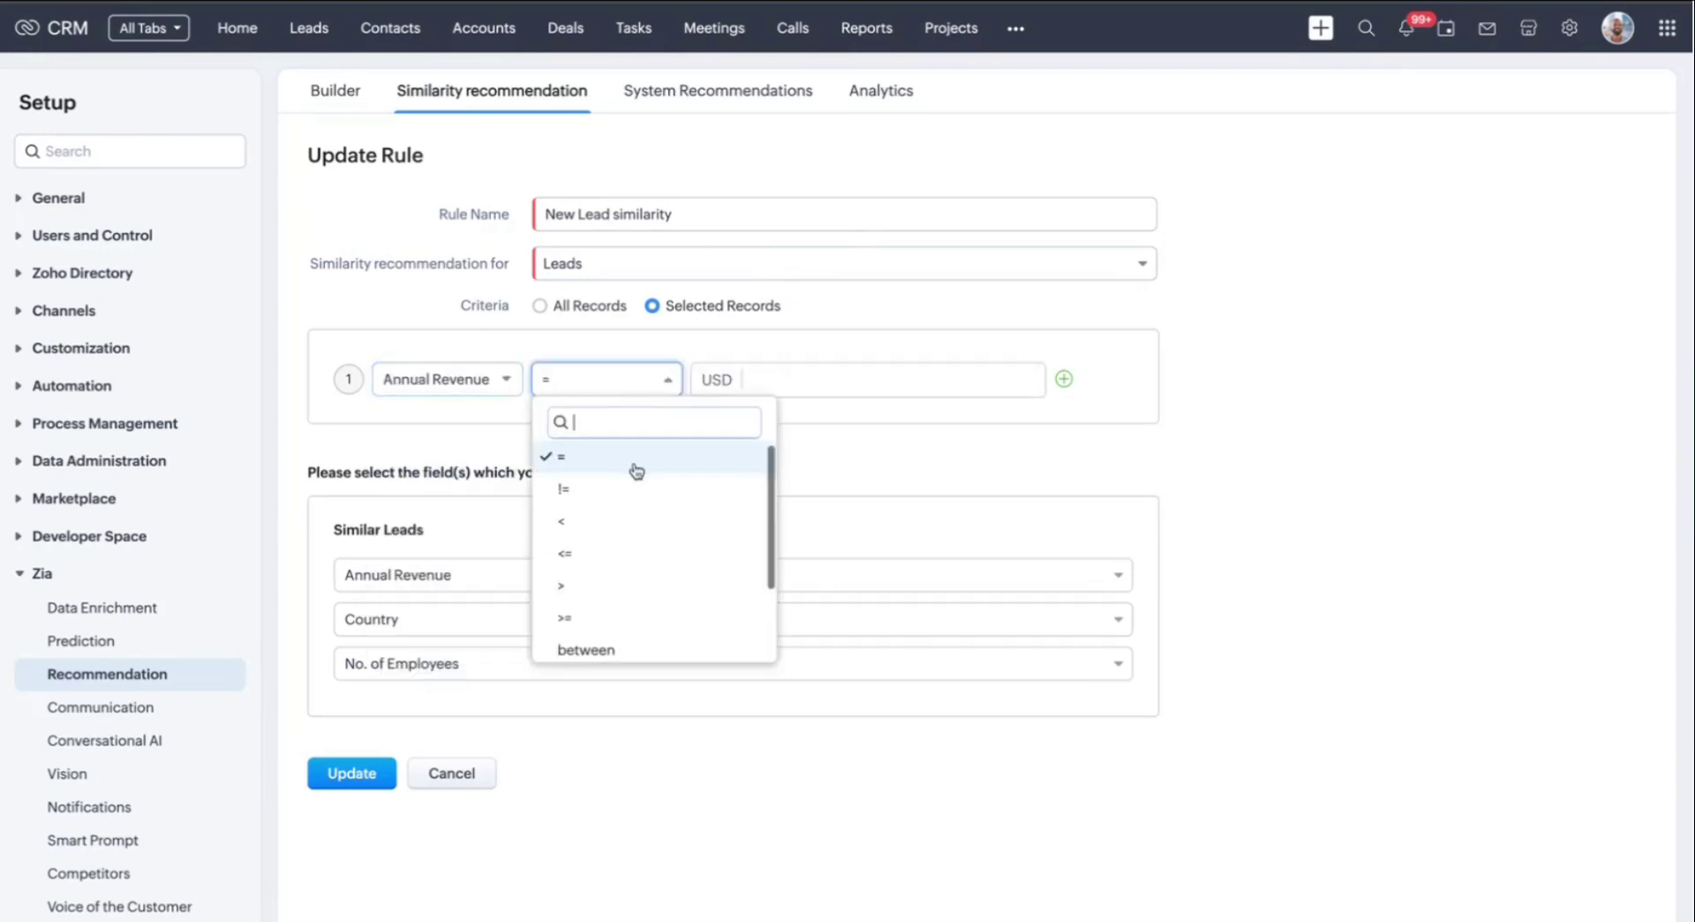
pyautogui.click(641, 587)
pyautogui.click(829, 378)
pyautogui.write('50000')
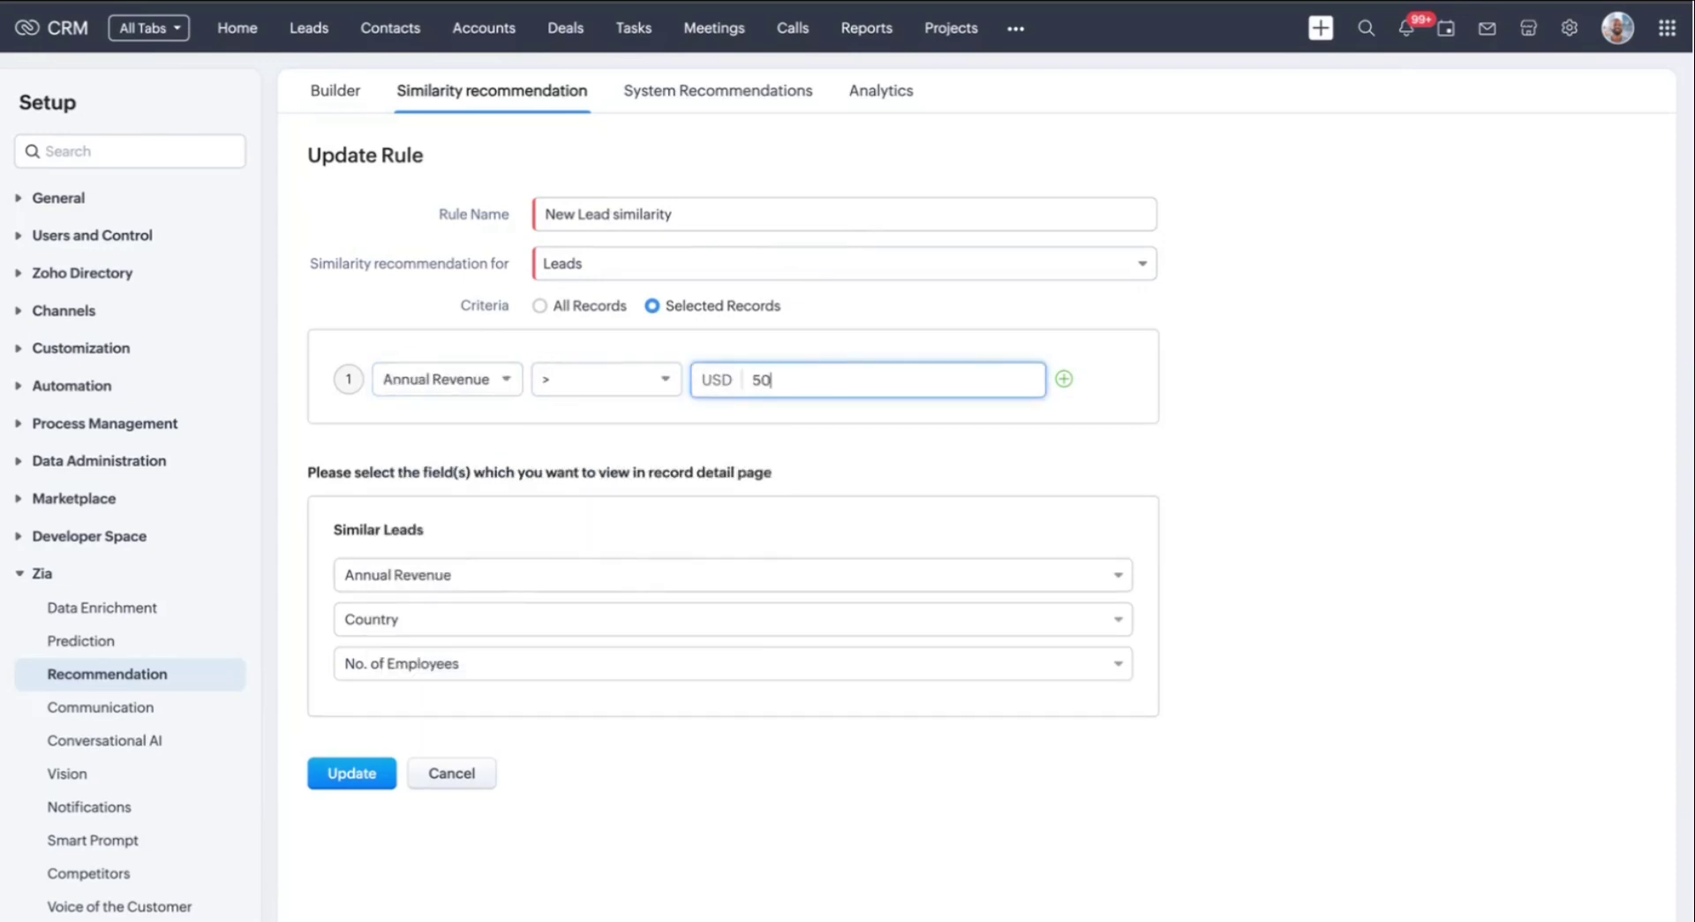
pyautogui.click(1381, 451)
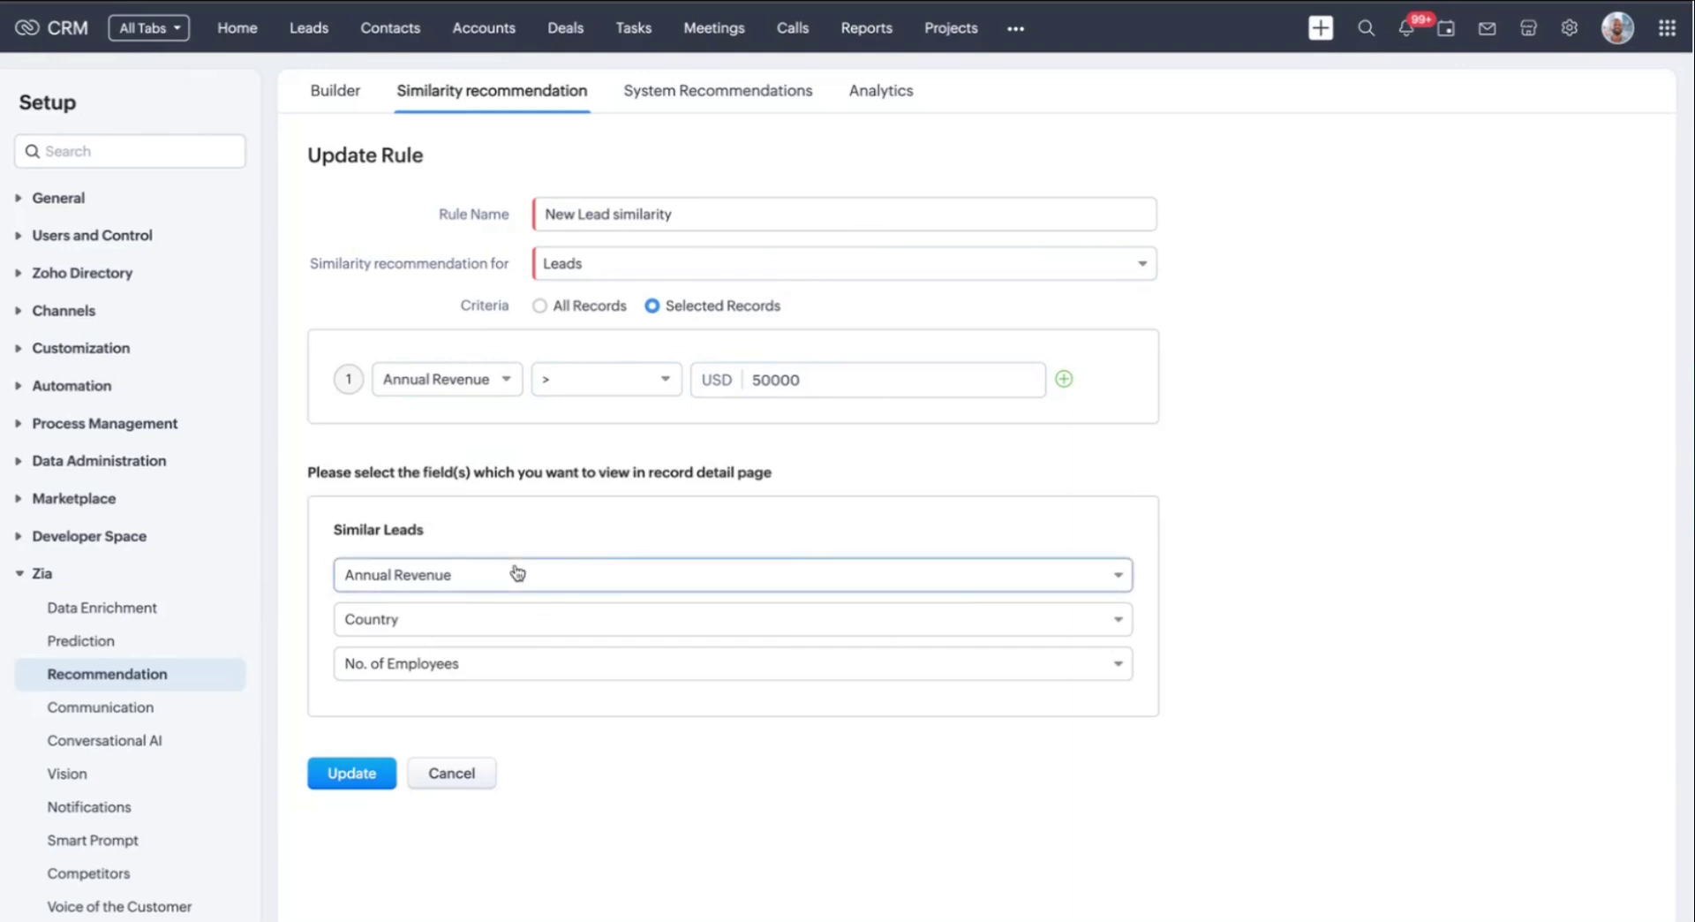
# Keep Annual Revenue and Country, replace No. of Employees with City, and update the rule
pyautogui.click(518, 575)
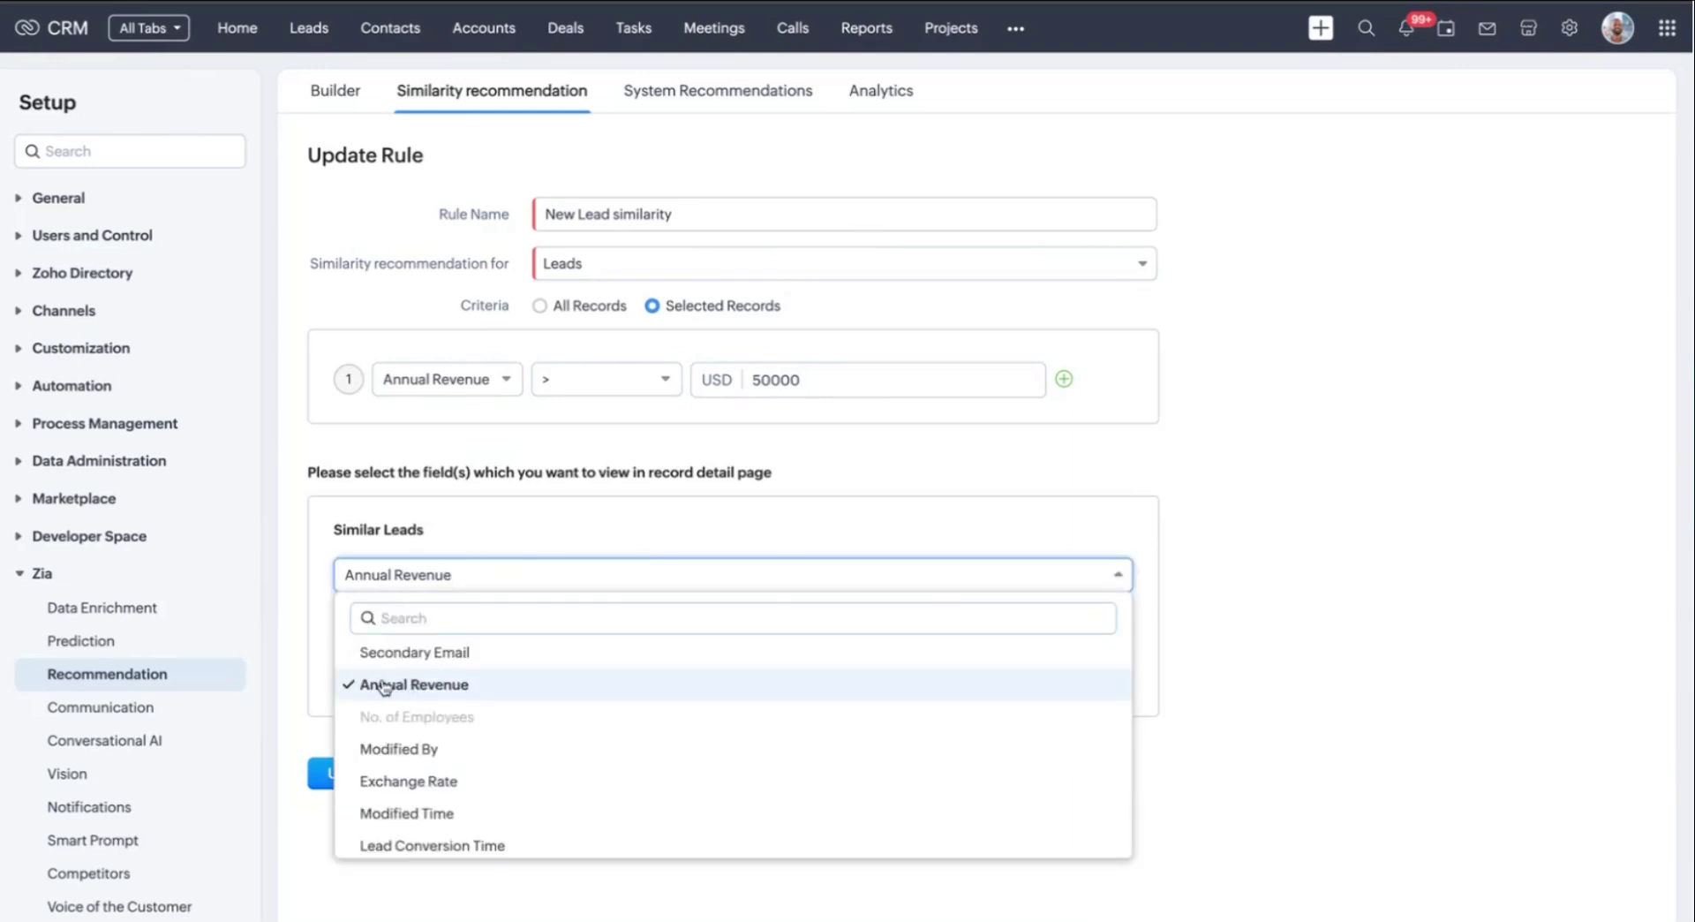
pyautogui.click(1295, 634)
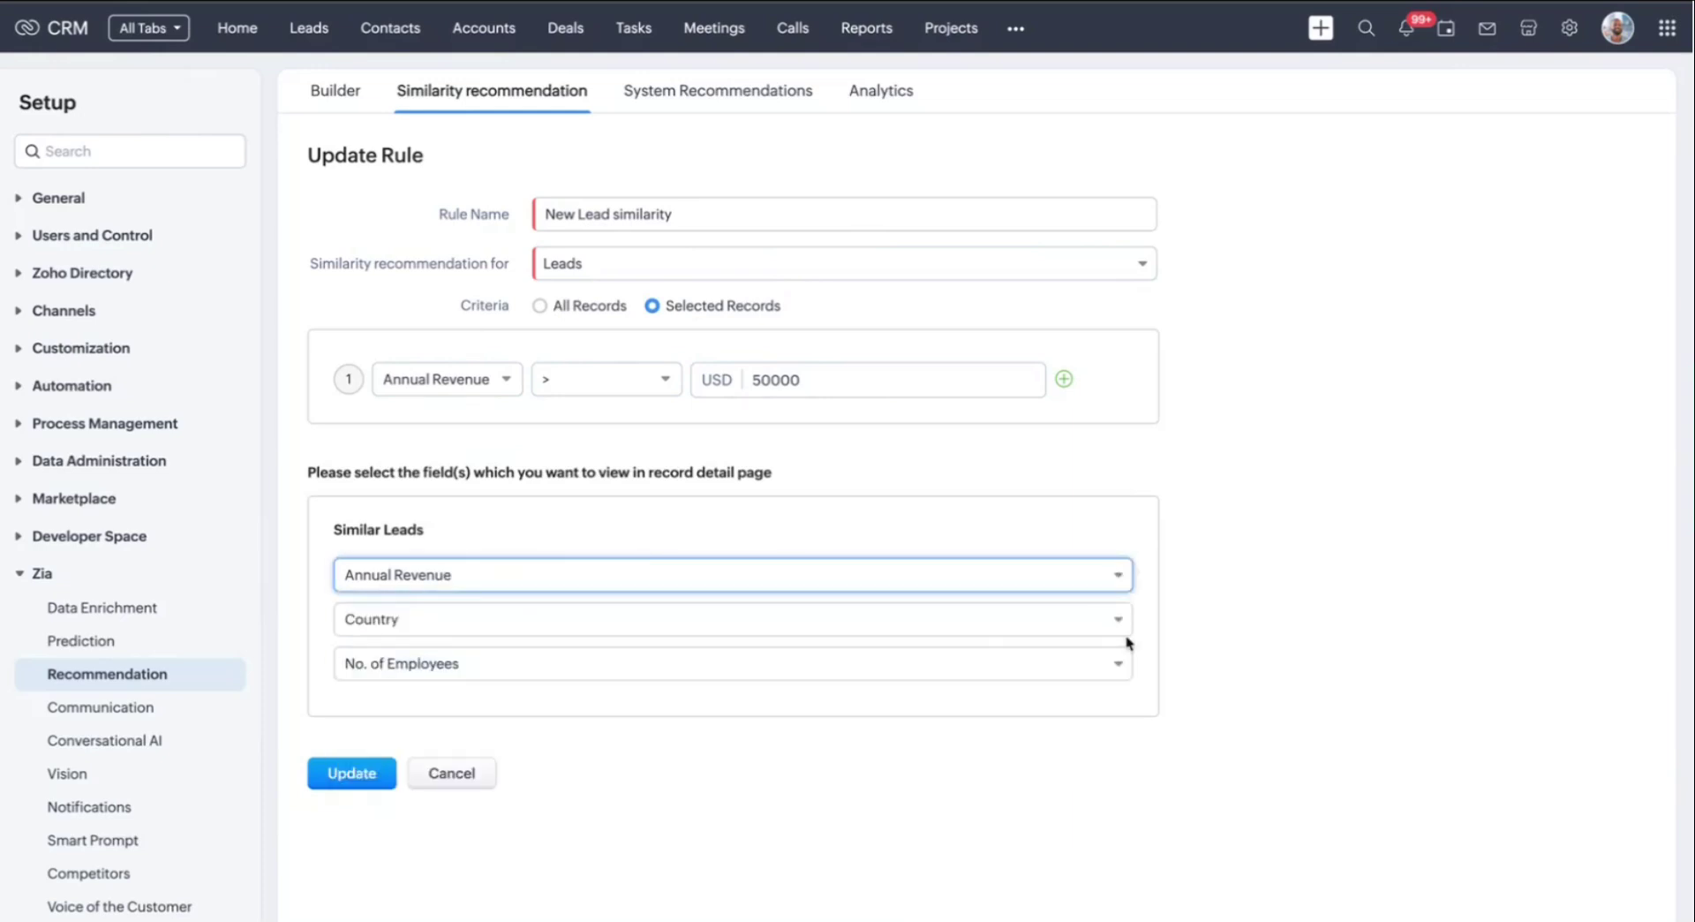
pyautogui.click(766, 623)
pyautogui.click(1374, 597)
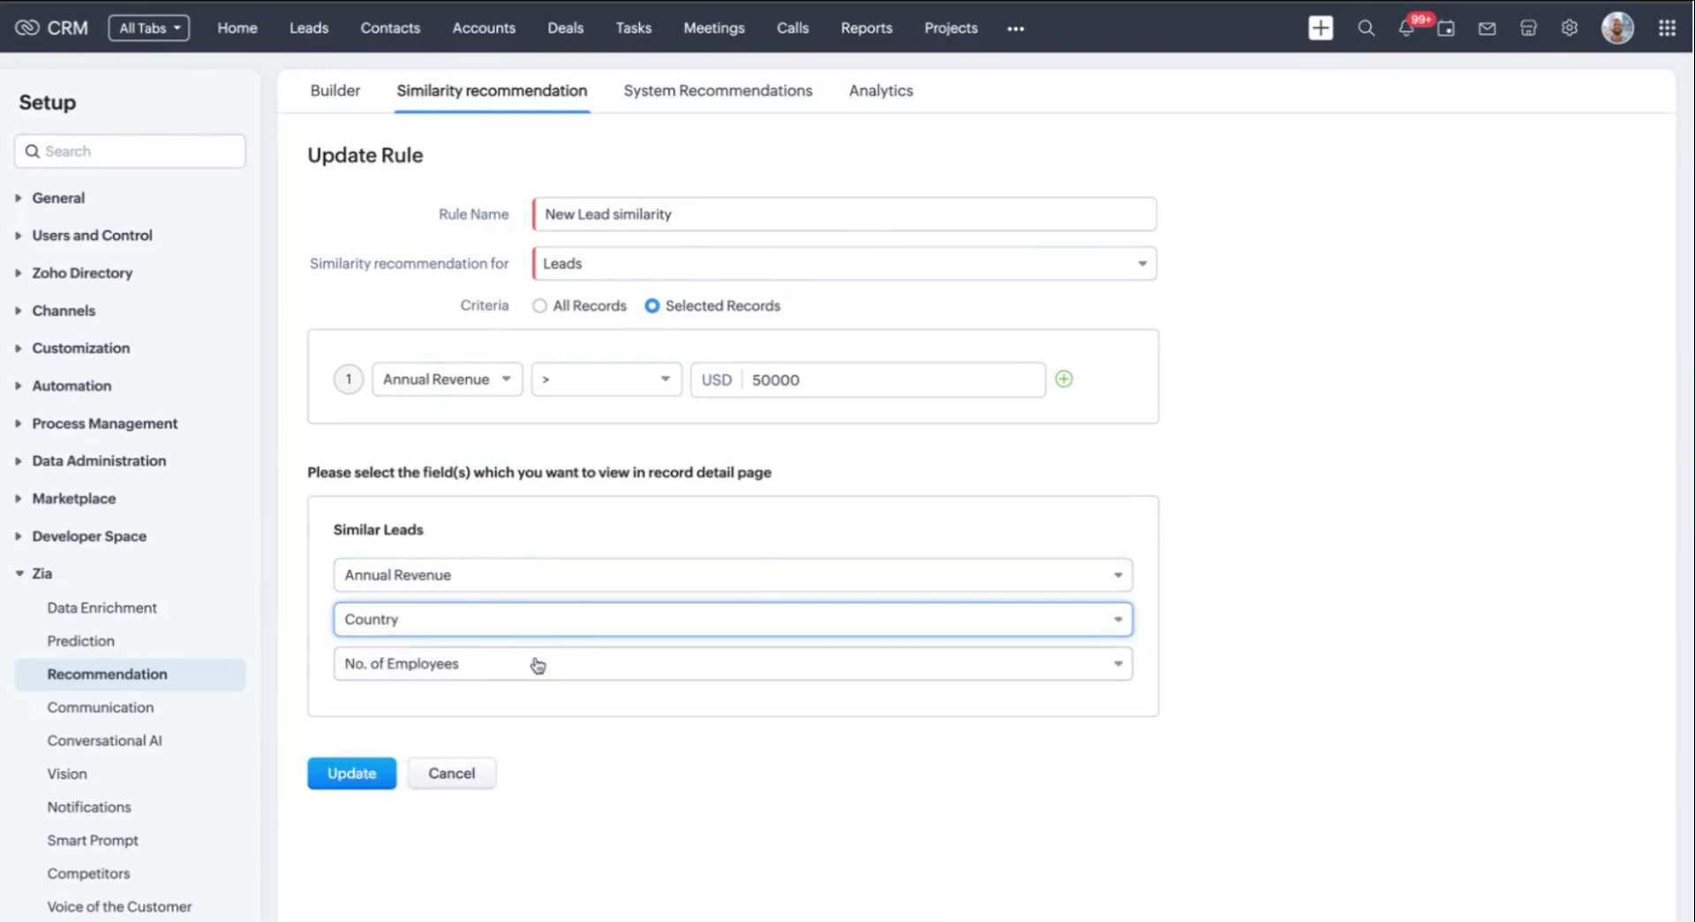
pyautogui.click(668, 670)
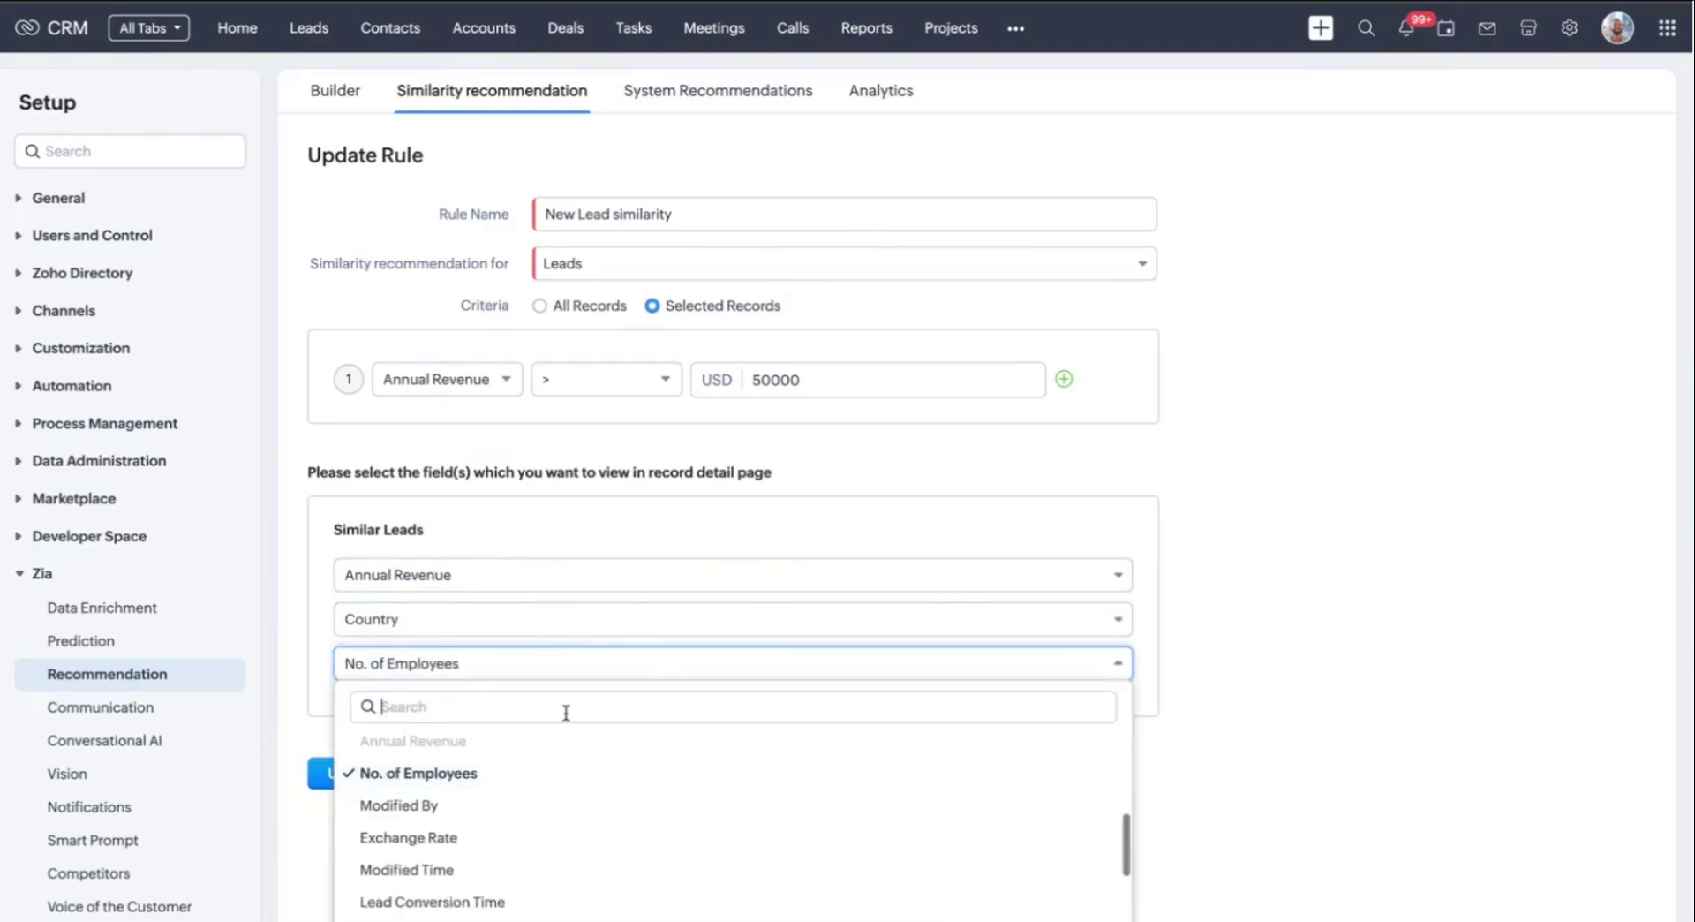
pyautogui.scroll(-5, 530, 819)
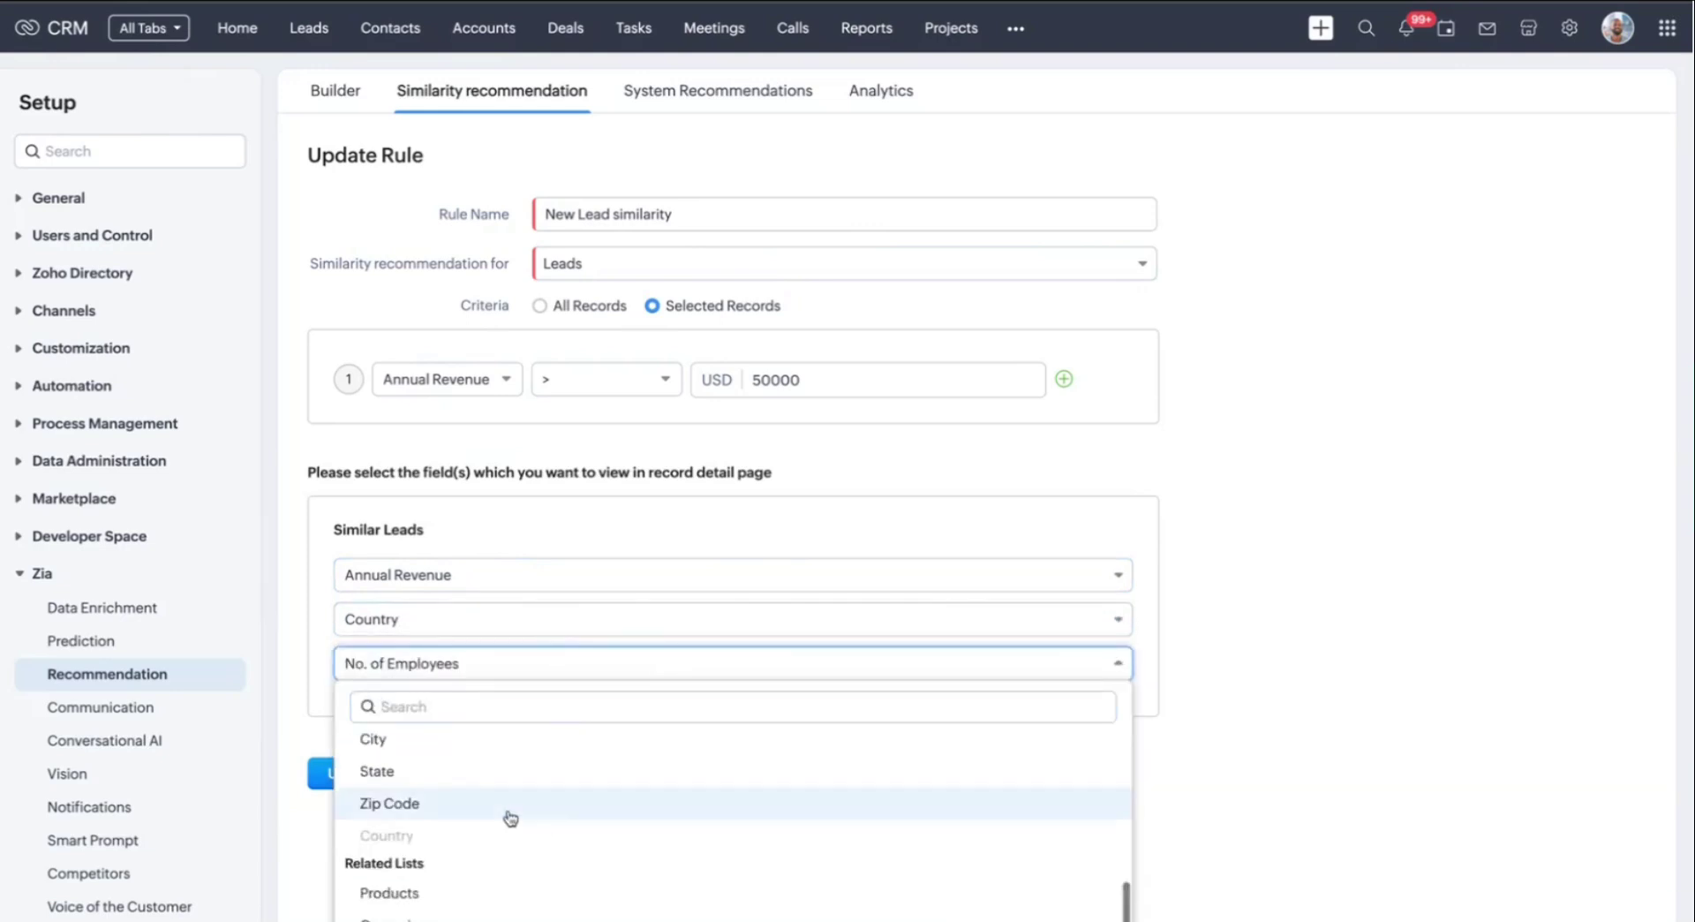
pyautogui.click(424, 742)
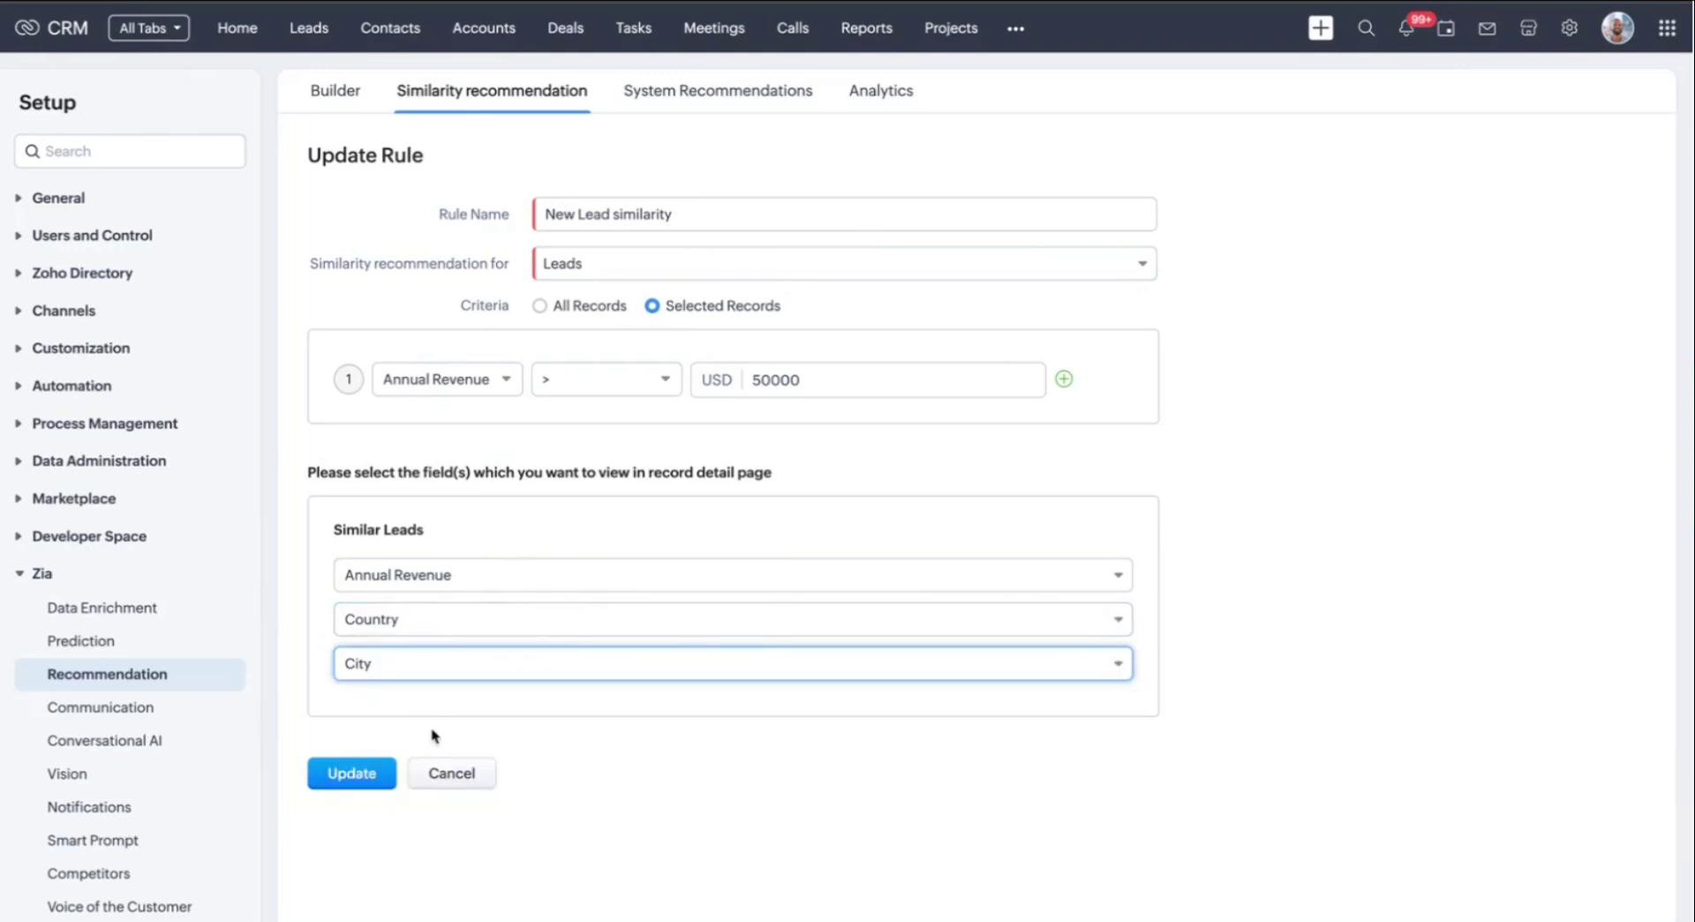
pyautogui.click(369, 782)
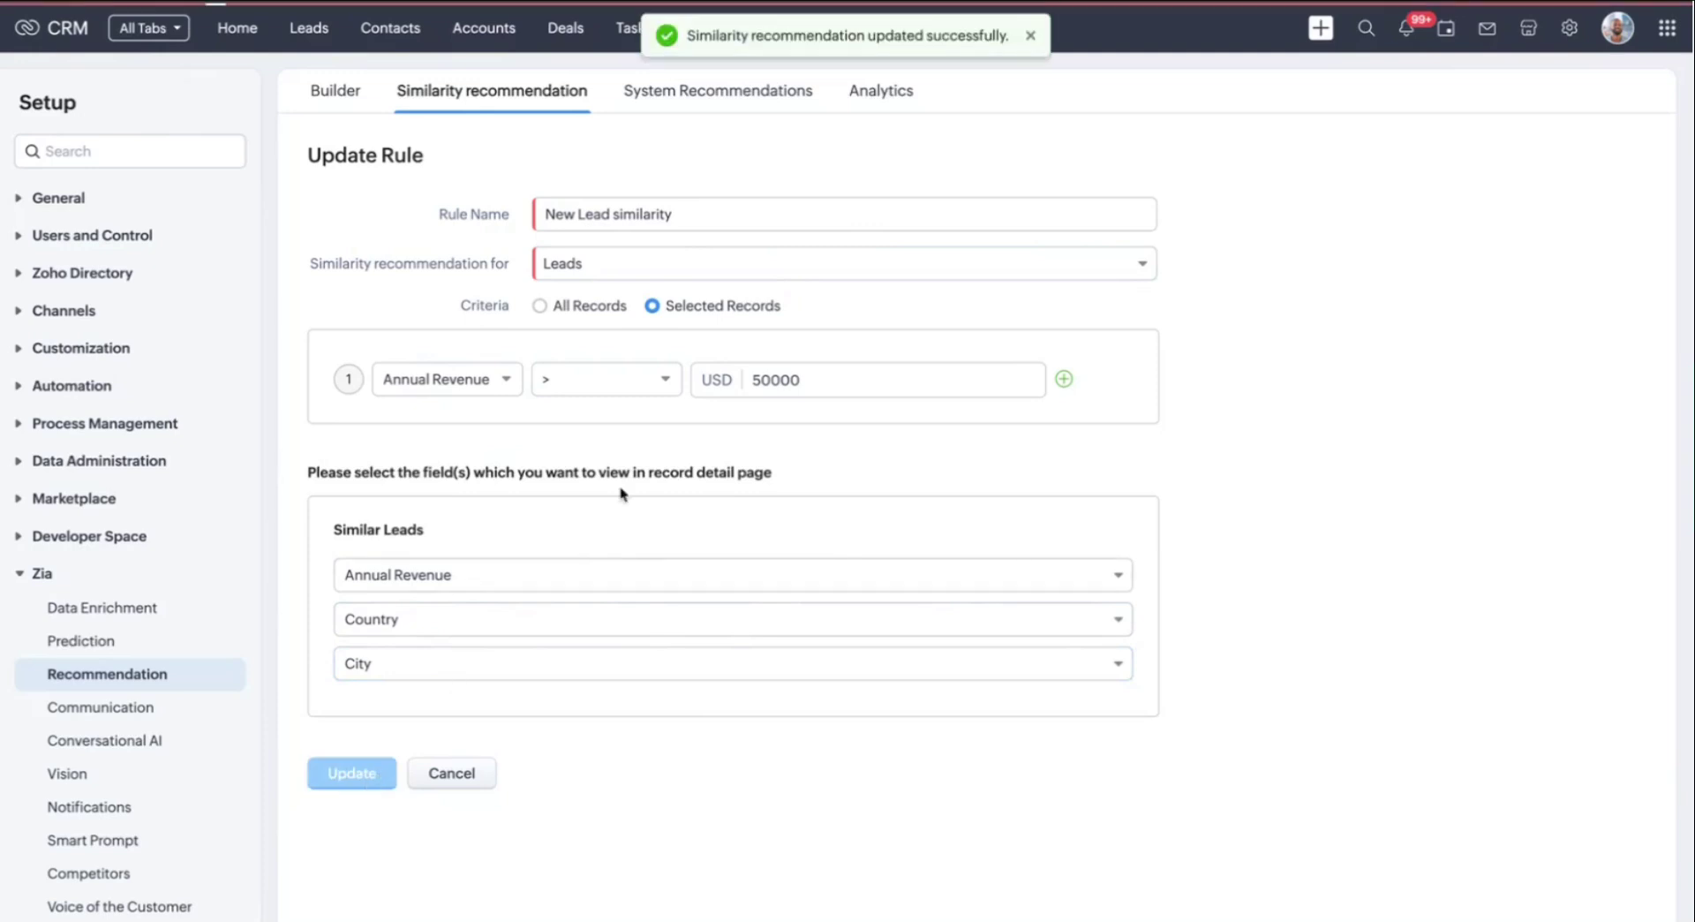
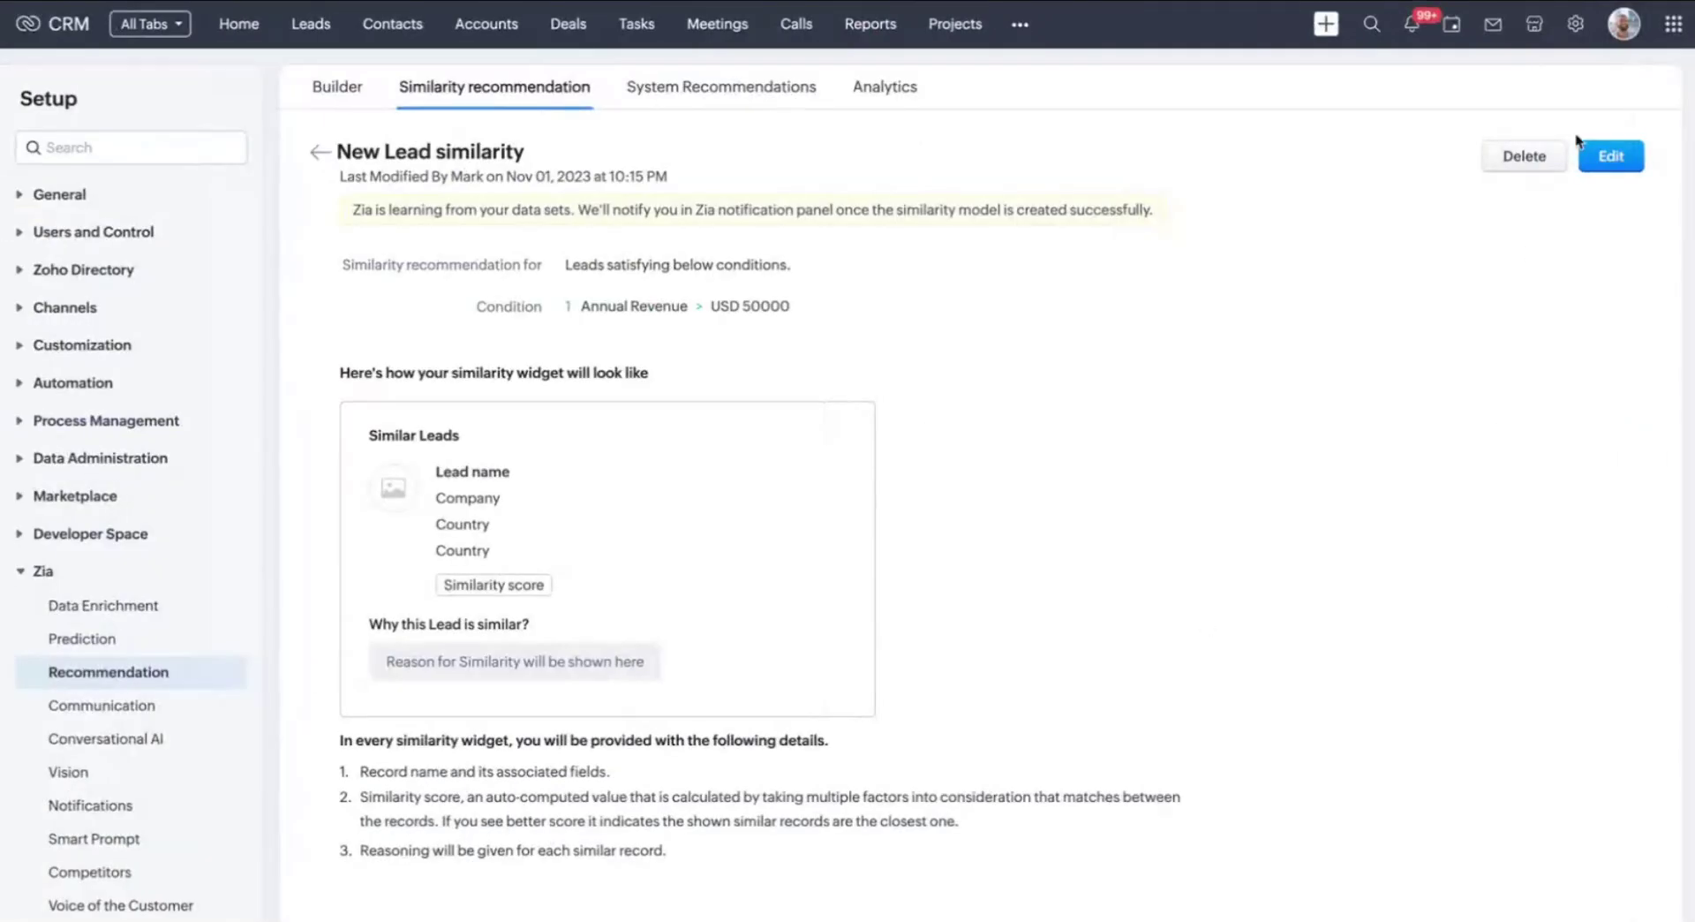
# Leave the New Lead similarity rule page and return to the Setup home page
pyautogui.click(1577, 26)
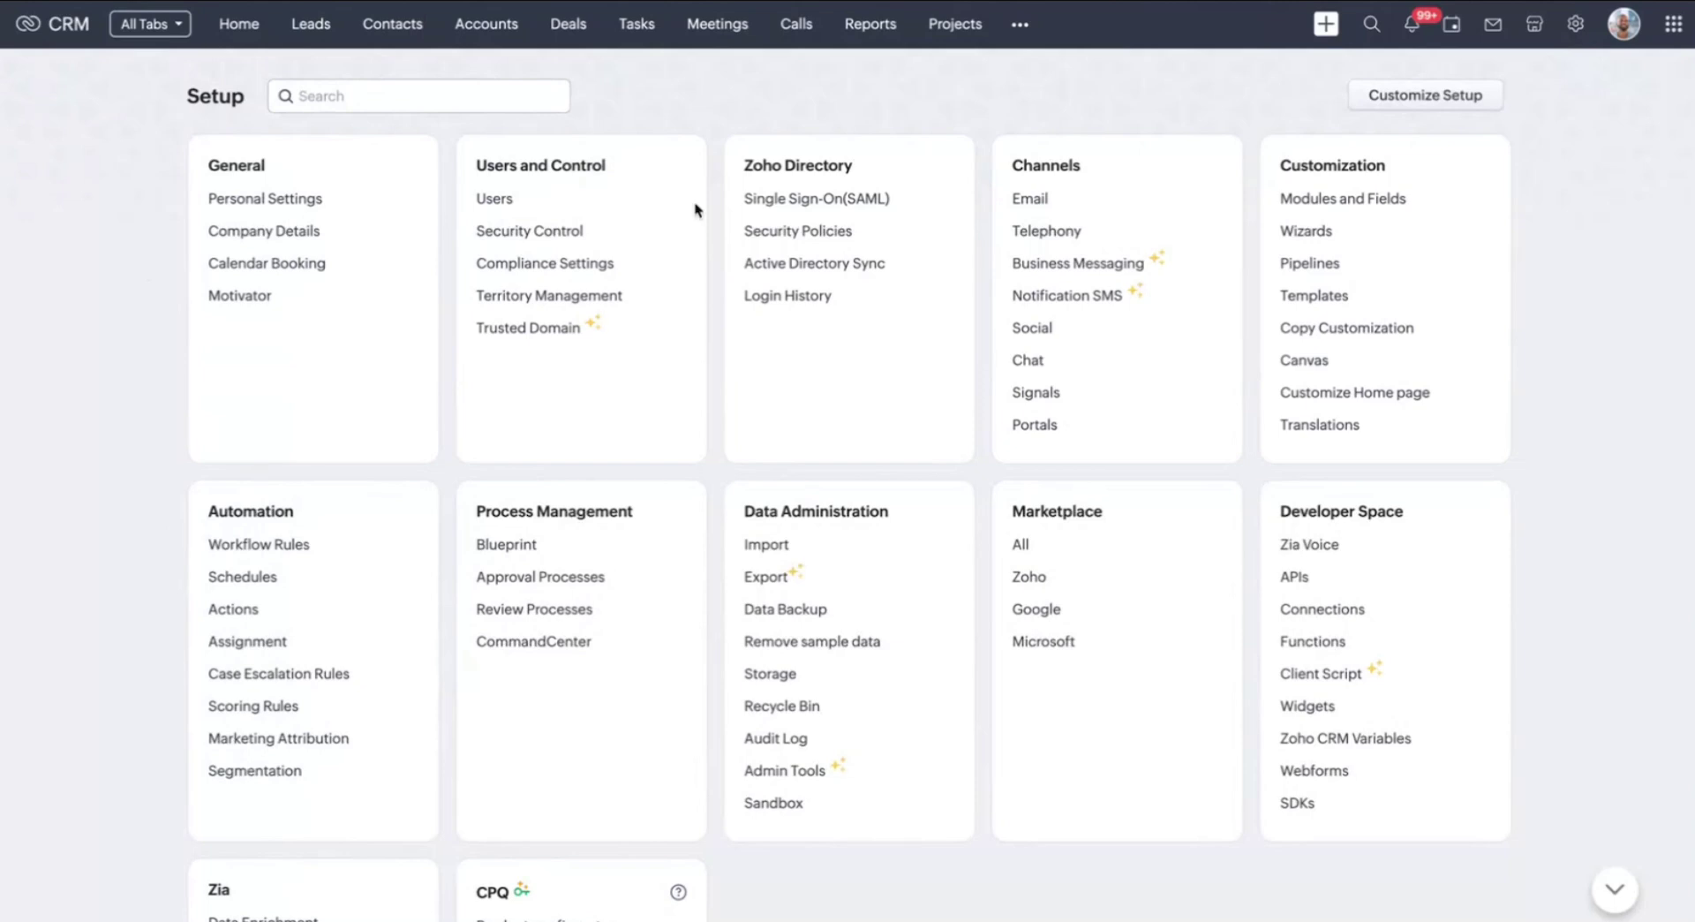
# Open the All Records entry of the Lead assignment rule
pyautogui.click(251, 648)
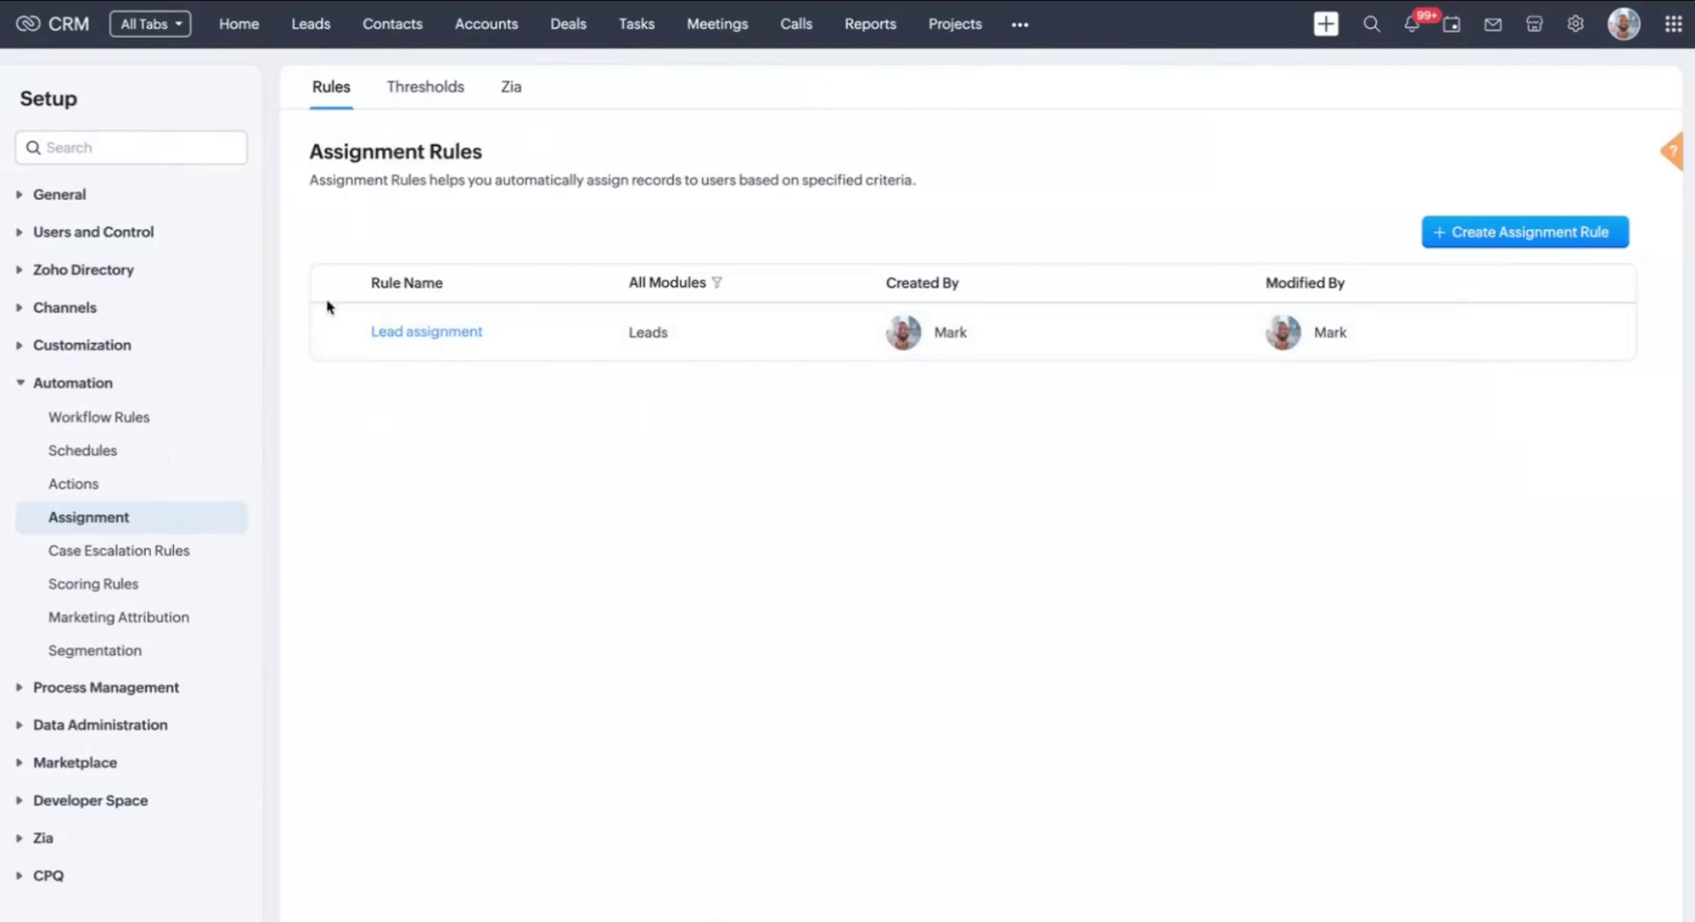
pyautogui.click(402, 334)
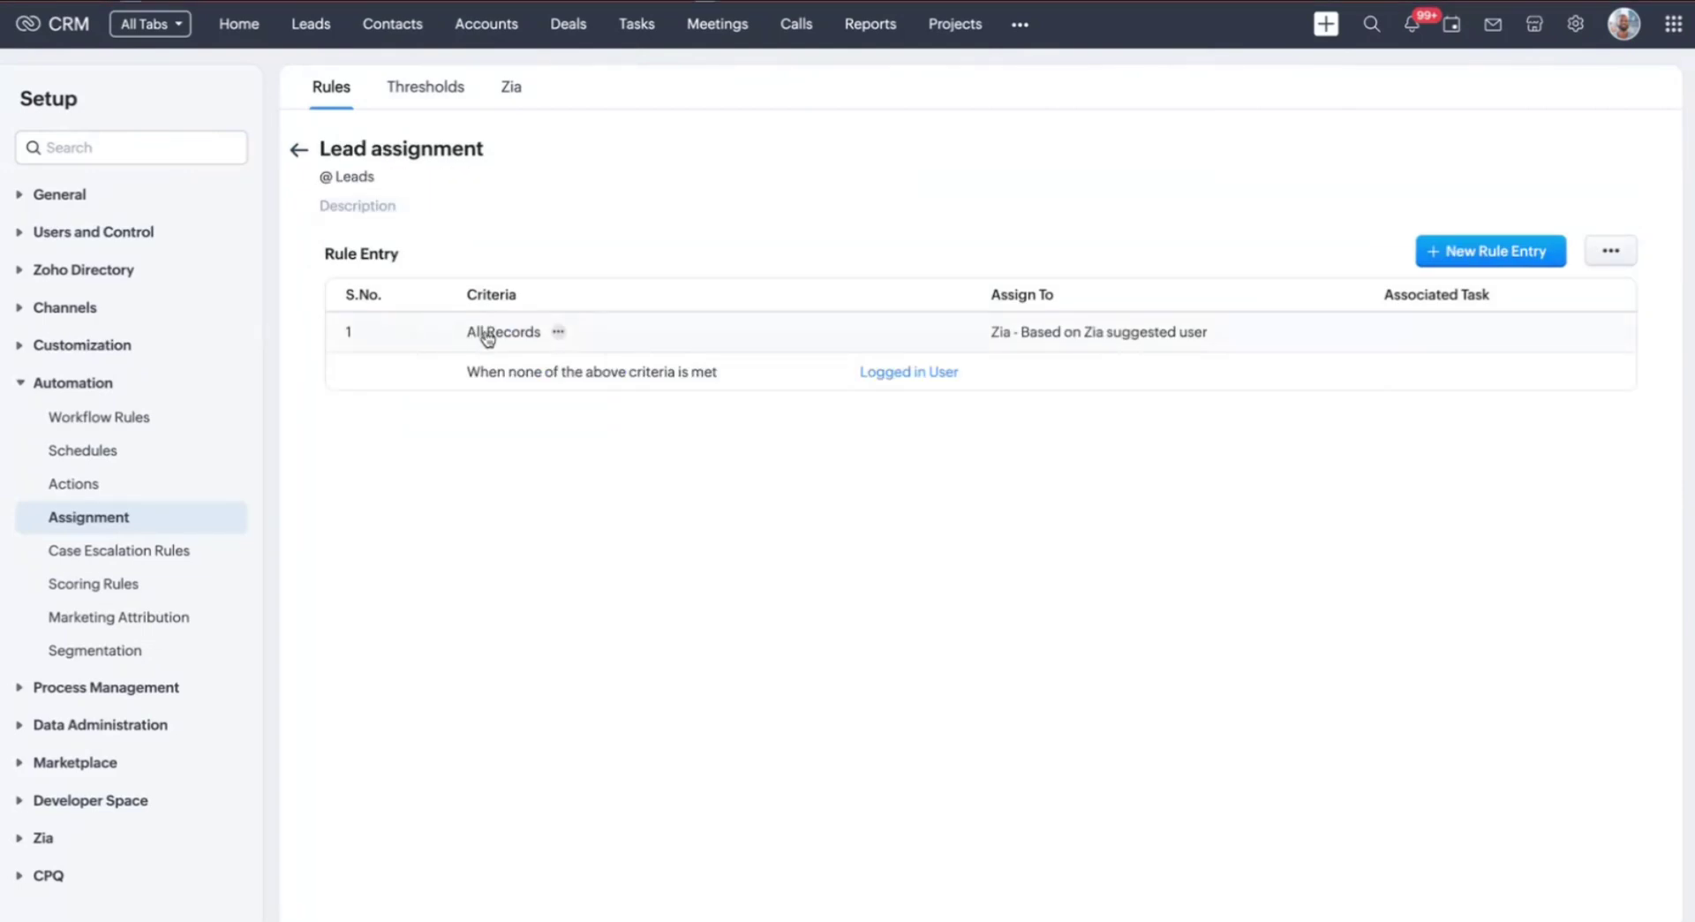
pyautogui.click(486, 336)
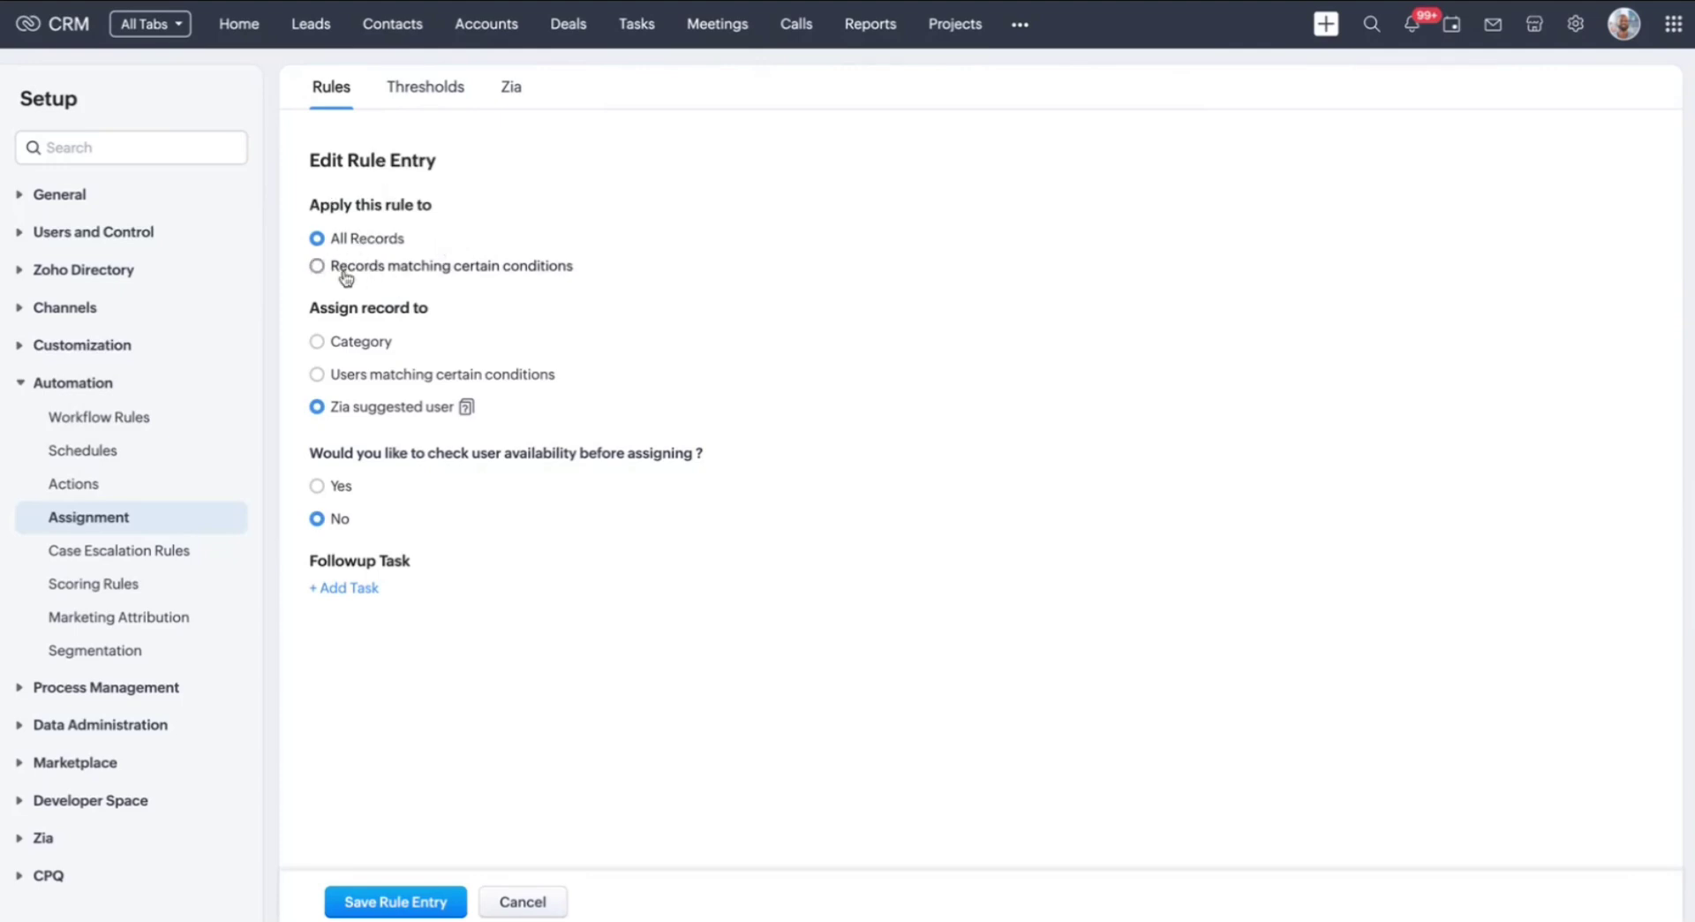
# Keep the rule on all records, assigned to the Zia-suggested user, and view Zia's reports
pyautogui.click(459, 267)
pyautogui.click(382, 239)
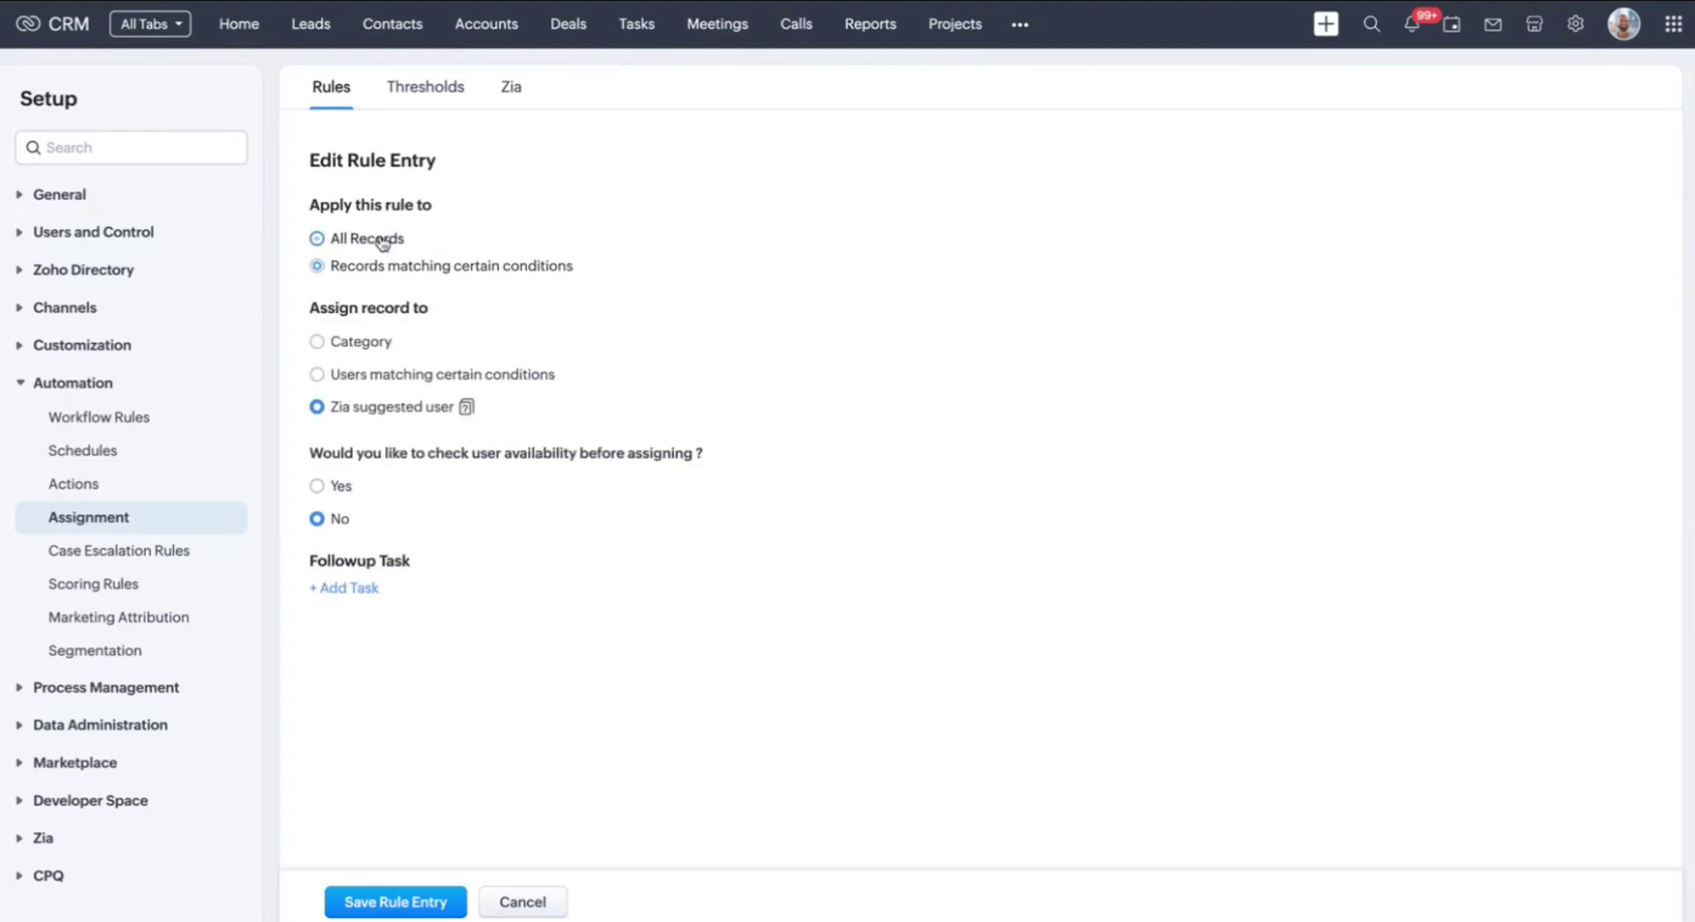
pyautogui.click(361, 341)
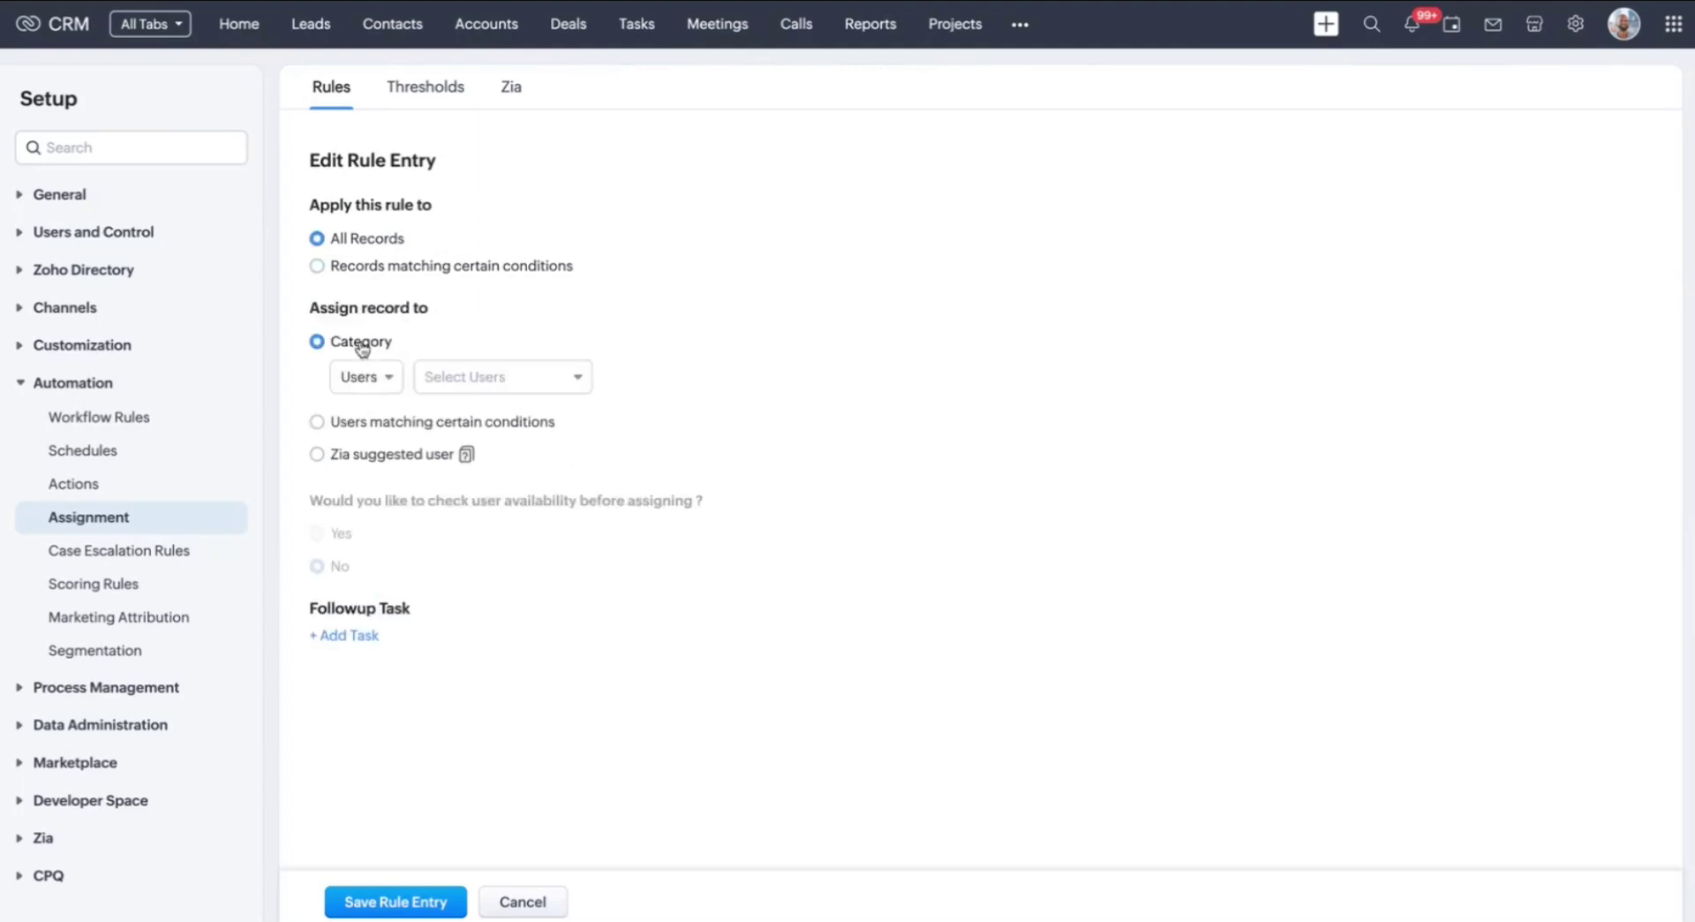
pyautogui.click(336, 422)
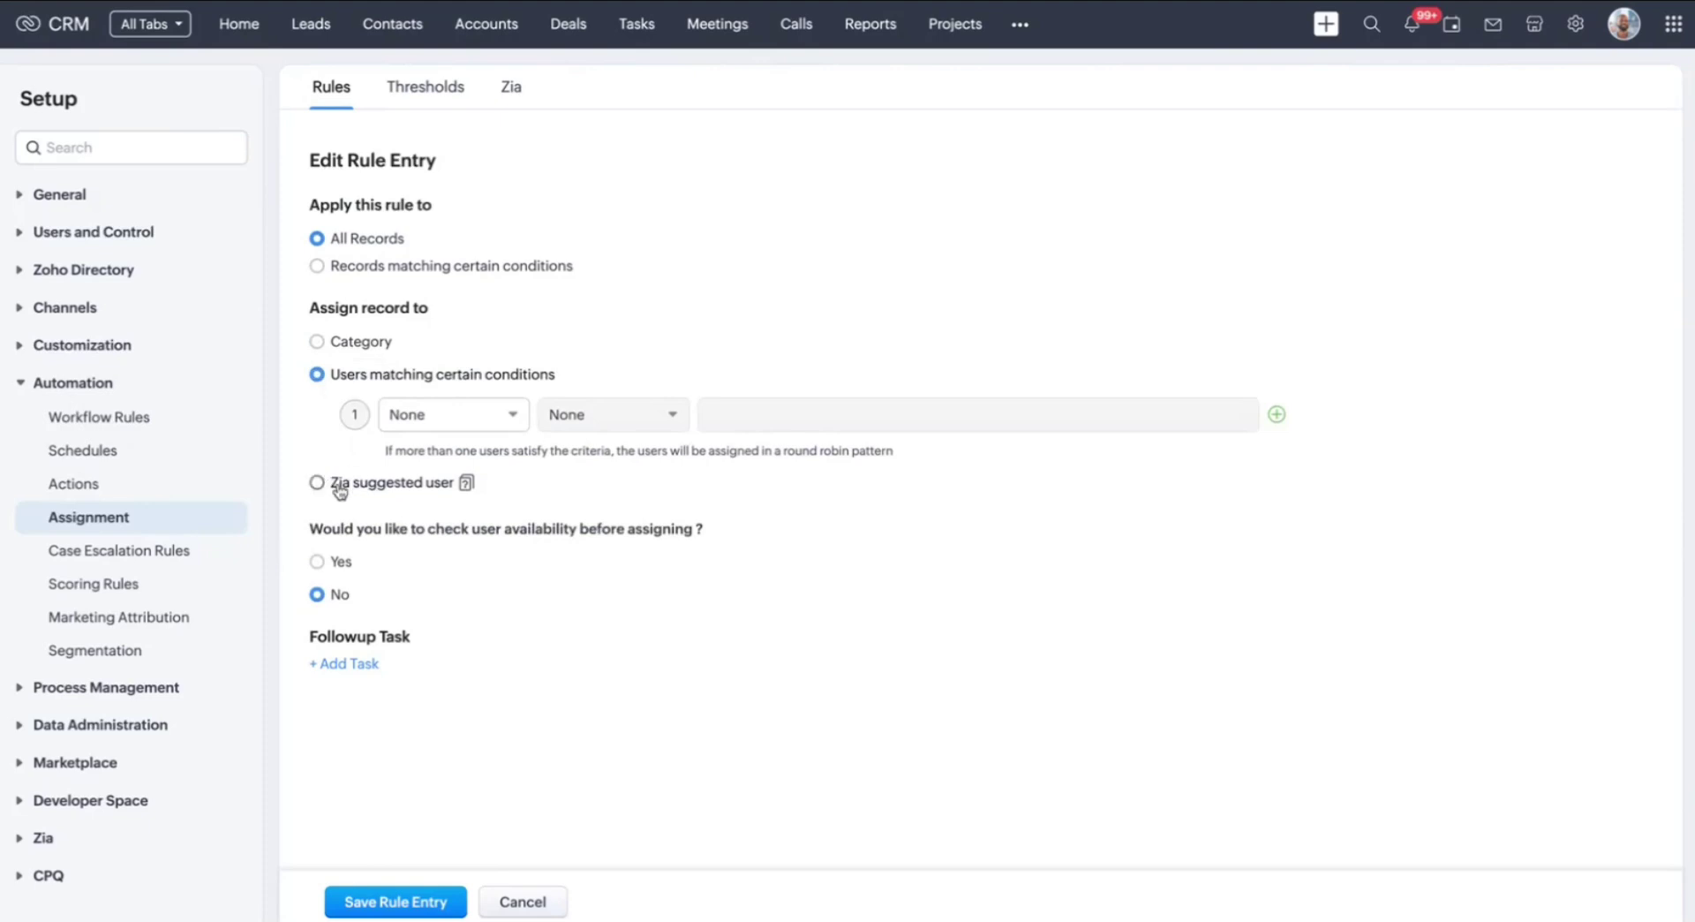
pyautogui.click(325, 484)
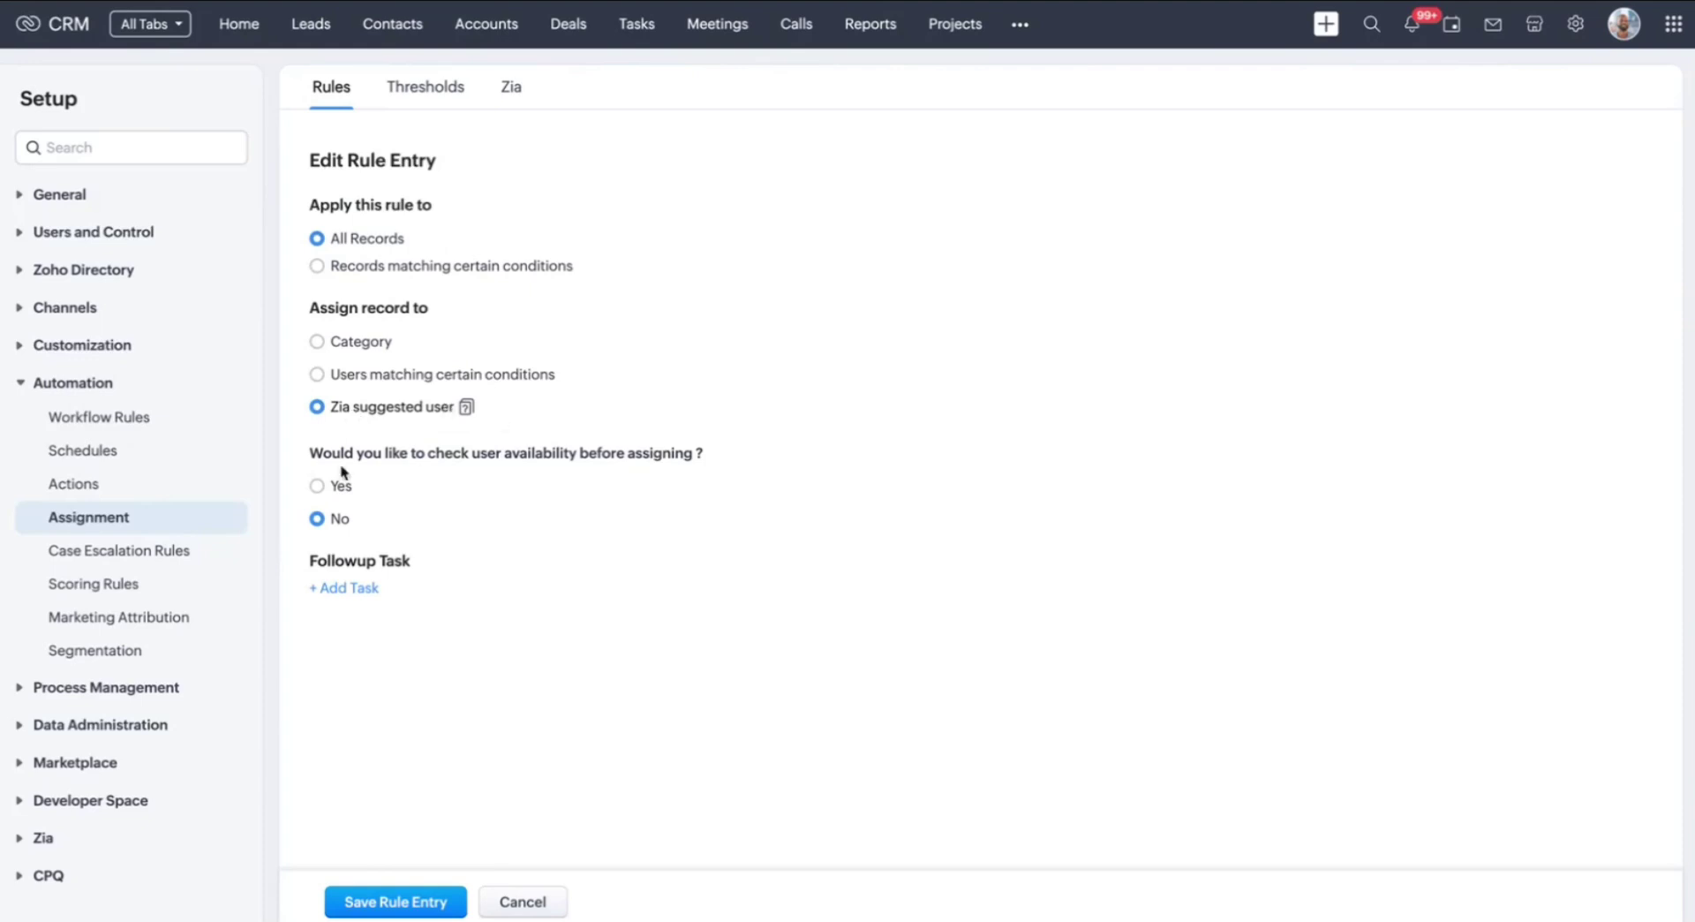
pyautogui.click(509, 92)
# Scroll through Zia's field prediction scores and the five Lead Source-based user patterns
pyautogui.scroll(-3, 556, 210)
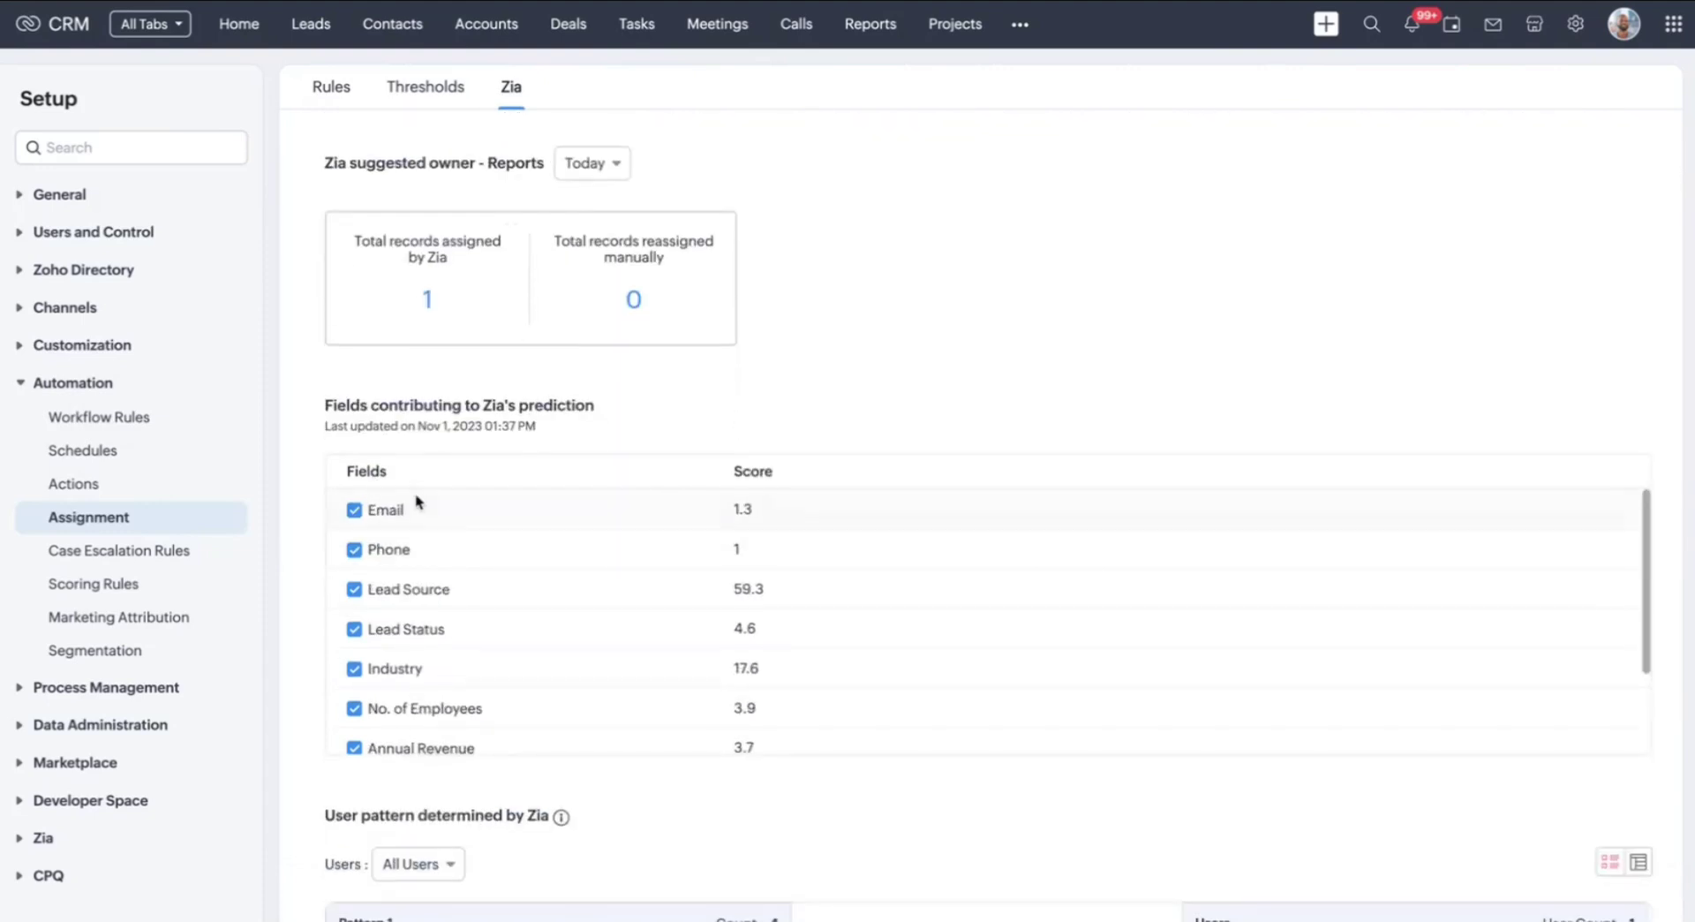
pyautogui.scroll(-5, 394, 632)
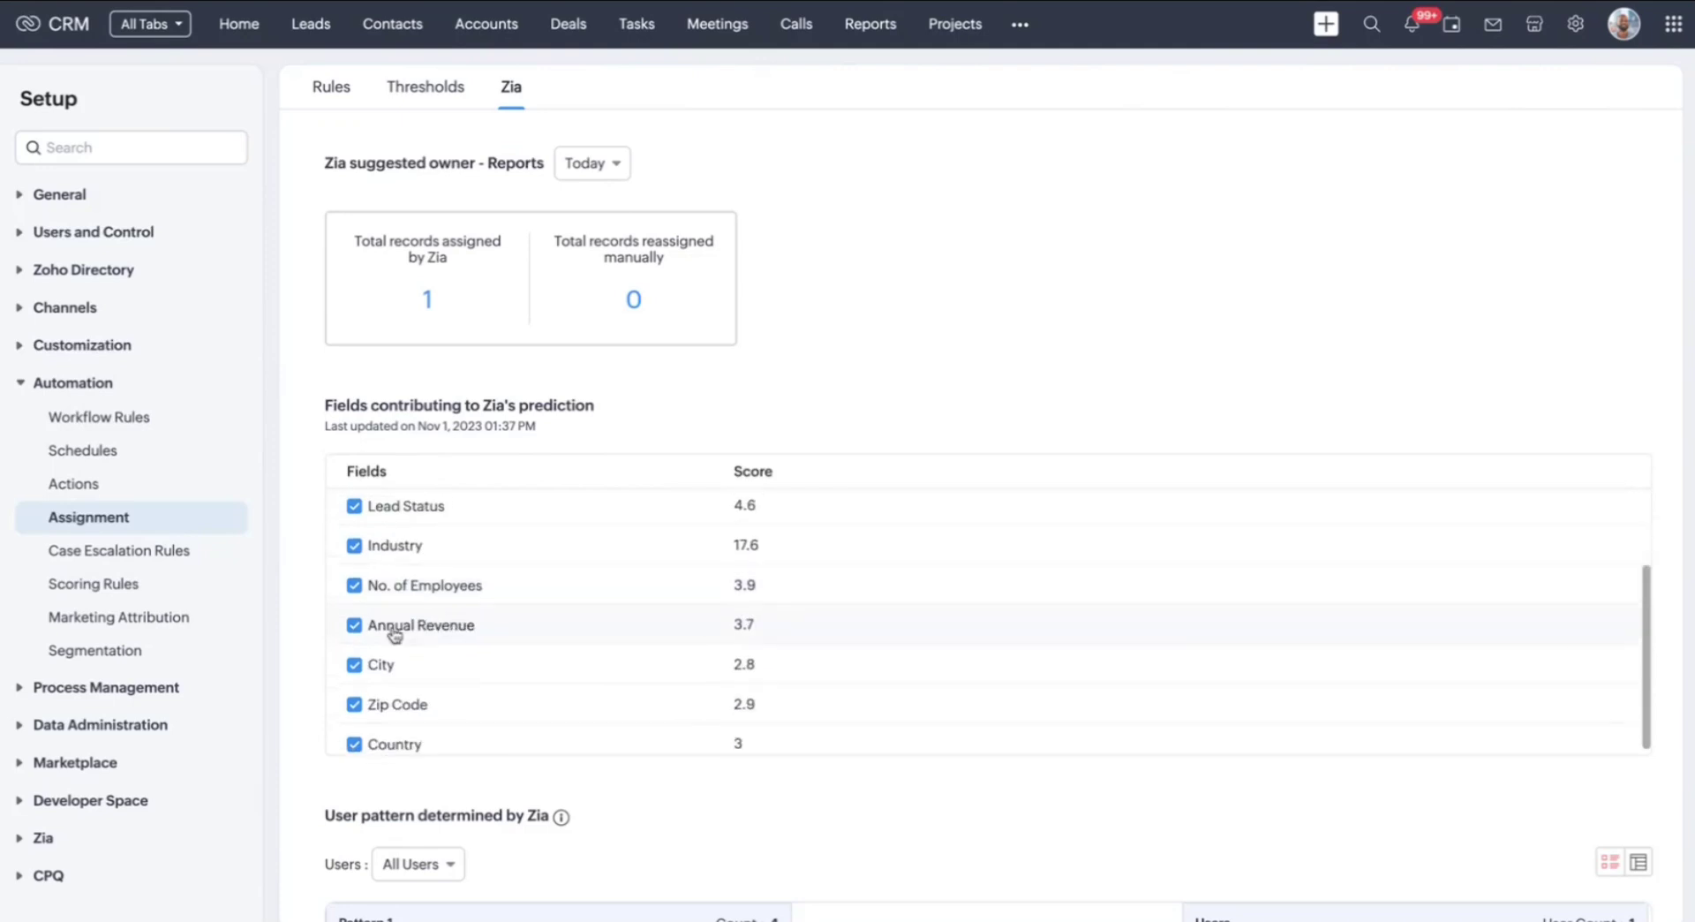
pyautogui.scroll(5, 395, 632)
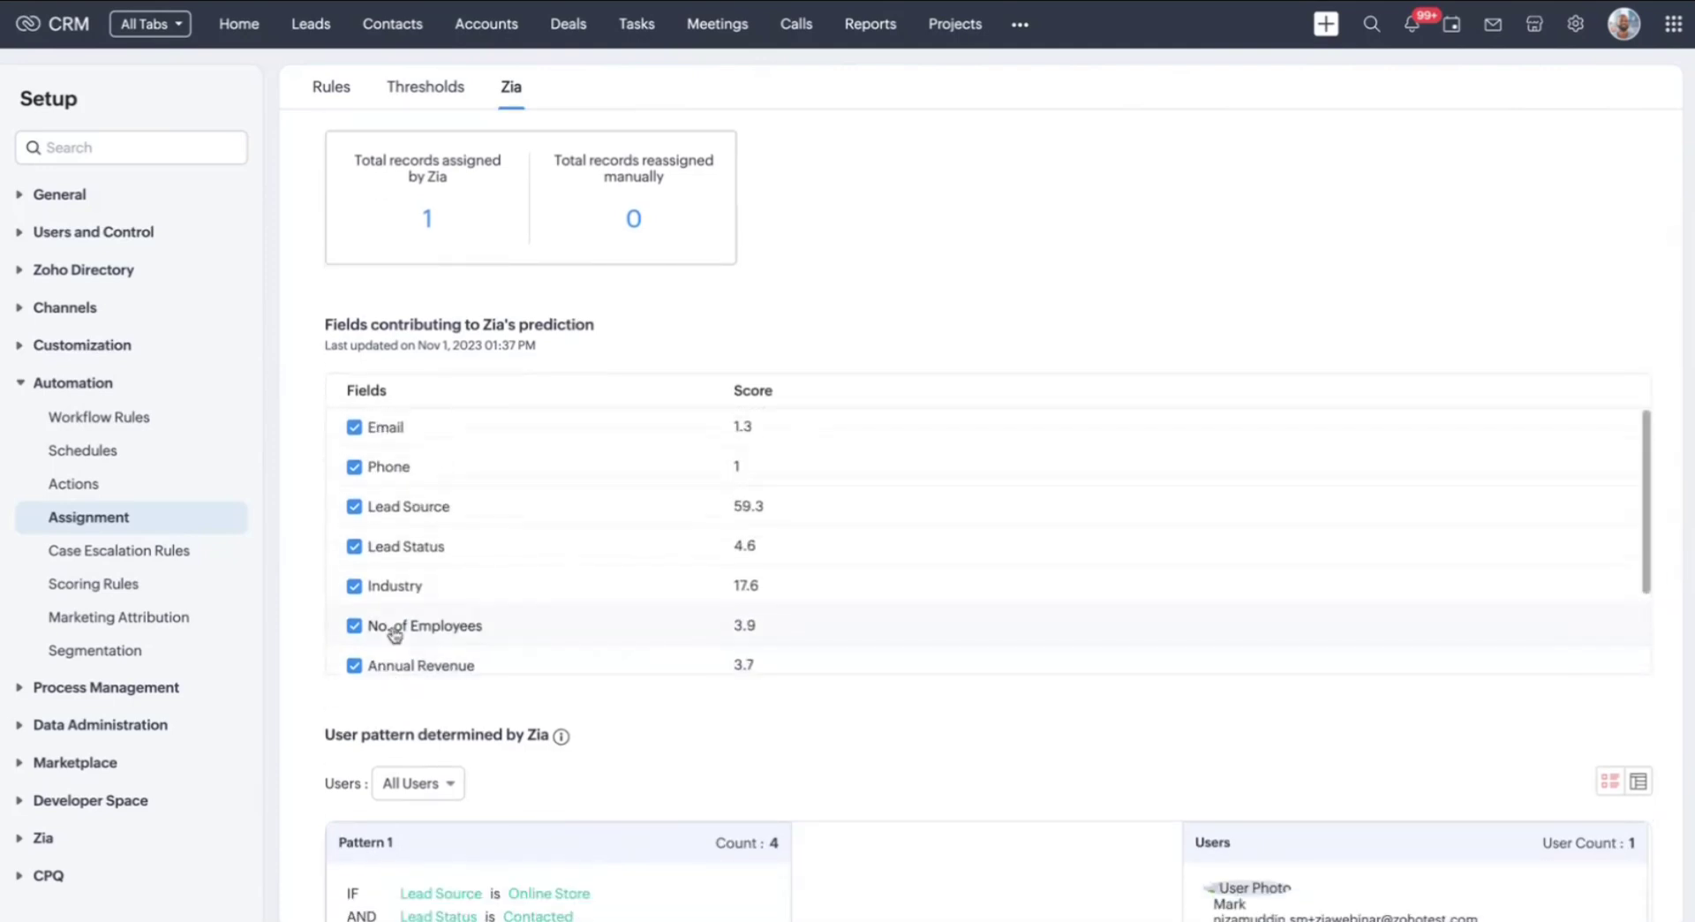
pyautogui.scroll(-1, 835, 319)
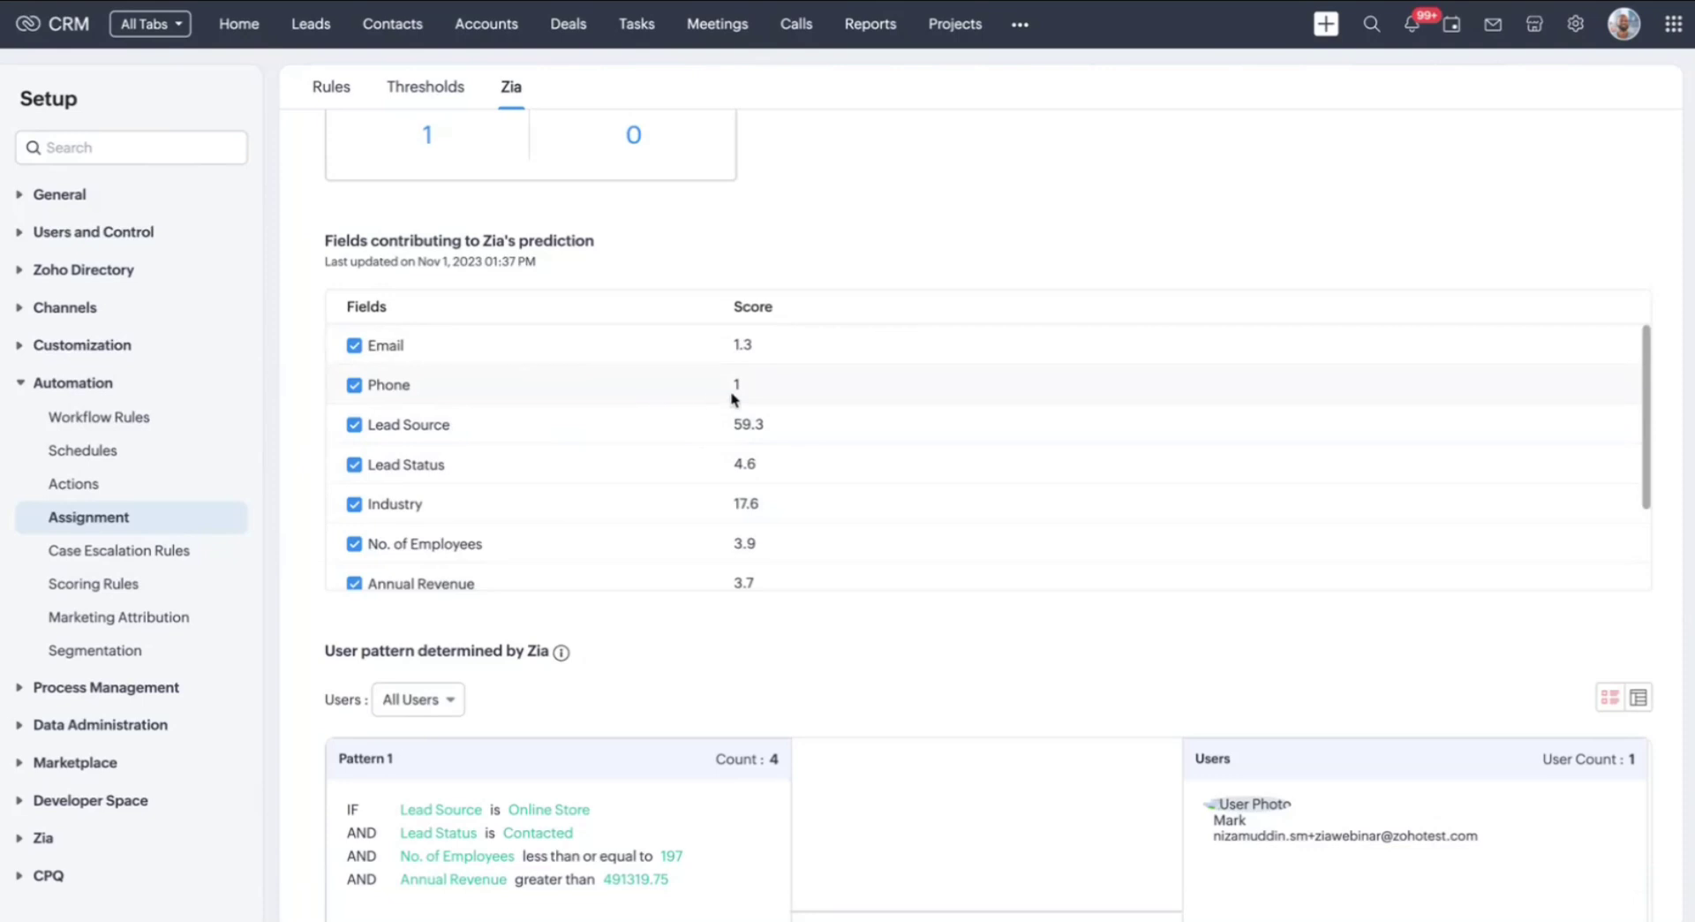
pyautogui.scroll(-1, 745, 387)
pyautogui.scroll(-4, 745, 386)
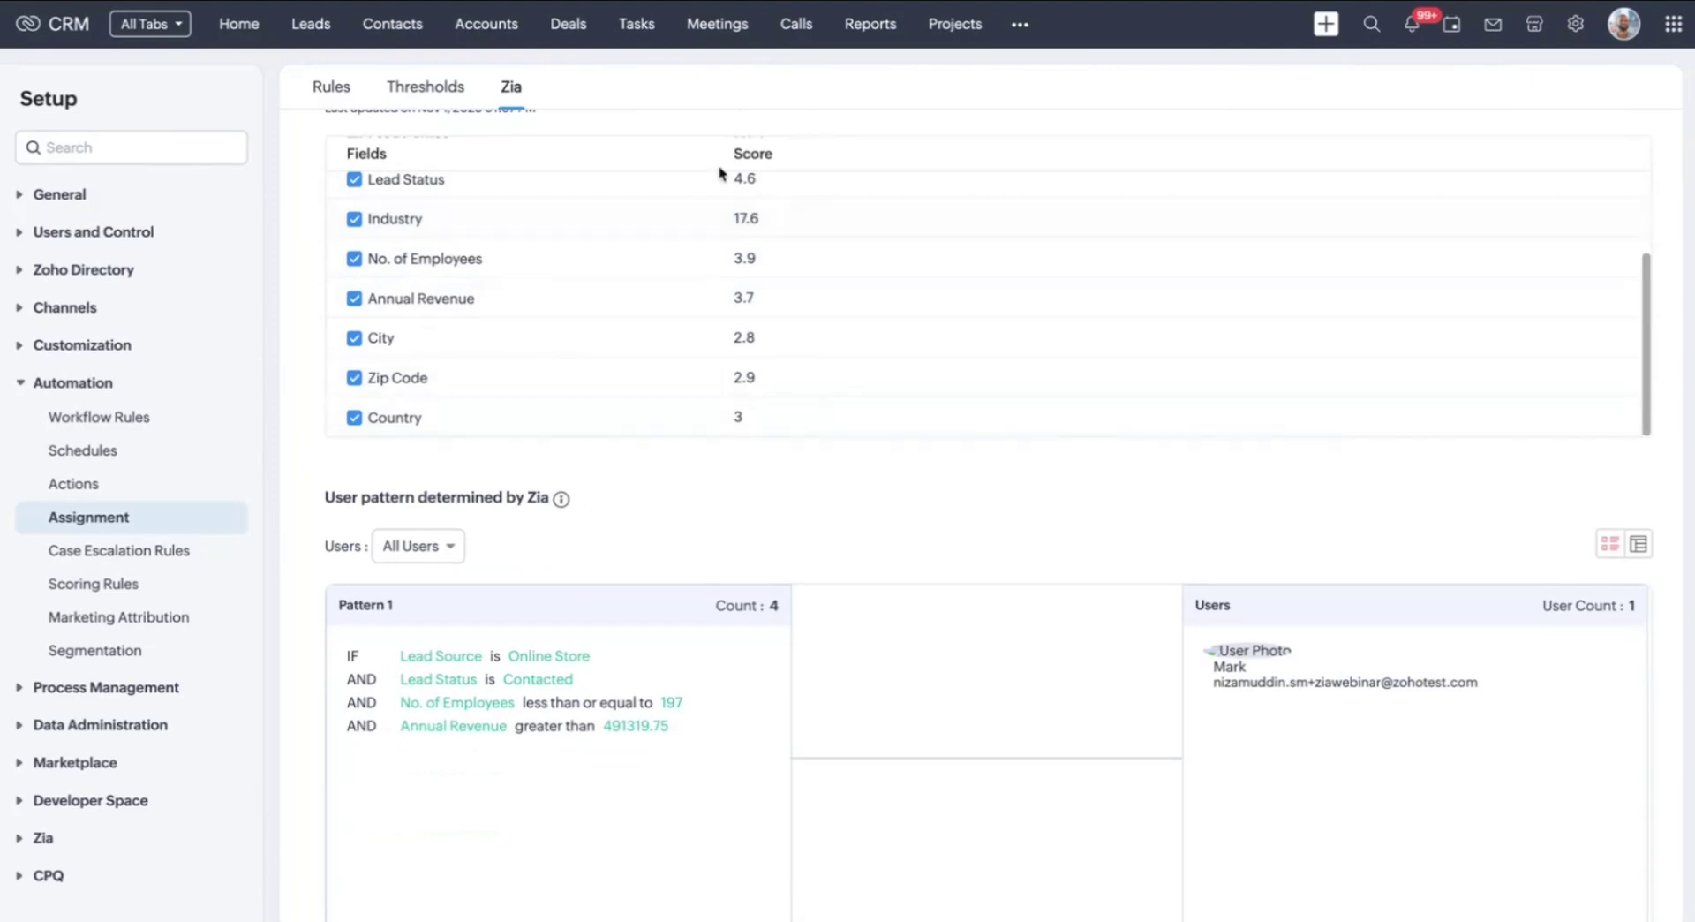
pyautogui.scroll(2, 781, 439)
pyautogui.scroll(-5, 781, 437)
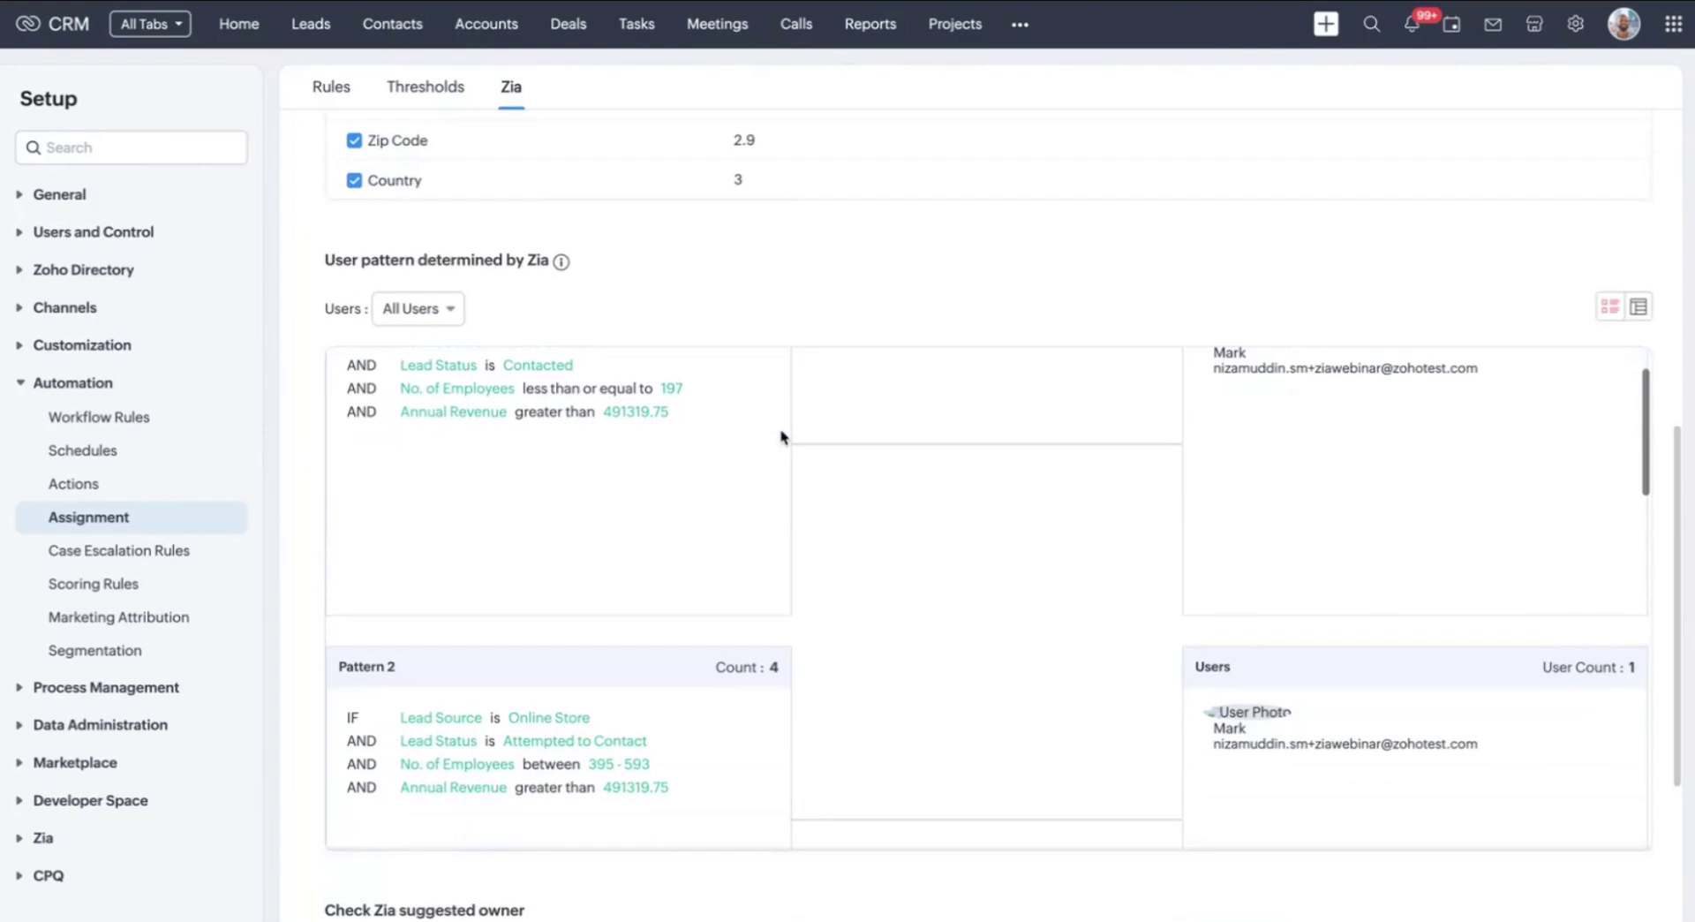
pyautogui.scroll(-1, 976, 285)
pyautogui.scroll(1, 976, 285)
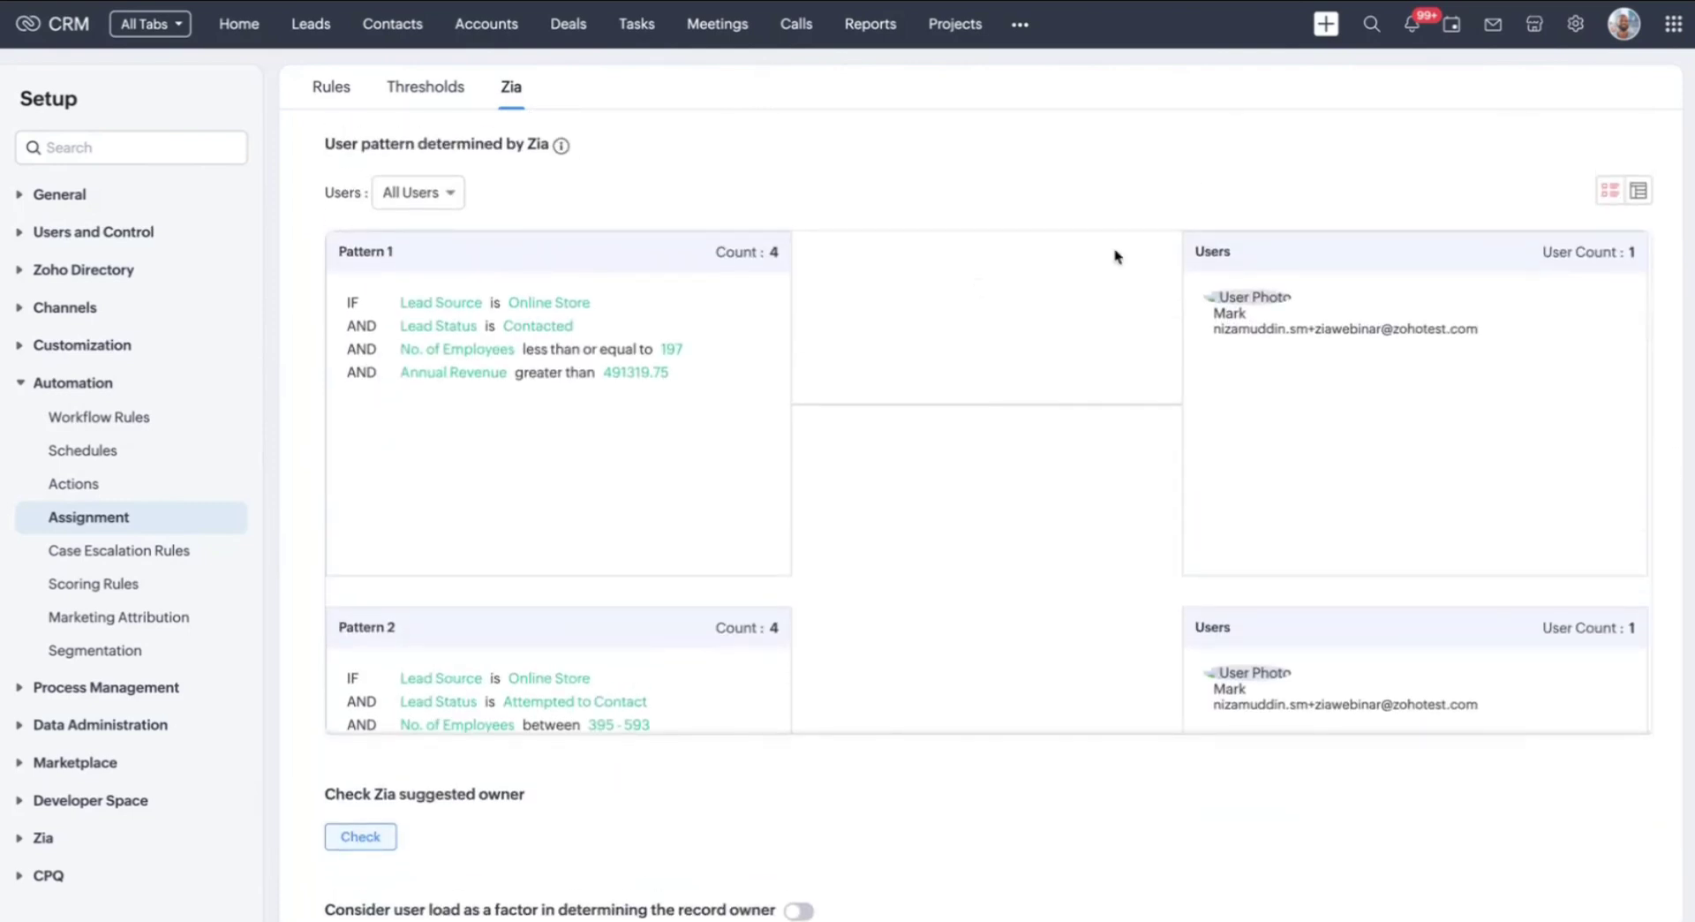
pyautogui.scroll(-3, 967, 421)
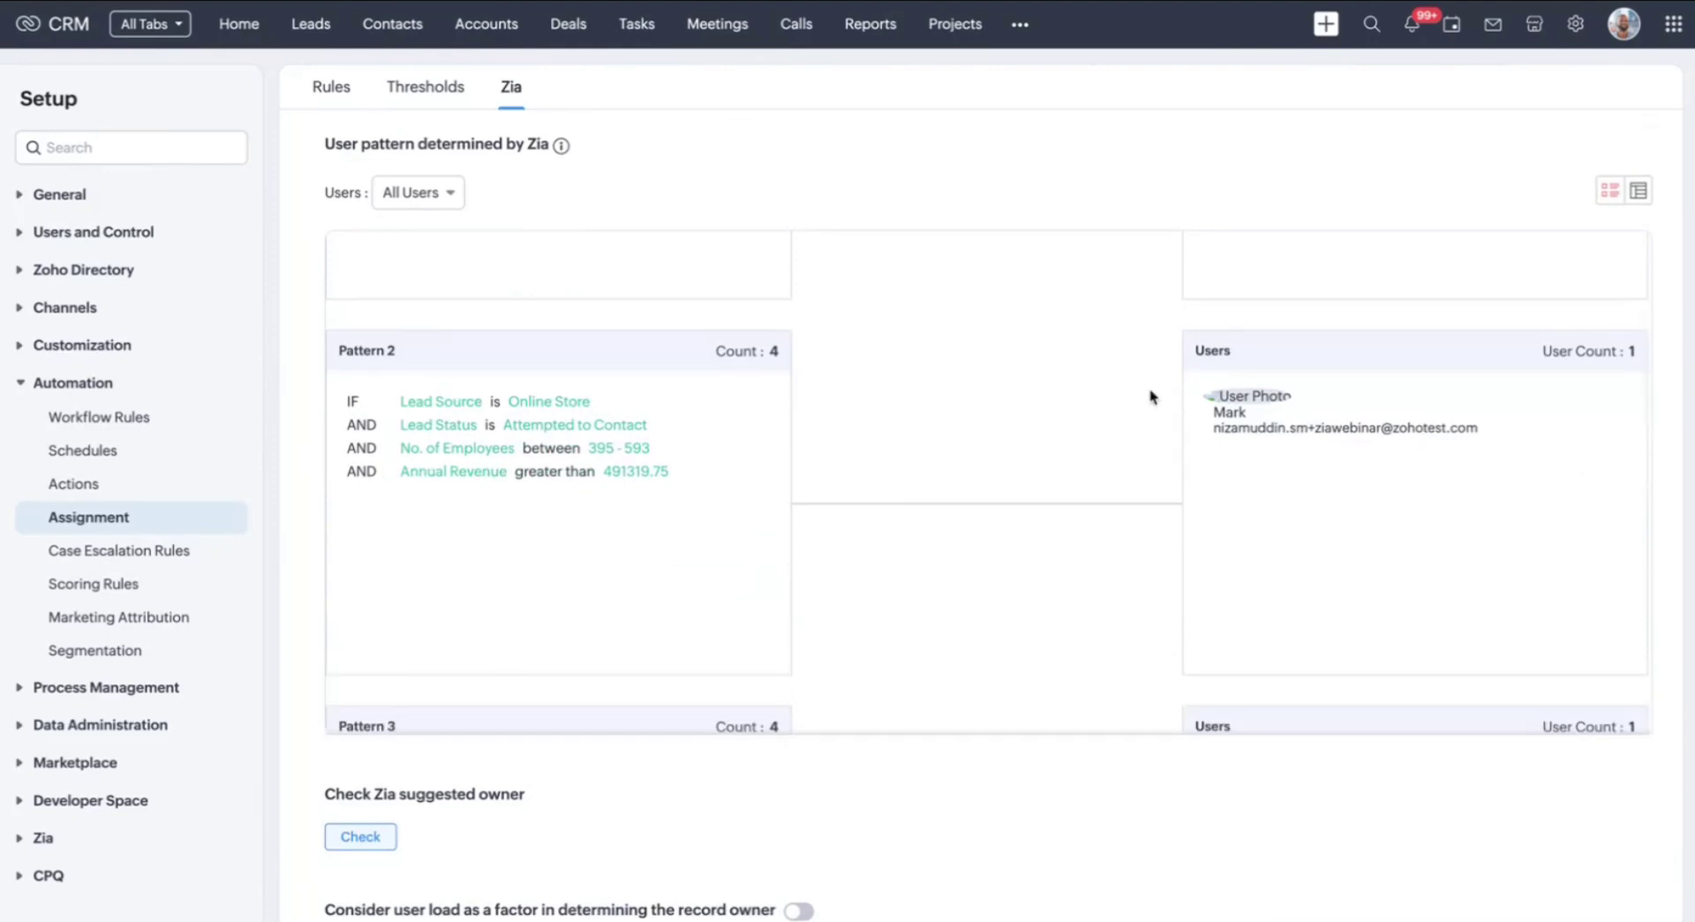
pyautogui.scroll(-10, 830, 481)
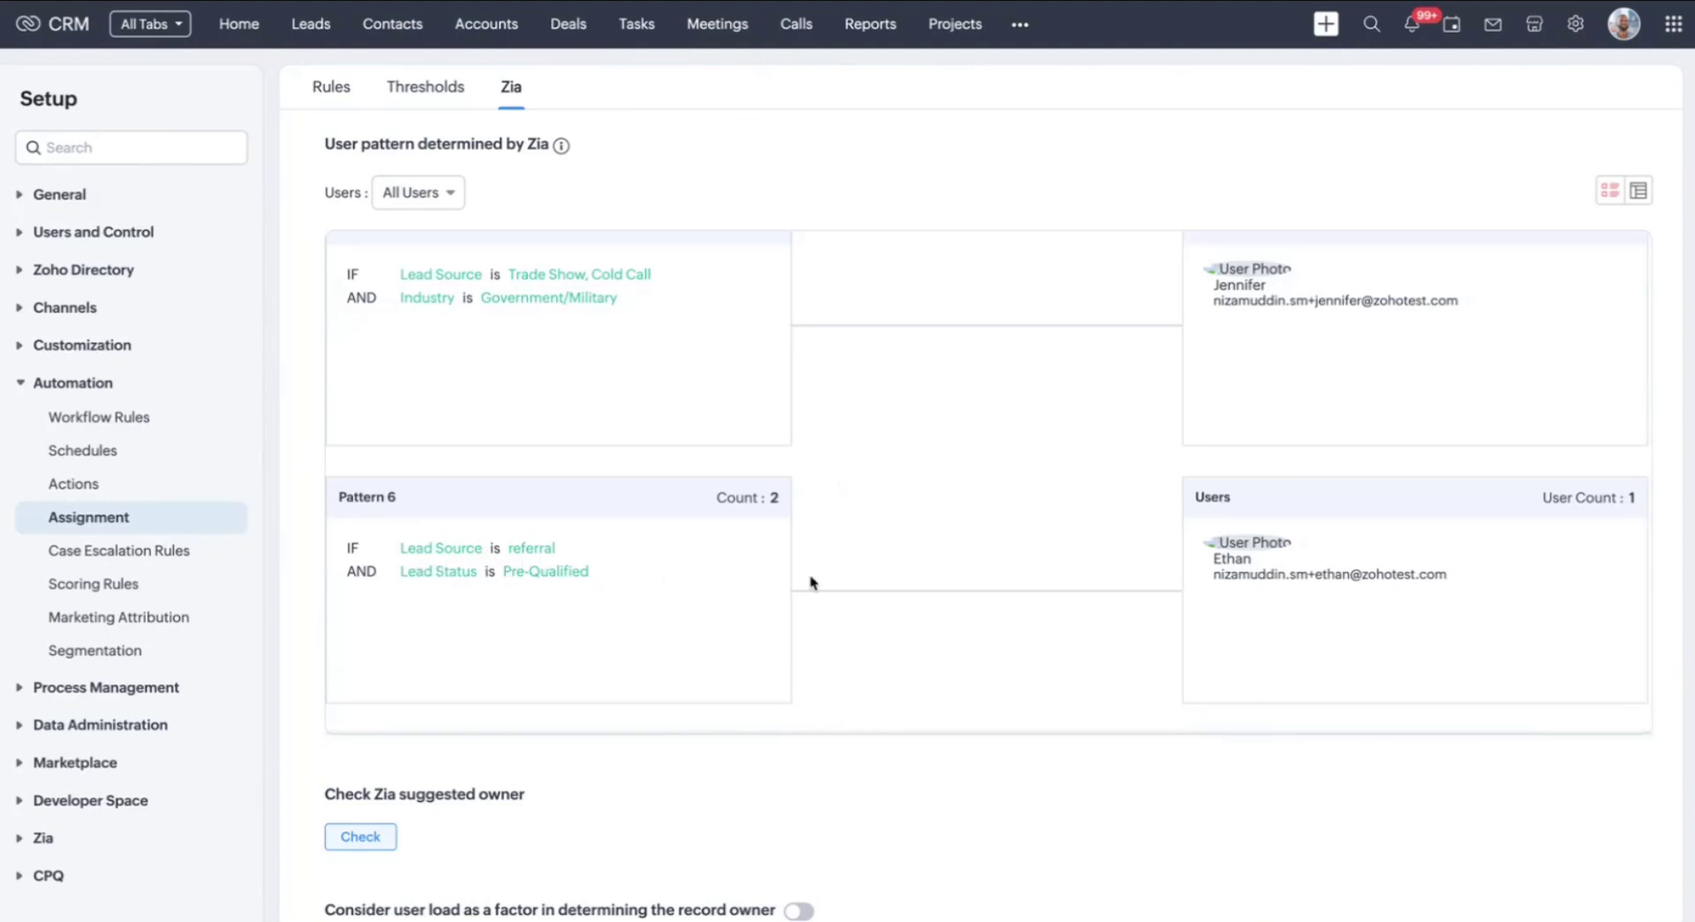
pyautogui.scroll(3, 992, 505)
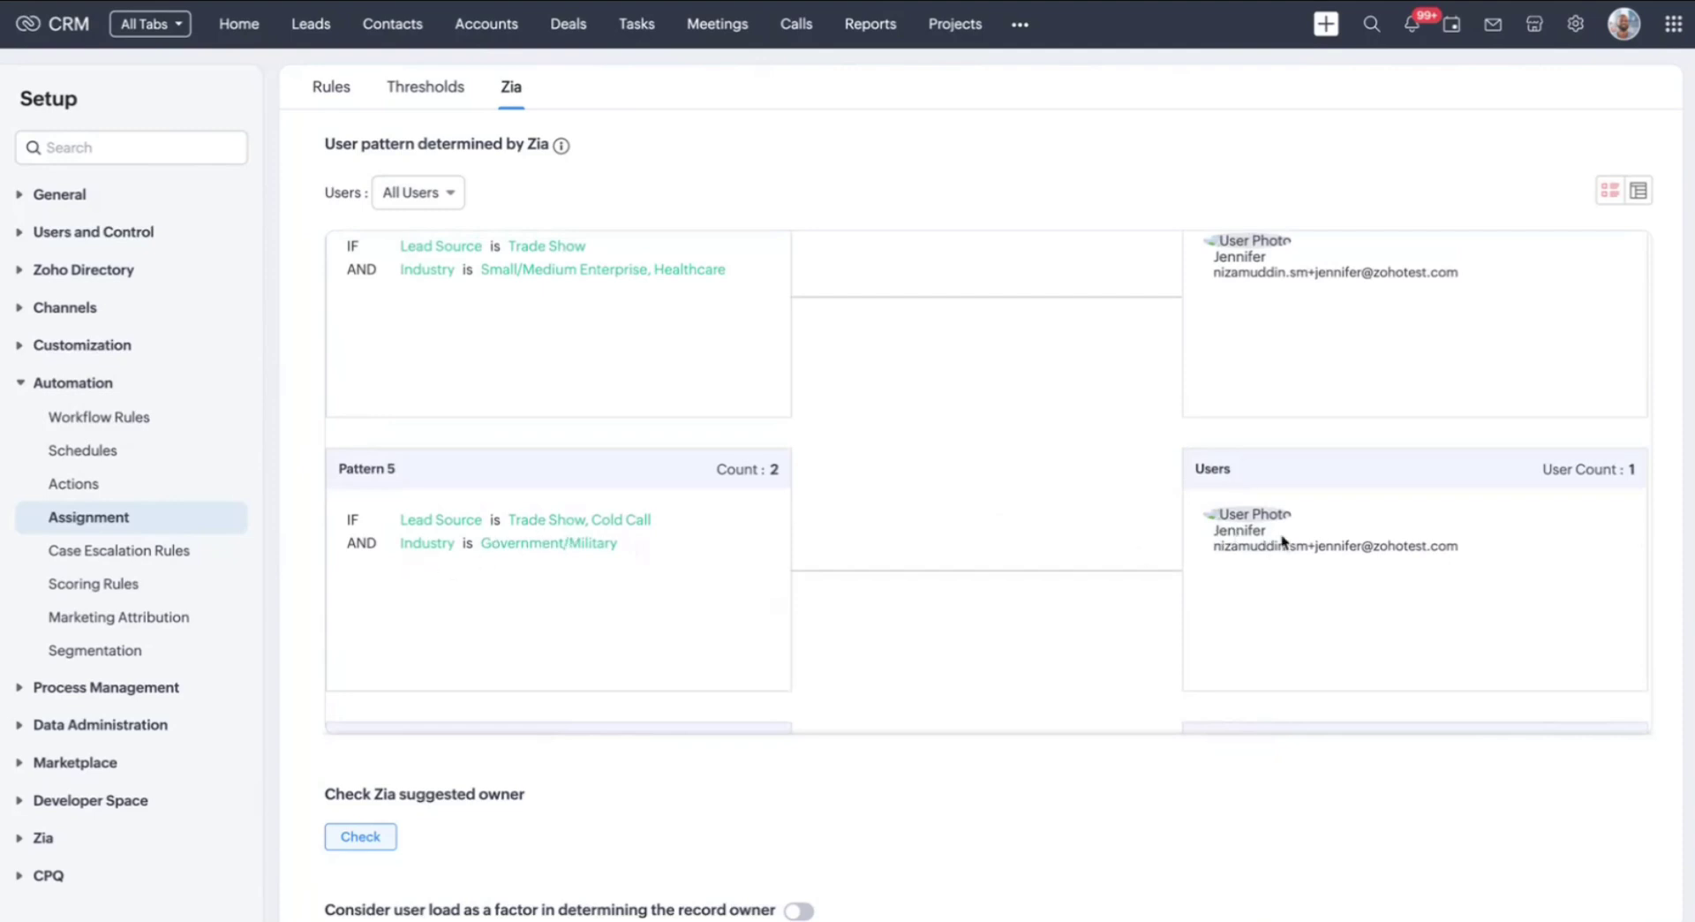
pyautogui.scroll(1, 975, 470)
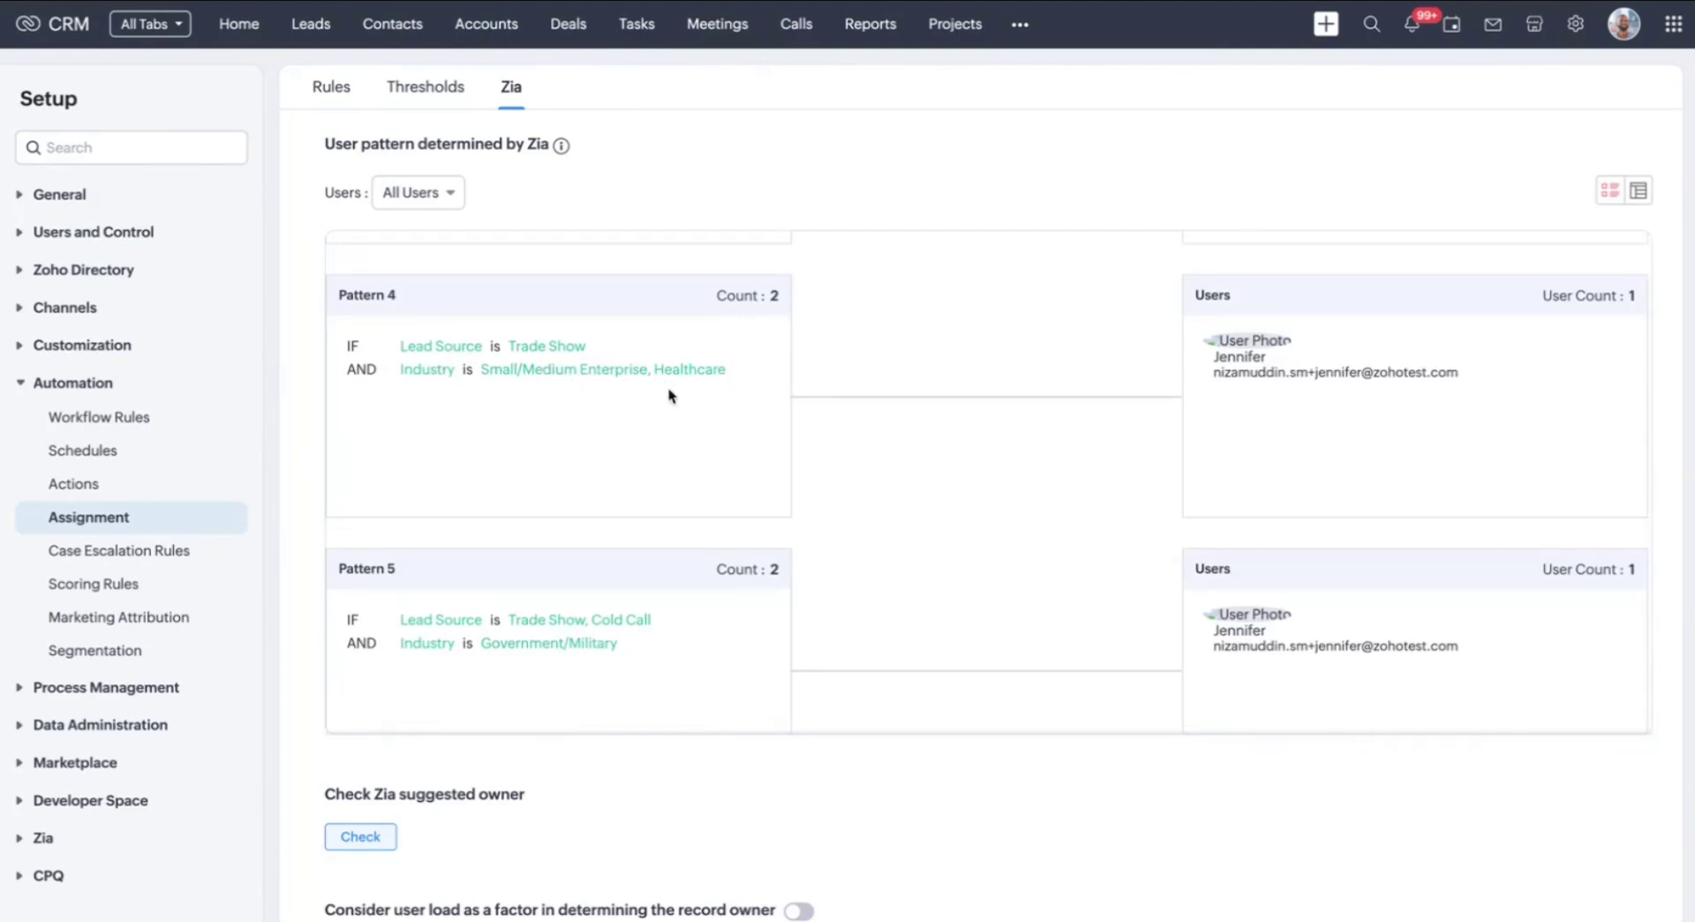
pyautogui.scroll(1, 671, 394)
pyautogui.scroll(1, 1344, 395)
pyautogui.scroll(1, 1342, 388)
pyautogui.scroll(1, 1342, 388)
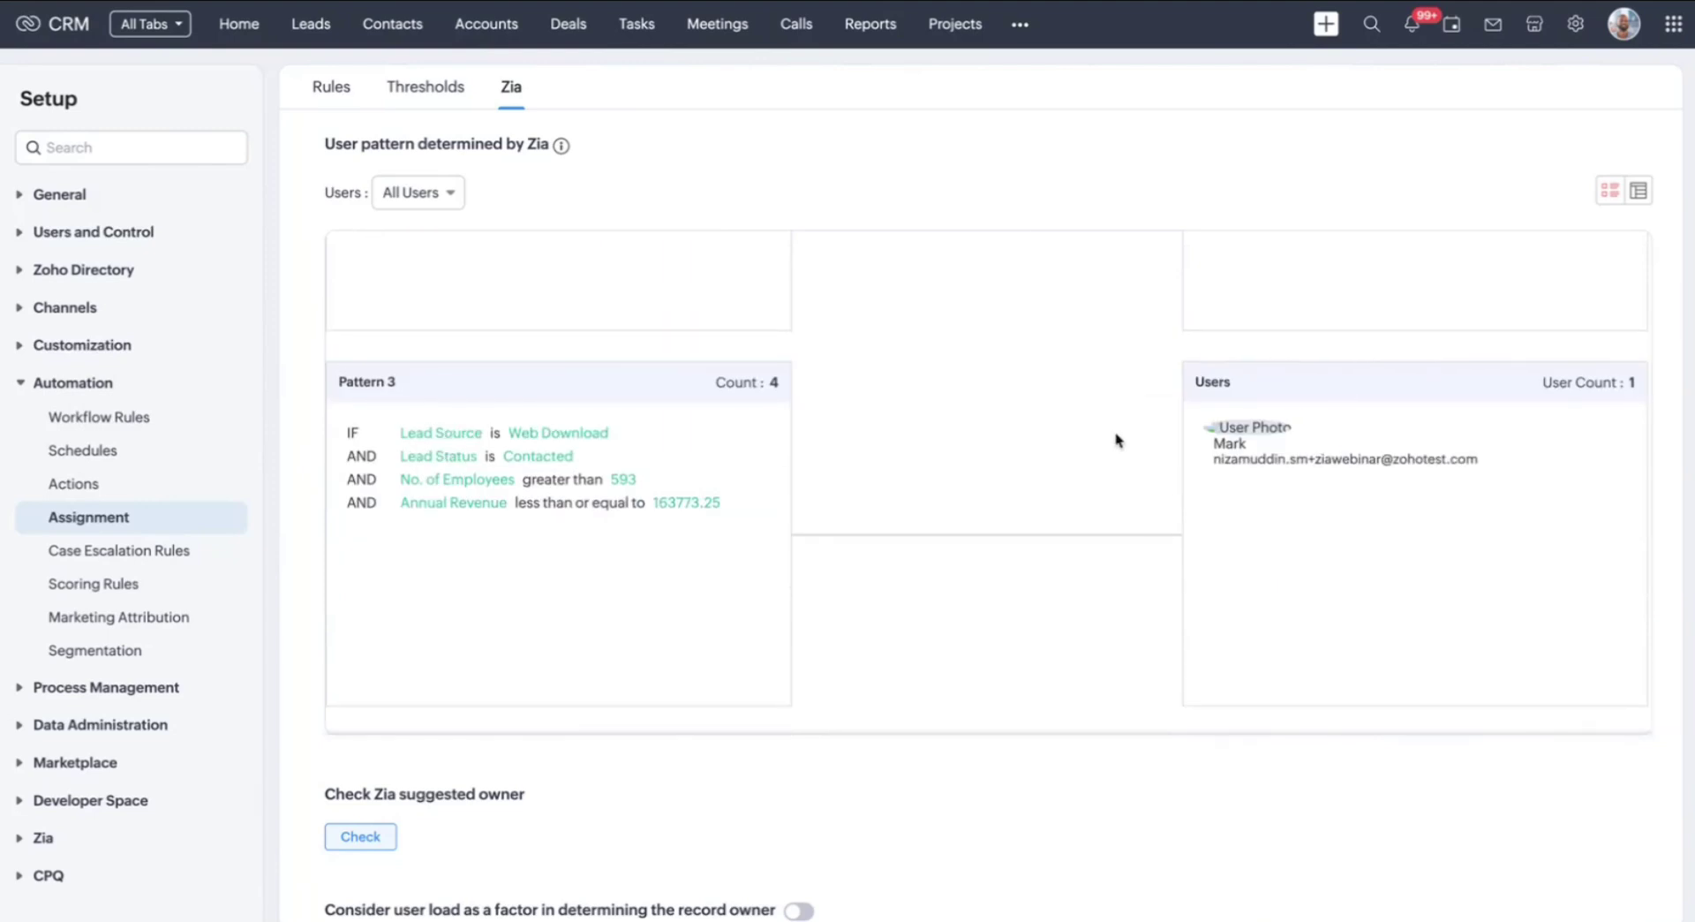
pyautogui.scroll(3, 1117, 440)
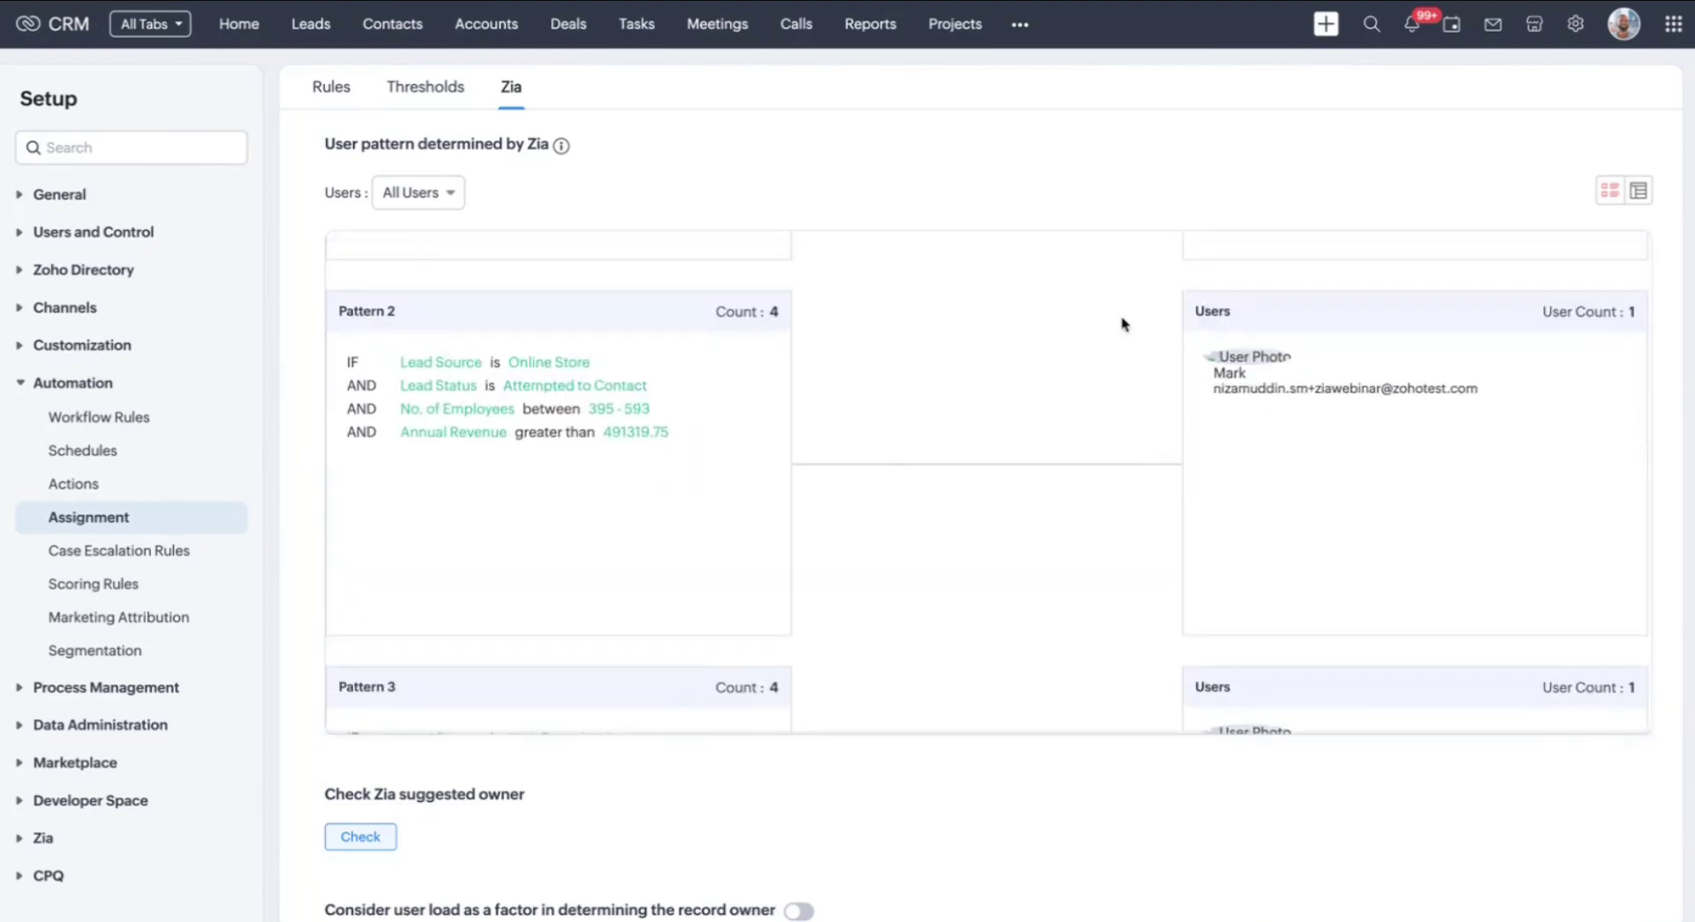
pyautogui.scroll(5, 1122, 324)
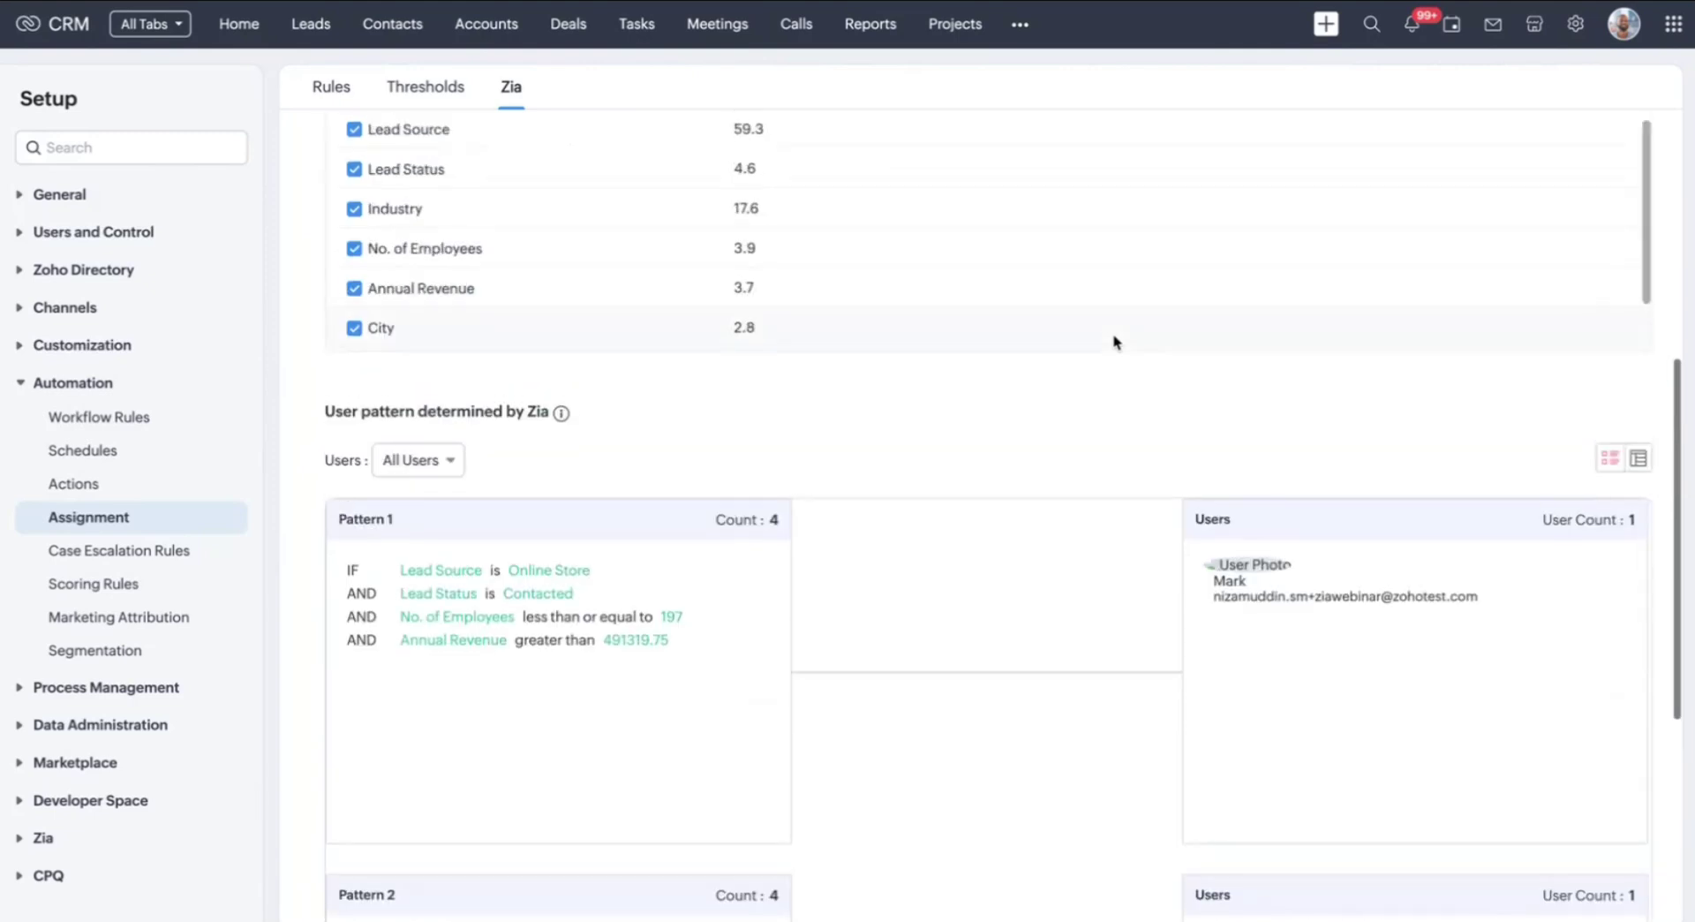
pyautogui.scroll(6, 1116, 342)
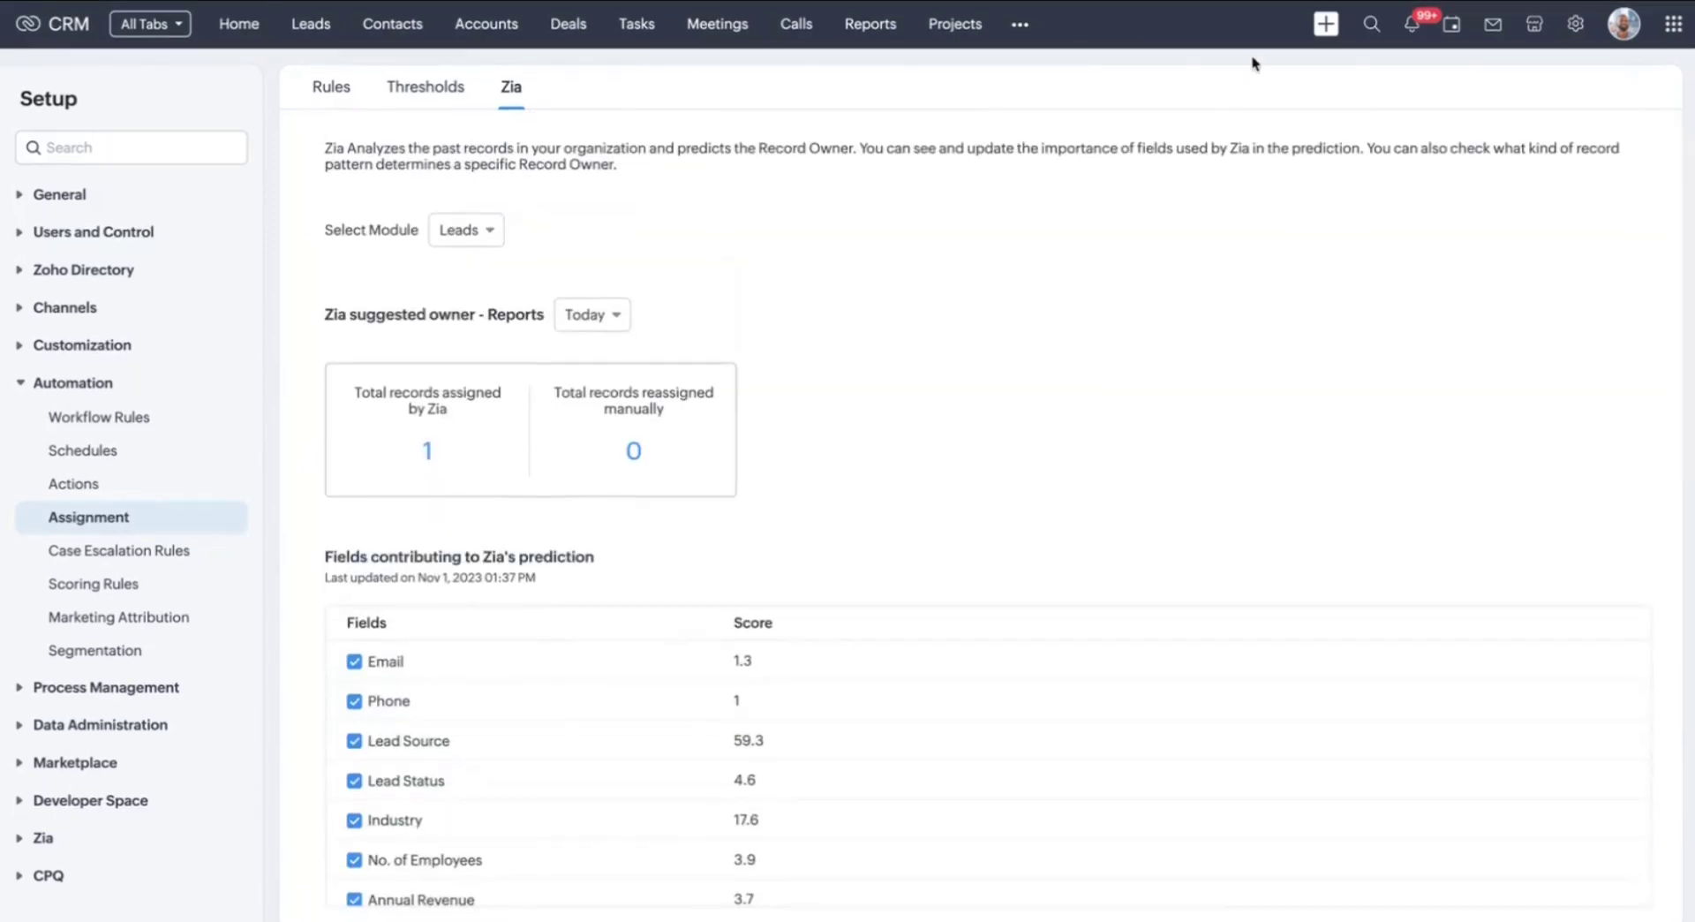
# Start a new lead with salutation Mr. and autofilled name, e-mail and Zylker Technologies company
pyautogui.click(1324, 28)
pyautogui.click(1333, 70)
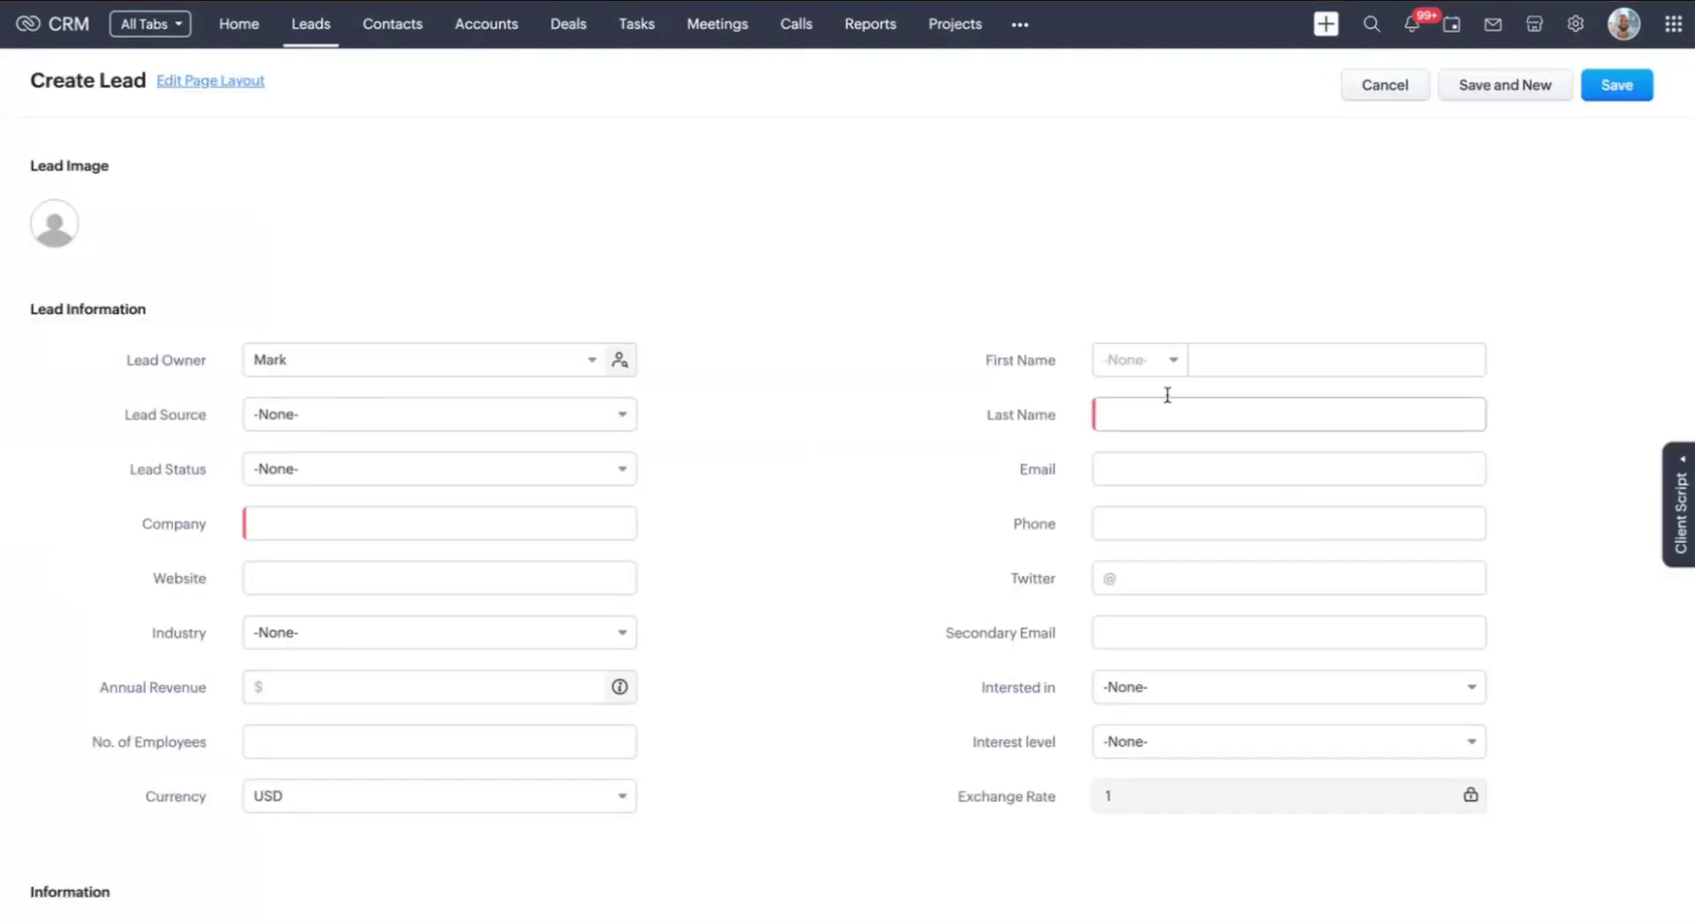
pyautogui.click(1226, 357)
pyautogui.click(1137, 357)
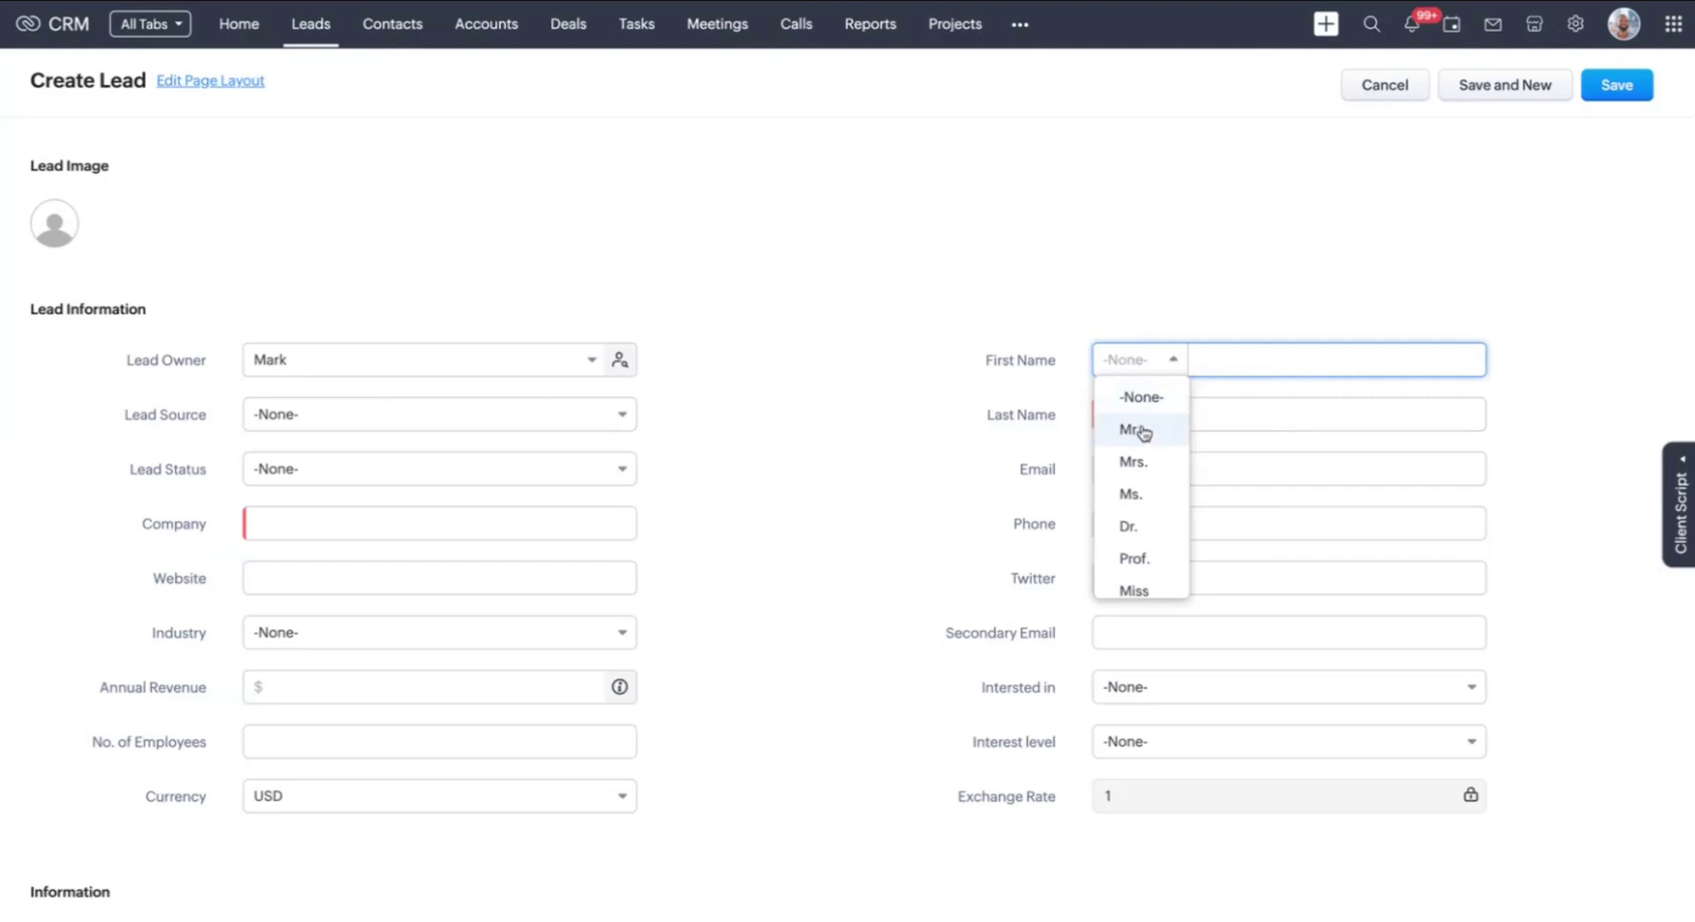
pyautogui.click(1135, 427)
pyautogui.click(1363, 462)
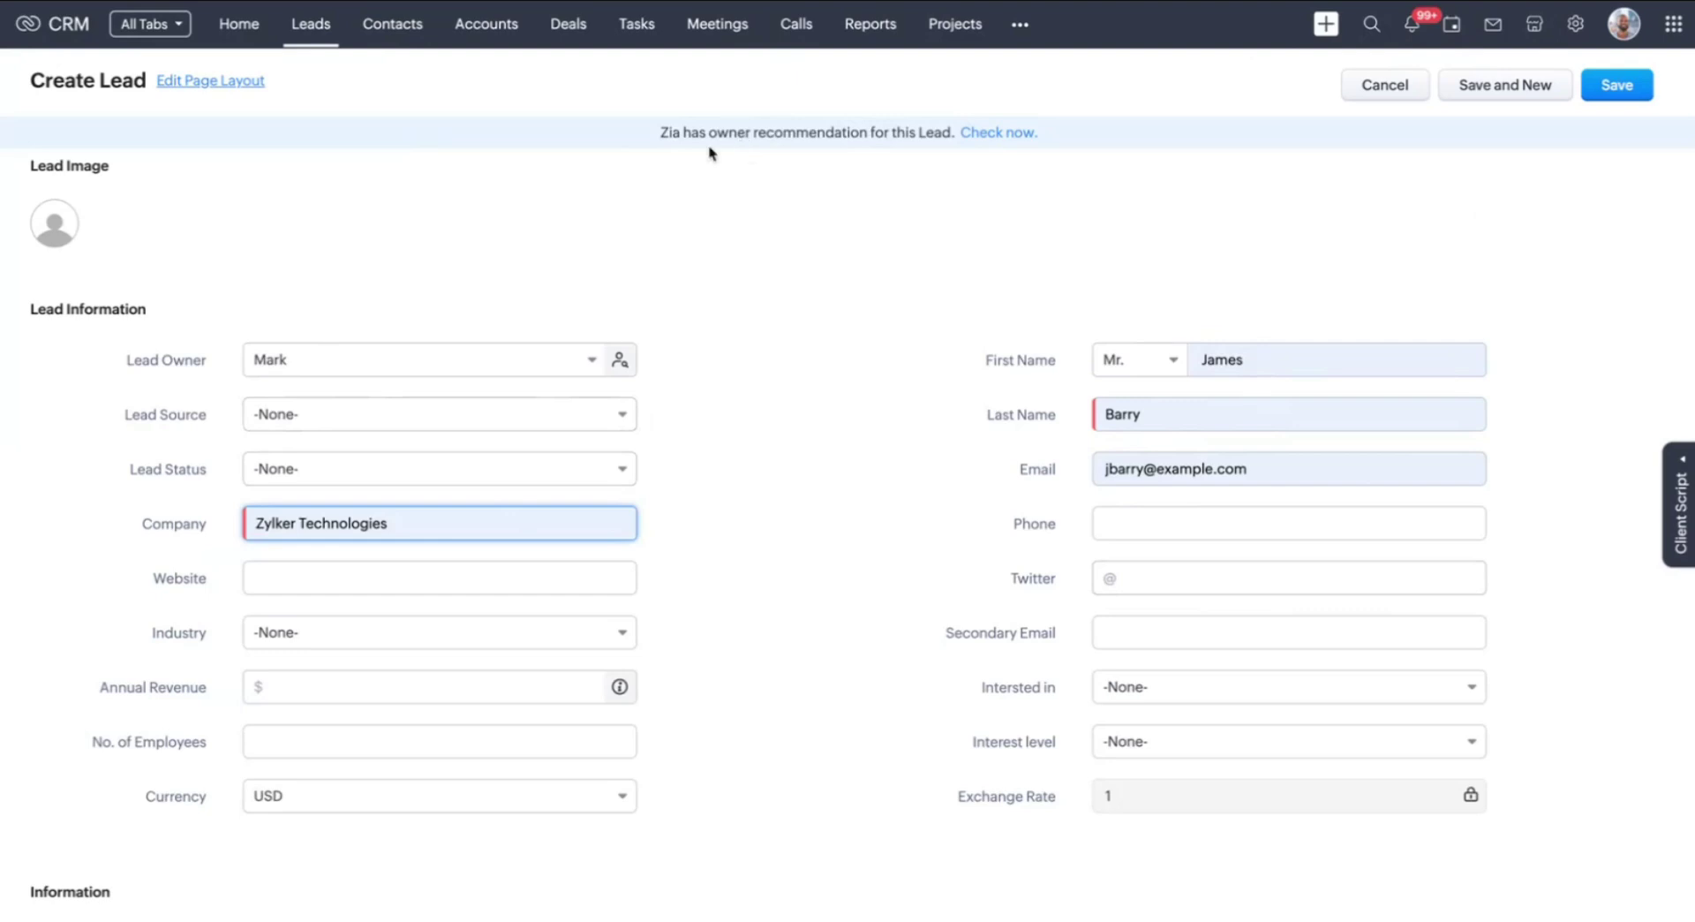
# Check Zia's recommended owner (98.37% confidence) and set Lead Source to Cold Call
pyautogui.click(993, 139)
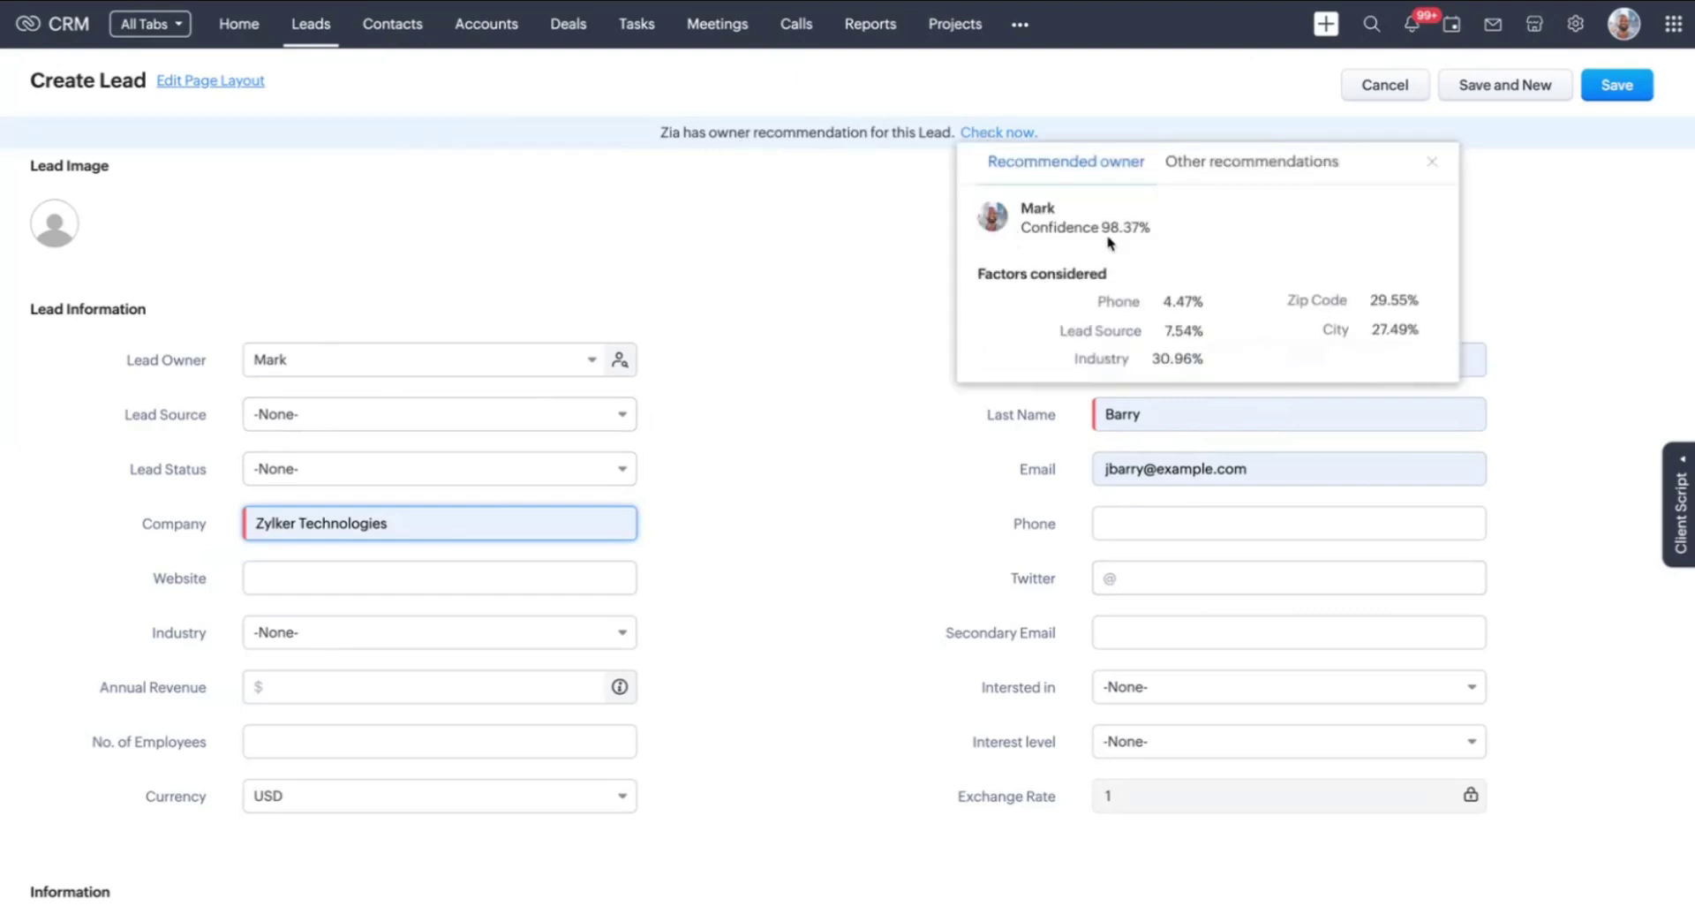
pyautogui.click(855, 300)
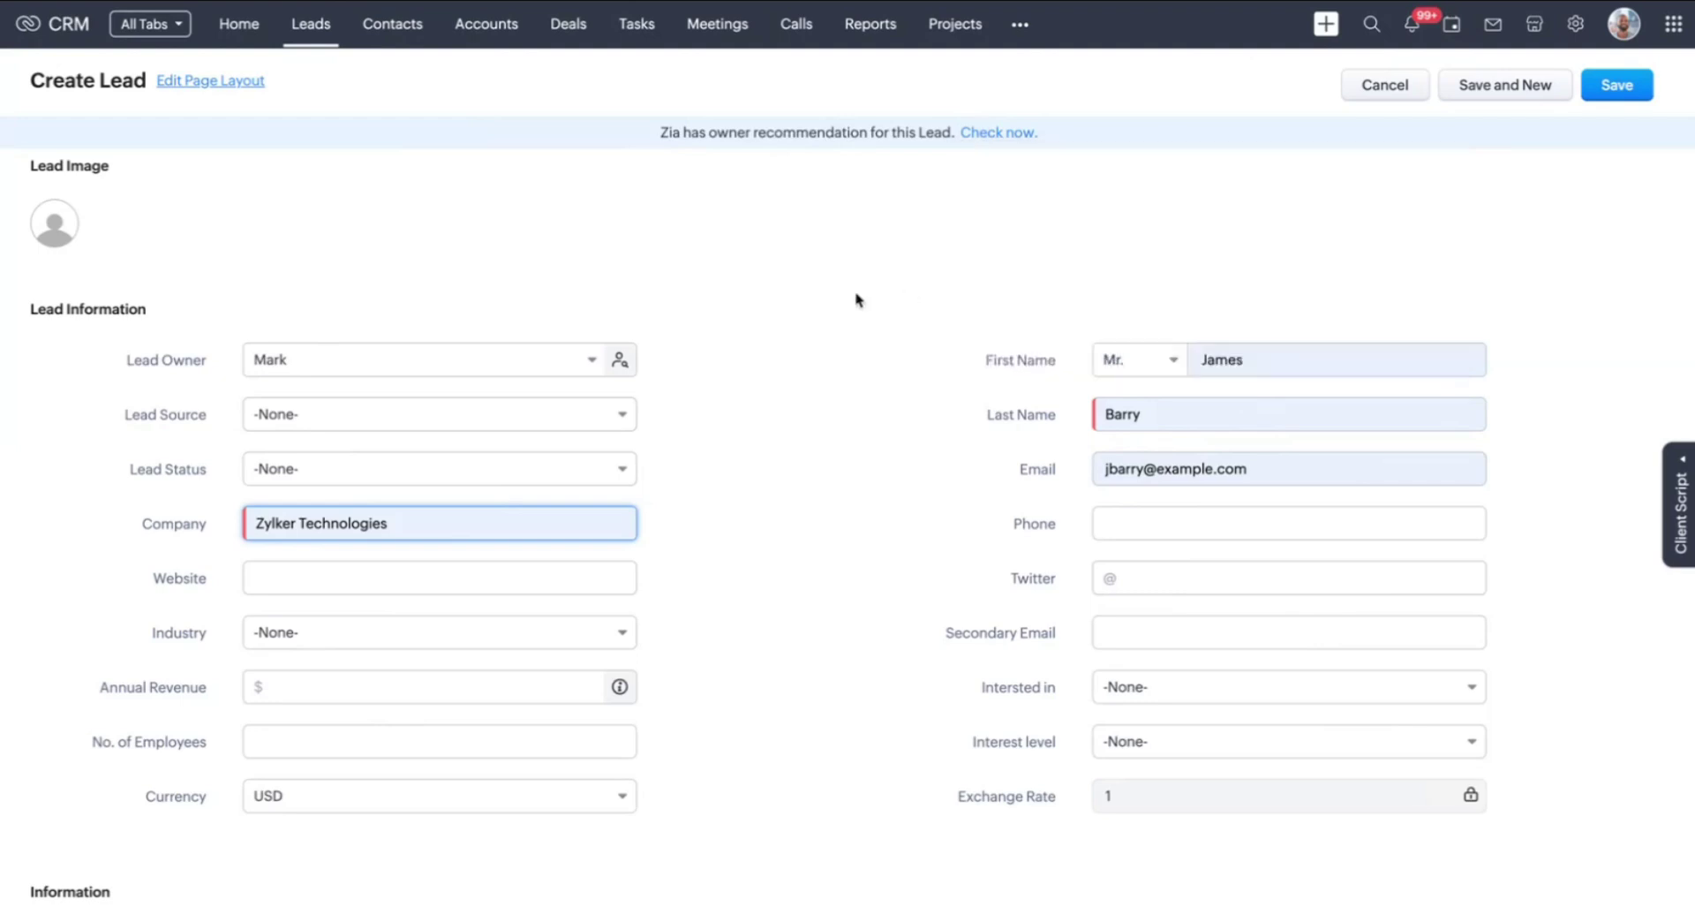
pyautogui.click(352, 425)
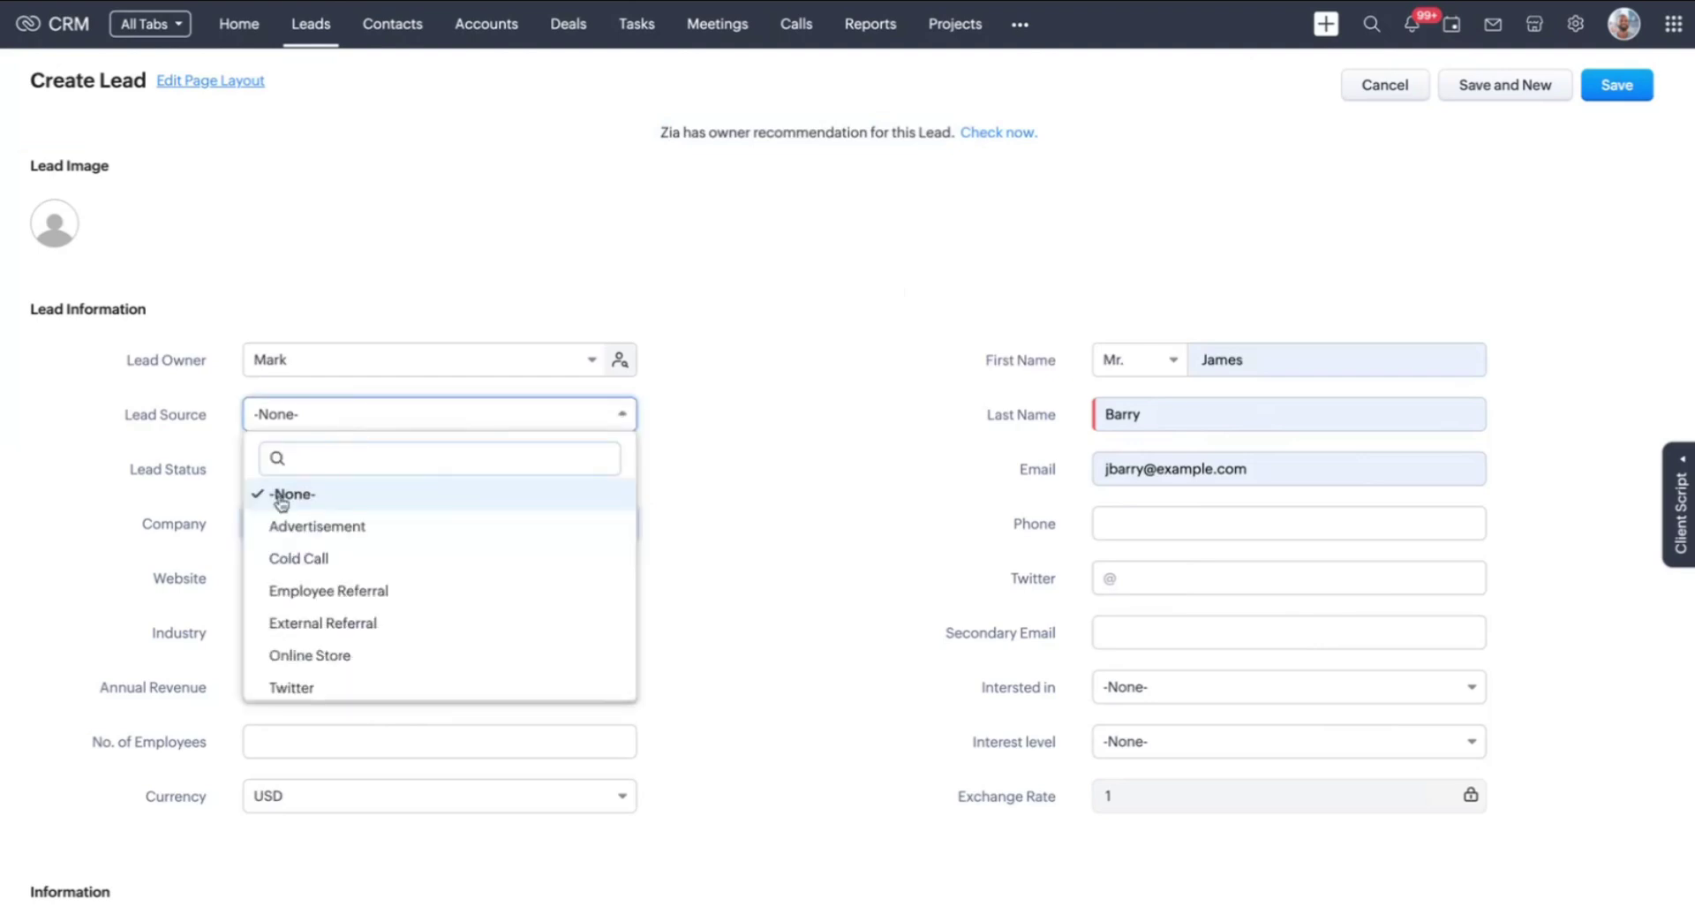
pyautogui.click(326, 556)
pyautogui.click(693, 442)
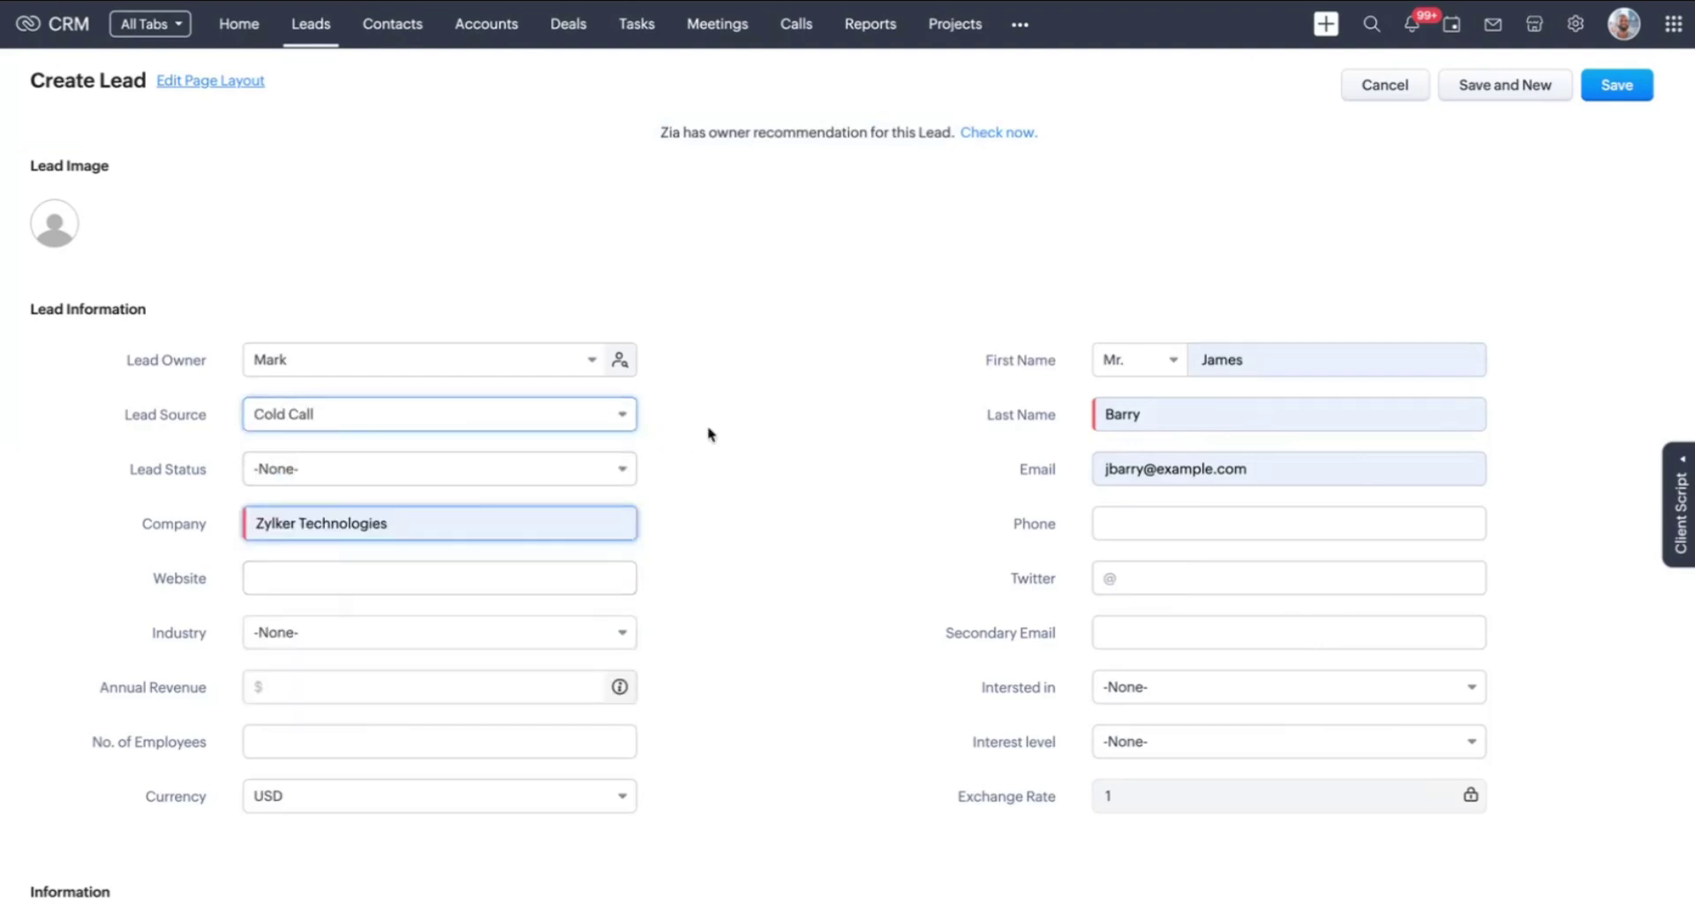
pyautogui.click(358, 641)
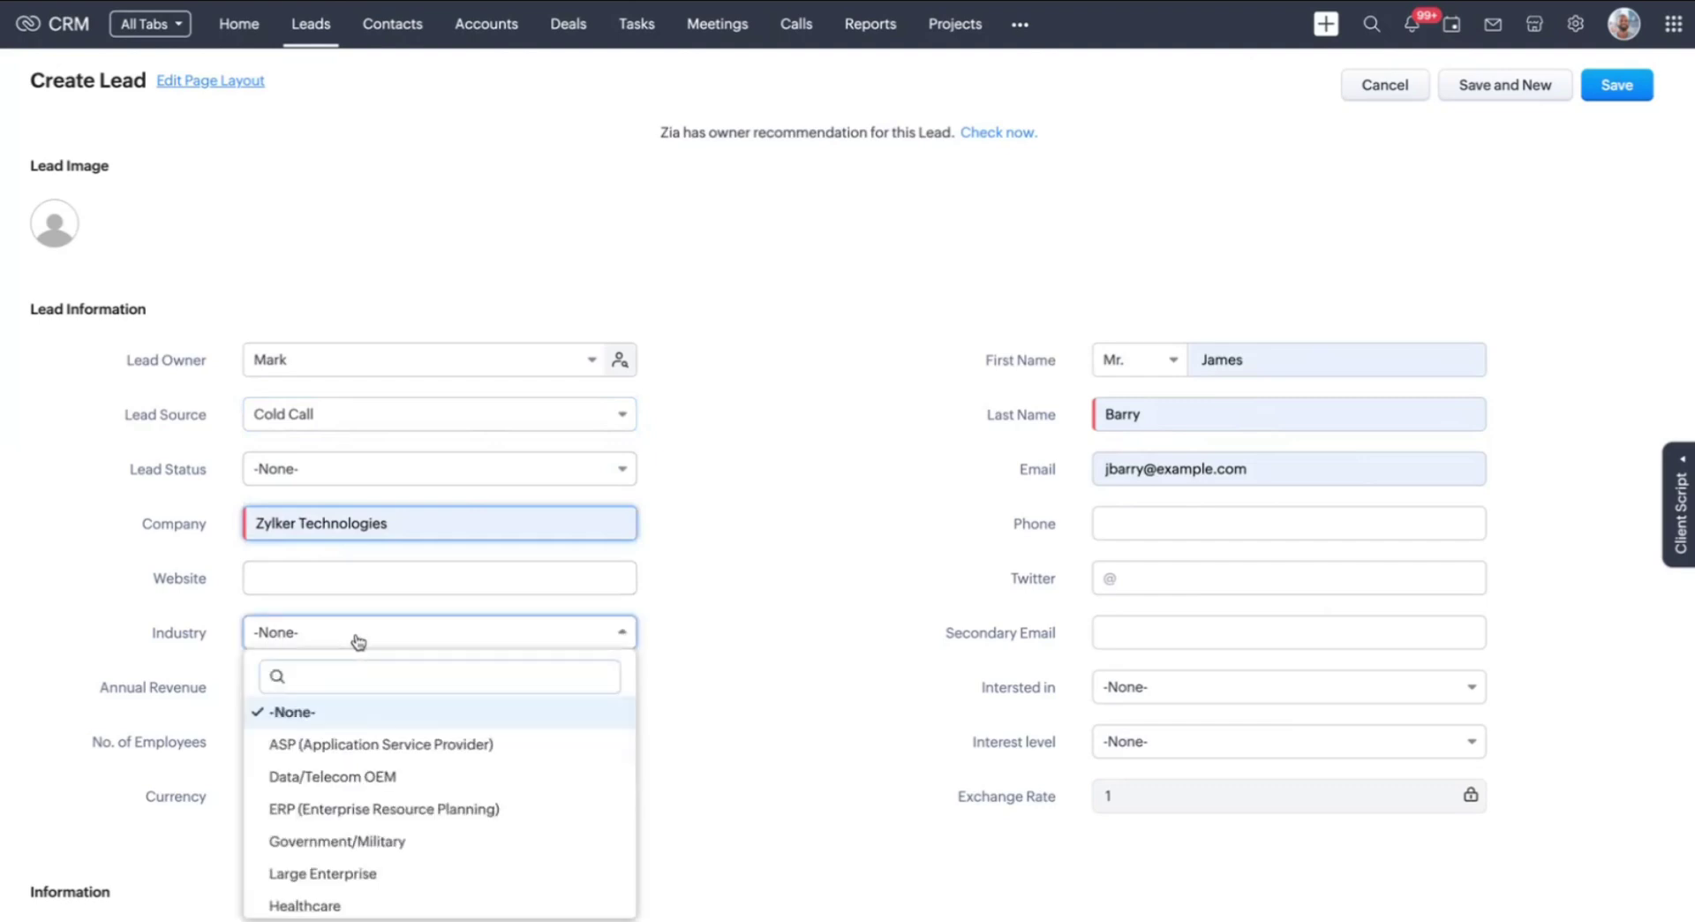
# Set Industry to Government/Military and recheck Zia's owner recommendation
pyautogui.click(370, 842)
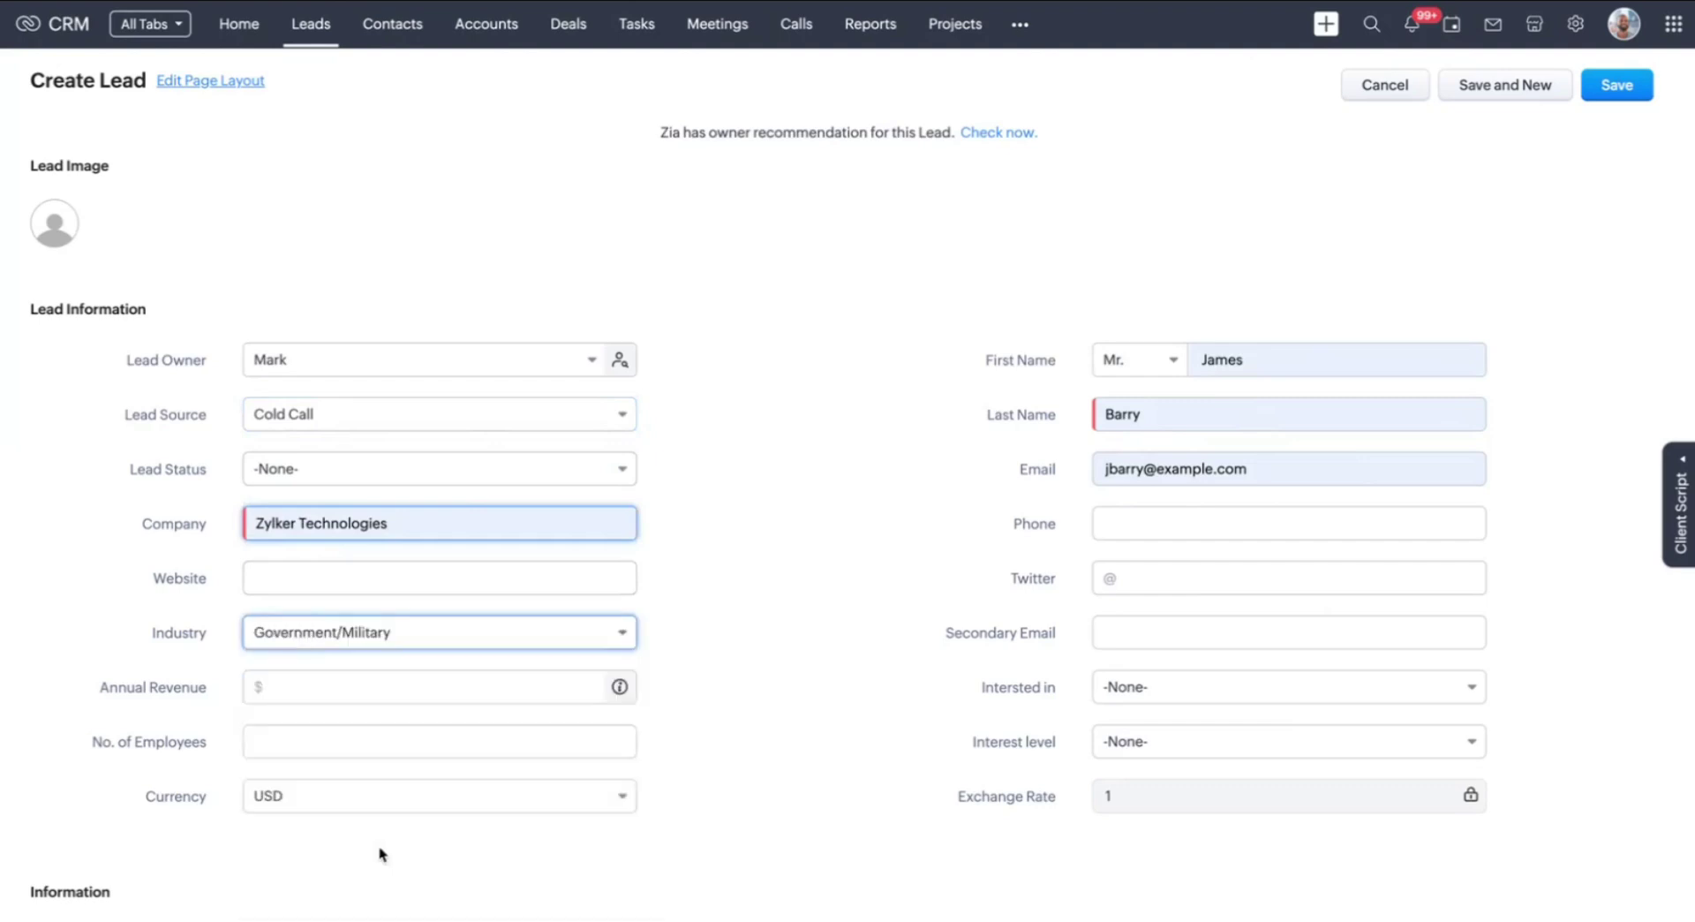
pyautogui.click(743, 635)
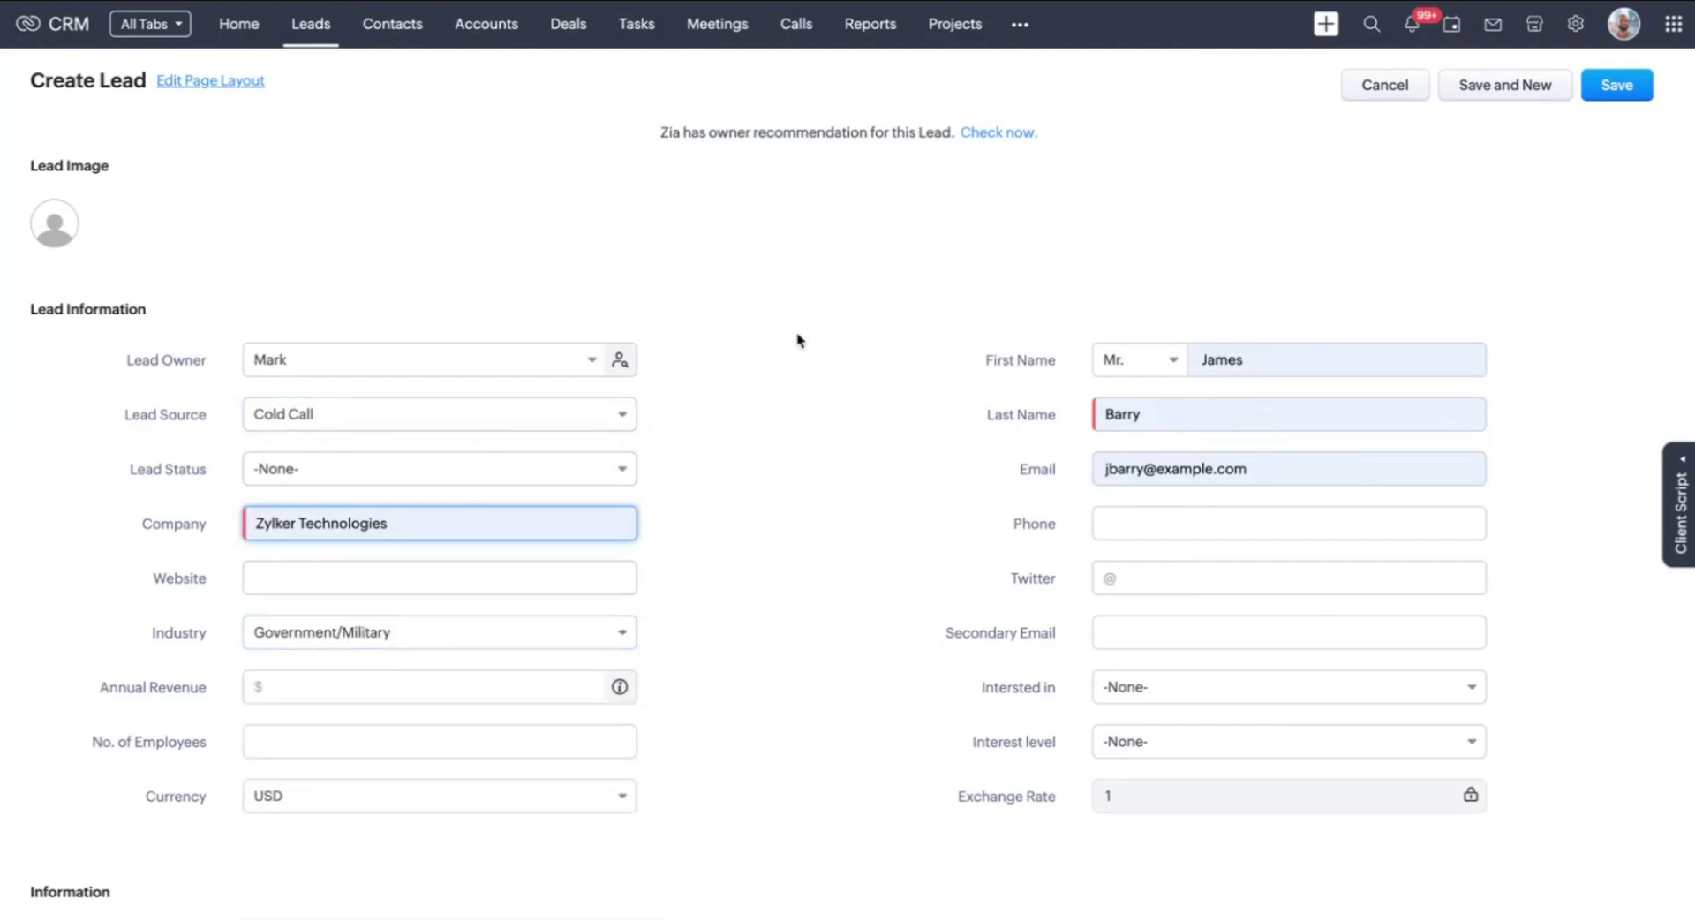
pyautogui.click(995, 134)
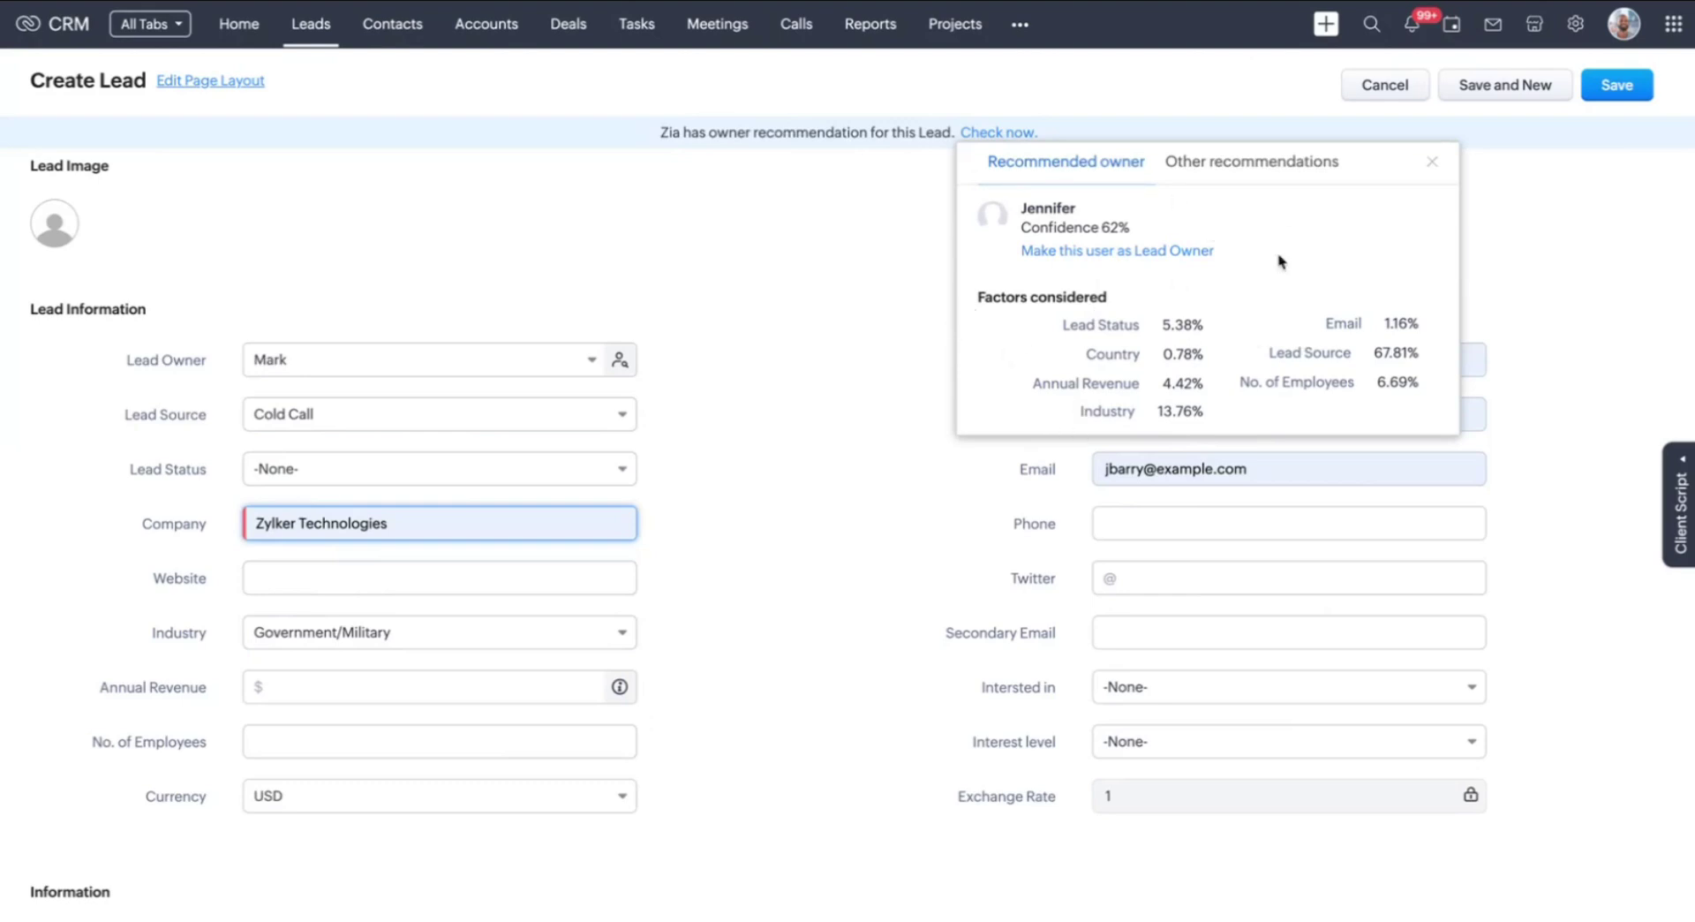
# Compare the 62% recommended owner with the 38% alternative, then show the Lead Owner choices
pyautogui.click(1301, 174)
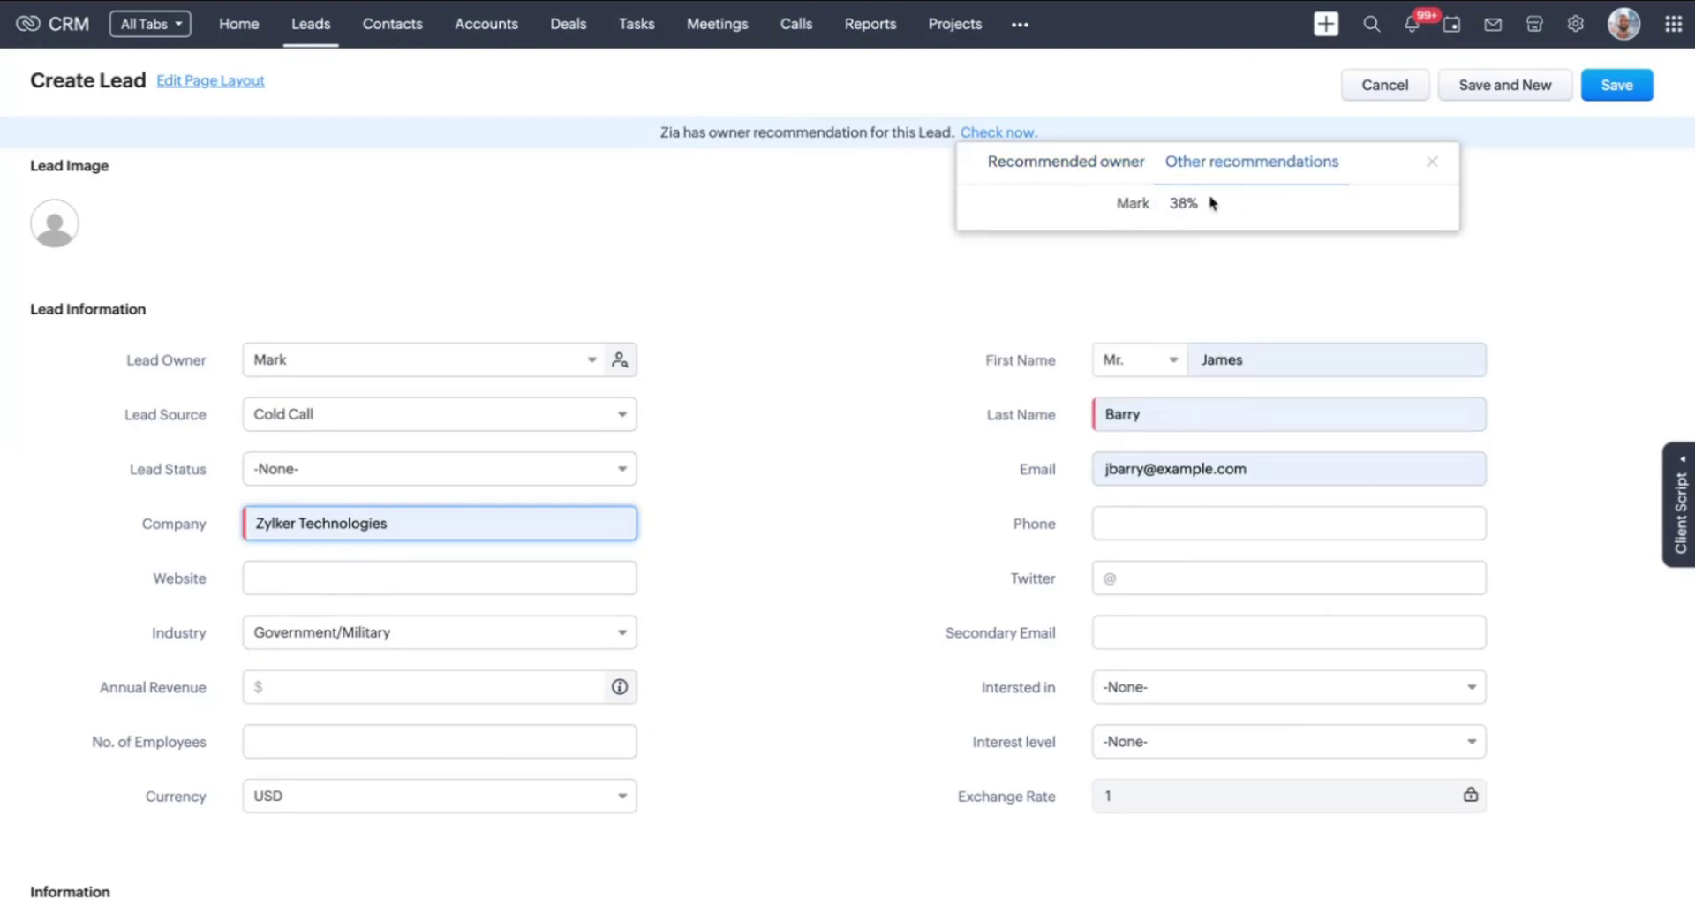
pyautogui.click(1430, 164)
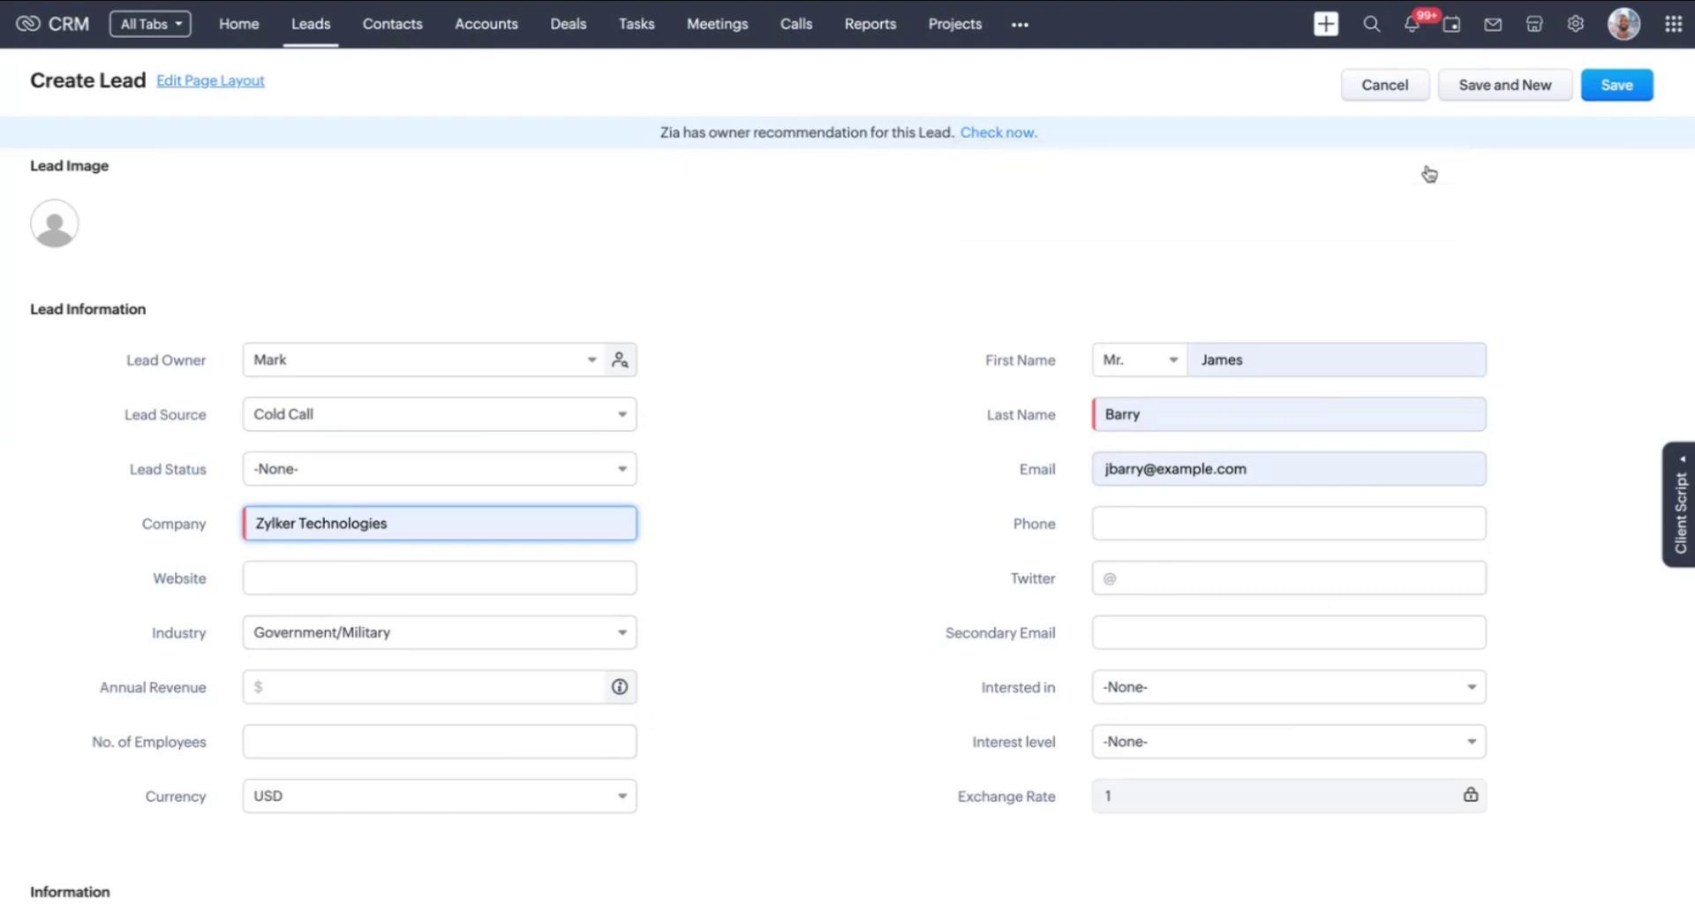
pyautogui.click(405, 370)
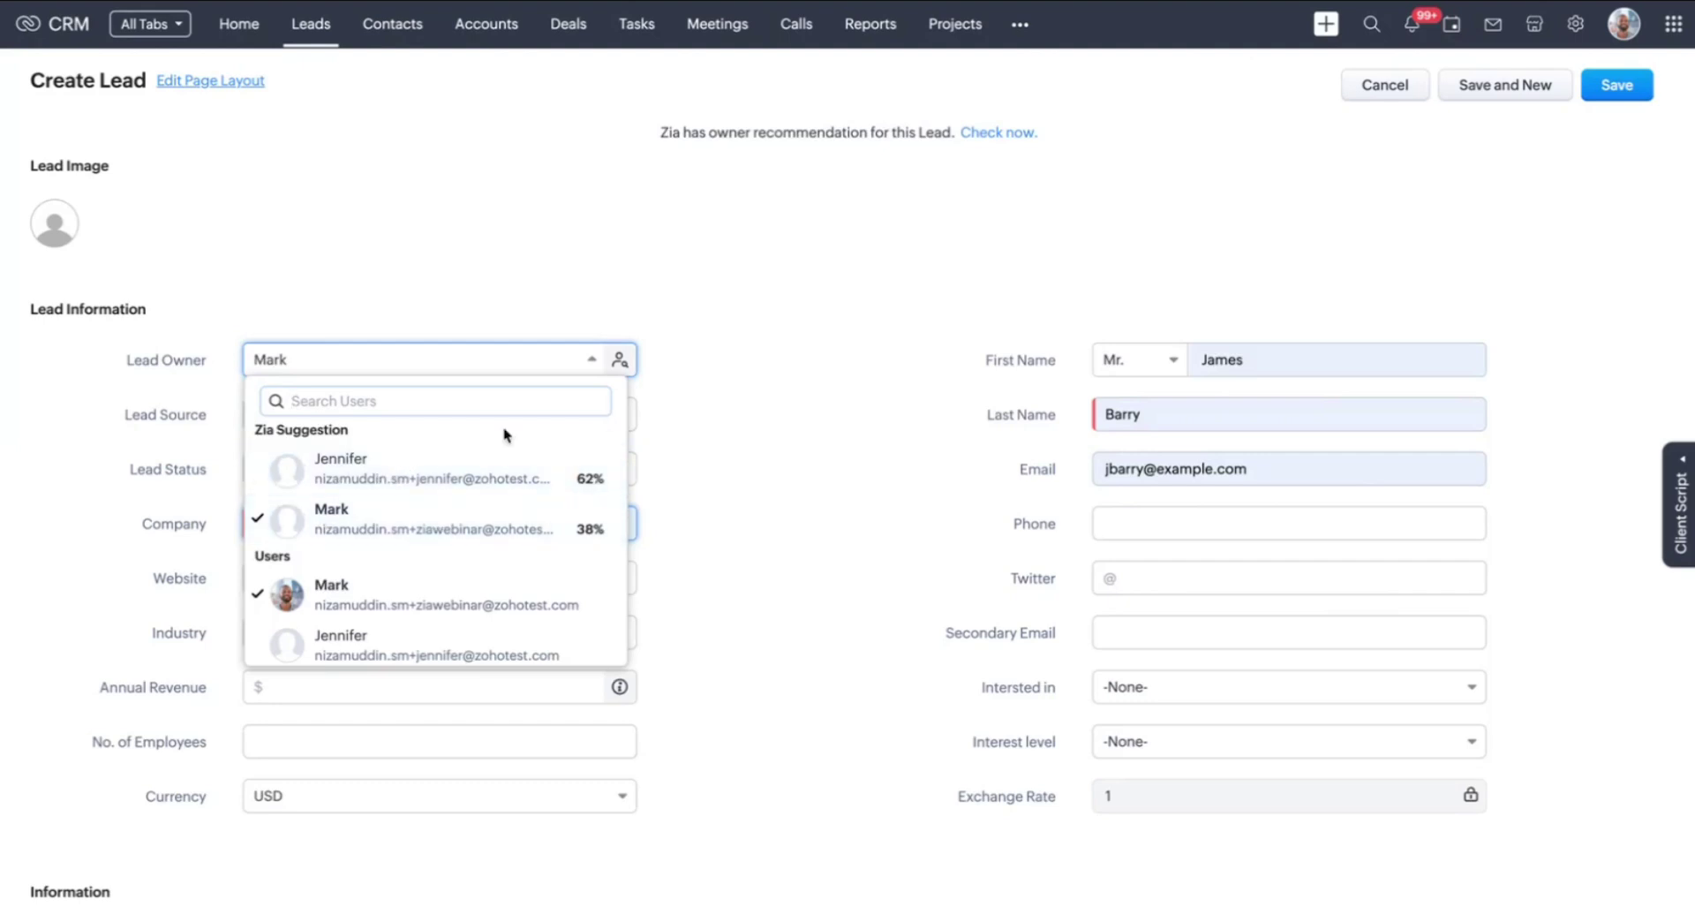
# Make Zia's 62% suggested user the Lead Owner and save the new lead
pyautogui.click(447, 477)
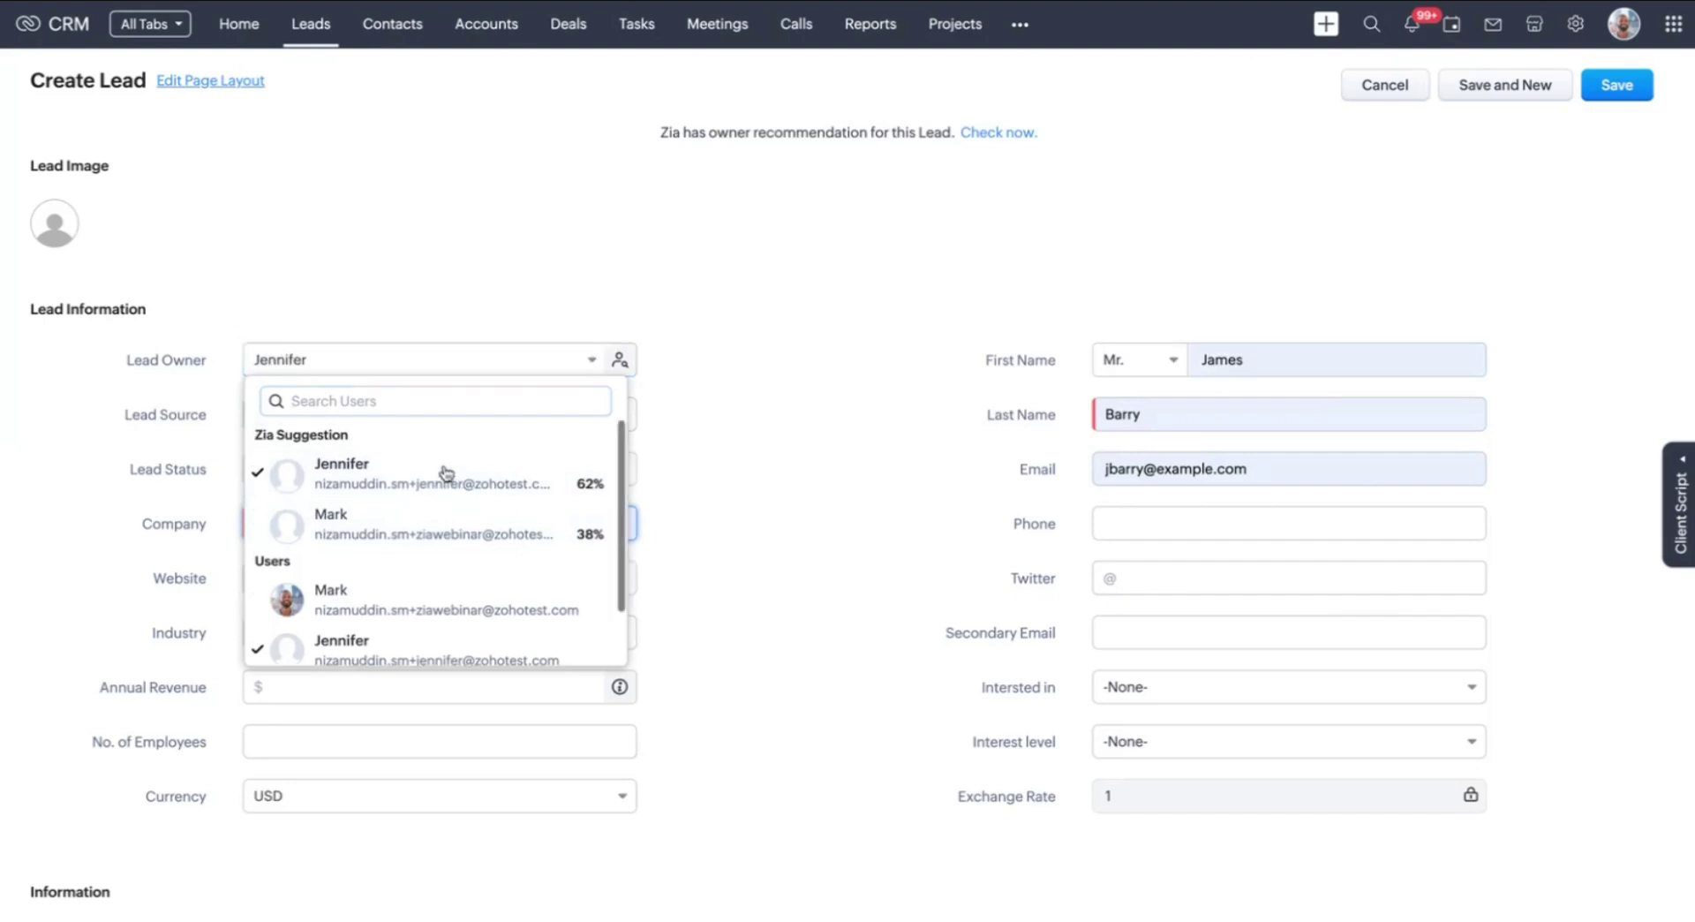
pyautogui.click(775, 383)
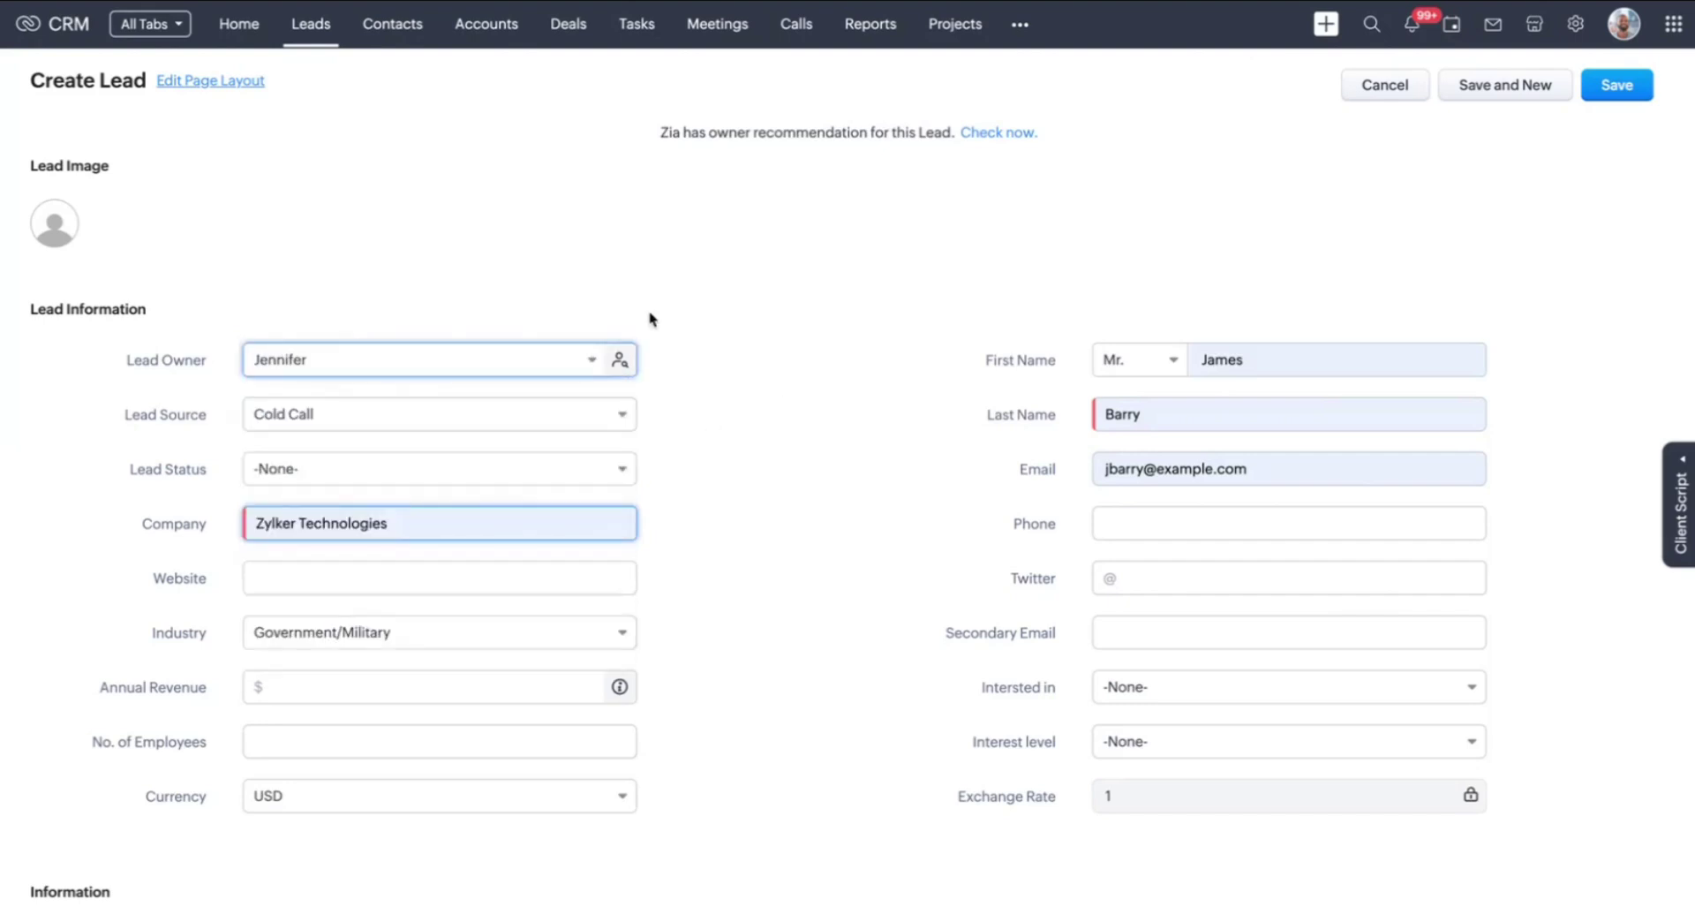
pyautogui.click(1633, 85)
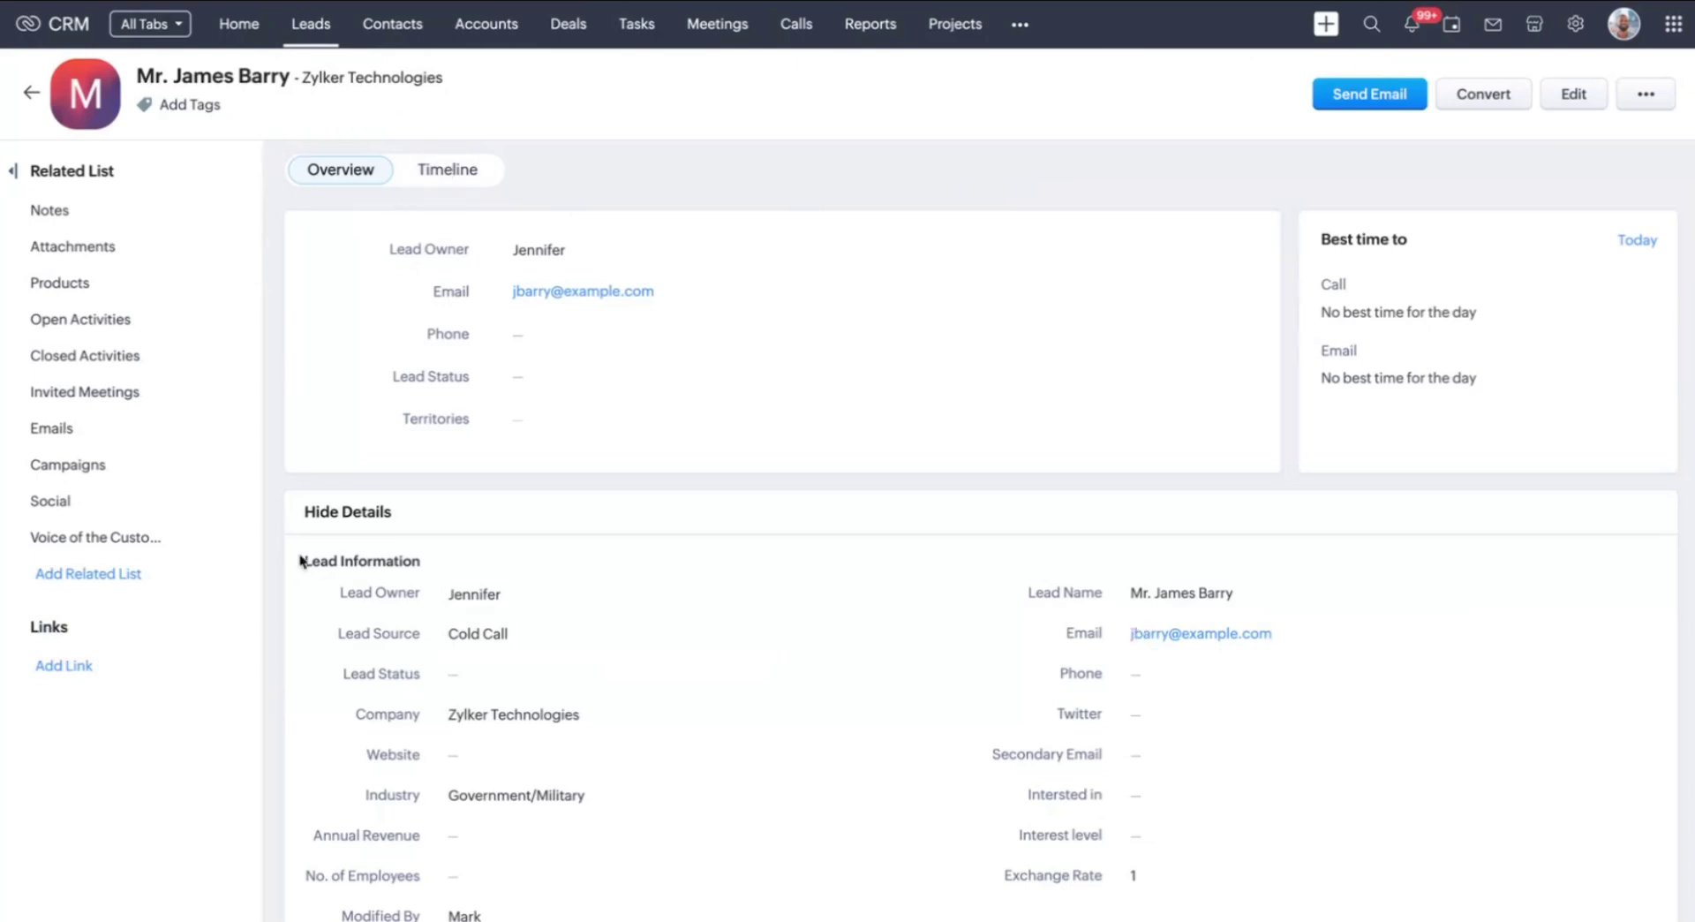
# Clear the similarity filter on the Leads list to show all 1720 records
pyautogui.click(308, 29)
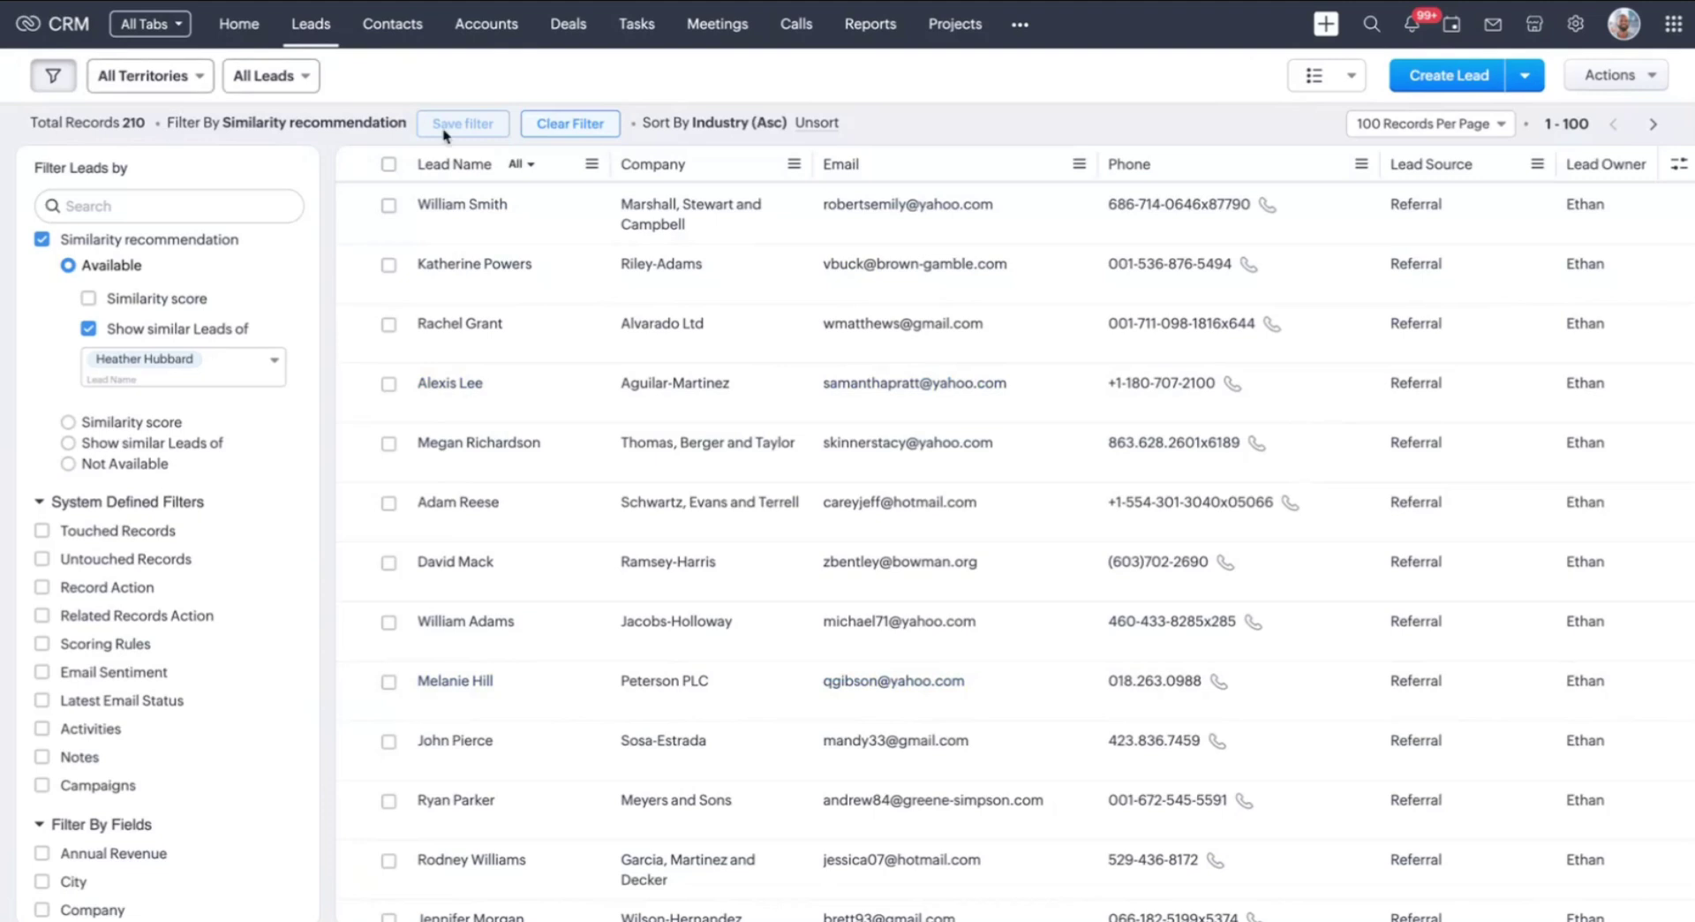
pyautogui.click(565, 124)
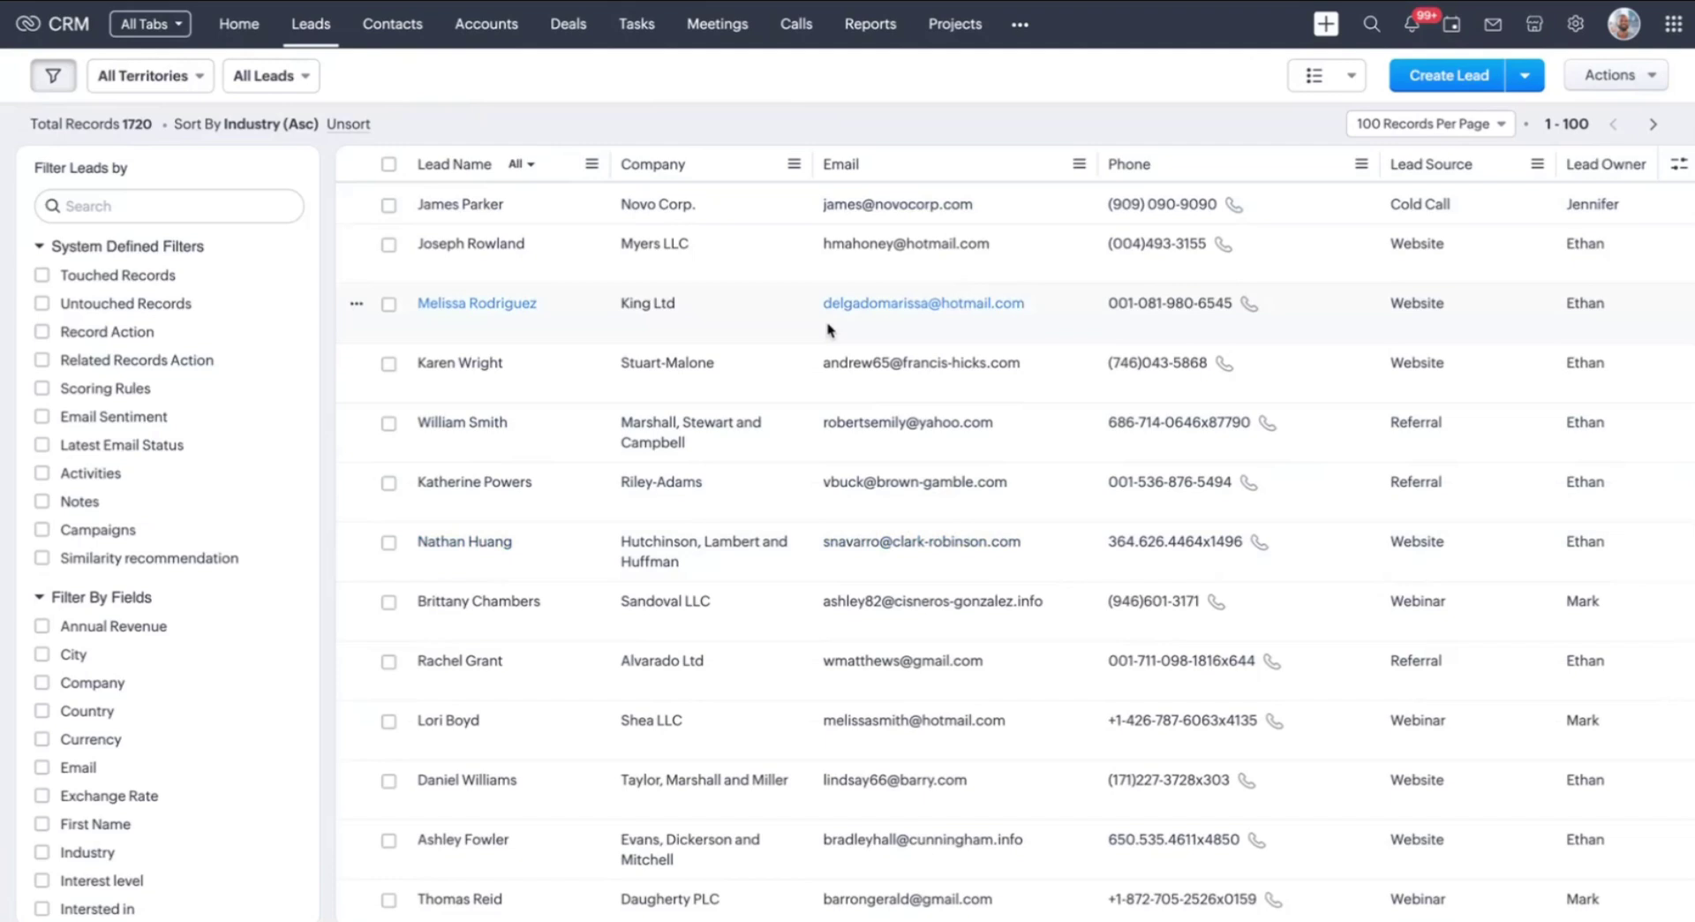
pyautogui.click(1523, 76)
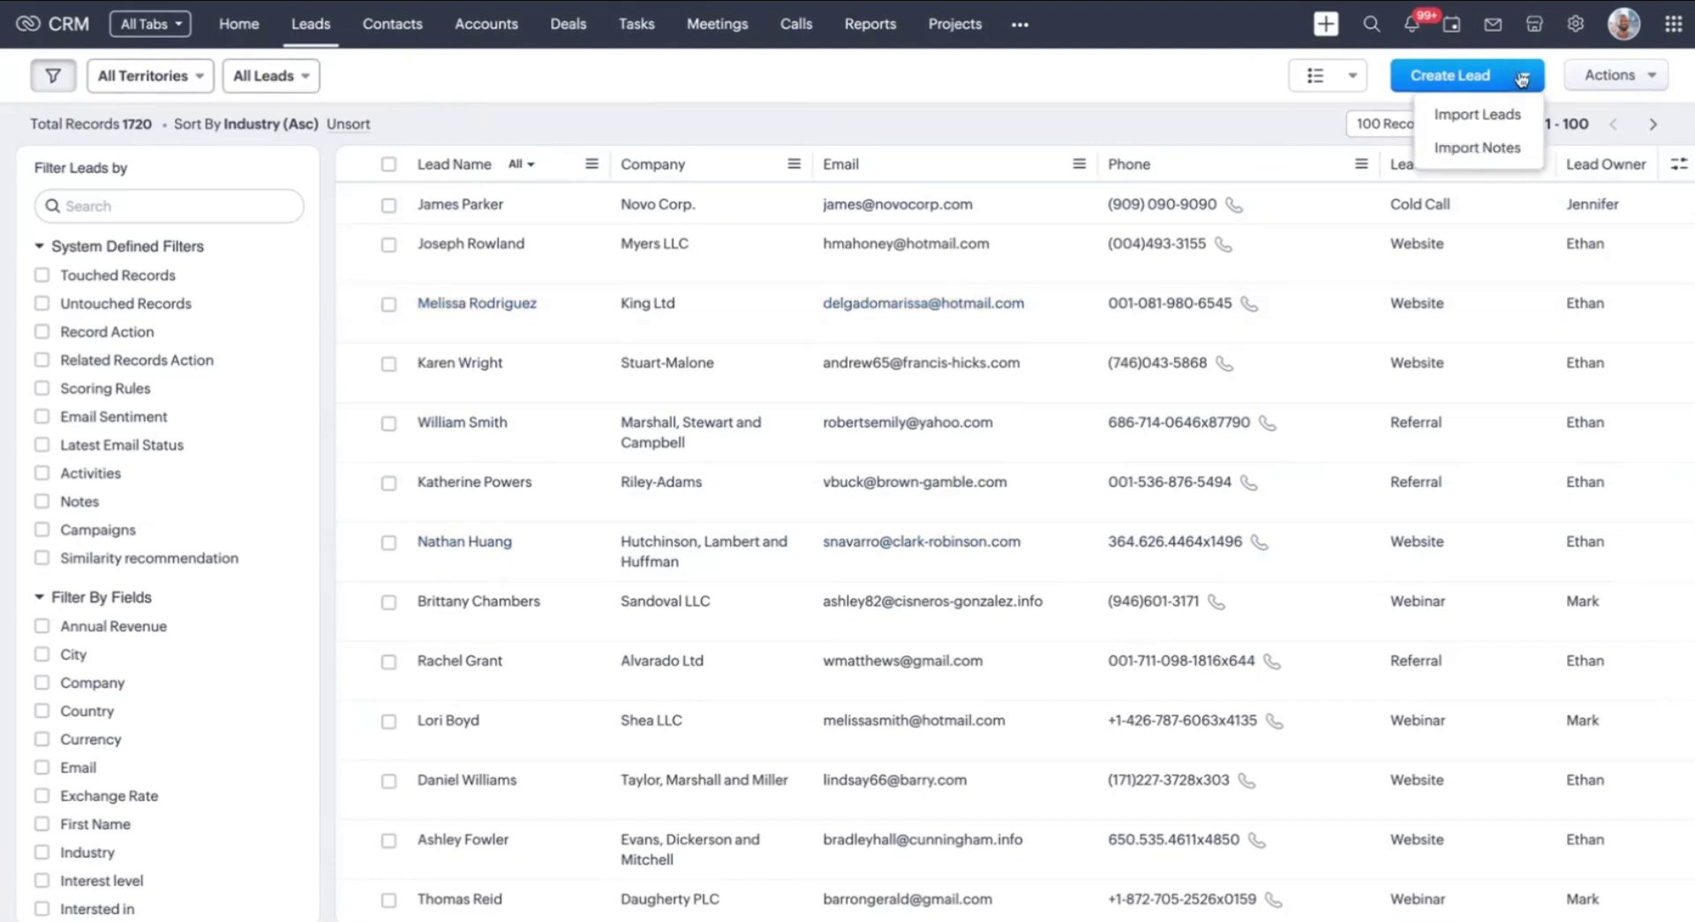
# Upload New Leads for Zylker_Sheet1.csv as new leads and accept the automatic mapping of all 9 fields
pyautogui.click(1475, 123)
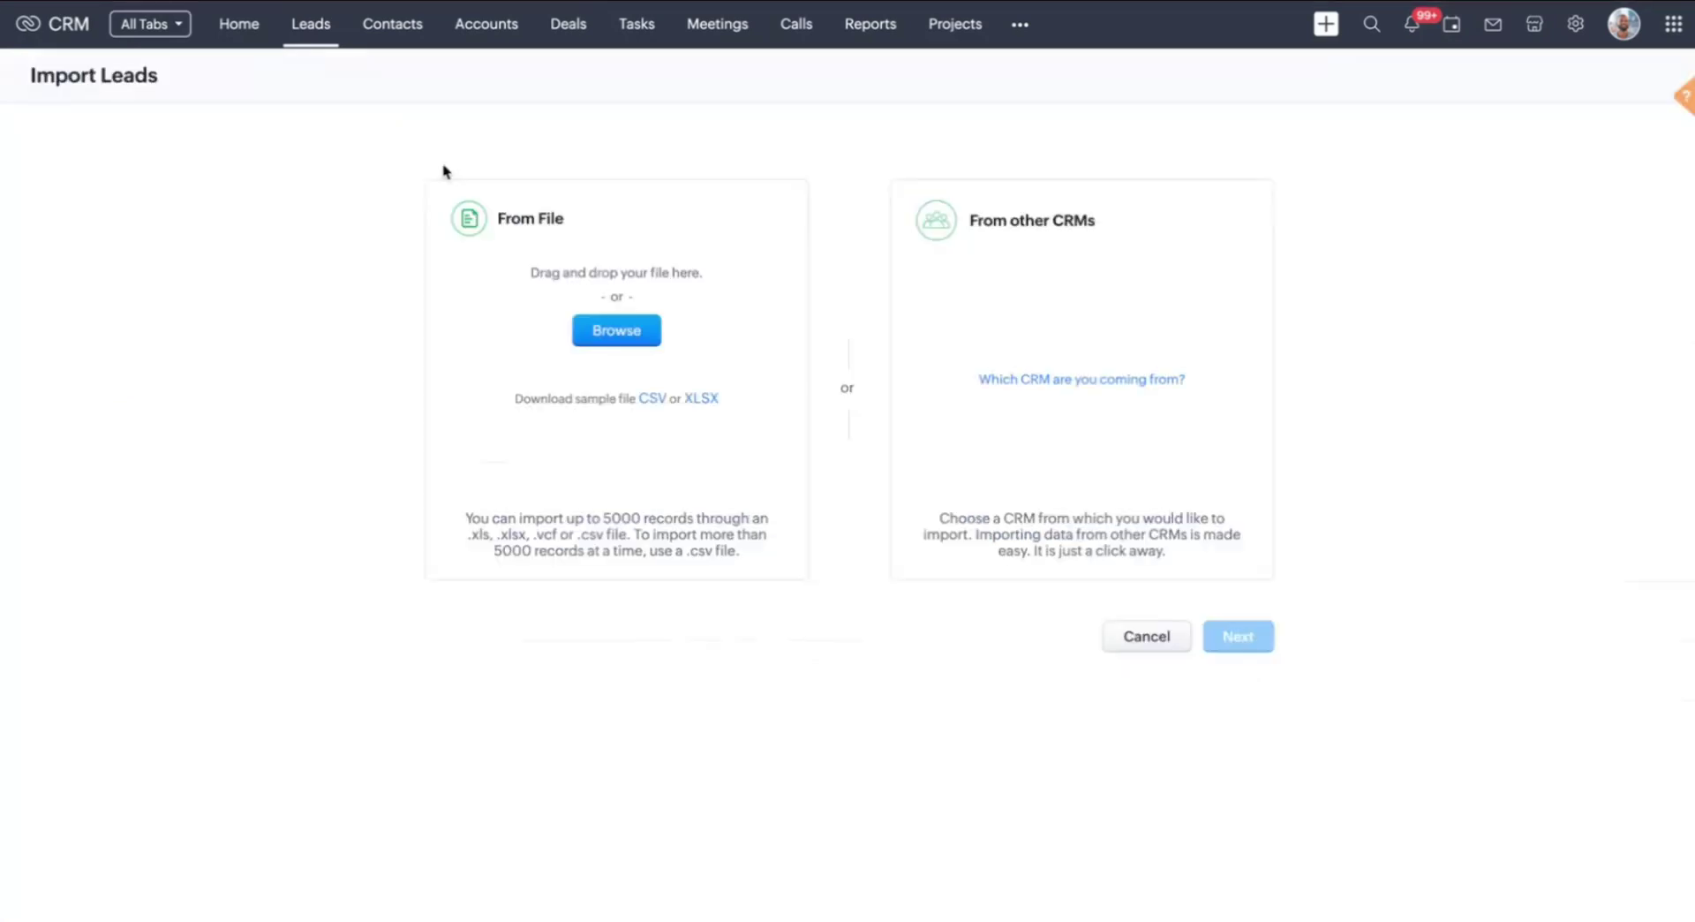
pyautogui.click(632, 335)
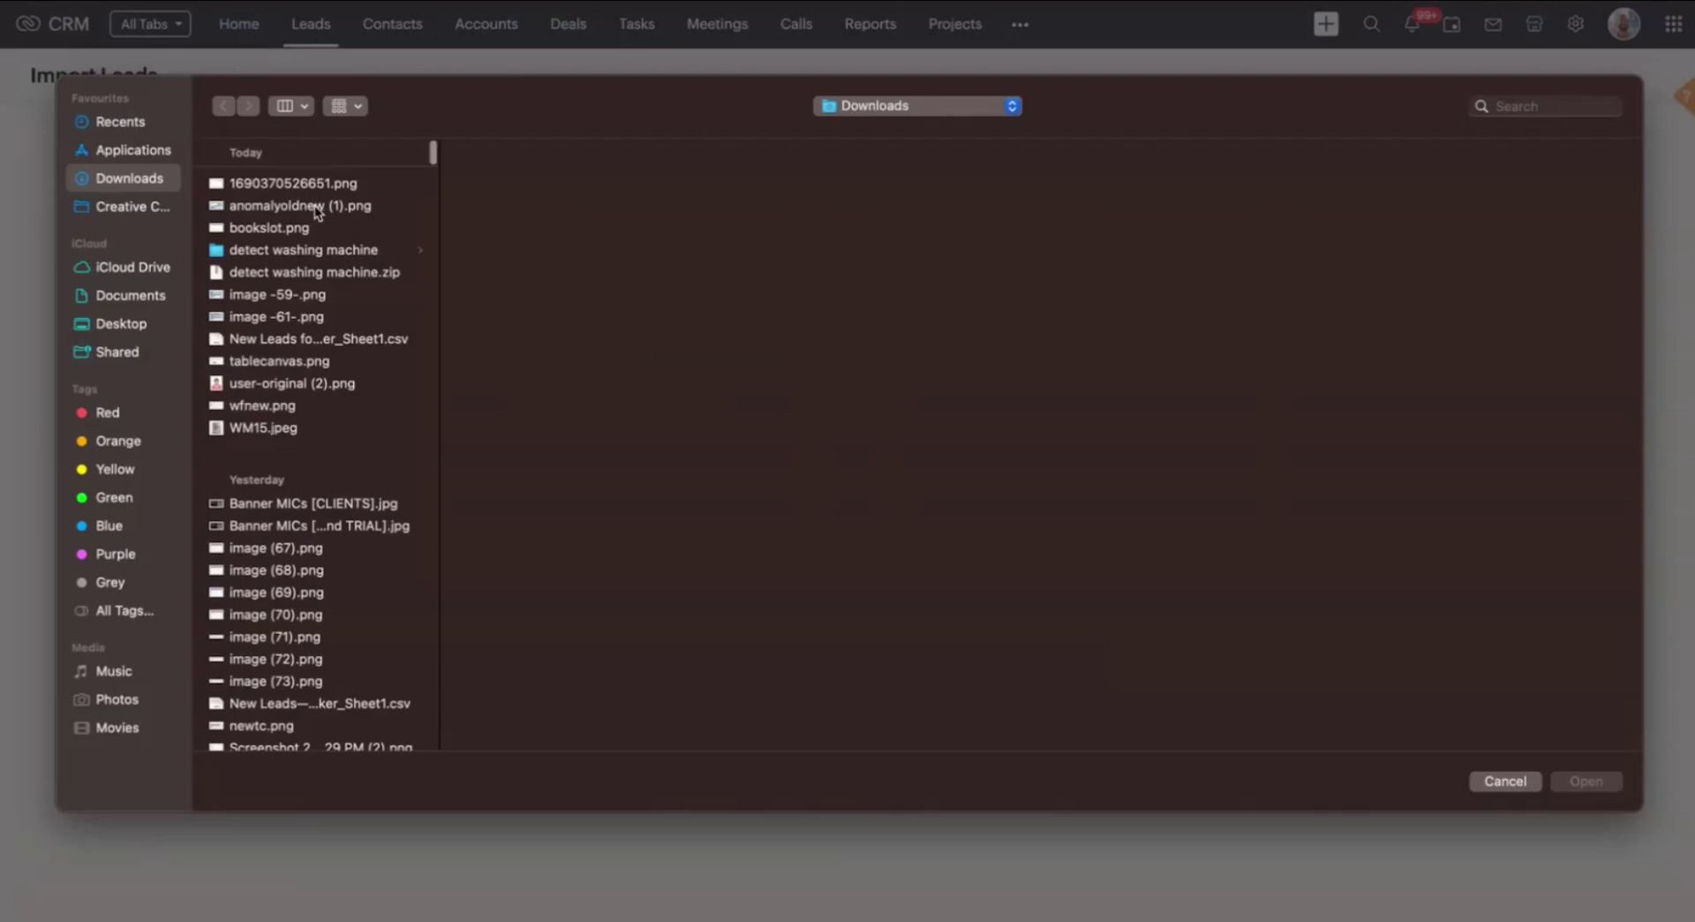
pyautogui.click(331, 339)
pyautogui.click(1586, 782)
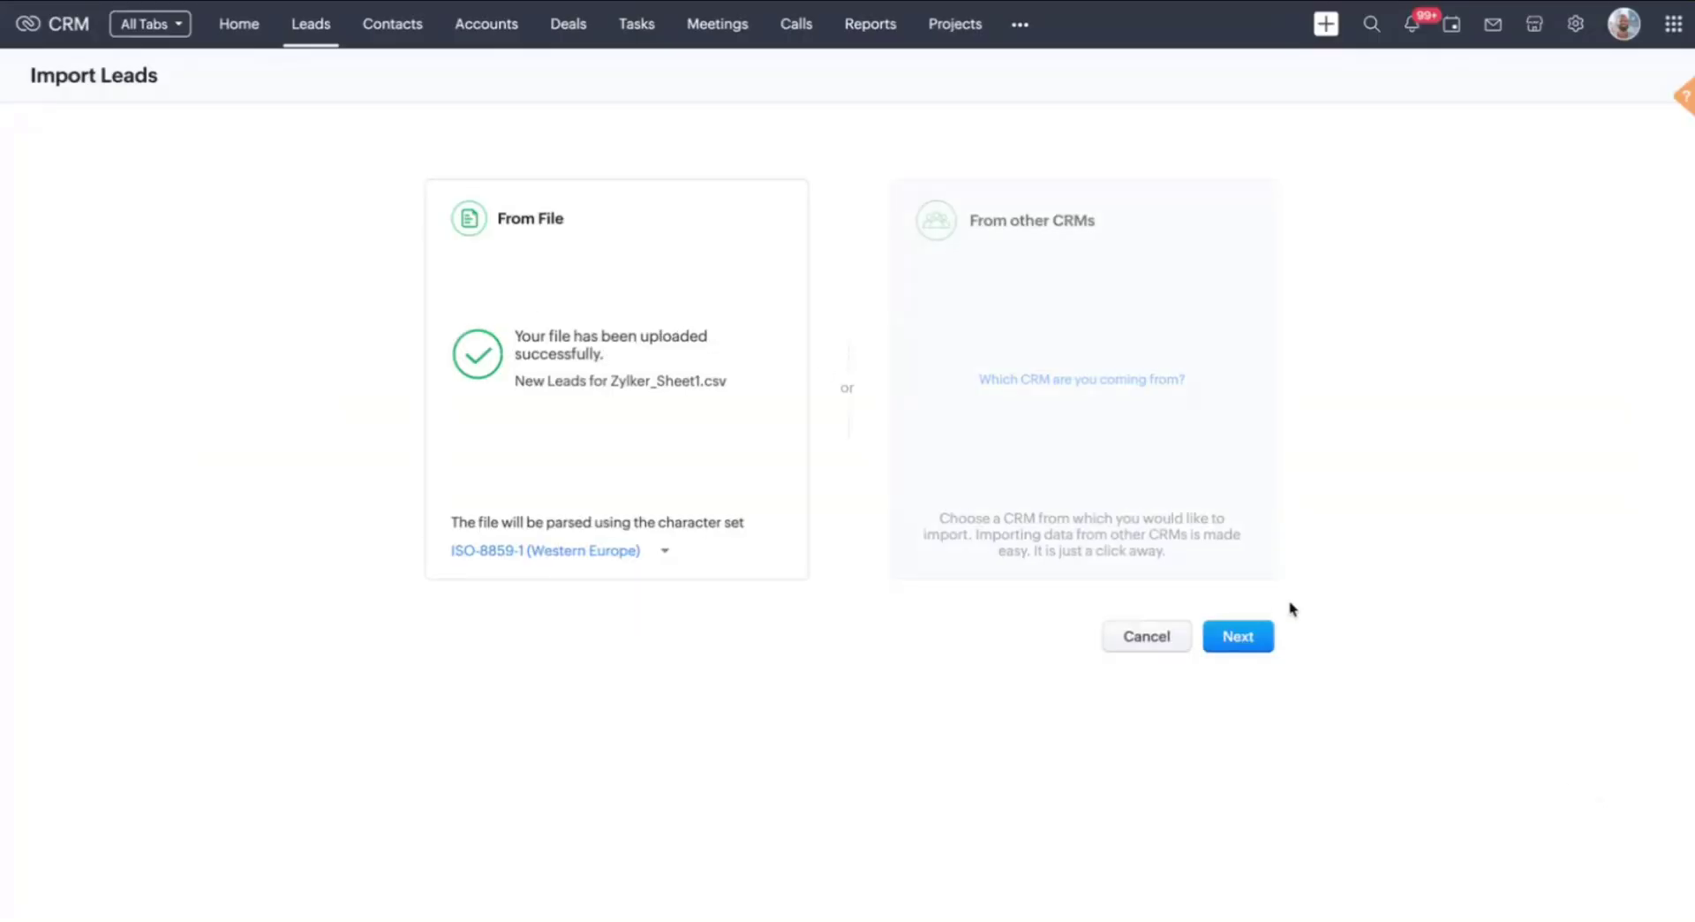
pyautogui.click(1240, 637)
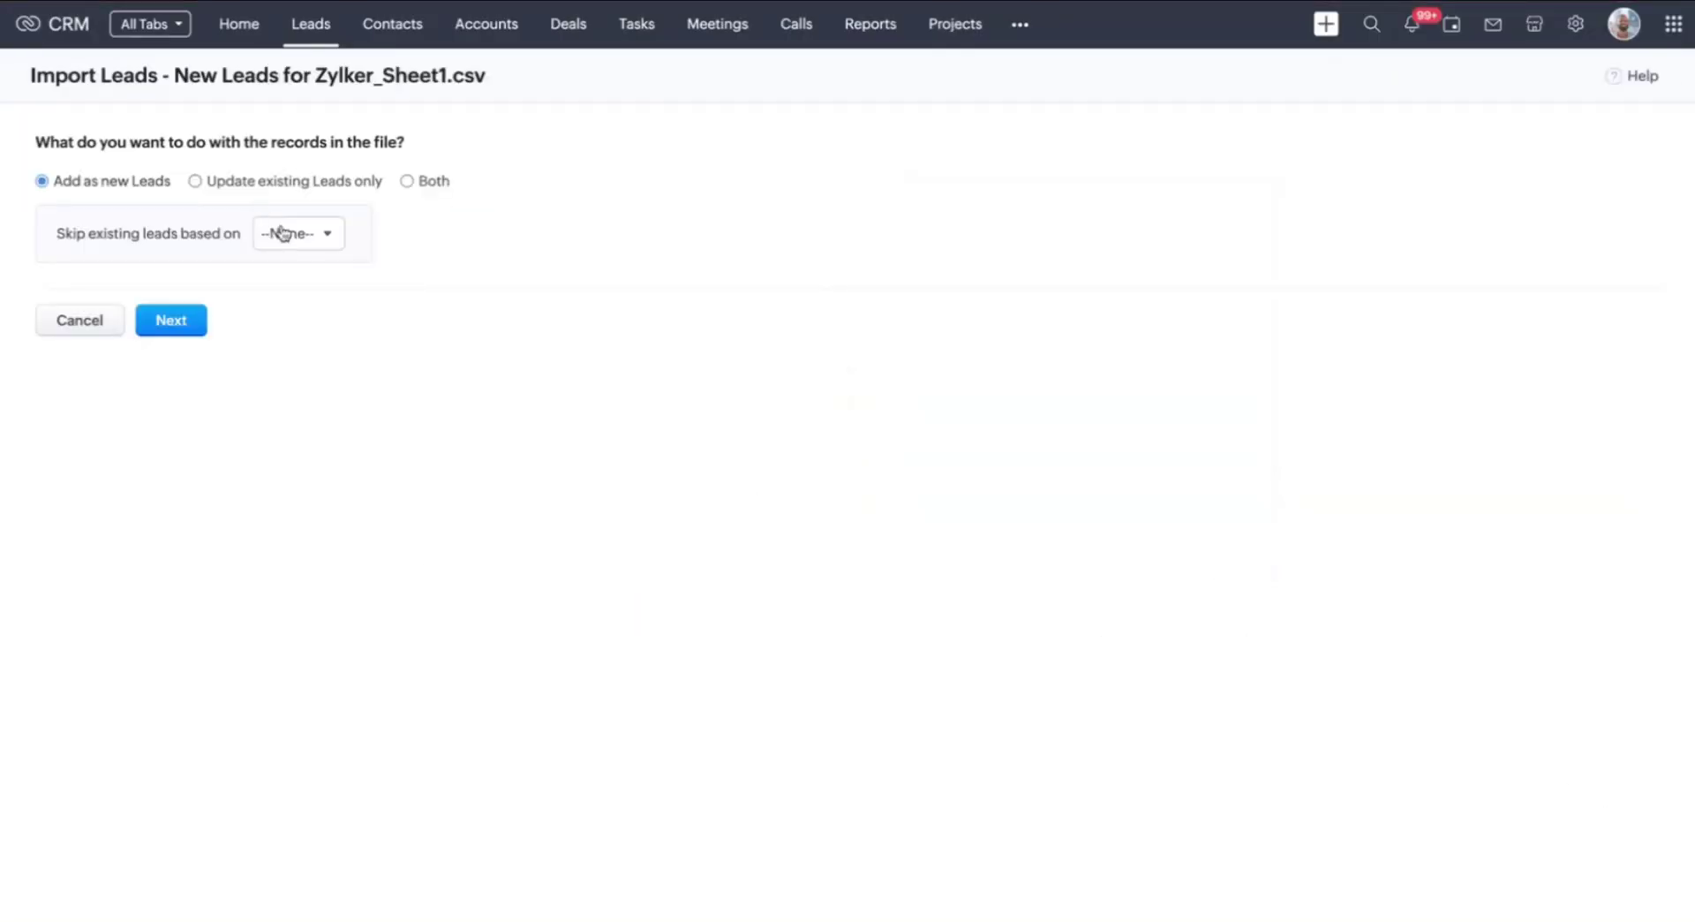
pyautogui.click(192, 322)
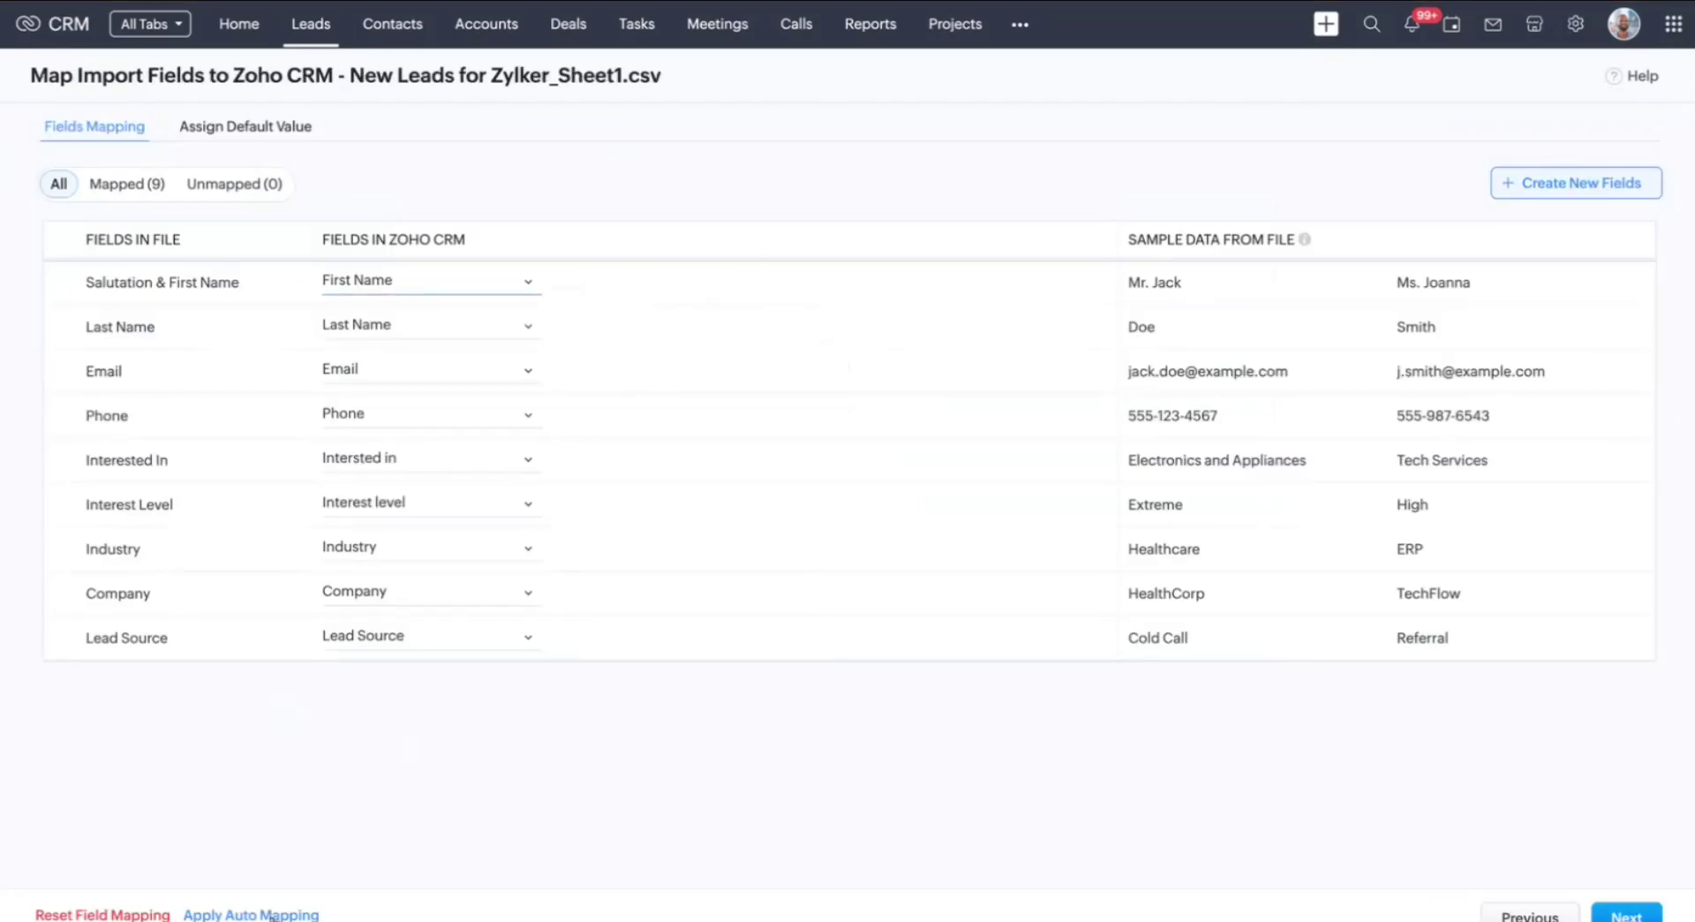
pyautogui.click(1636, 909)
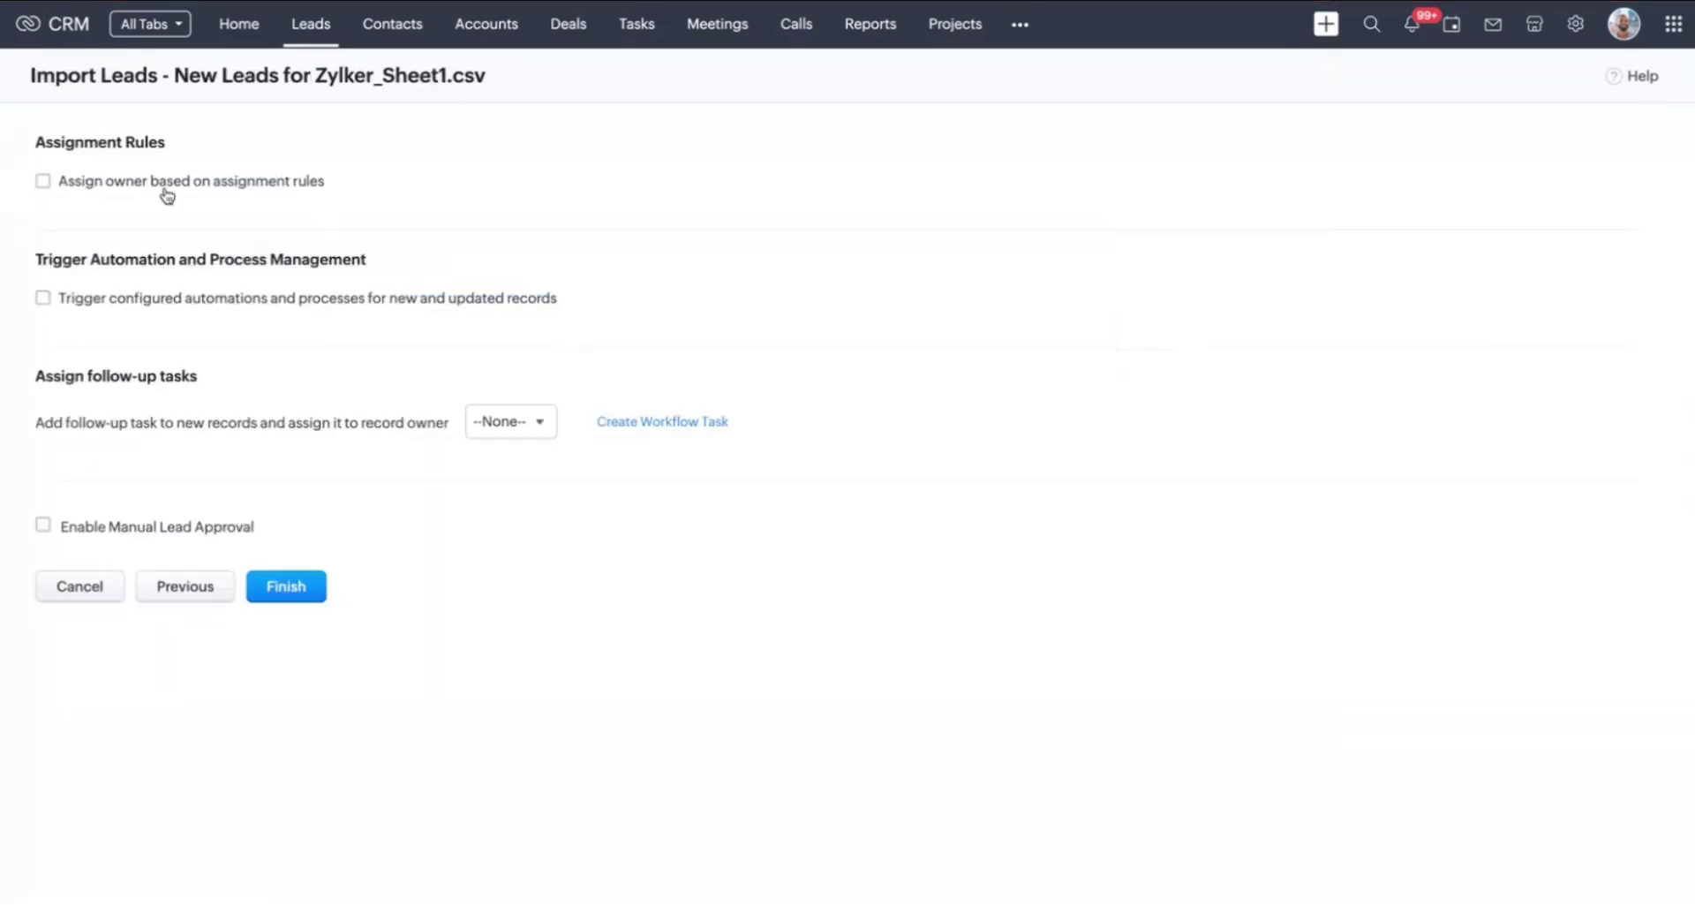
# Assign owners to imported leads via the Lead assignment rule and finish the import
pyautogui.click(42, 182)
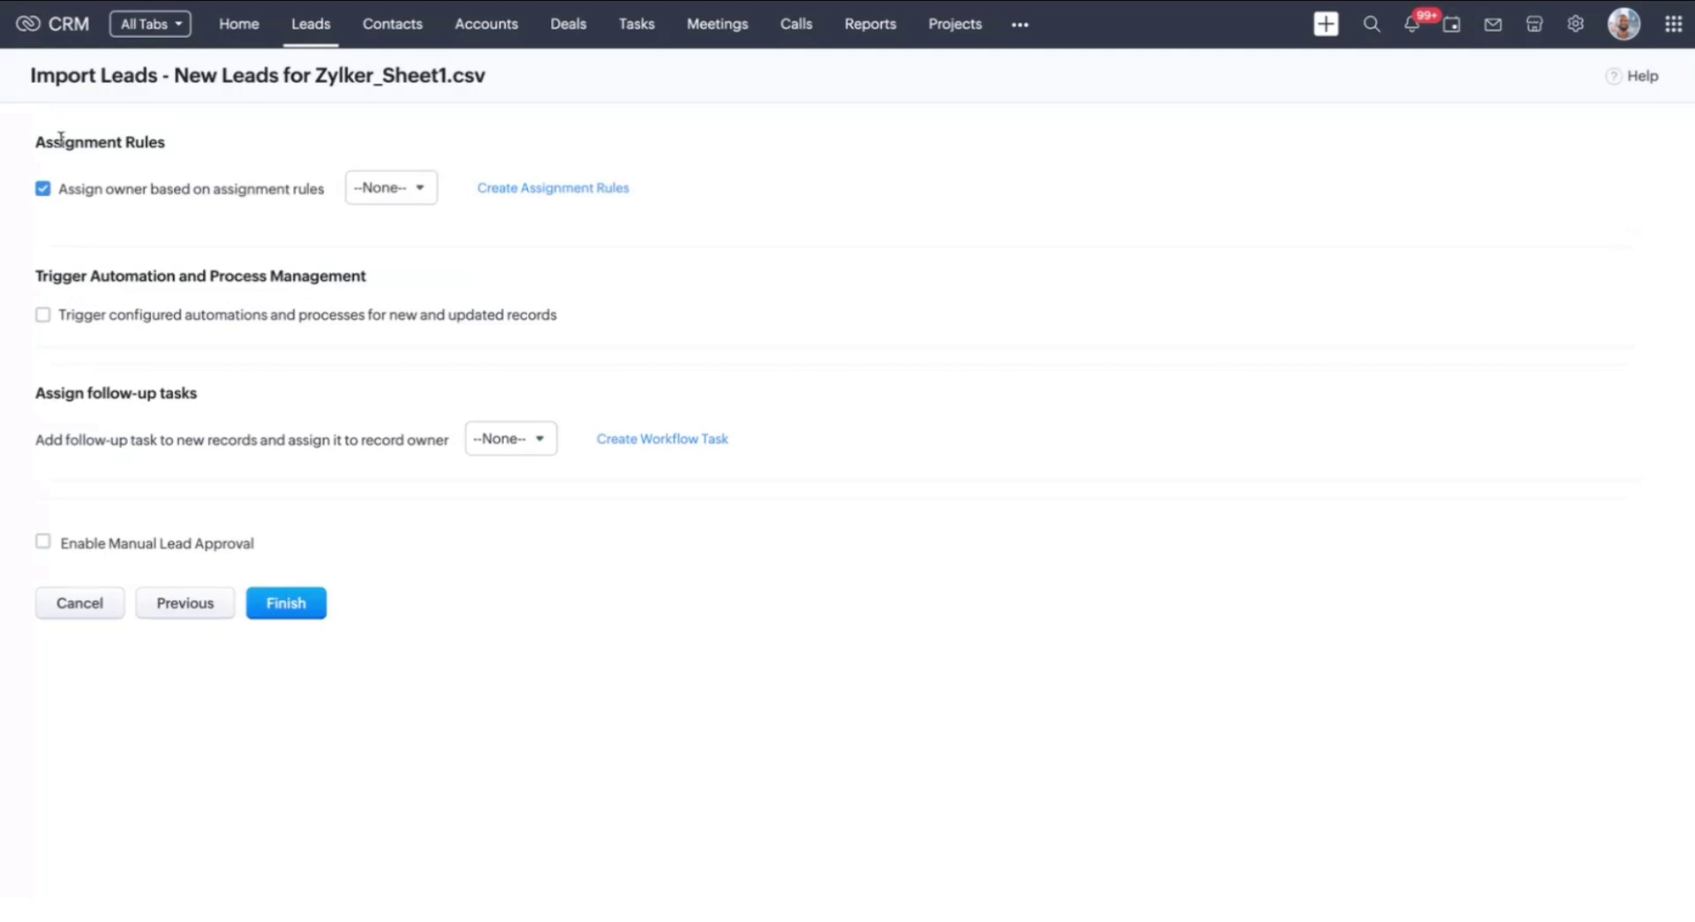
pyautogui.click(412, 199)
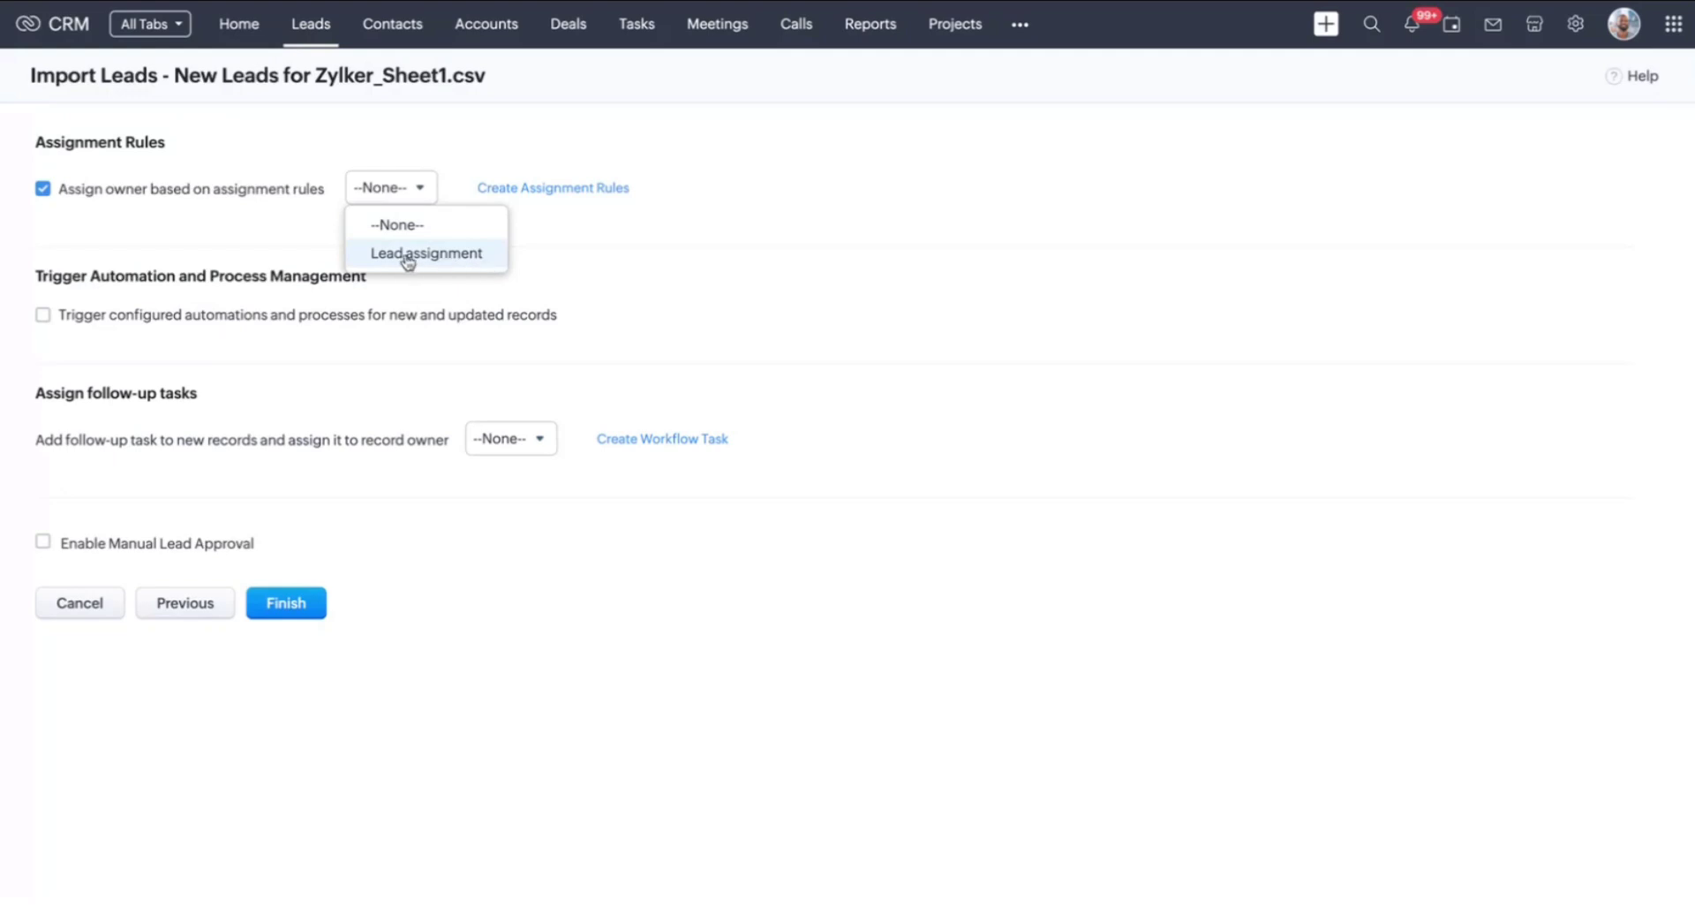
pyautogui.click(424, 260)
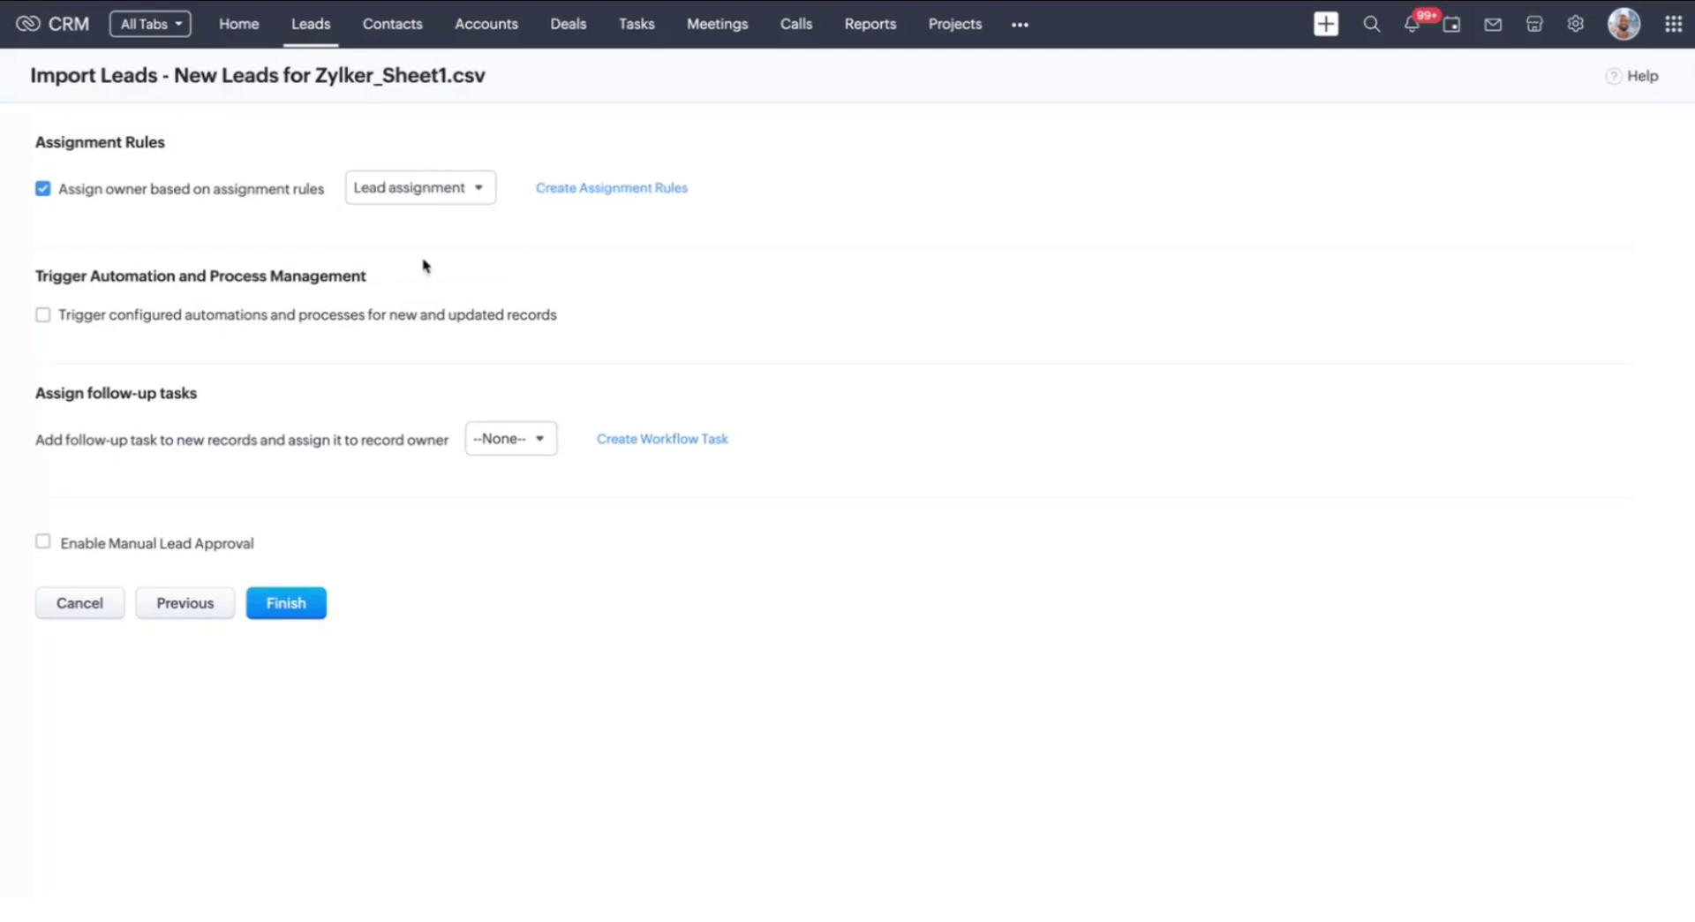
pyautogui.click(295, 607)
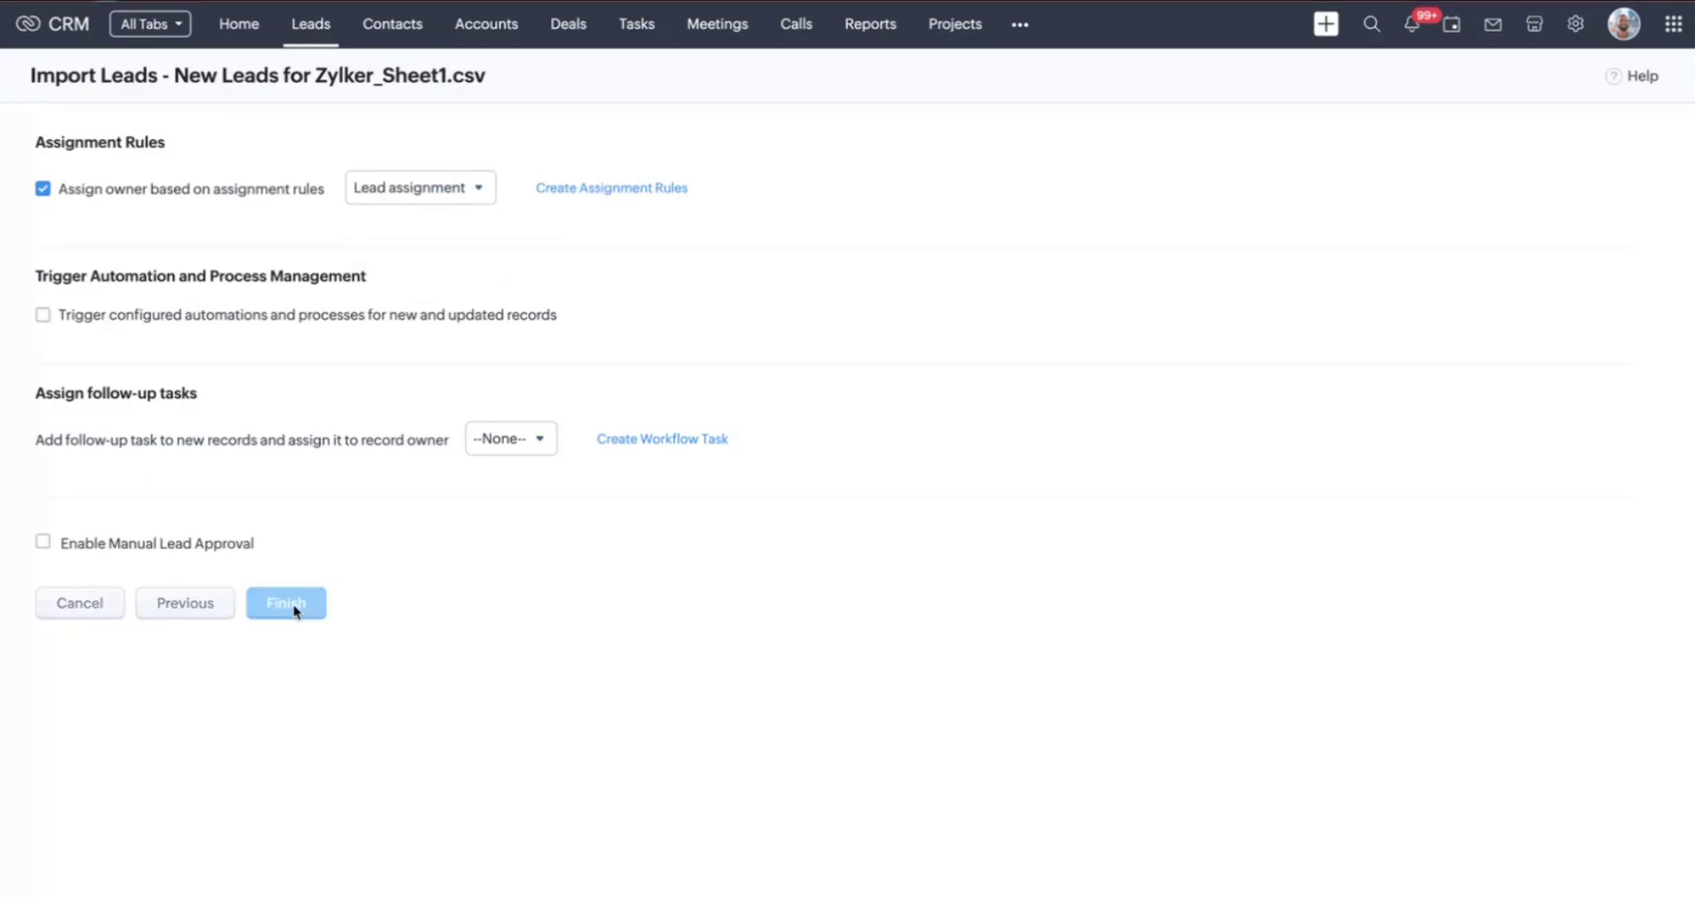
# Acknowledge the scheduled import and open its summary: 3 leads added, 1 skipped as duplicate e-mail
pyautogui.click(844, 155)
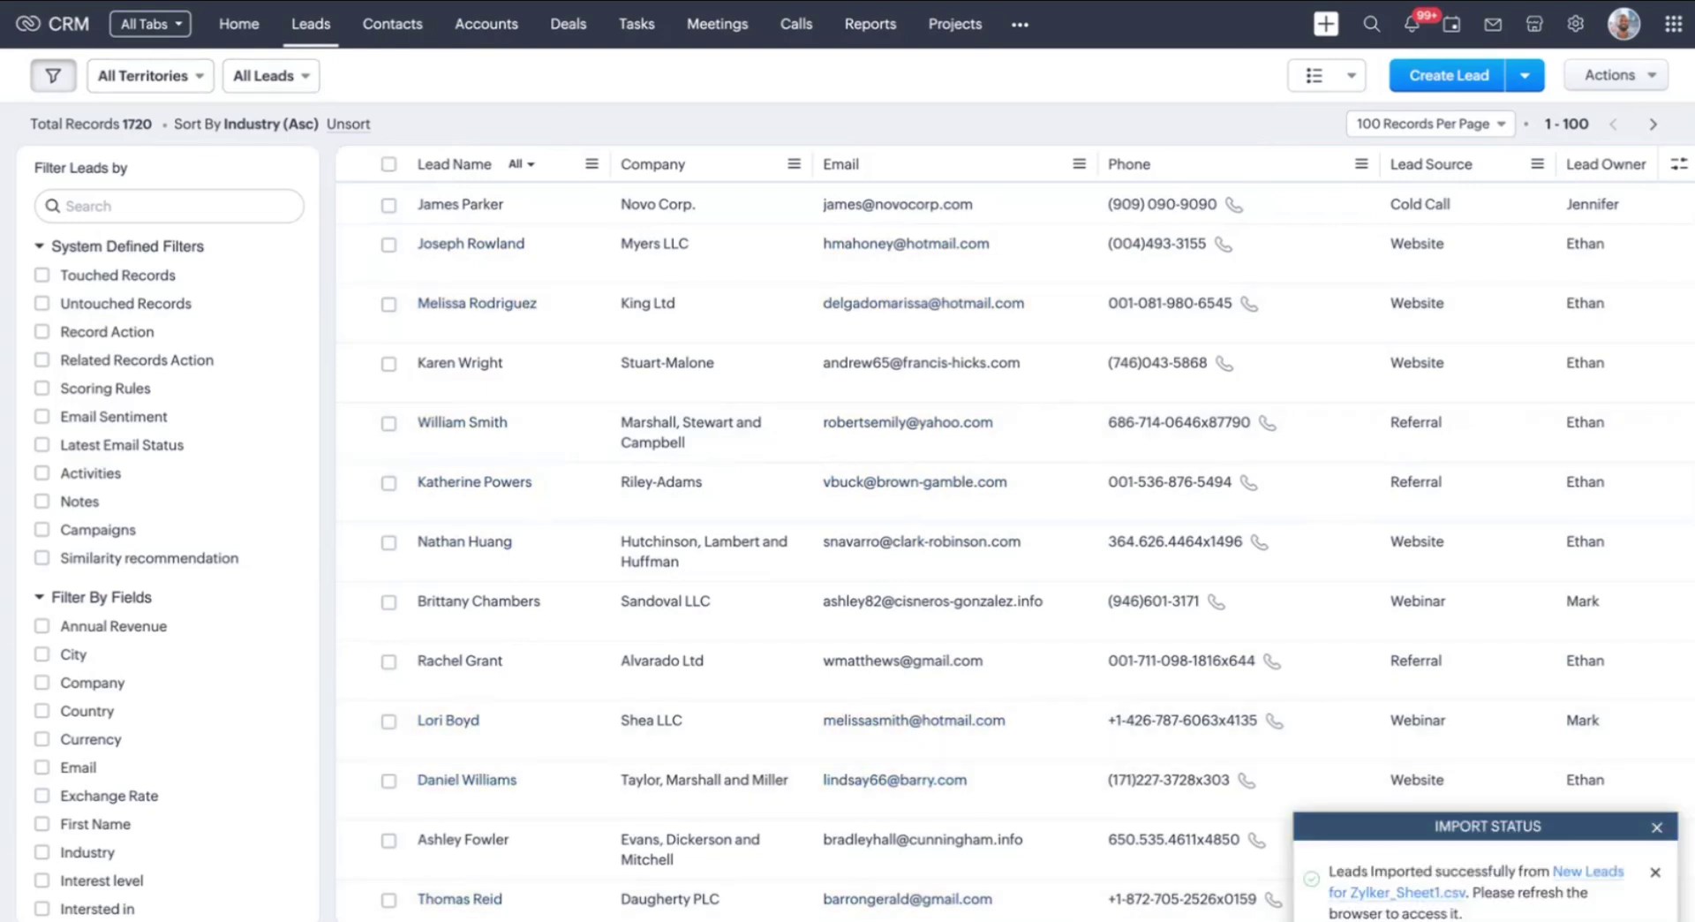
pyautogui.click(1430, 892)
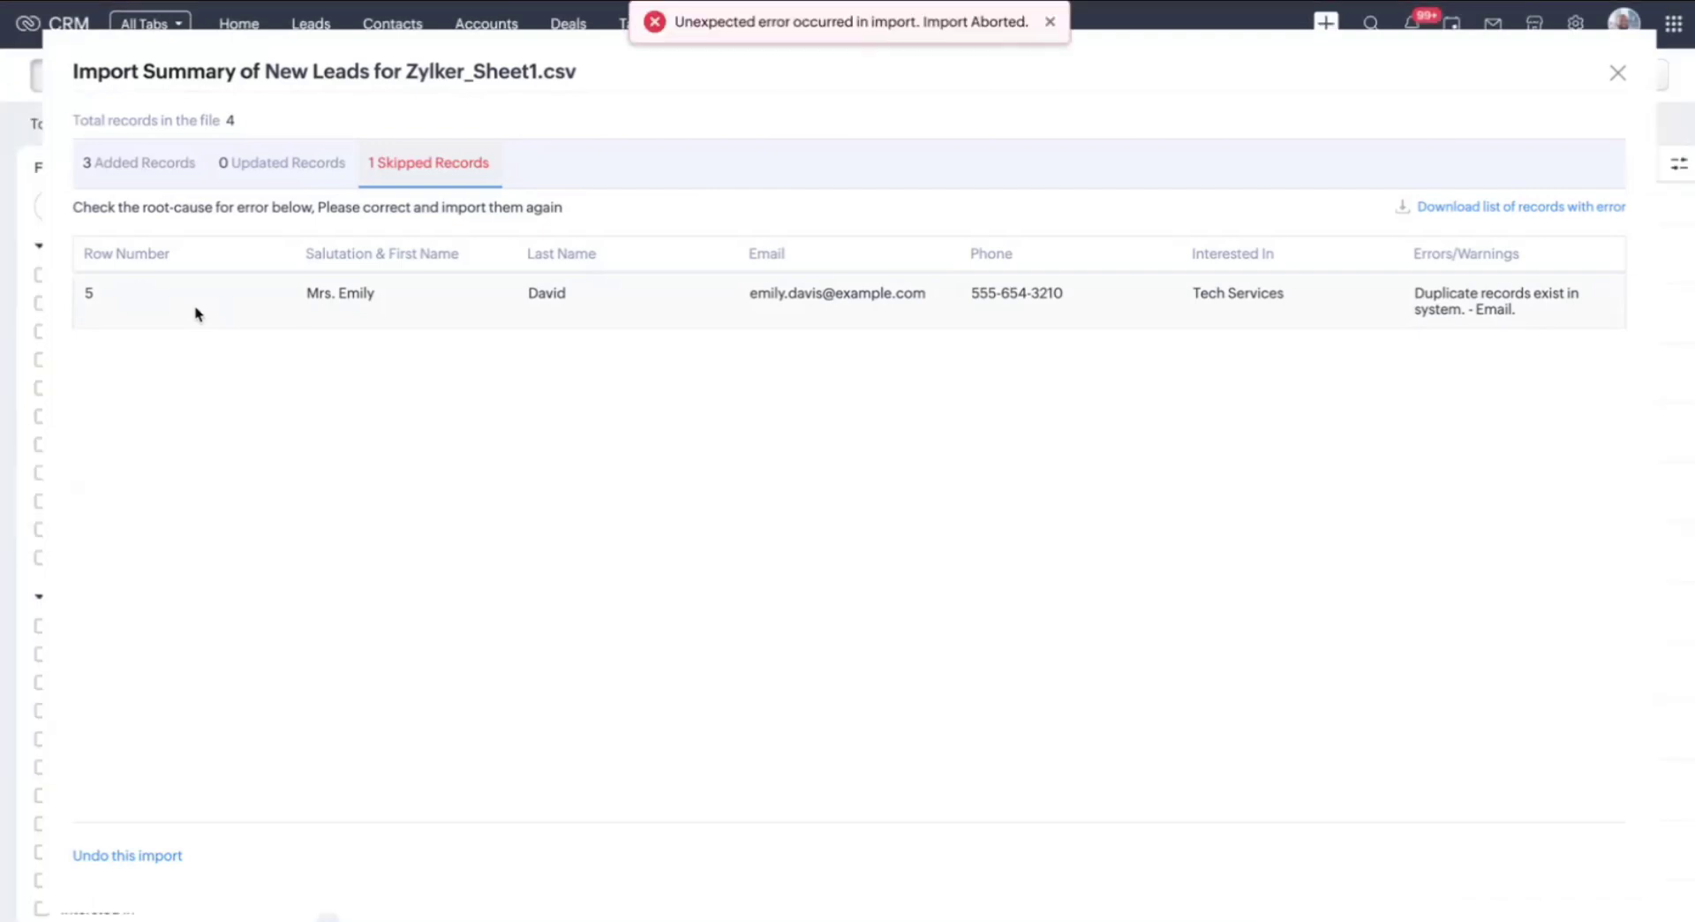
pyautogui.click(1050, 32)
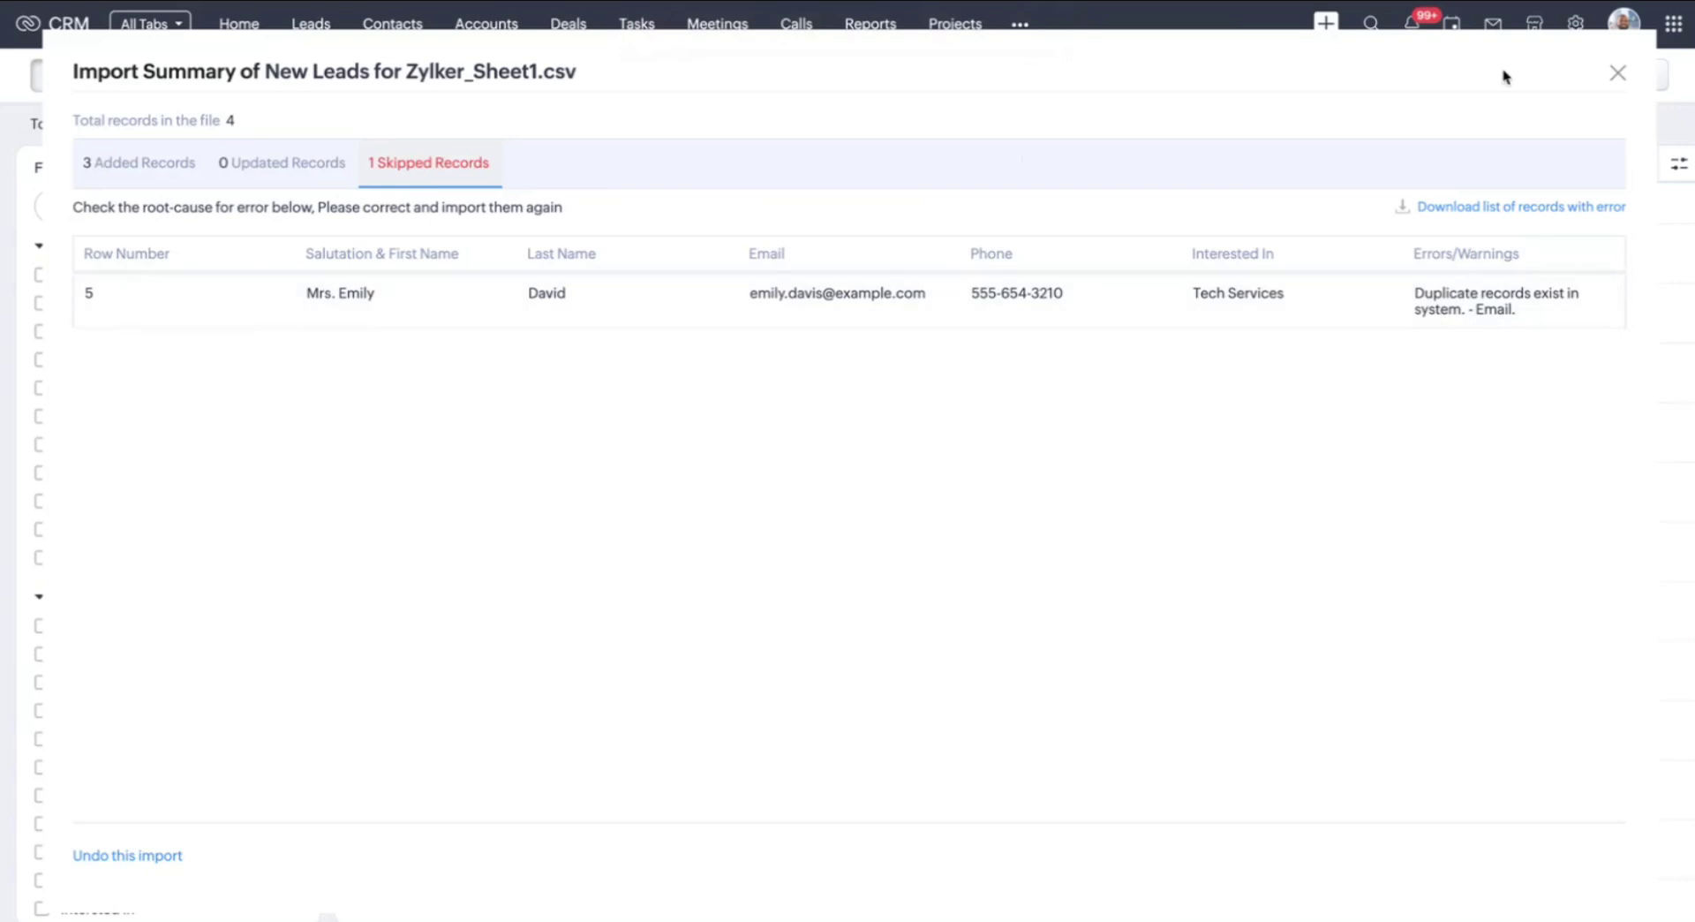
# Search all records for the skipped lead's full name, which returns no results
pyautogui.click(1618, 74)
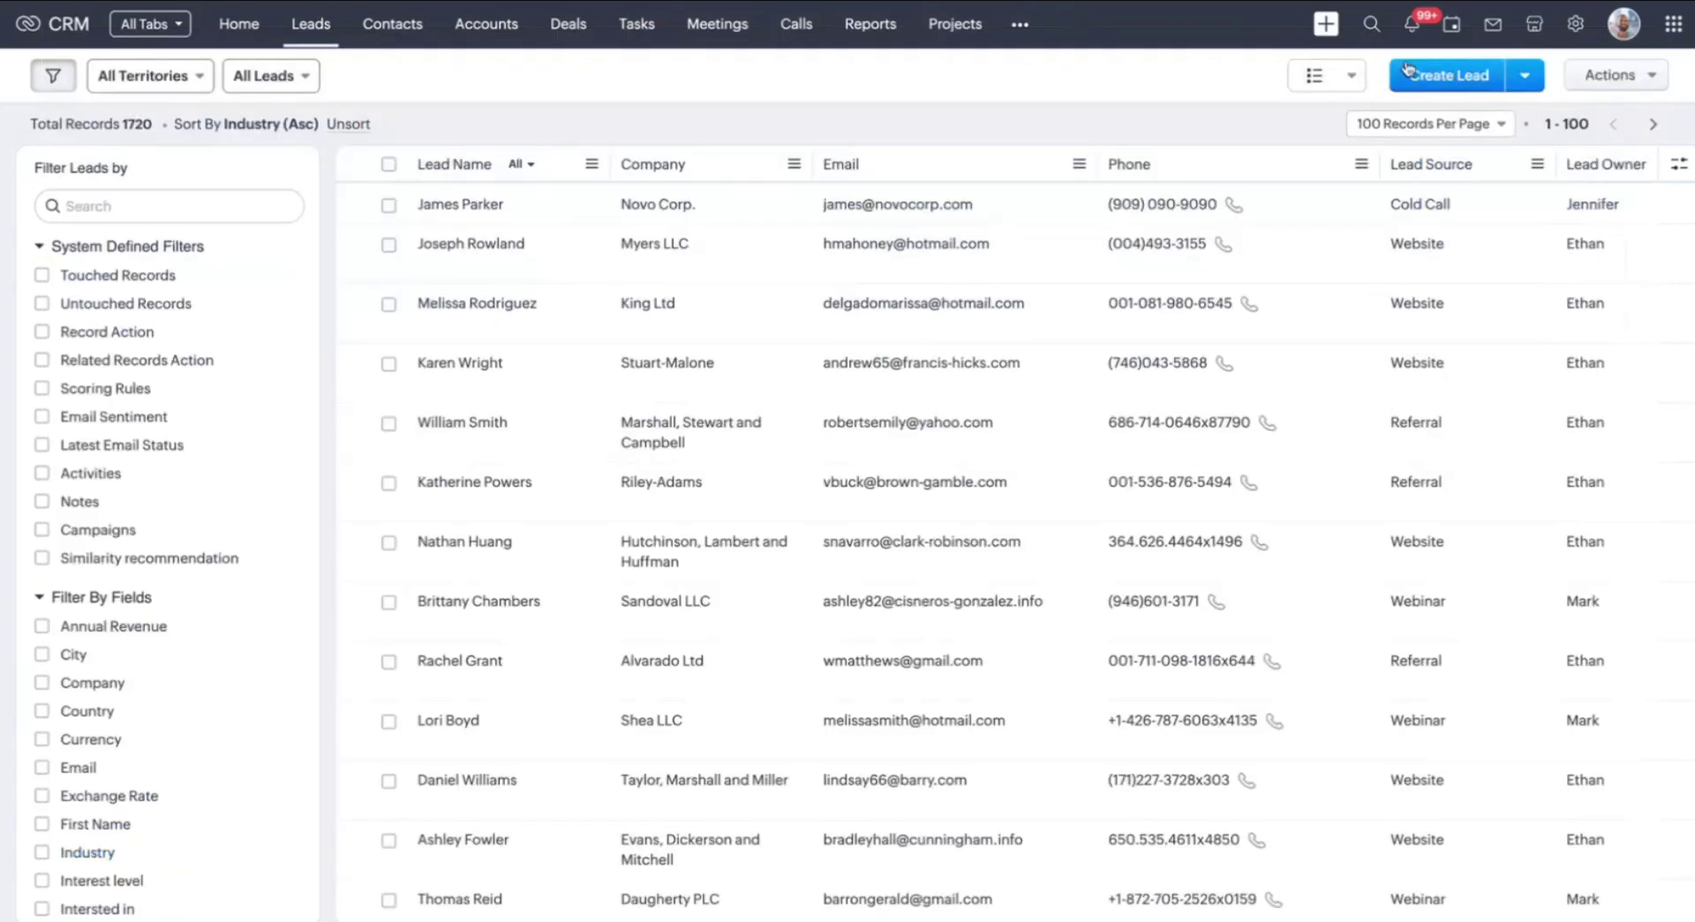
pyautogui.click(1371, 23)
pyautogui.press('Return')
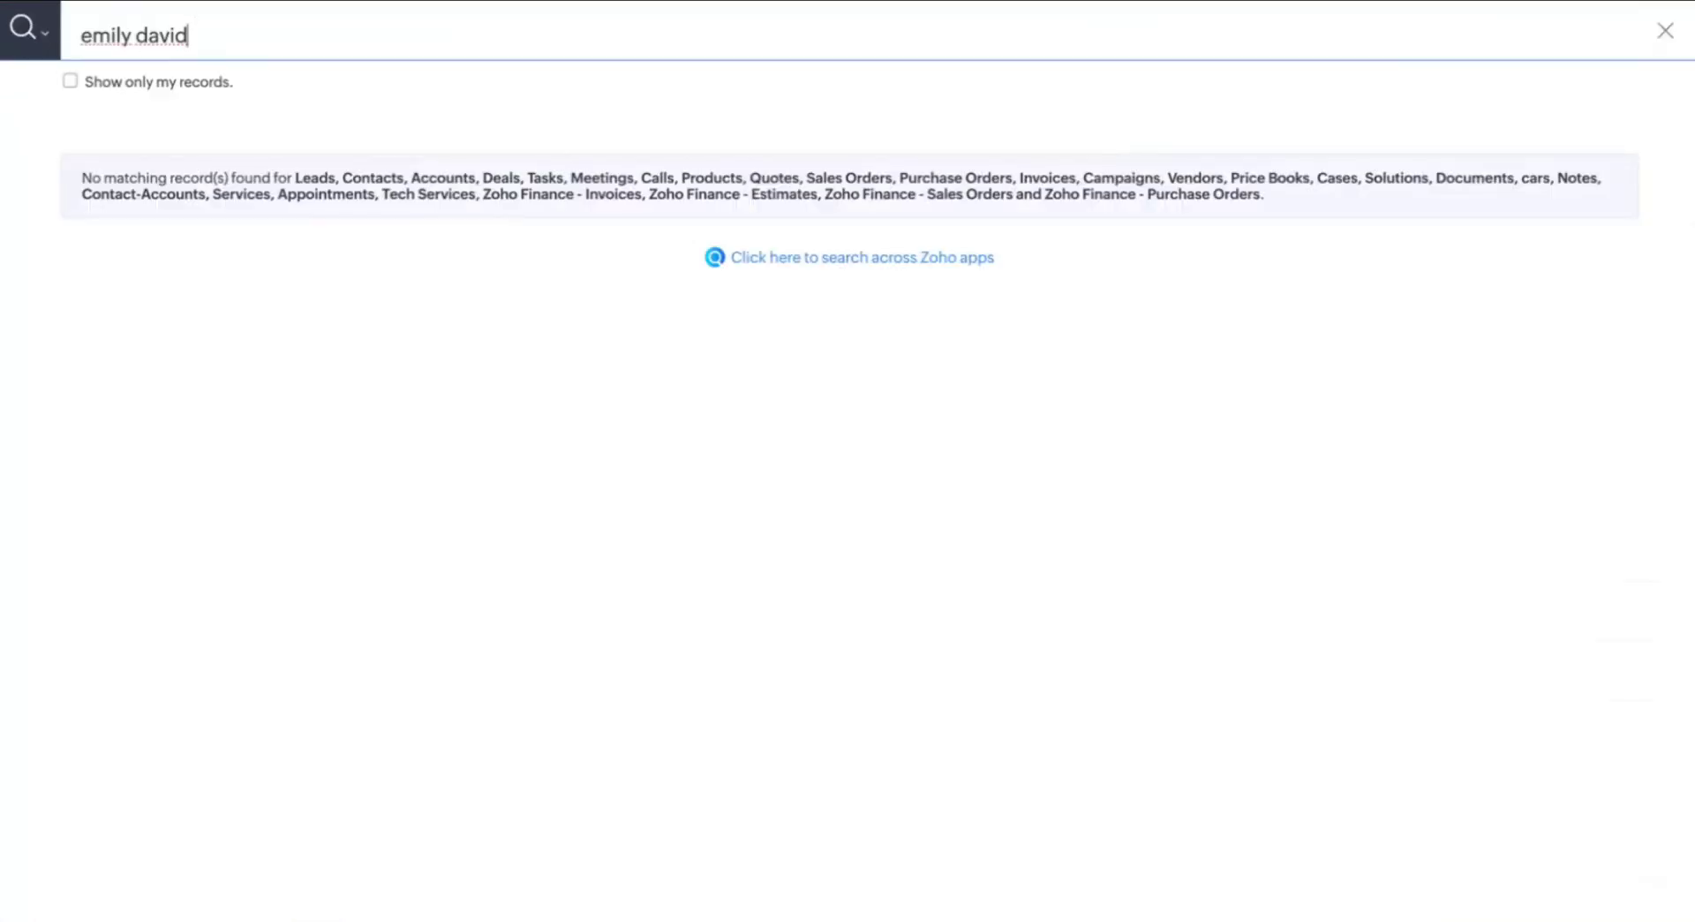
pyautogui.click(1671, 34)
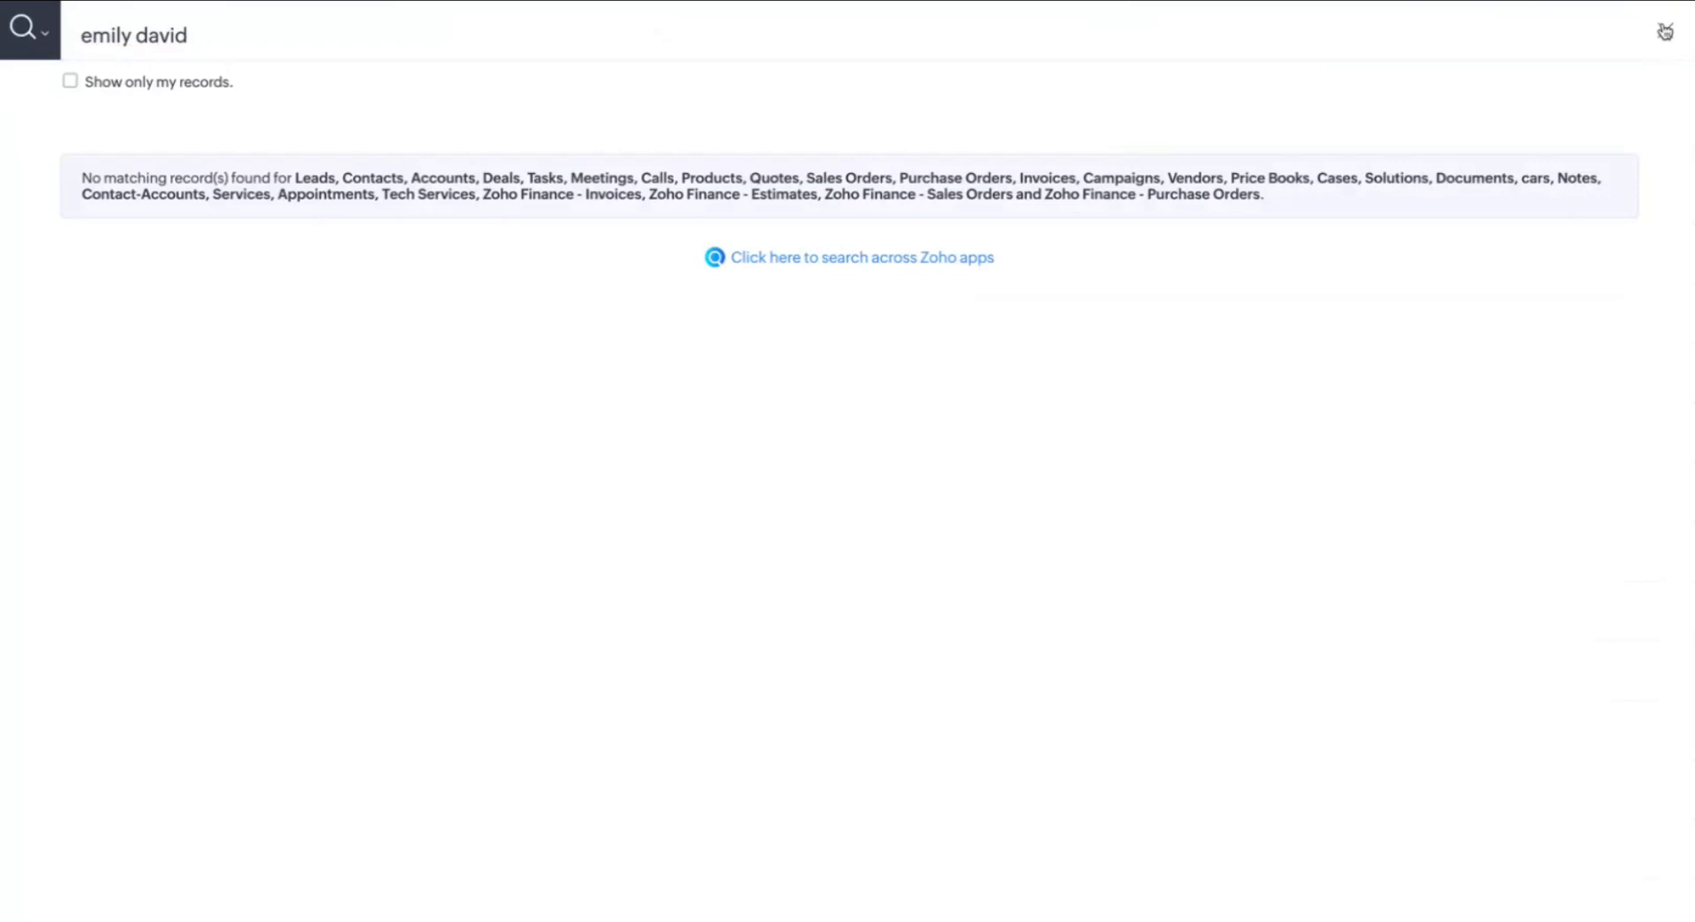
# Search again with a shortened name and open the matching CarePlus lead to check its owner
pyautogui.click(1369, 27)
pyautogui.write('w')
pyautogui.press('BackSpace')
pyautogui.write('emily d')
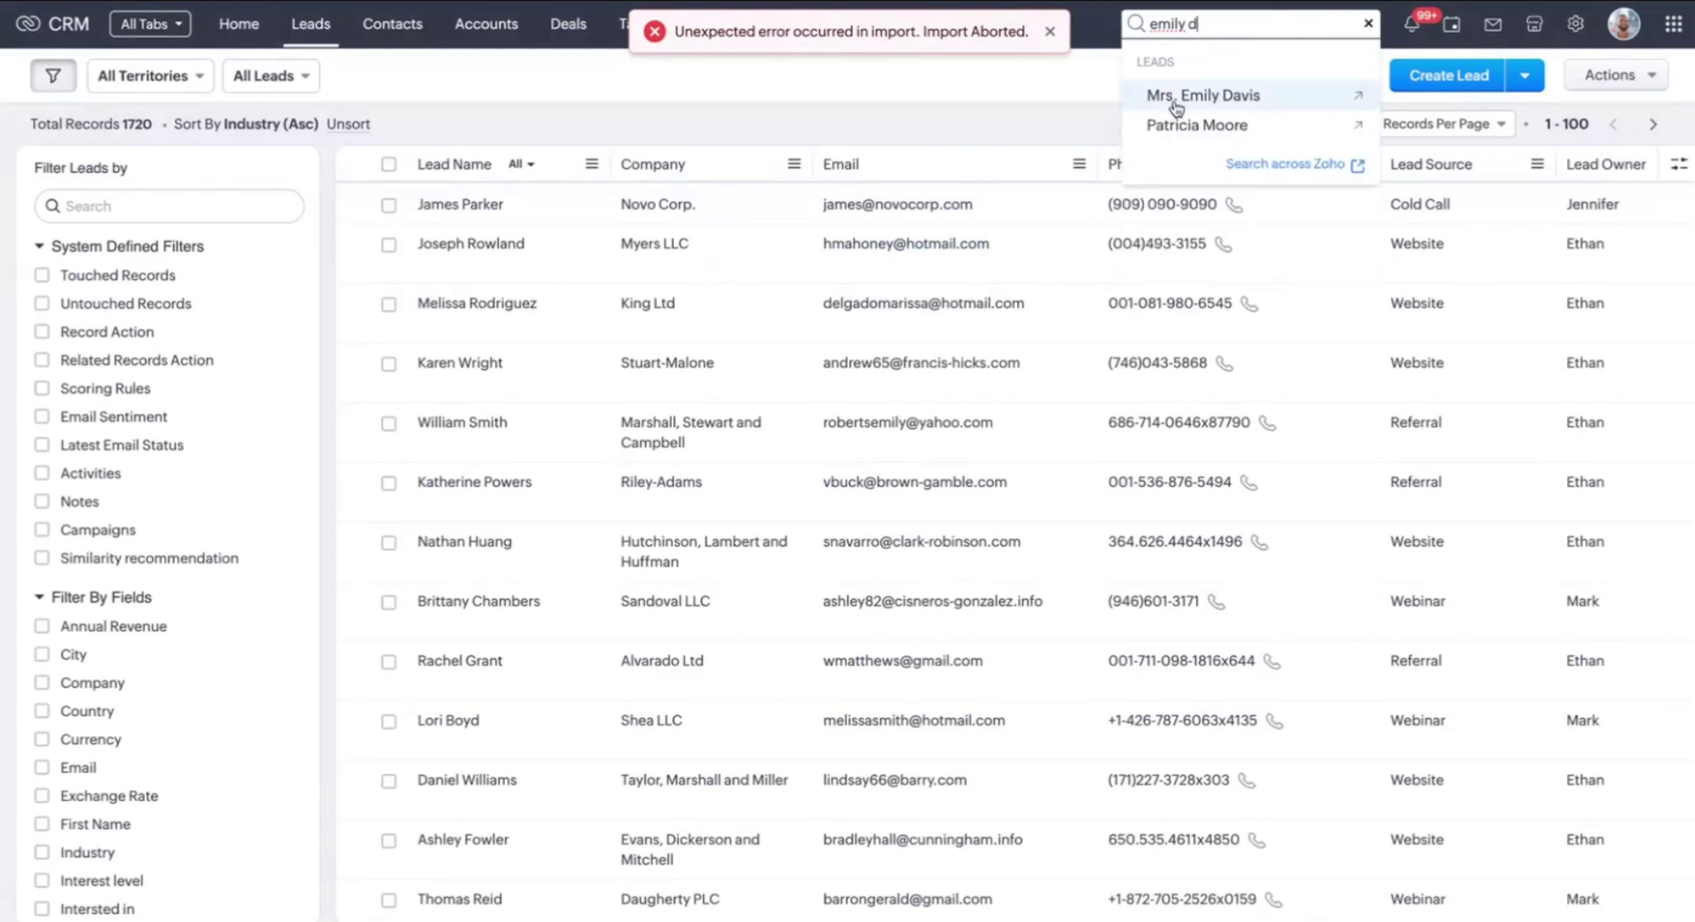
pyautogui.click(1175, 108)
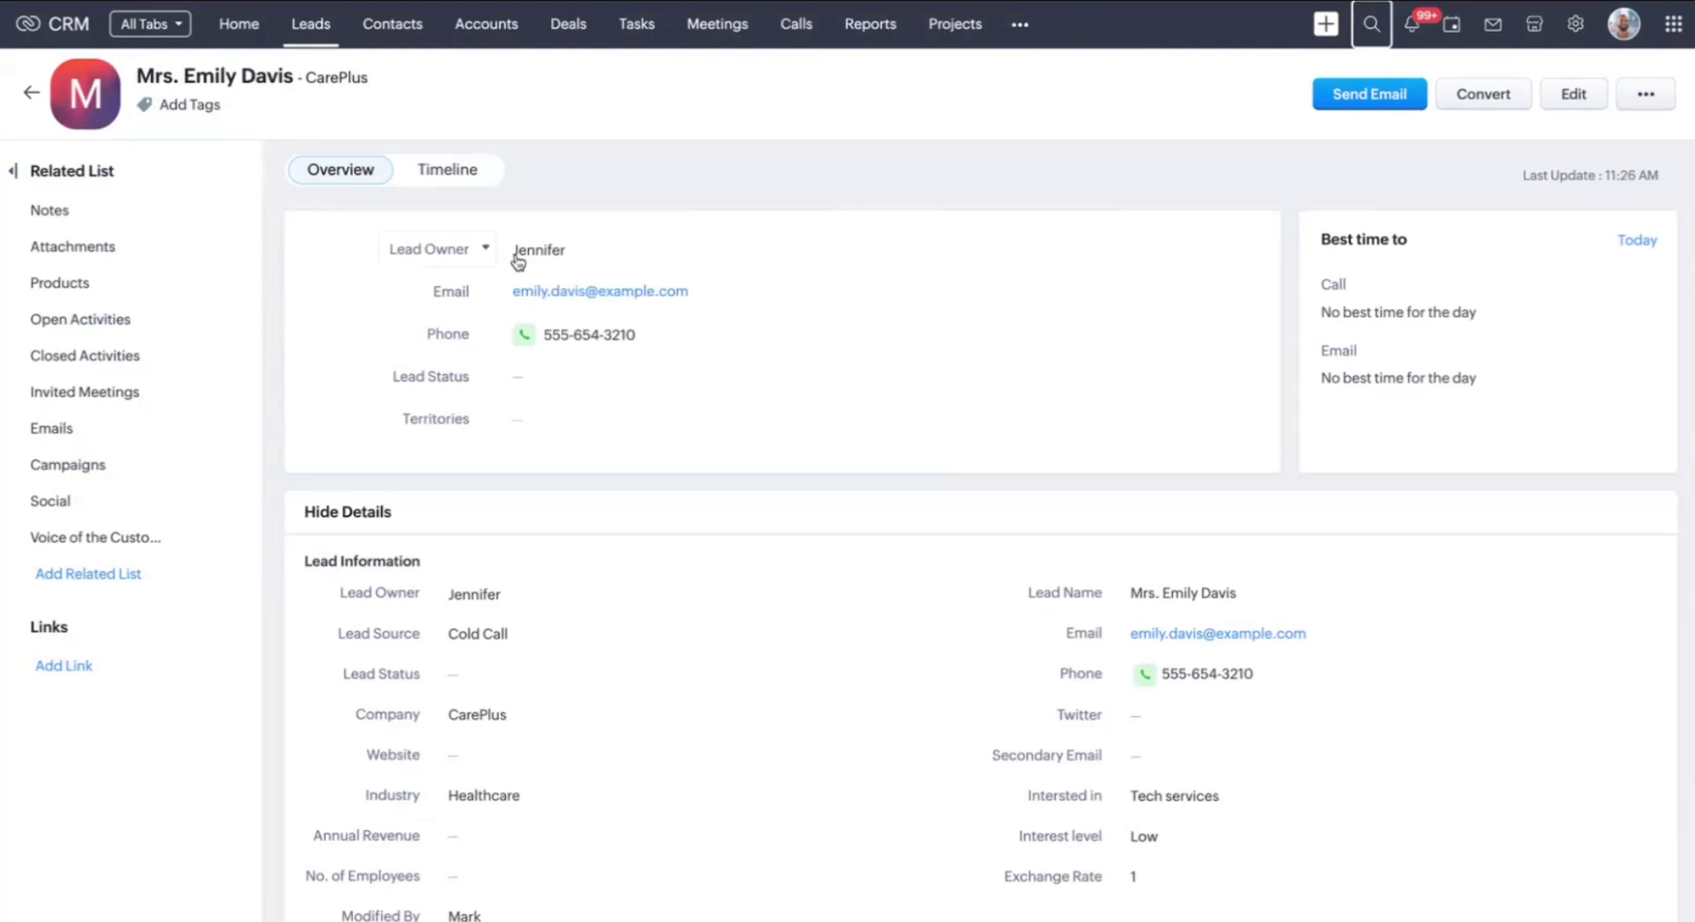
pyautogui.moveTo(573, 250)
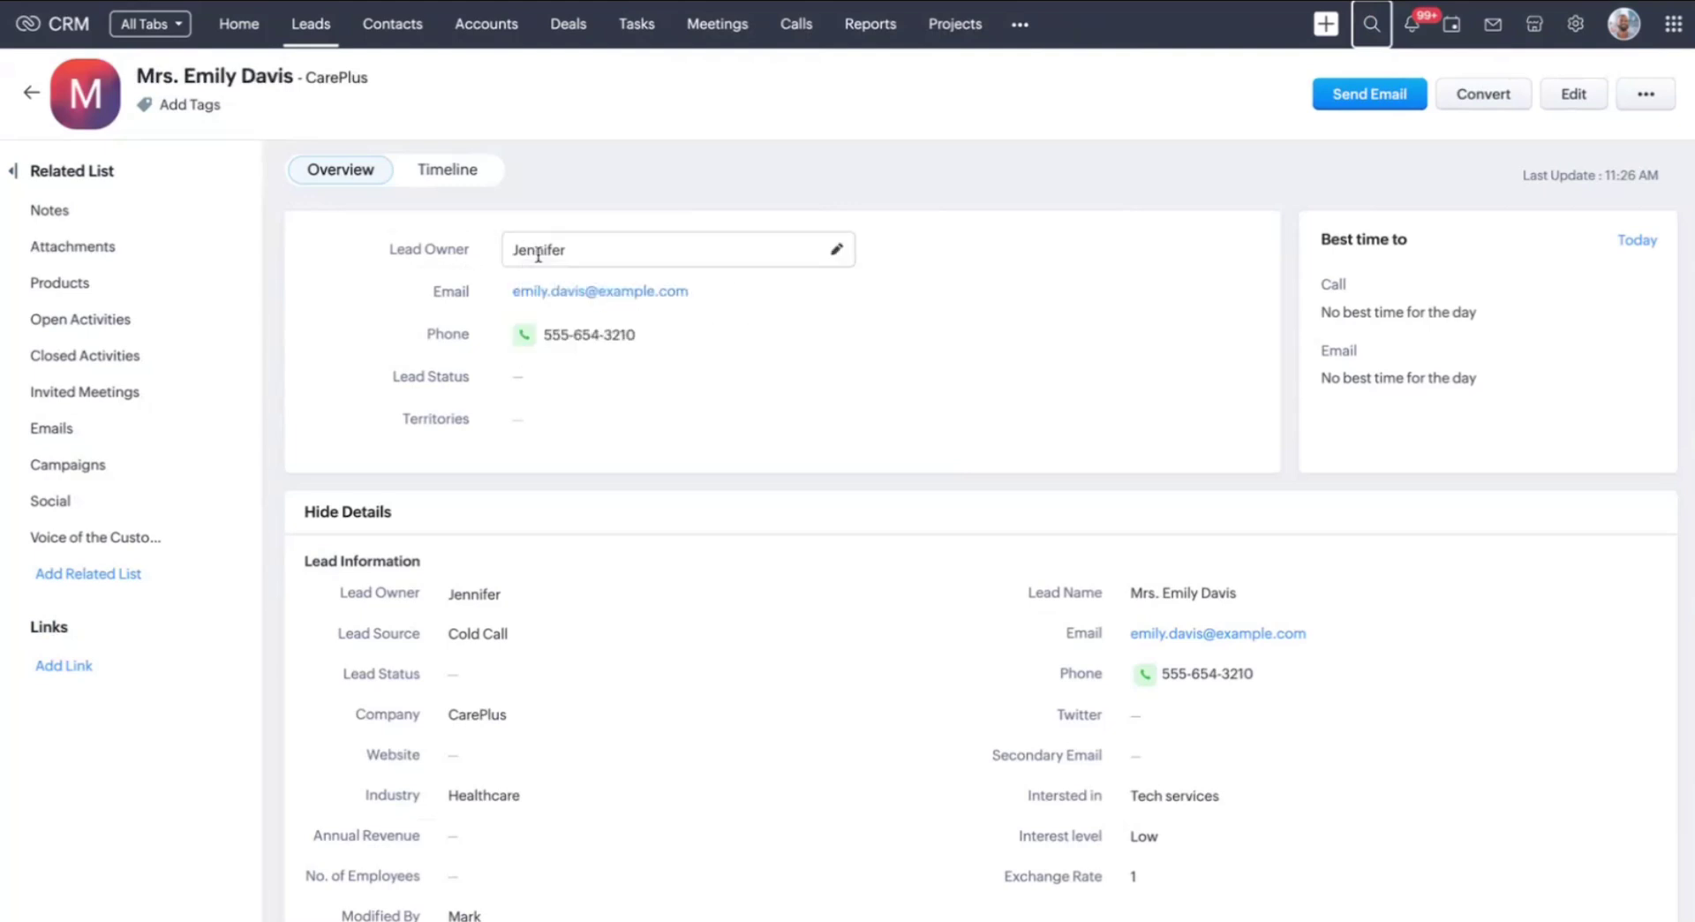
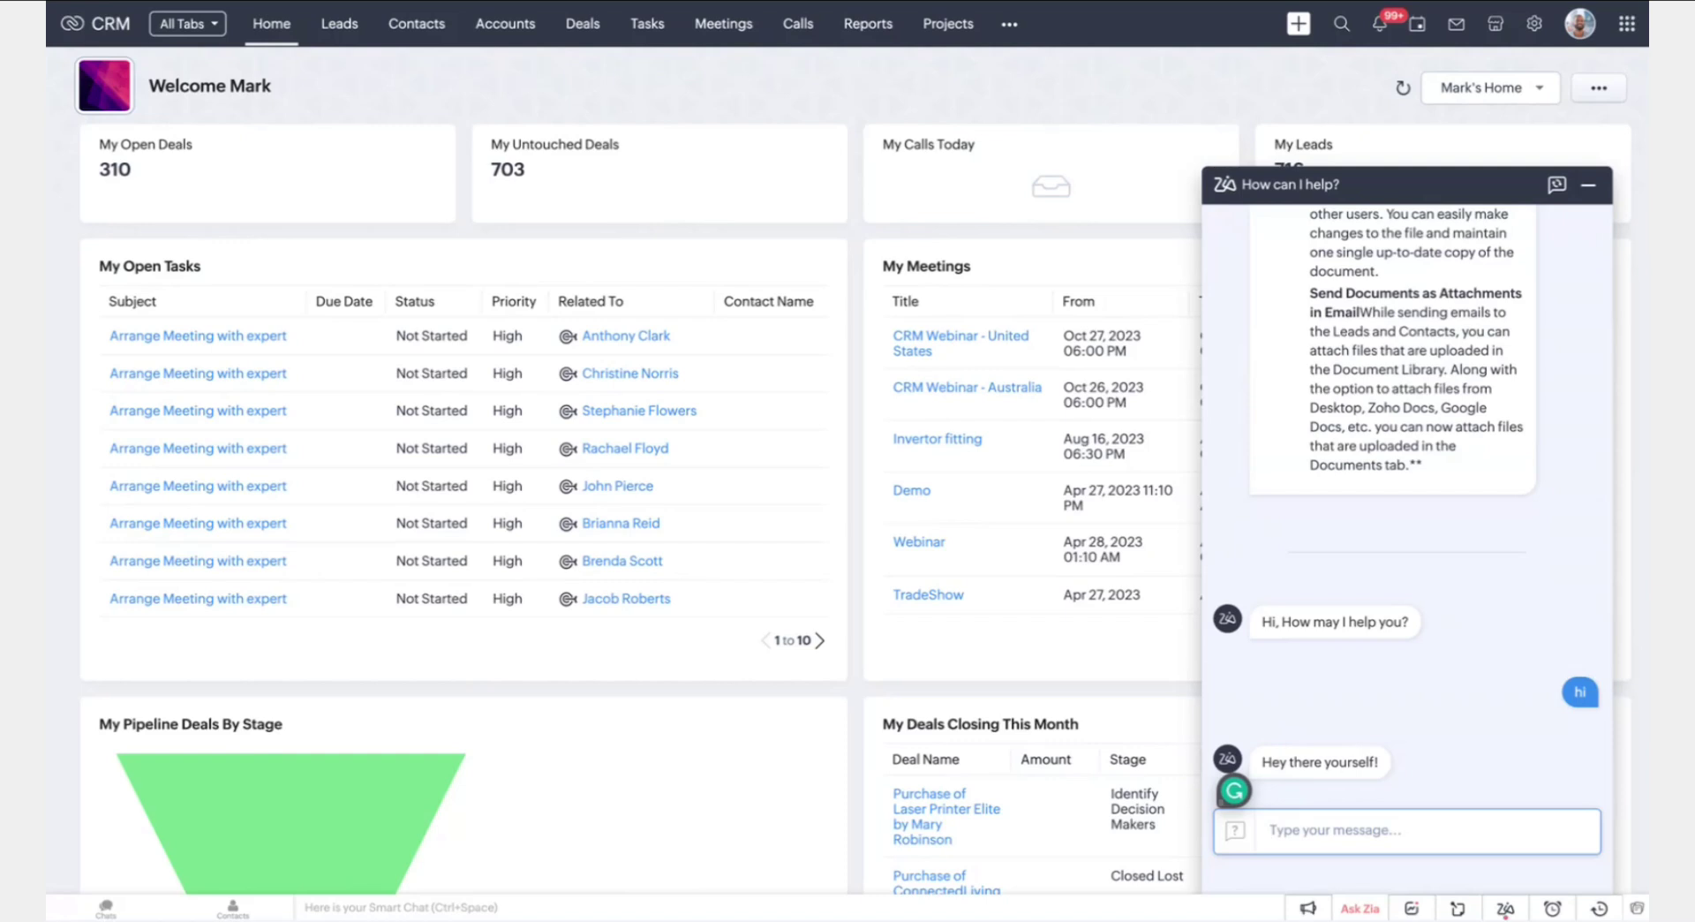
pyautogui.write('Show me total deal amount')
# Ask Zia for the total deal amount, then for this quarter's deal stages
pyautogui.press('Return')
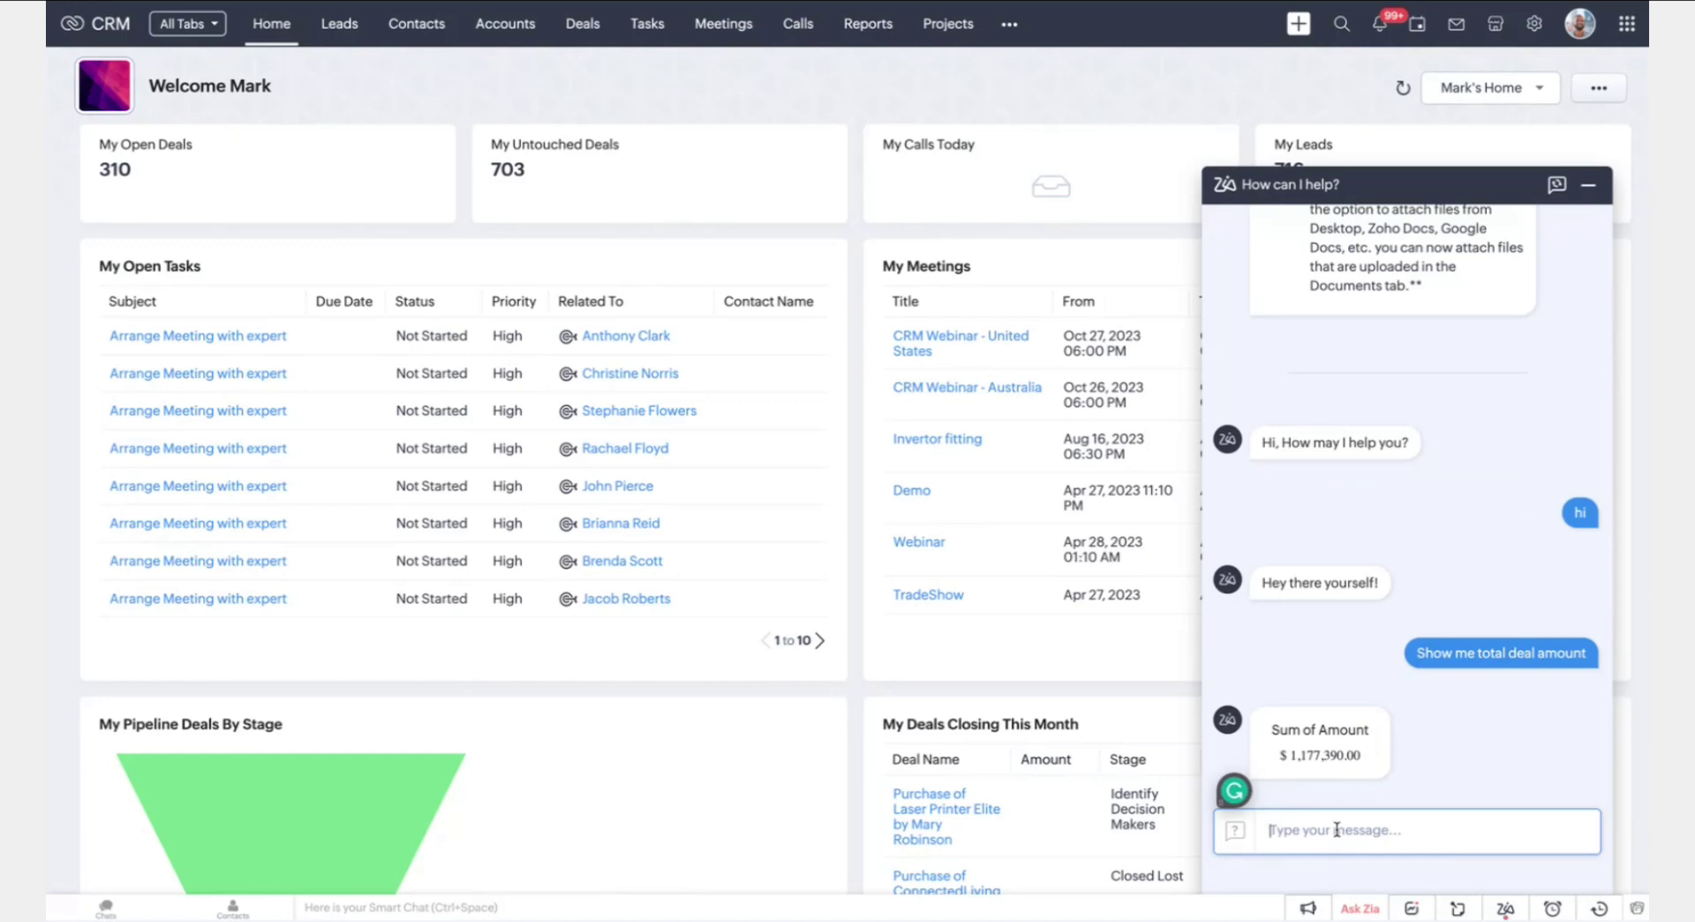
pyautogui.write('S')
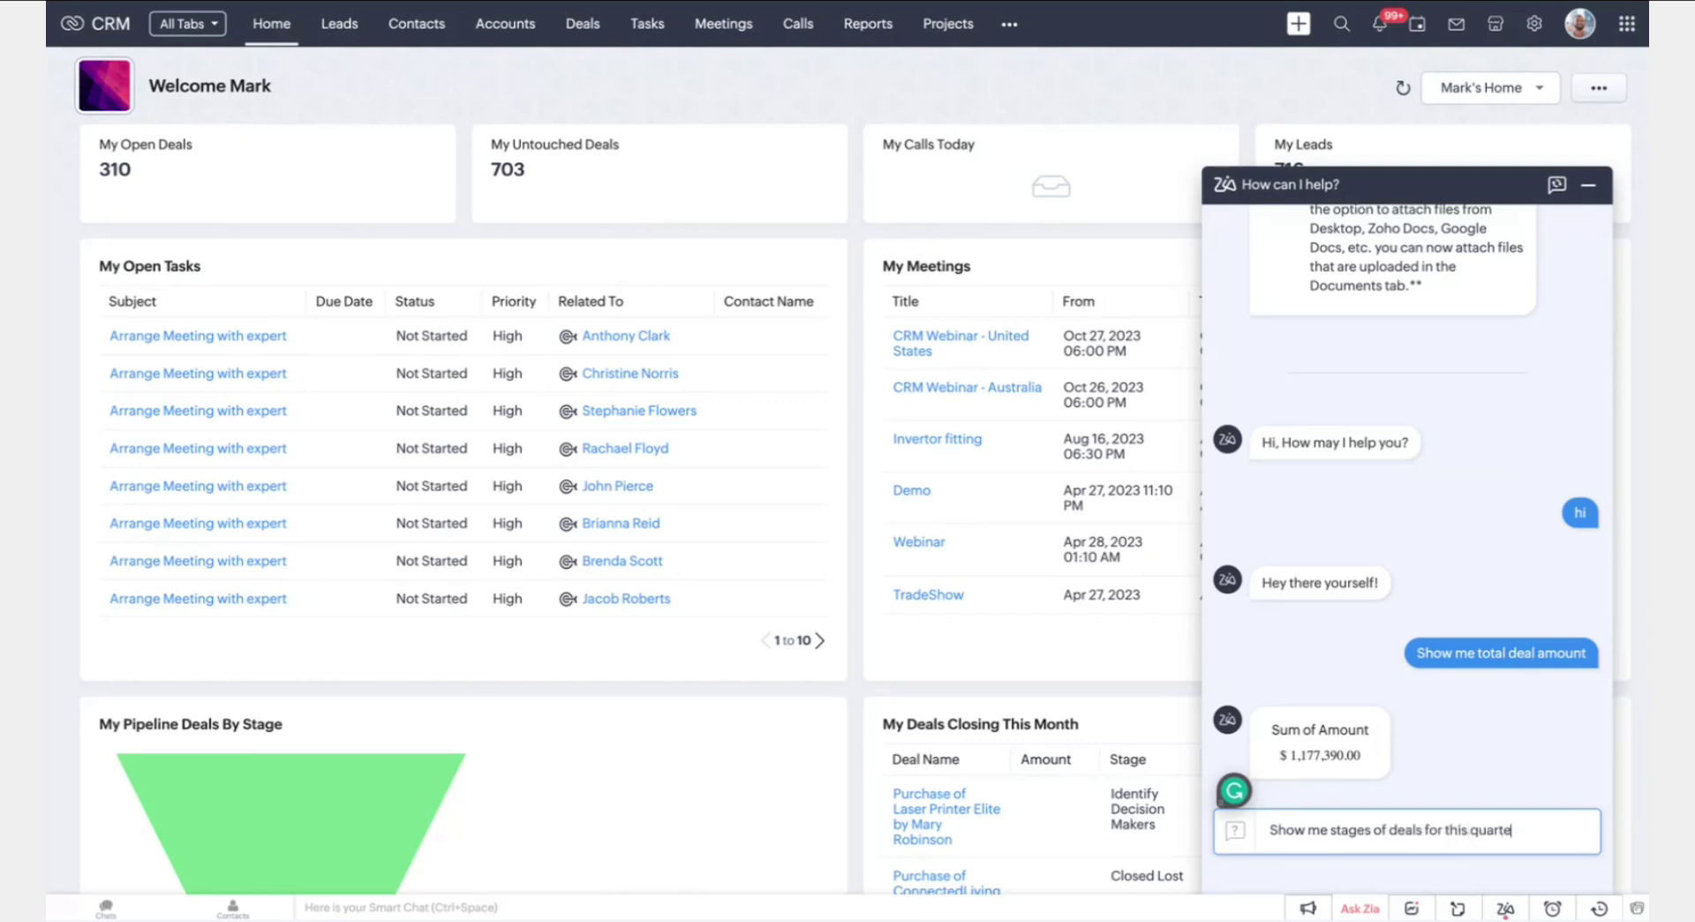
pyautogui.press('Return')
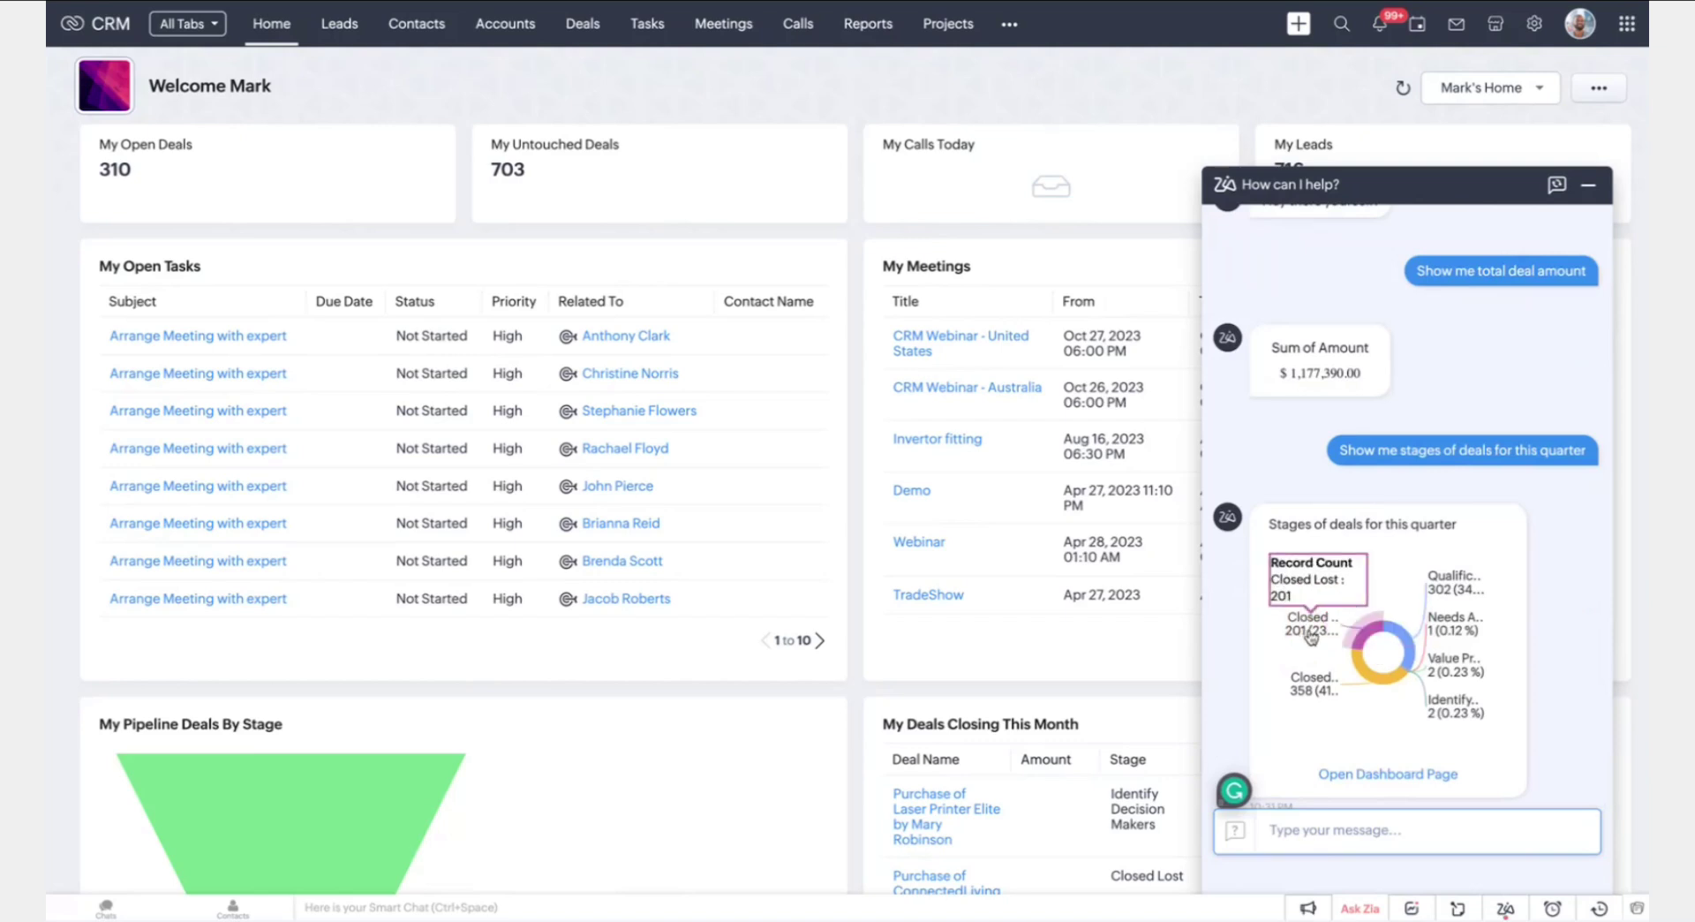
# Review the deal stages donut chart enlarged: 358 Closed Won, 302 Qualification, 201 Closed Lost
pyautogui.moveTo(1329, 697)
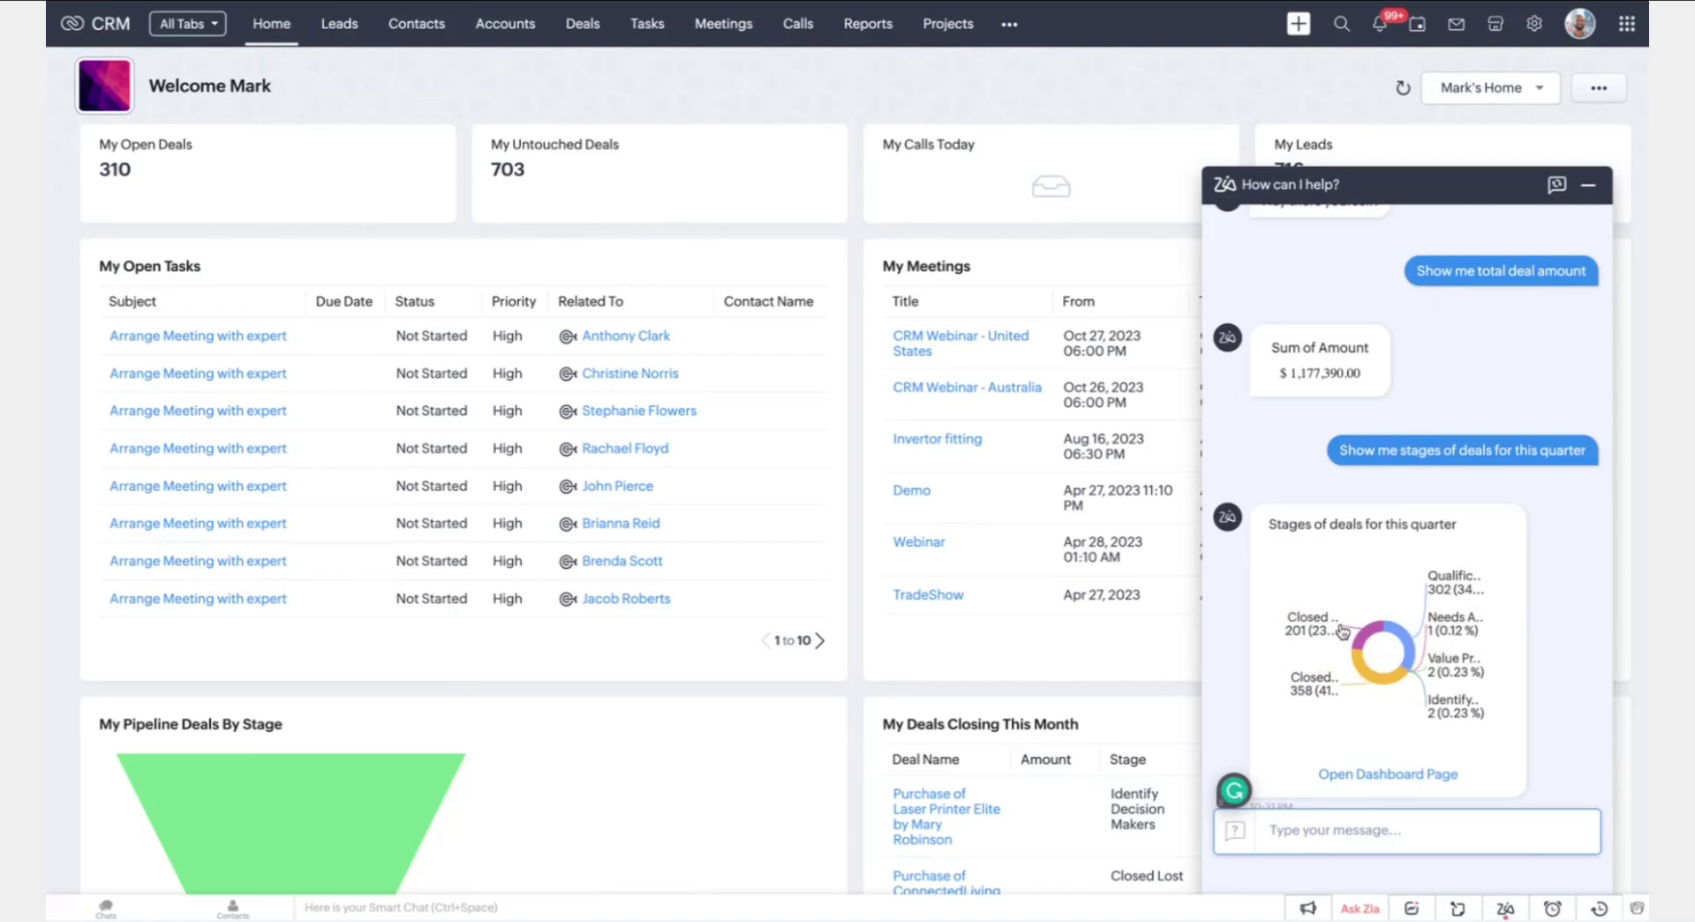
pyautogui.click(1382, 654)
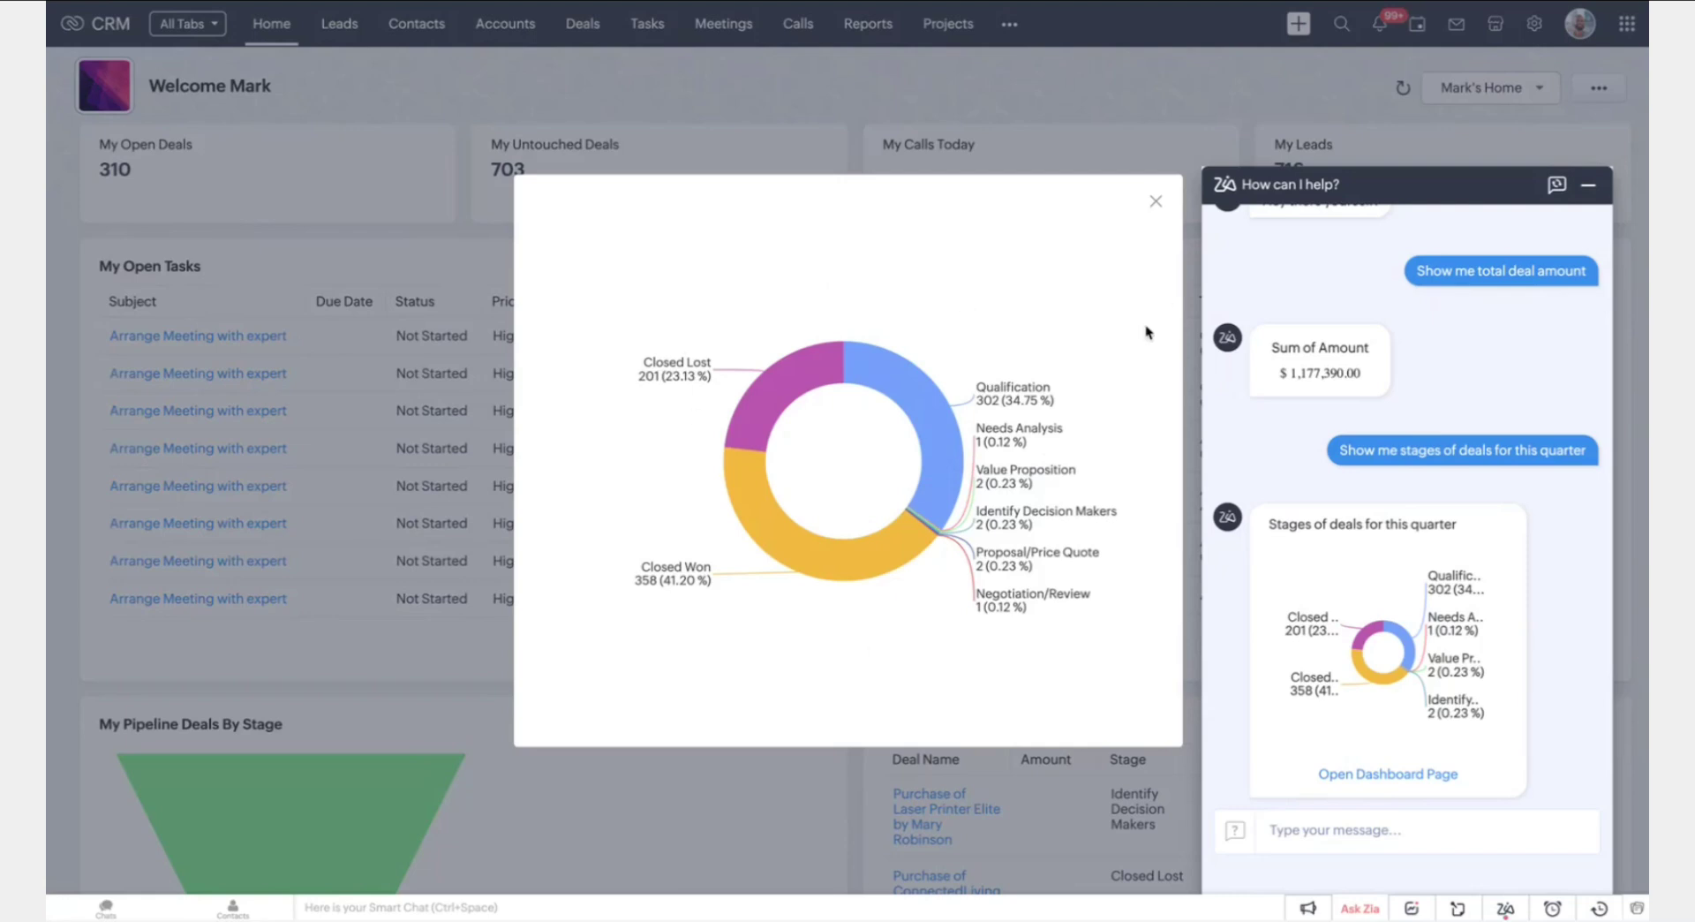
pyautogui.click(1156, 201)
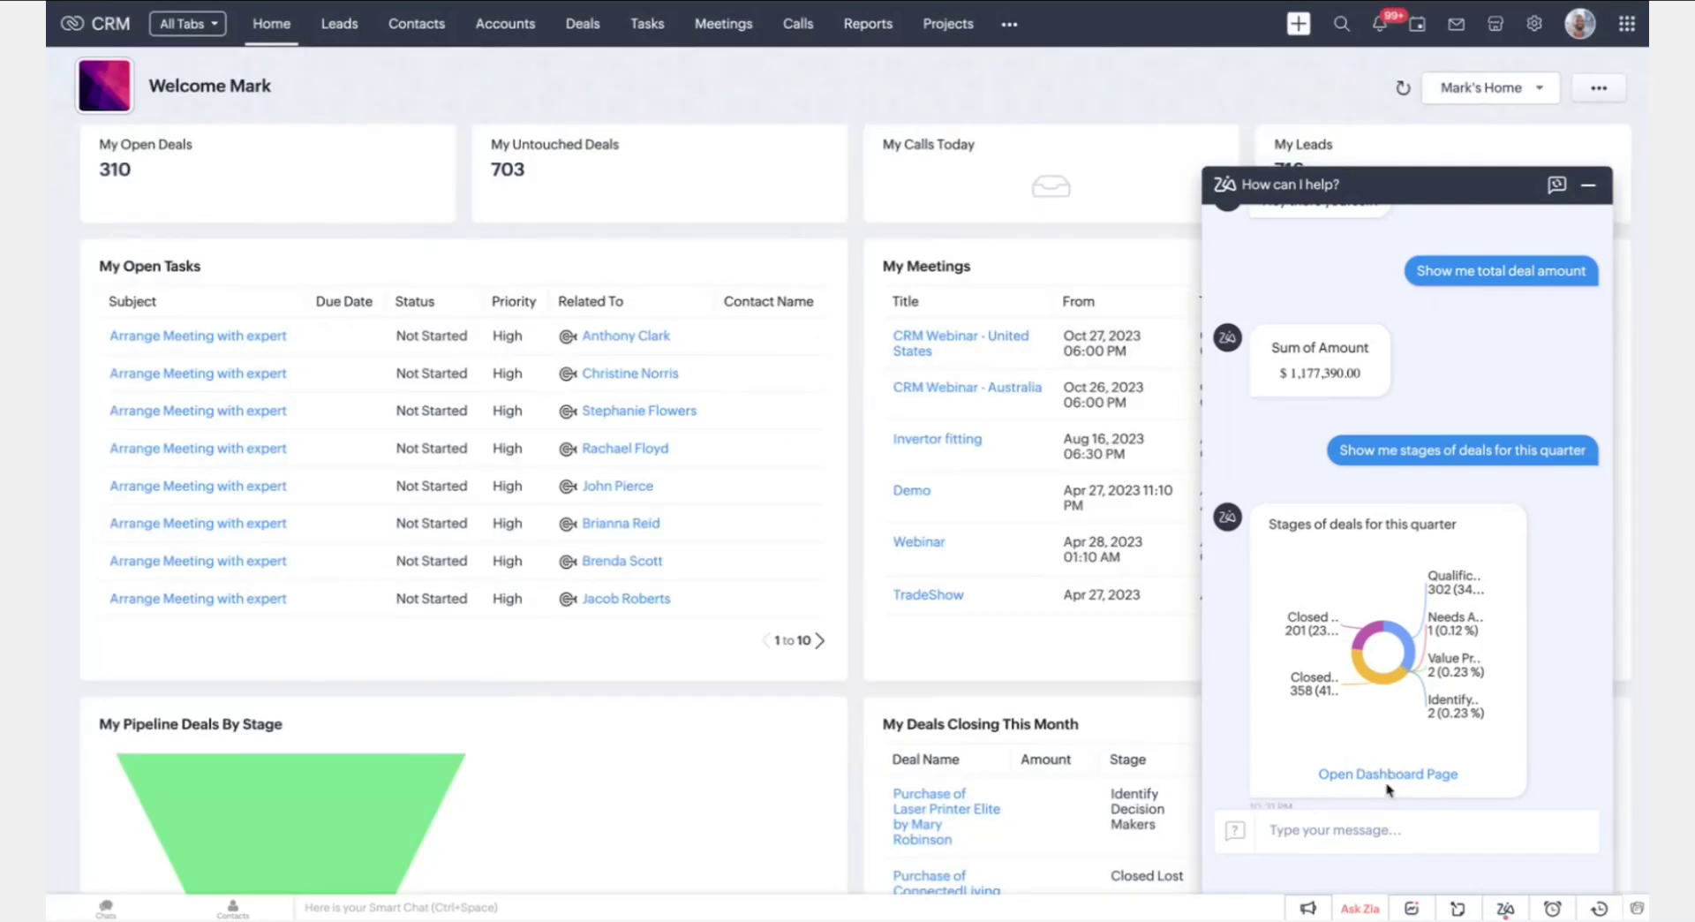
pyautogui.click(1368, 829)
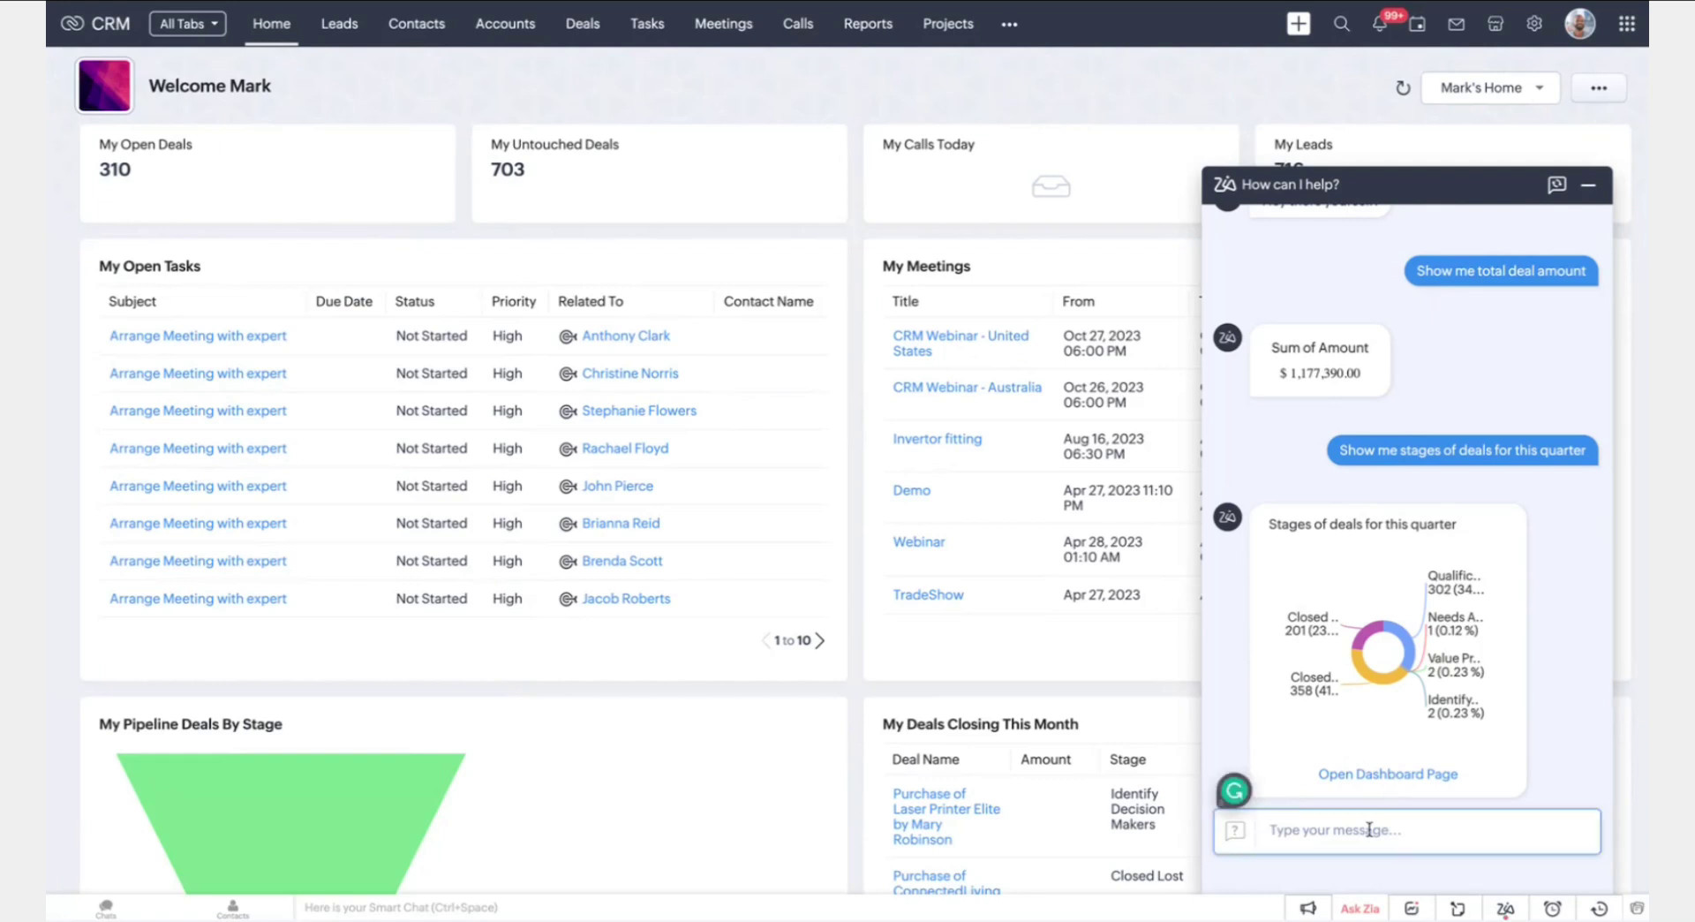
# Ask Zia for amount by stage and view the bar chart enlarged (Closed Won $475,390)
pyautogui.write('show me the abount by stag')
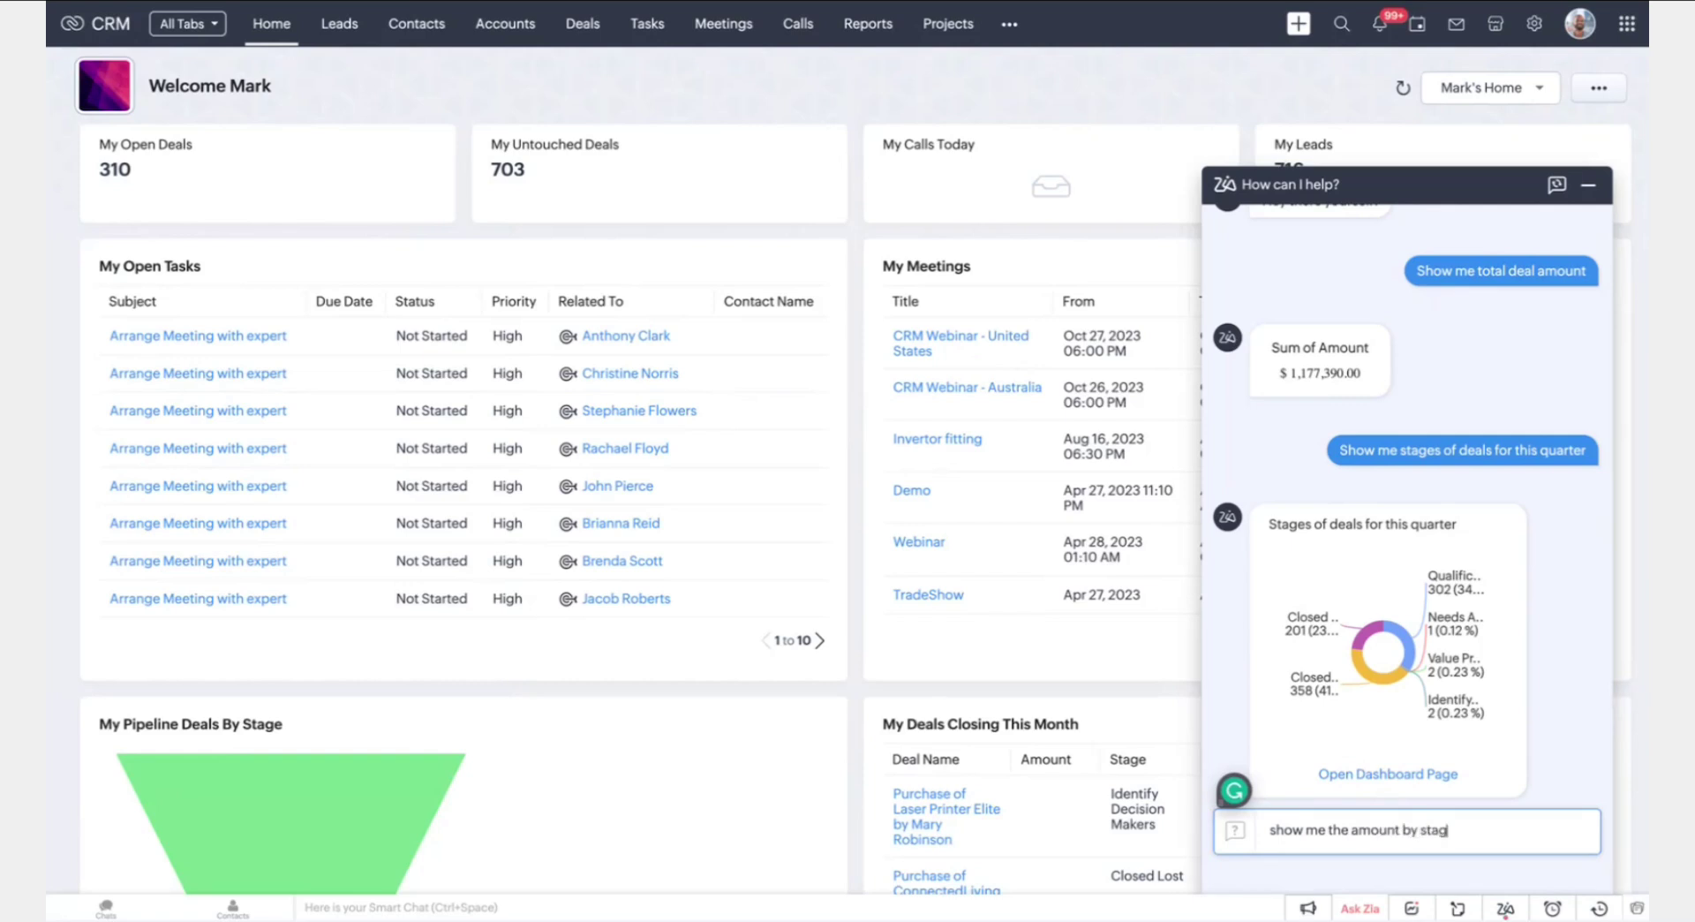
pyautogui.write('e')
pyautogui.press('Return')
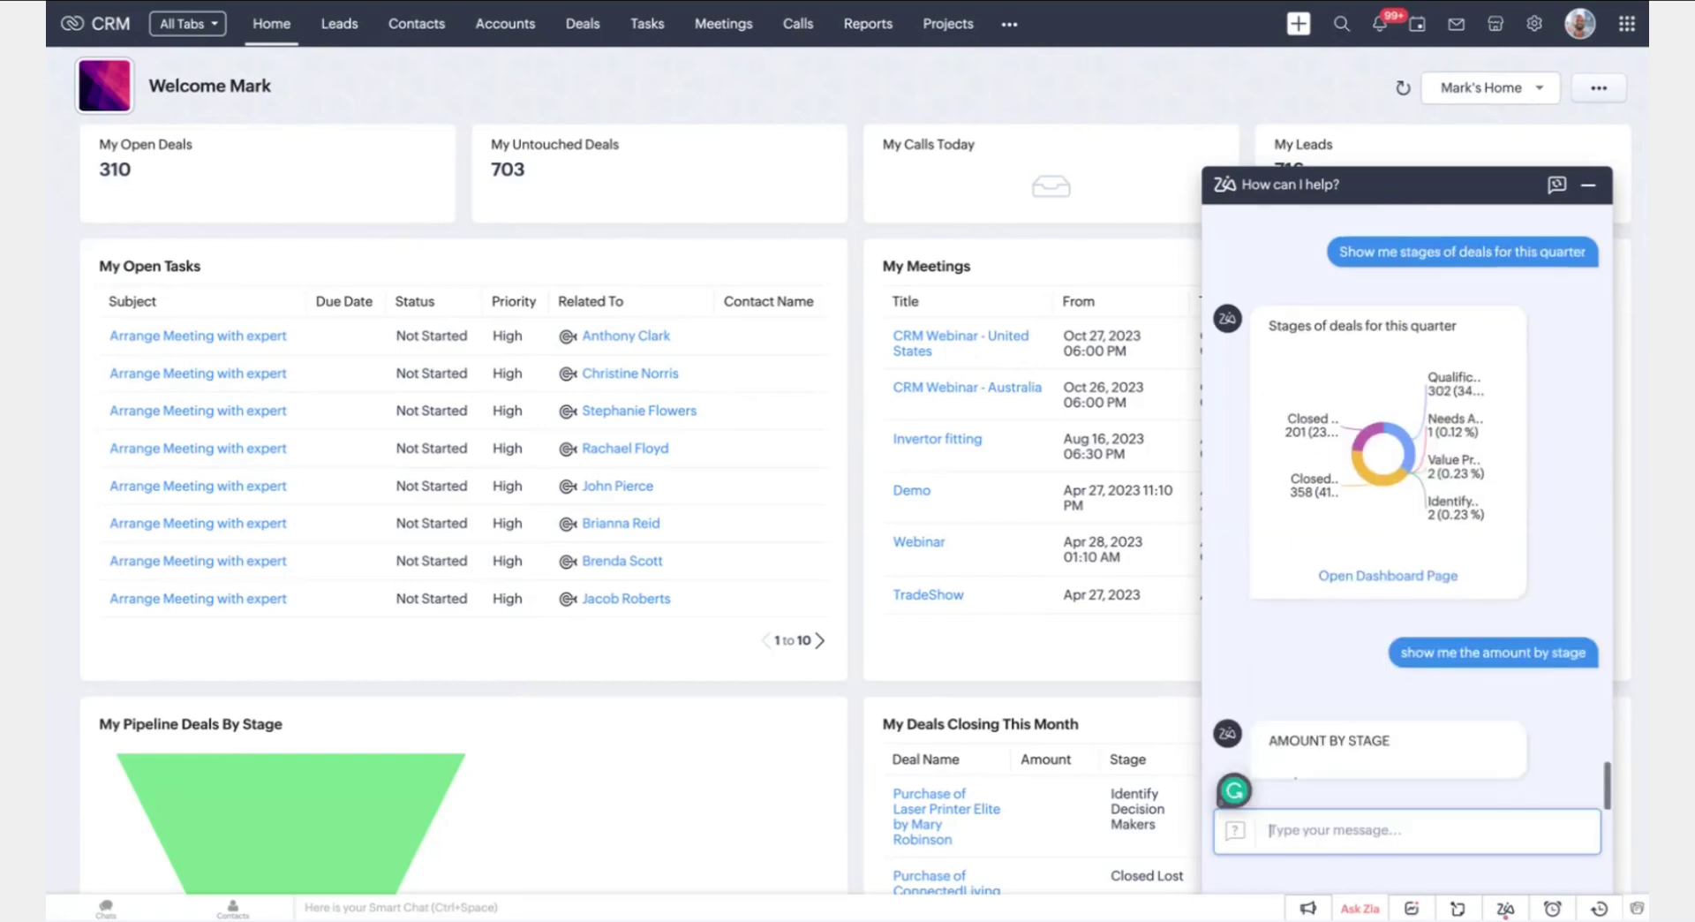
pyautogui.click(1430, 719)
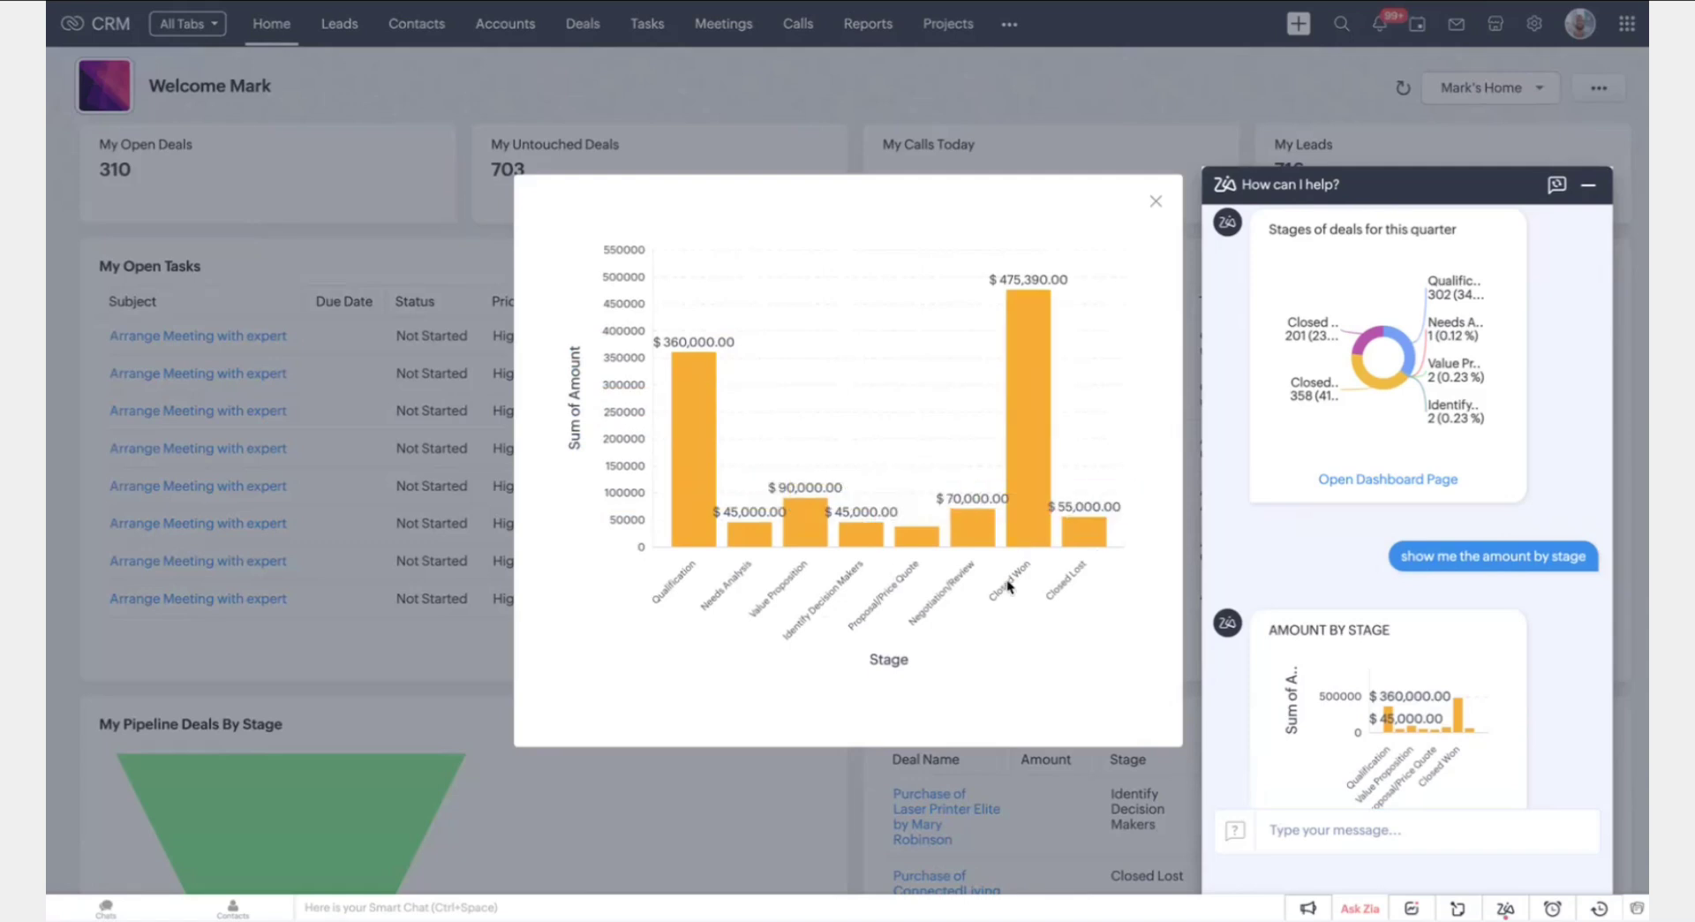
pyautogui.click(1156, 201)
pyautogui.scroll(-2, 1412, 662)
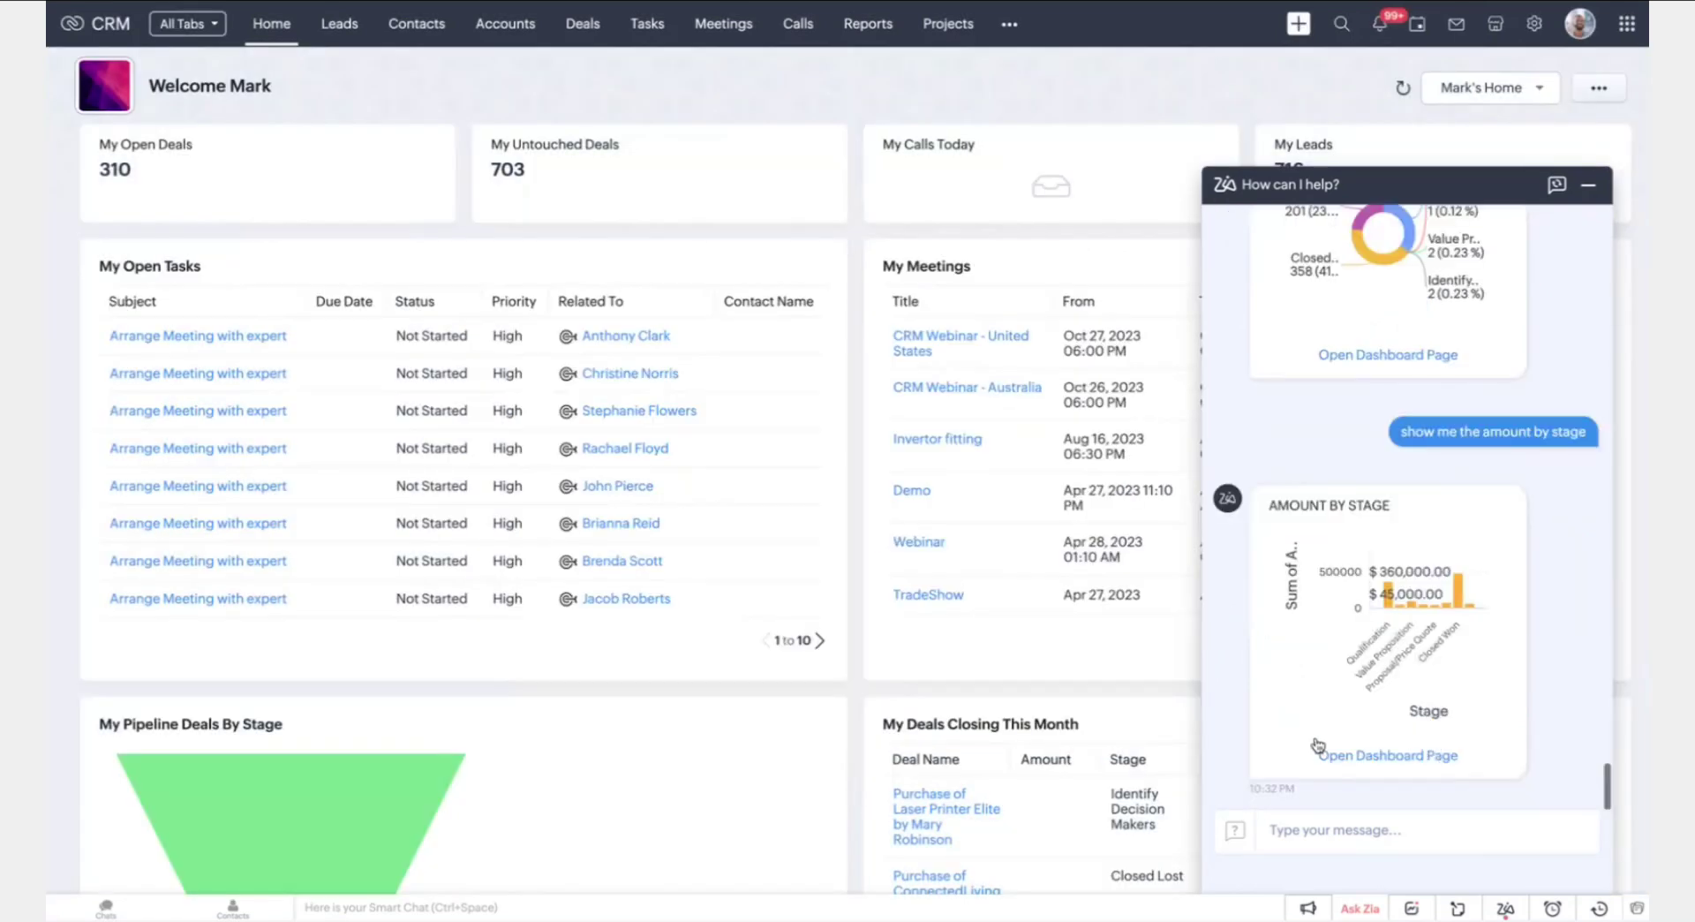
pyautogui.click(1410, 827)
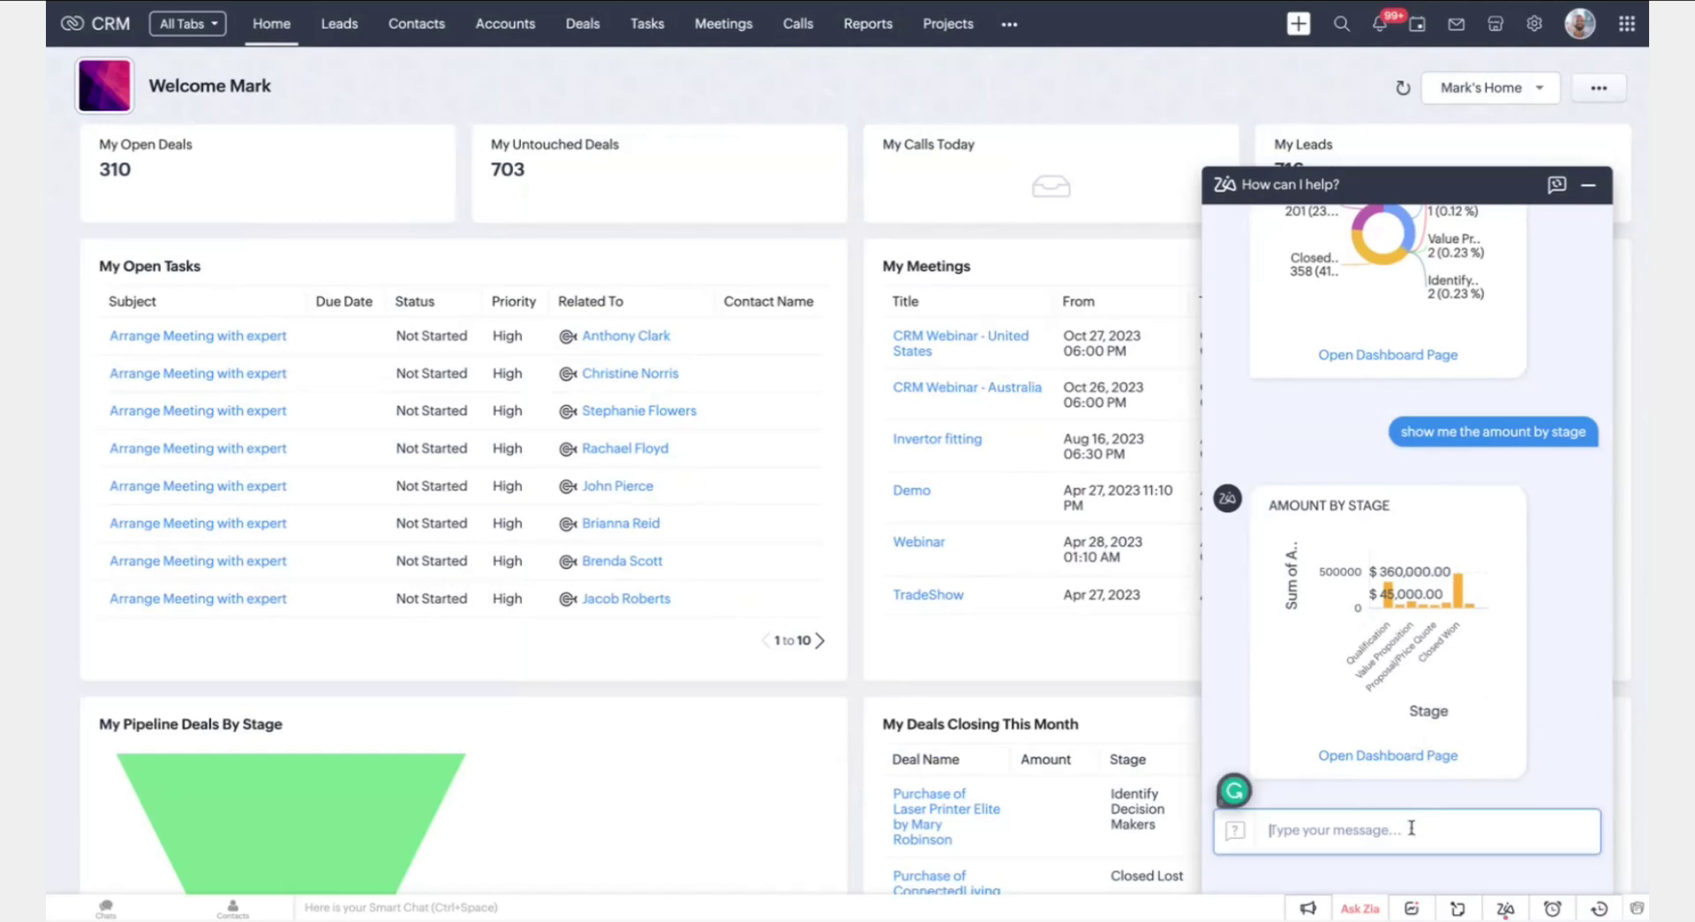
# Ask Zia for revenue by users and view it enlarged: $335,390.00 and $140,000.00
pyautogui.write('Revenue by users')
pyautogui.press('Return')
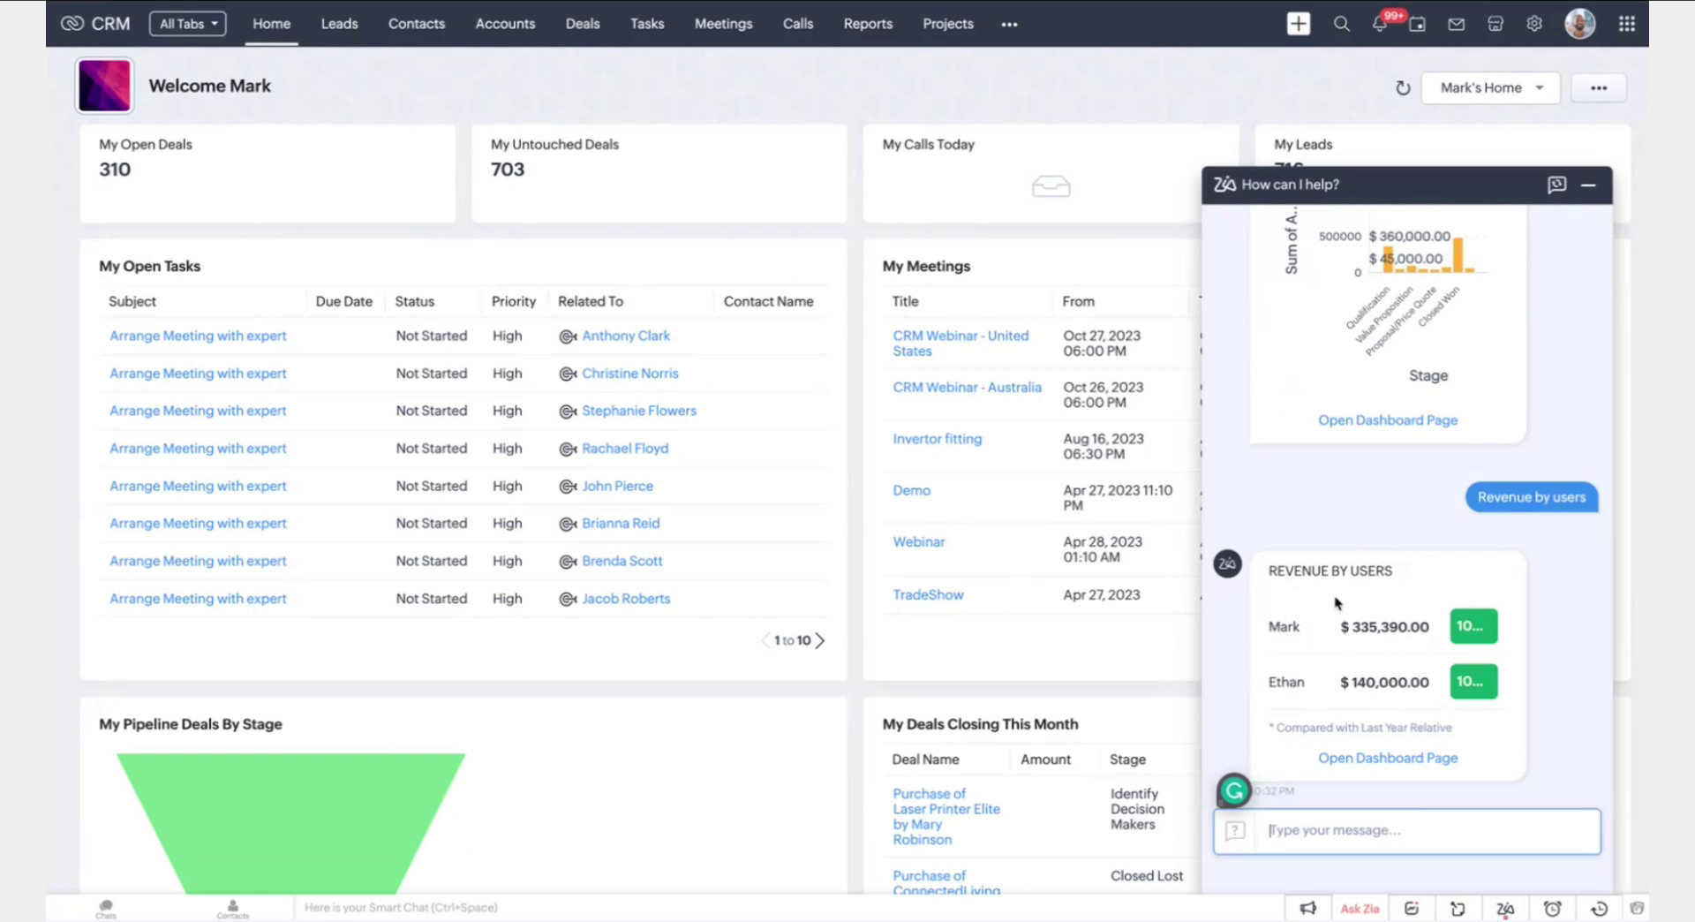
pyautogui.click(1383, 675)
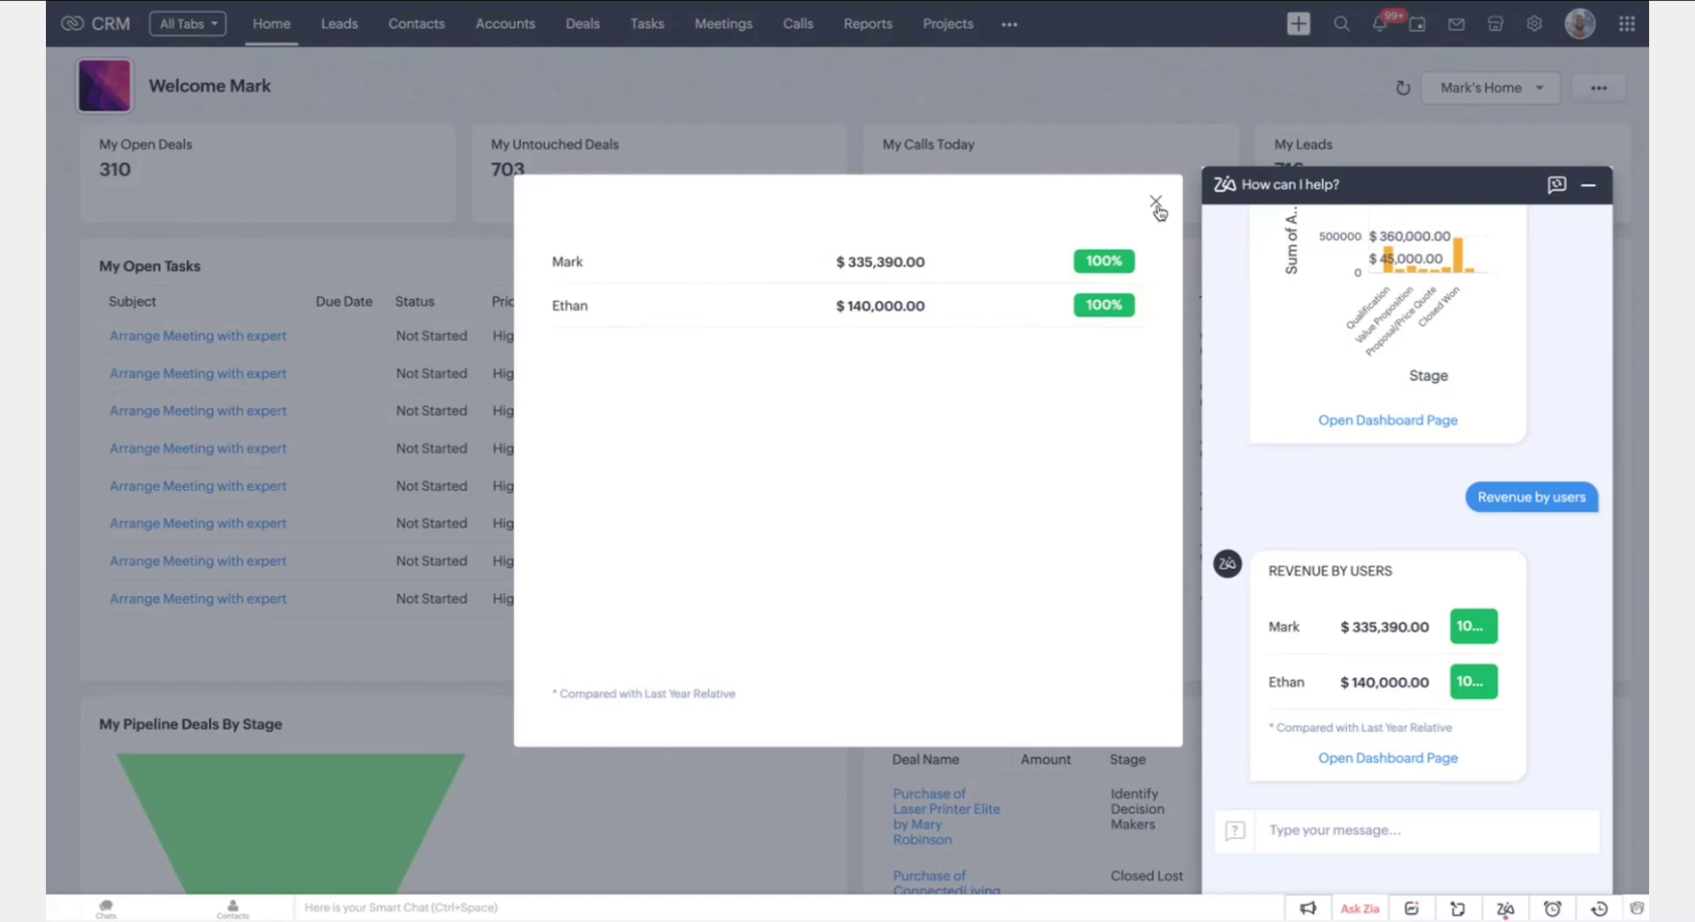
pyautogui.click(1156, 205)
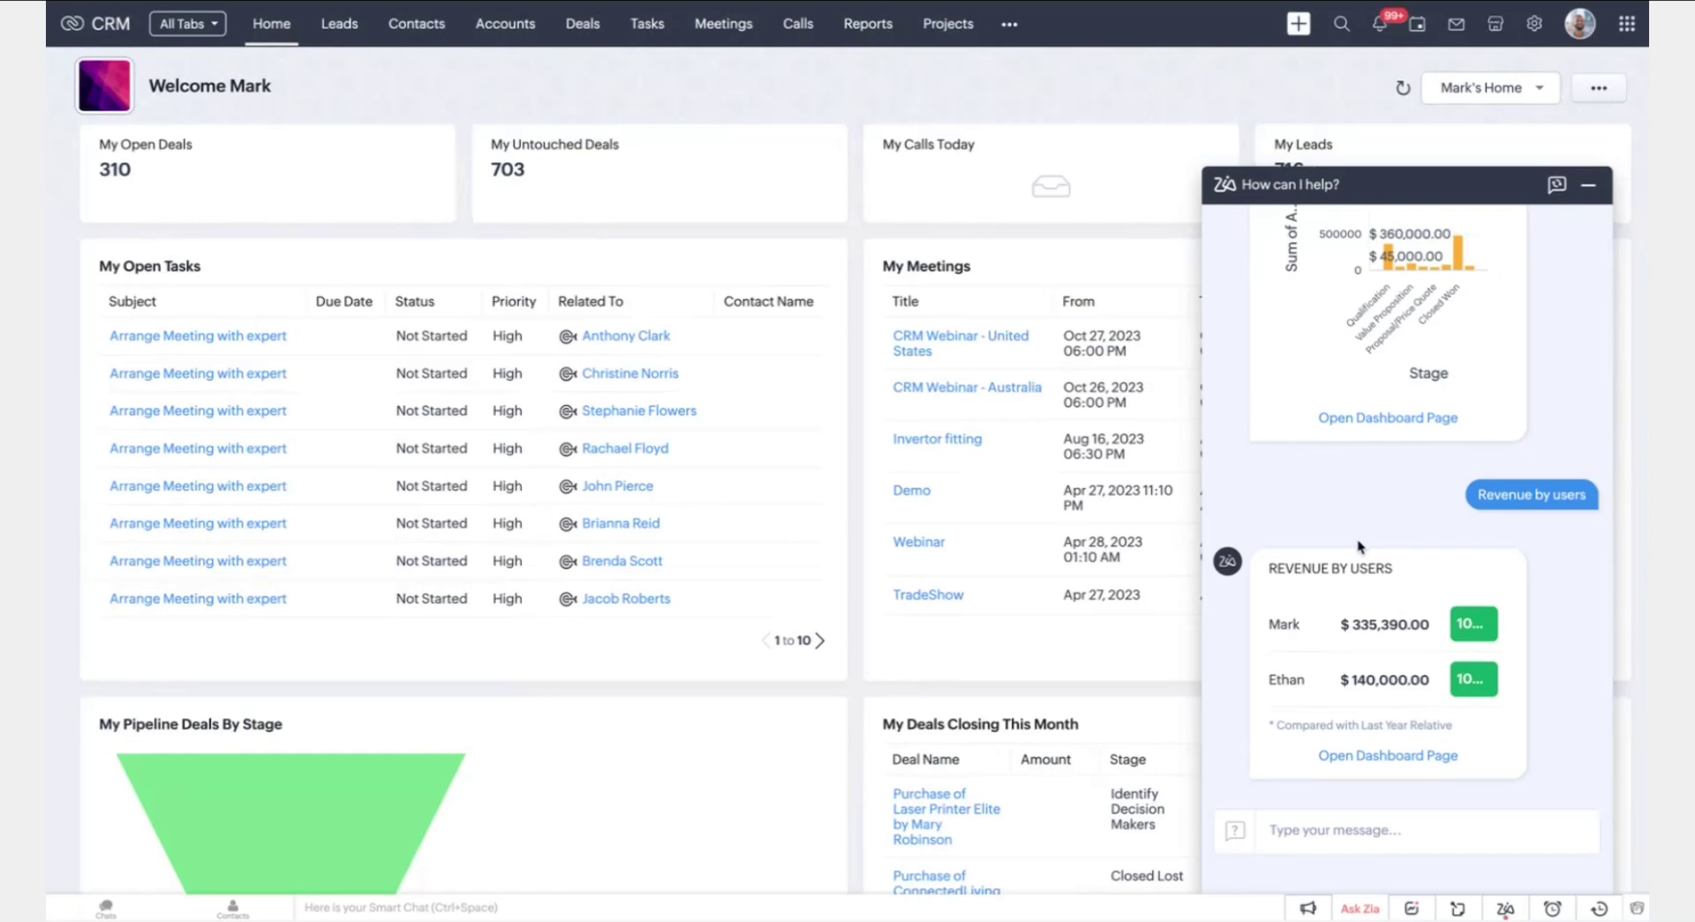
# Send Zia a 'create lead' request
pyautogui.click(1420, 829)
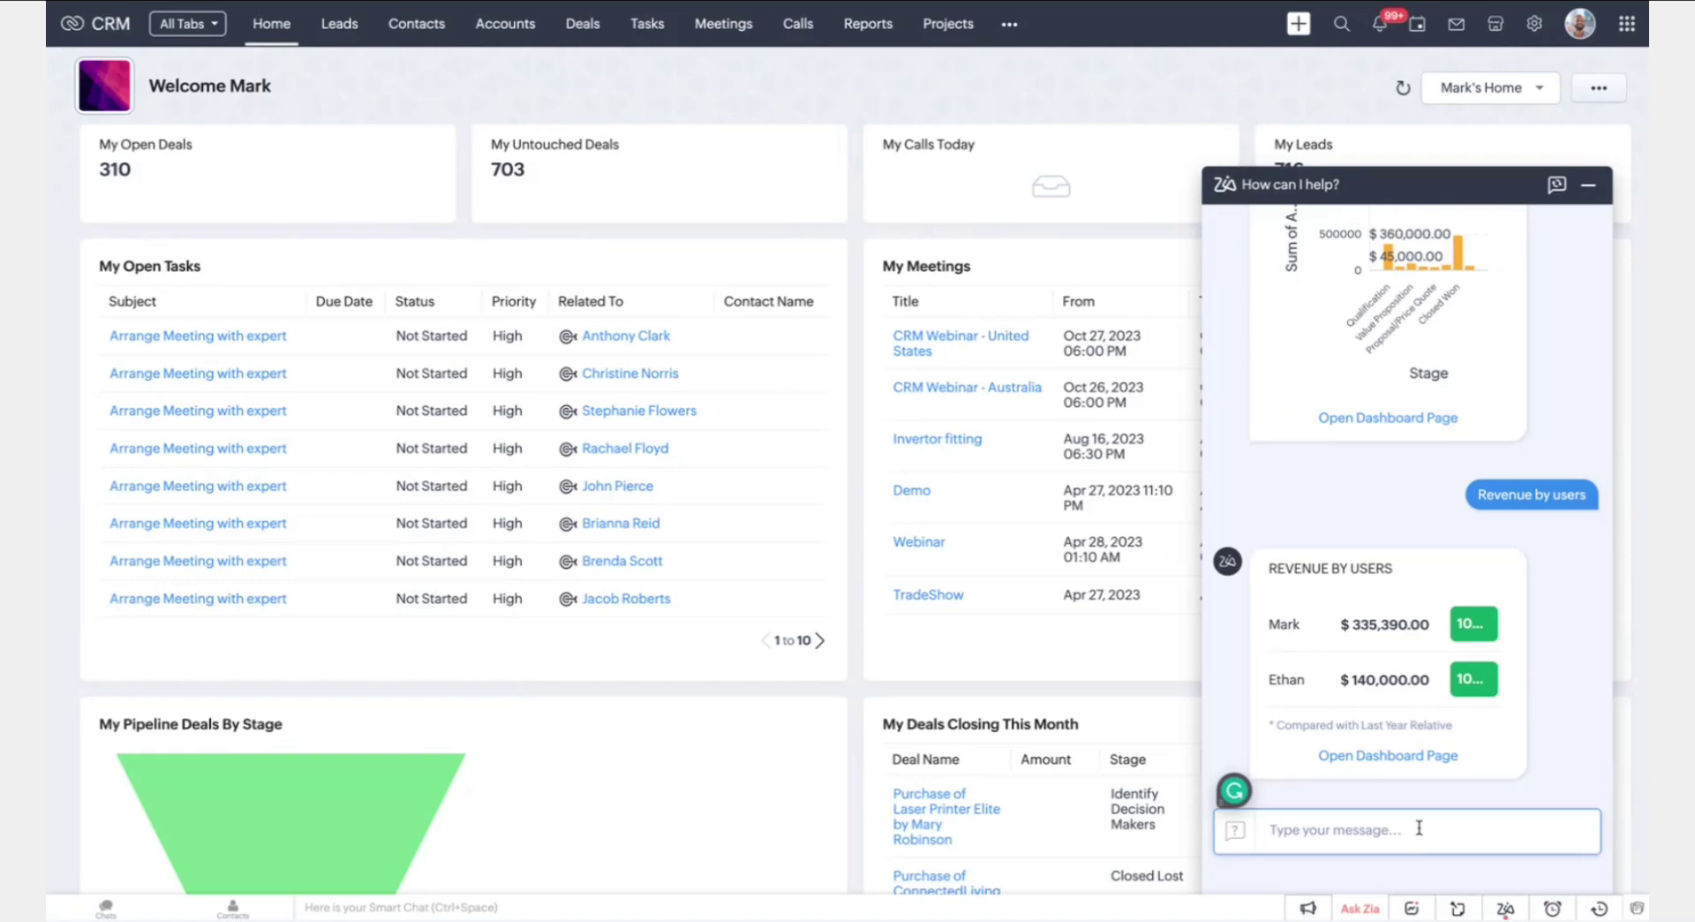
pyautogui.write('cea')
pyautogui.write('ate lead')
pyautogui.press('Return')
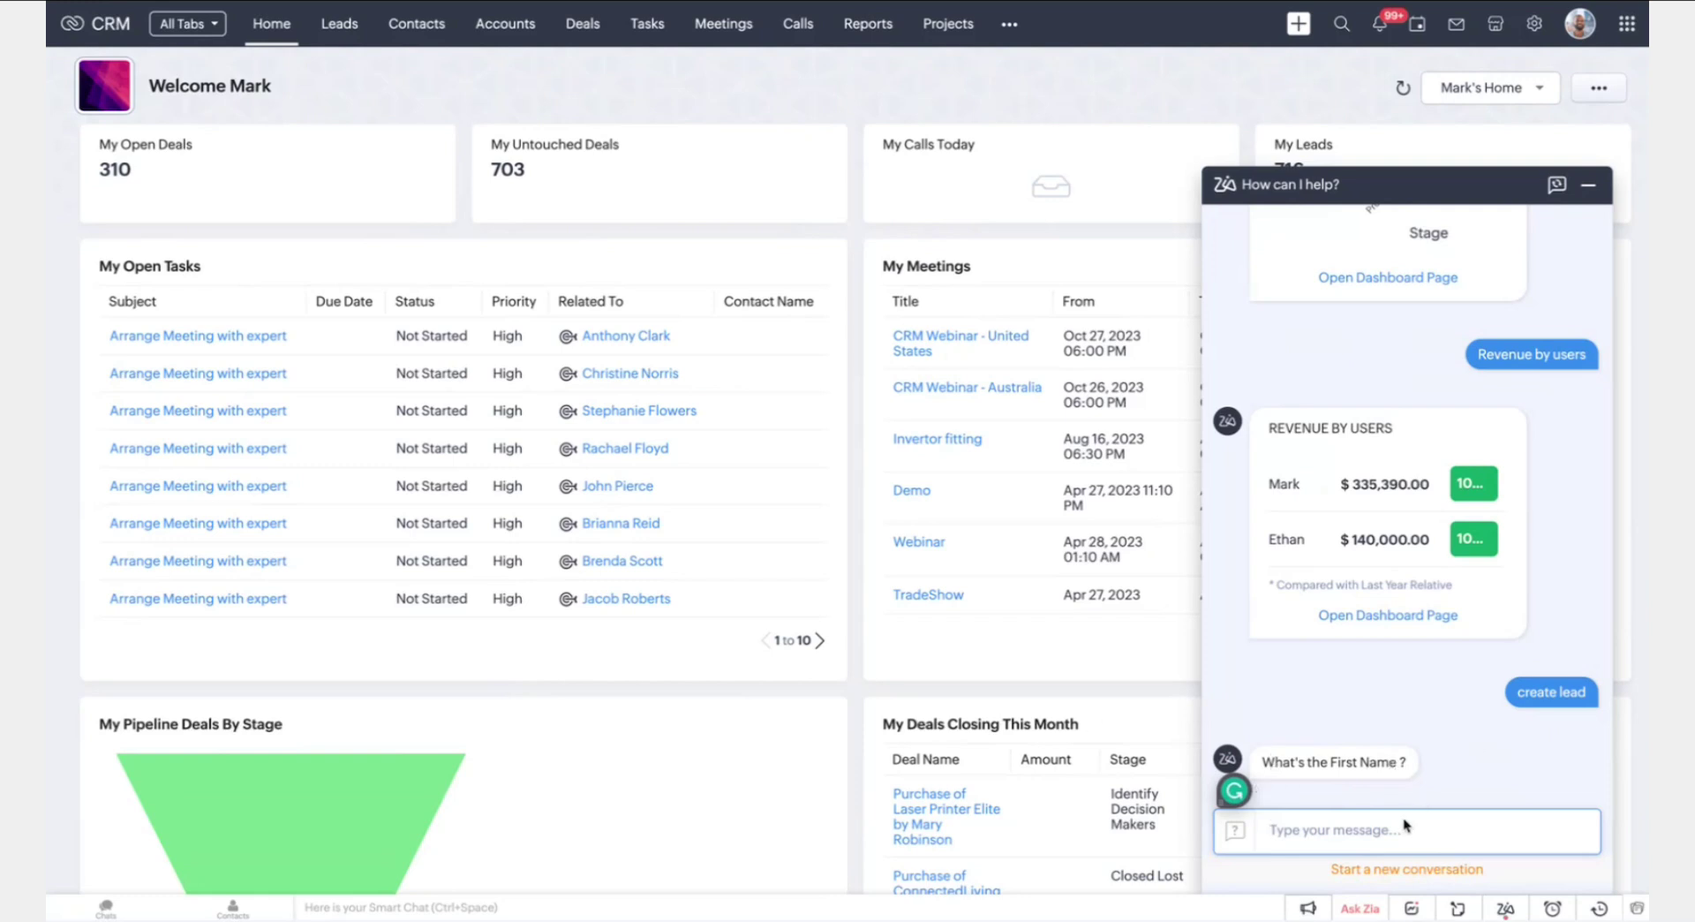
# Answer Zia's prompts with the lead's first name, last name, e-mail, company and phone
pyautogui.click(1273, 830)
pyautogui.press('Return')
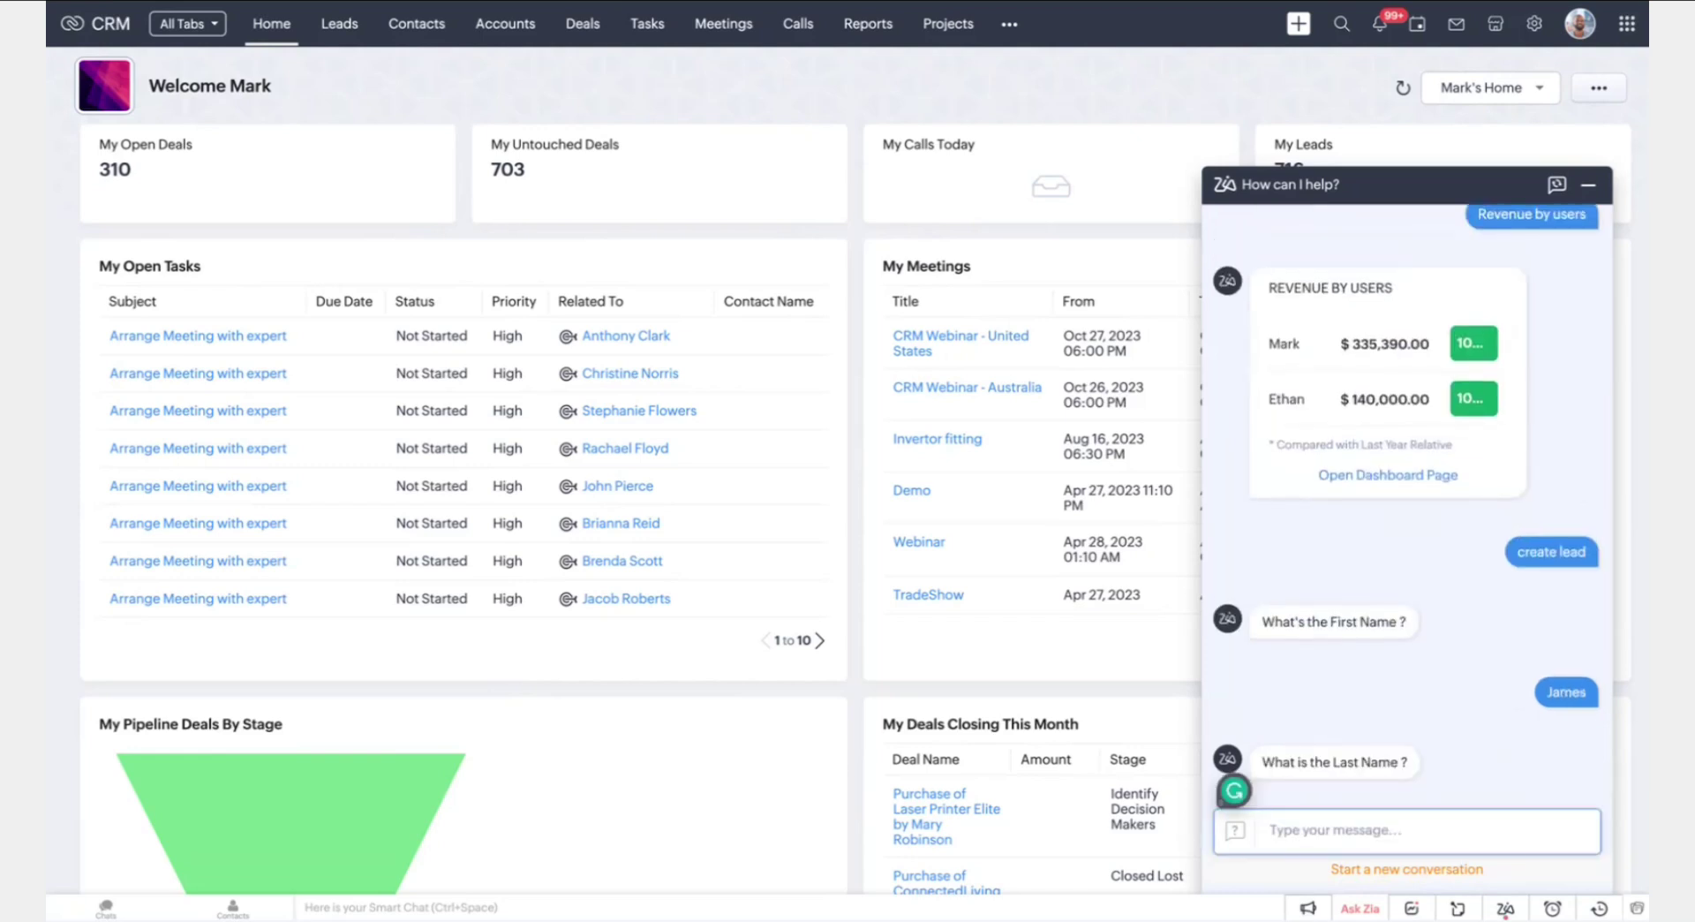
pyautogui.press('Return')
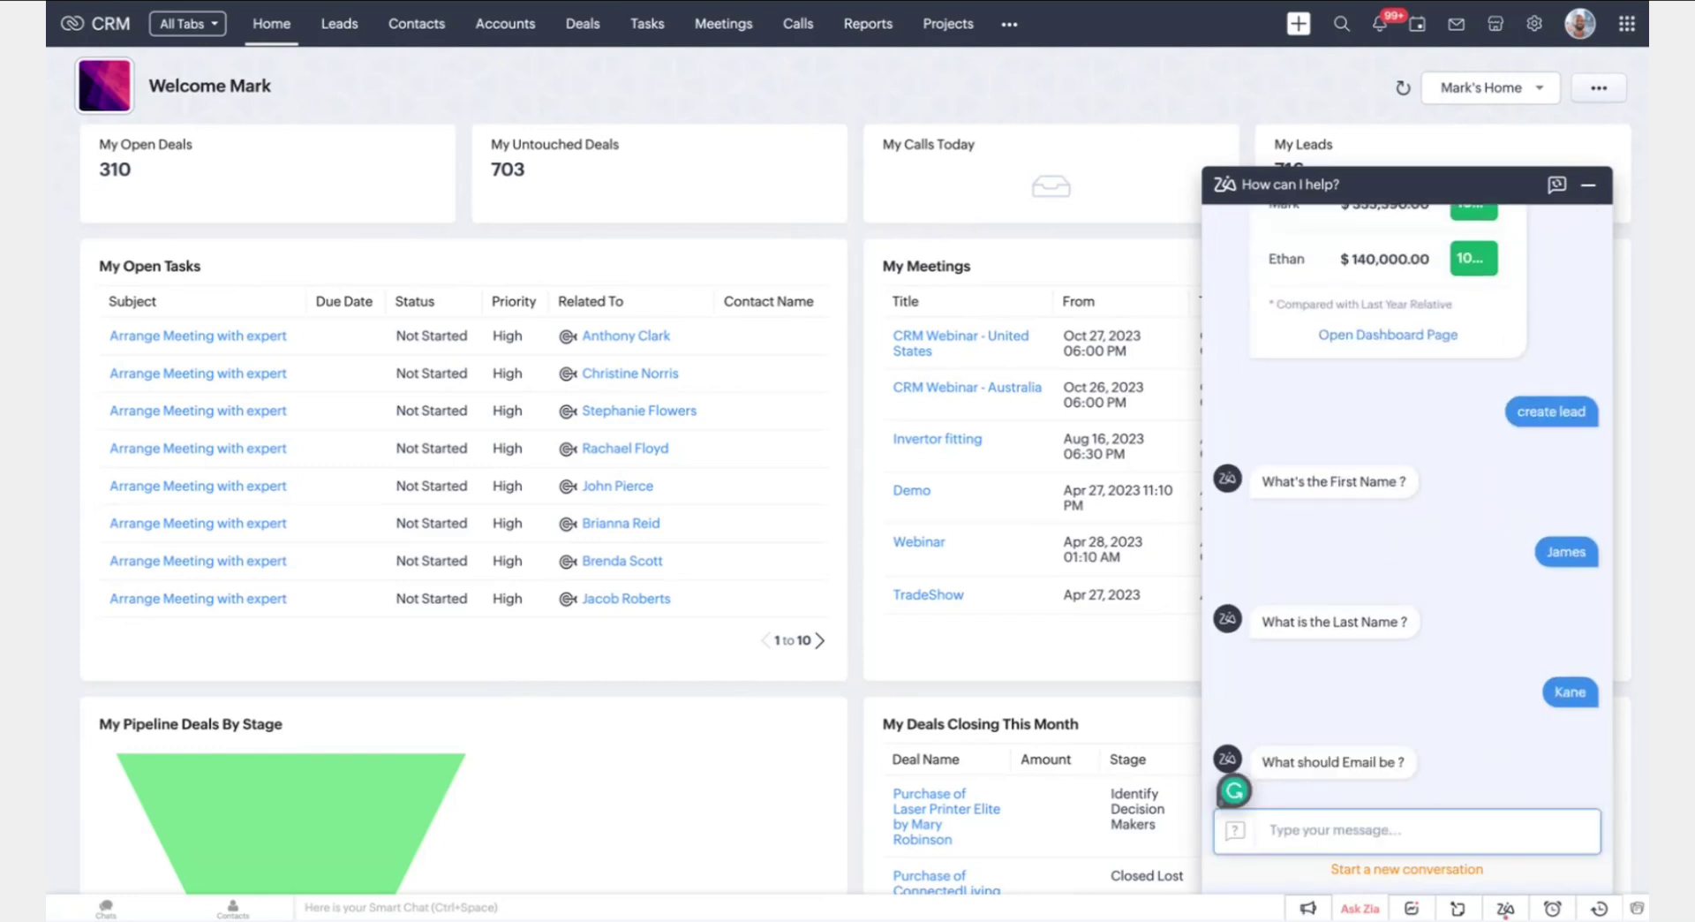
pyautogui.write('jkane@example.com')
pyautogui.press('Return')
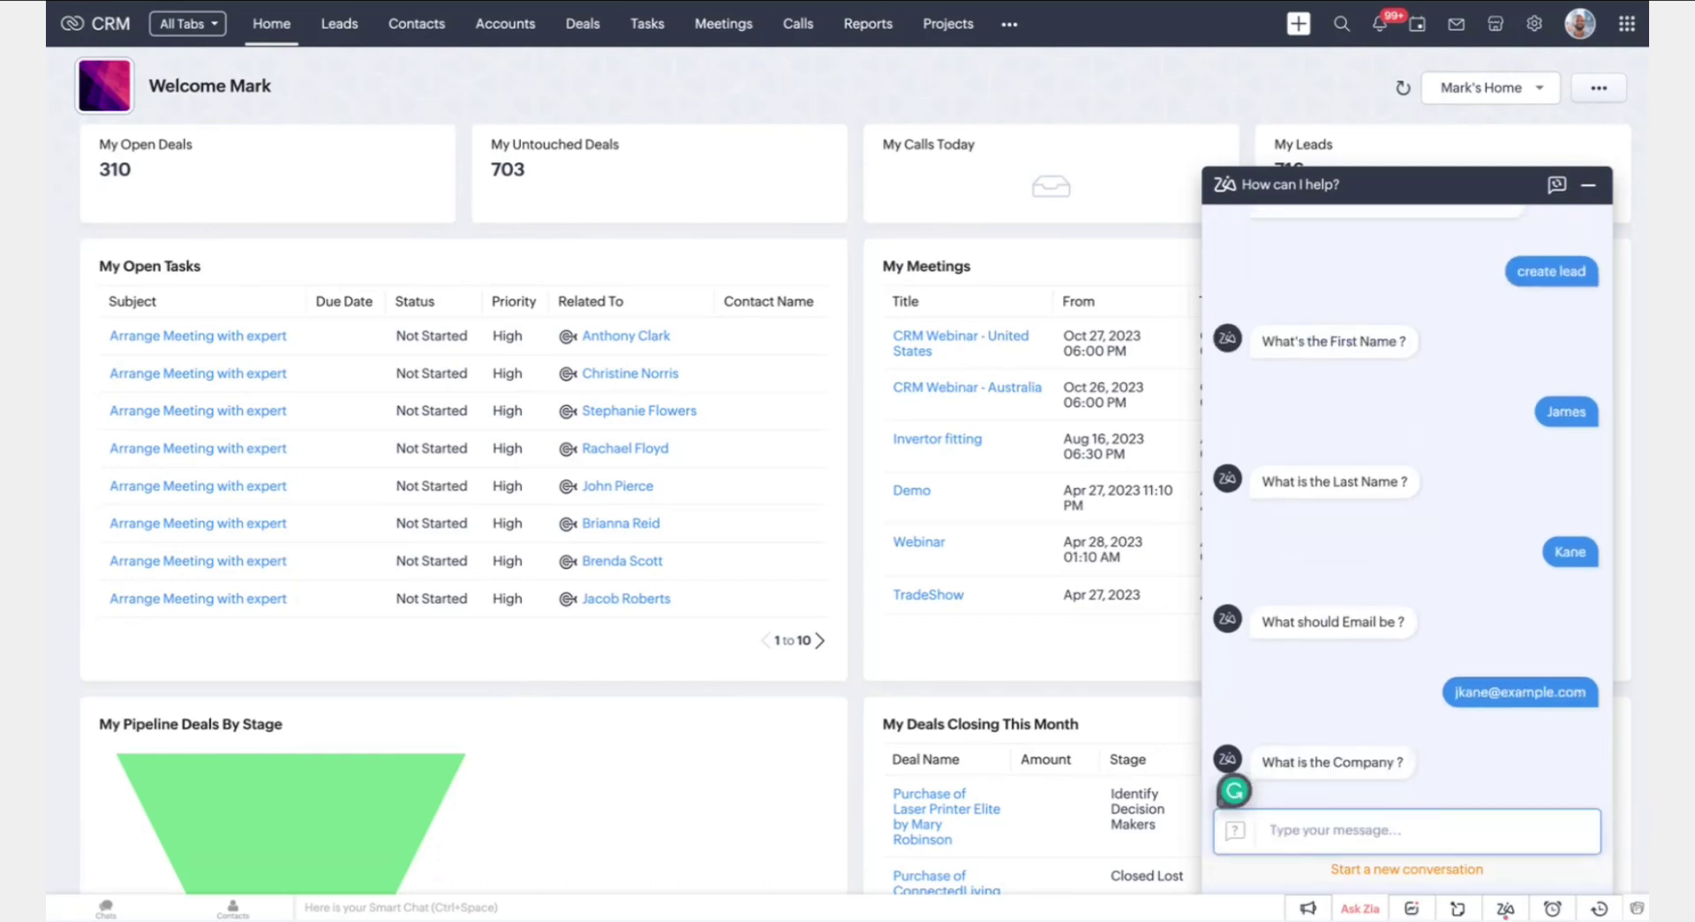
pyautogui.write('Kane Enterprise')
pyautogui.press('Return')
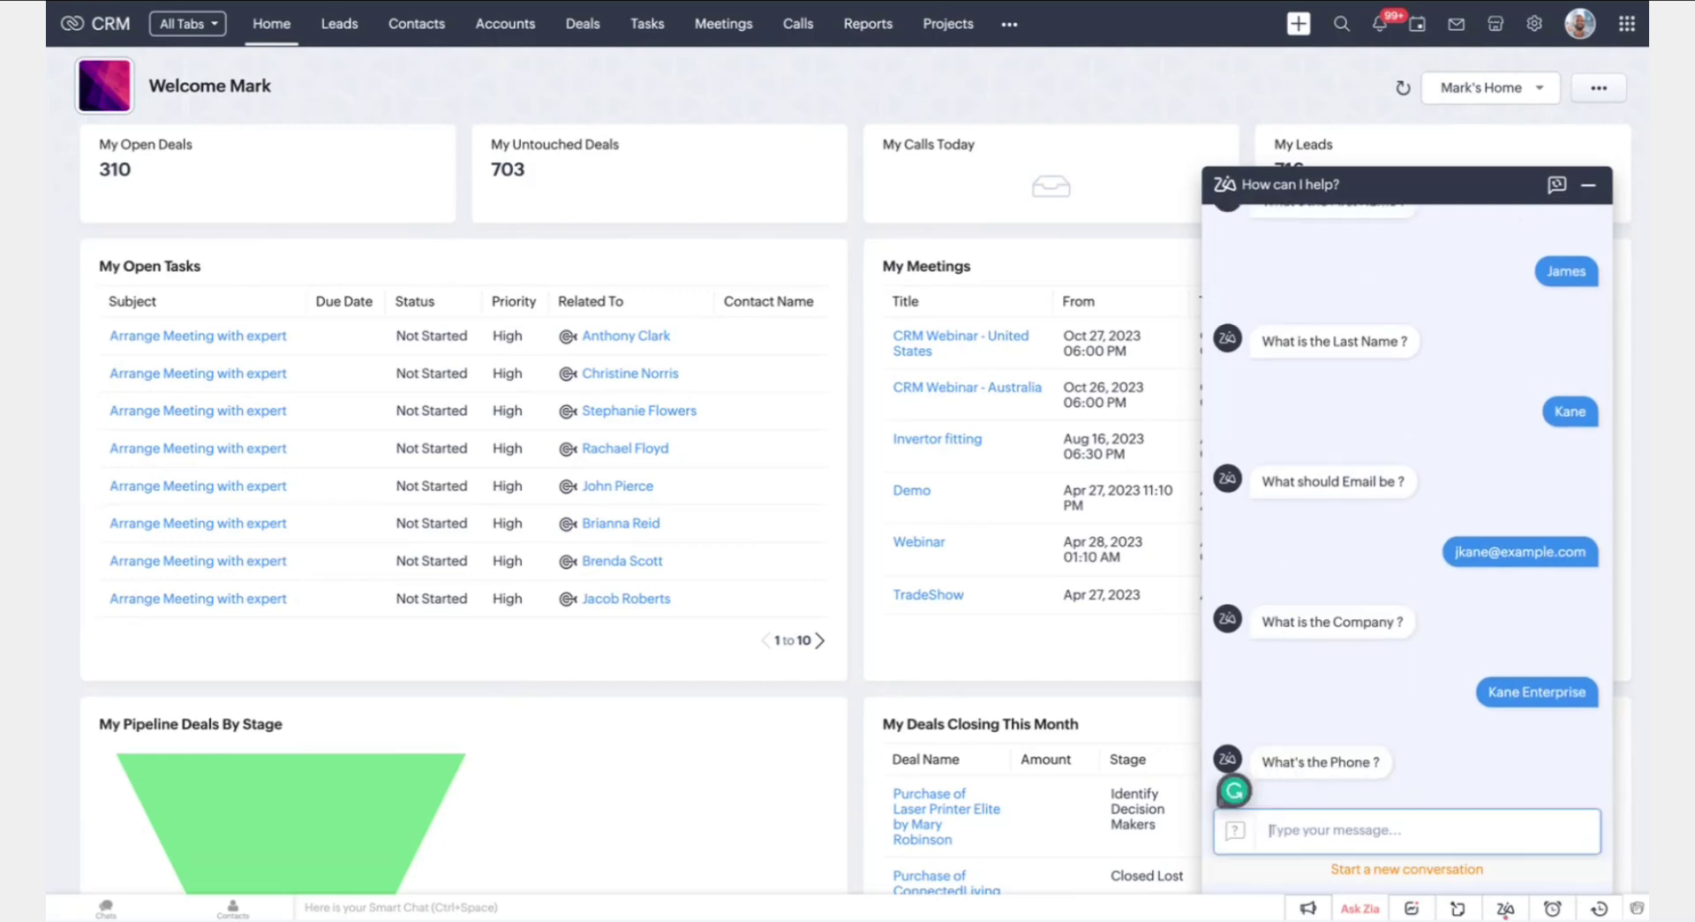
pyautogui.write('12345678')
pyautogui.press('Return')
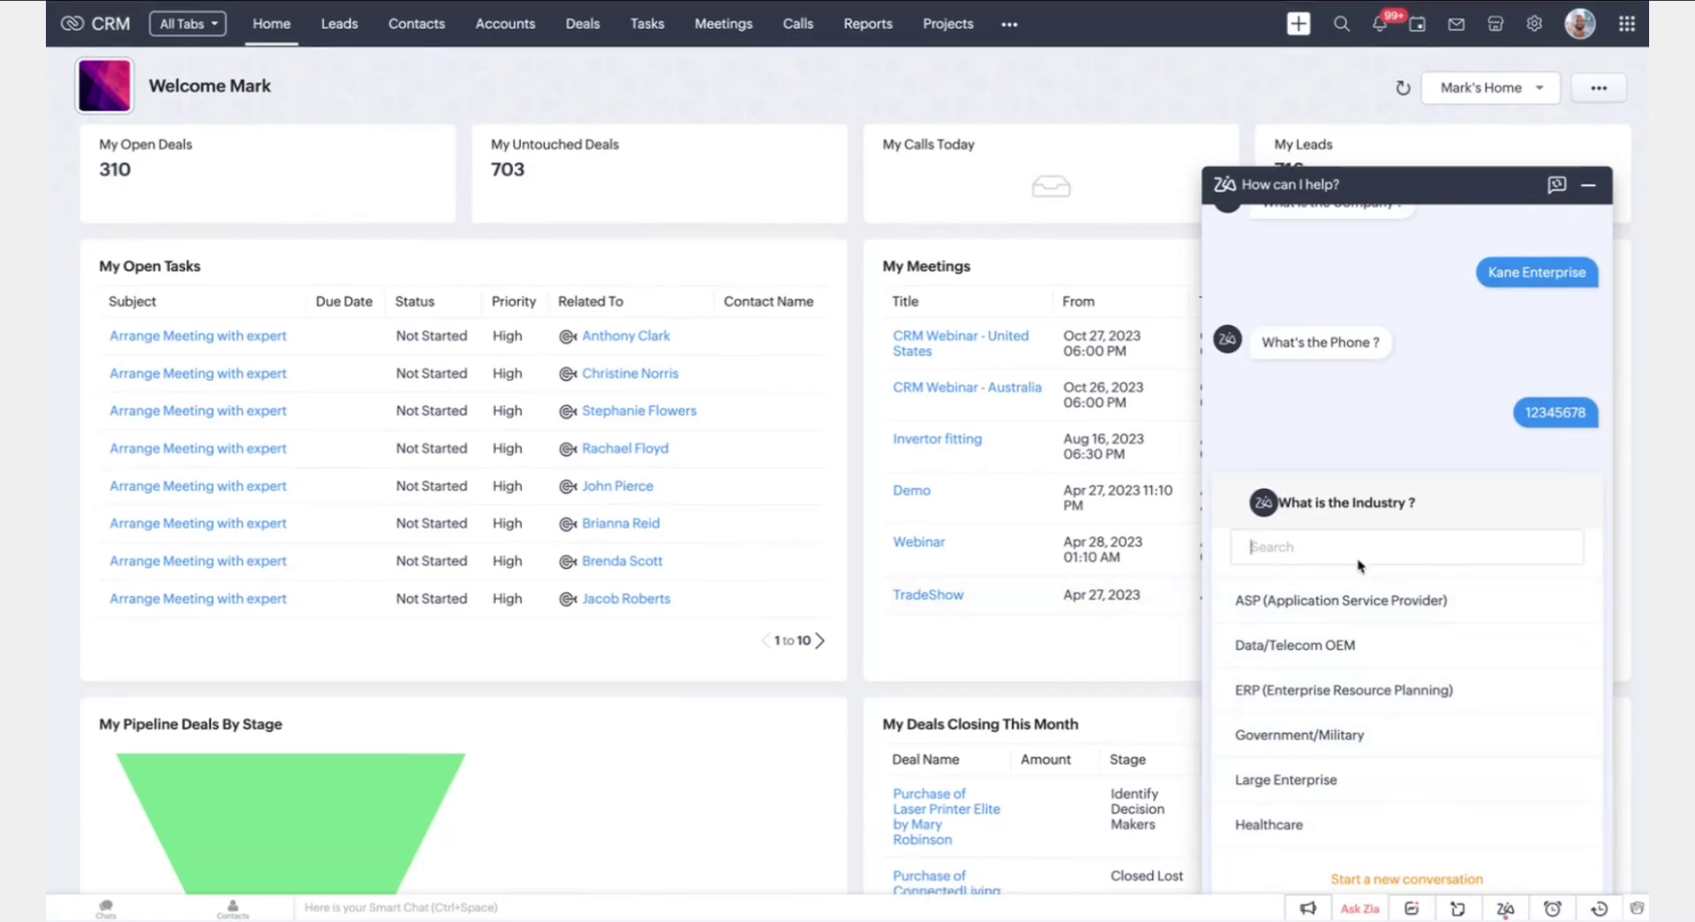
# Choose Large Enterprise, Electronics and appliances, Highly interested, then open the new lead record
pyautogui.scroll(-1, 1300, 693)
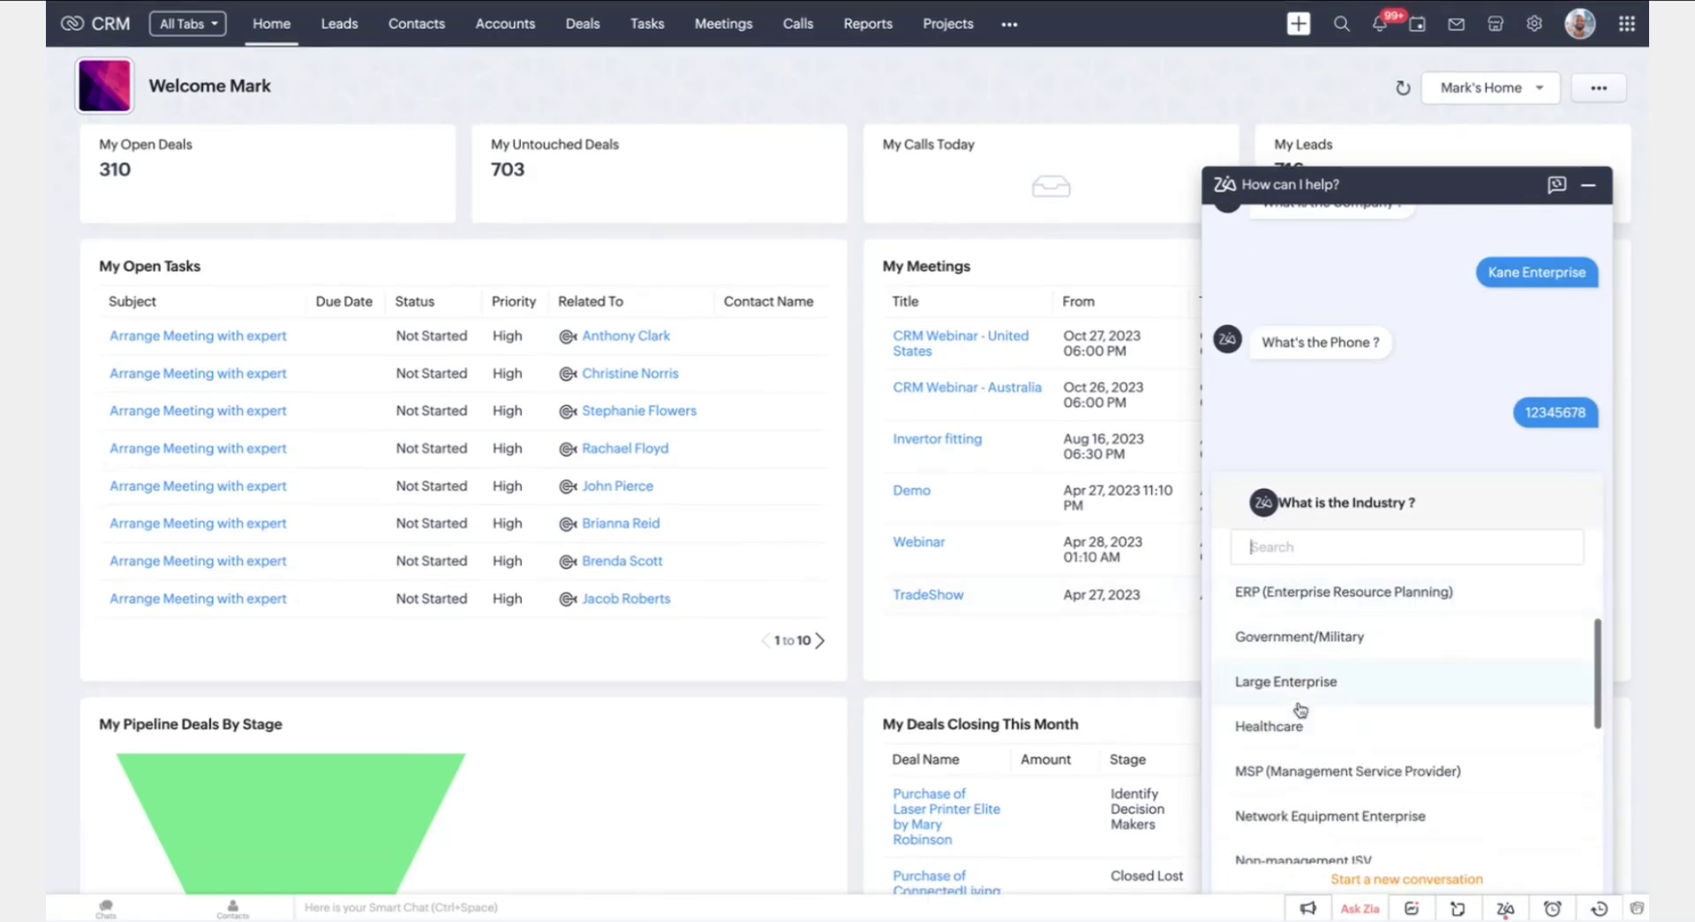
pyautogui.click(1296, 687)
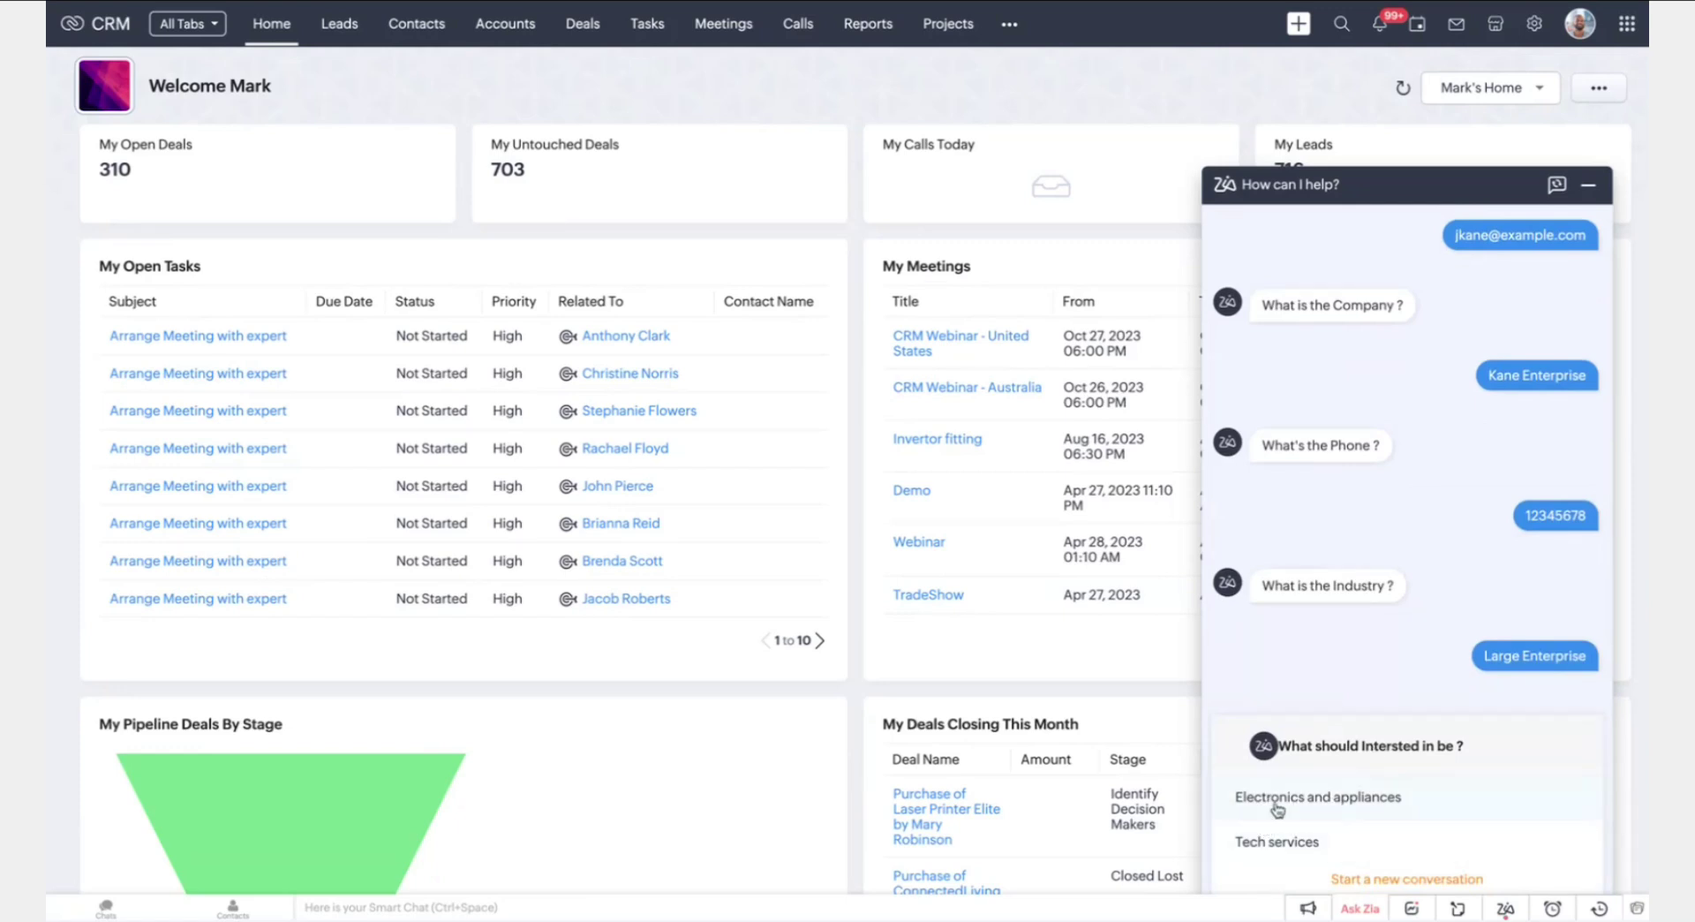
pyautogui.click(1390, 798)
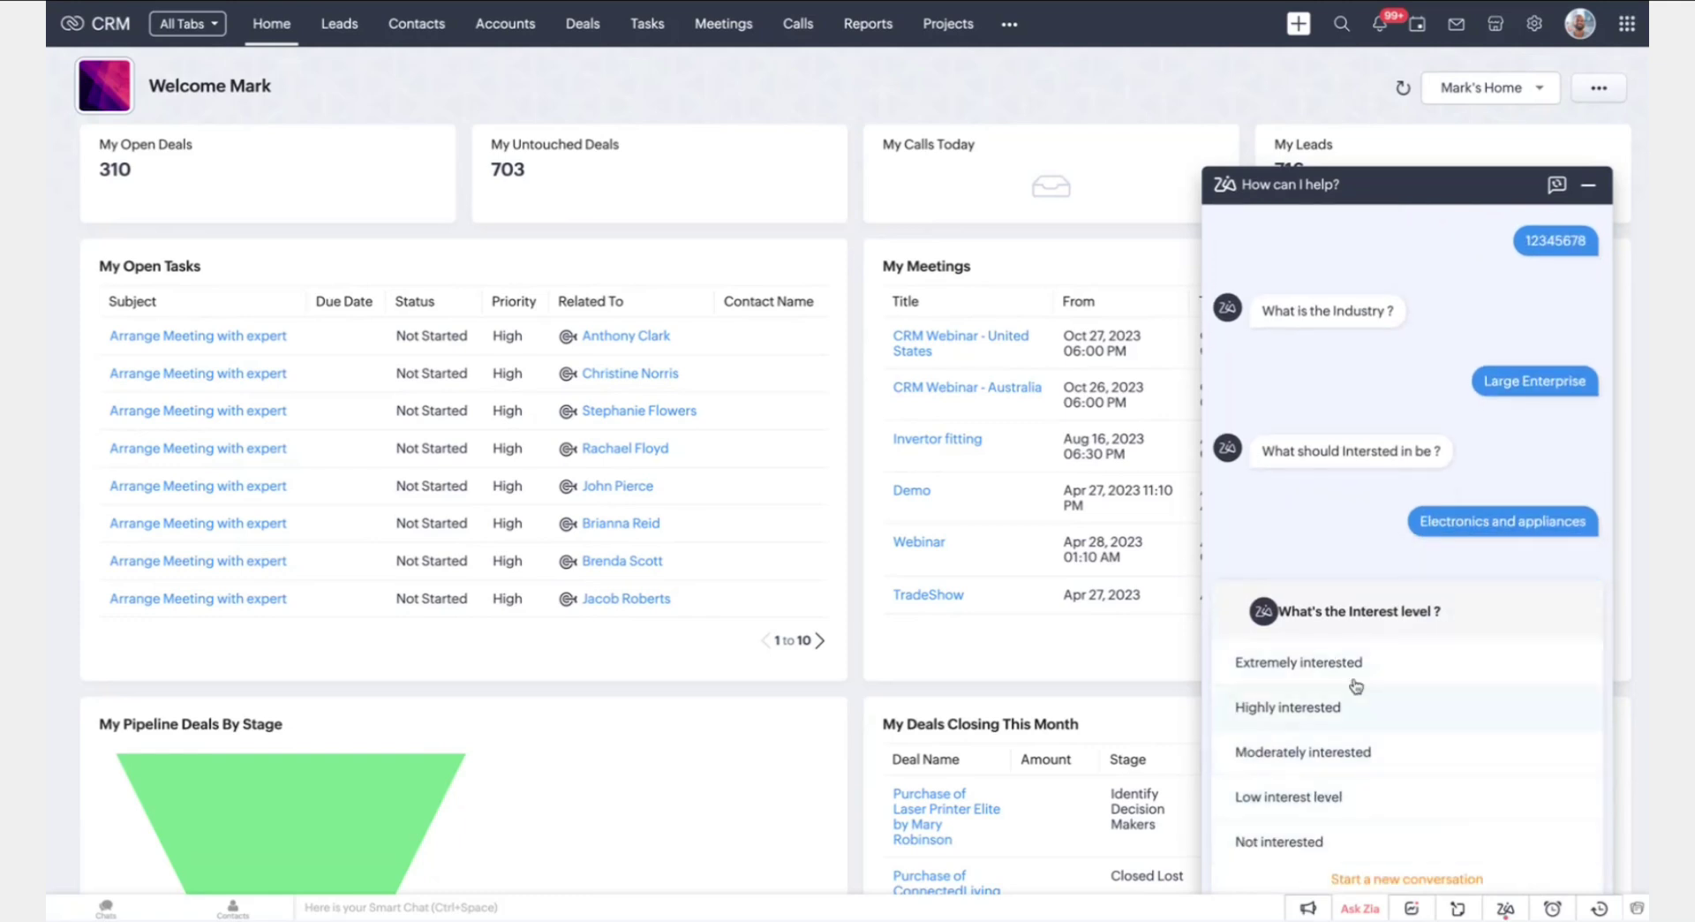
pyautogui.click(1342, 706)
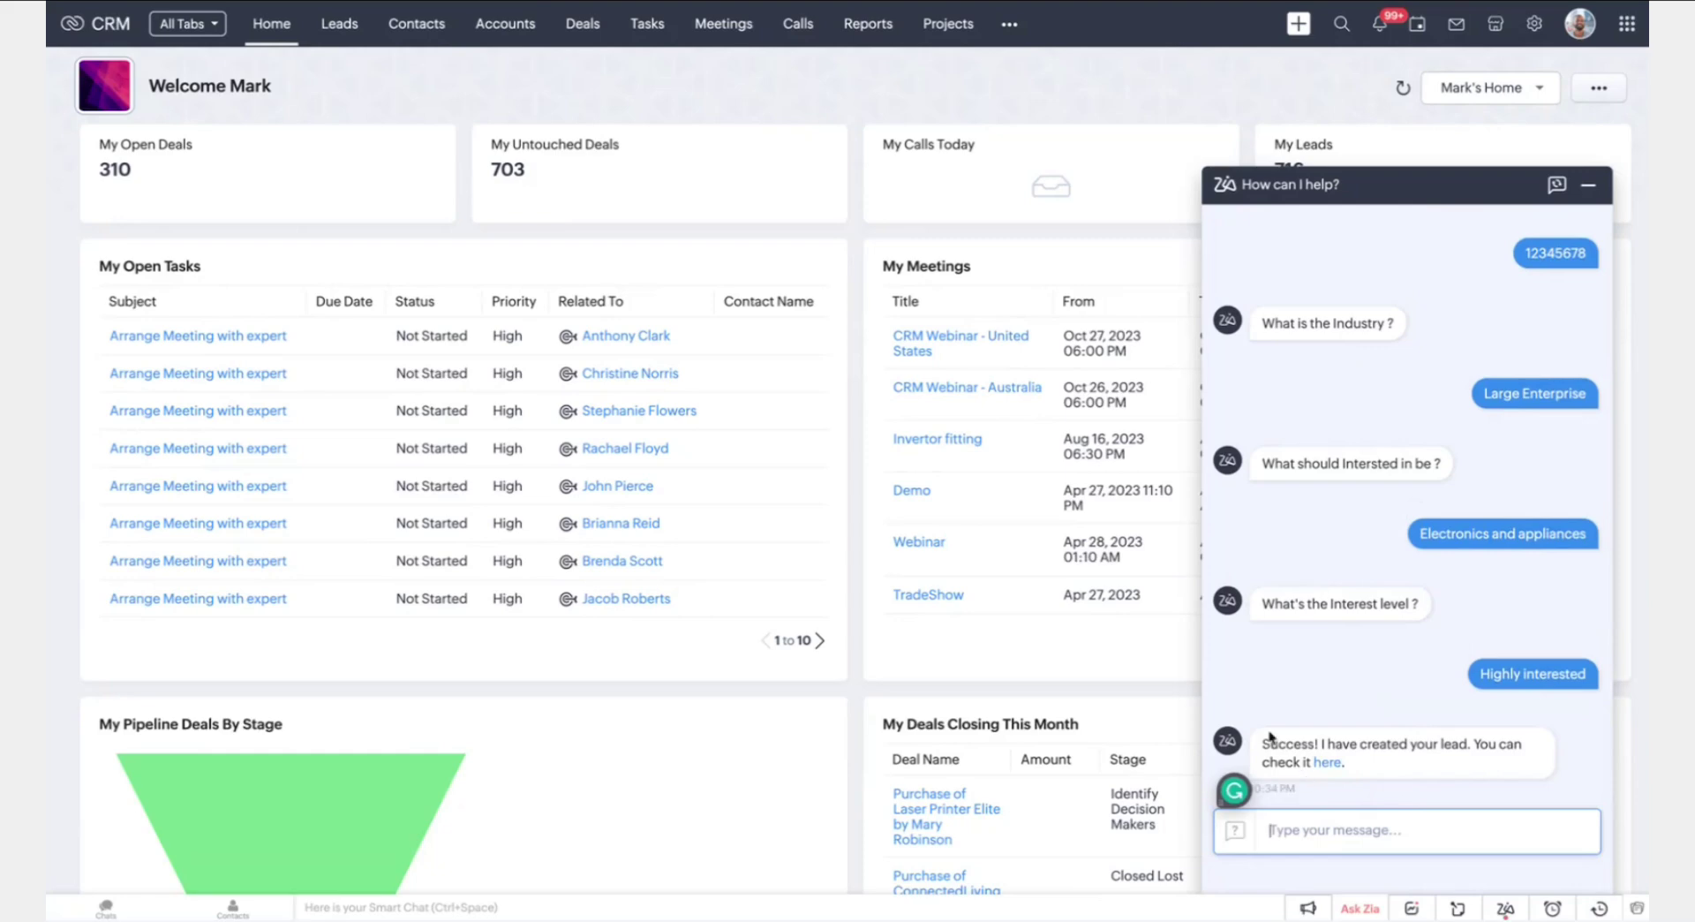
pyautogui.click(1327, 762)
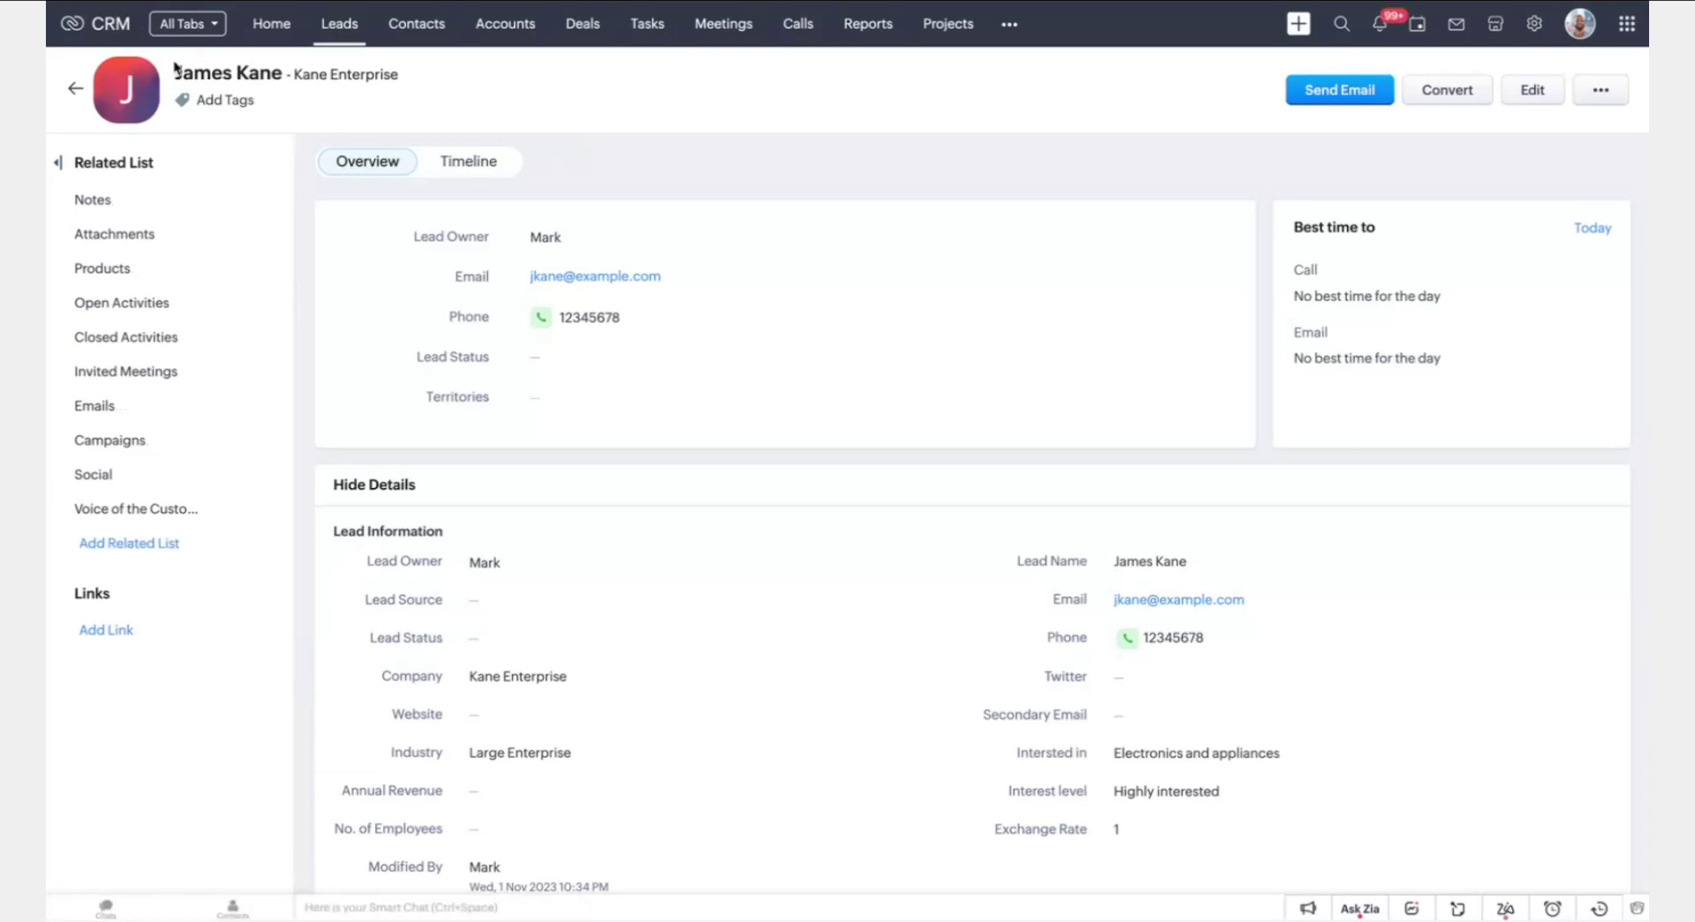
# Look over the new lead's record details, then go back to the Leads list
pyautogui.scroll(-2, 1165, 829)
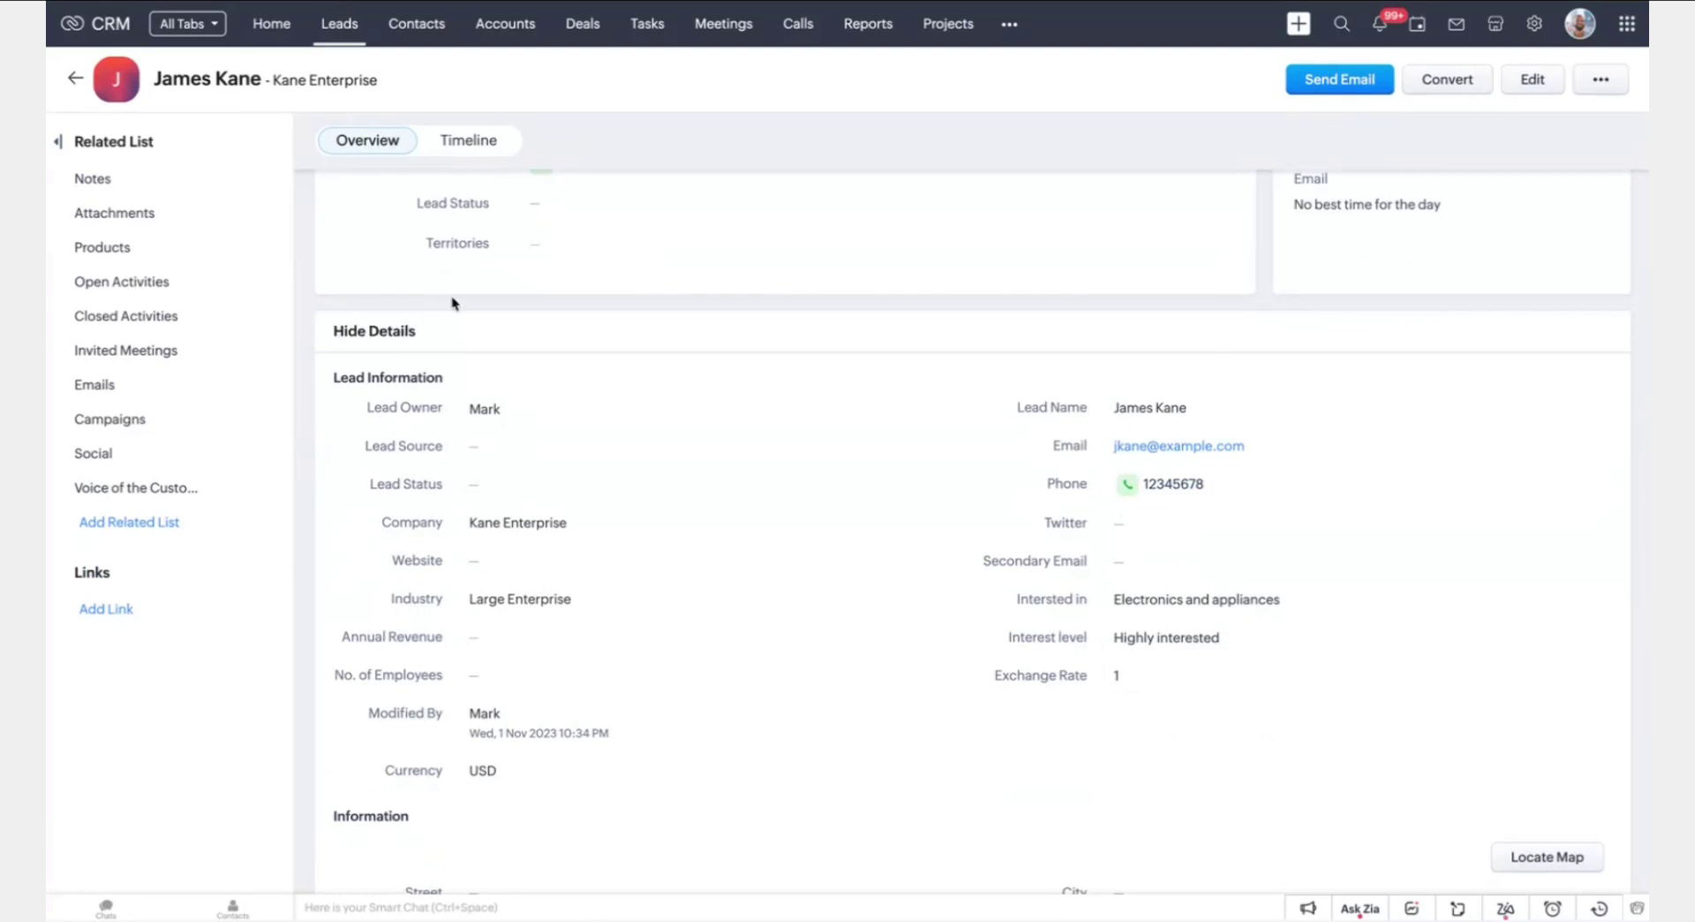
pyautogui.scroll(2, 512, 829)
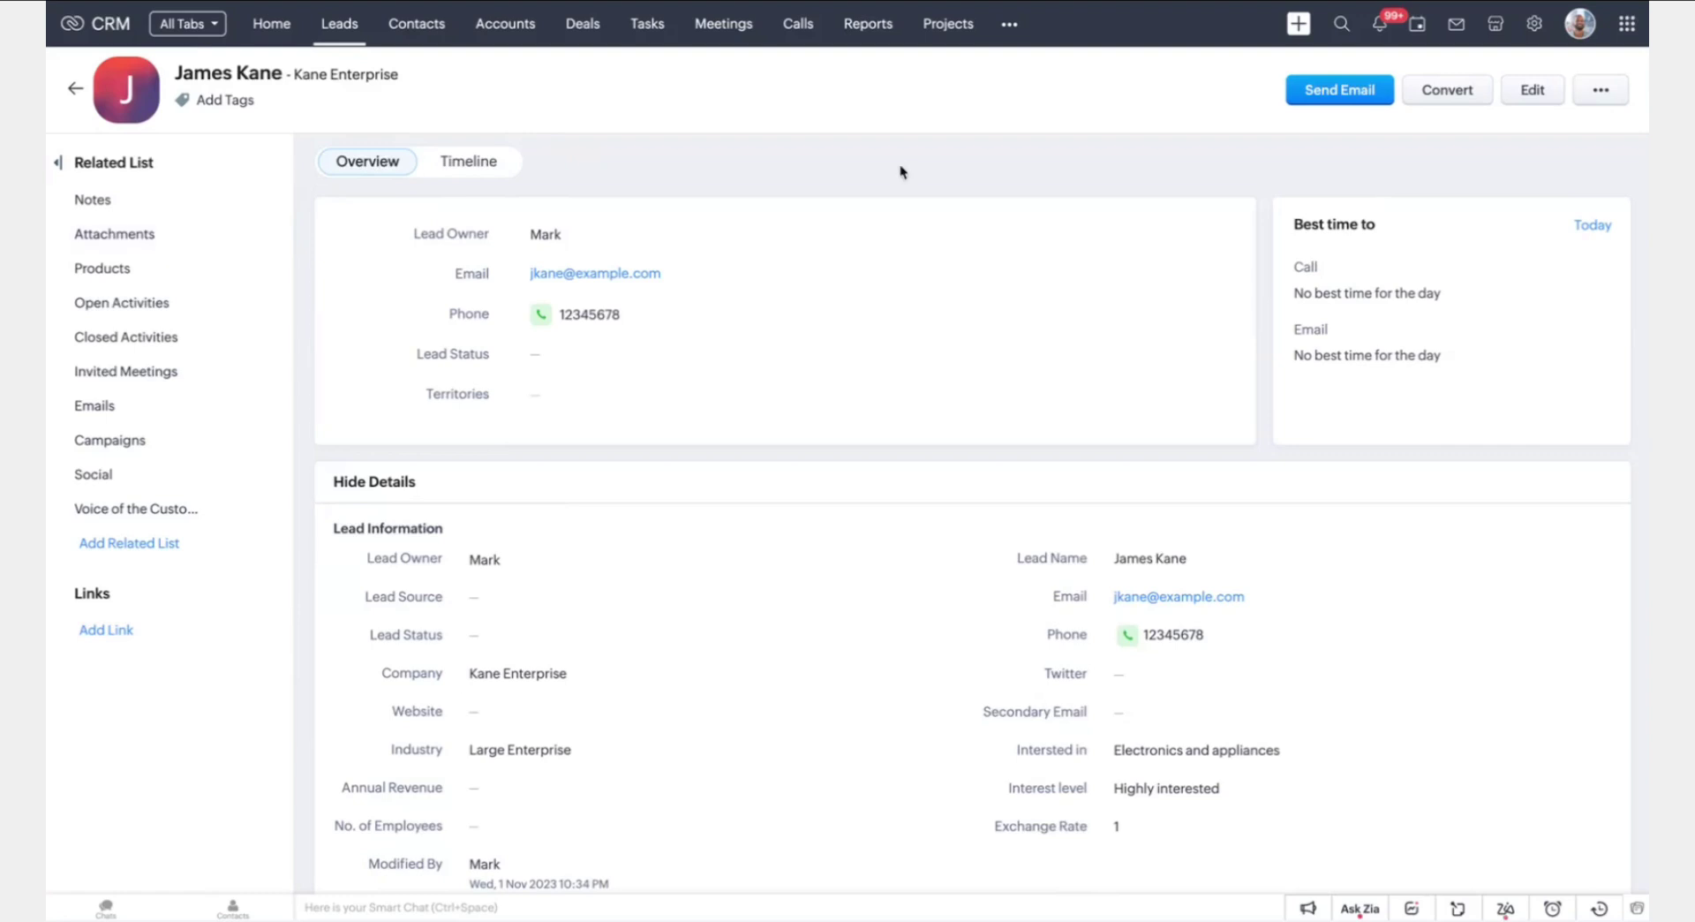
pyautogui.click(74, 90)
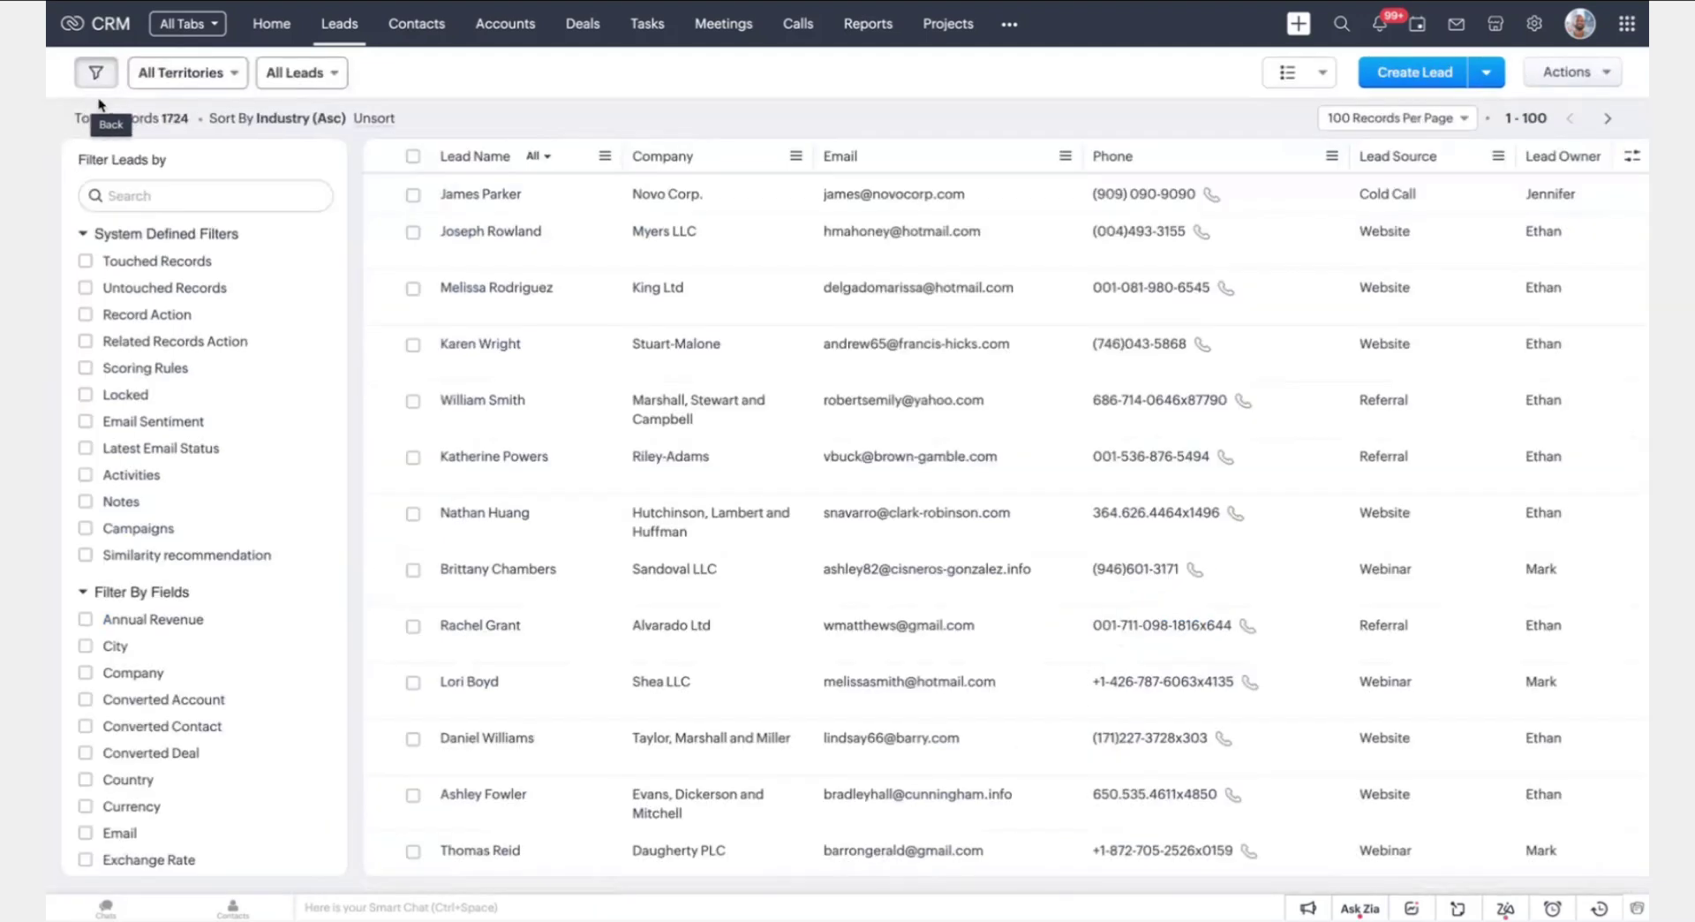
# Go to Home, browse Zia's suggested questions in the chat, then close Zia
pyautogui.click(272, 23)
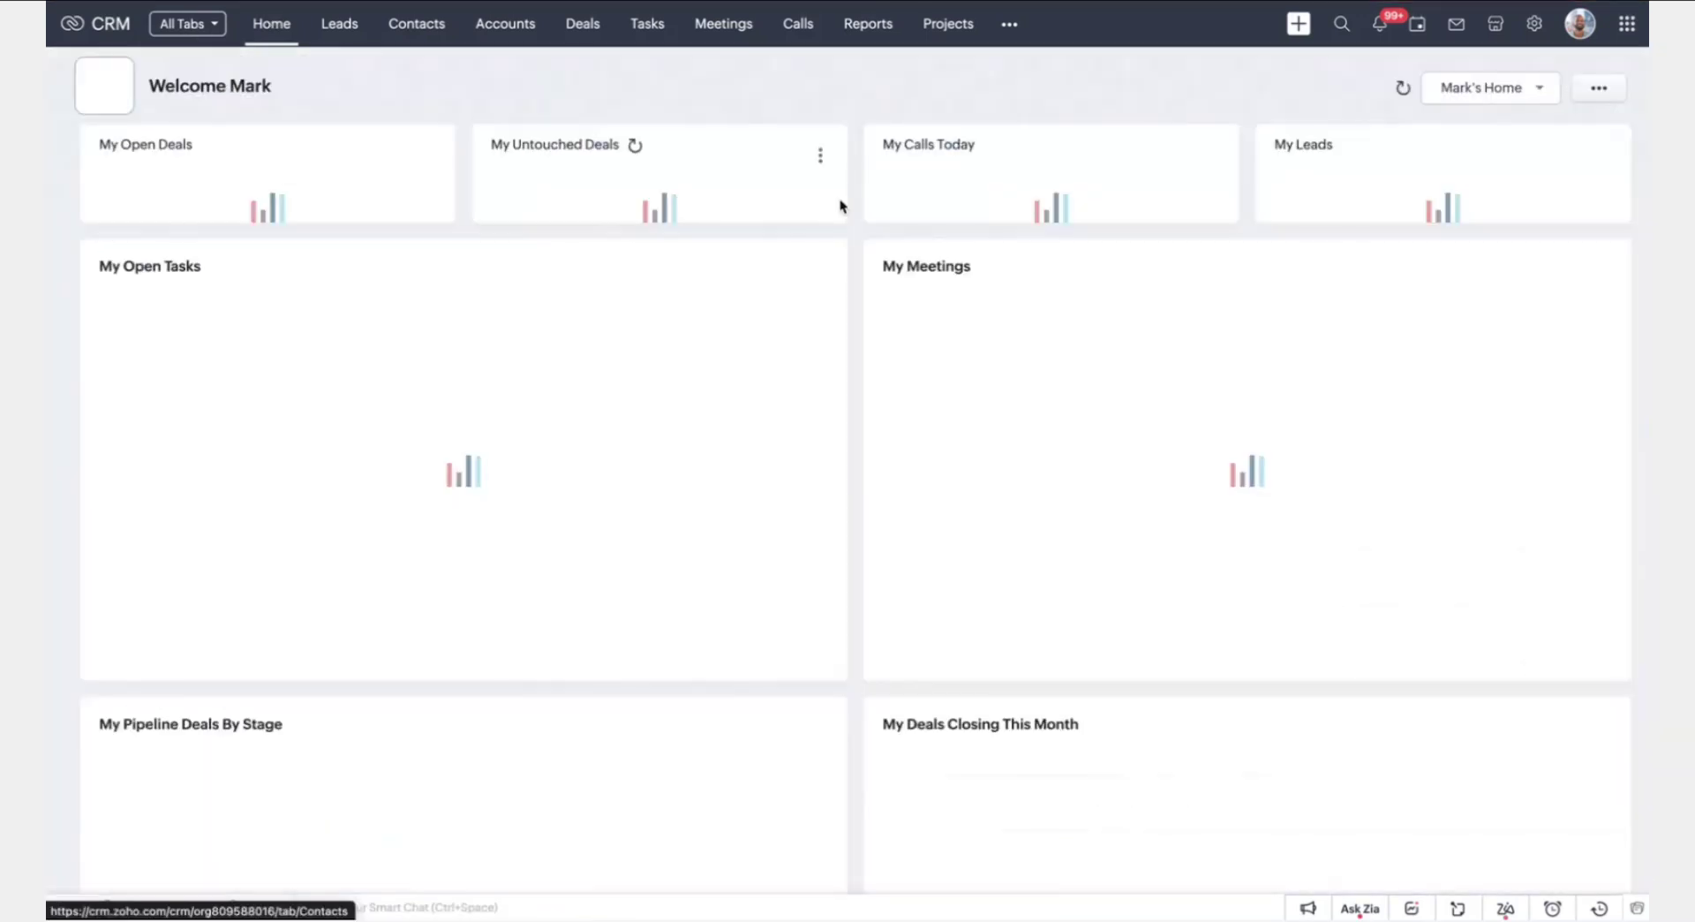
pyautogui.click(1366, 910)
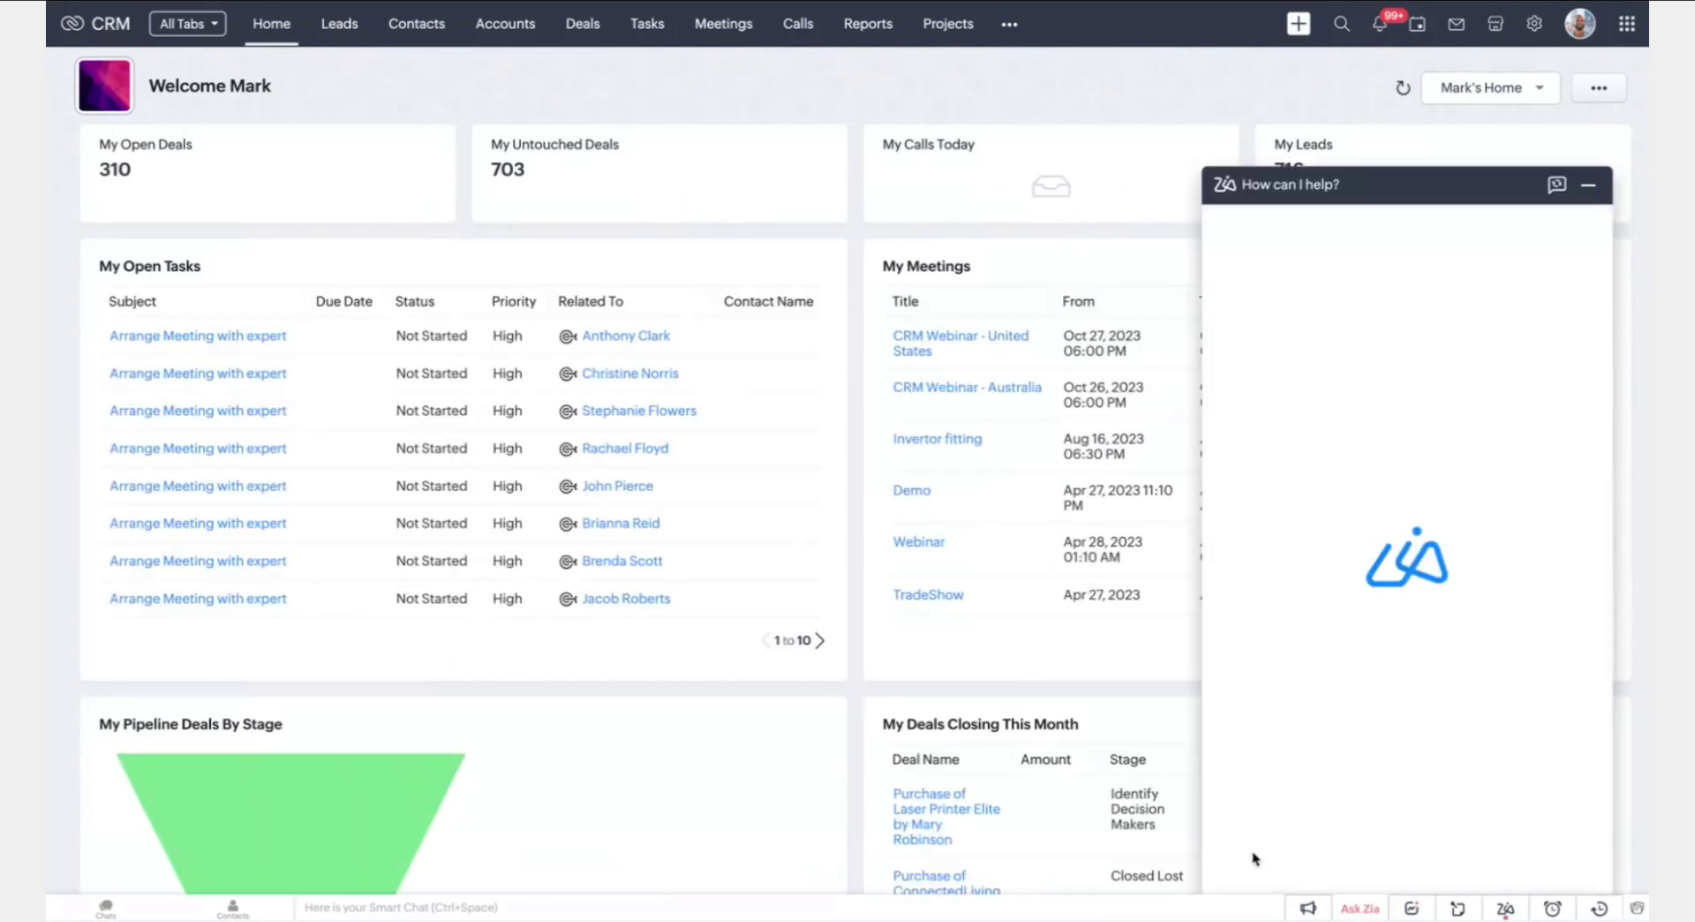
pyautogui.click(1235, 829)
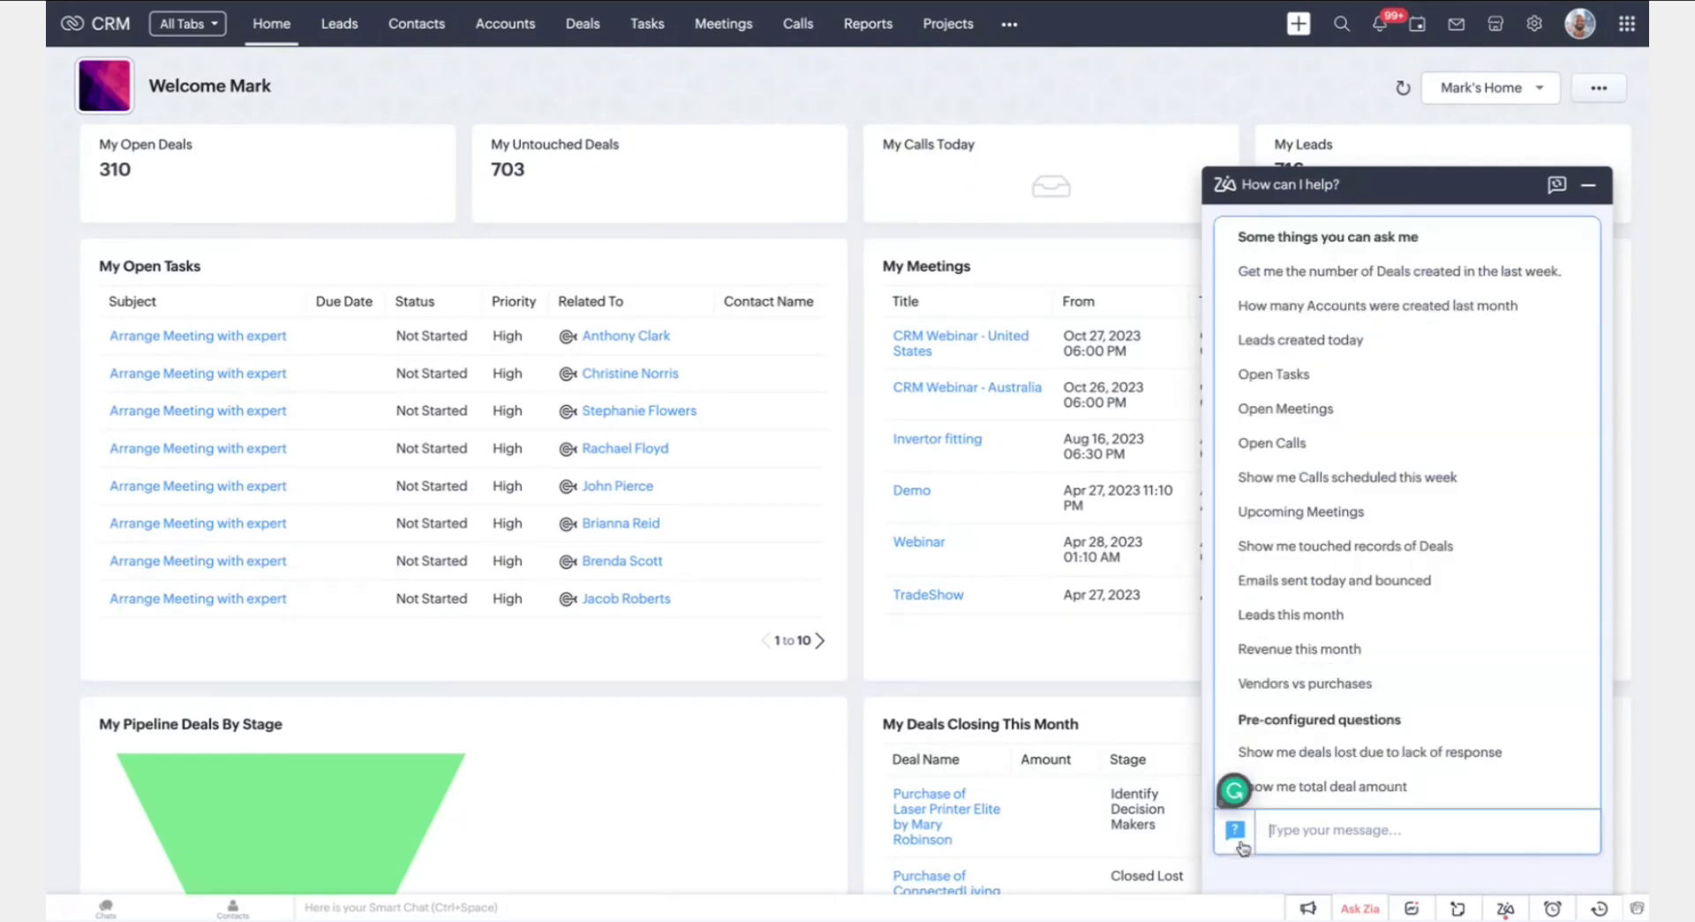
pyautogui.scroll(-2, 1340, 316)
pyautogui.scroll(-2, 1340, 316)
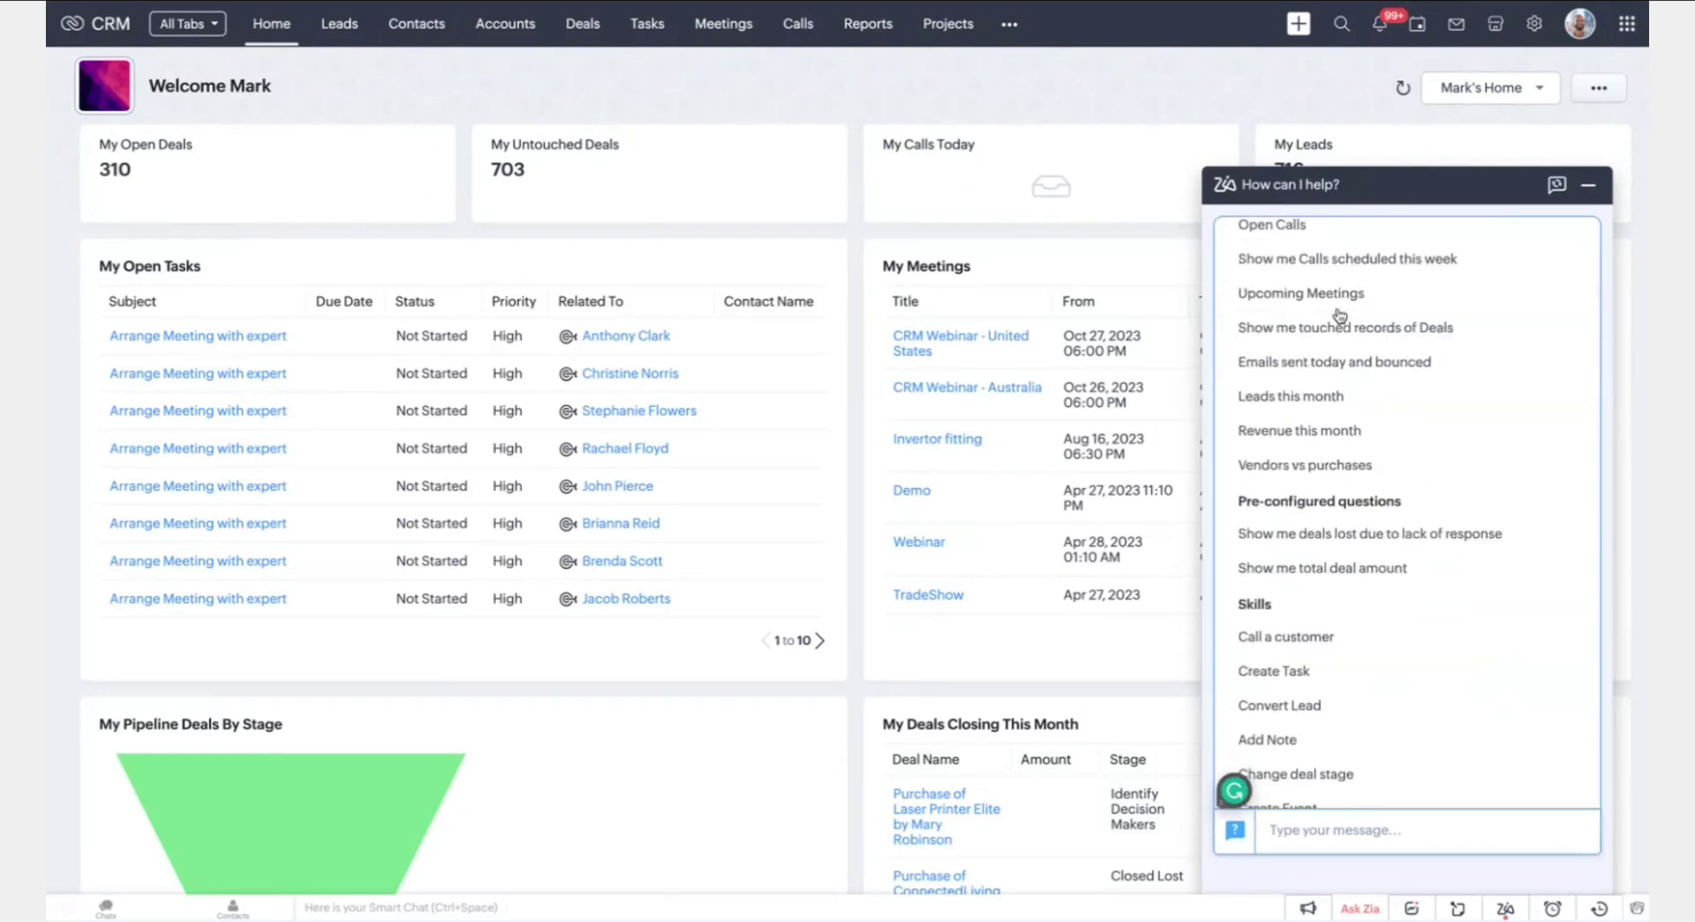
pyautogui.scroll(4, 1340, 316)
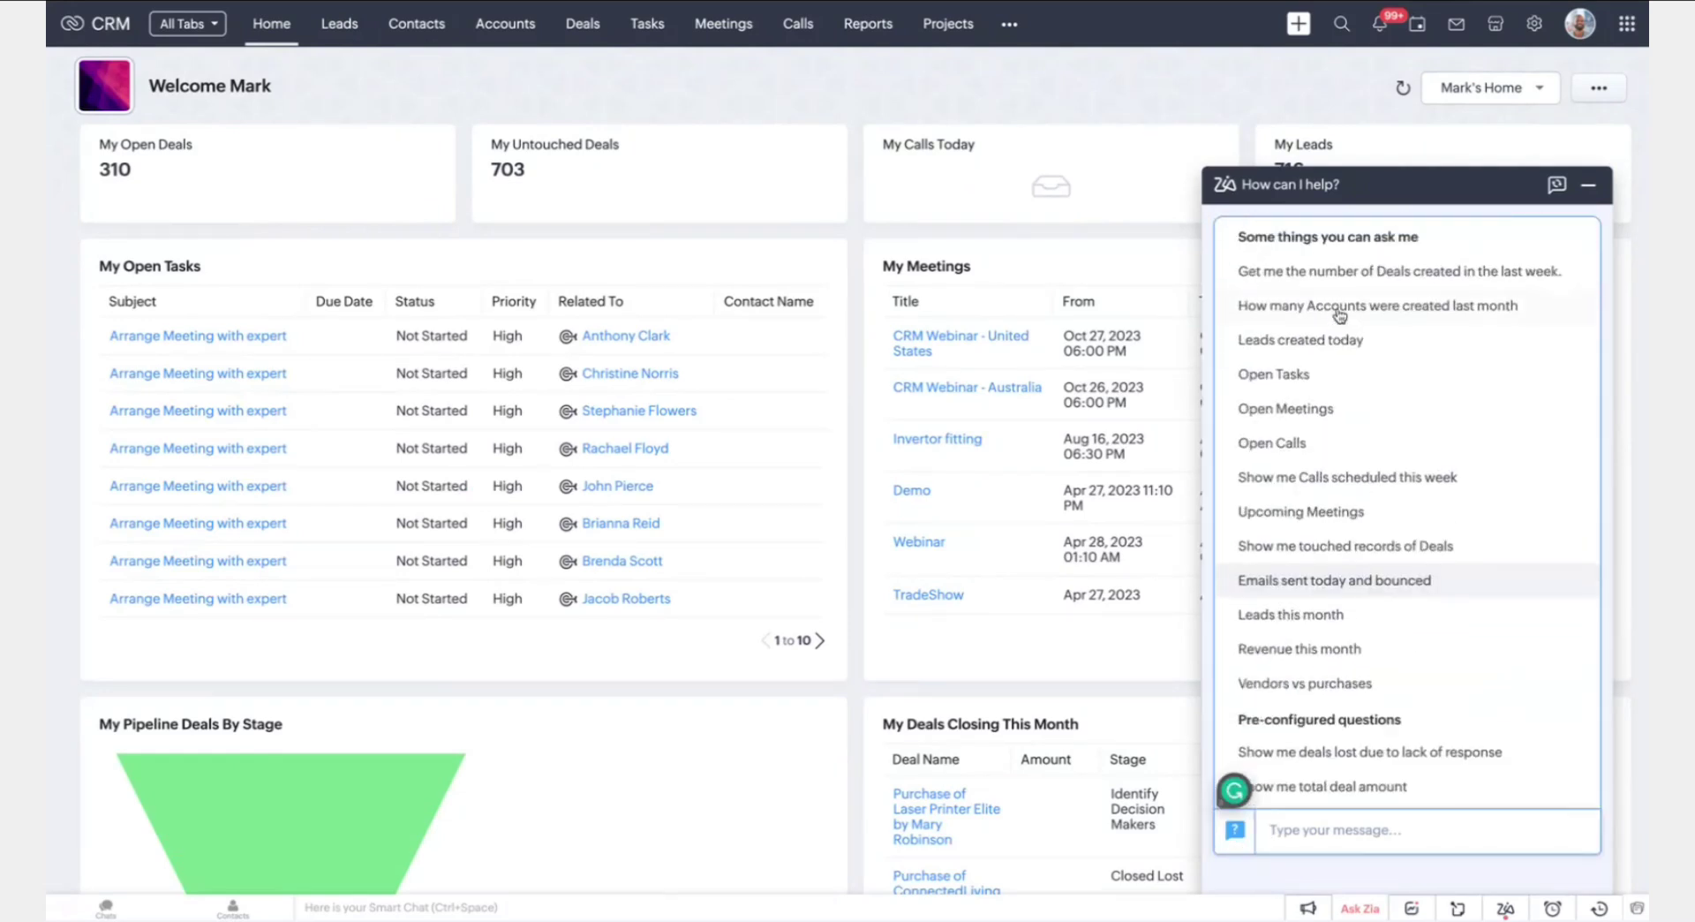
pyautogui.click(1444, 192)
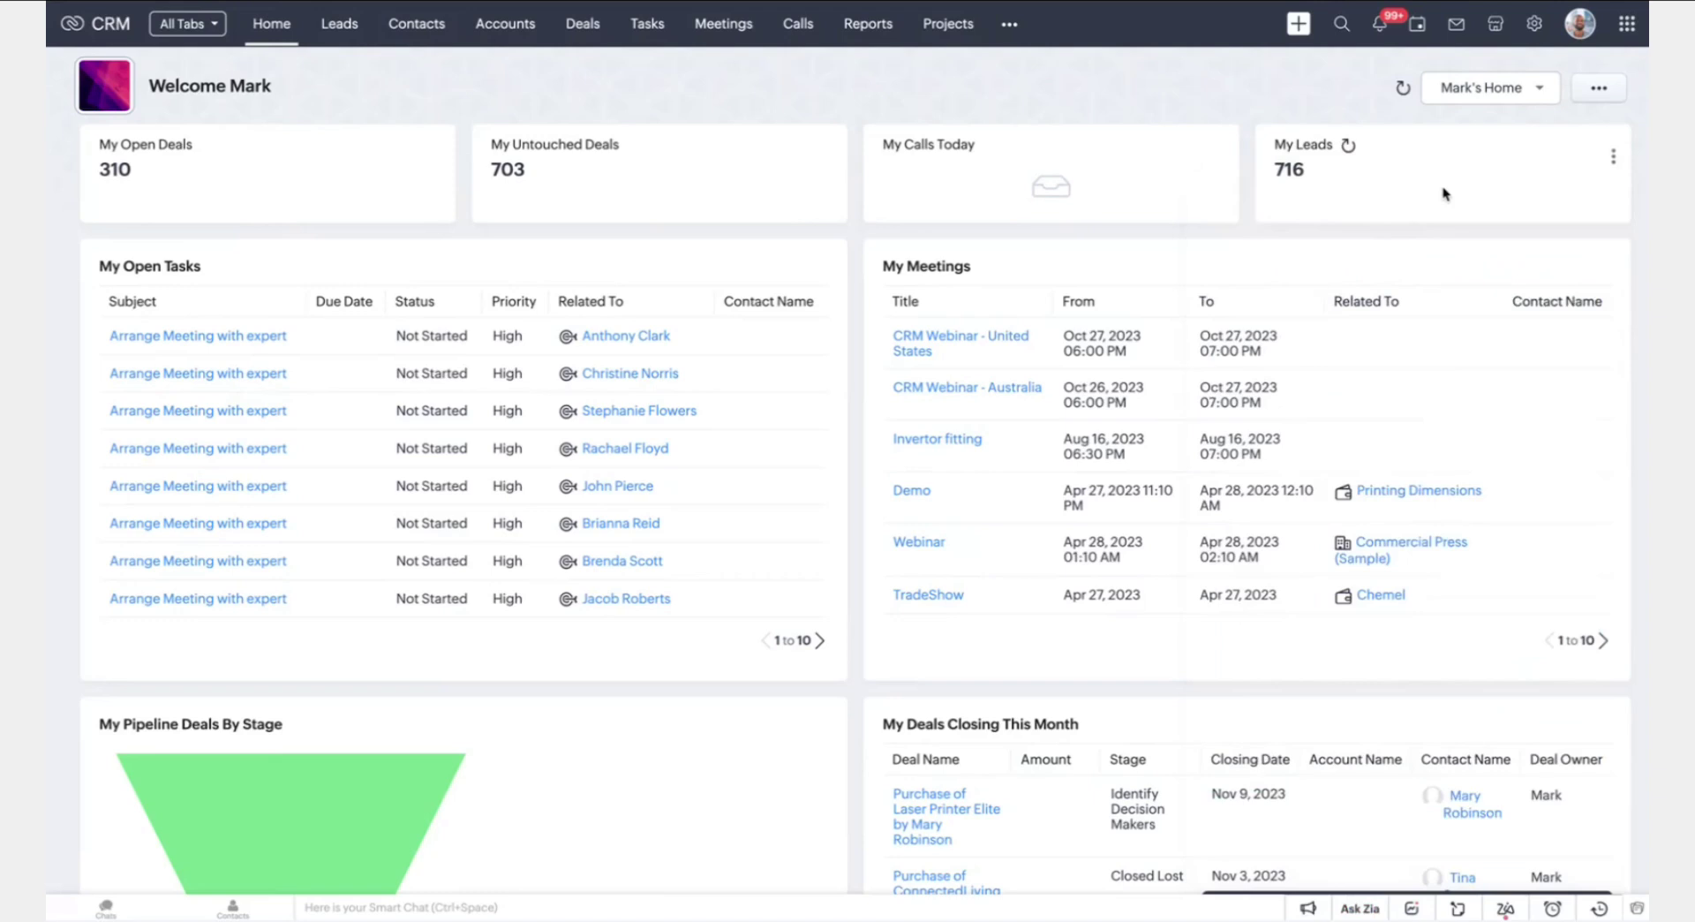
# Open Setup's Conversational AI (Zia Voice) and view its Skills tab
pyautogui.click(1537, 32)
pyautogui.scroll(-4, 804, 357)
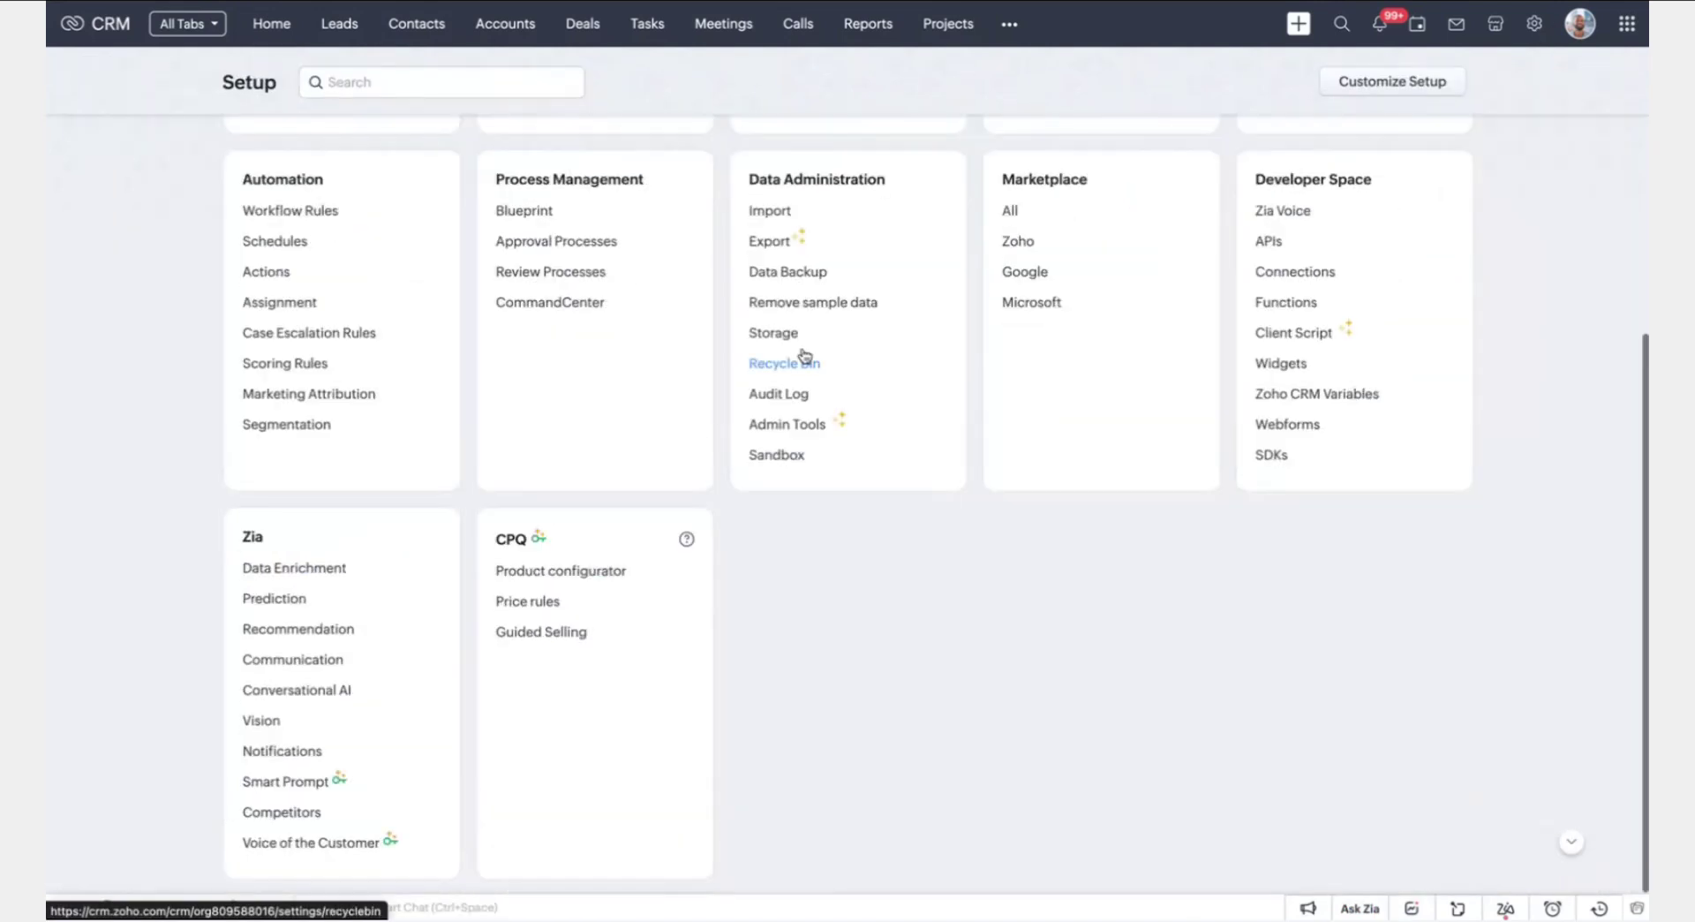
pyautogui.click(295, 697)
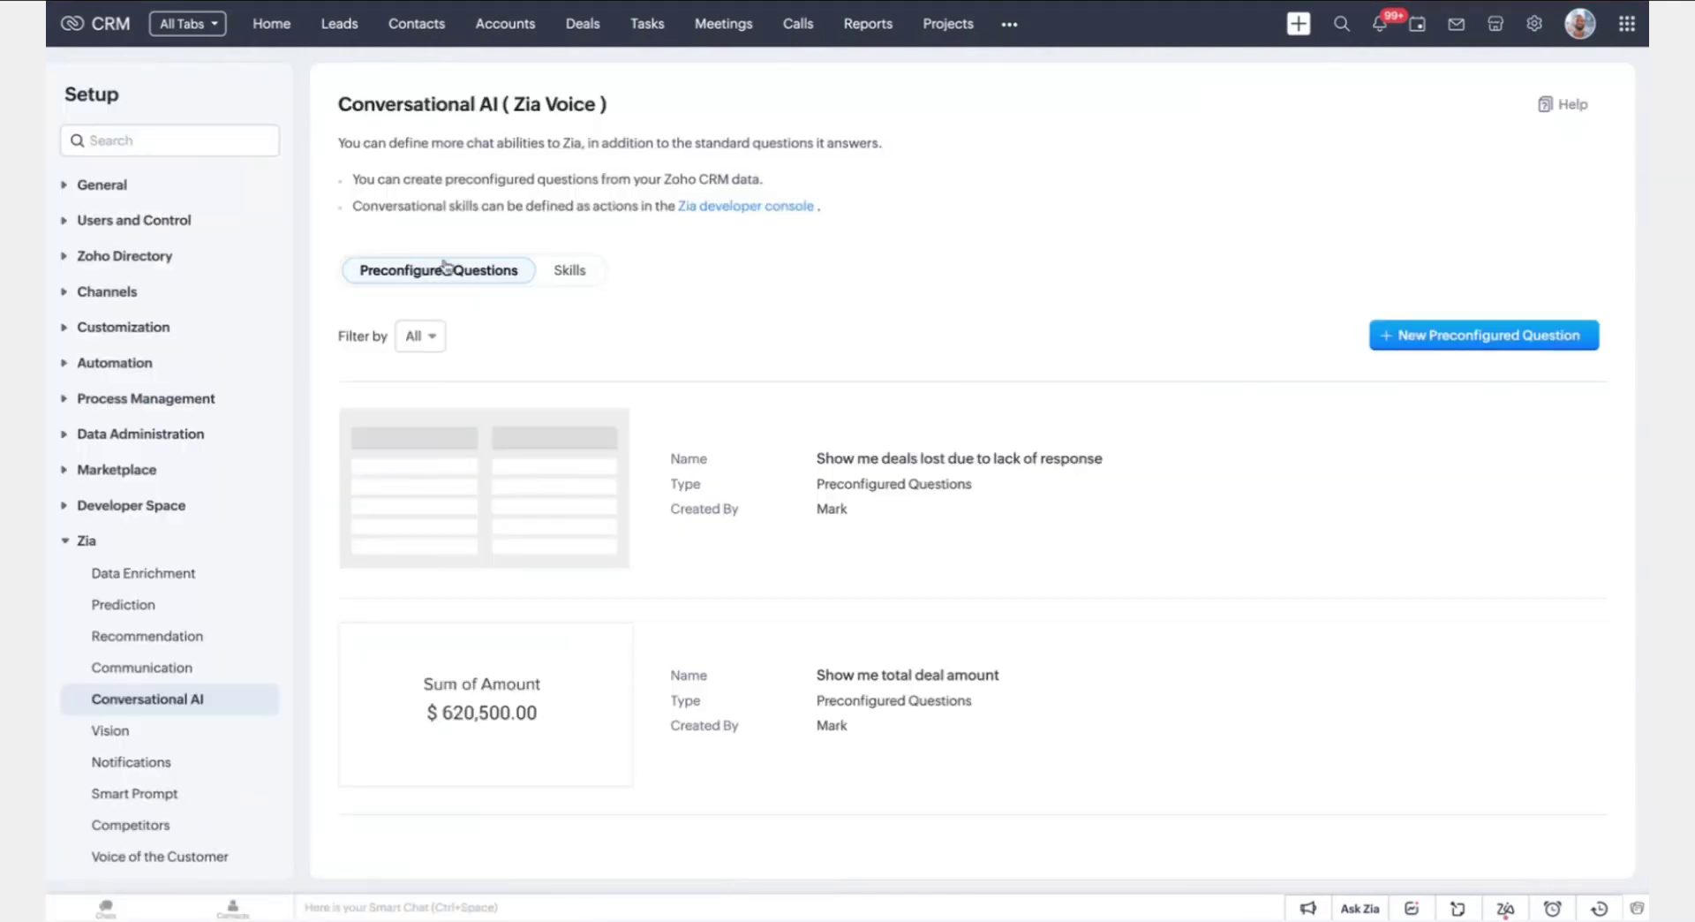
pyautogui.click(569, 276)
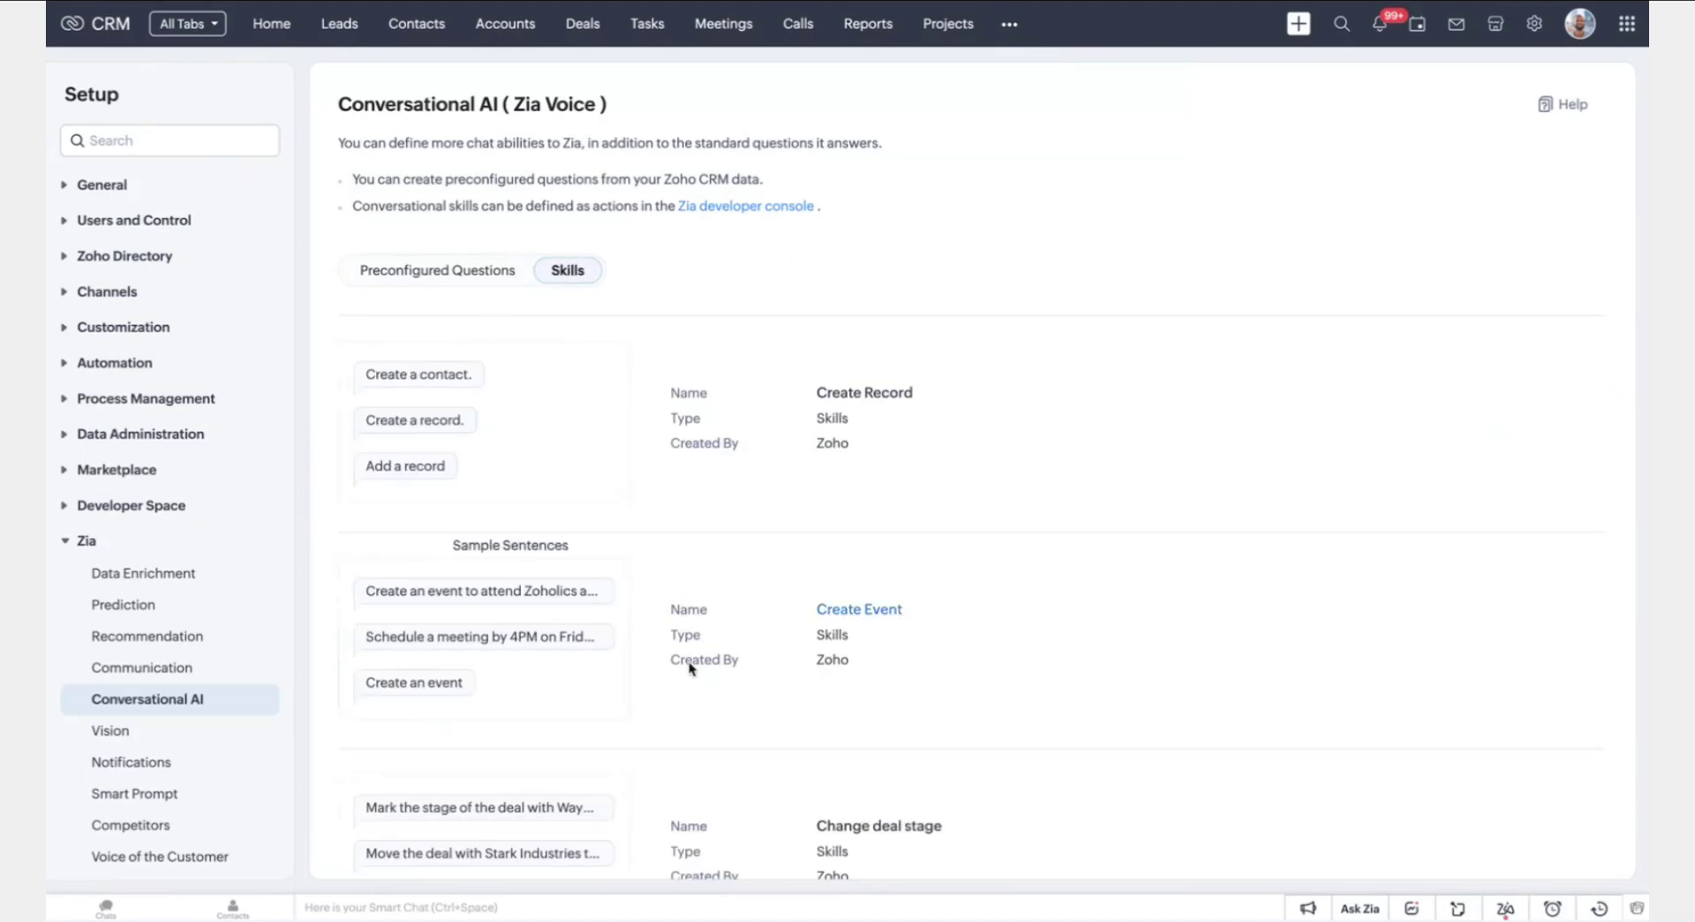
pyautogui.scroll(-10, 813, 650)
pyautogui.scroll(10, 815, 654)
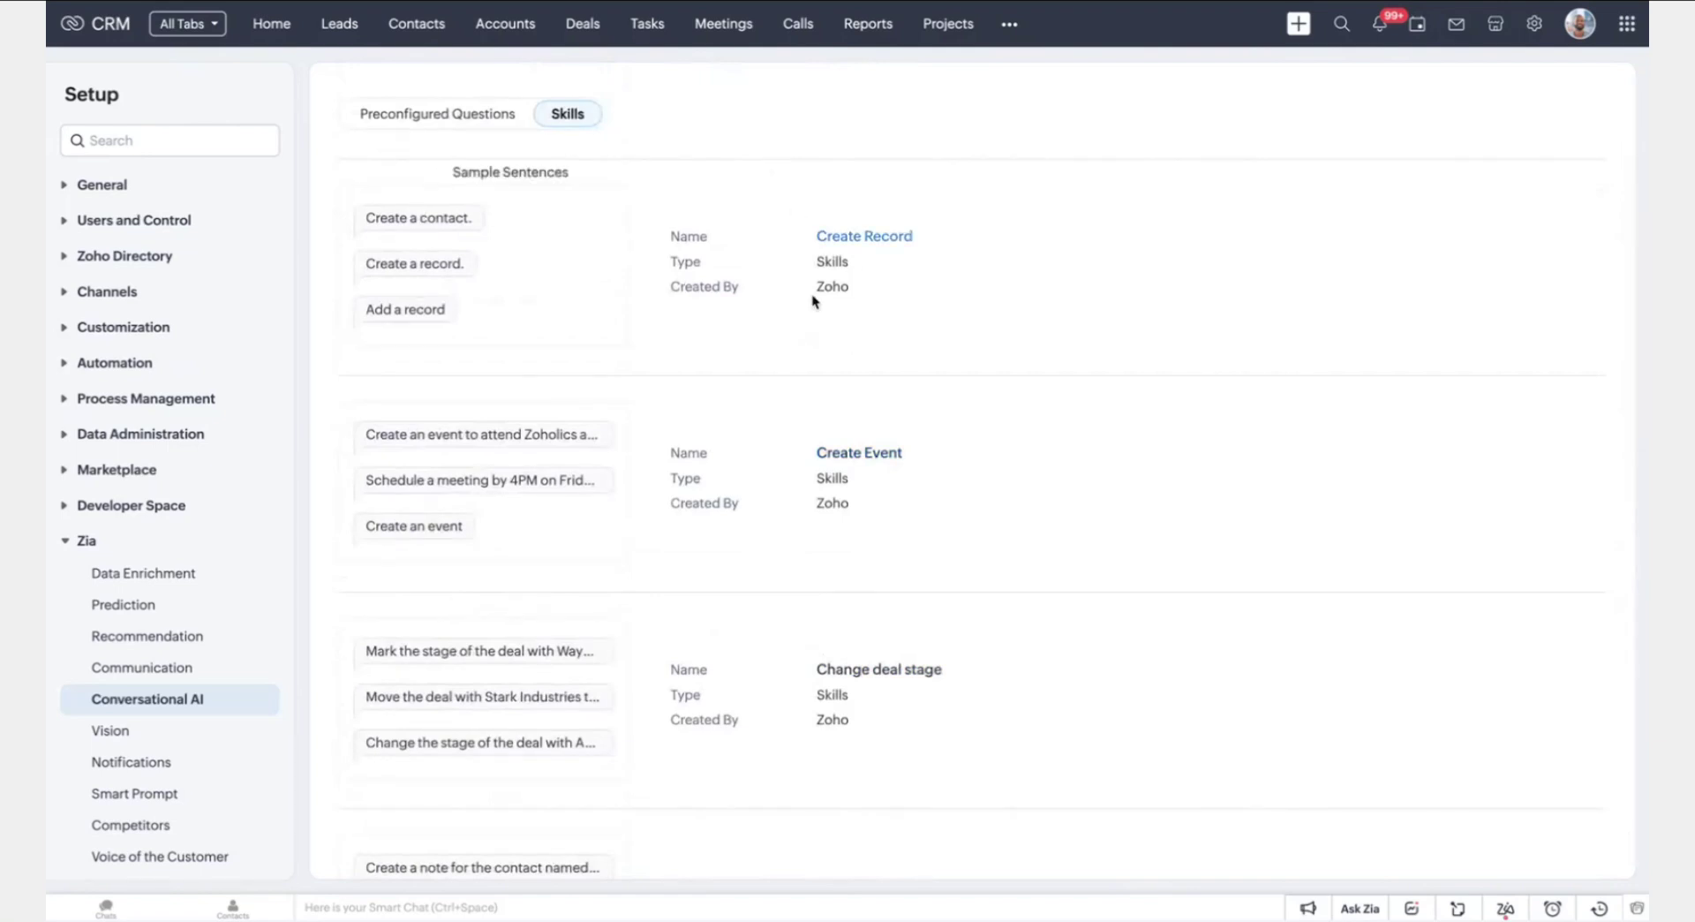
pyautogui.scroll(-4, 853, 545)
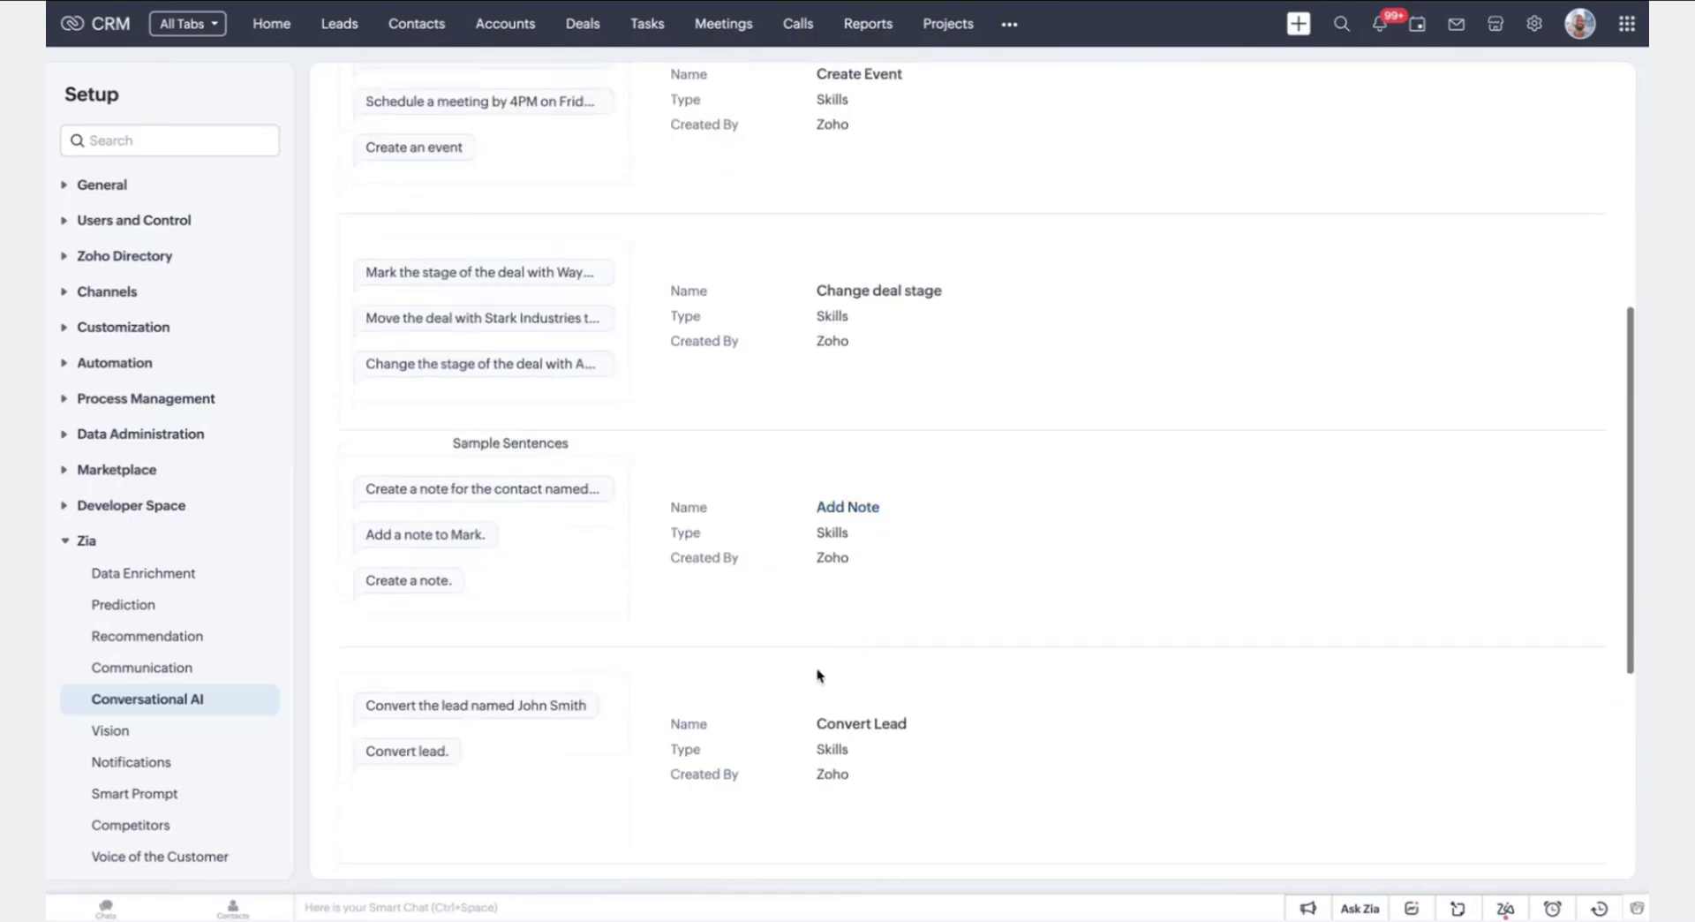
pyautogui.scroll(5, 868, 730)
pyautogui.scroll(2, 869, 728)
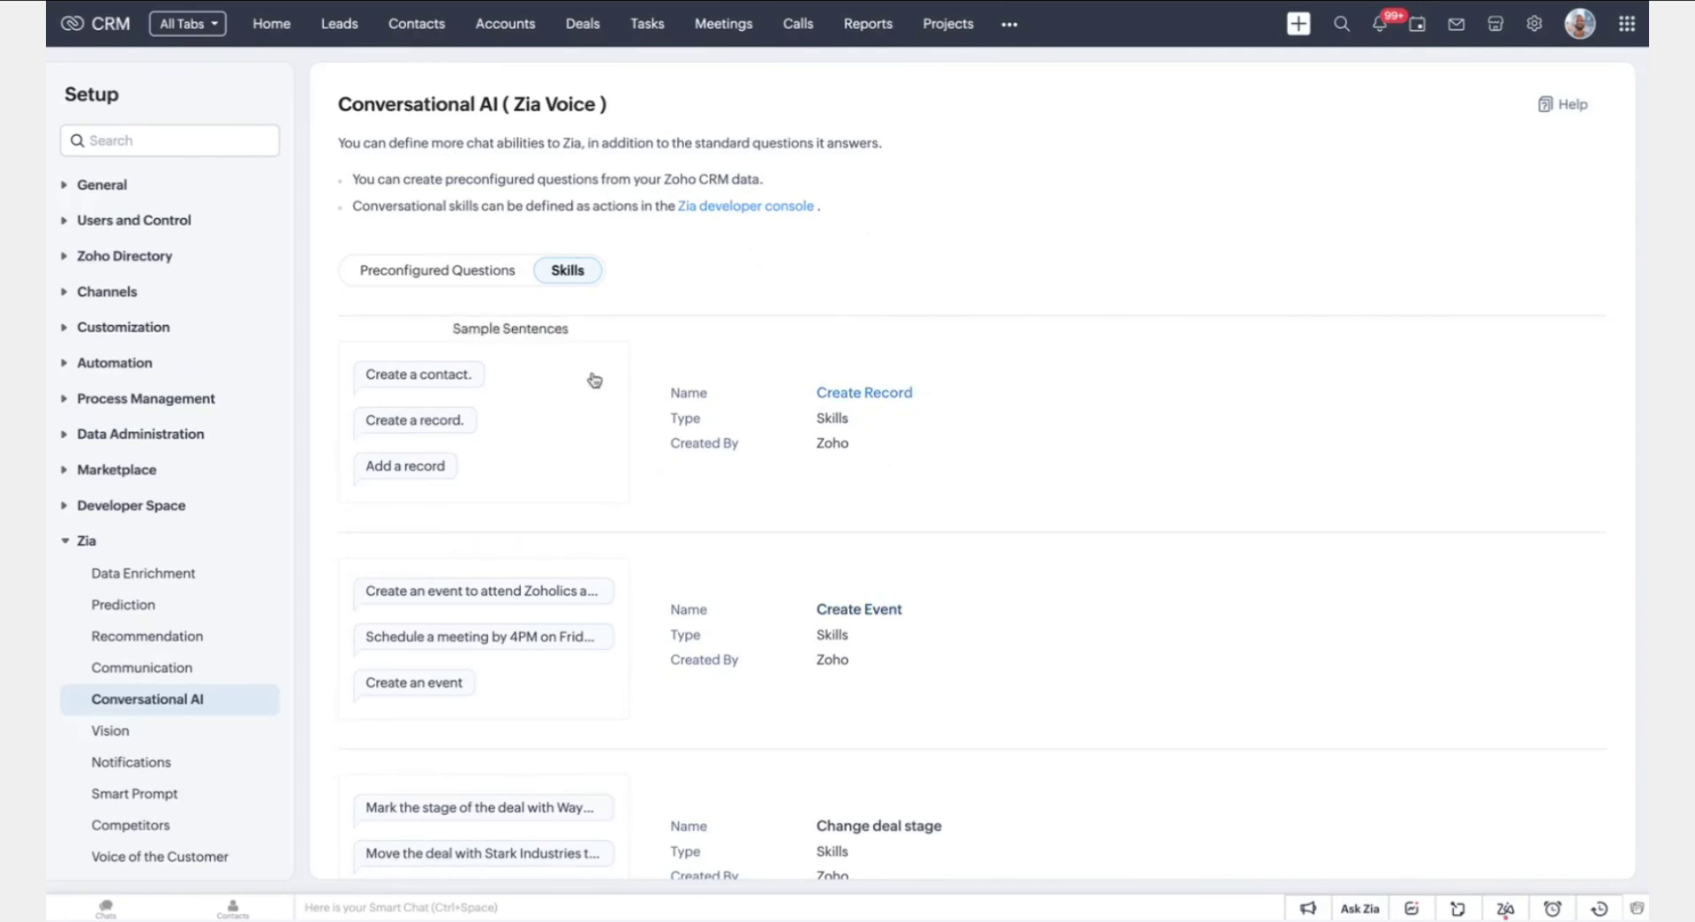
pyautogui.click(466, 282)
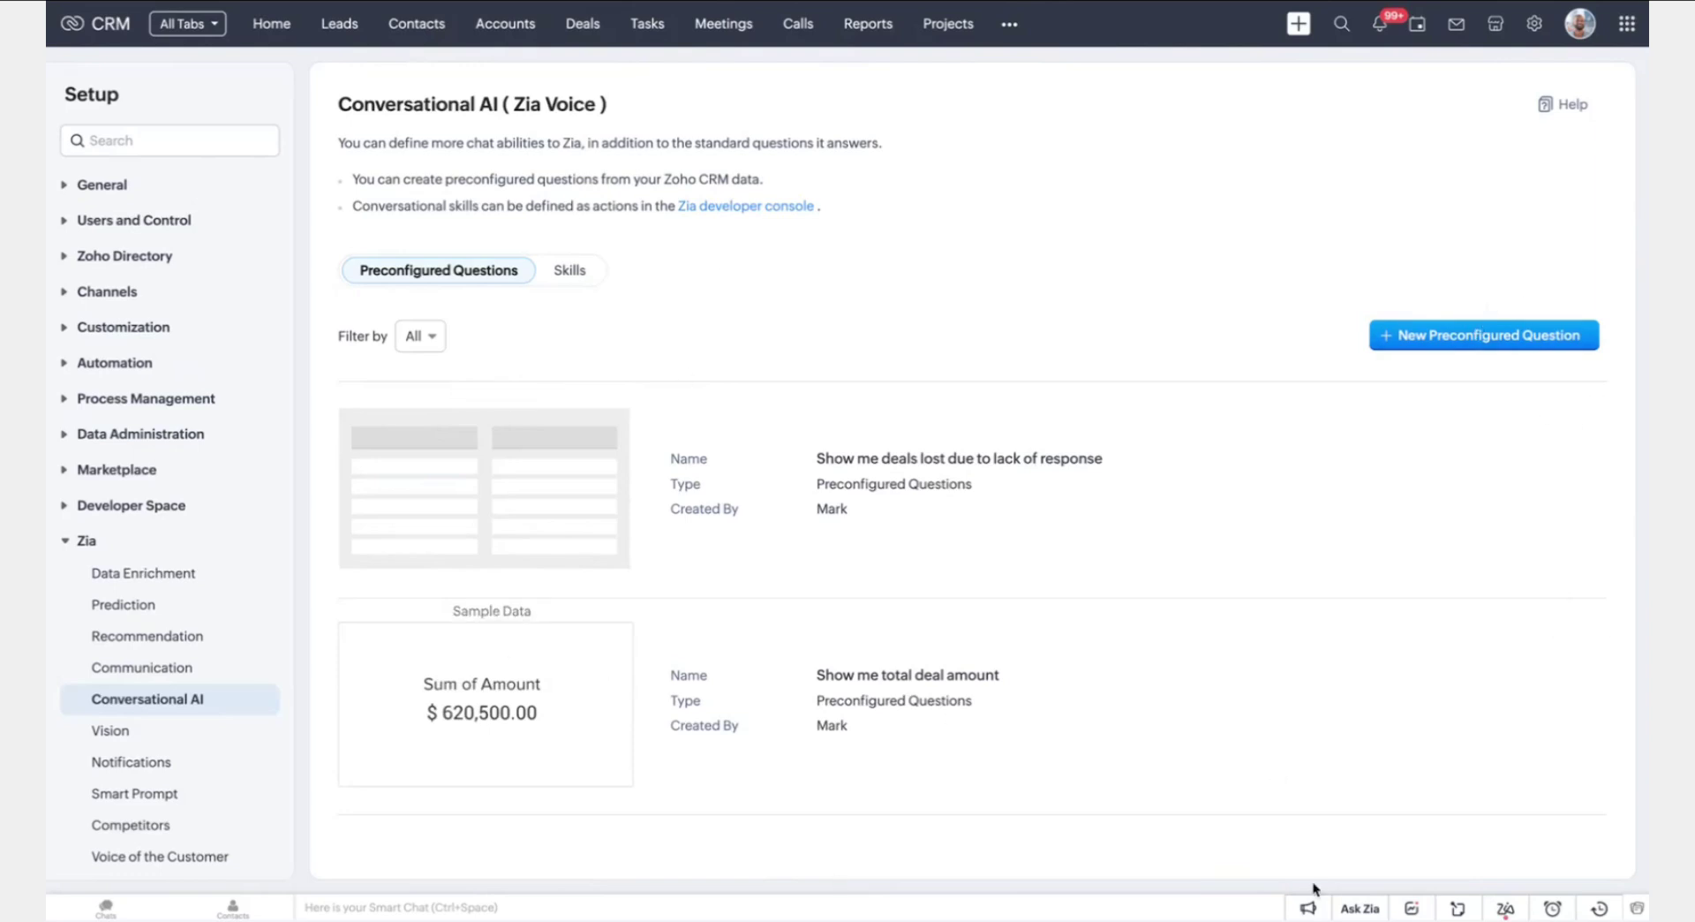
pyautogui.click(1360, 908)
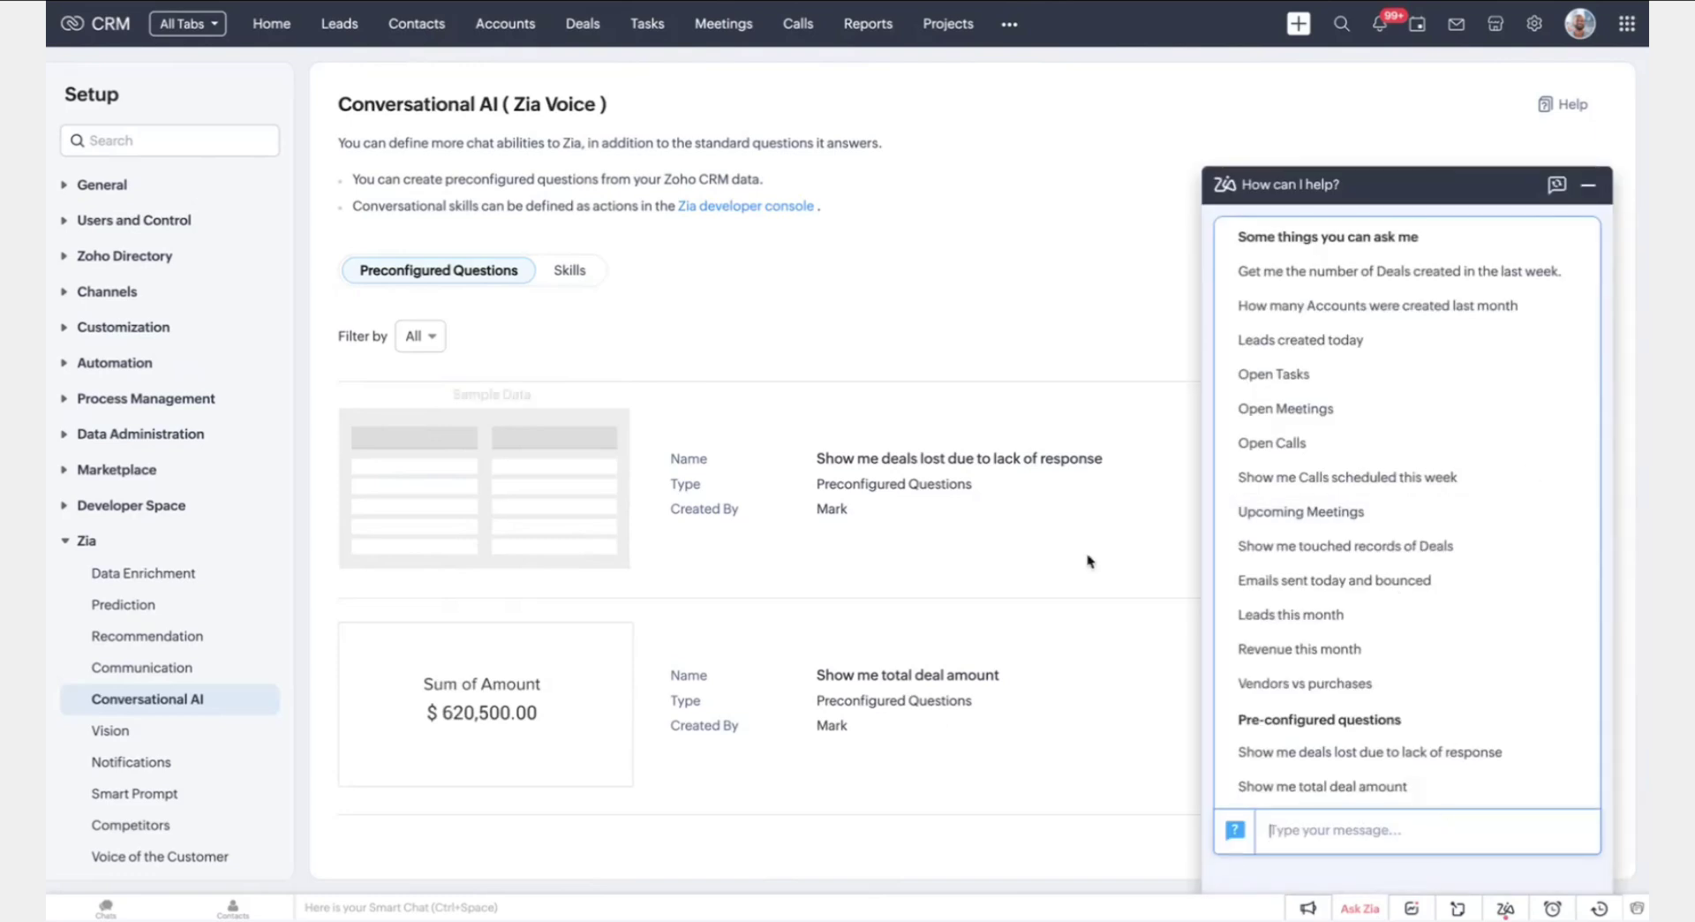
pyautogui.click(1382, 276)
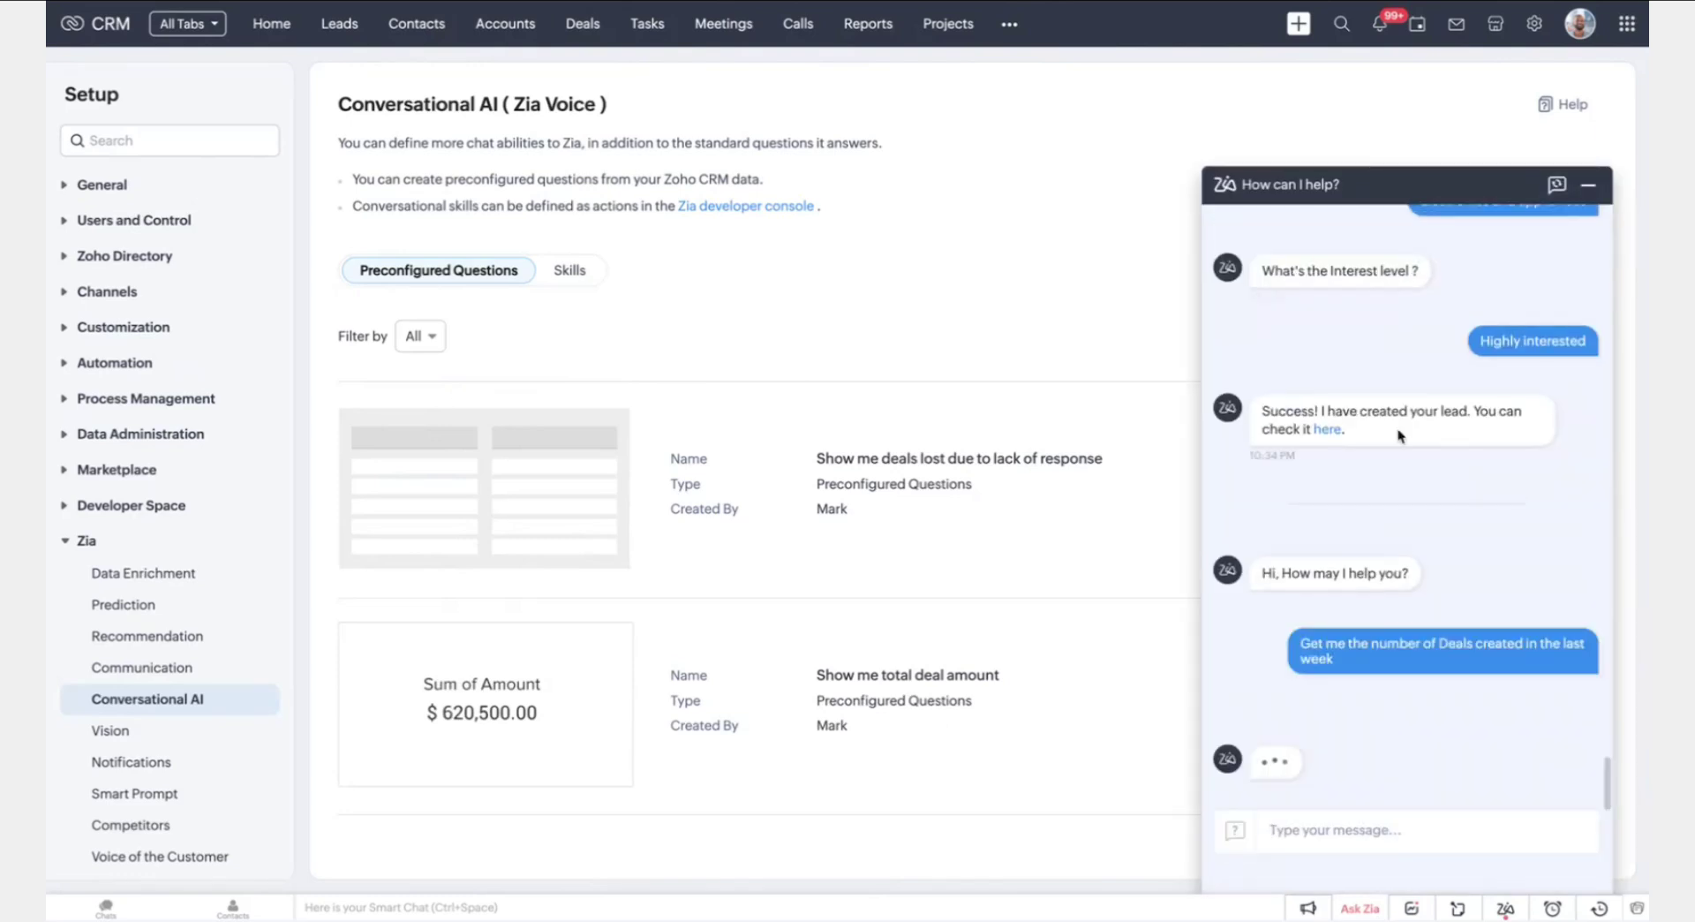
pyautogui.scroll(15, 1290, 433)
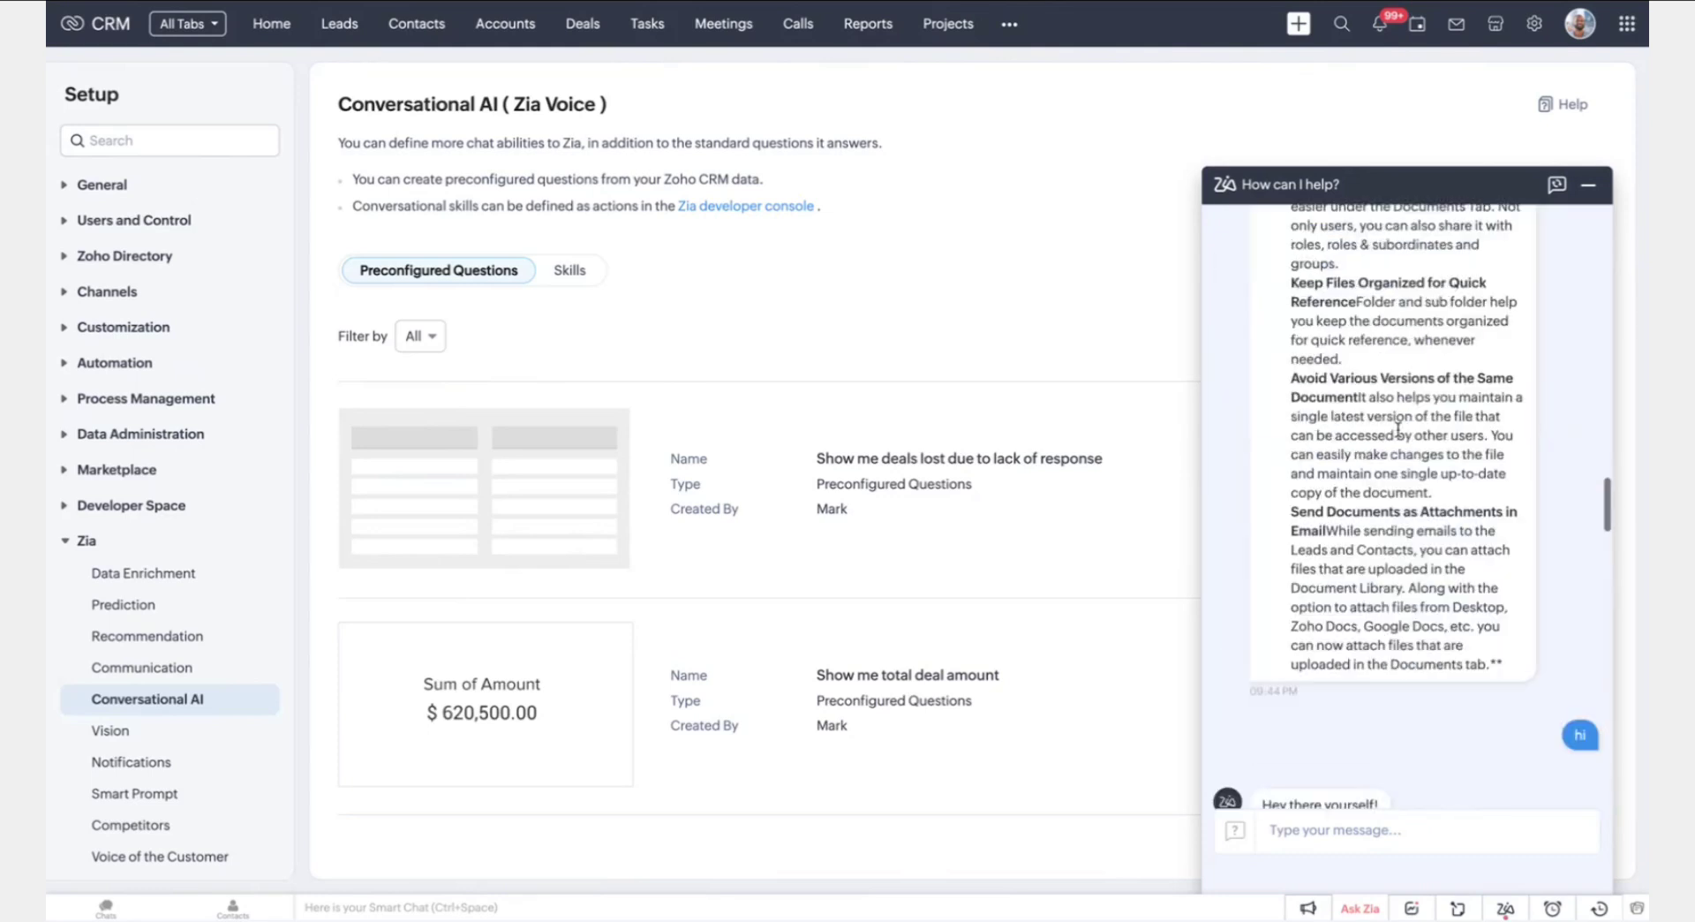
pyautogui.scroll(10, 1398, 434)
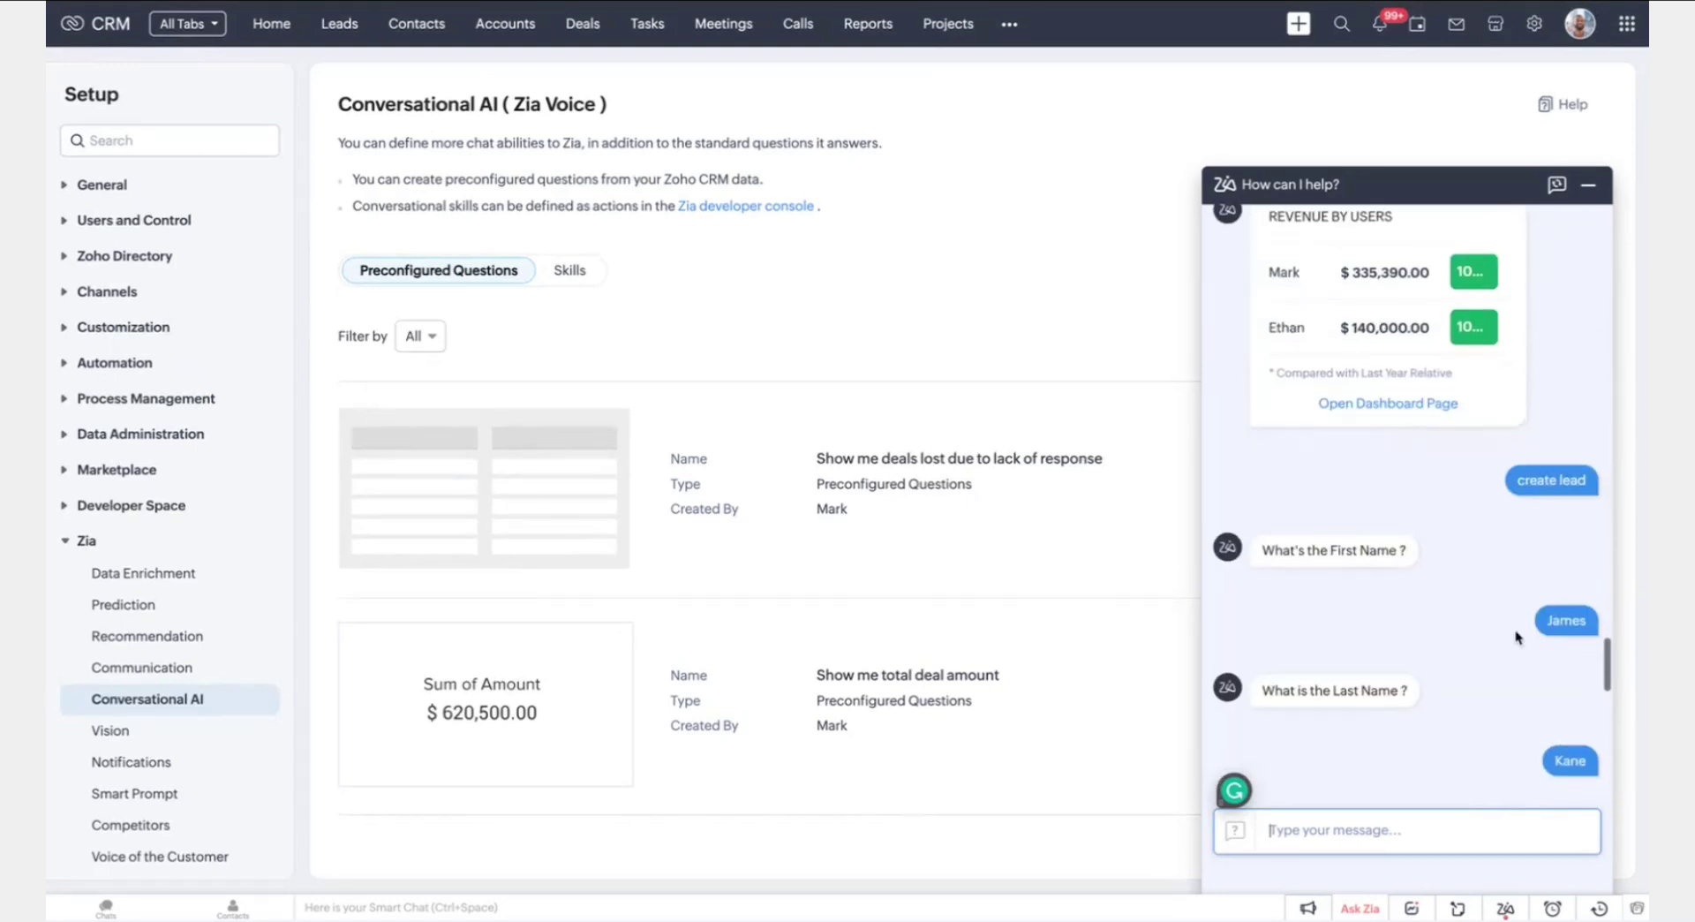
pyautogui.scroll(-3, 1515, 629)
pyautogui.scroll(8, 1514, 628)
pyautogui.scroll(3, 1515, 634)
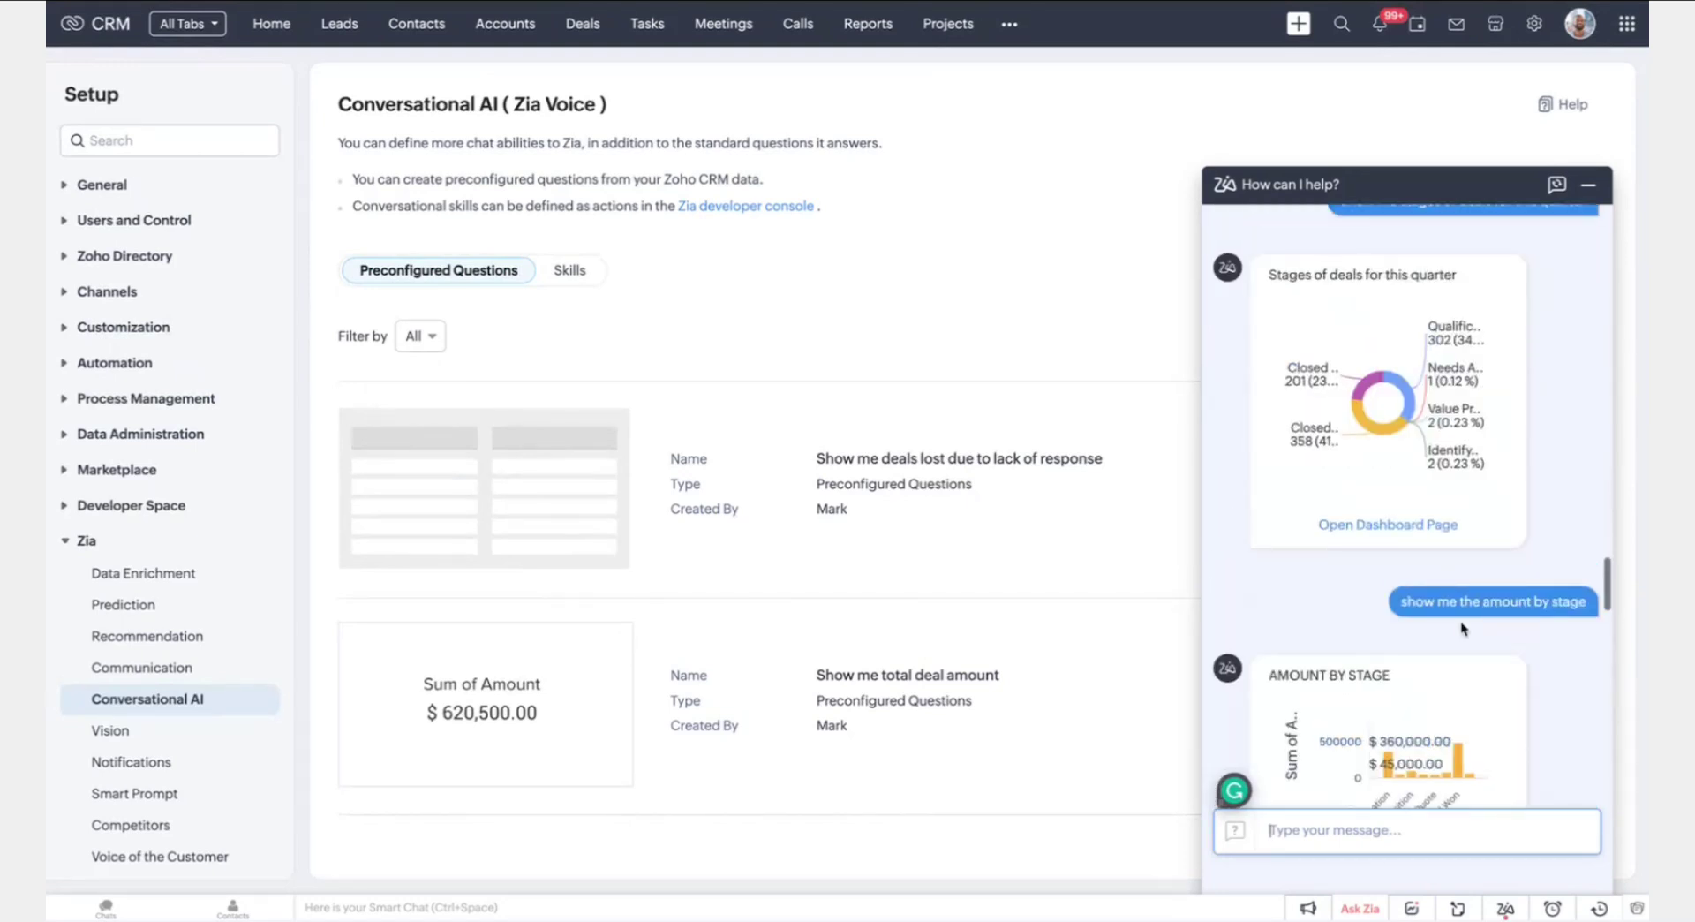
pyautogui.scroll(2, 1340, 309)
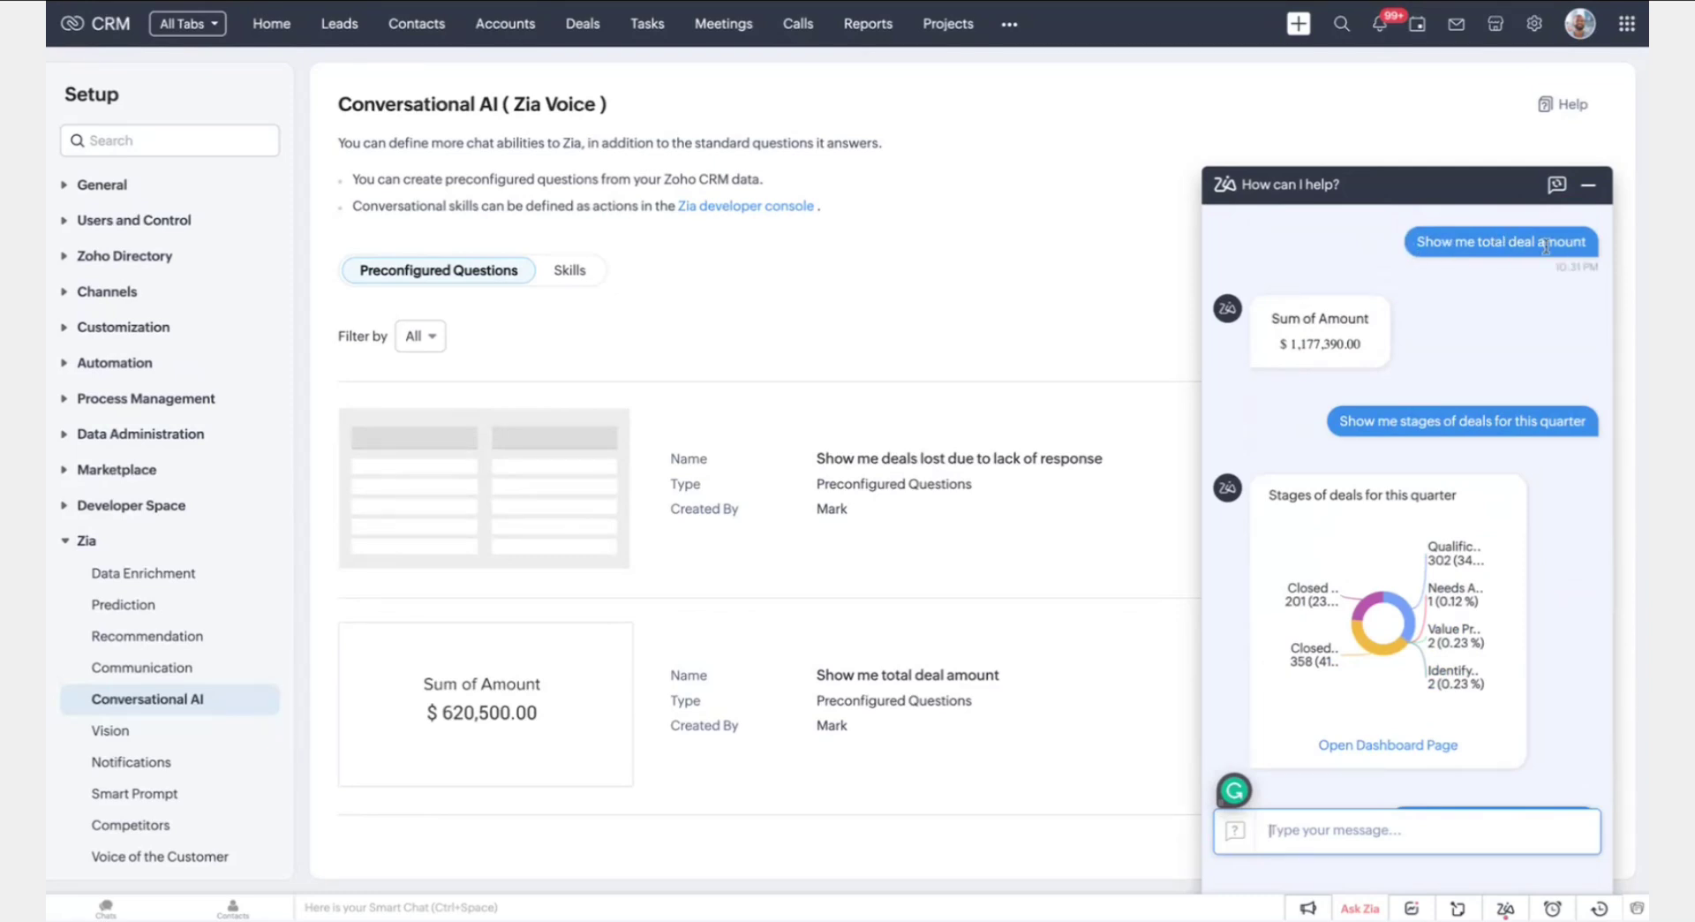
pyautogui.click(1588, 184)
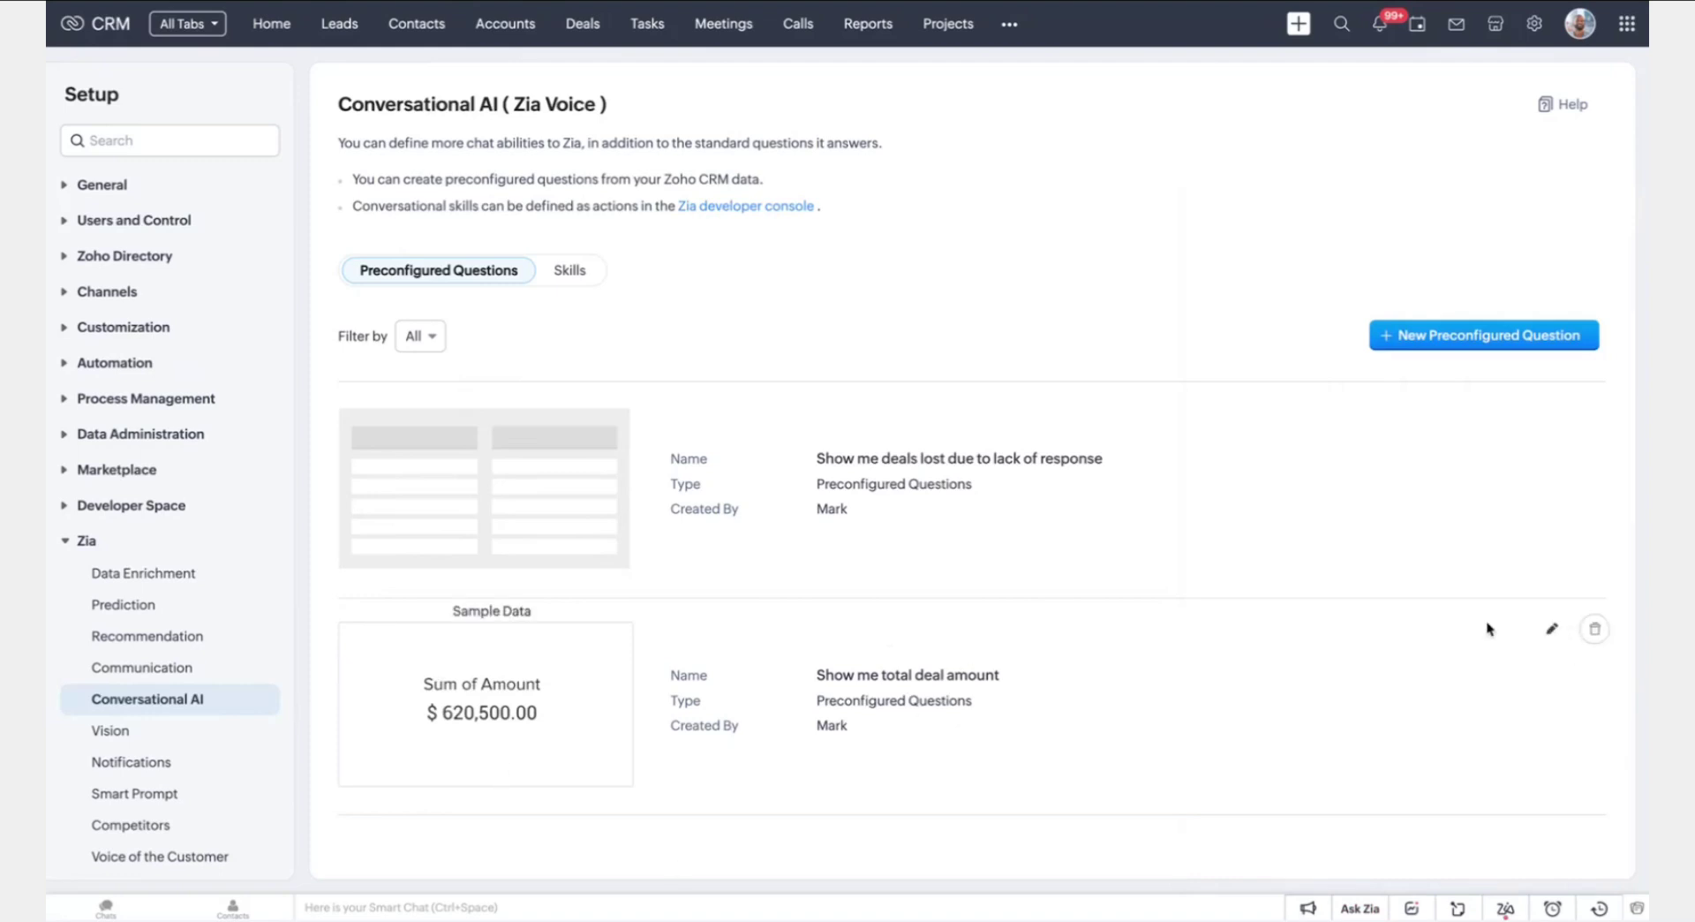
# Edit the 'Show me total deal amount' question, keeping Deals as its module
pyautogui.click(1551, 632)
pyautogui.scroll(-1, 699, 595)
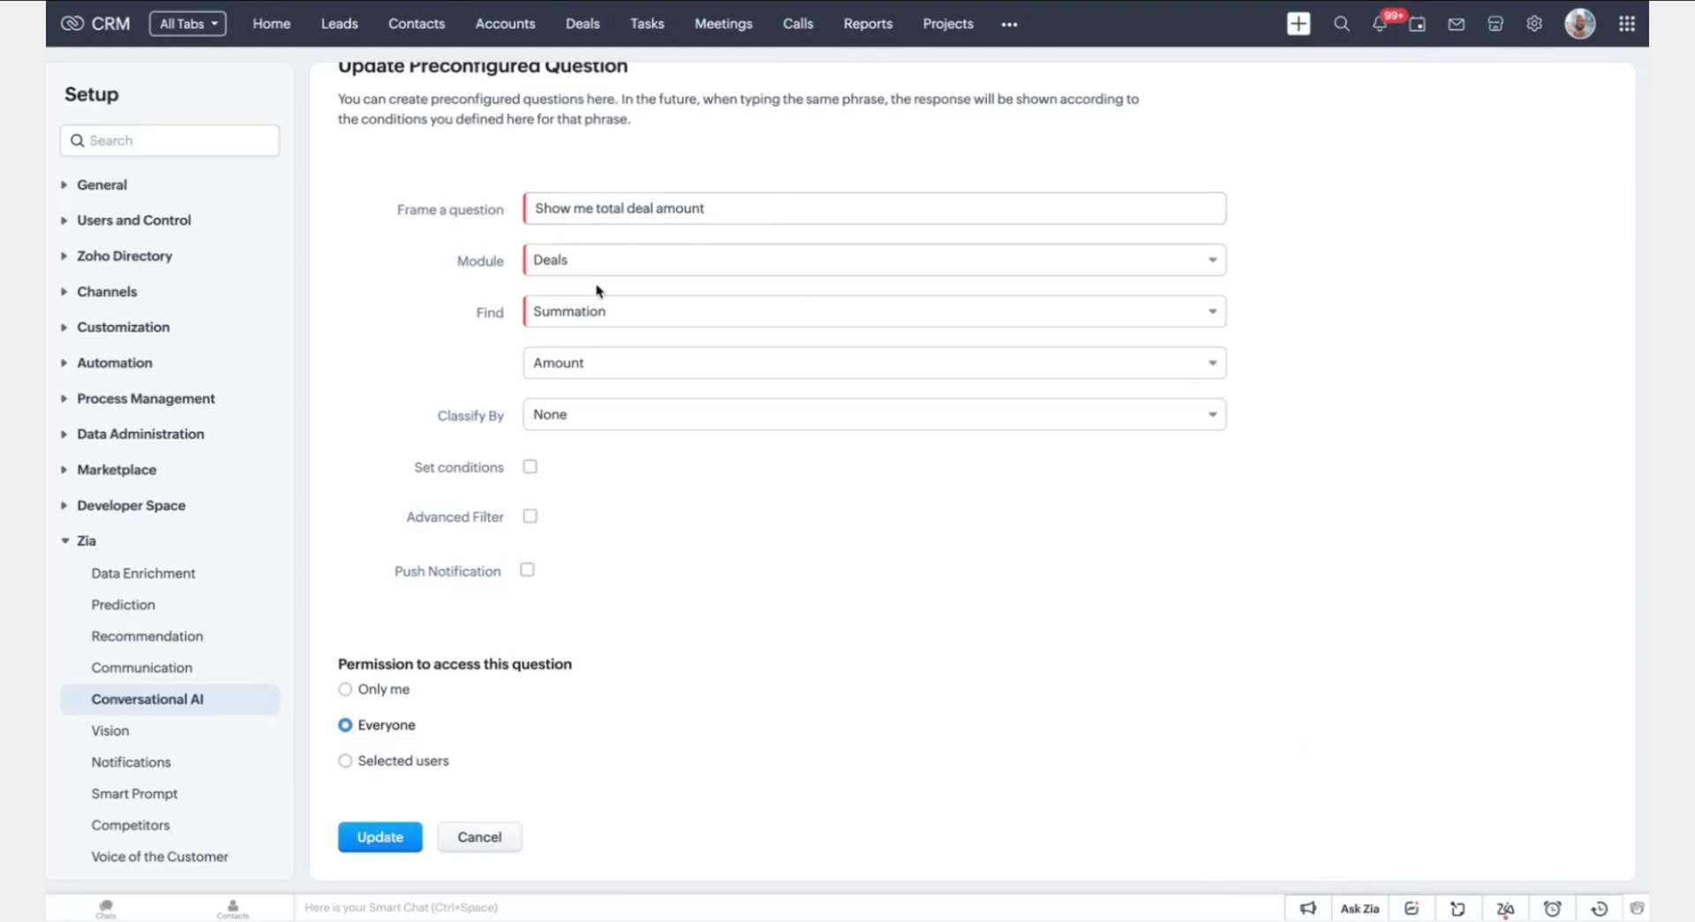
pyautogui.click(618, 258)
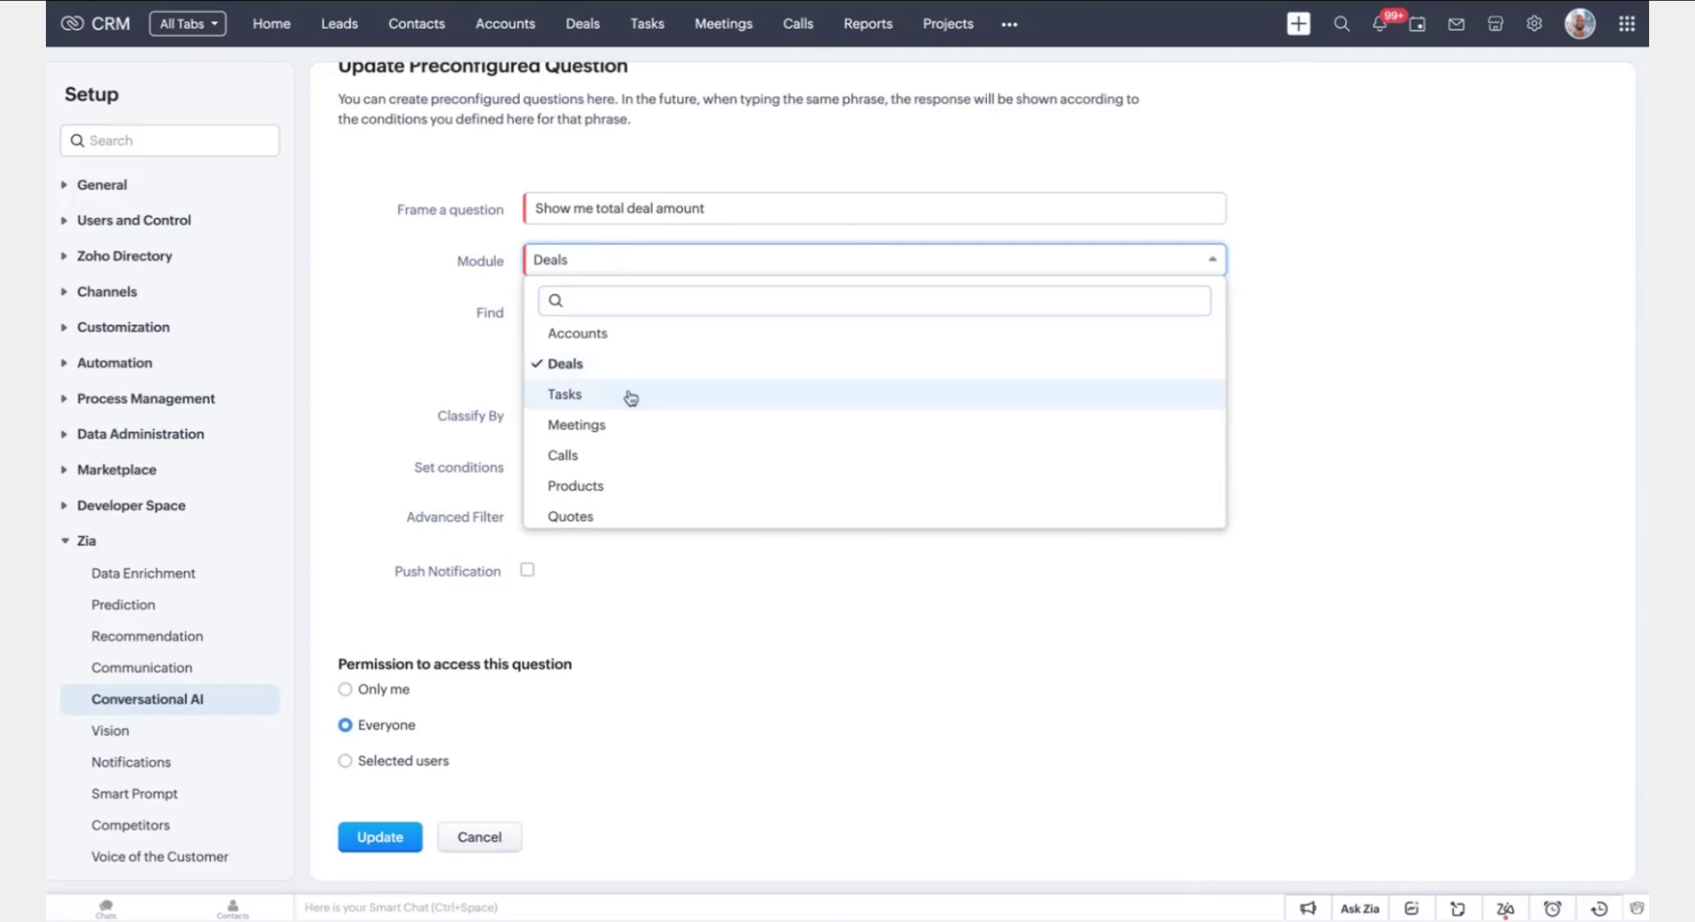
pyautogui.scroll(2, 631, 389)
pyautogui.scroll(-2, 650, 442)
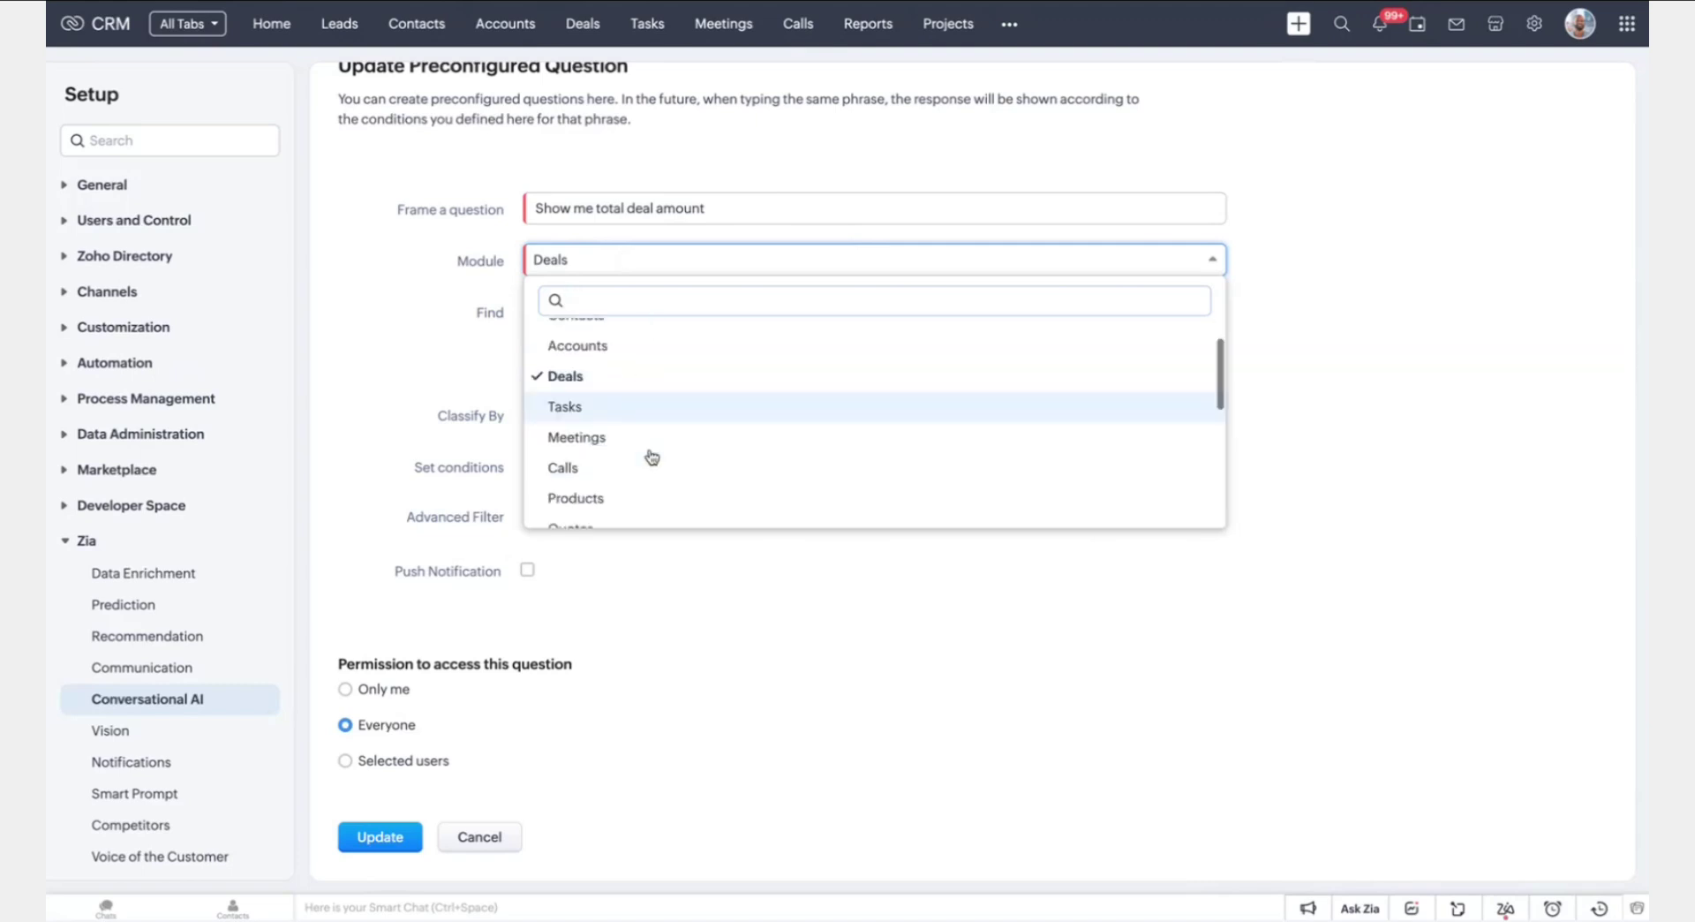
pyautogui.click(1258, 314)
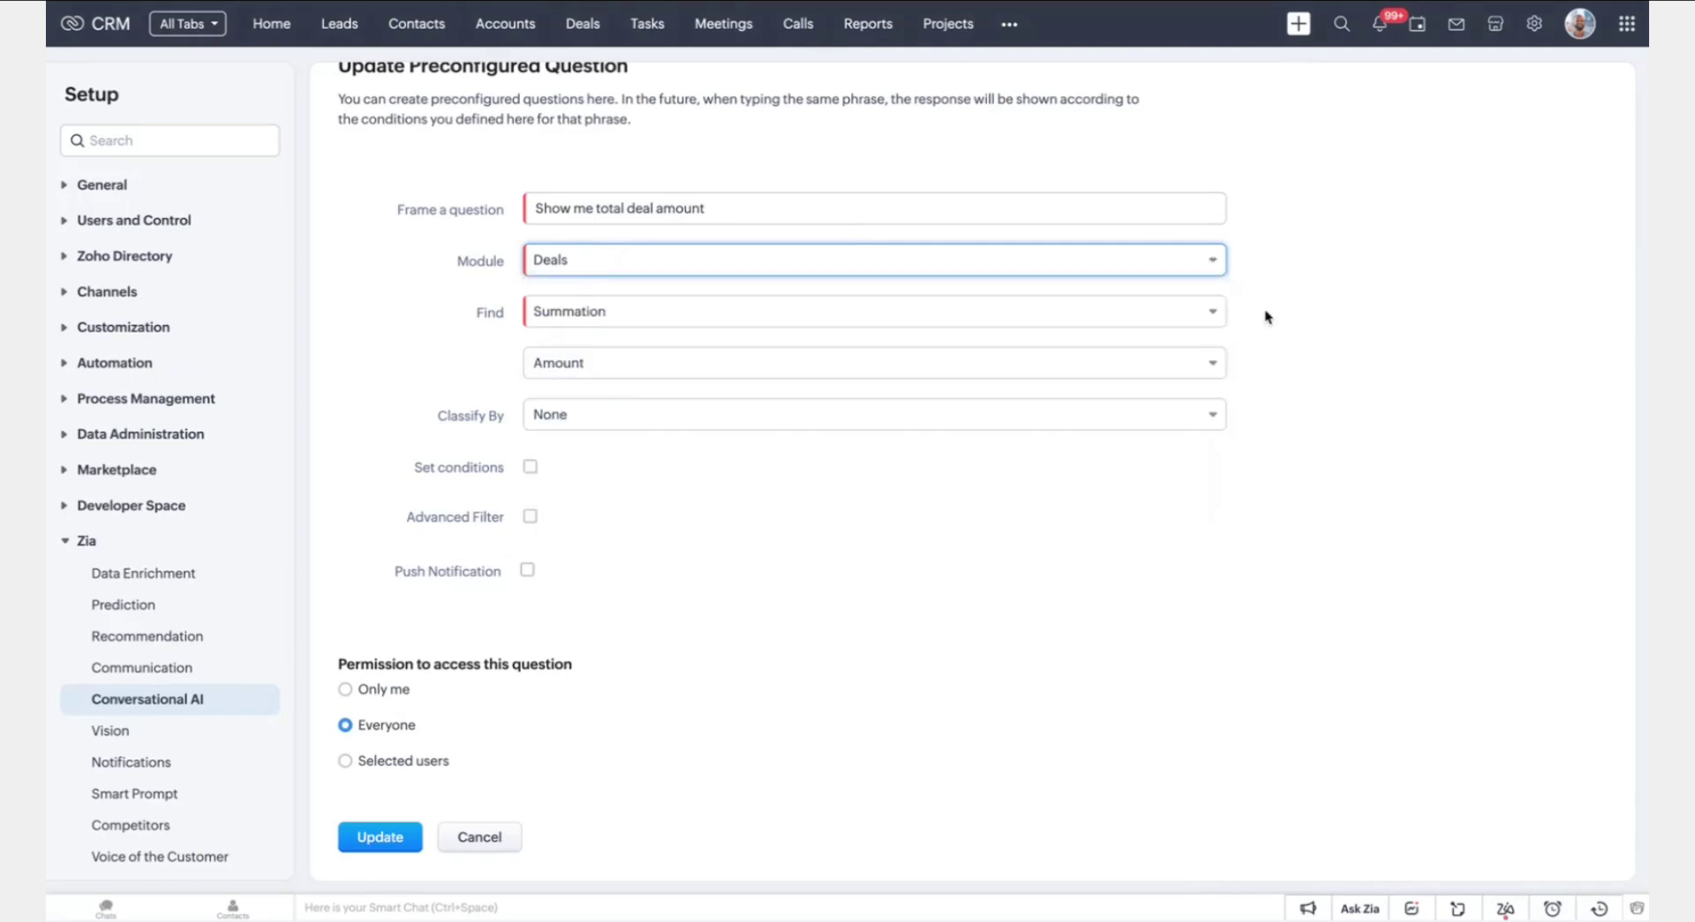
# Keep Summation of the Amount field with Classify By set to None
pyautogui.click(672, 317)
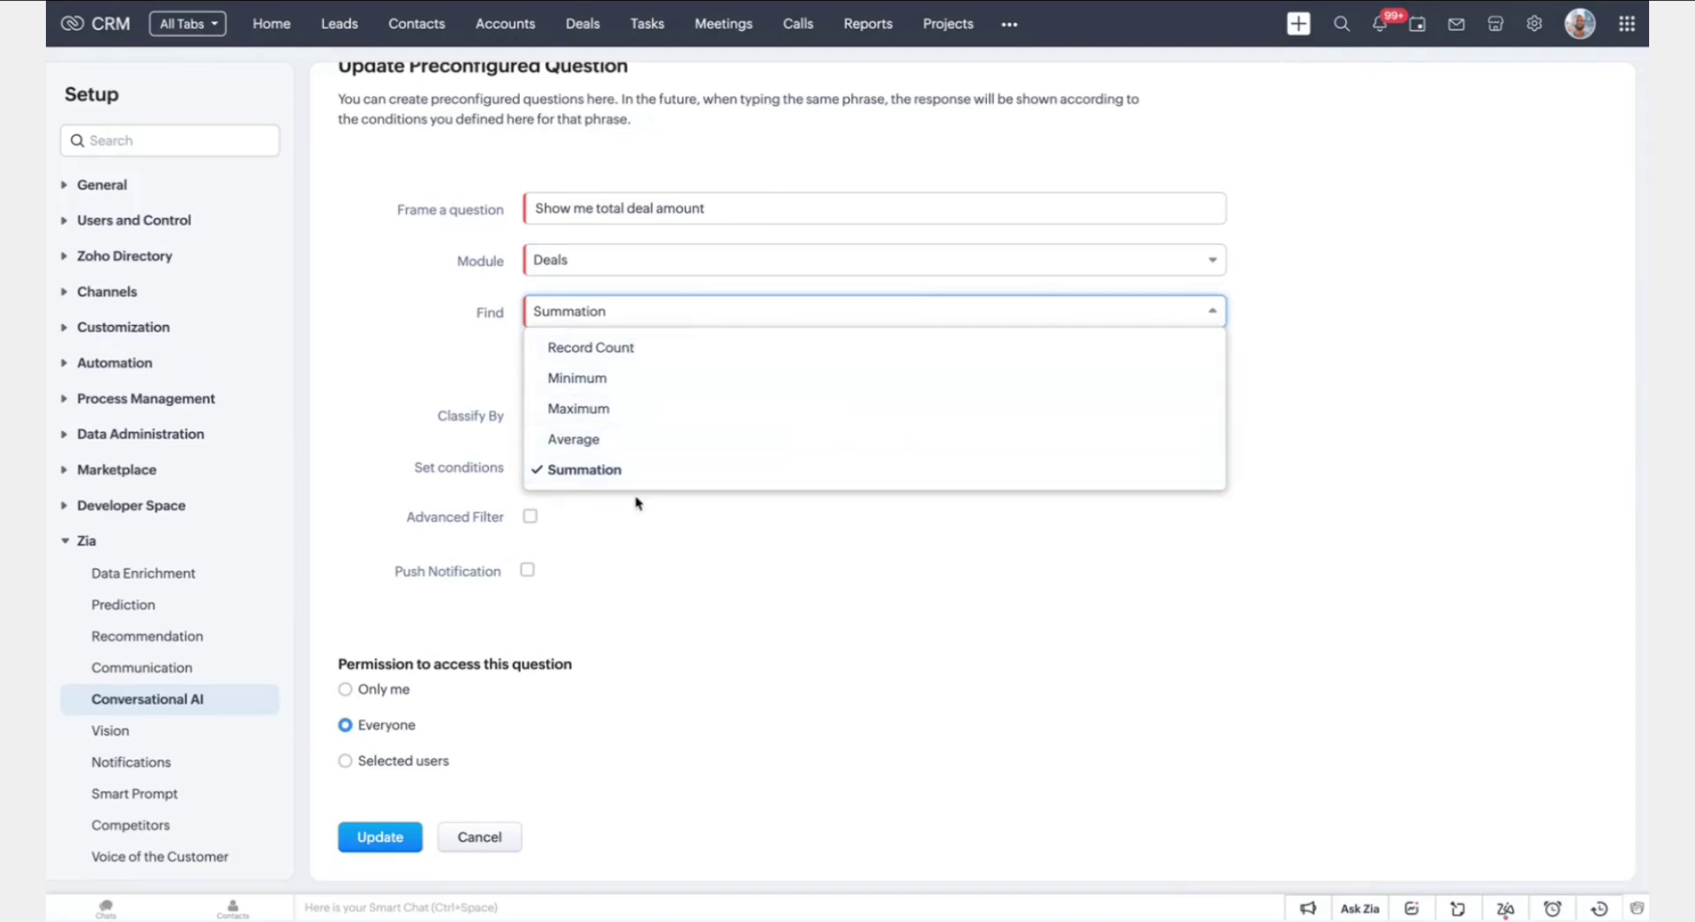
pyautogui.click(783, 596)
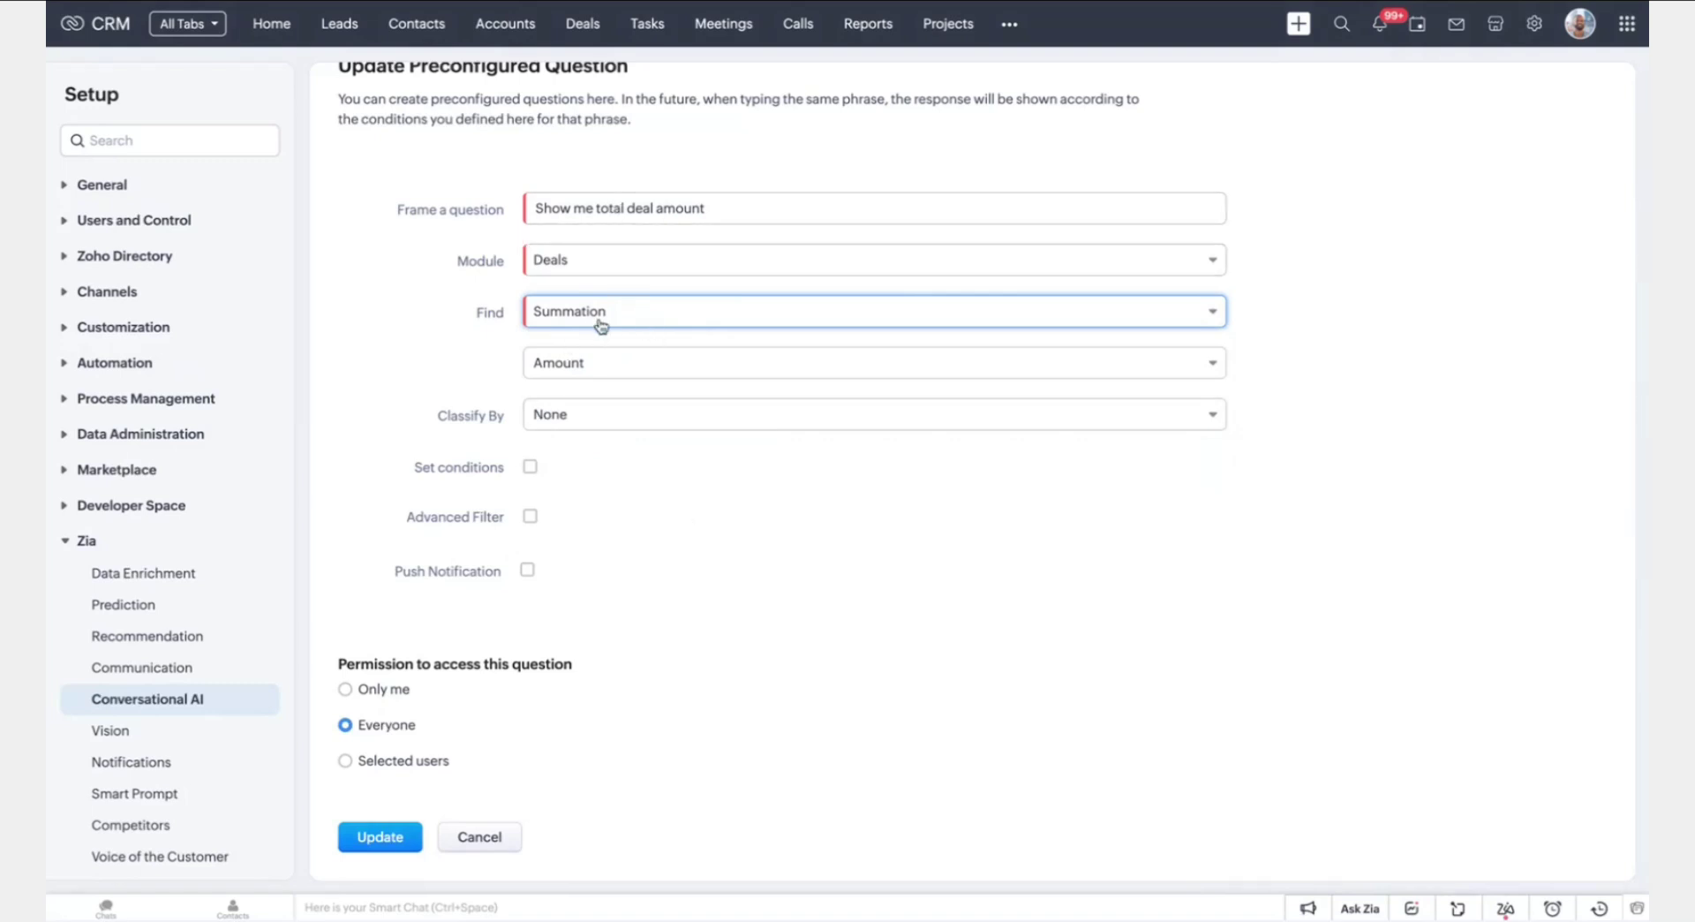
pyautogui.click(632, 365)
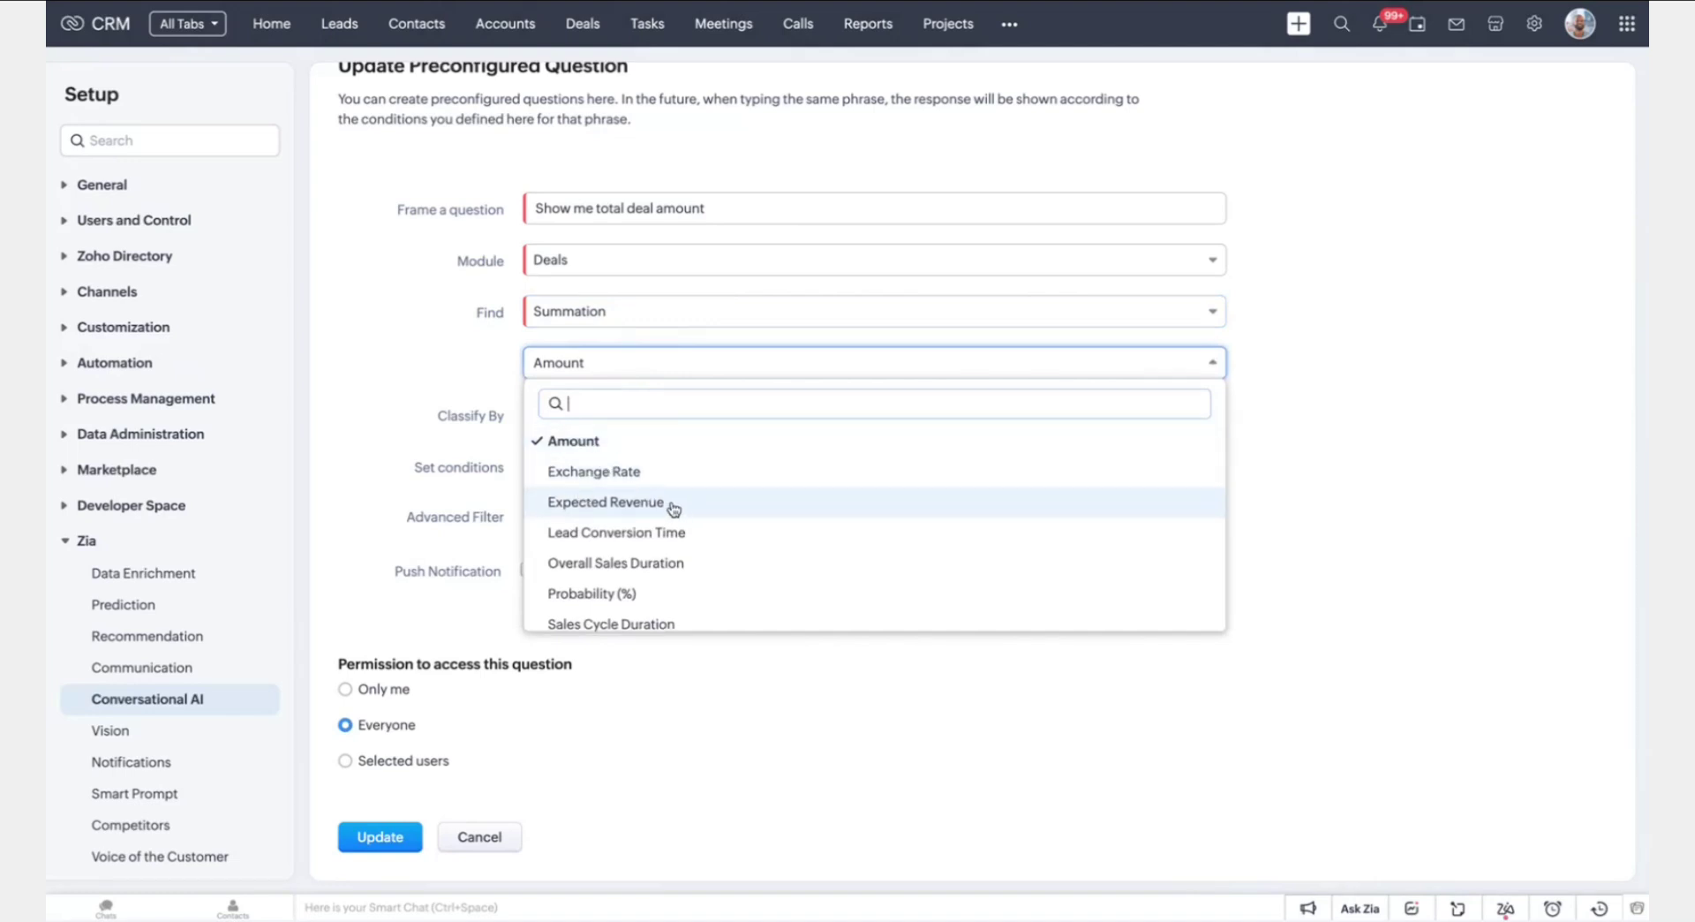
pyautogui.click(1435, 450)
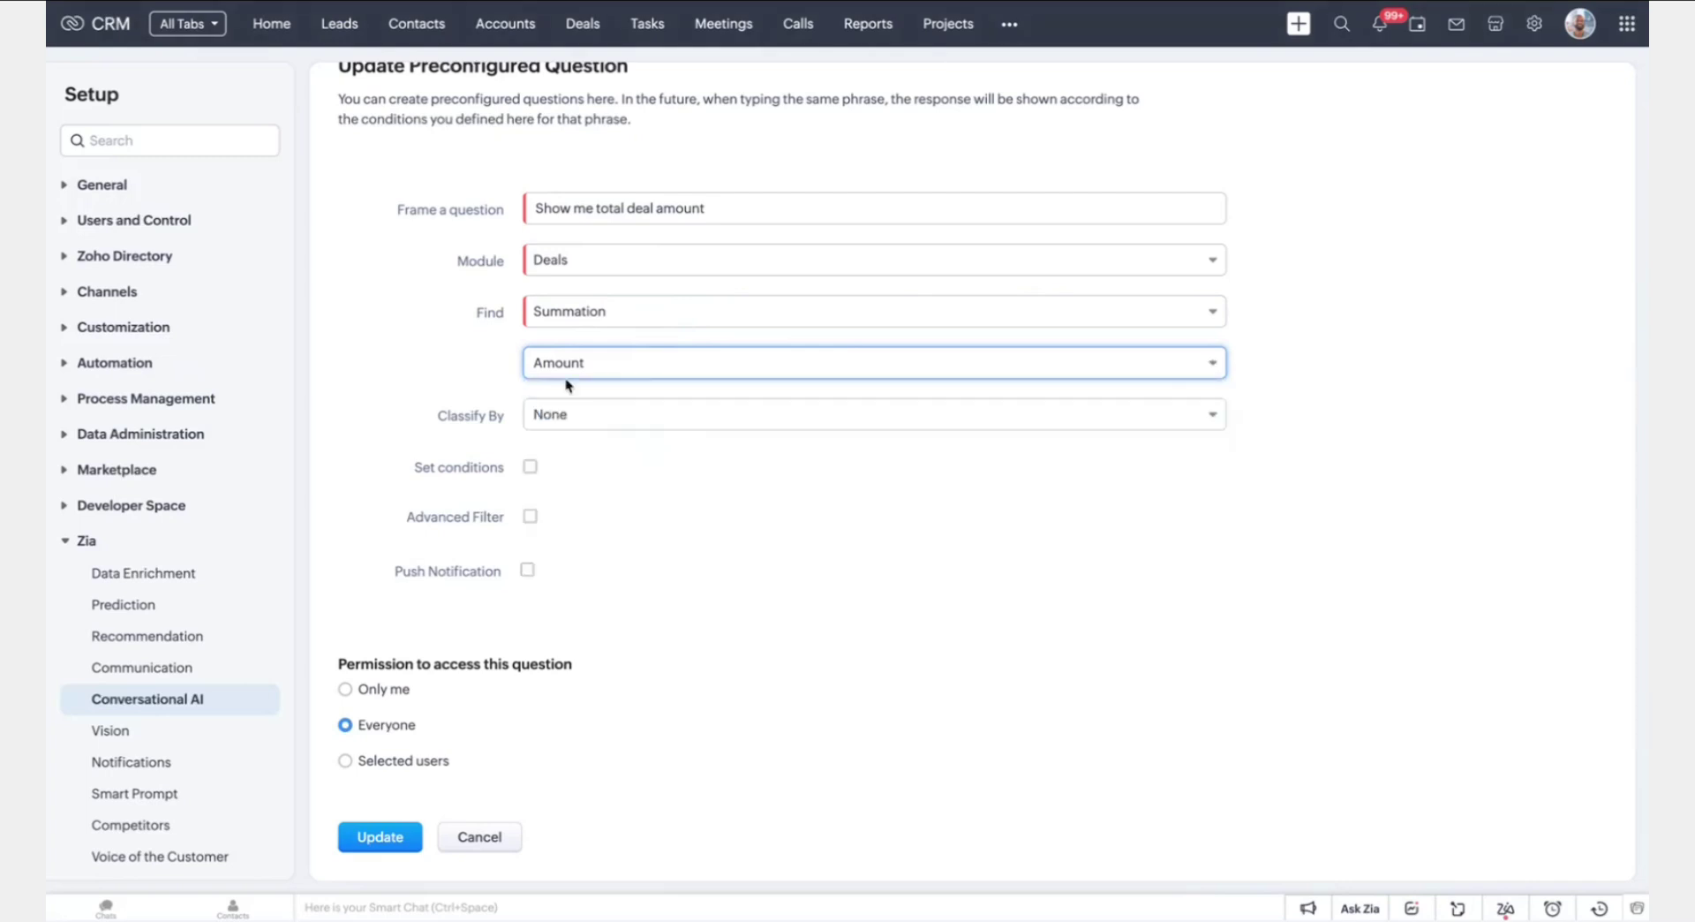
pyautogui.click(569, 422)
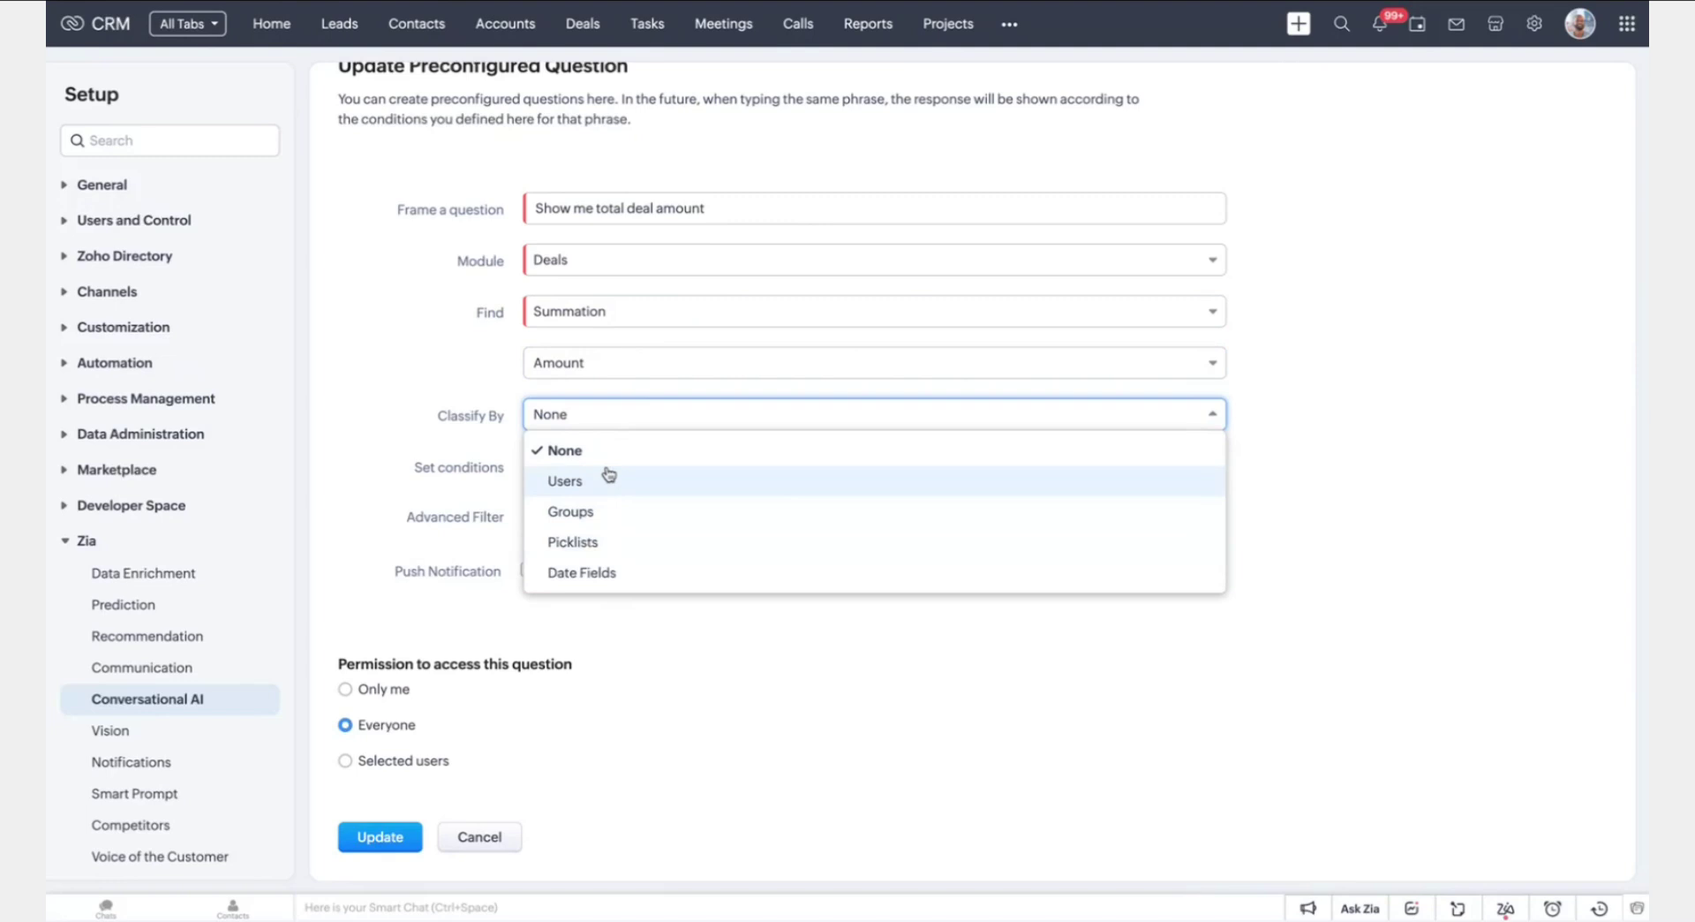
pyautogui.click(1435, 417)
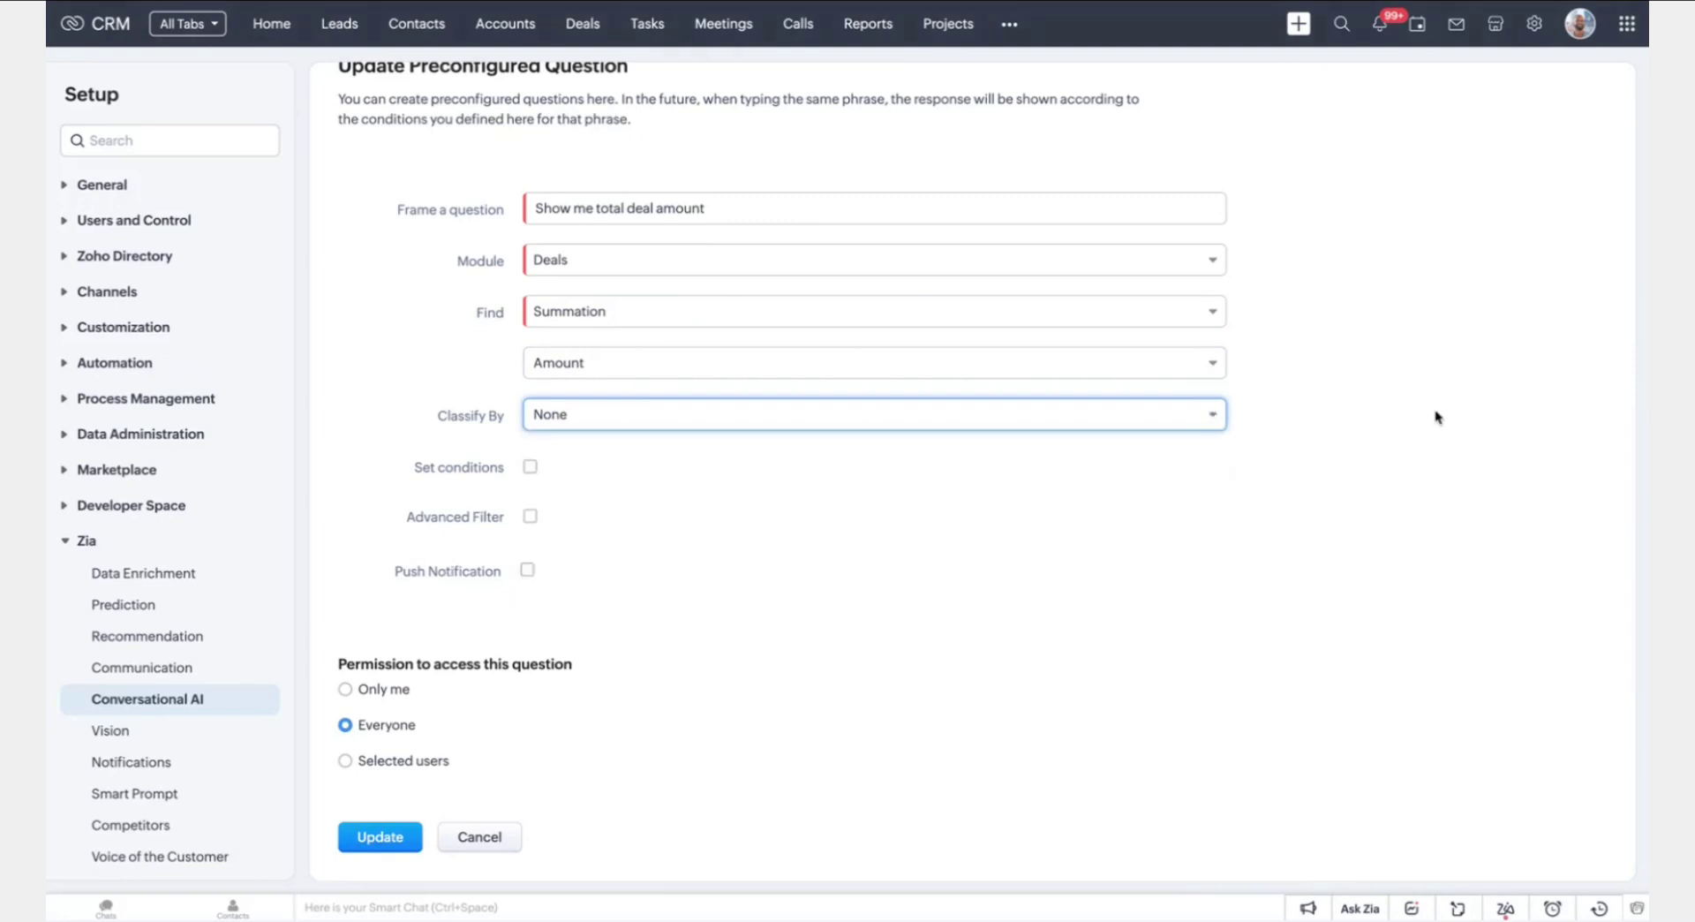
# Add the condition Amount > 50000 USD and reword it 'Show me total high value deal amount'
pyautogui.click(531, 469)
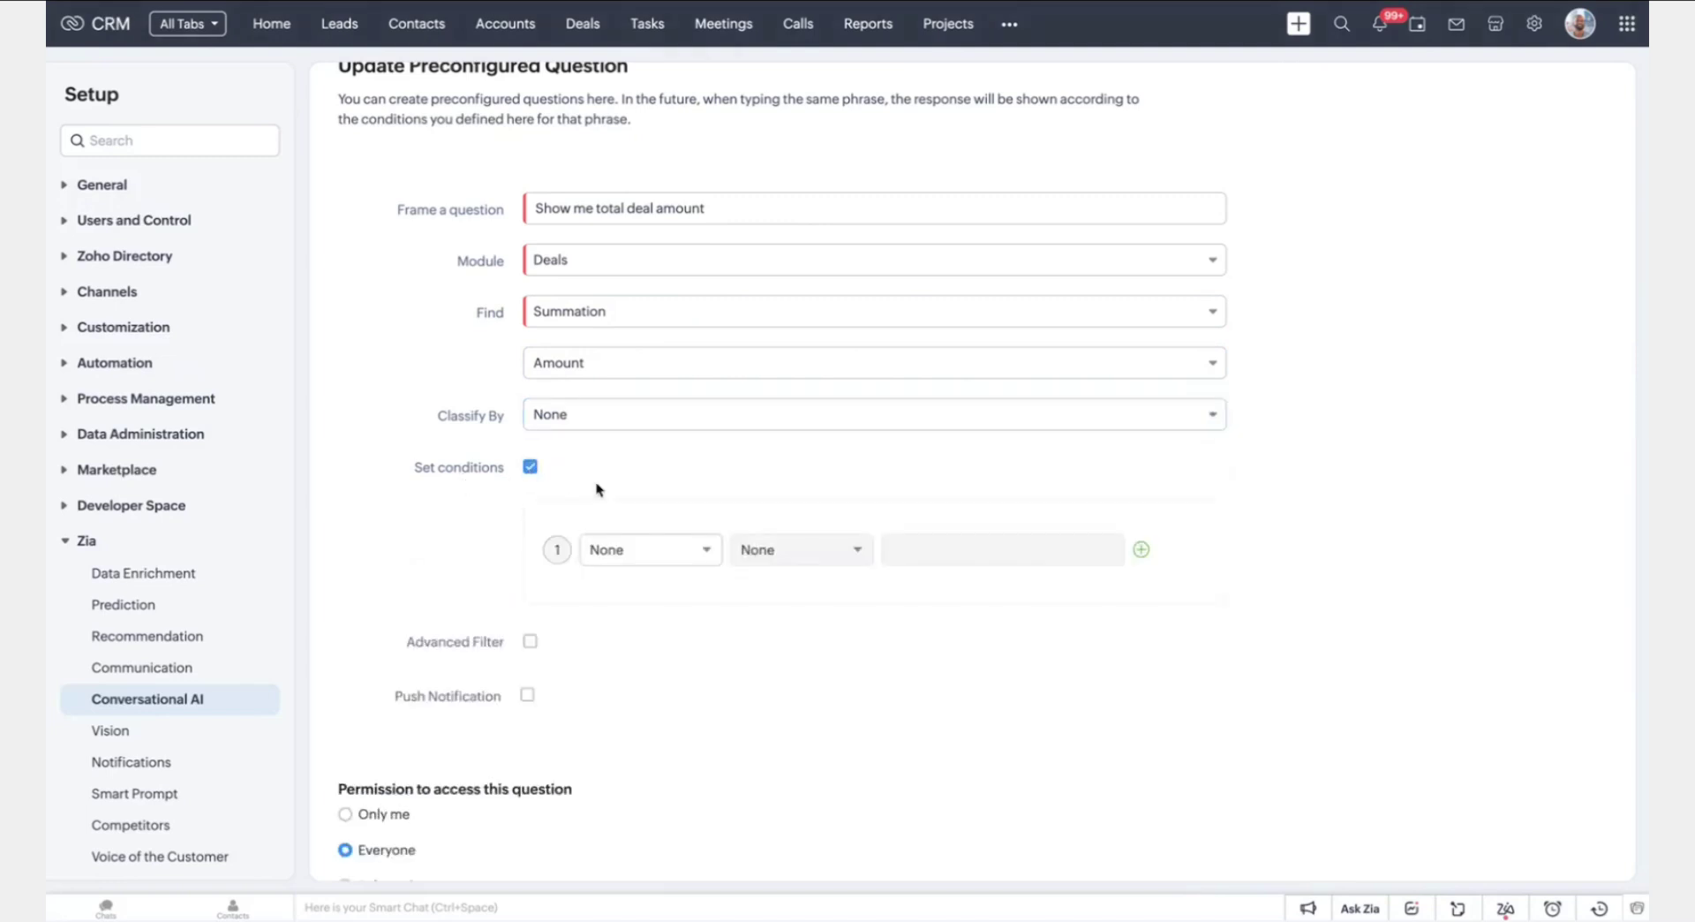
pyautogui.click(695, 559)
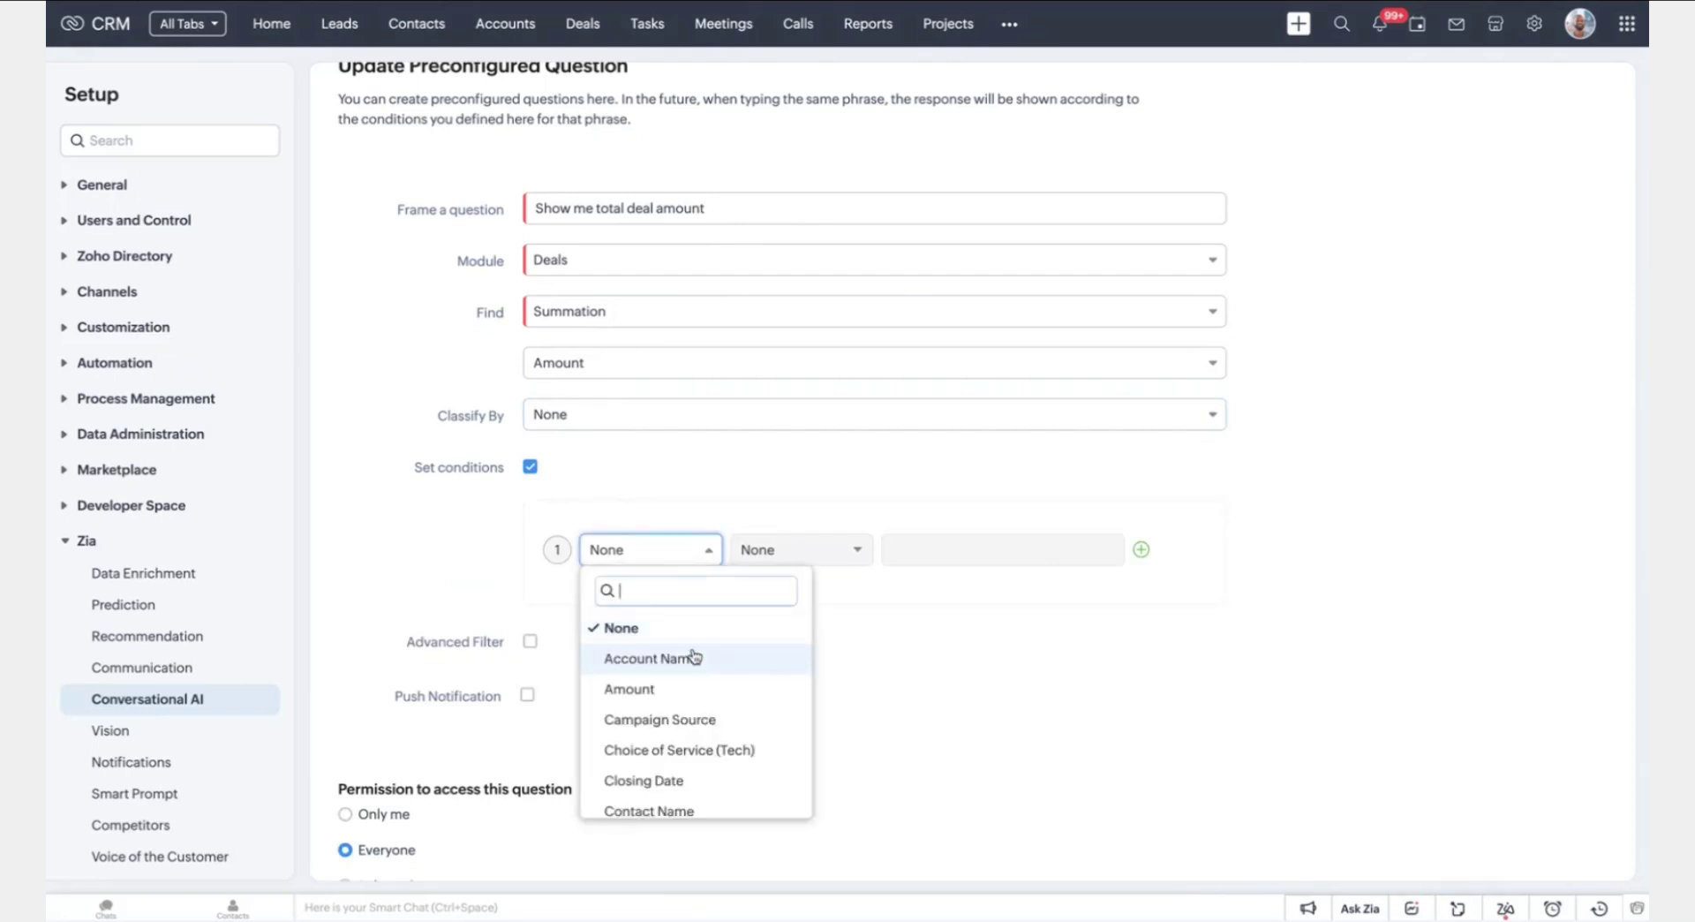
pyautogui.click(718, 705)
pyautogui.click(794, 549)
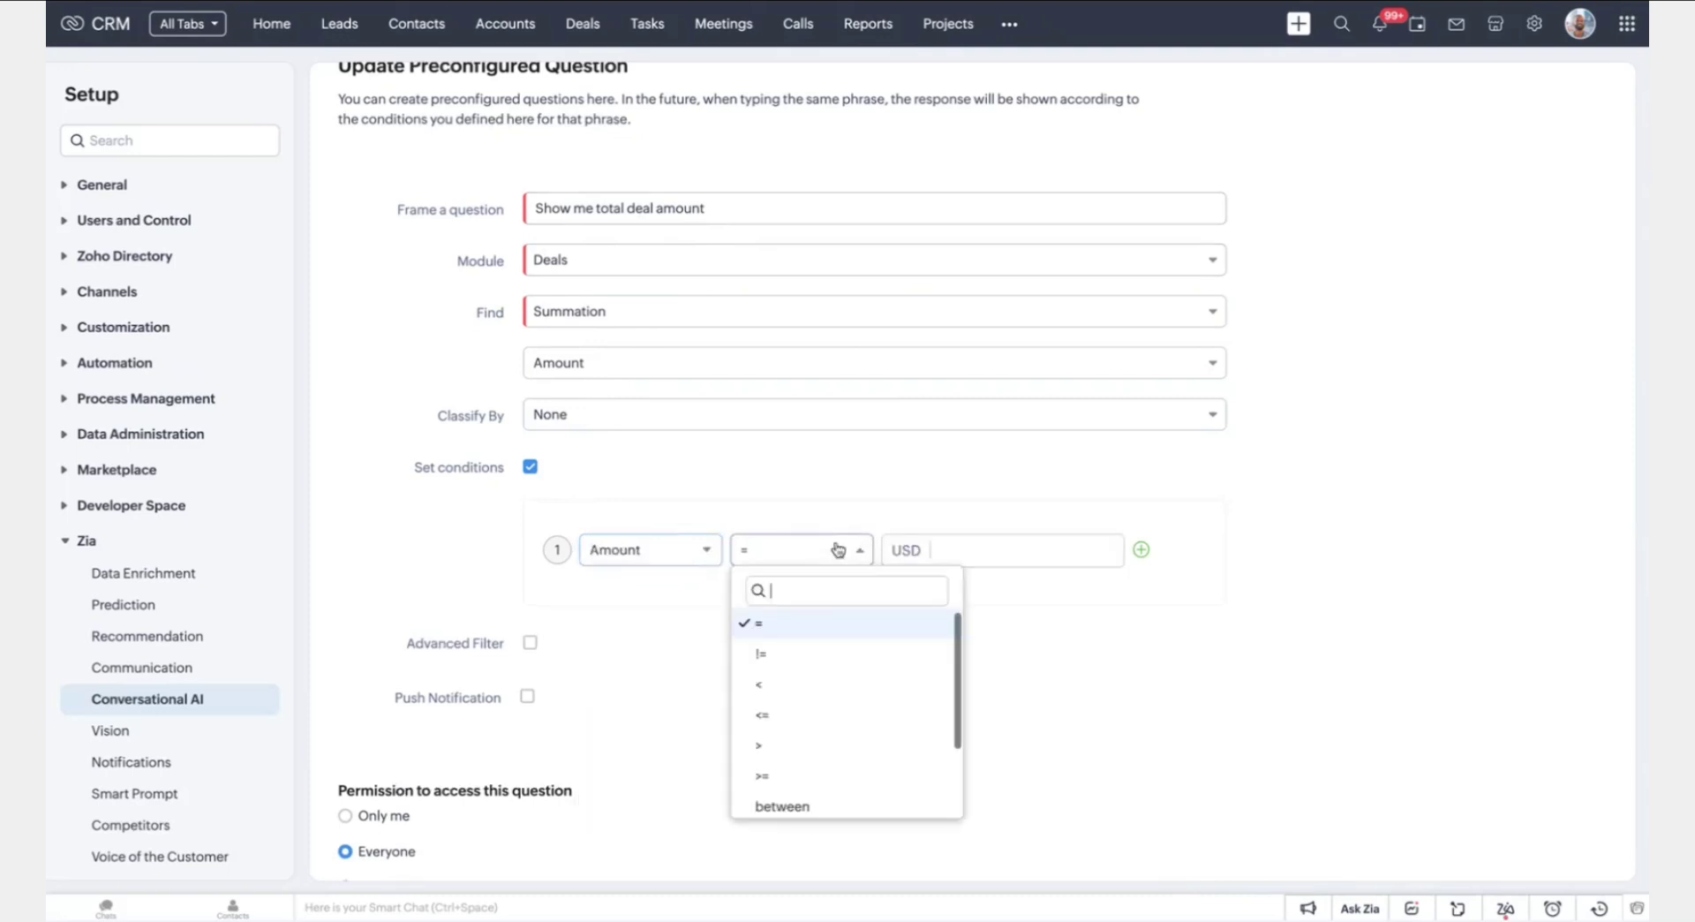
pyautogui.click(808, 745)
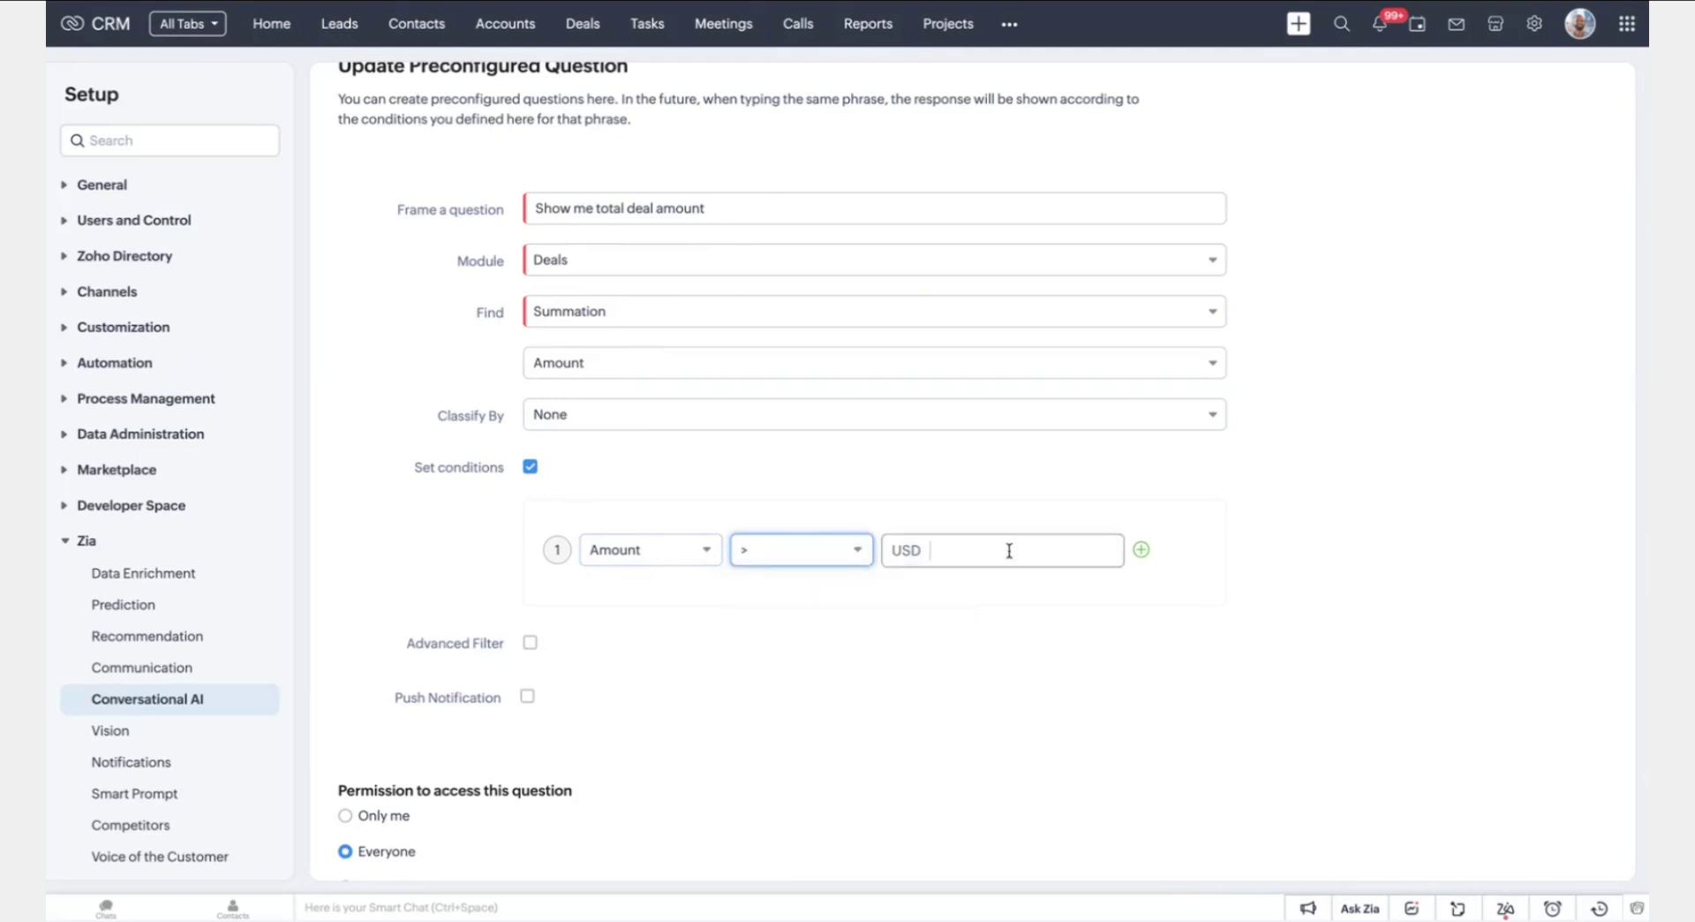
pyautogui.click(1009, 550)
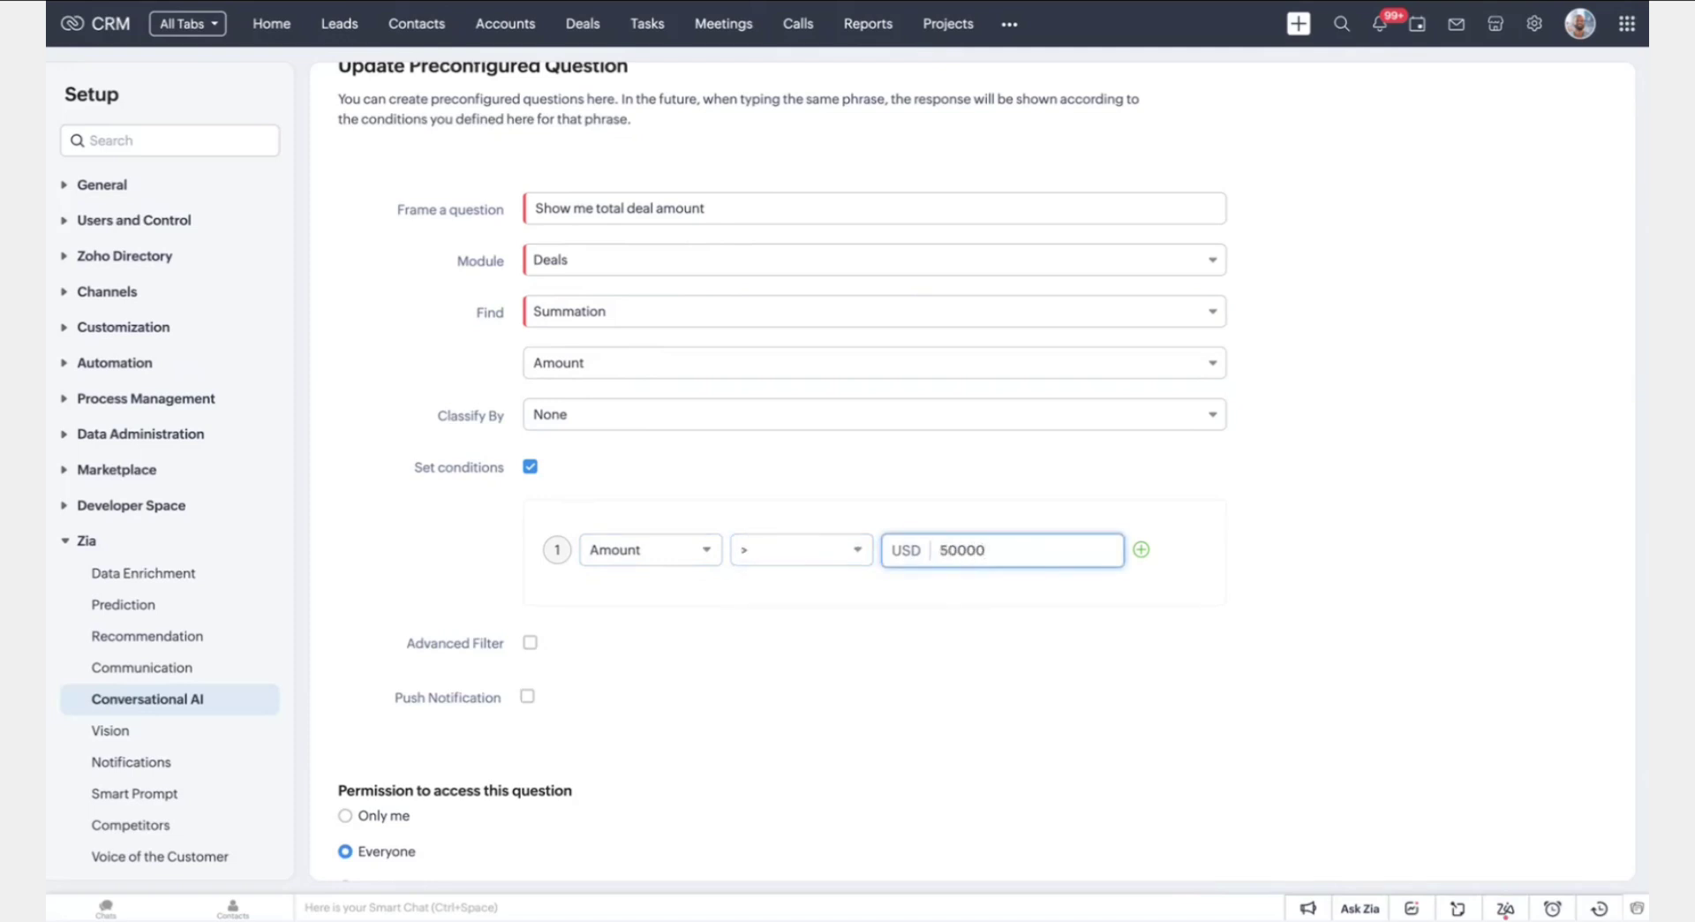
pyautogui.click(1375, 558)
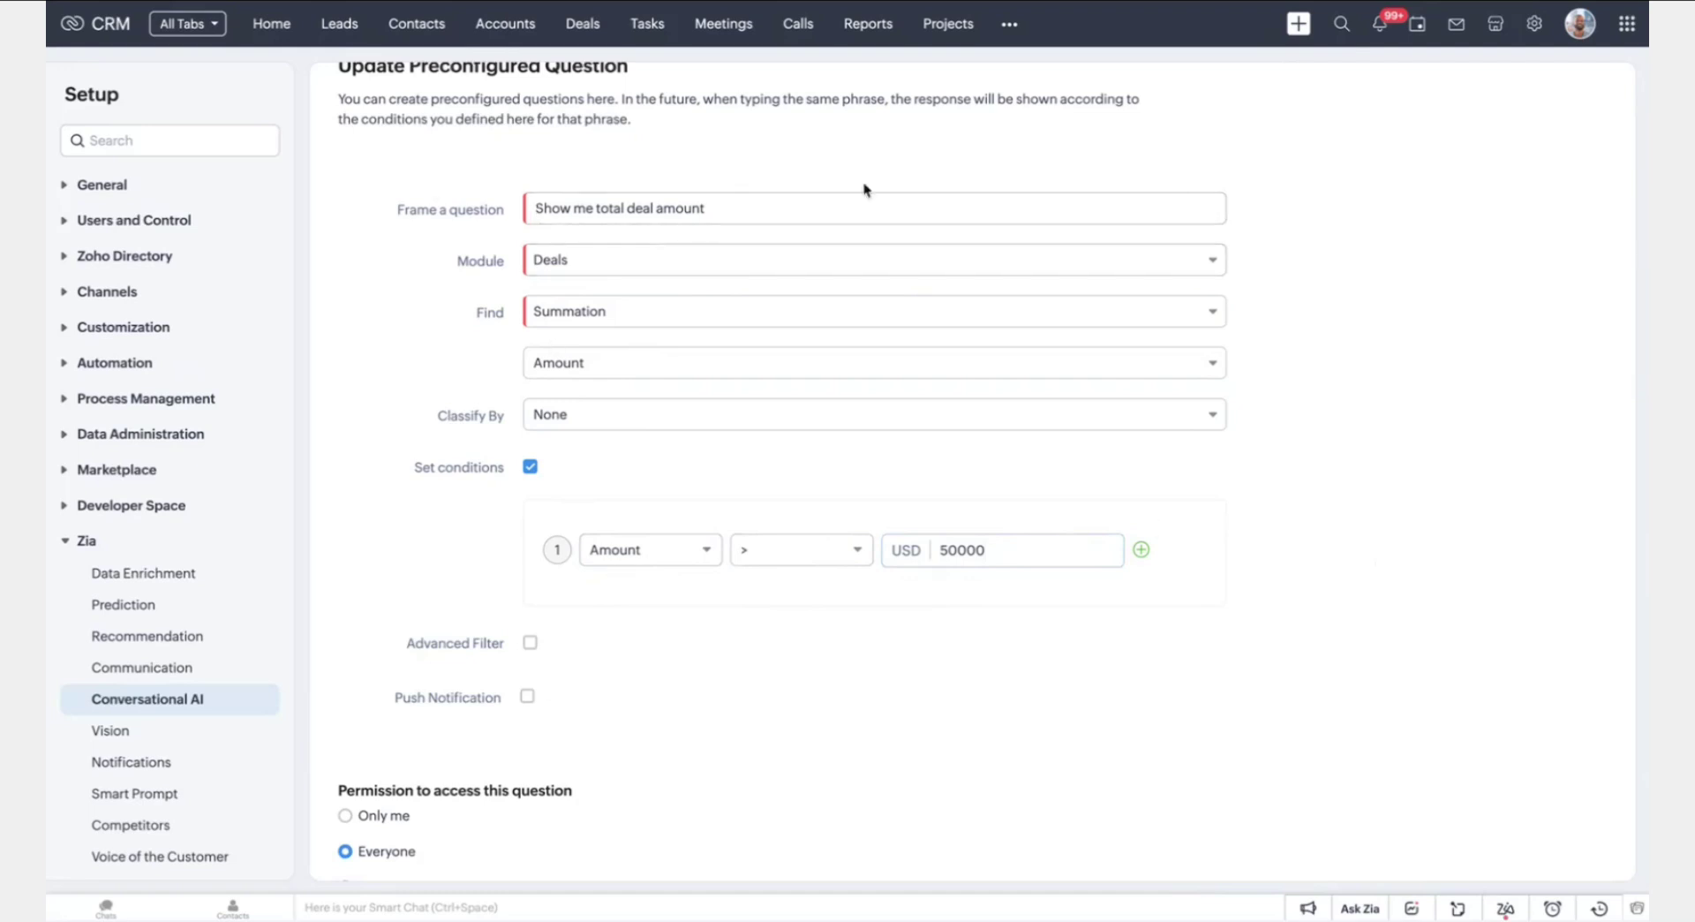
pyautogui.click(628, 208)
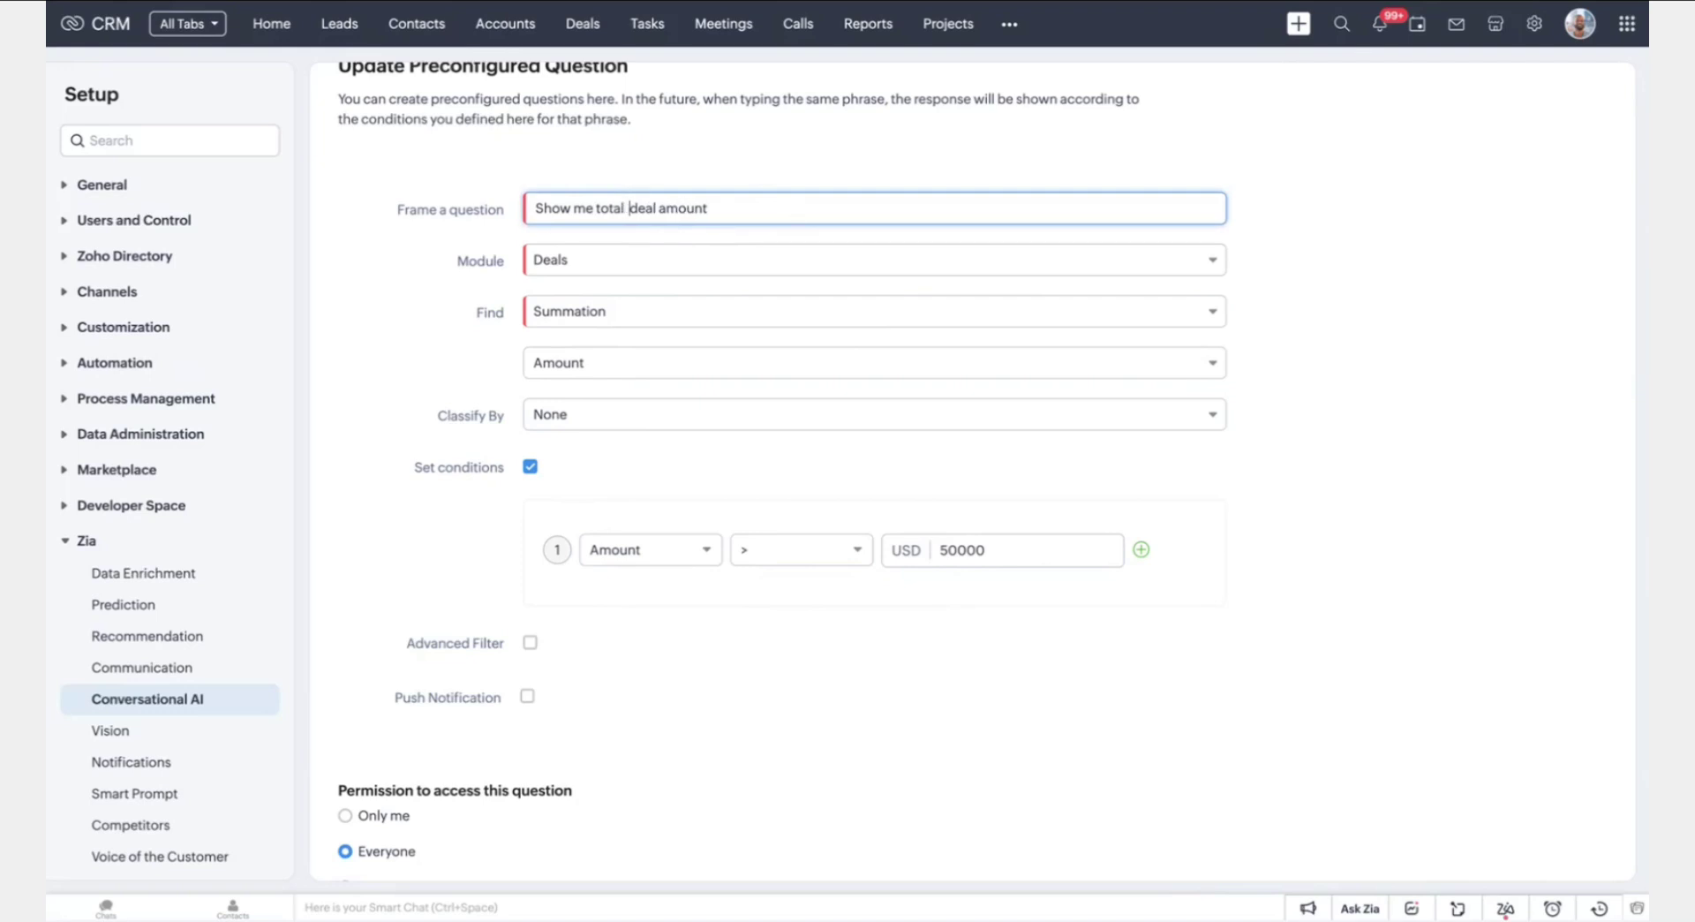
pyautogui.write('high value')
# Turn on Advanced Filter with Scoring Rules and Locked selected
pyautogui.click(1449, 638)
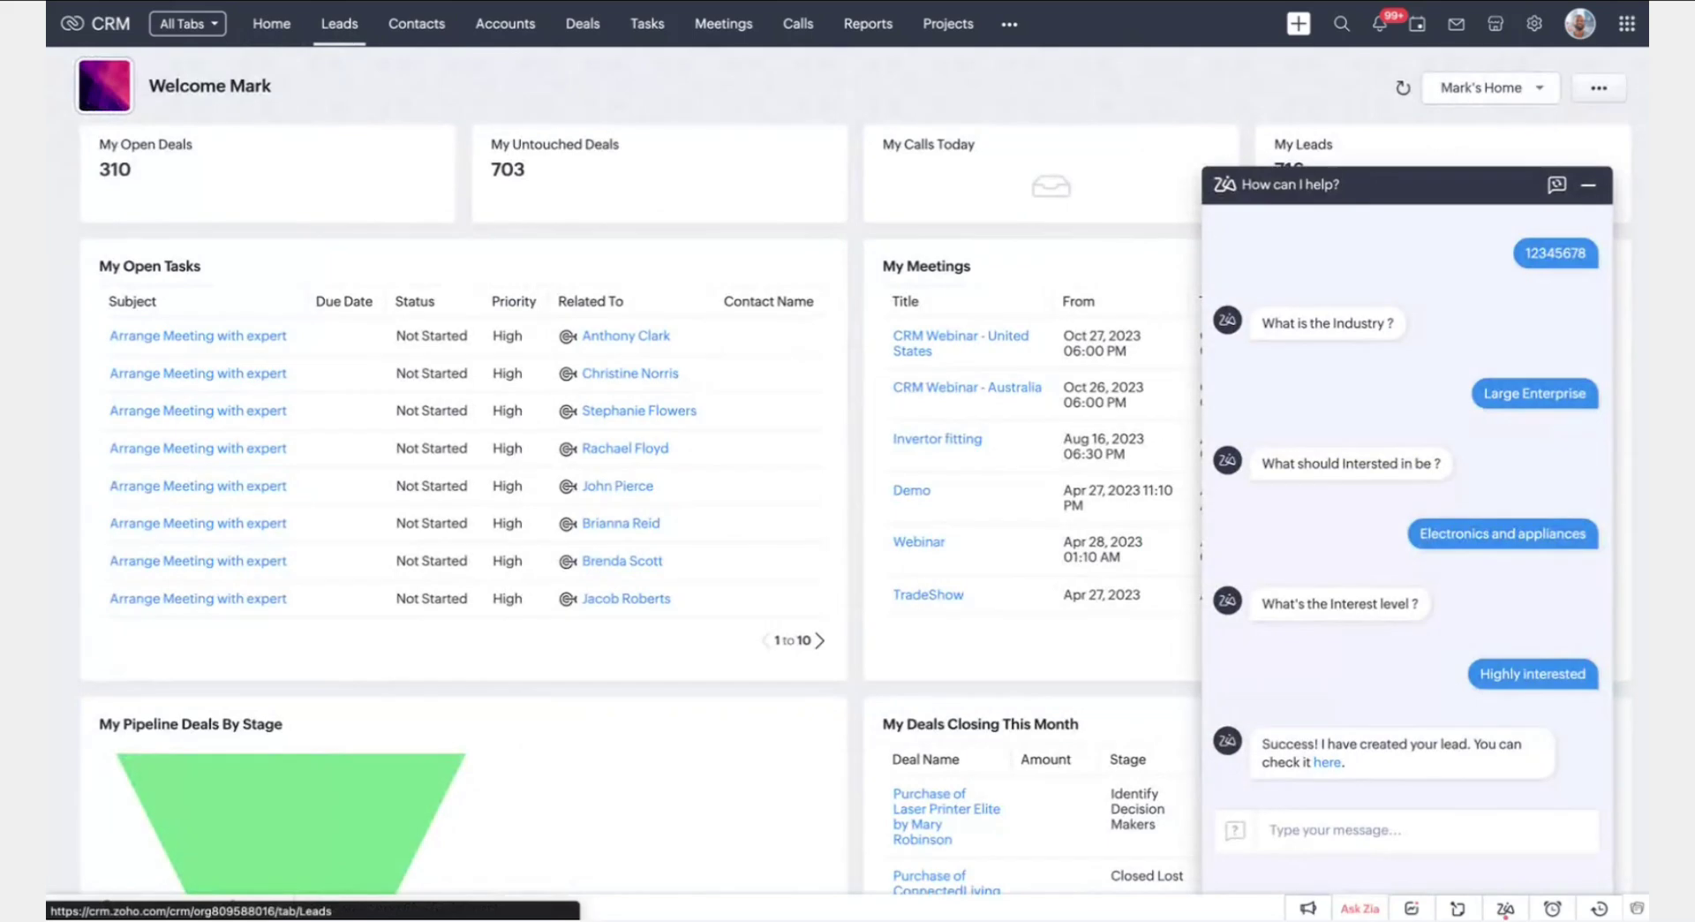
pyautogui.click(338, 23)
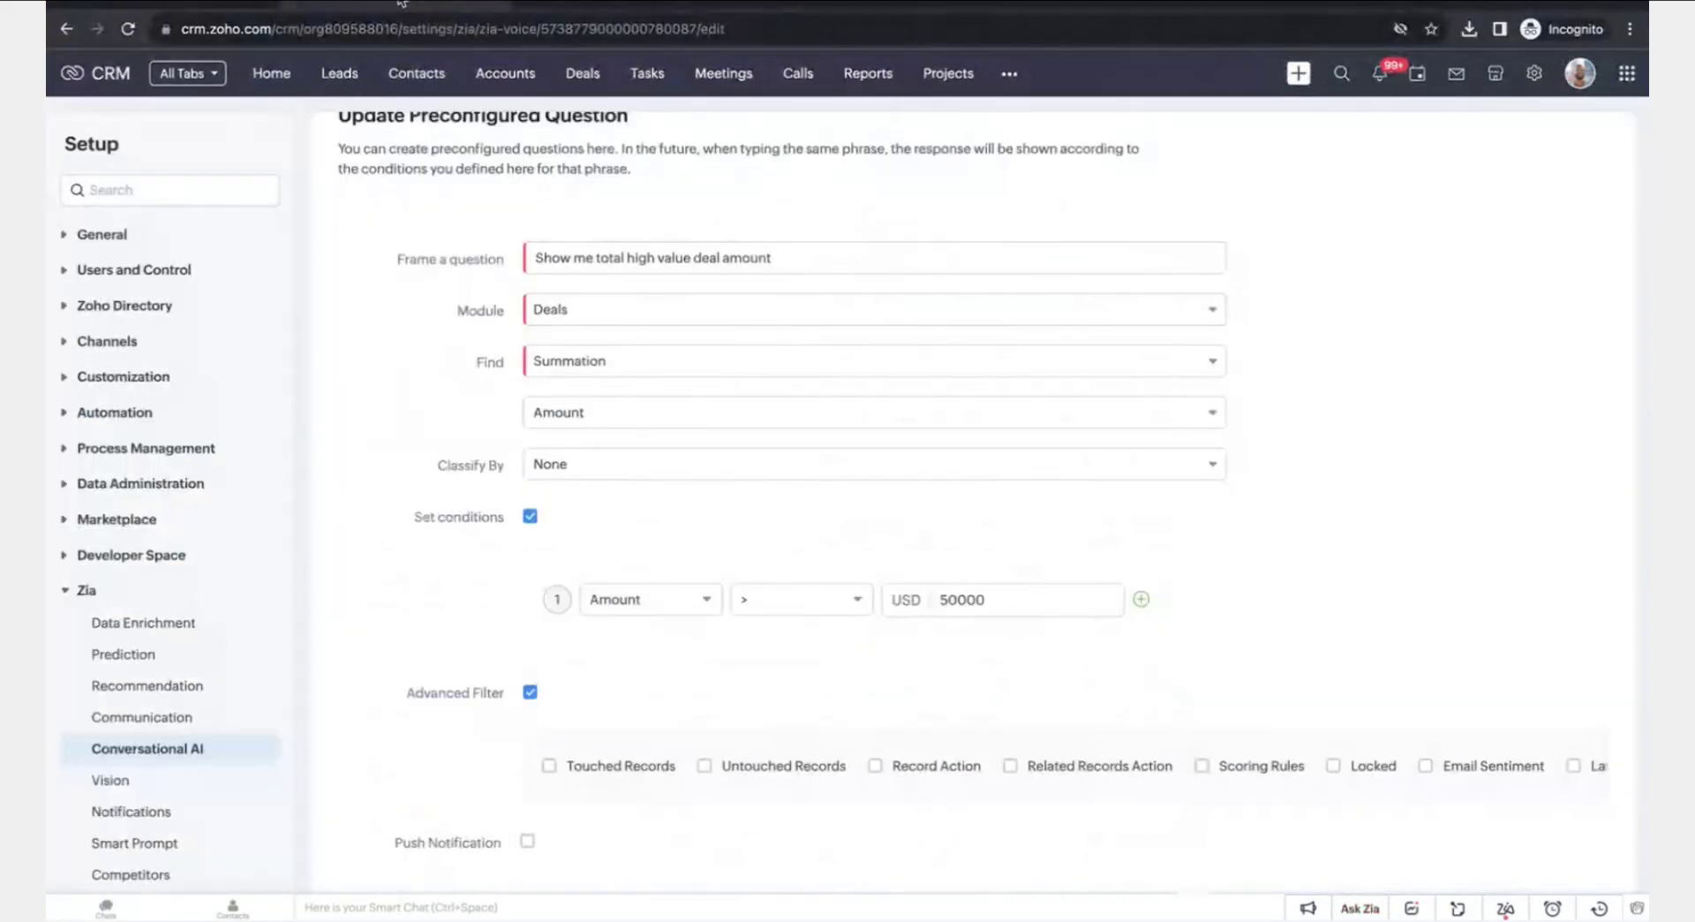
pyautogui.hscroll(5, 972, 757)
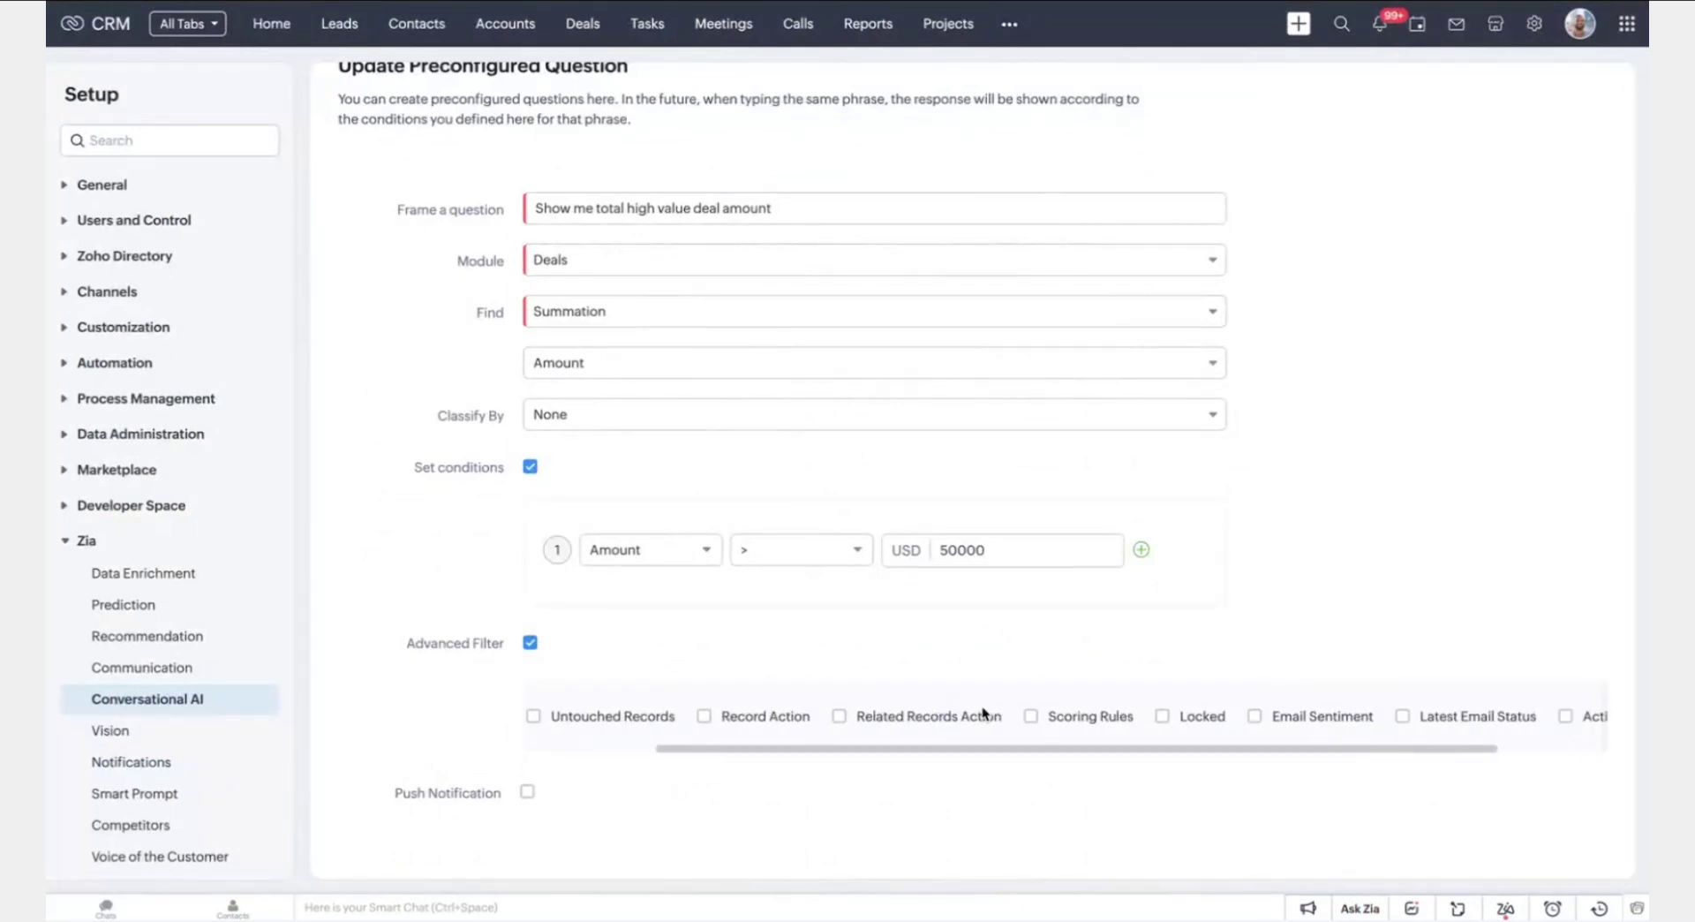
pyautogui.hscroll(3, 983, 712)
pyautogui.click(918, 718)
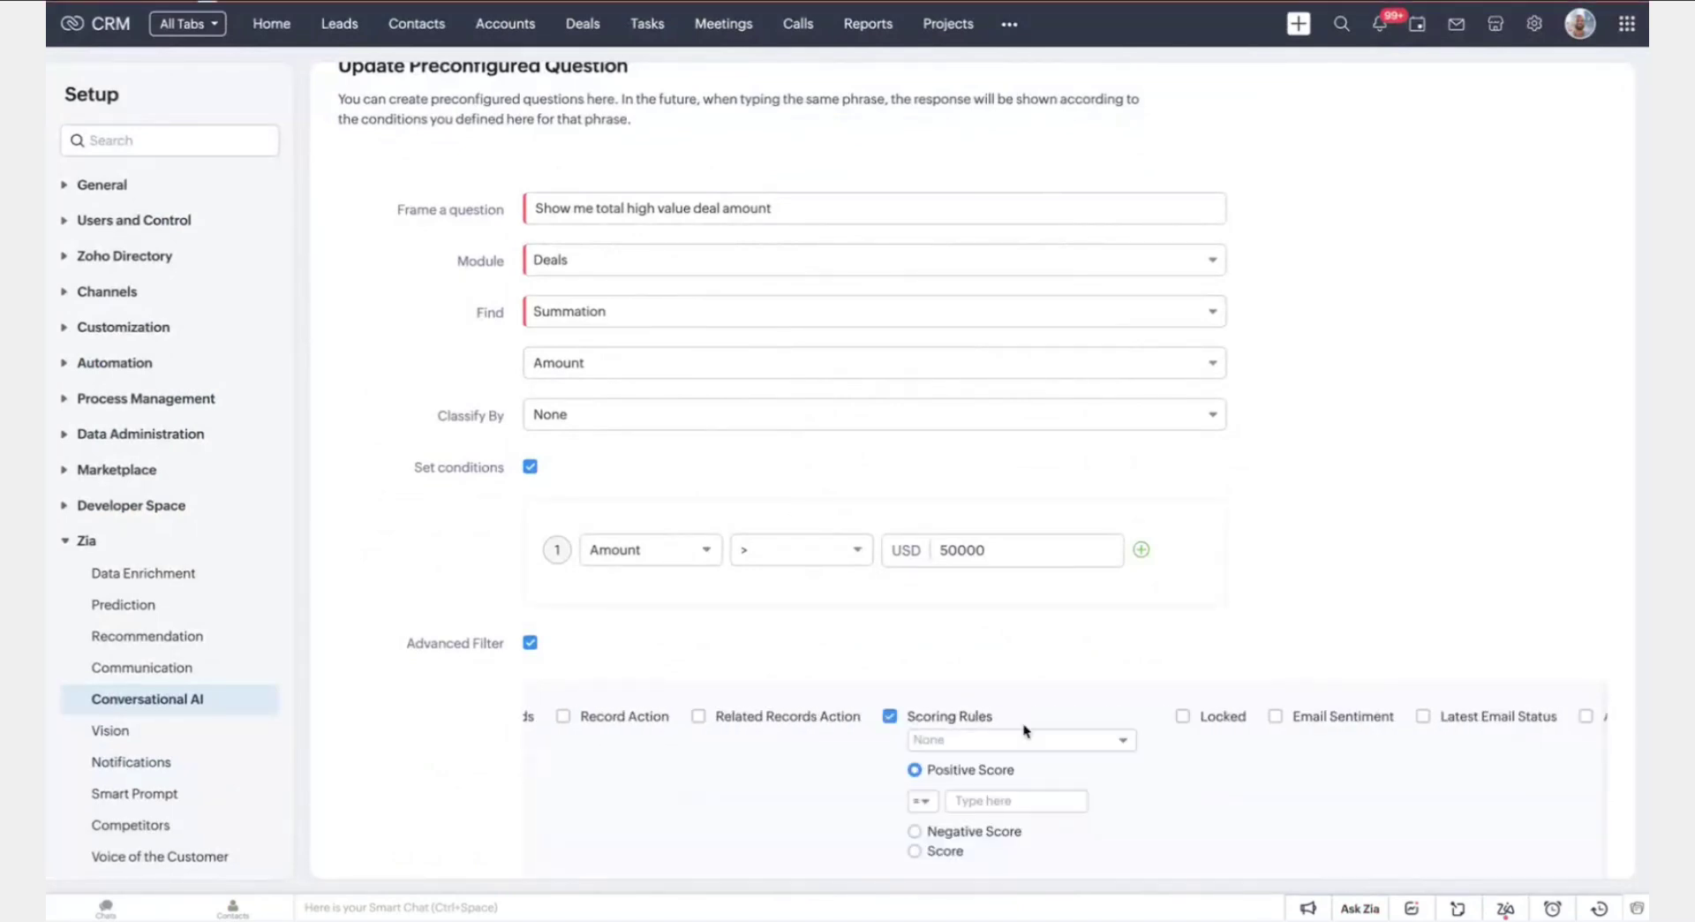
pyautogui.hscroll(2, 1076, 724)
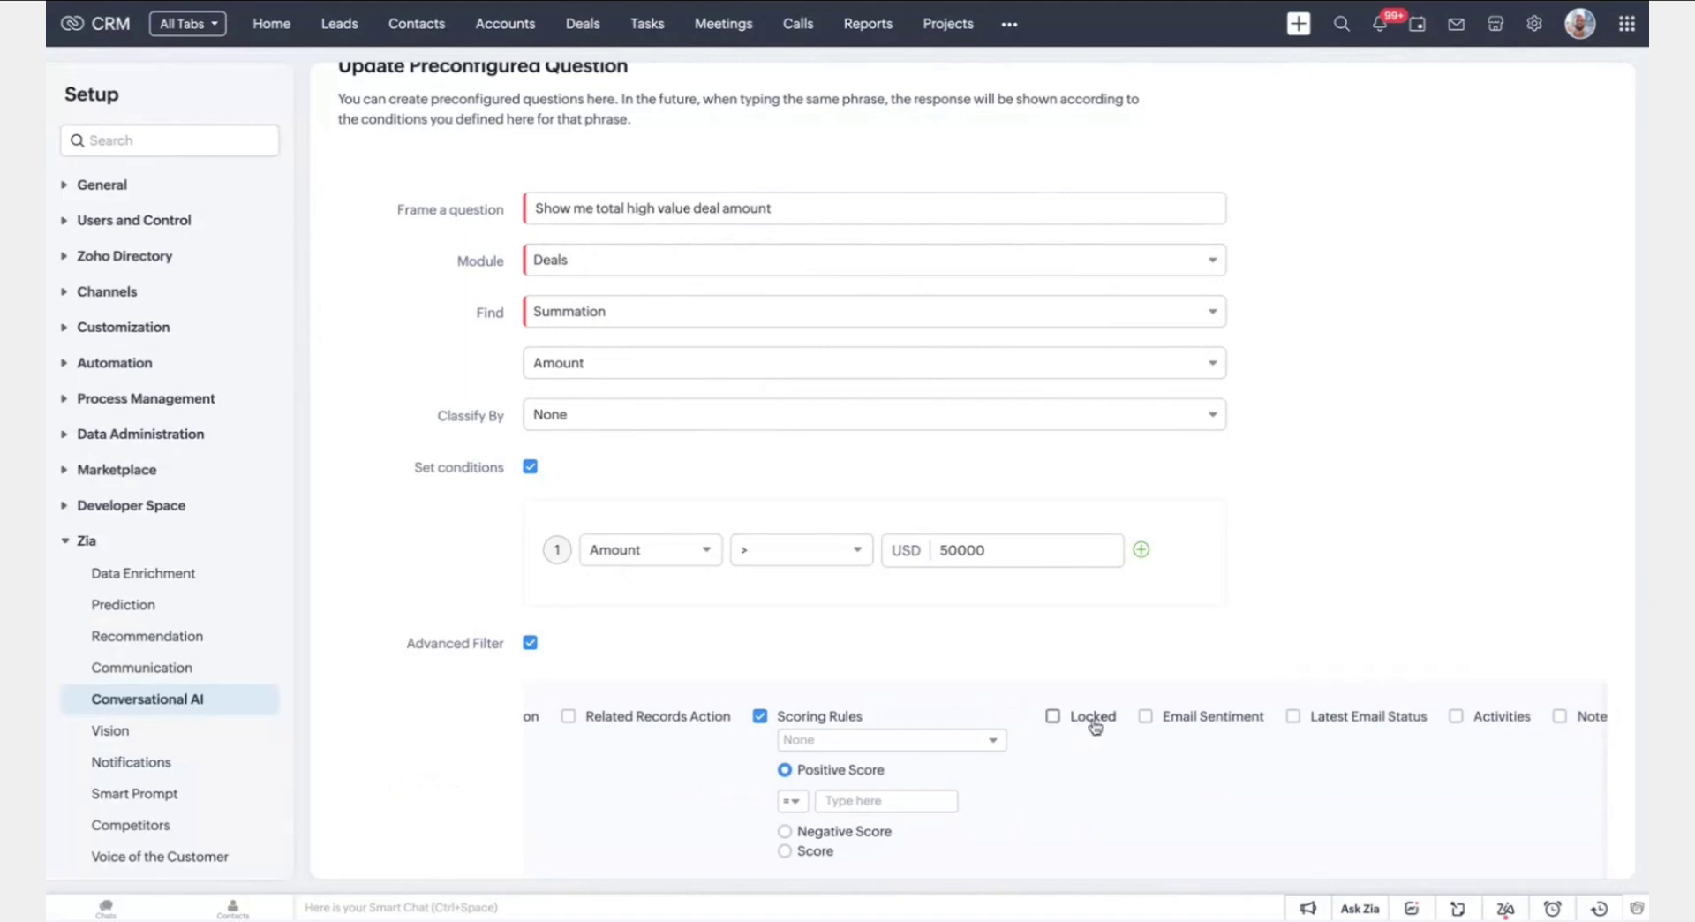
pyautogui.click(1093, 717)
# Turn on push notifications repeating every day, ending after a set number of runs
pyautogui.scroll(-4, 1468, 579)
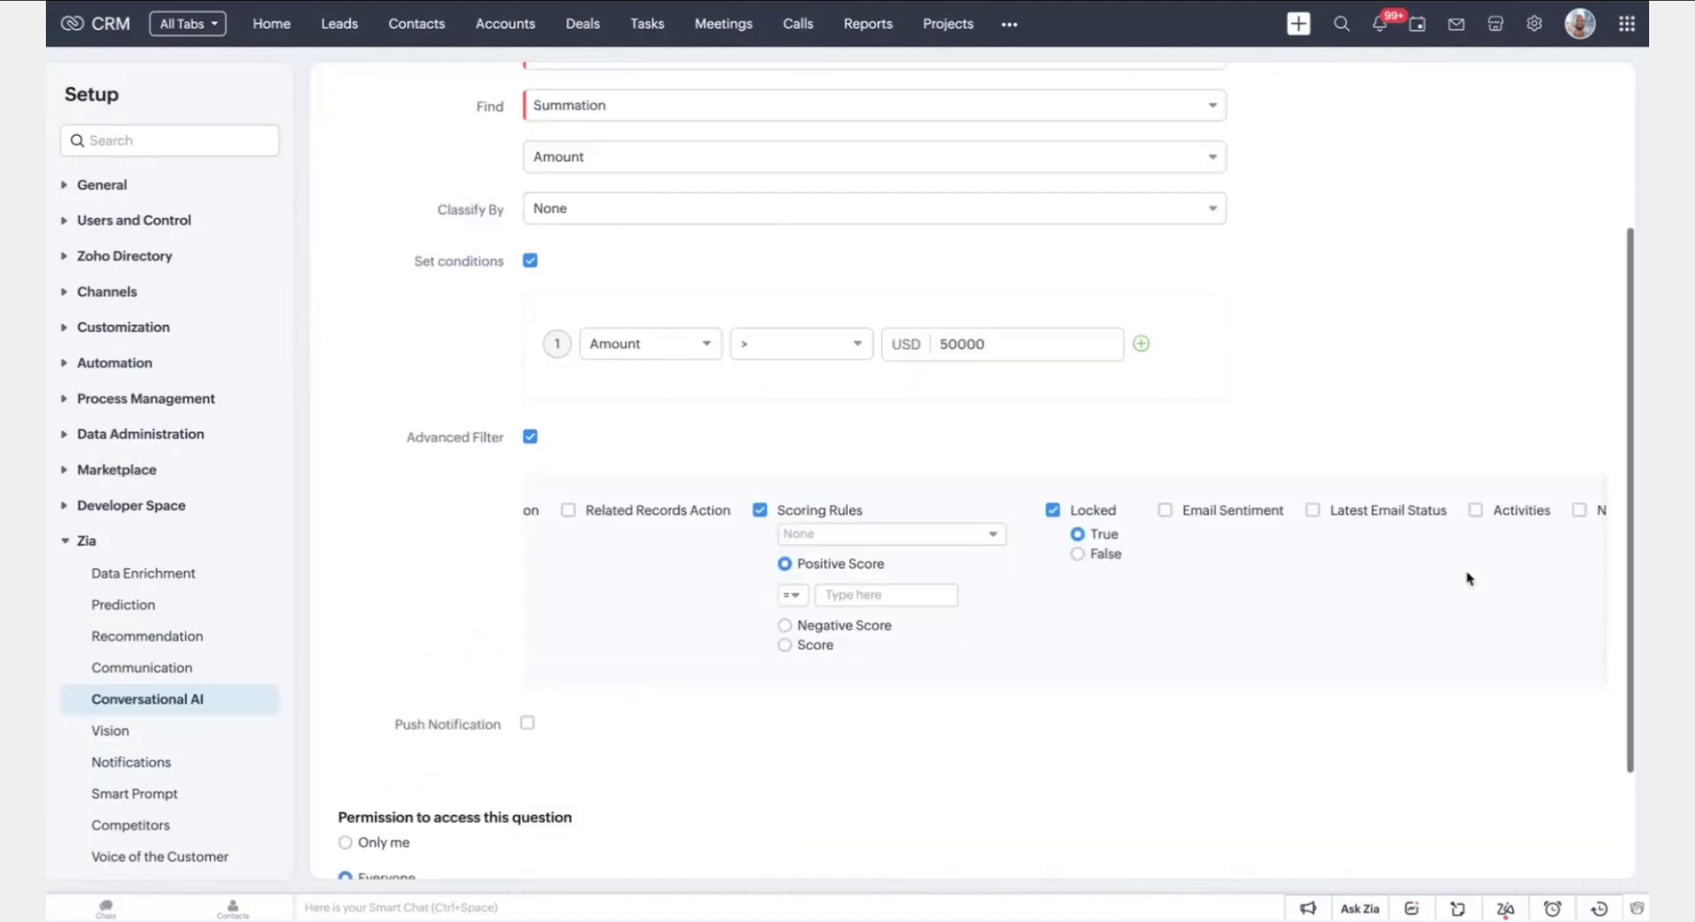
pyautogui.click(528, 591)
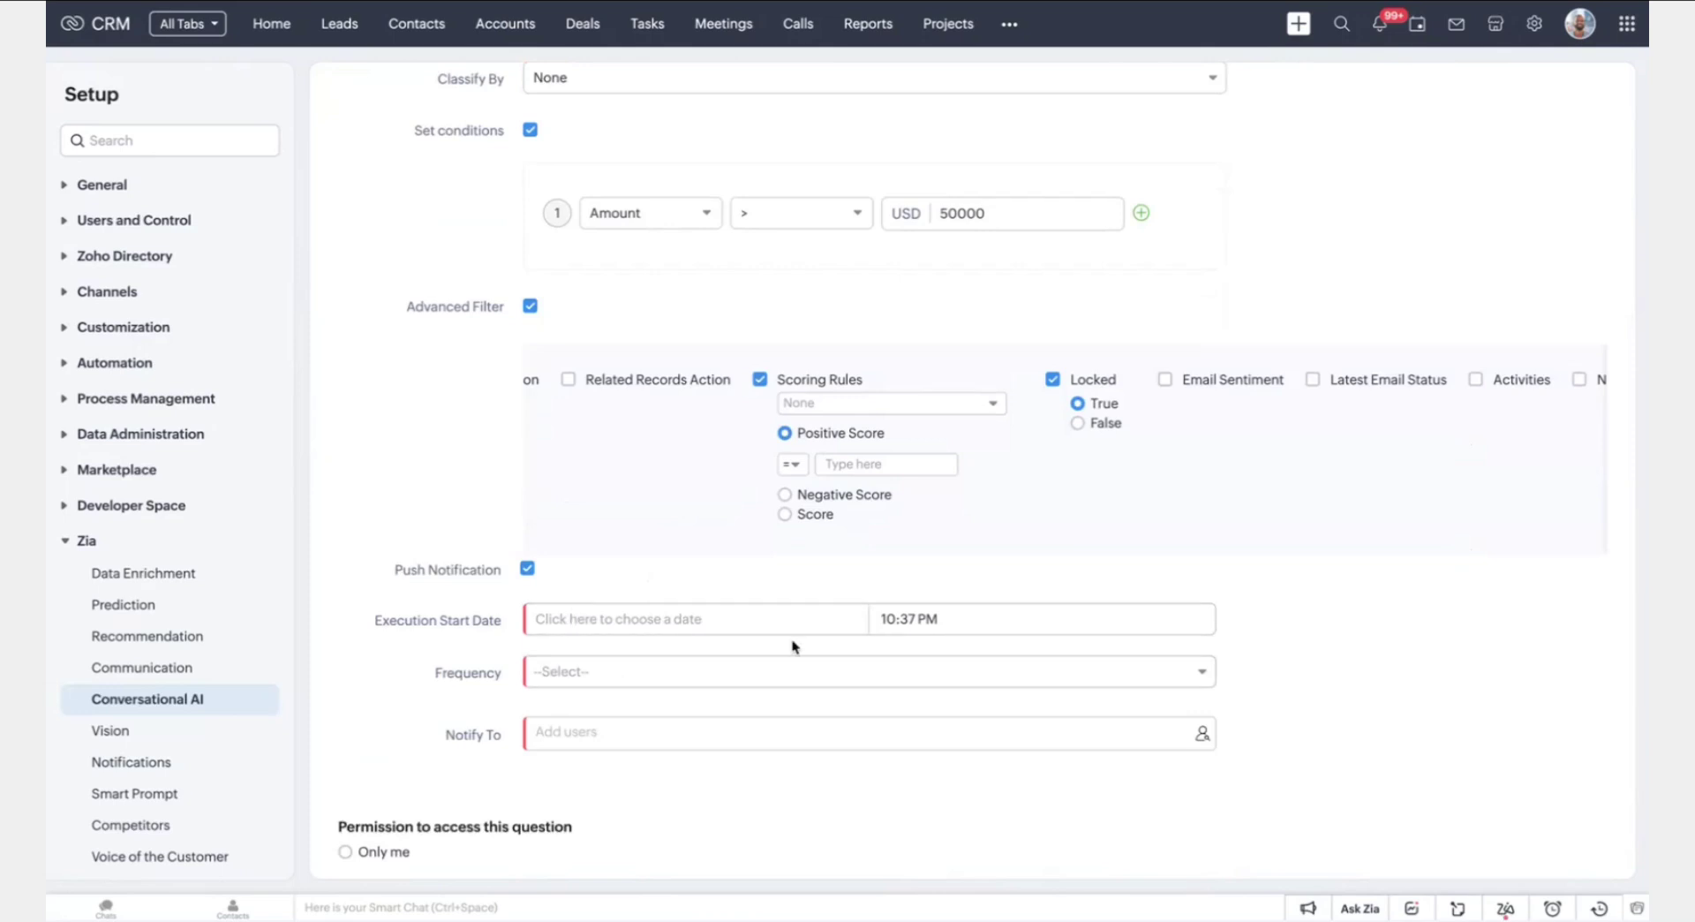
pyautogui.scroll(-1, 802, 703)
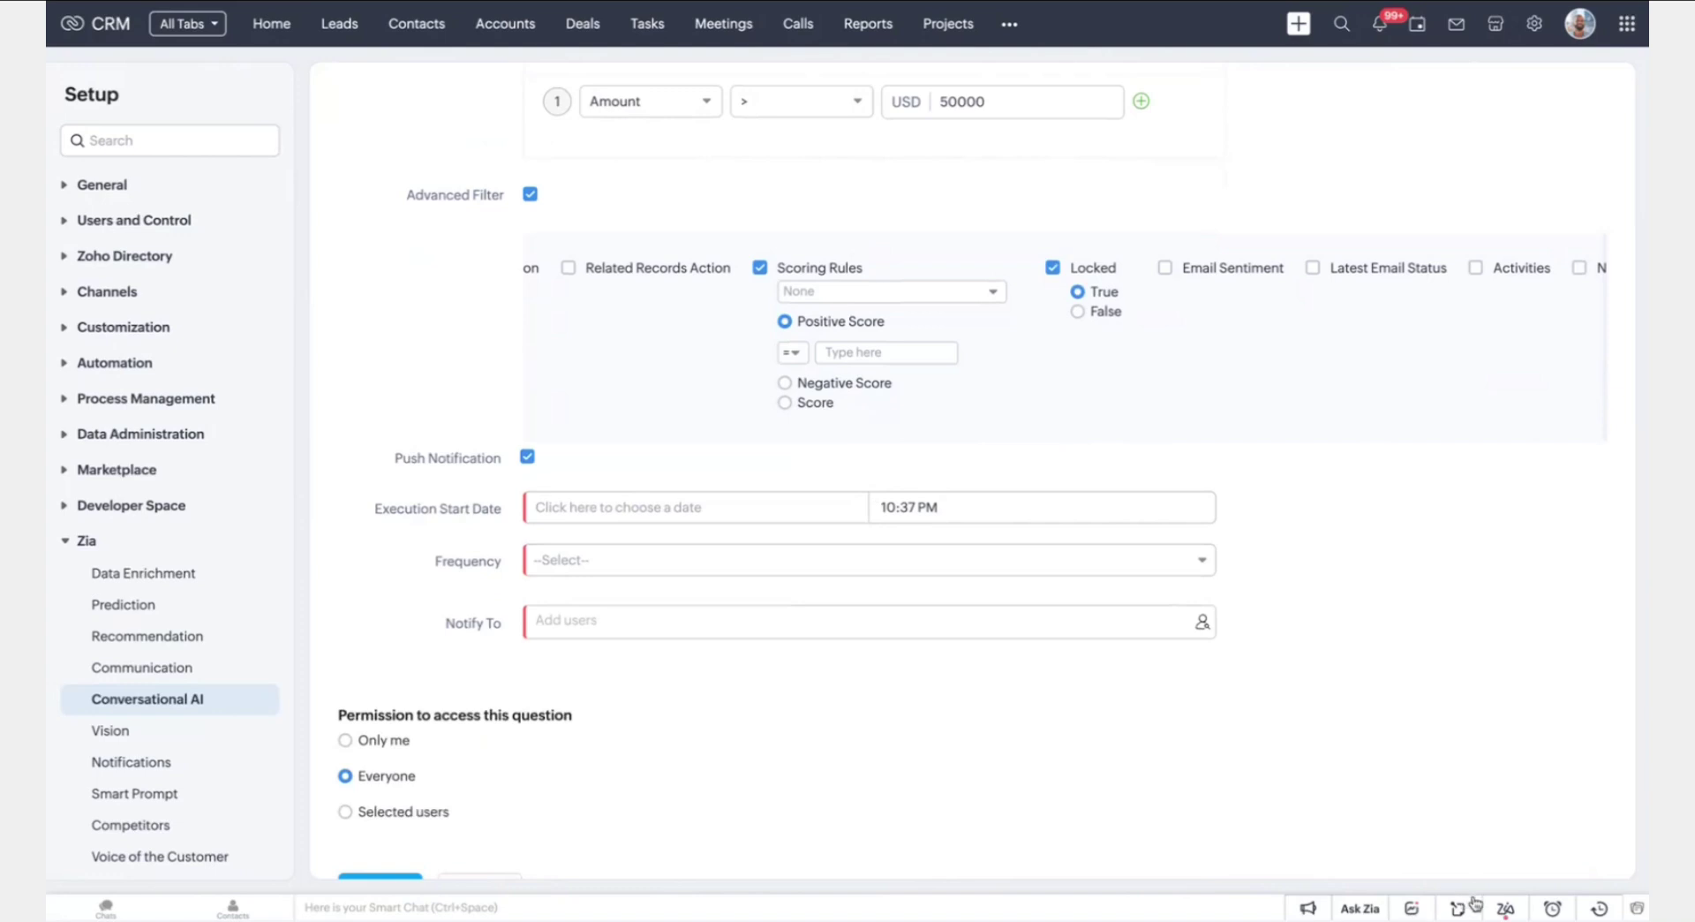
pyautogui.click(1504, 908)
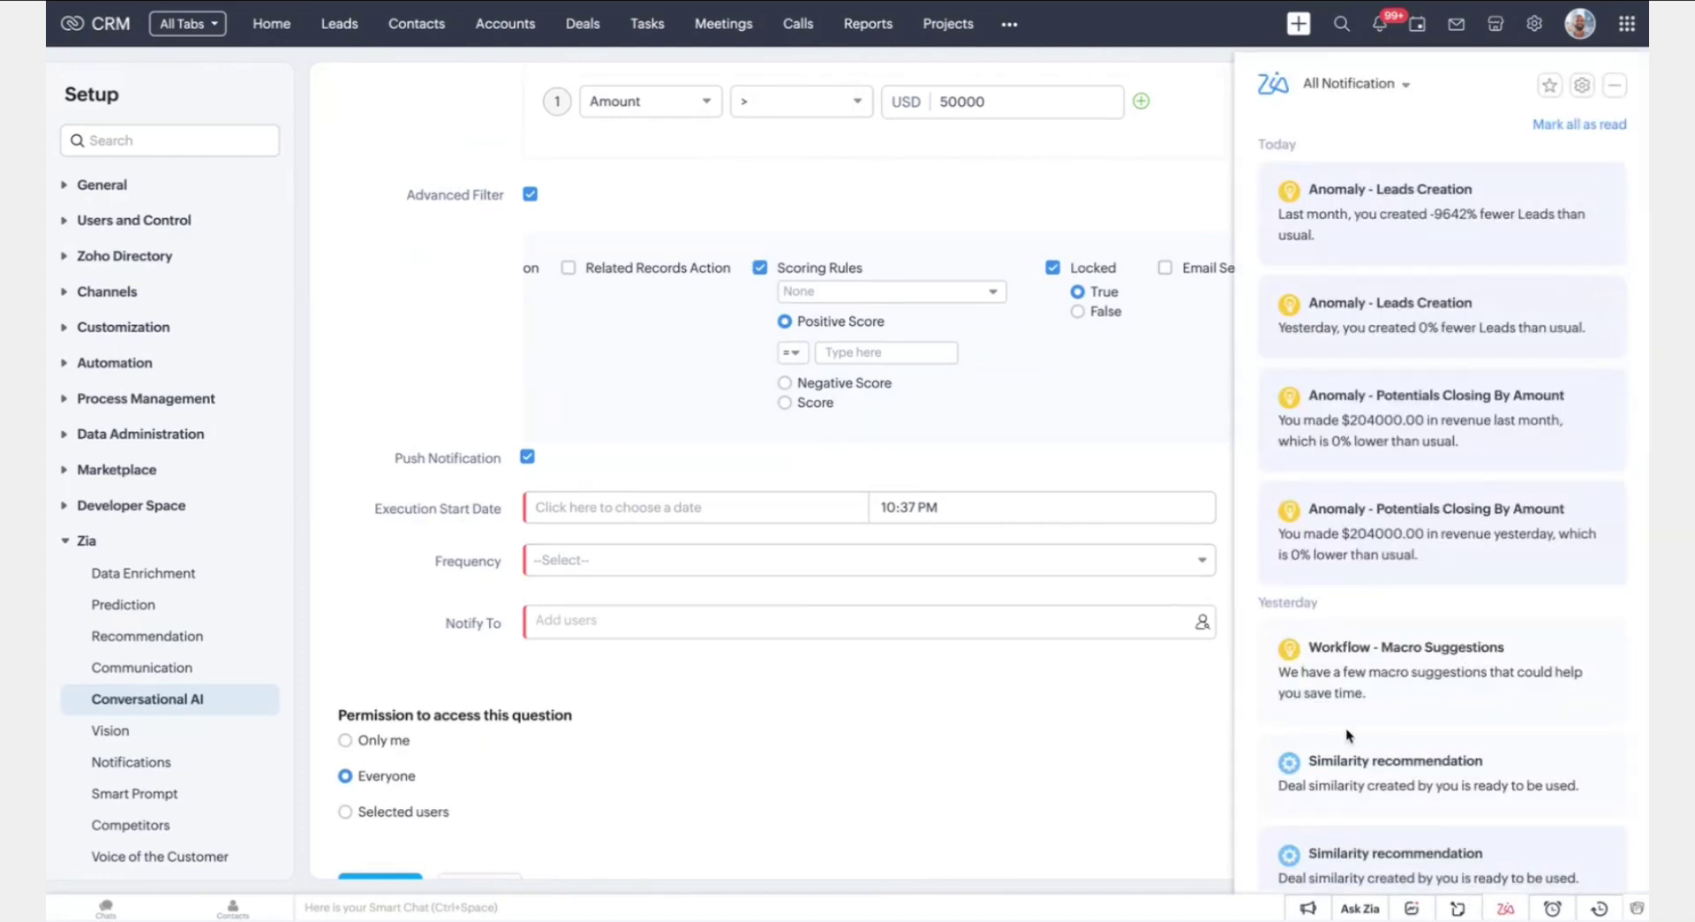
pyautogui.click(1038, 758)
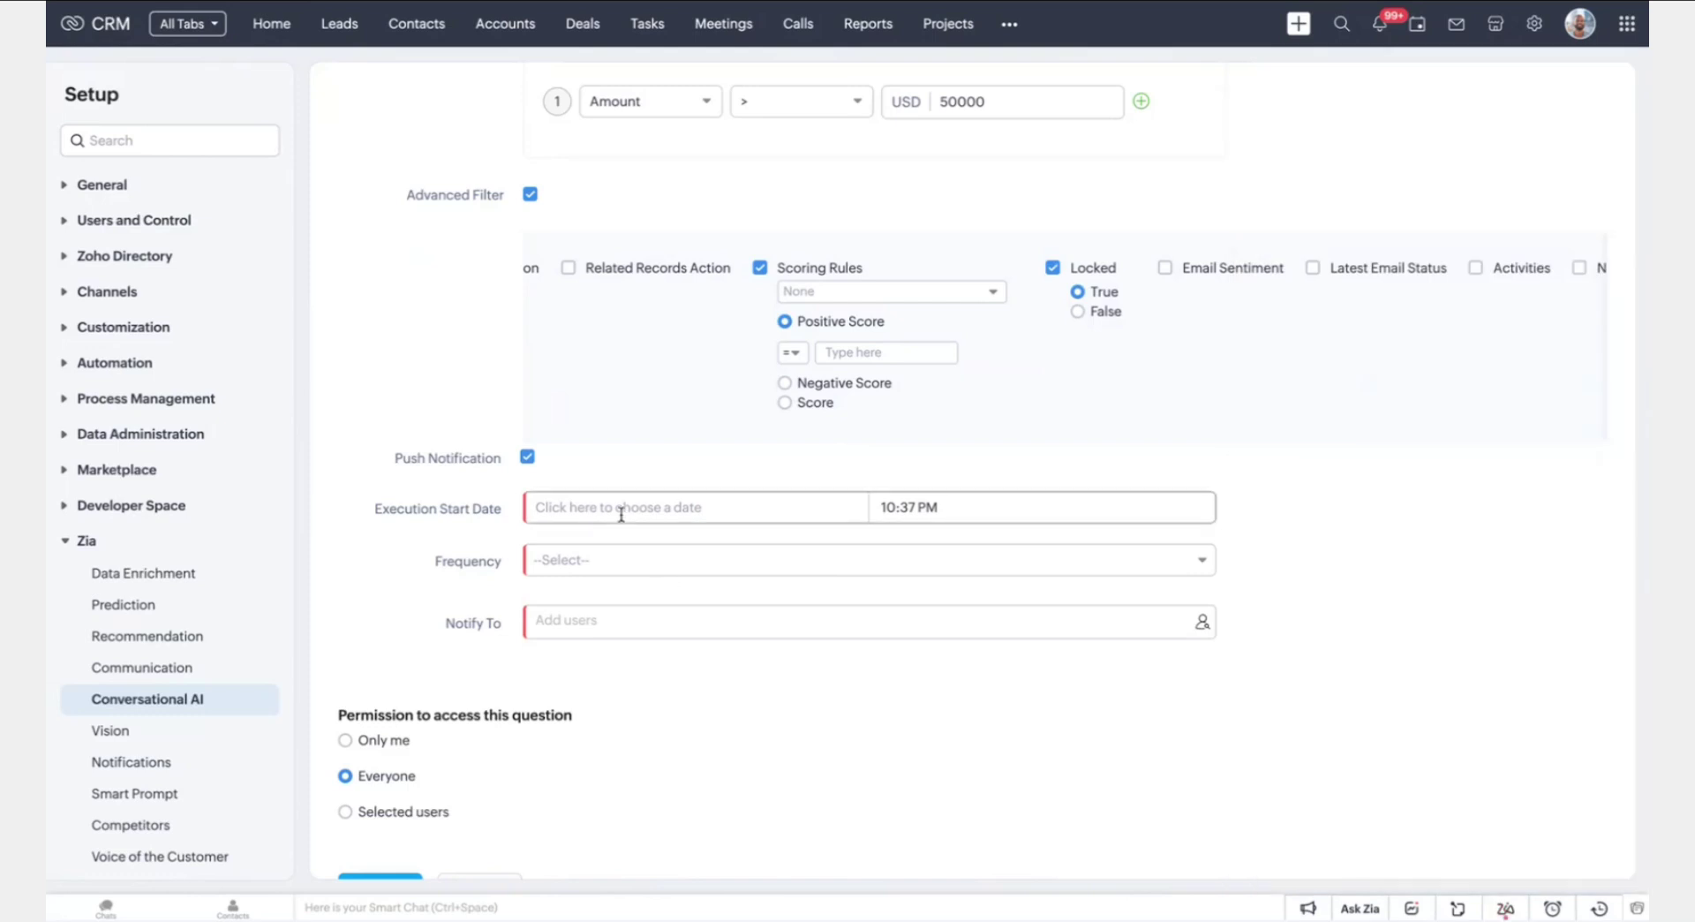
pyautogui.click(556, 559)
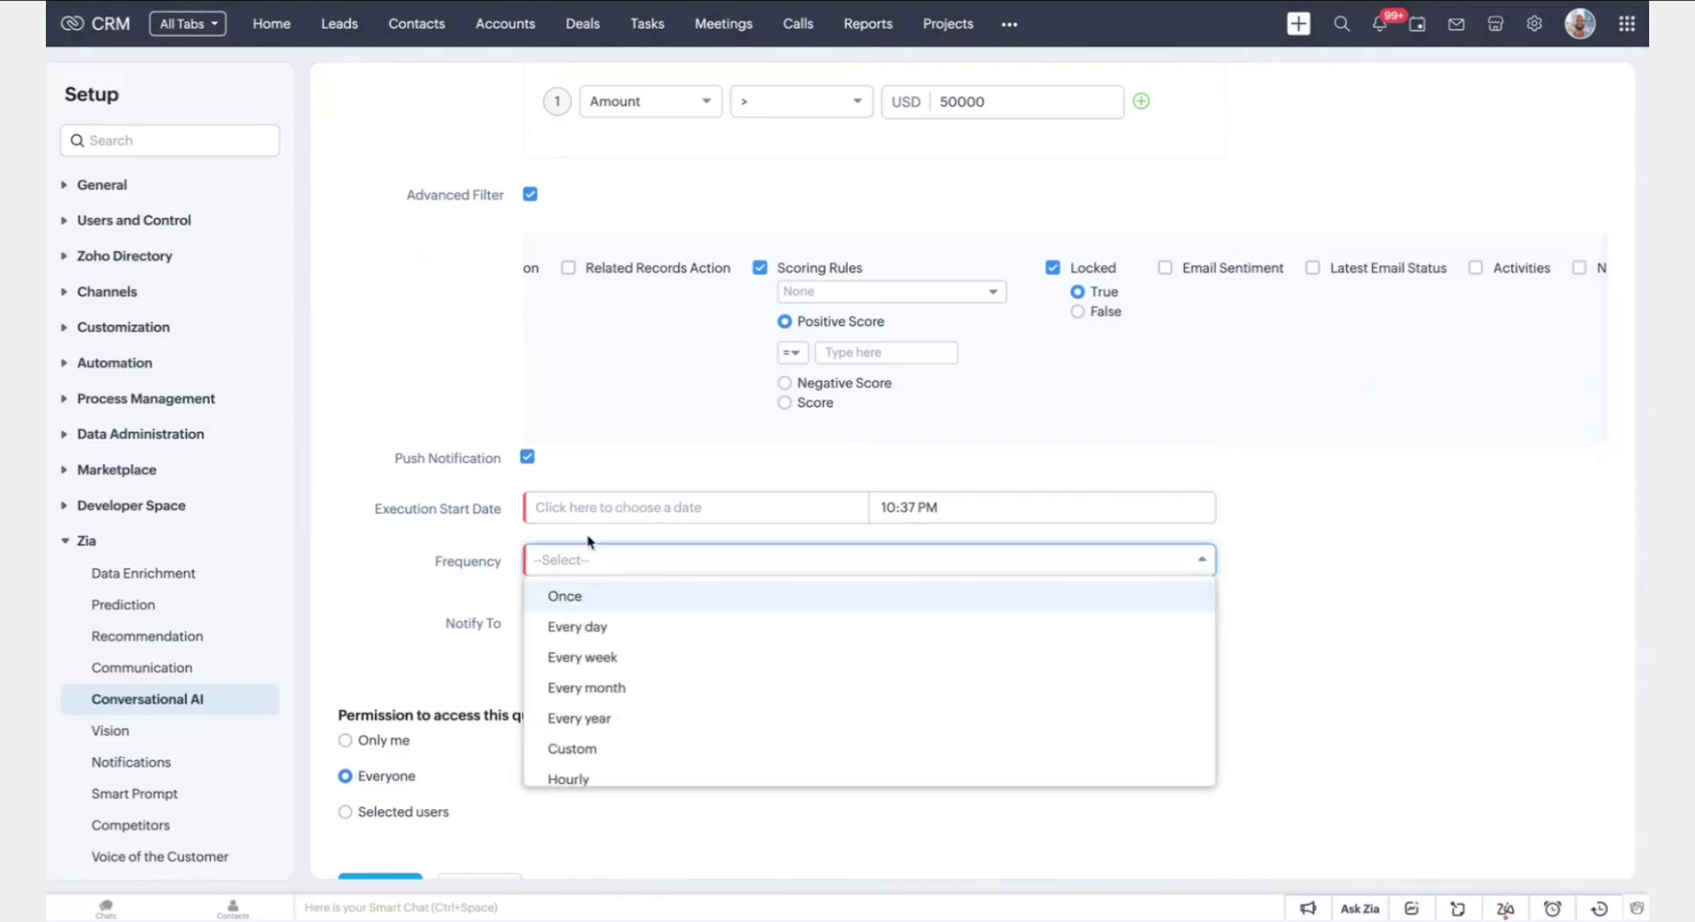
pyautogui.click(615, 637)
pyautogui.click(554, 664)
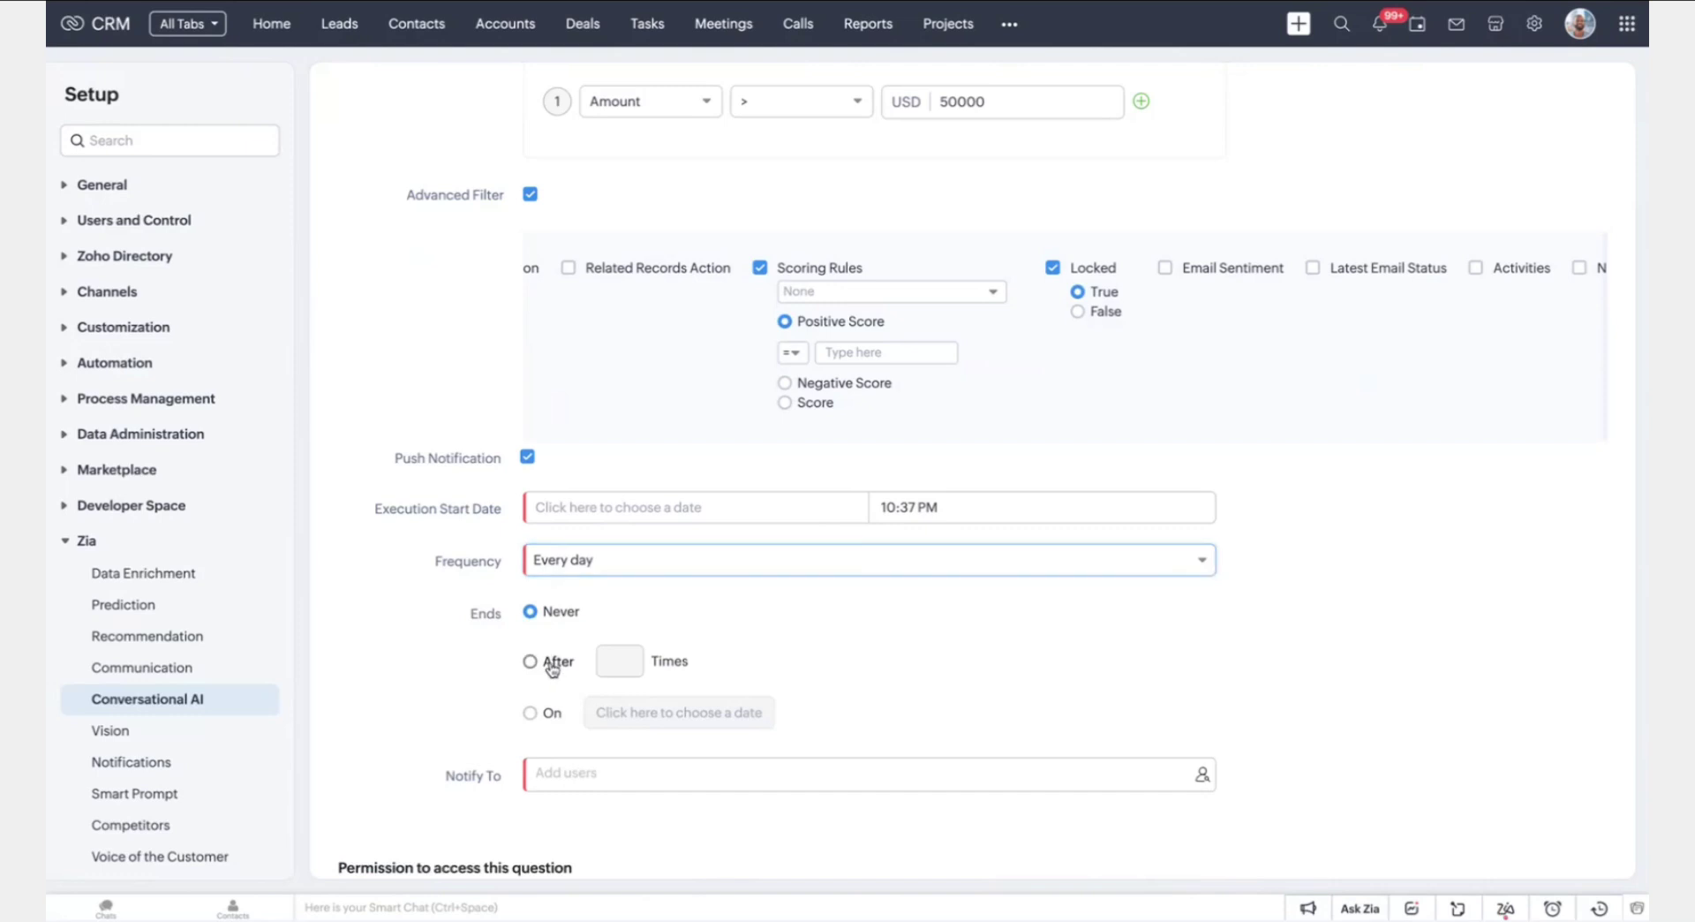
pyautogui.scroll(-3, 746, 590)
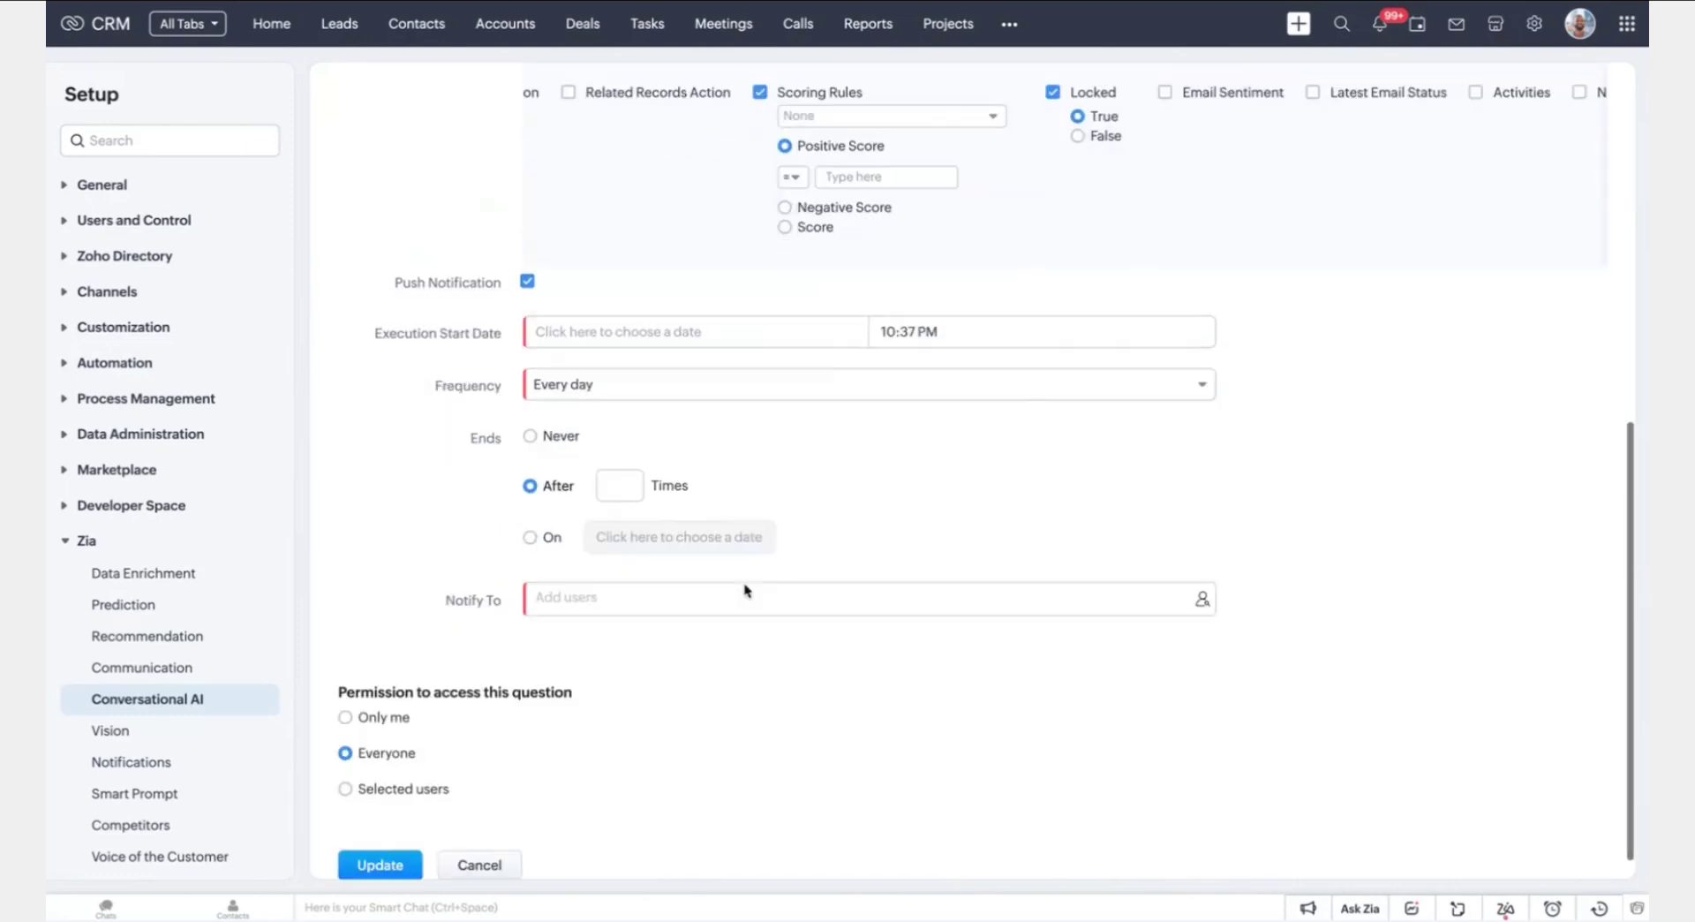
# Browse role recipients for the notification, then close the user picker without choosing anyone
pyautogui.click(674, 579)
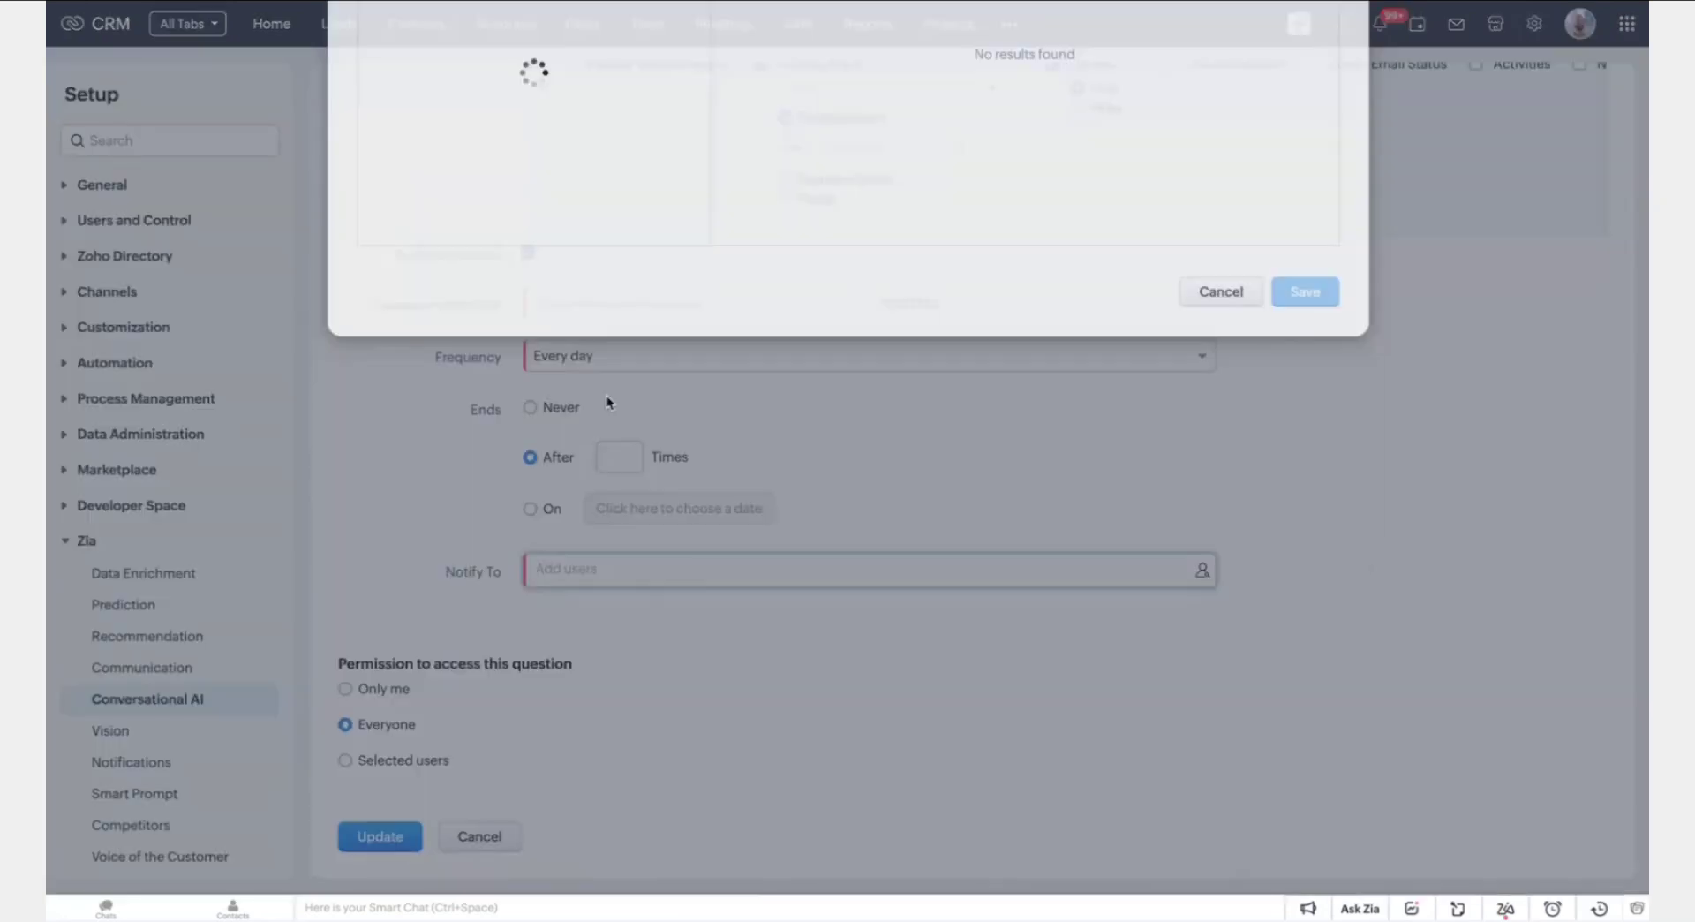
pyautogui.click(398, 141)
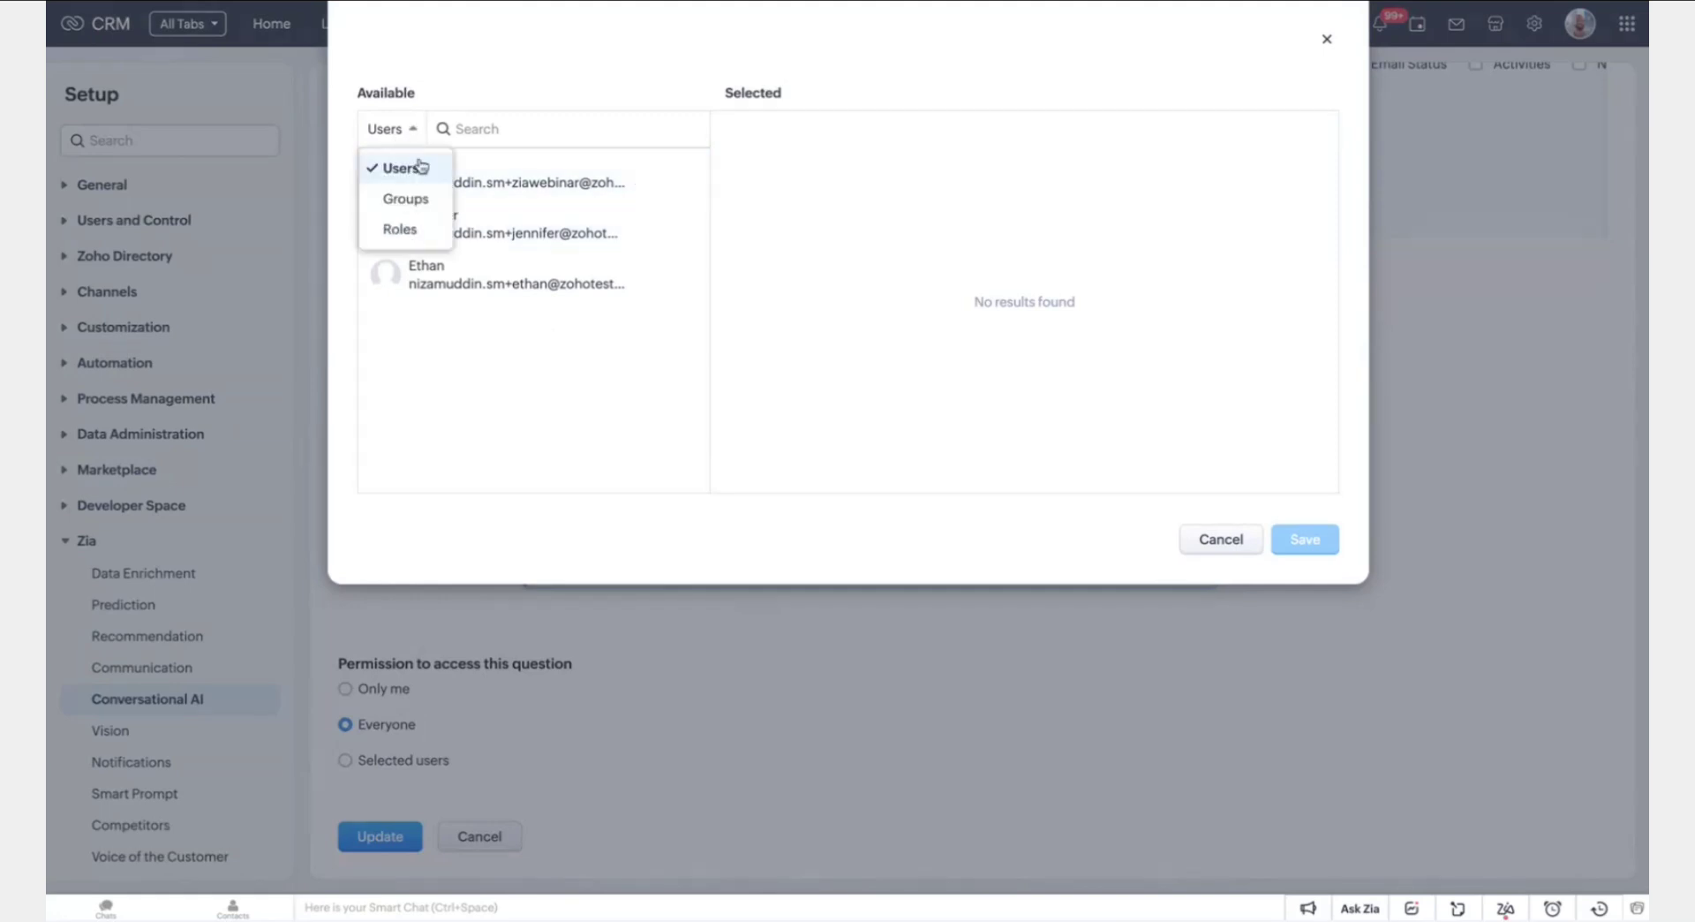
pyautogui.click(401, 225)
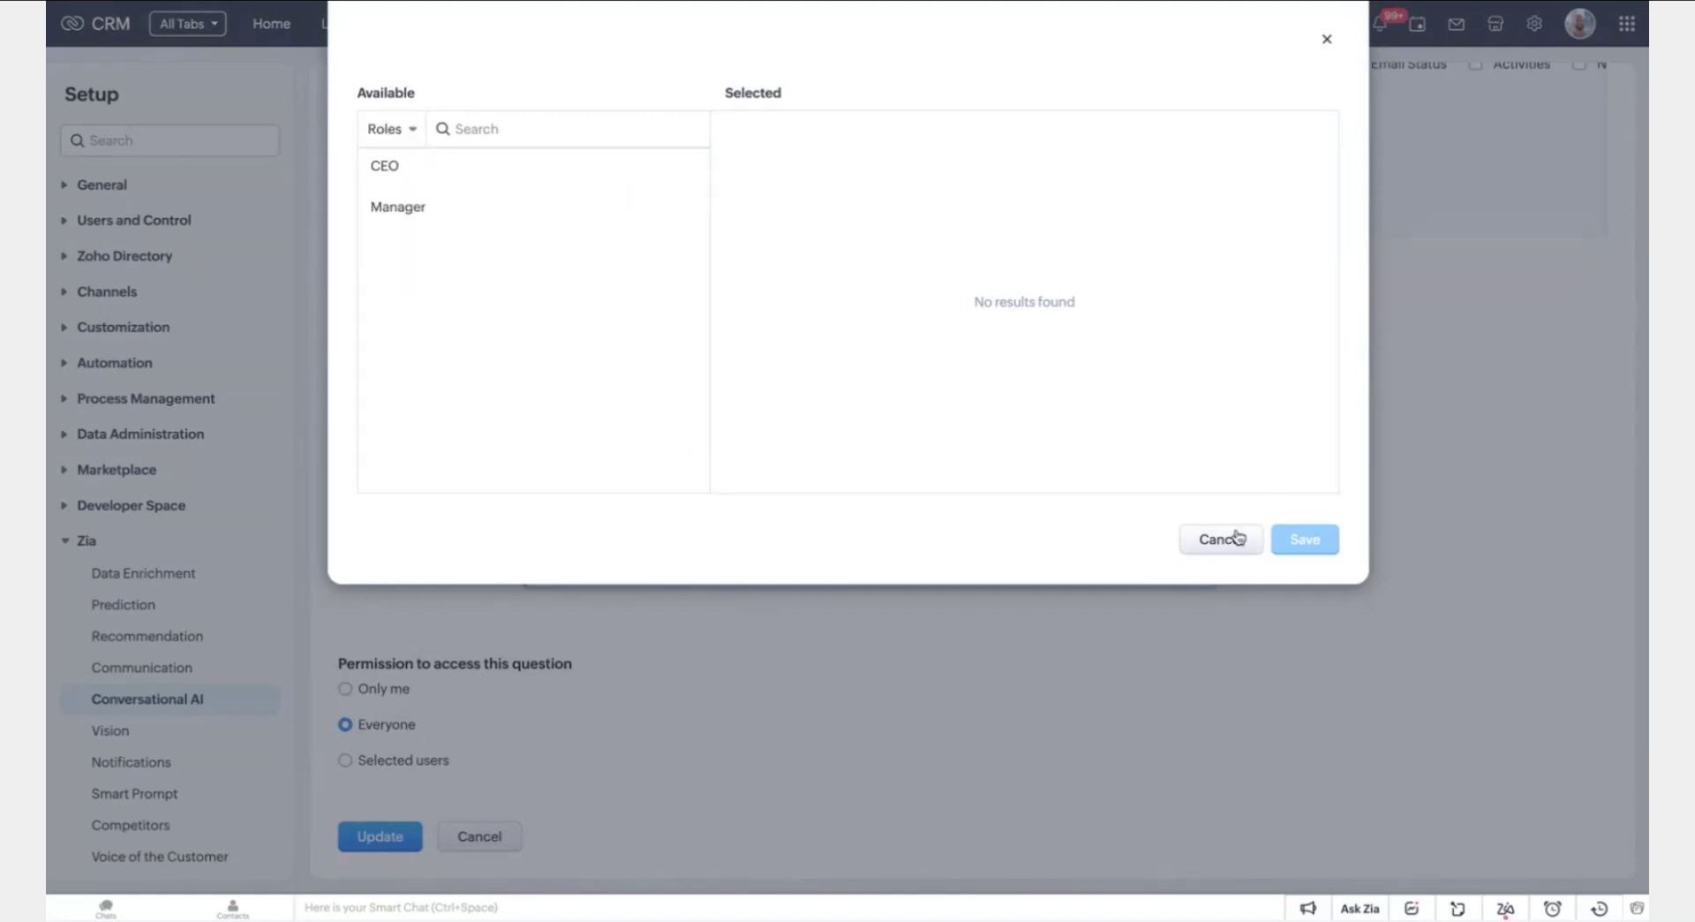
pyautogui.click(1218, 540)
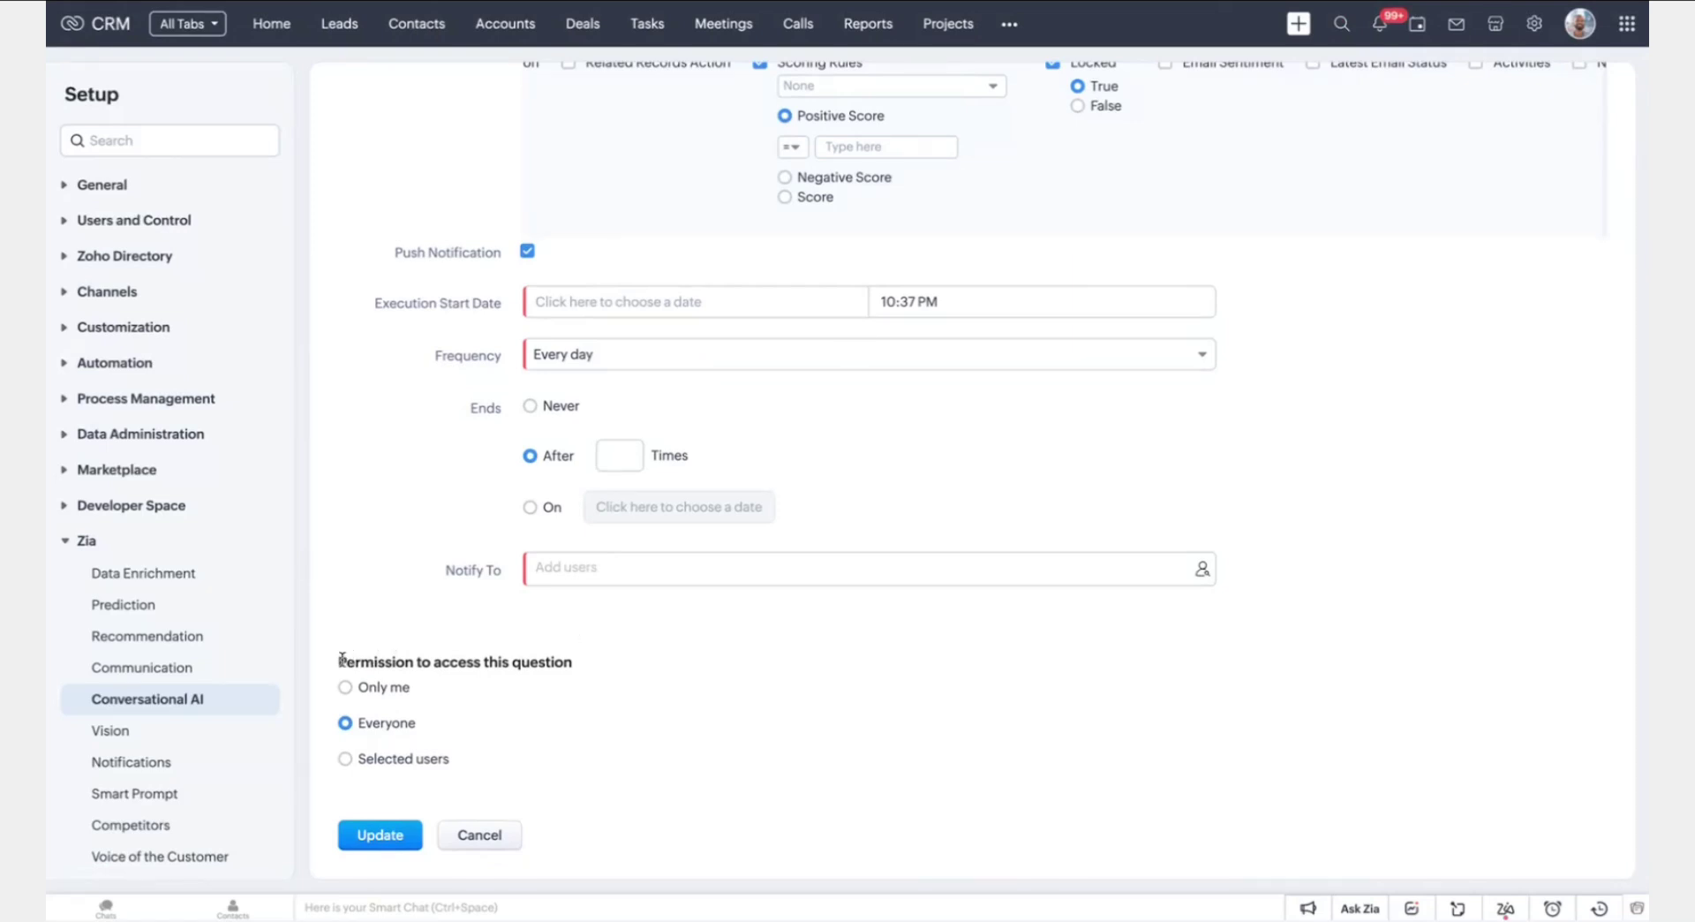
# Set question access to Selected users, then cancel the form to discard the edits
pyautogui.moveTo(364, 660); pyautogui.dragTo(494, 660)
pyautogui.click(495, 660)
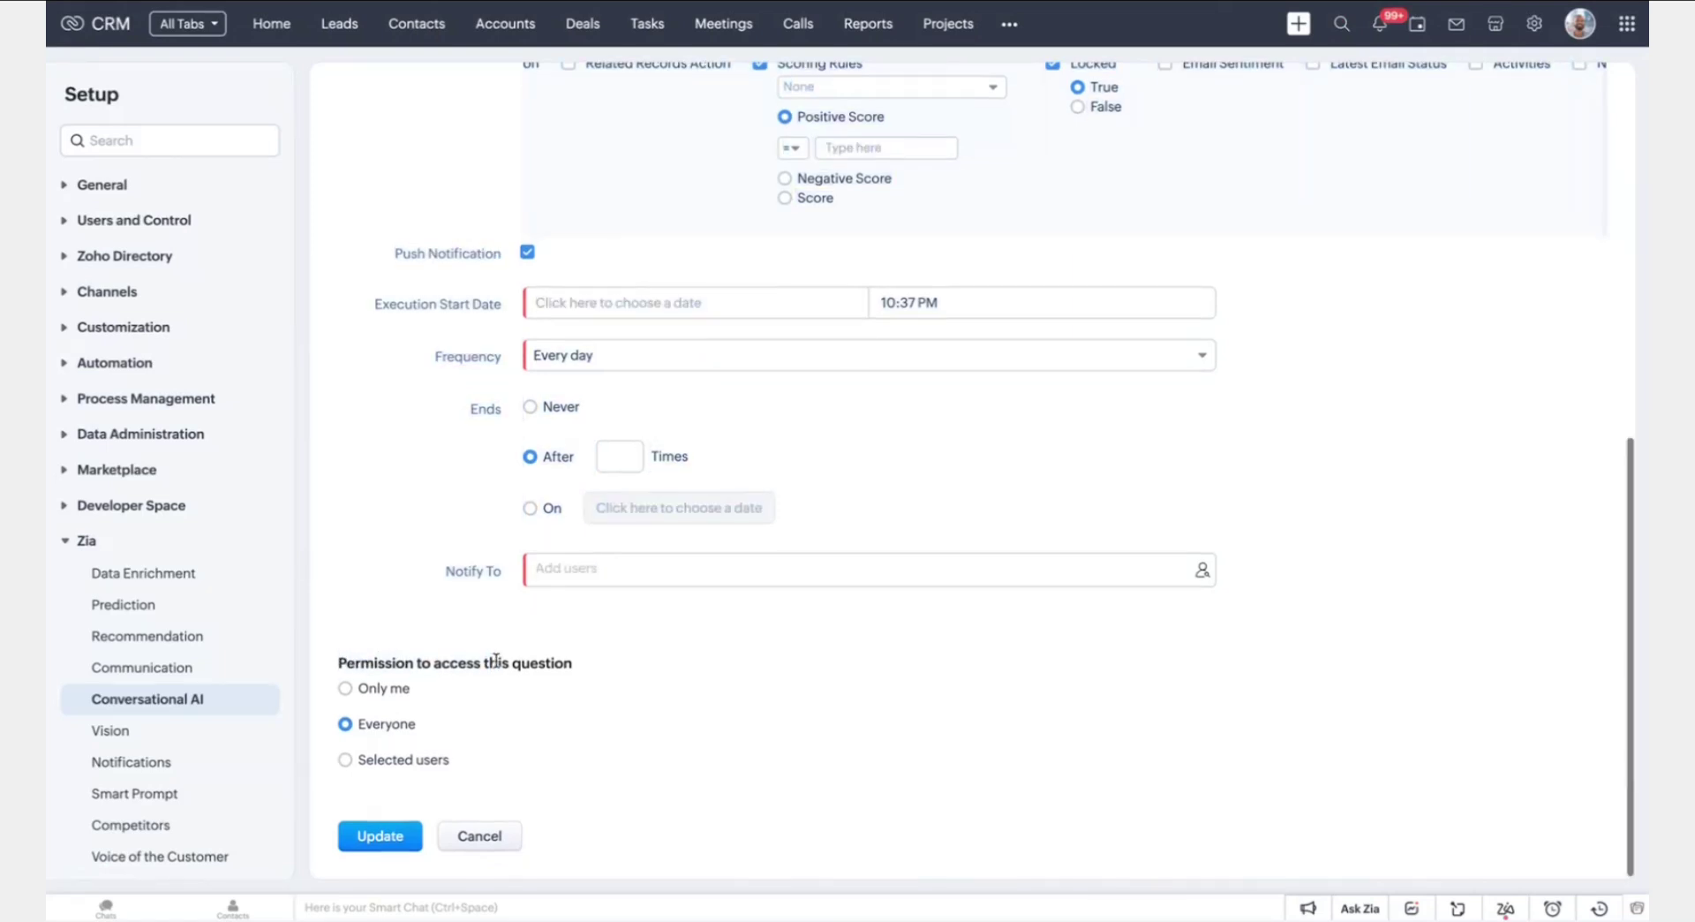
pyautogui.scroll(7, 510, 173)
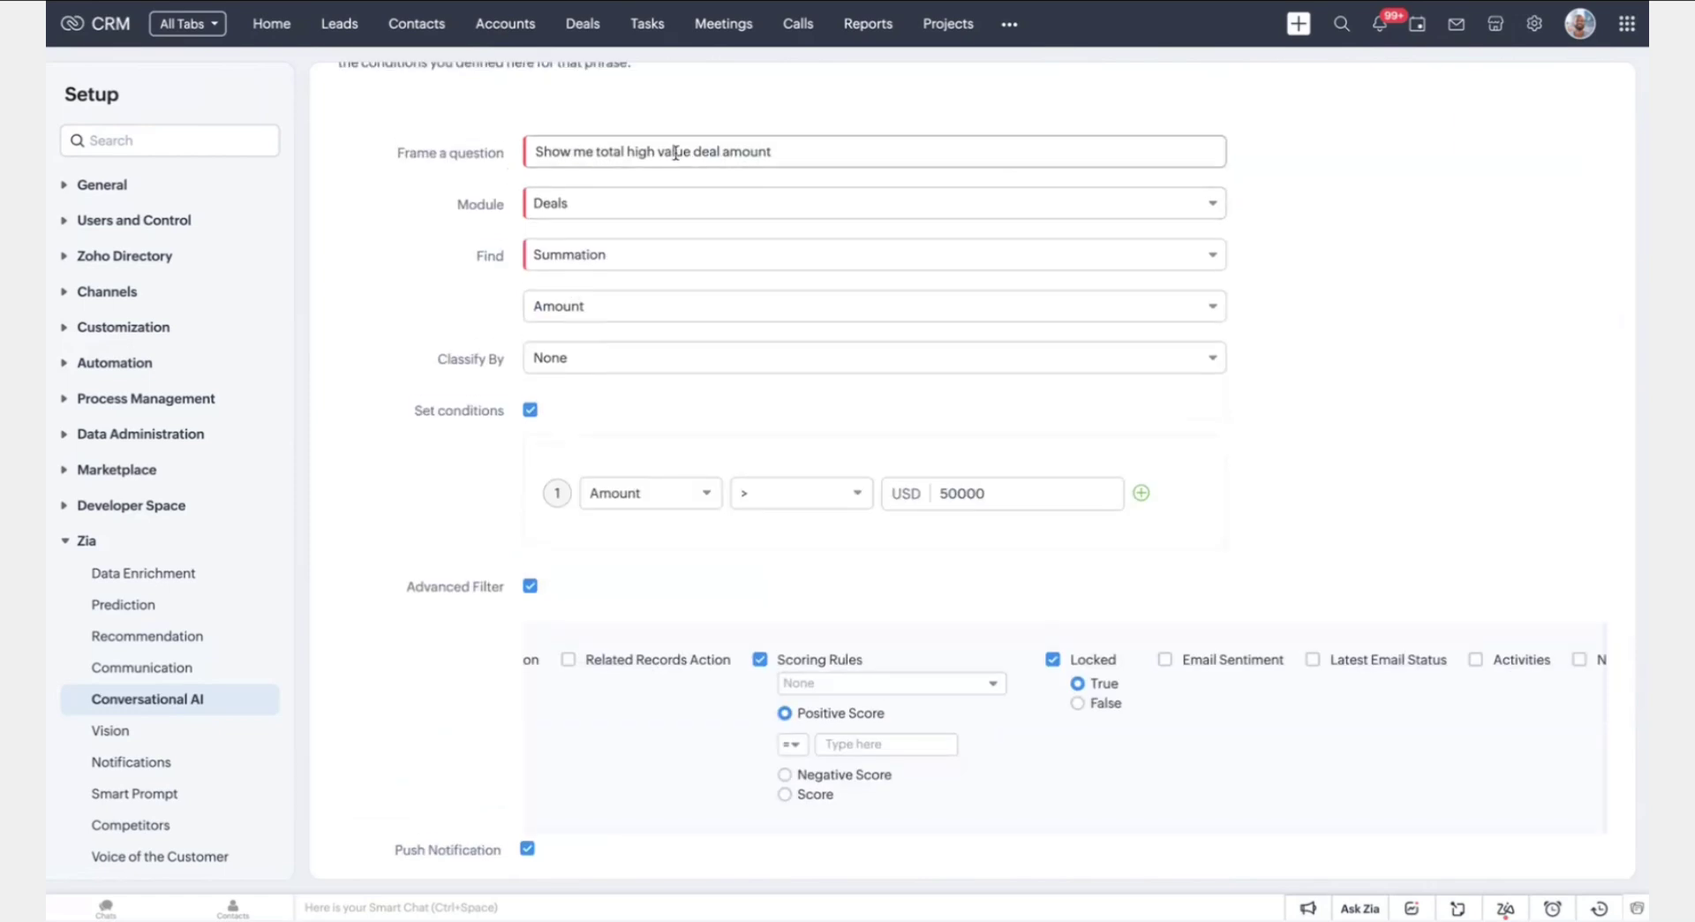
pyautogui.scroll(-7, 509, 173)
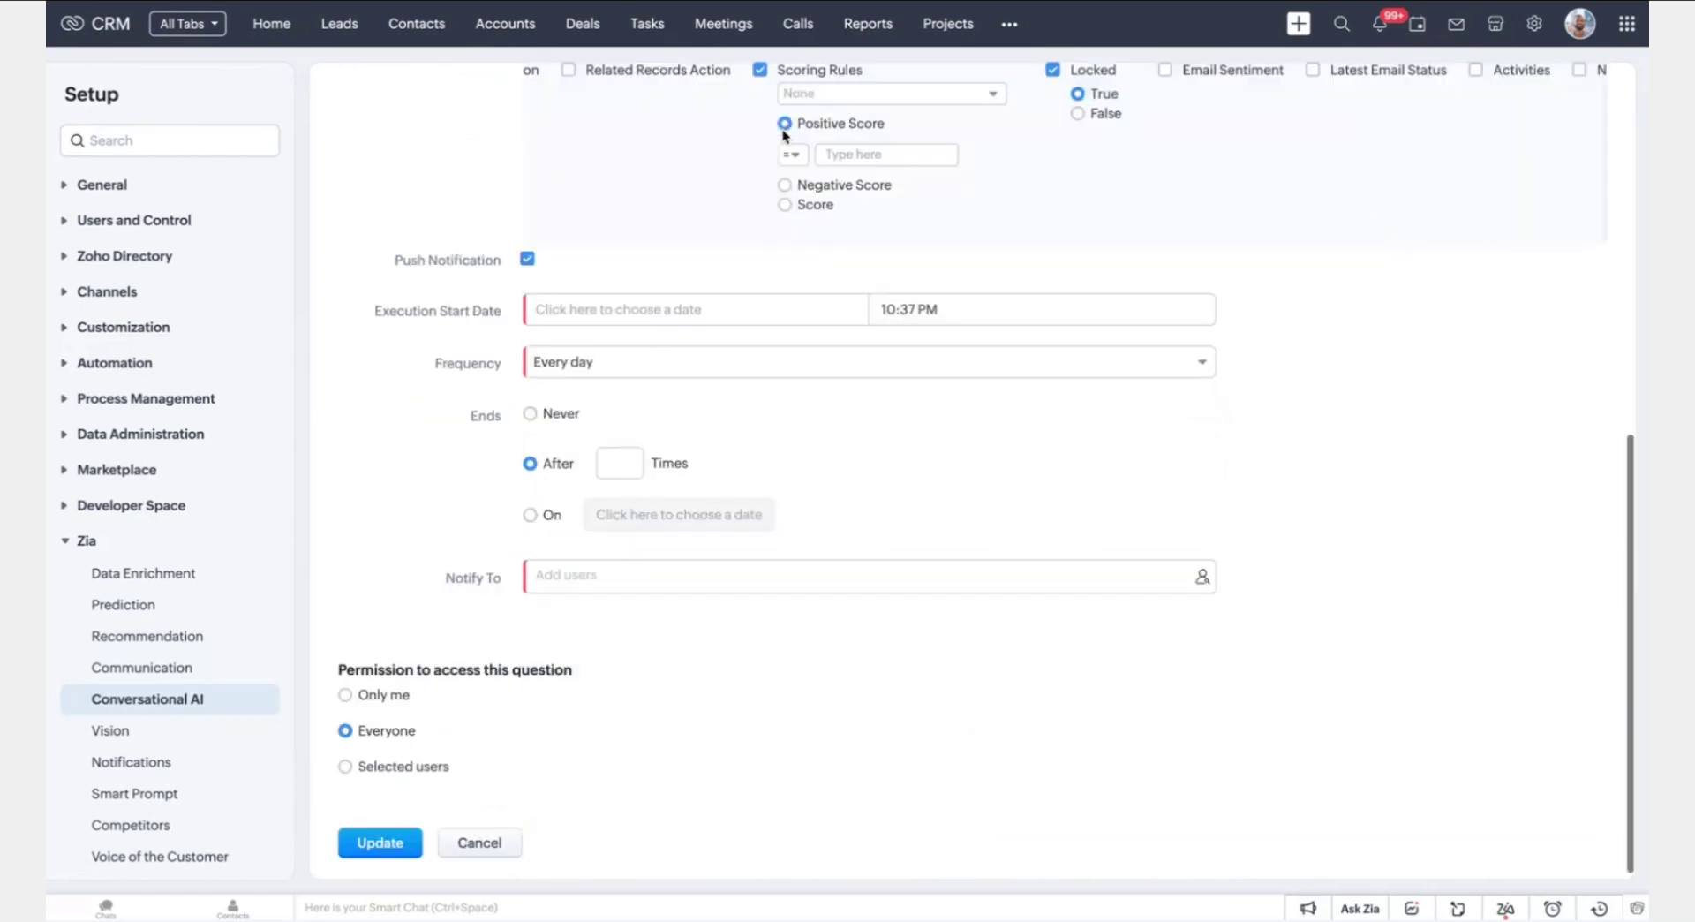
pyautogui.click(391, 760)
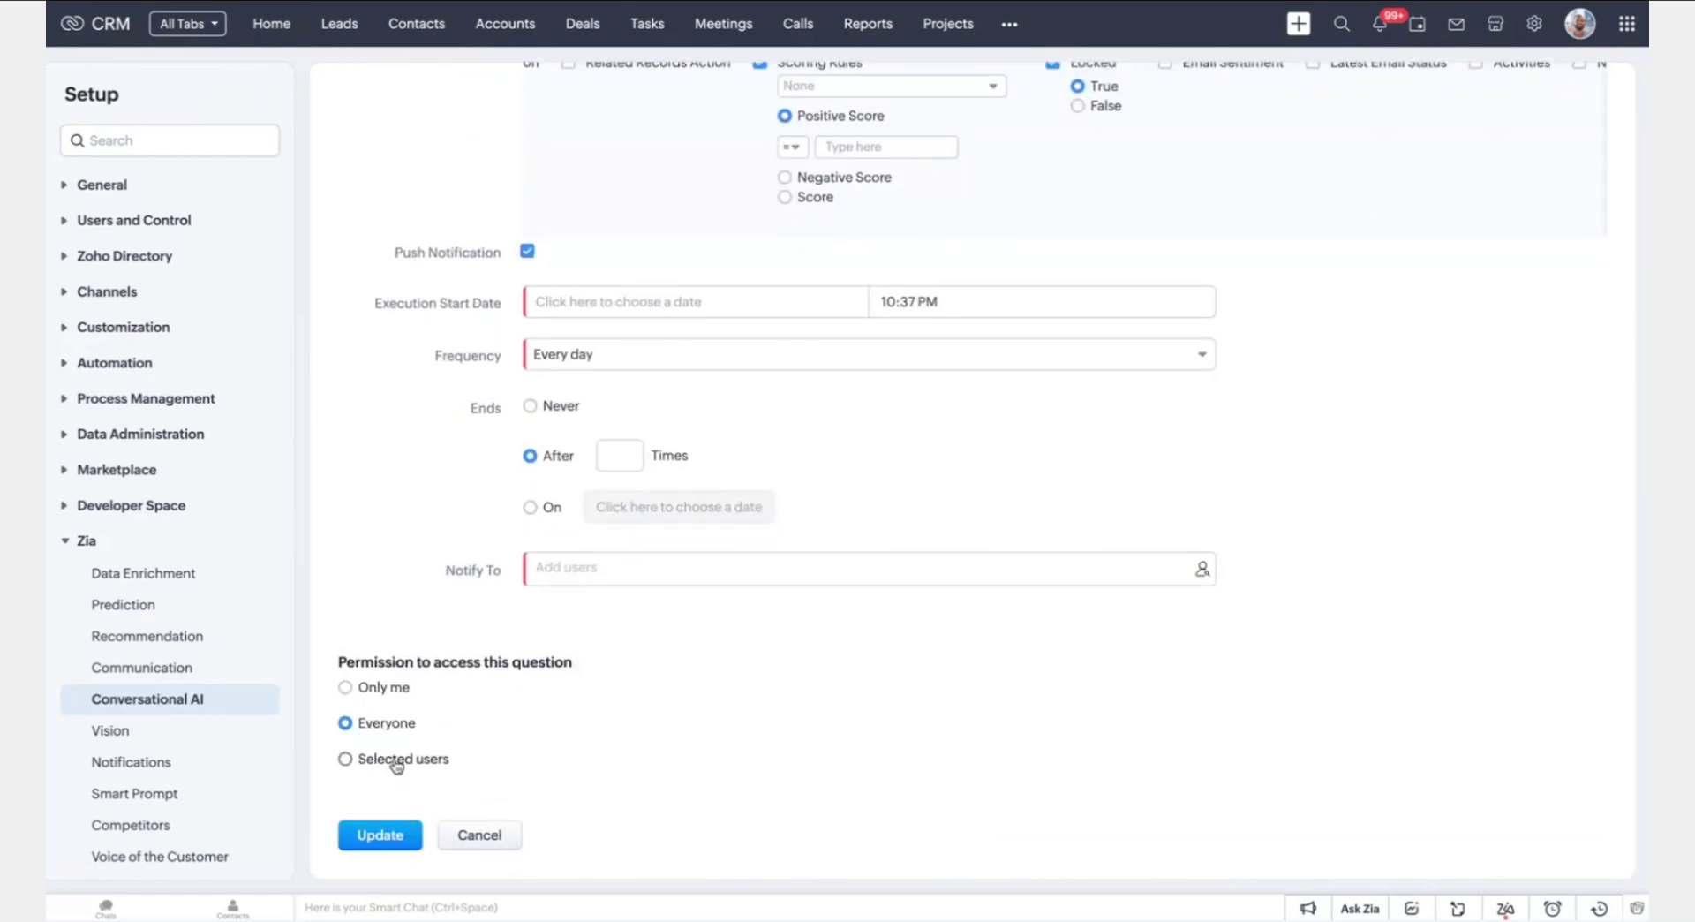
pyautogui.scroll(-1, 516, 759)
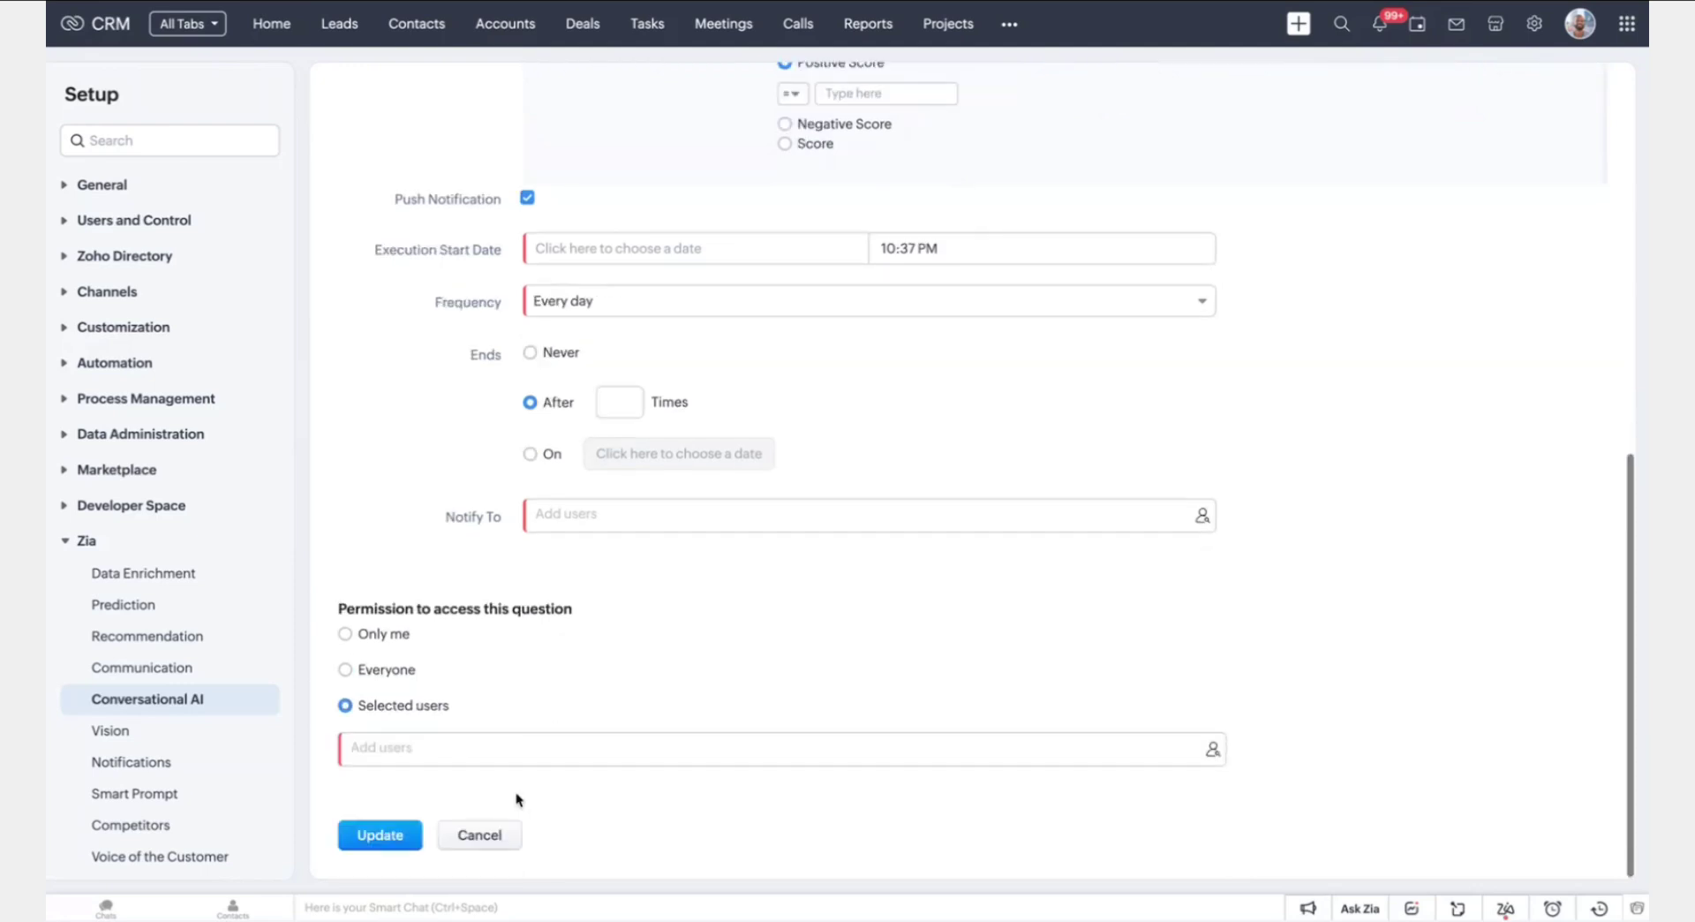
pyautogui.click(497, 838)
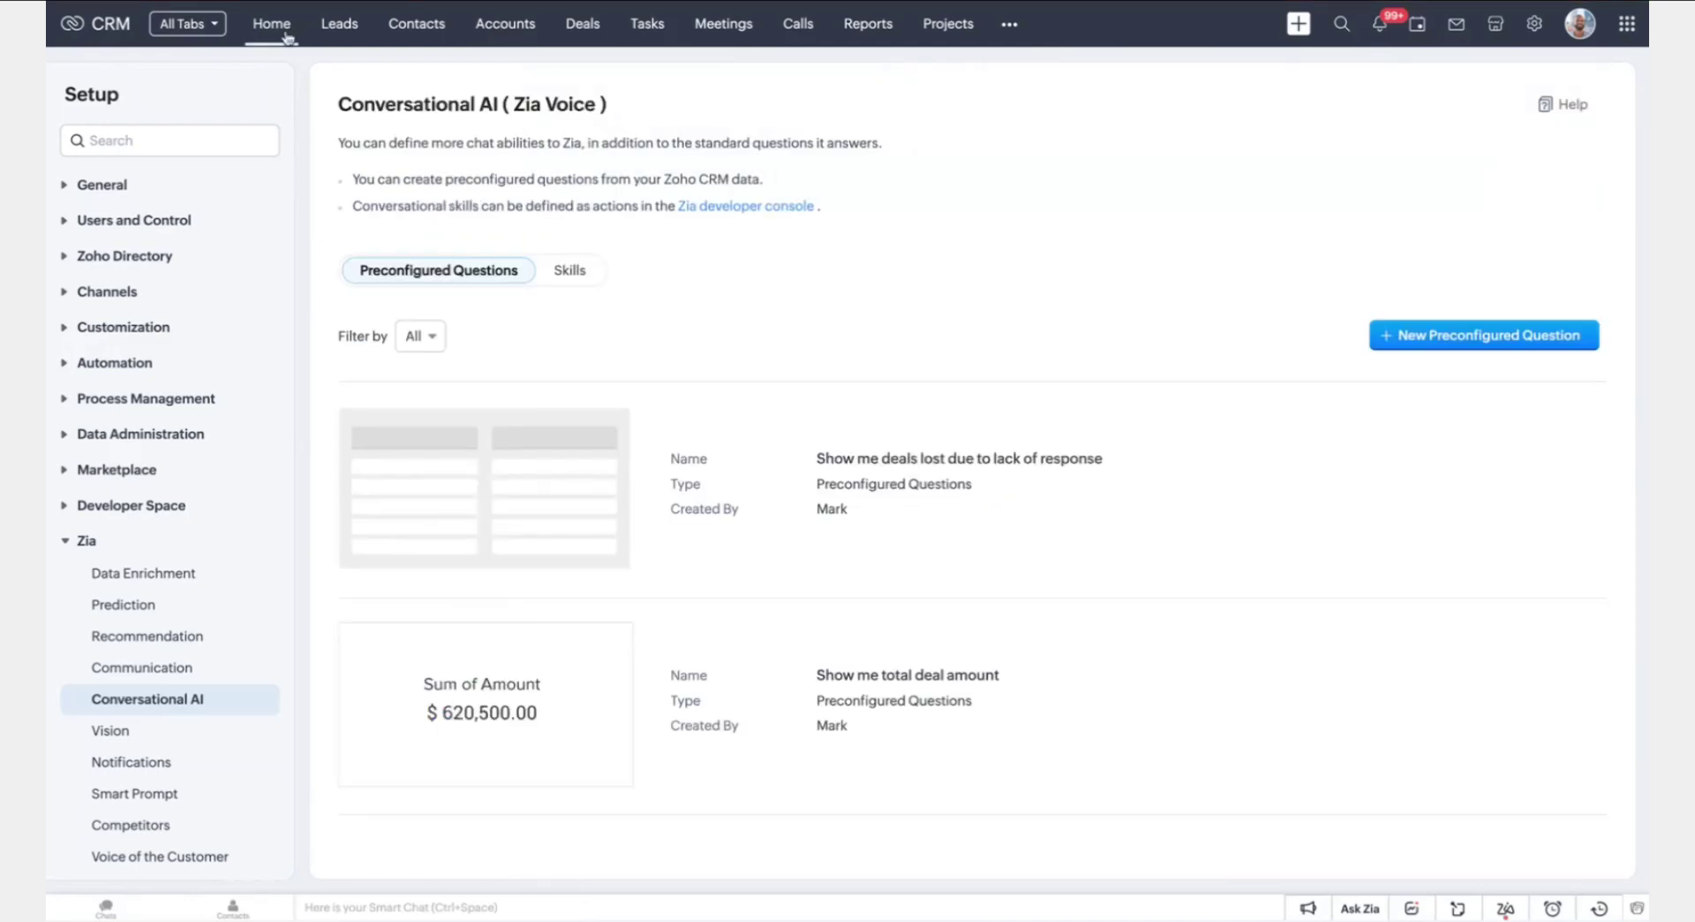
# Start a fresh Ask Zia chat and open Set Routine Message showing Revenue, Open Tasks, Leads questions
pyautogui.click(1365, 910)
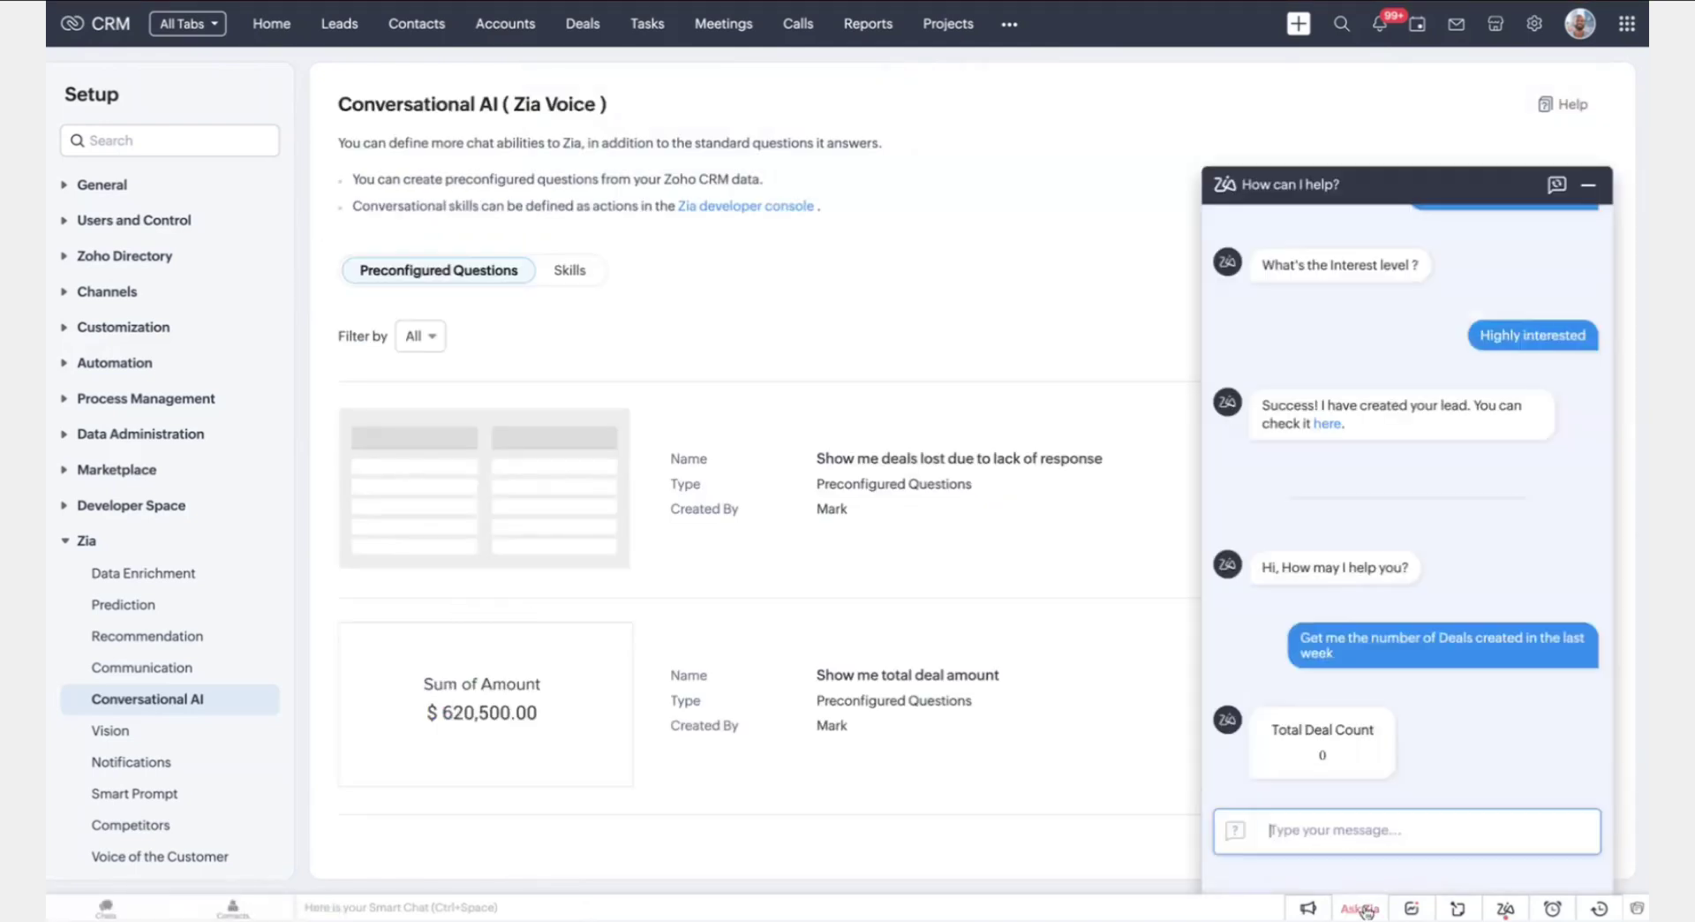
pyautogui.click(1558, 186)
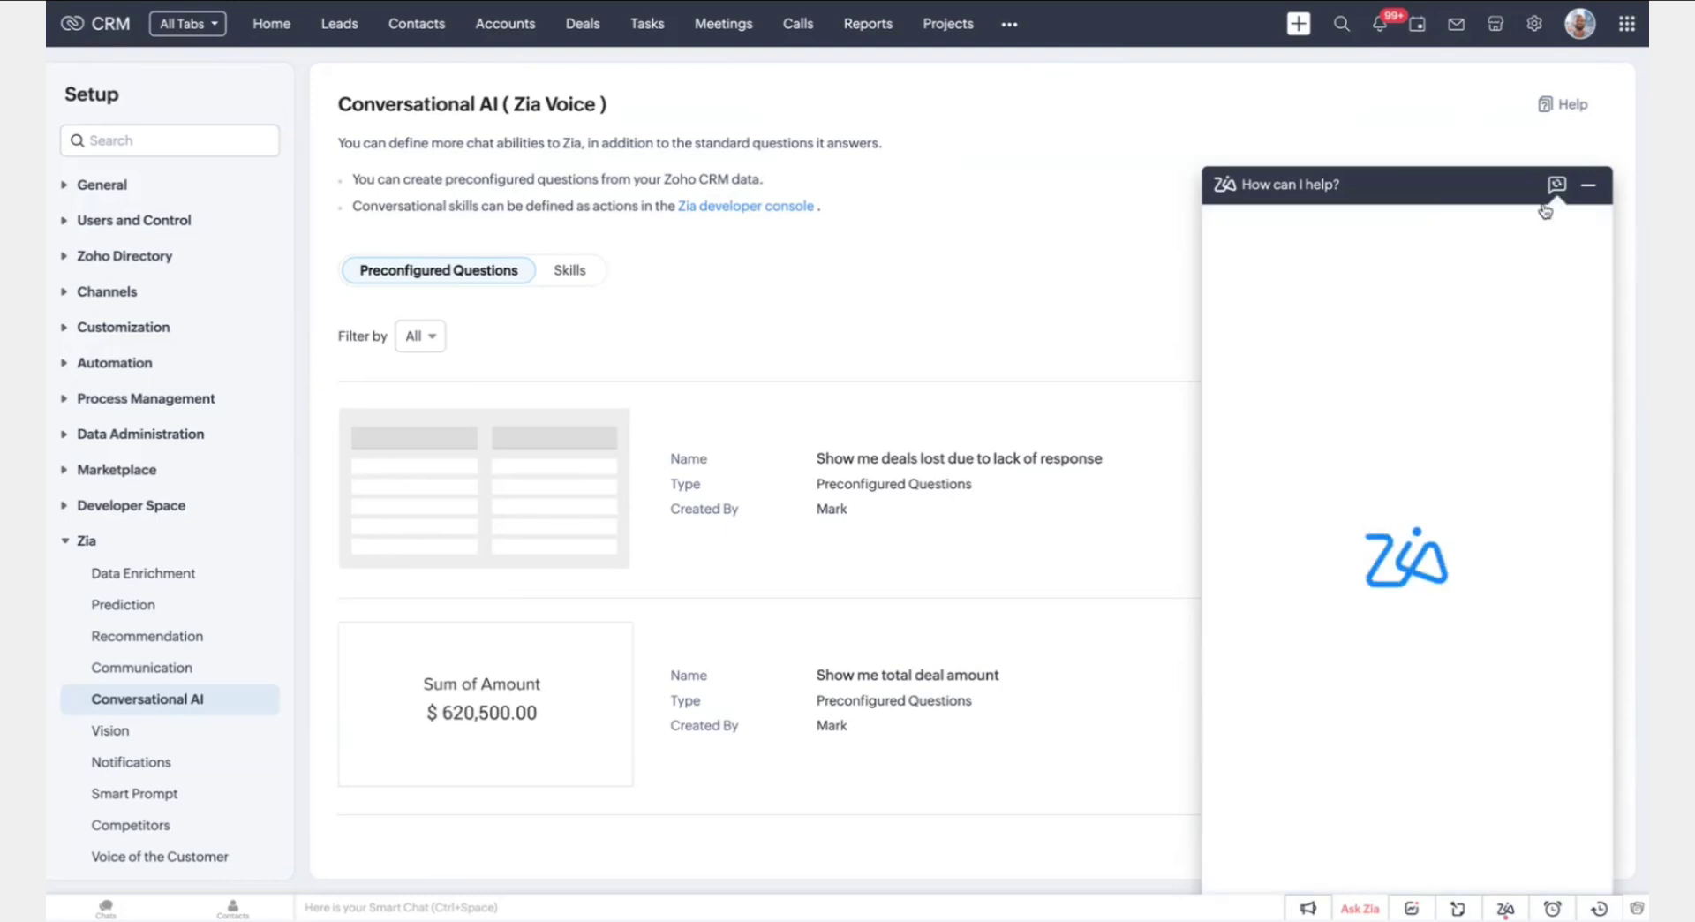
pyautogui.scroll(-10, 1372, 821)
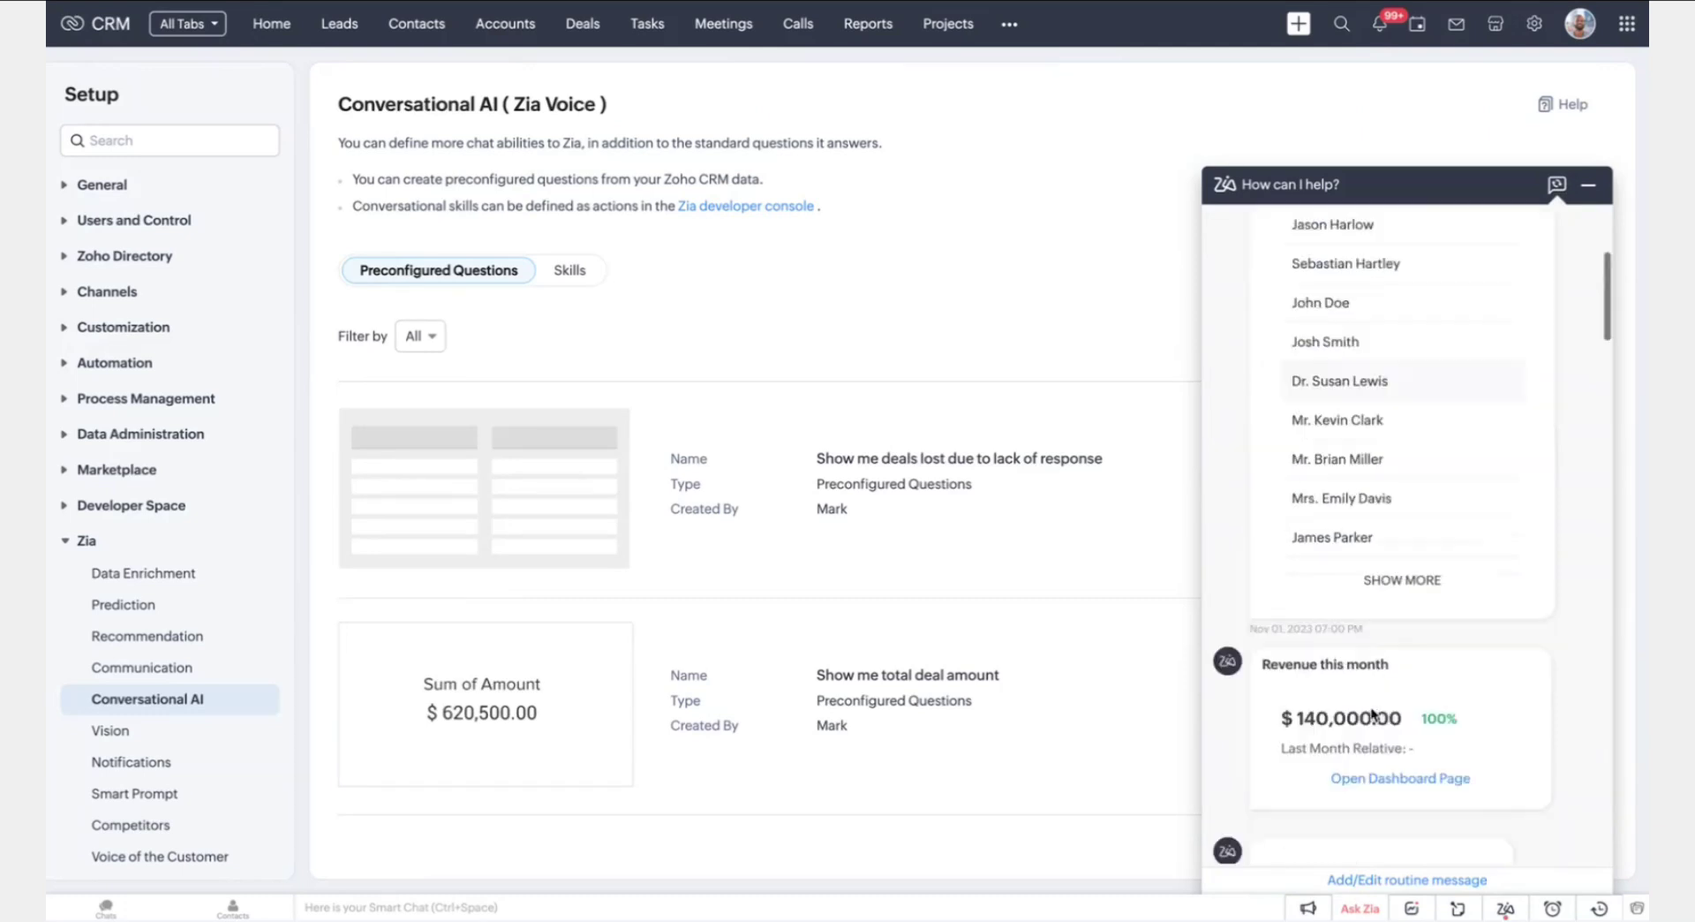
pyautogui.click(1374, 879)
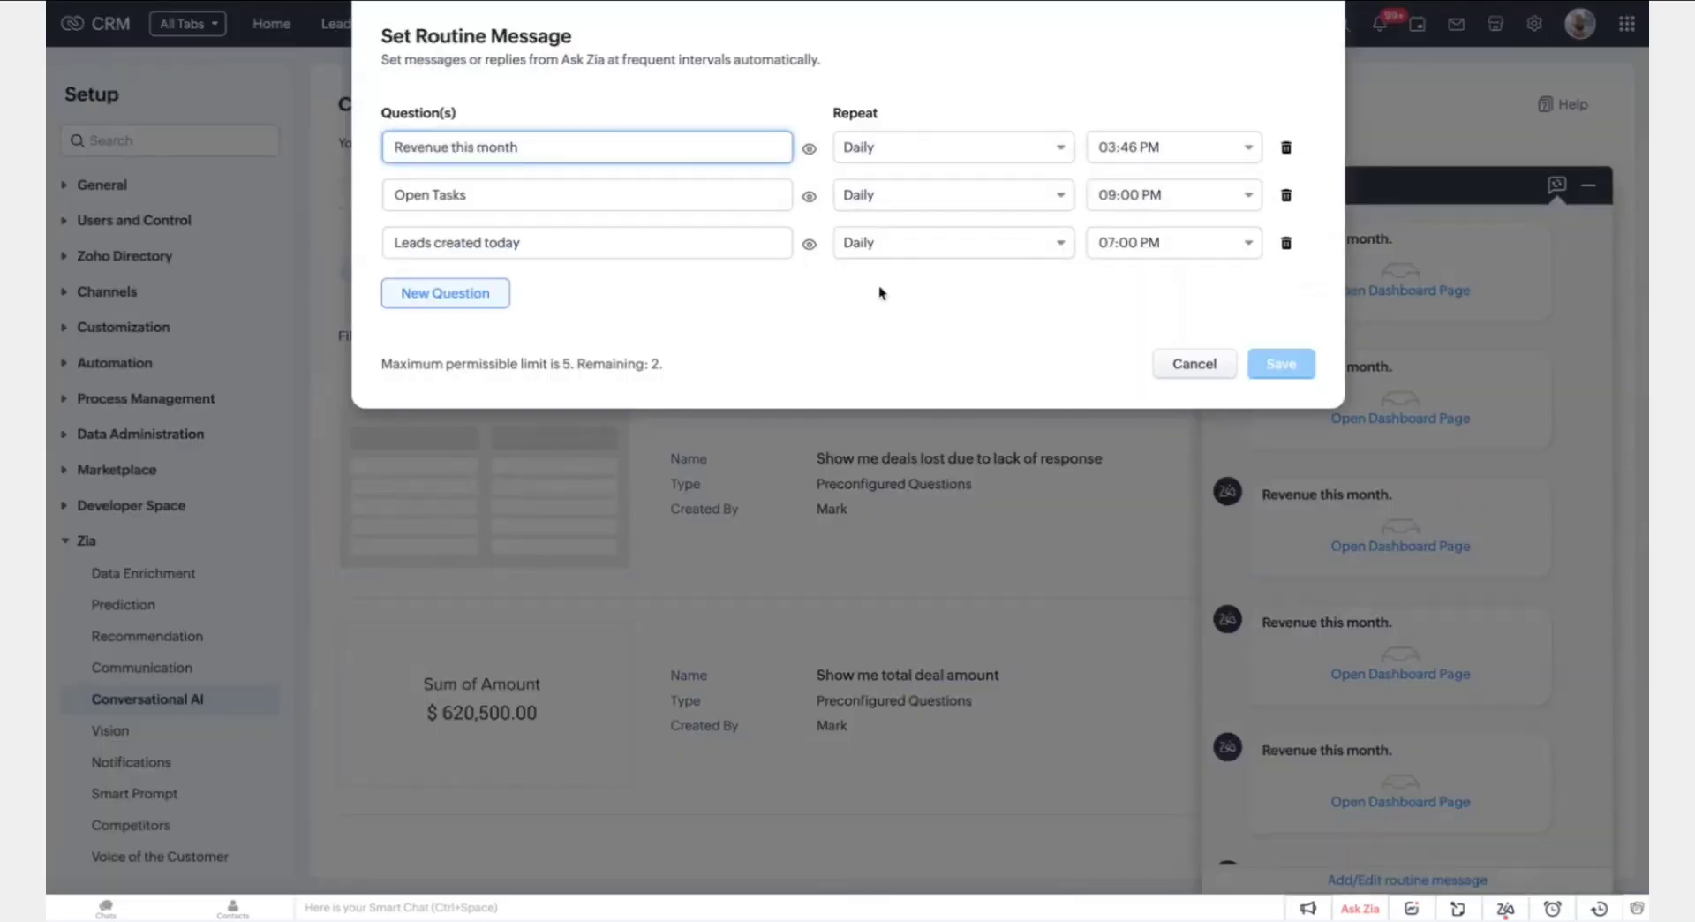
pyautogui.click(680, 303)
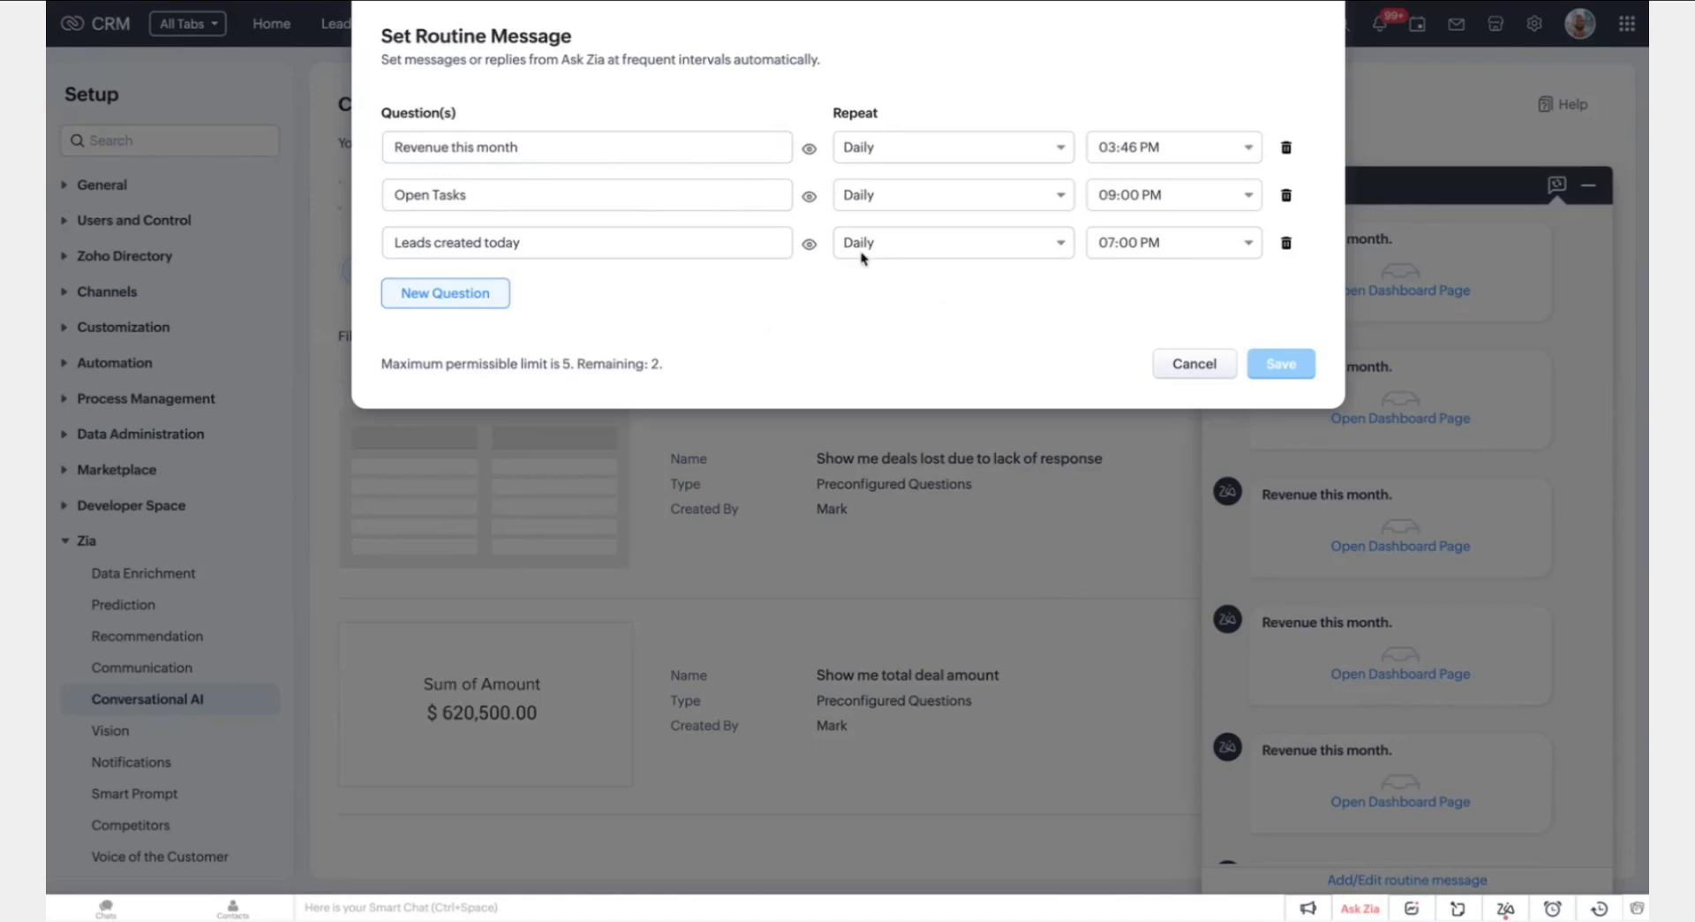
# Add a new routine question row using 'How many Accounts were created last month'
pyautogui.click(466, 295)
pyautogui.click(492, 292)
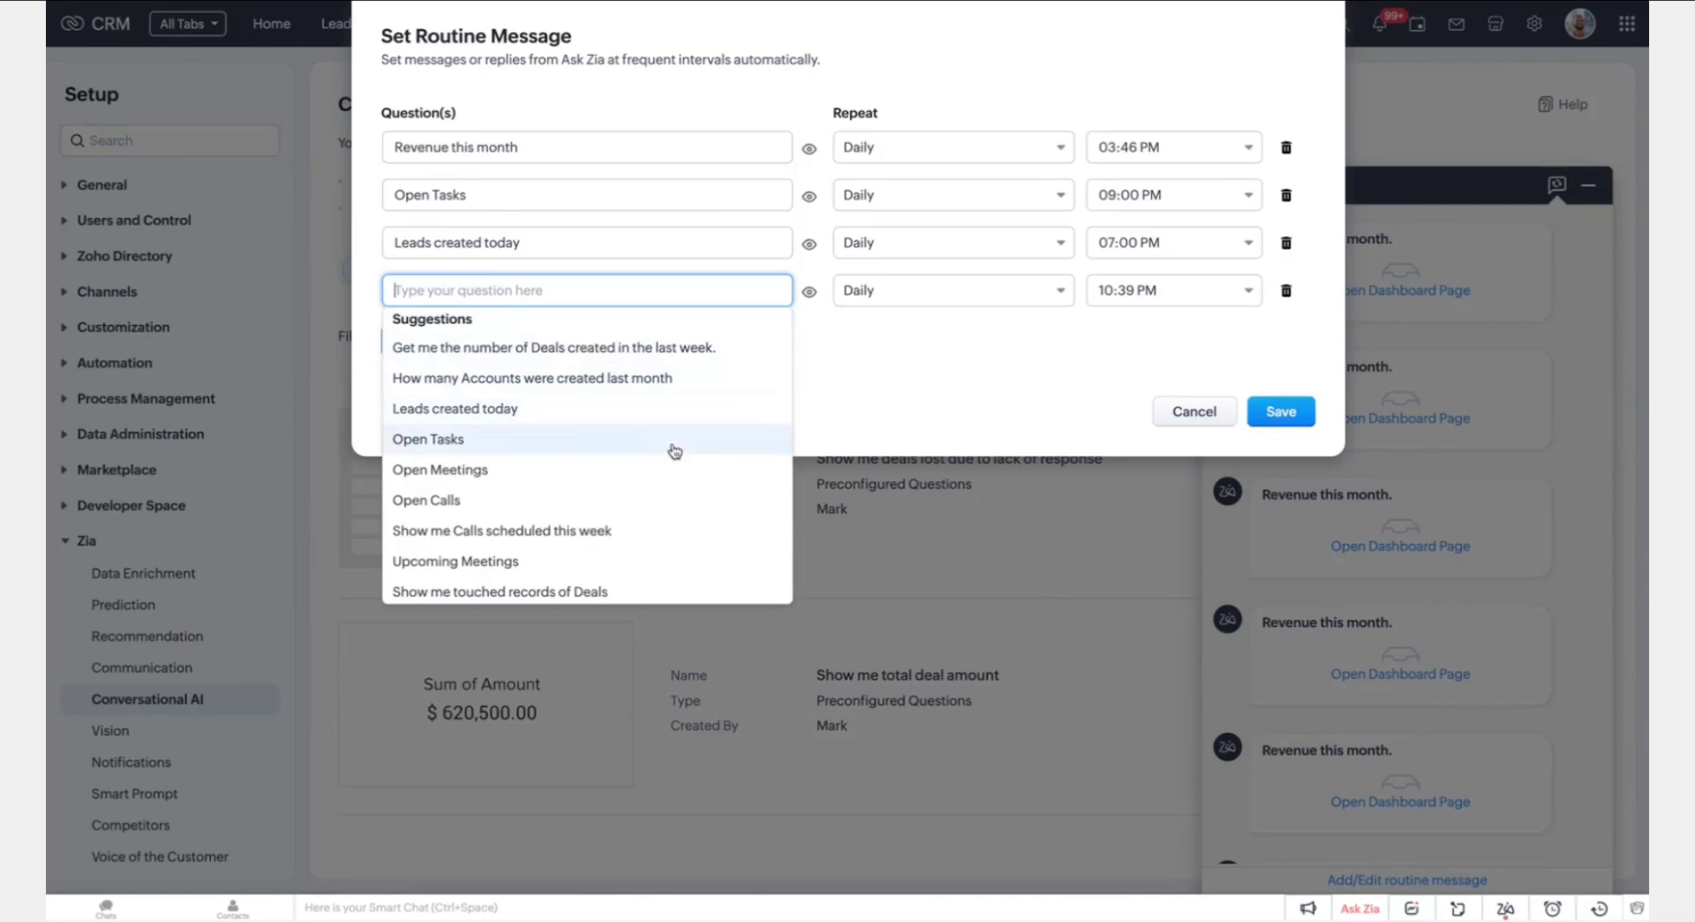
pyautogui.scroll(-3, 674, 450)
pyautogui.scroll(3, 675, 451)
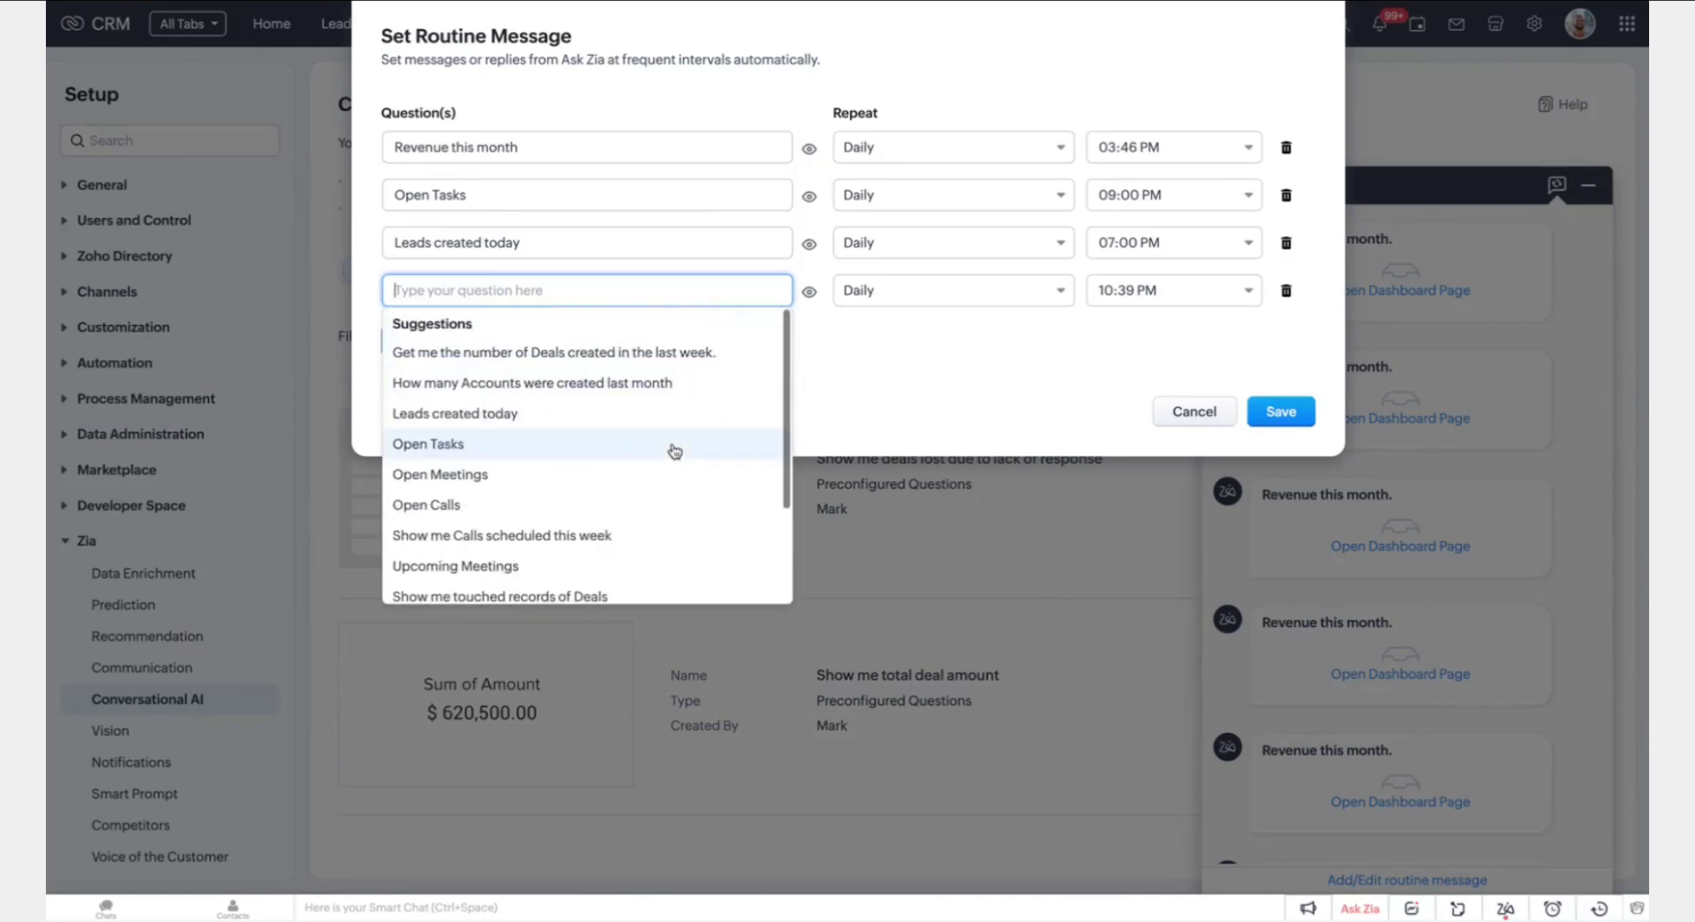
pyautogui.click(638, 387)
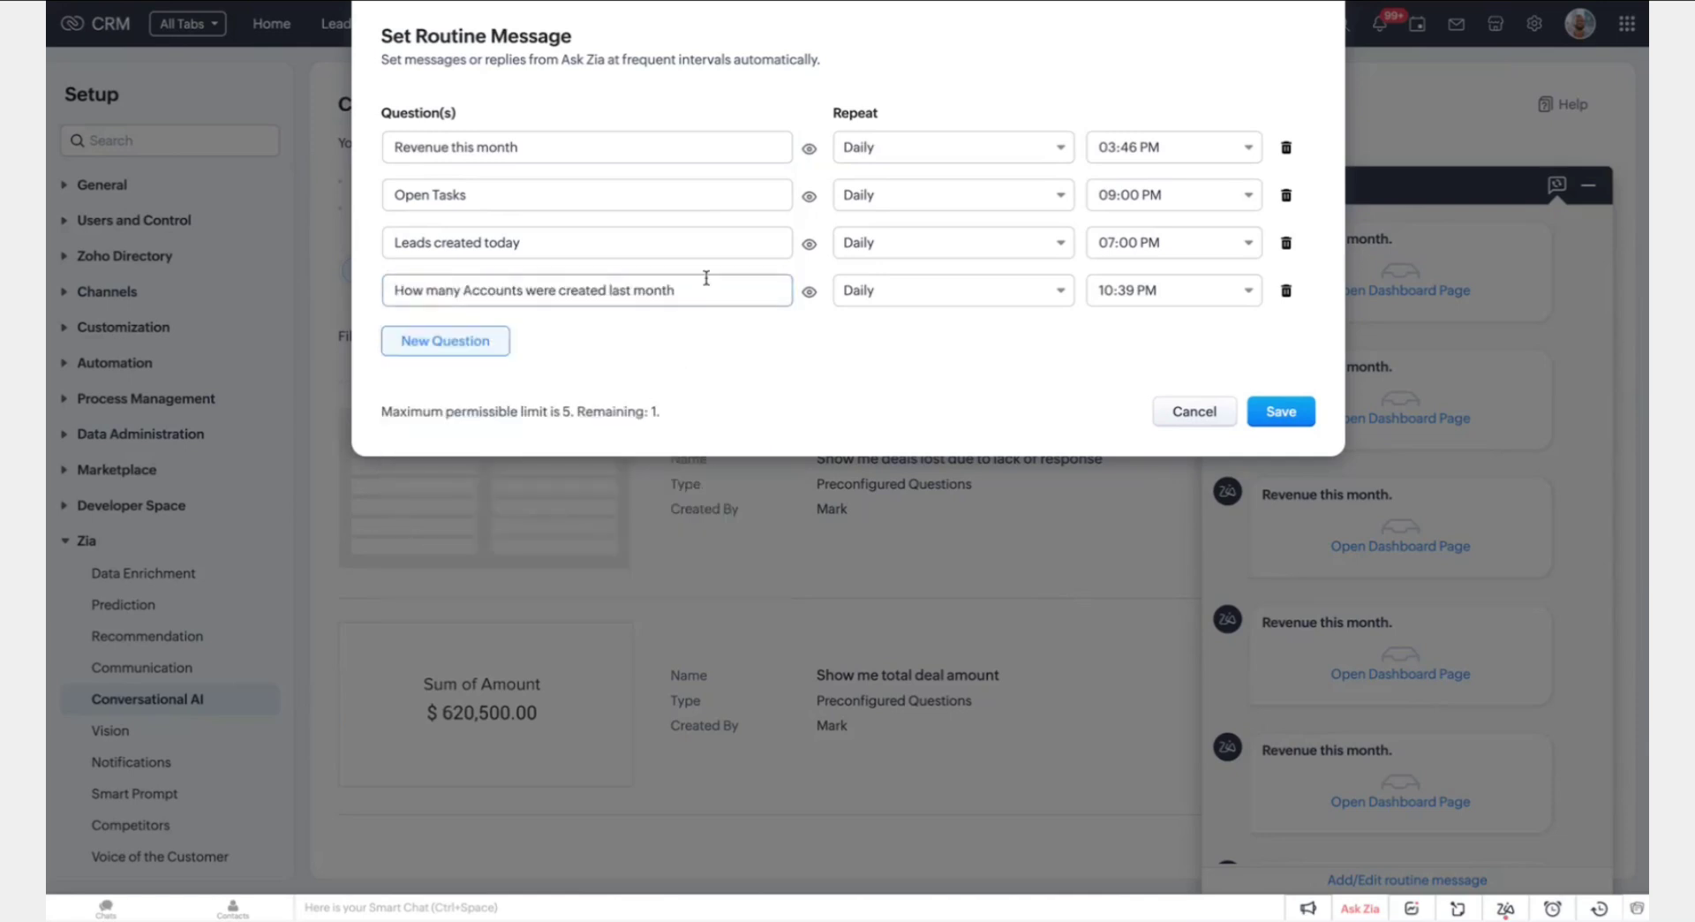
# Schedule it every week on Monday at 09:00 AM and preview its Total Account Count answer
pyautogui.click(902, 290)
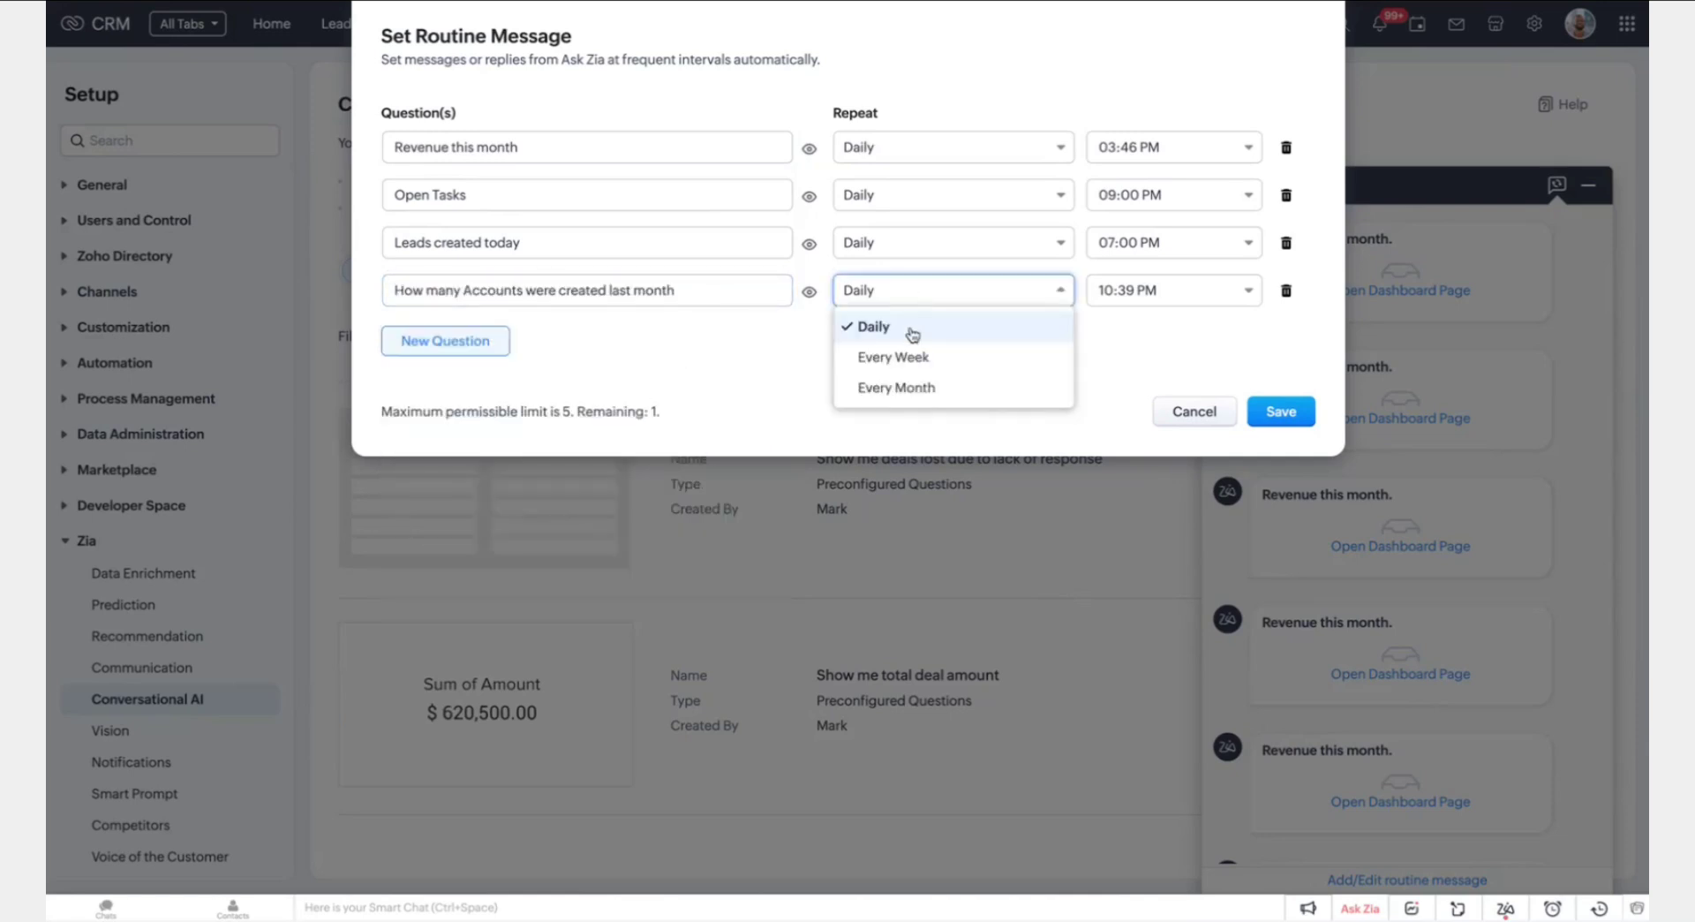
pyautogui.click(918, 360)
pyautogui.click(1007, 295)
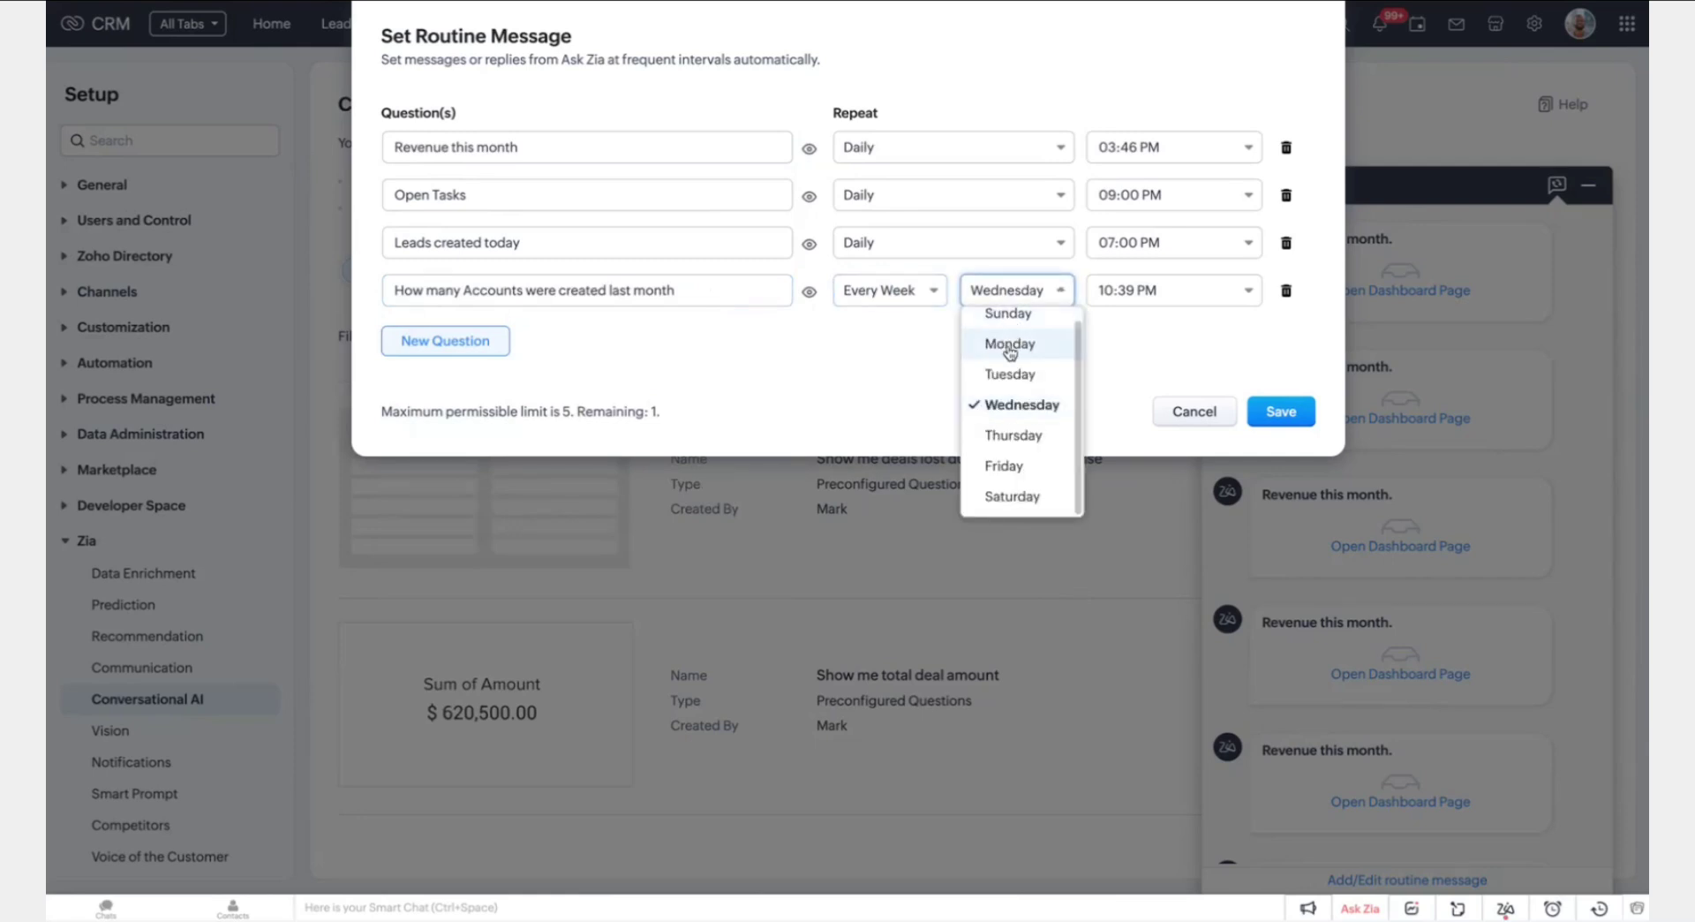
pyautogui.click(1011, 344)
pyautogui.click(1112, 290)
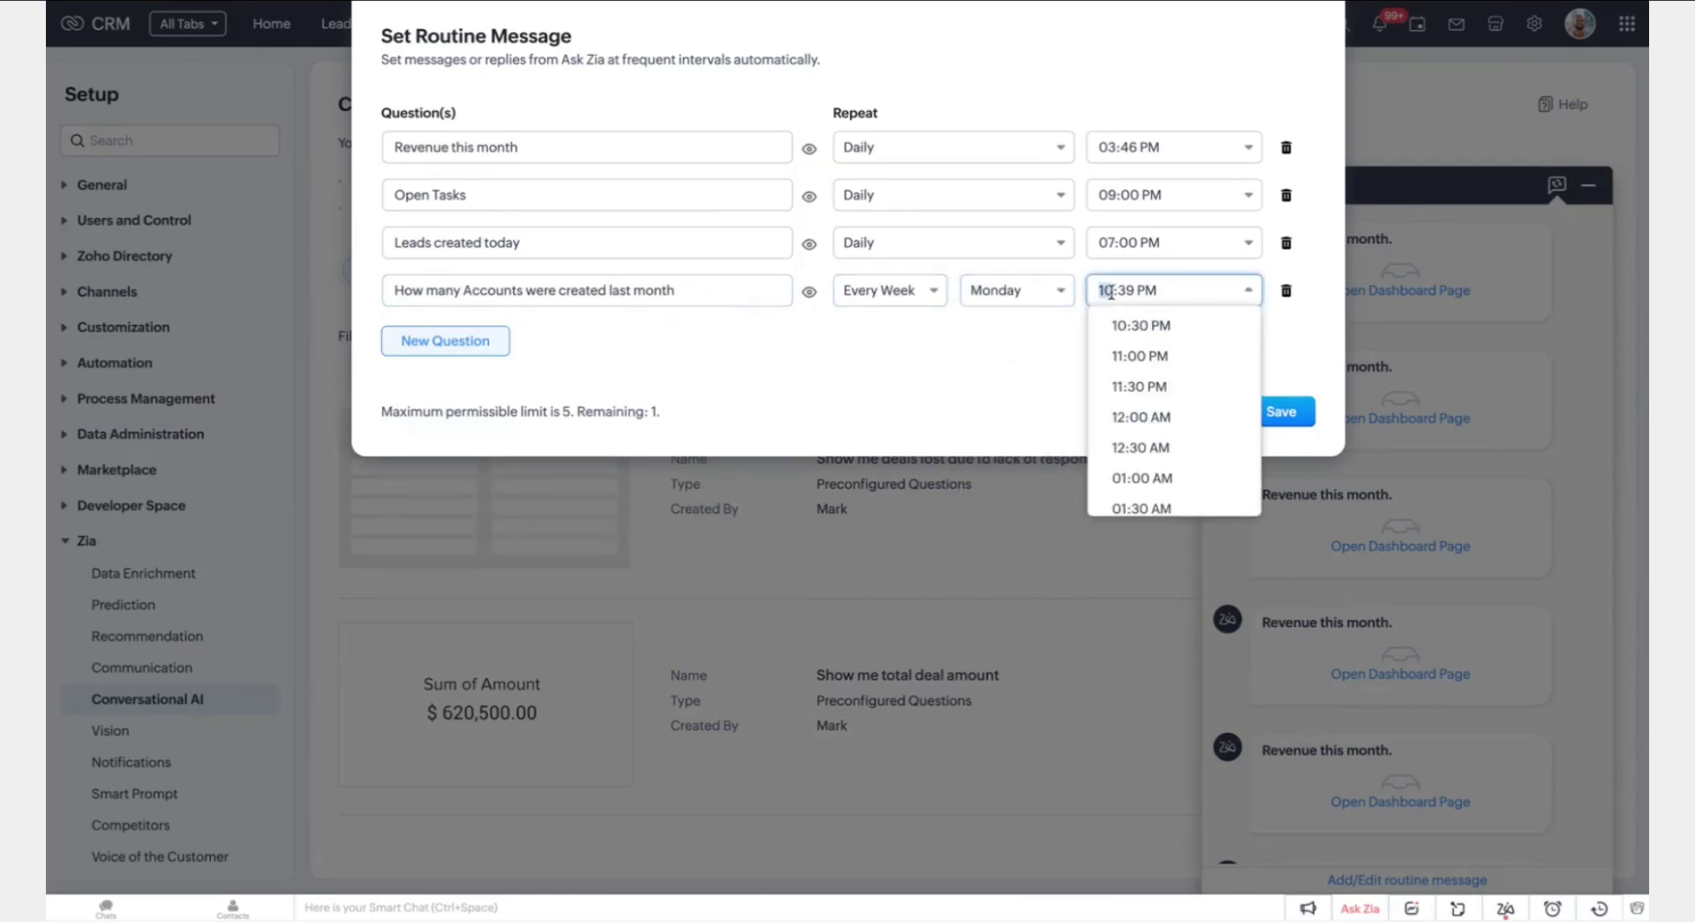
pyautogui.write('09')
pyautogui.write('00')
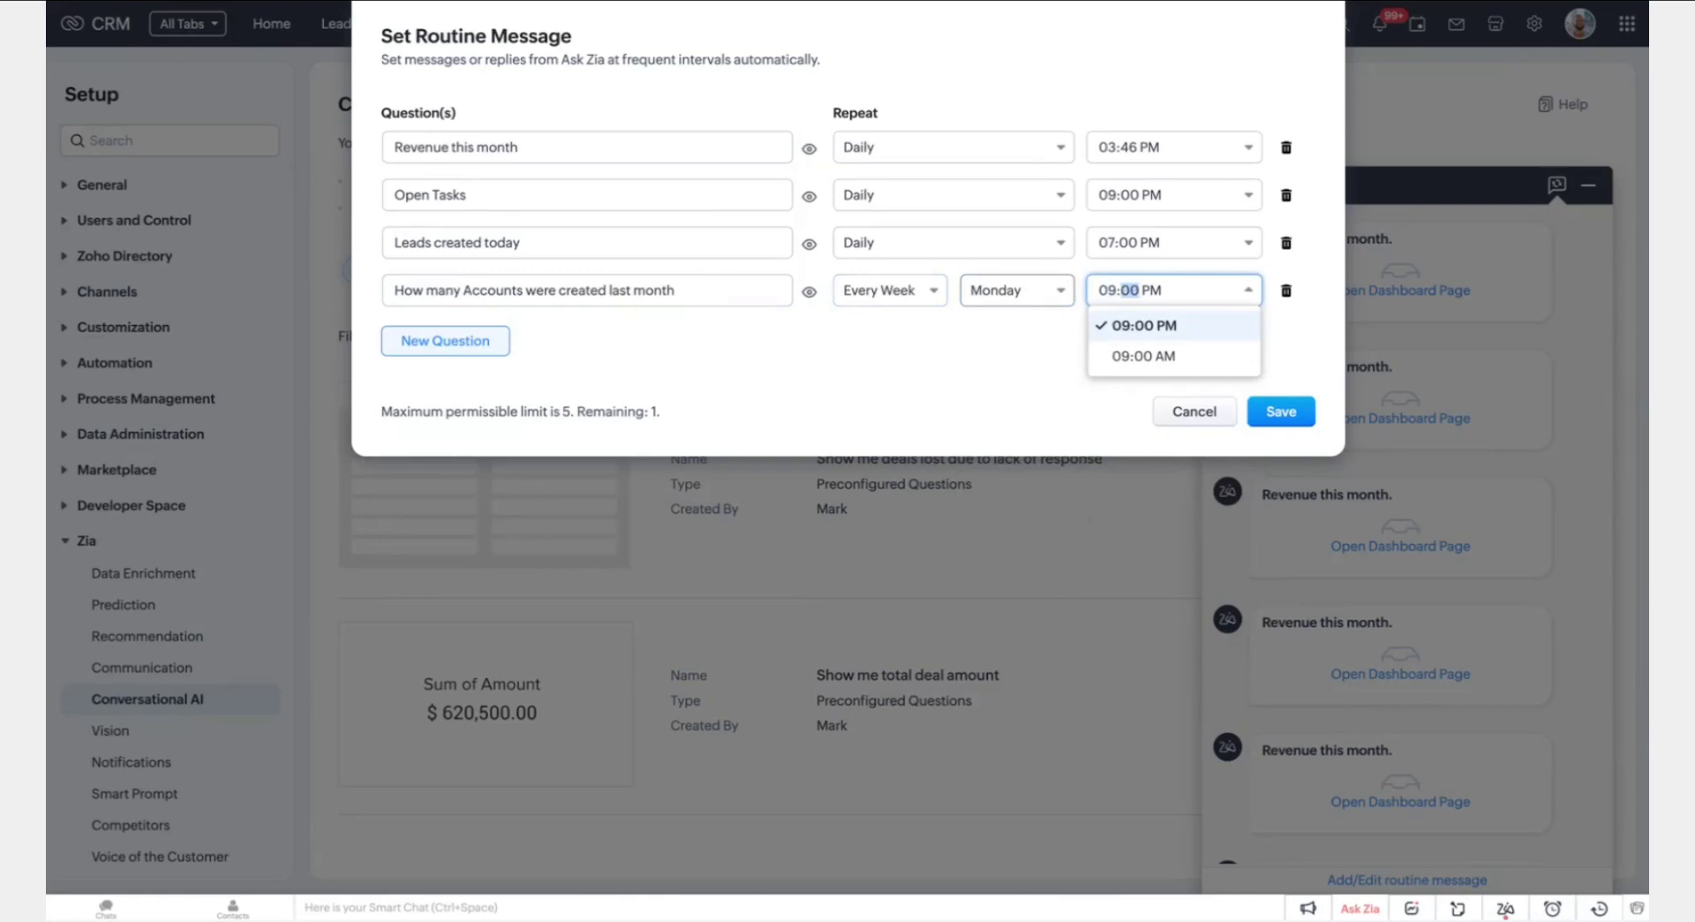
pyautogui.write('a')
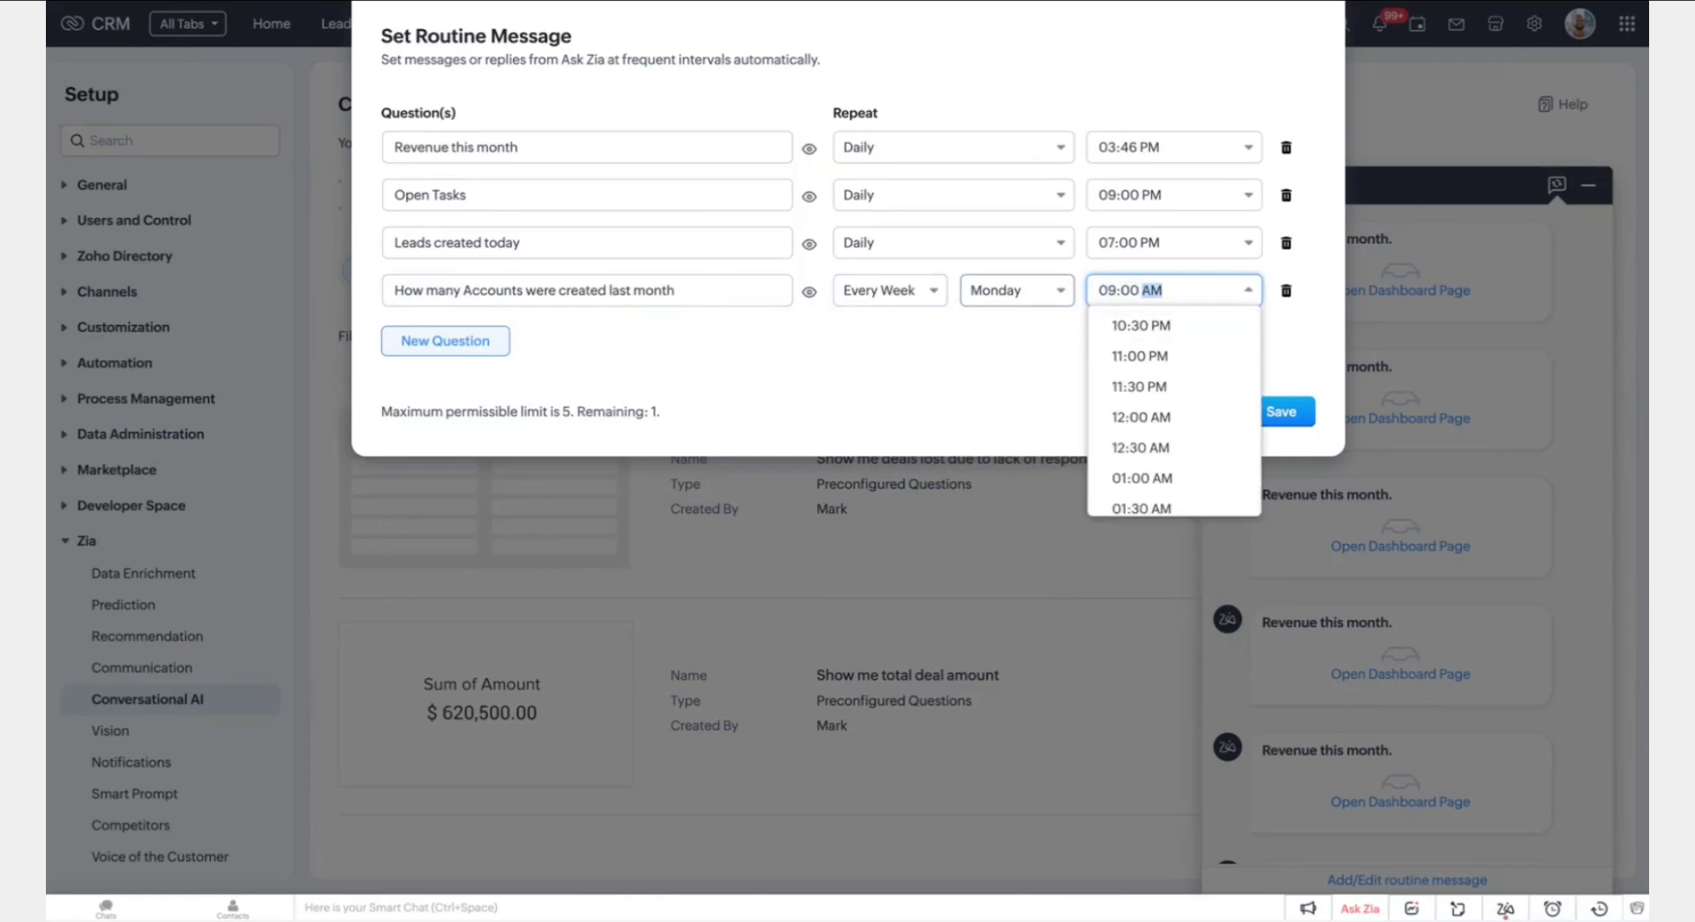
pyautogui.press('Return')
pyautogui.click(941, 373)
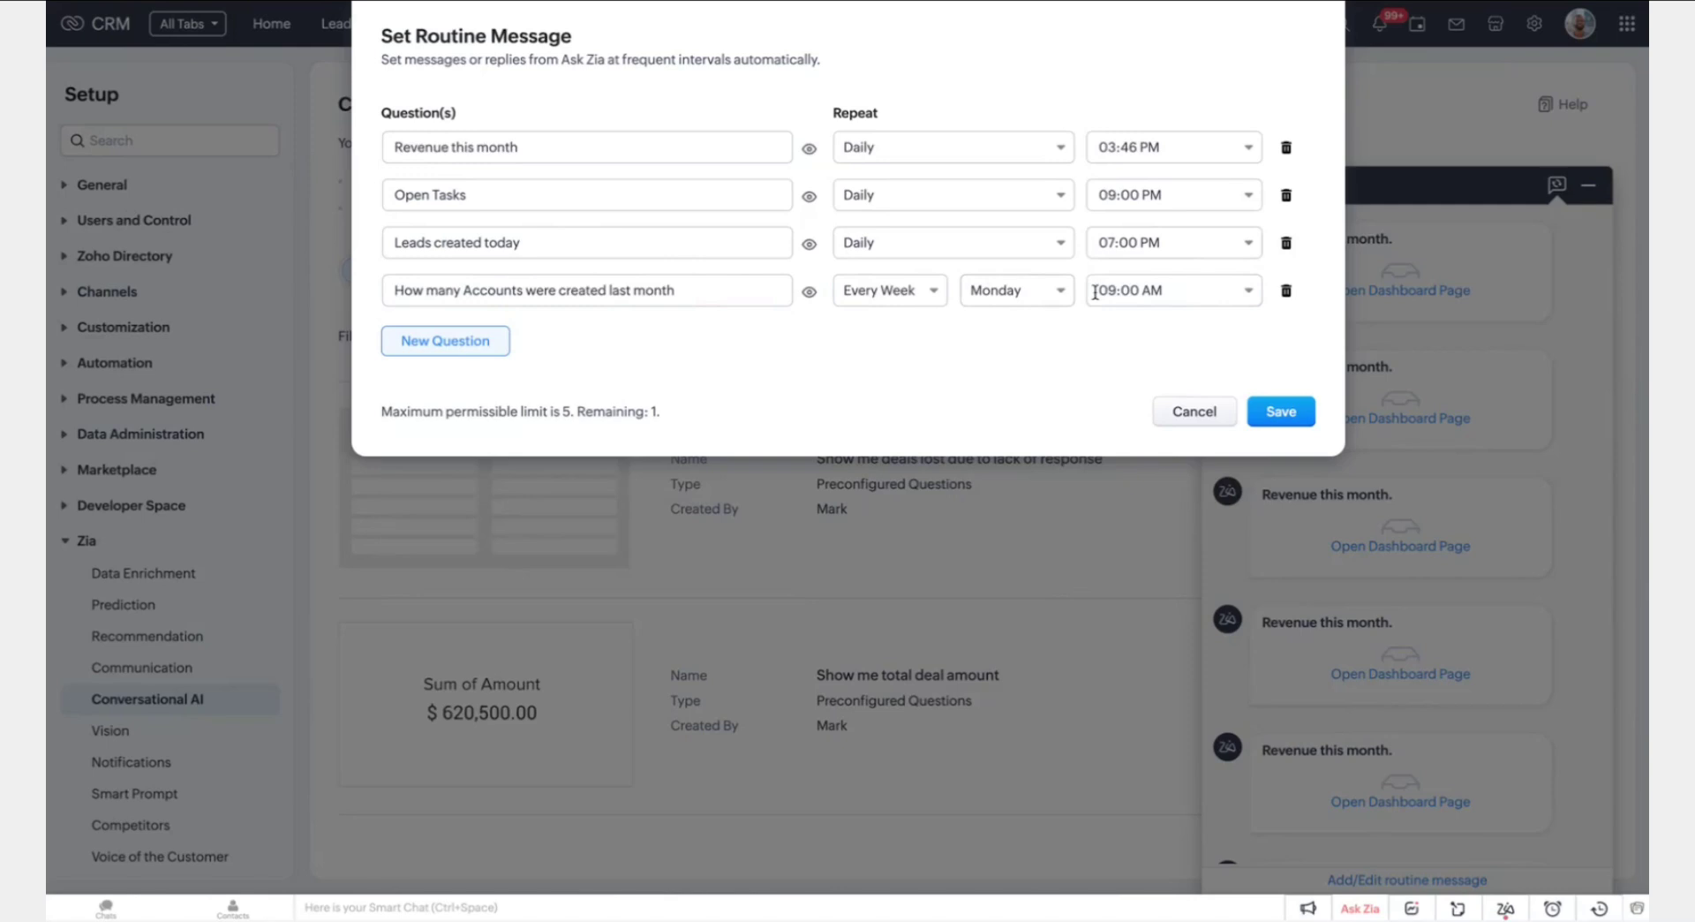
pyautogui.click(808, 292)
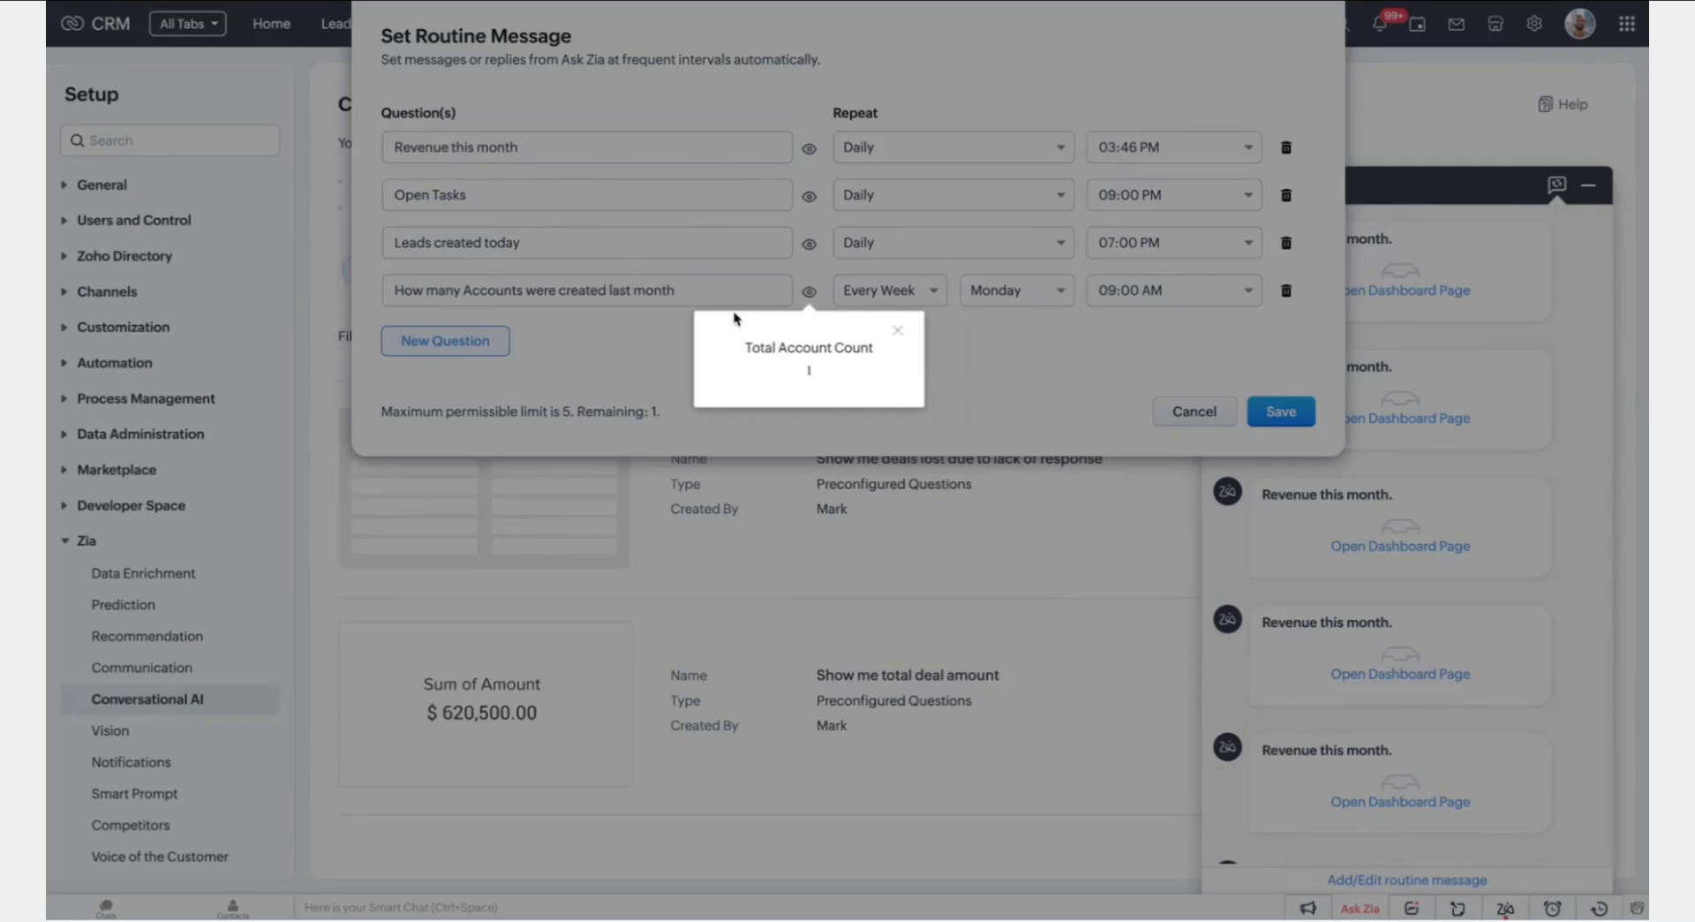
pyautogui.click(901, 333)
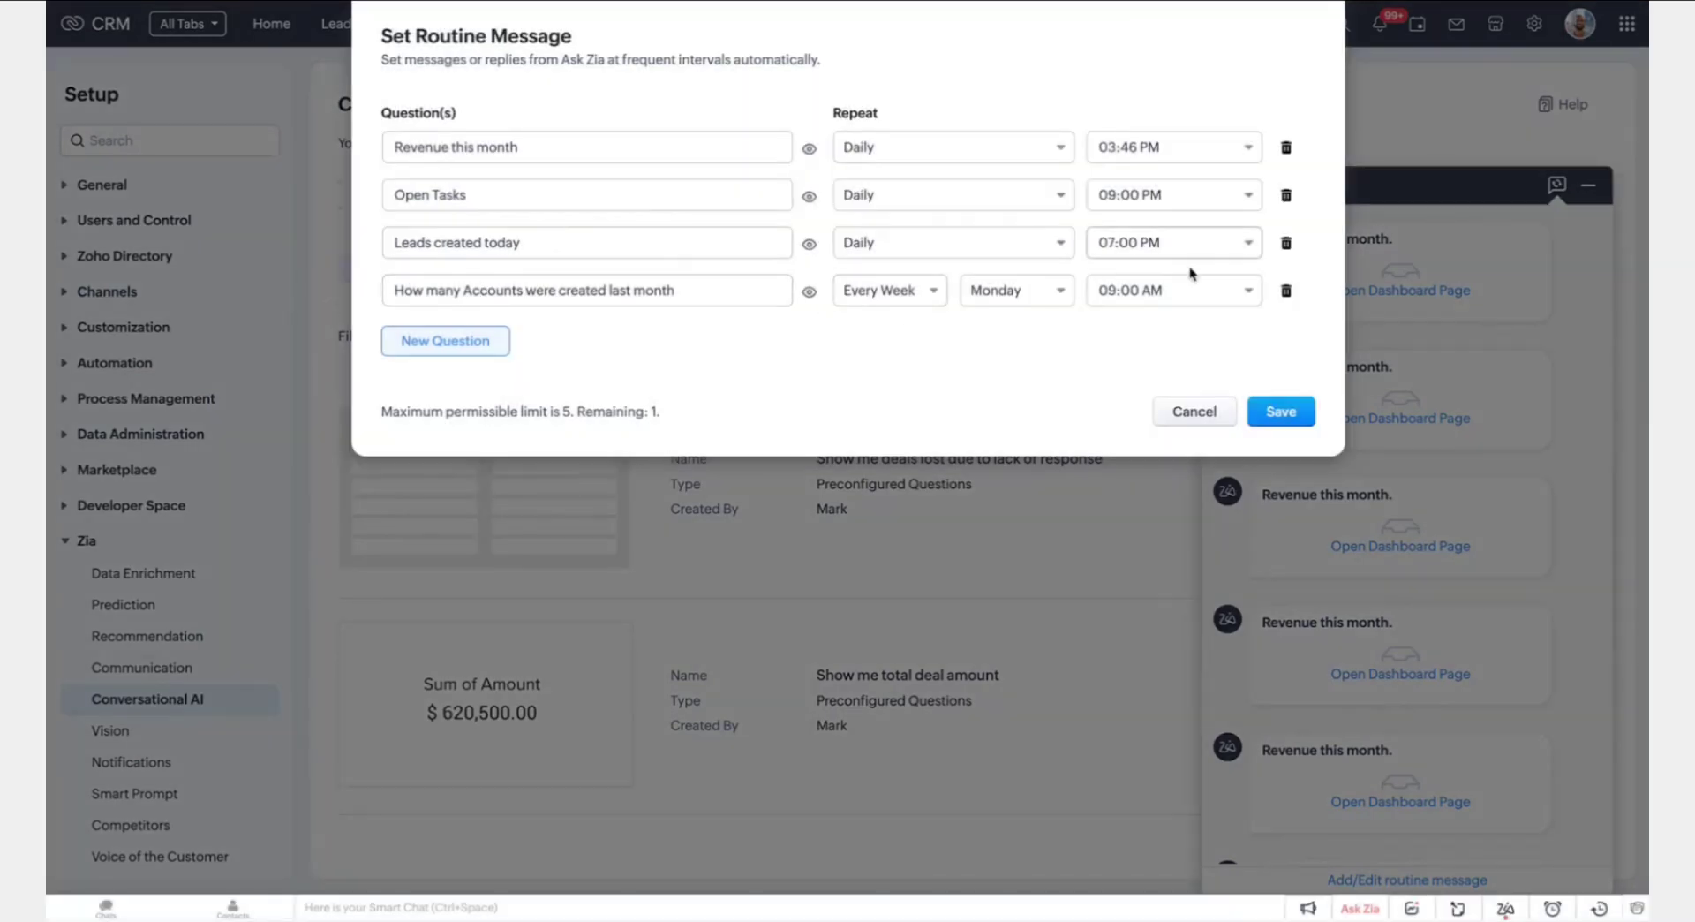
# Save the four routine messages so they are scheduled, then close the Ask Zia chat
pyautogui.click(1282, 409)
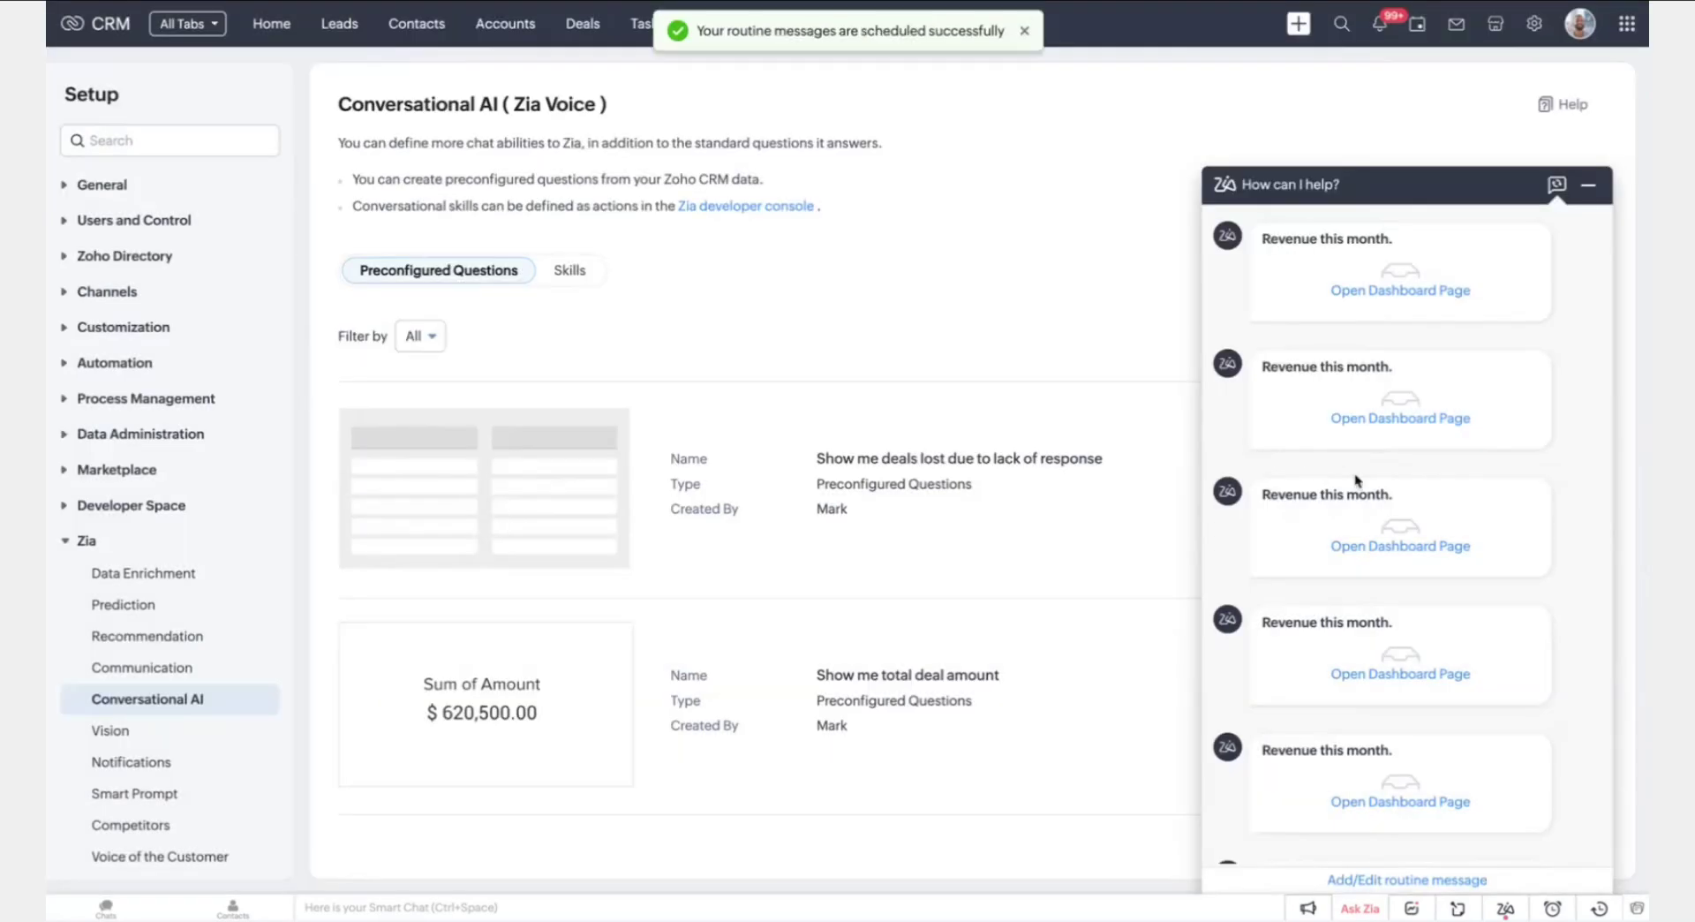
pyautogui.scroll(2, 1364, 481)
pyautogui.scroll(5, 1350, 397)
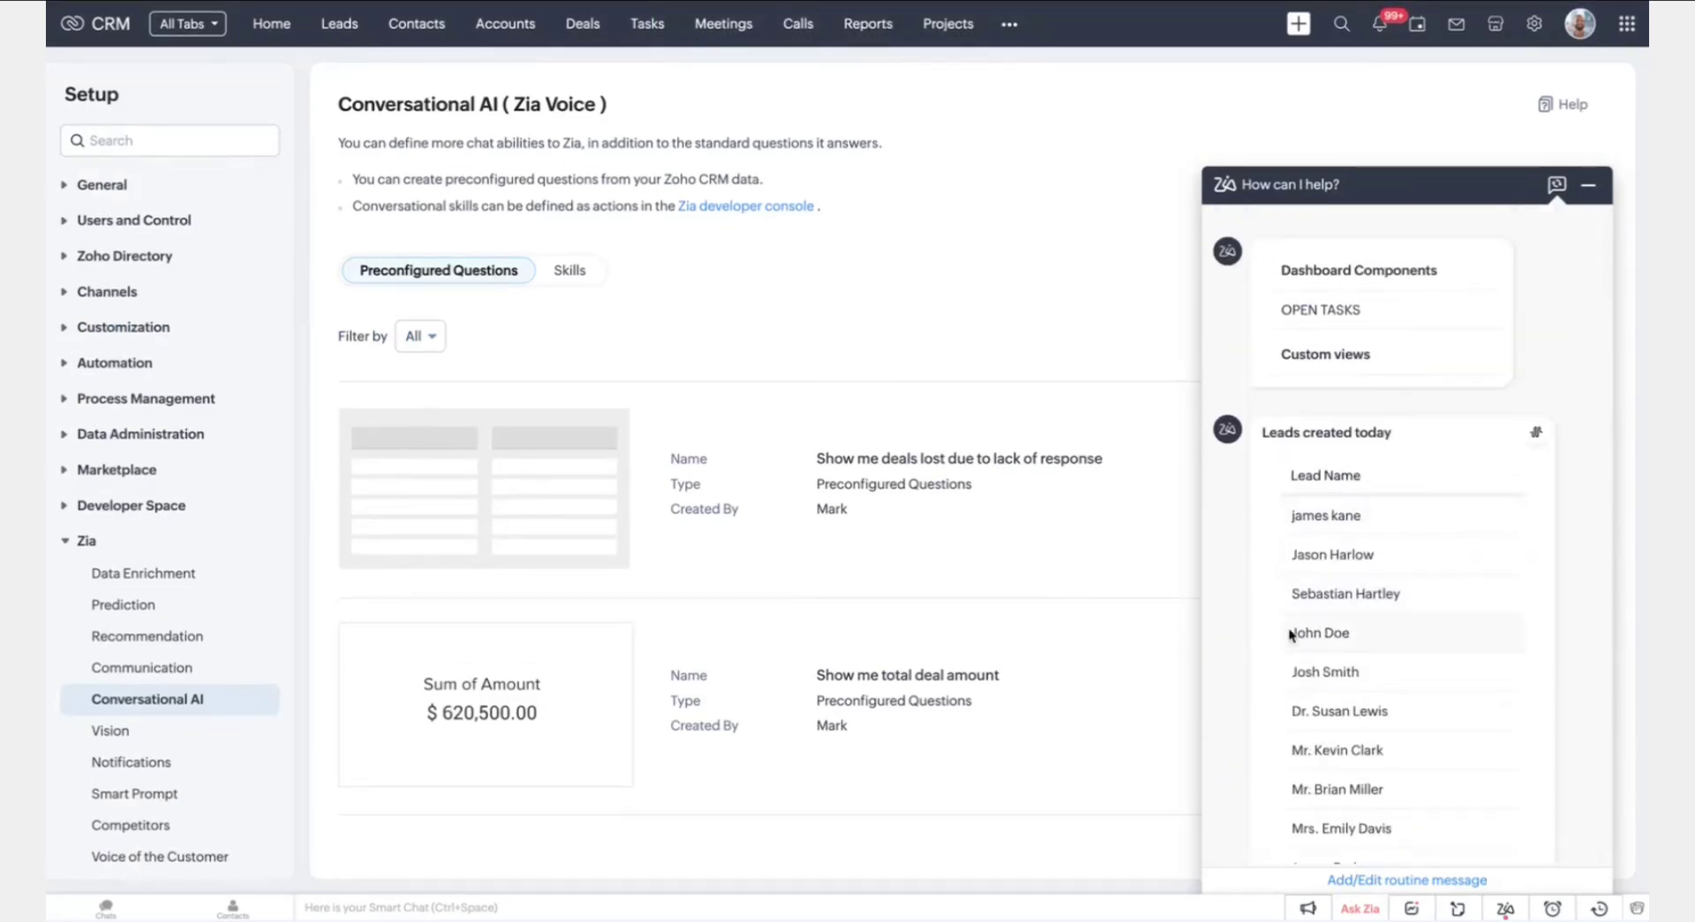
pyautogui.scroll(-1, 1316, 569)
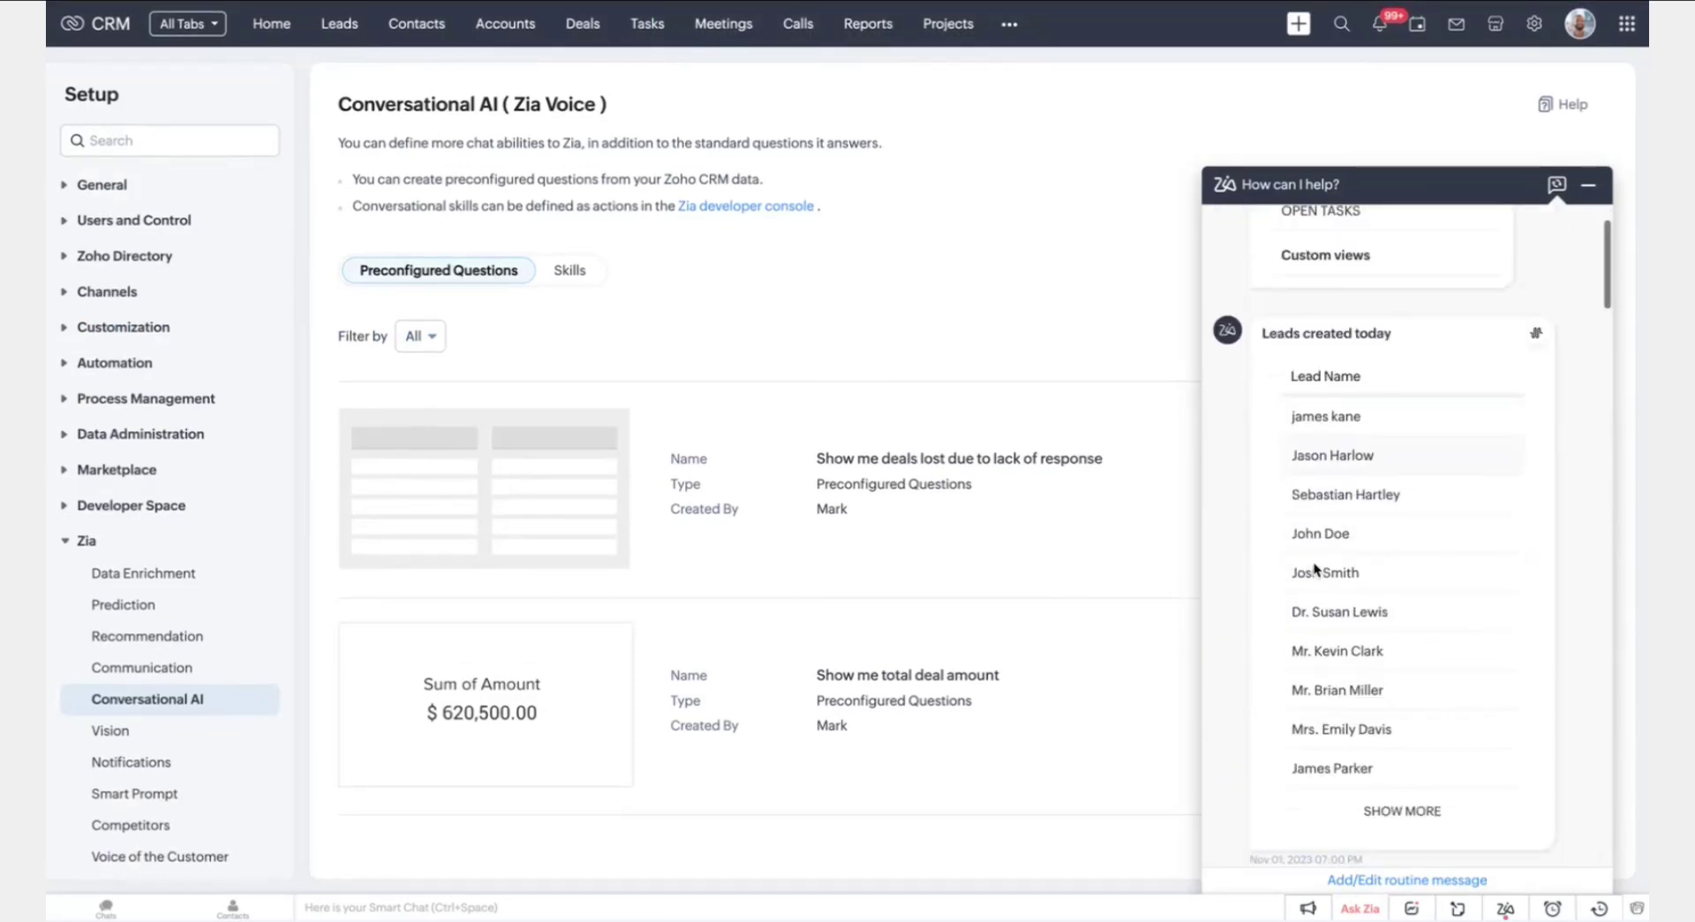
pyautogui.click(1588, 185)
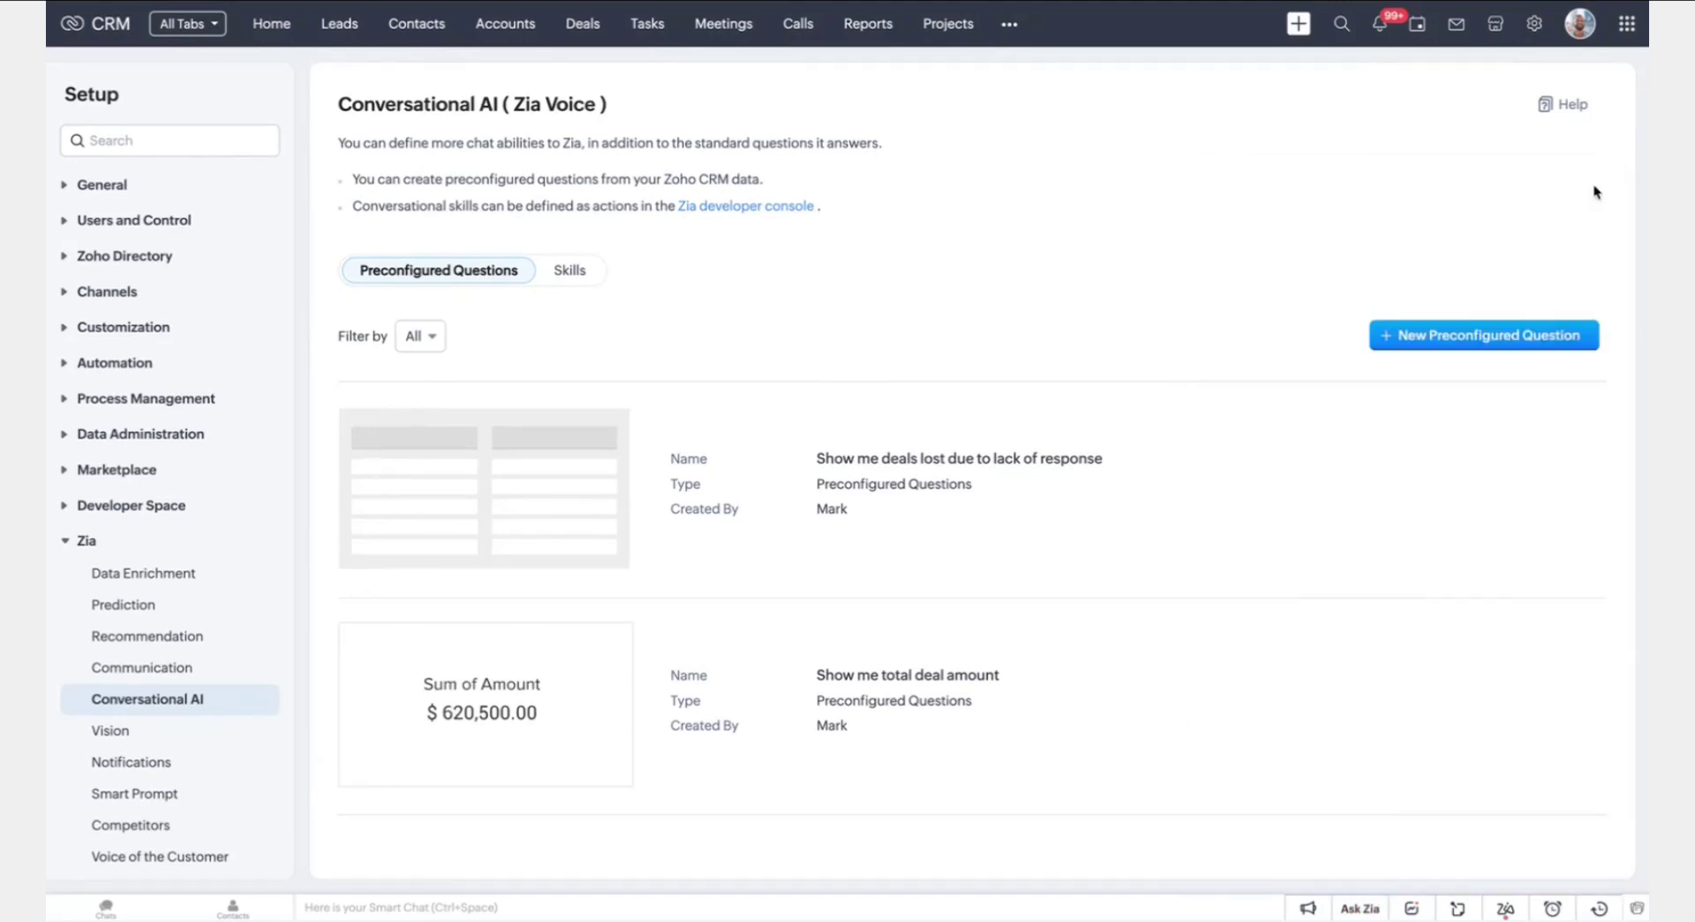
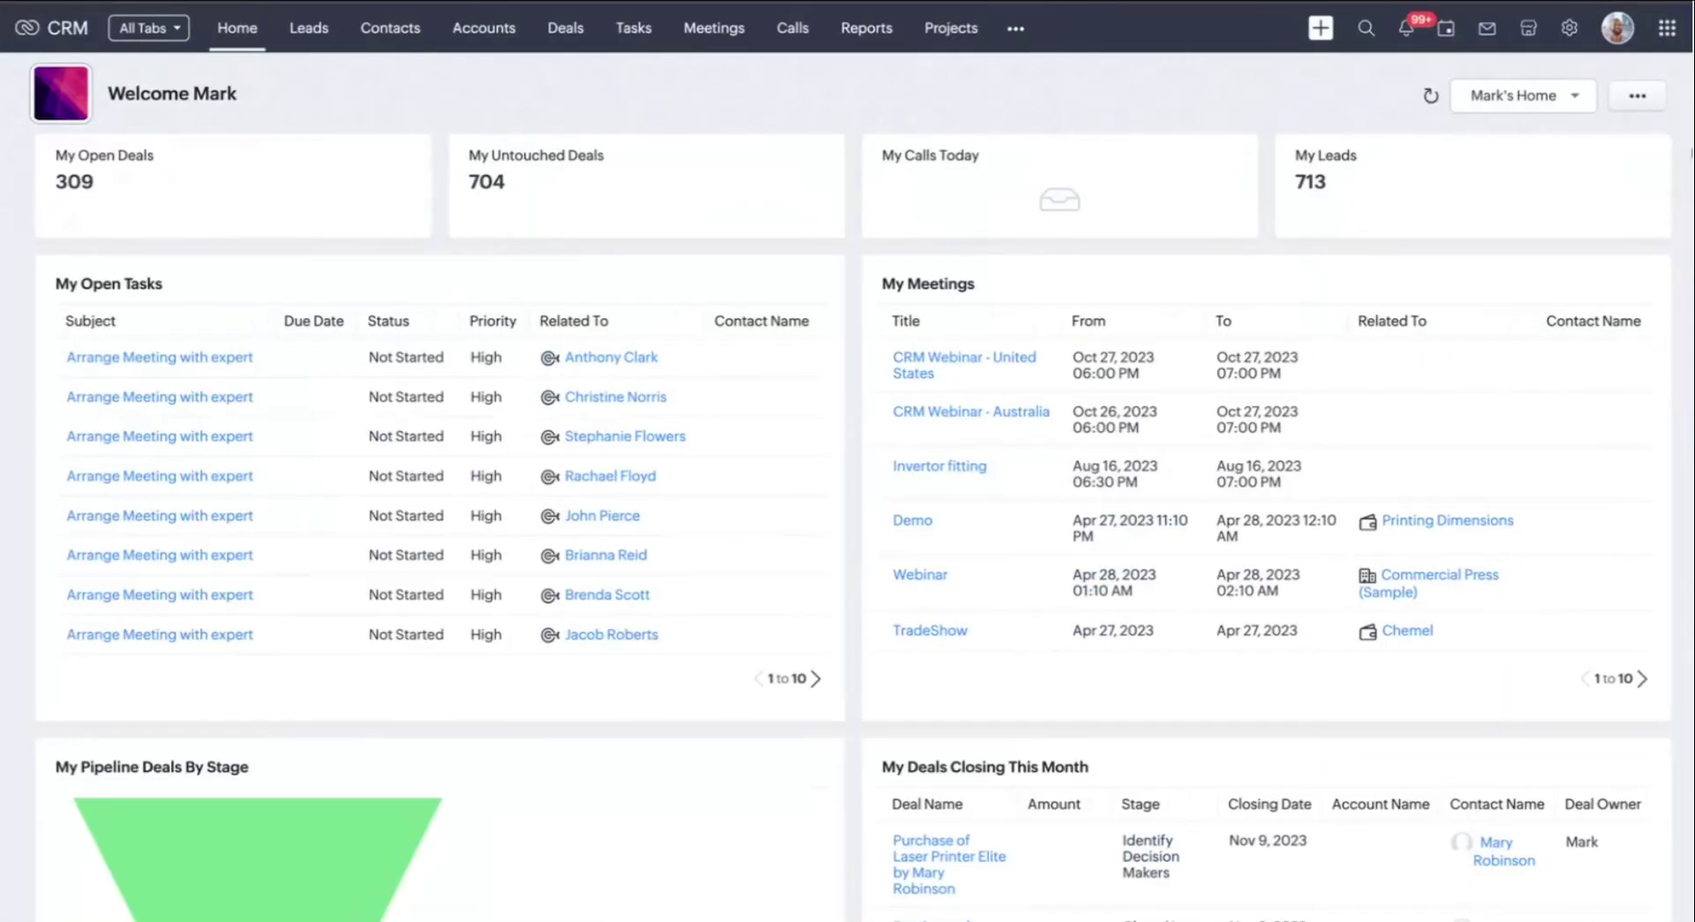
# Open the + create-new menu in the Home dashboard's top bar
pyautogui.click(1322, 30)
# Start a new lead with salutation Mr. and enter the lead's first name, last name, e-mail and phone
pyautogui.click(1342, 81)
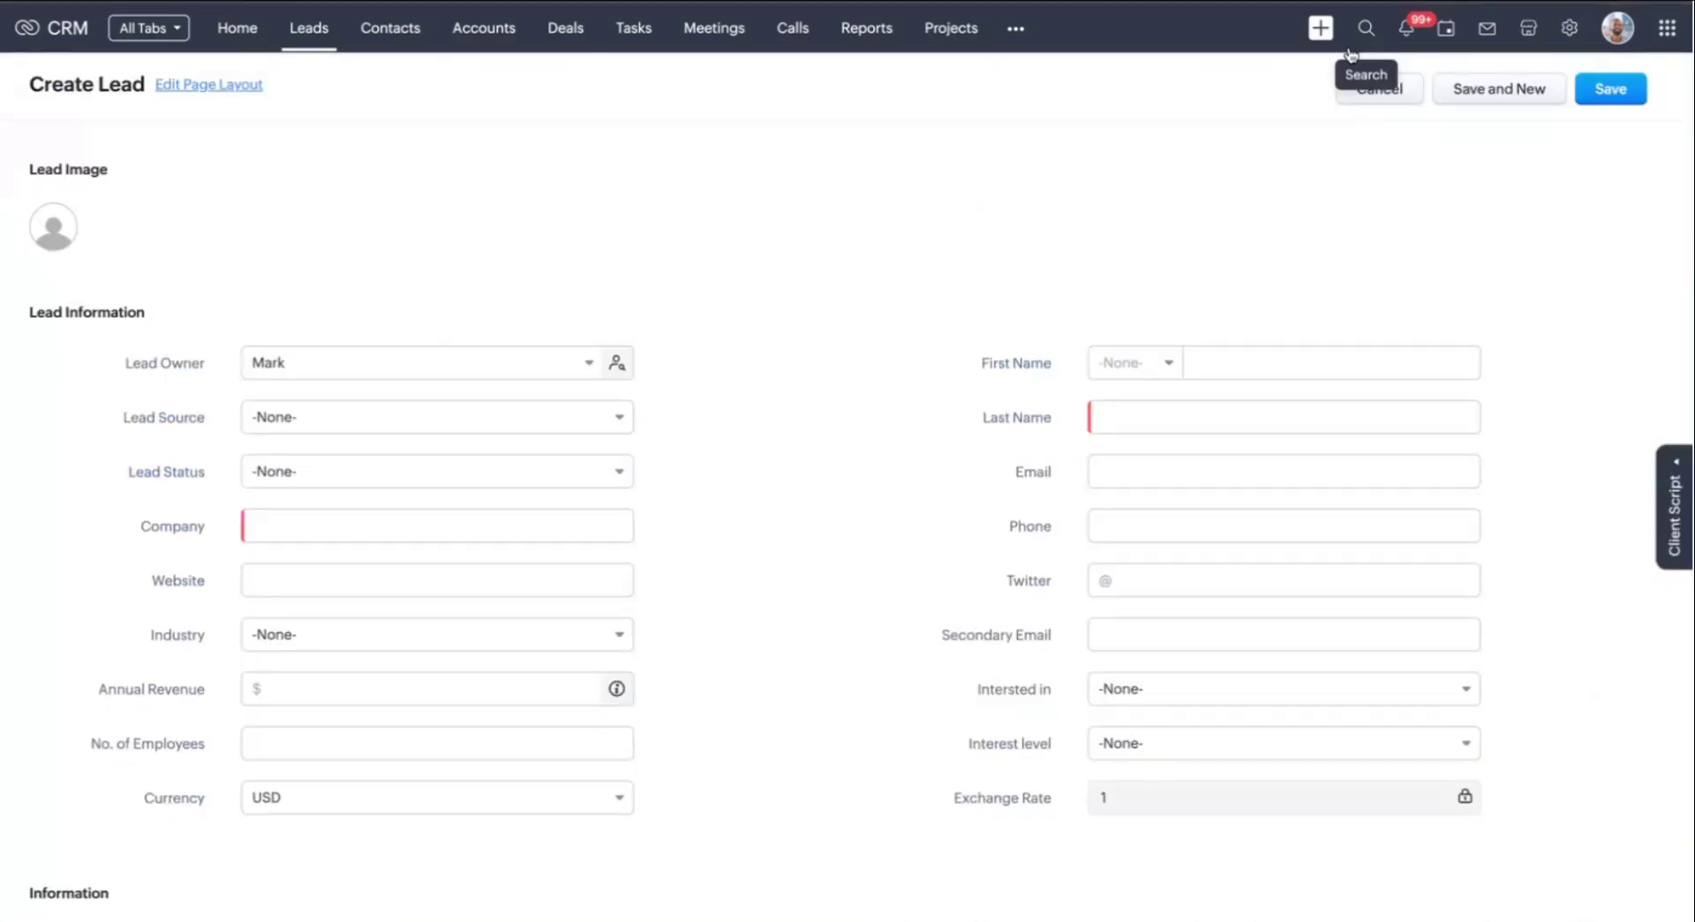
pyautogui.click(1211, 364)
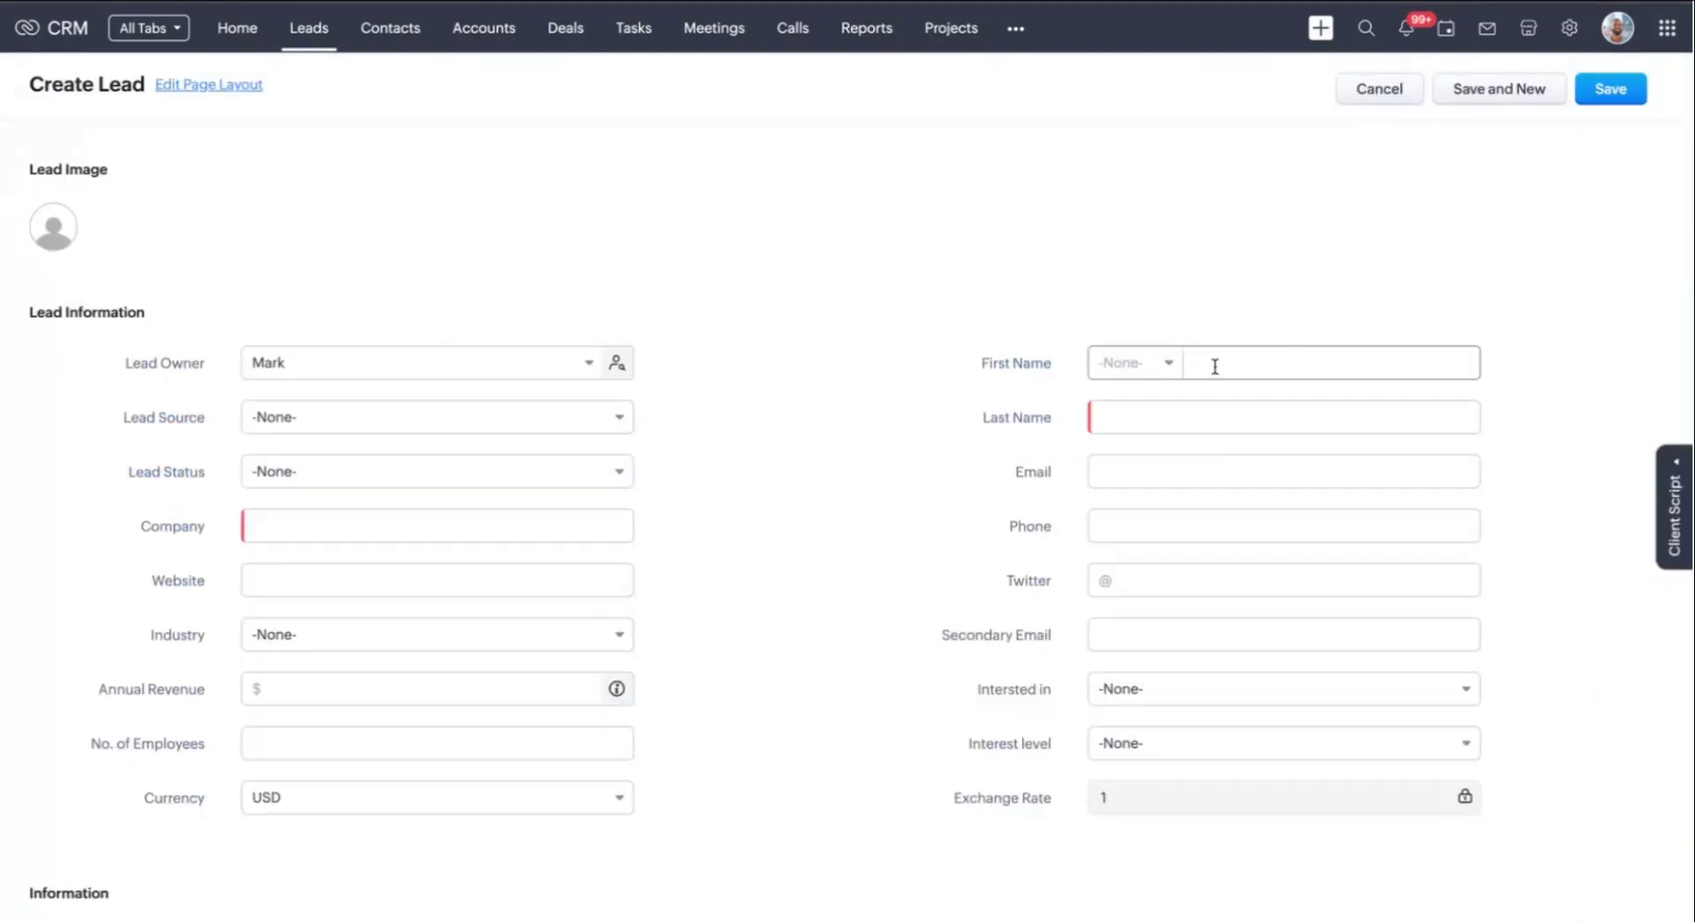
pyautogui.click(1163, 373)
pyautogui.click(1135, 431)
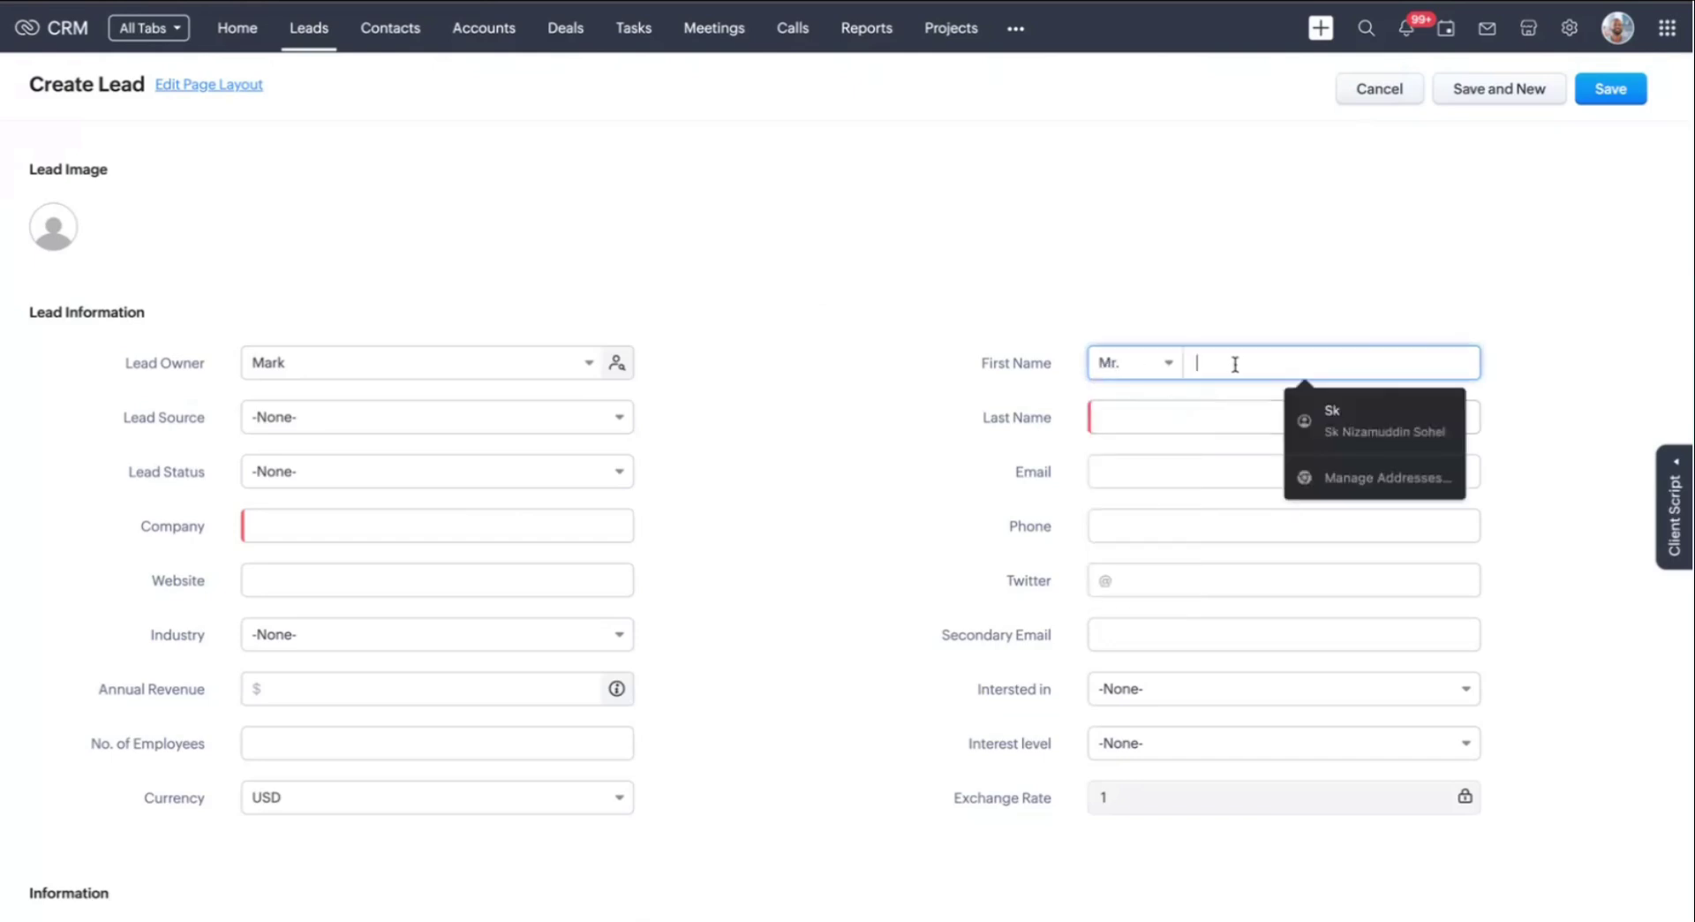
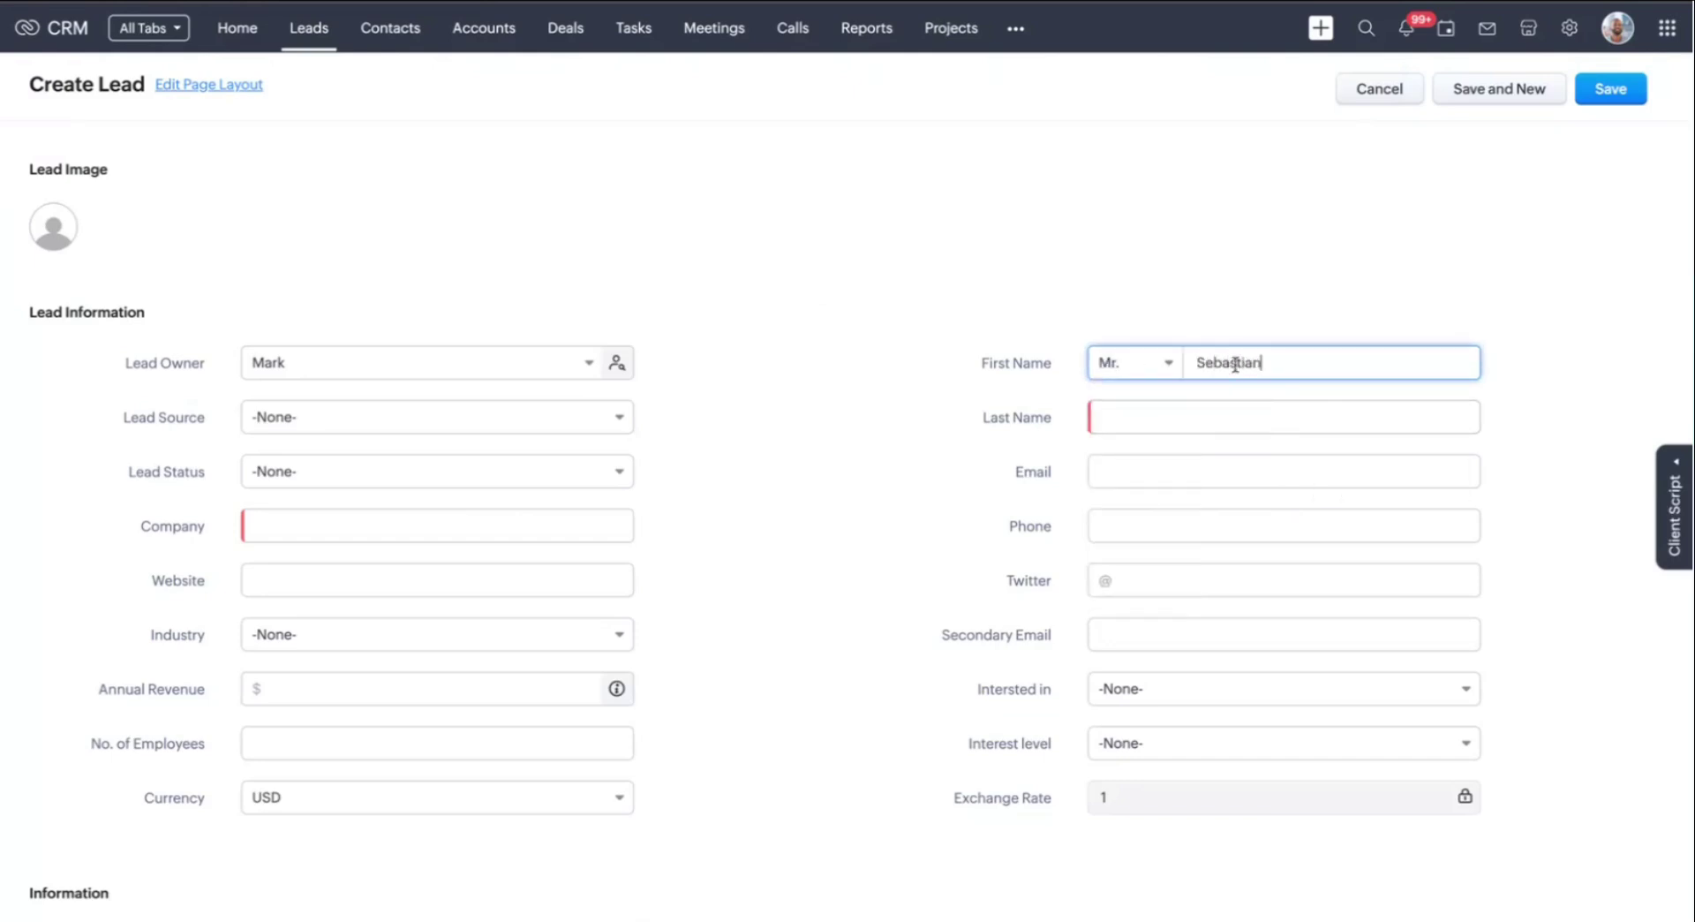
pyautogui.click(1234, 422)
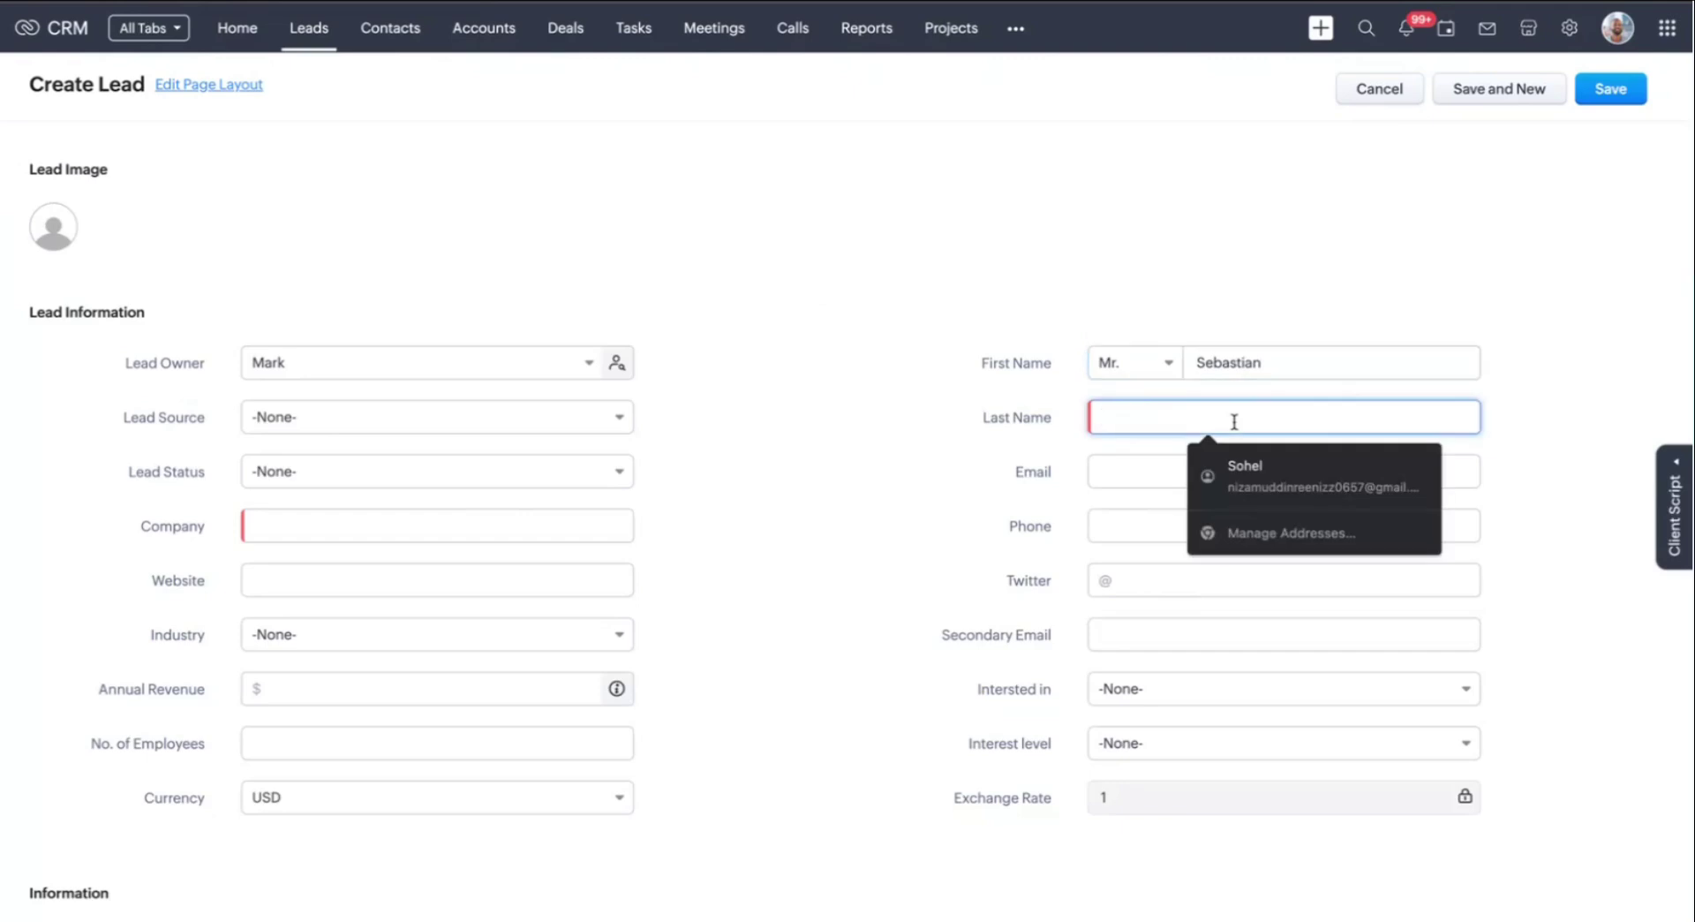
pyautogui.click(1146, 475)
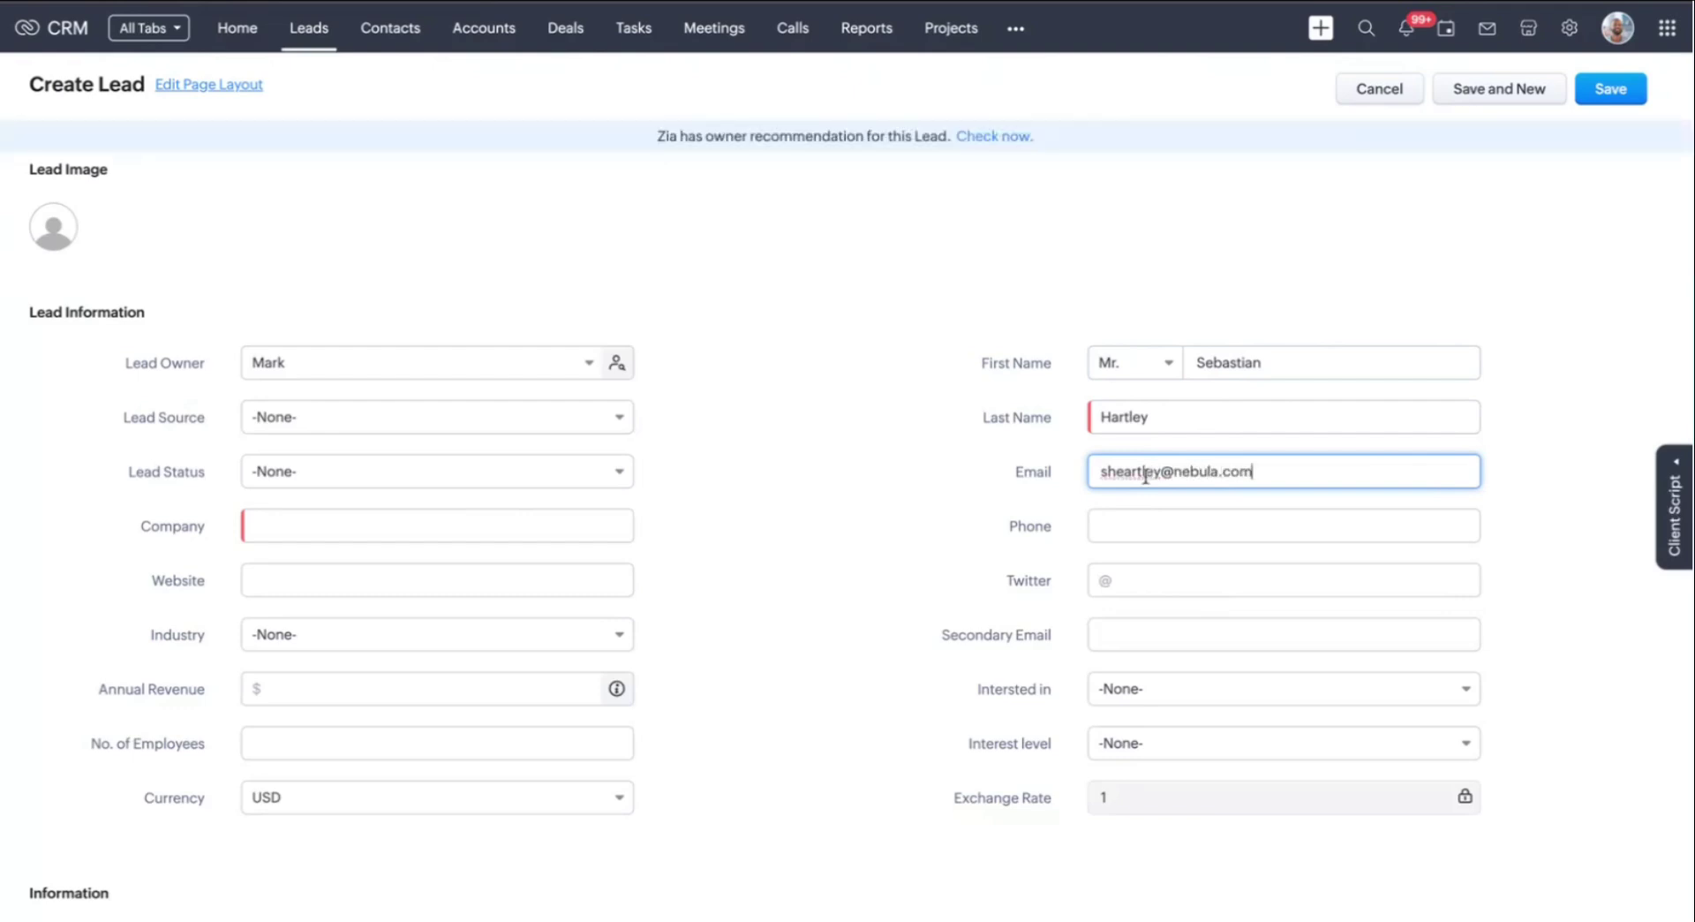
pyautogui.click(1124, 527)
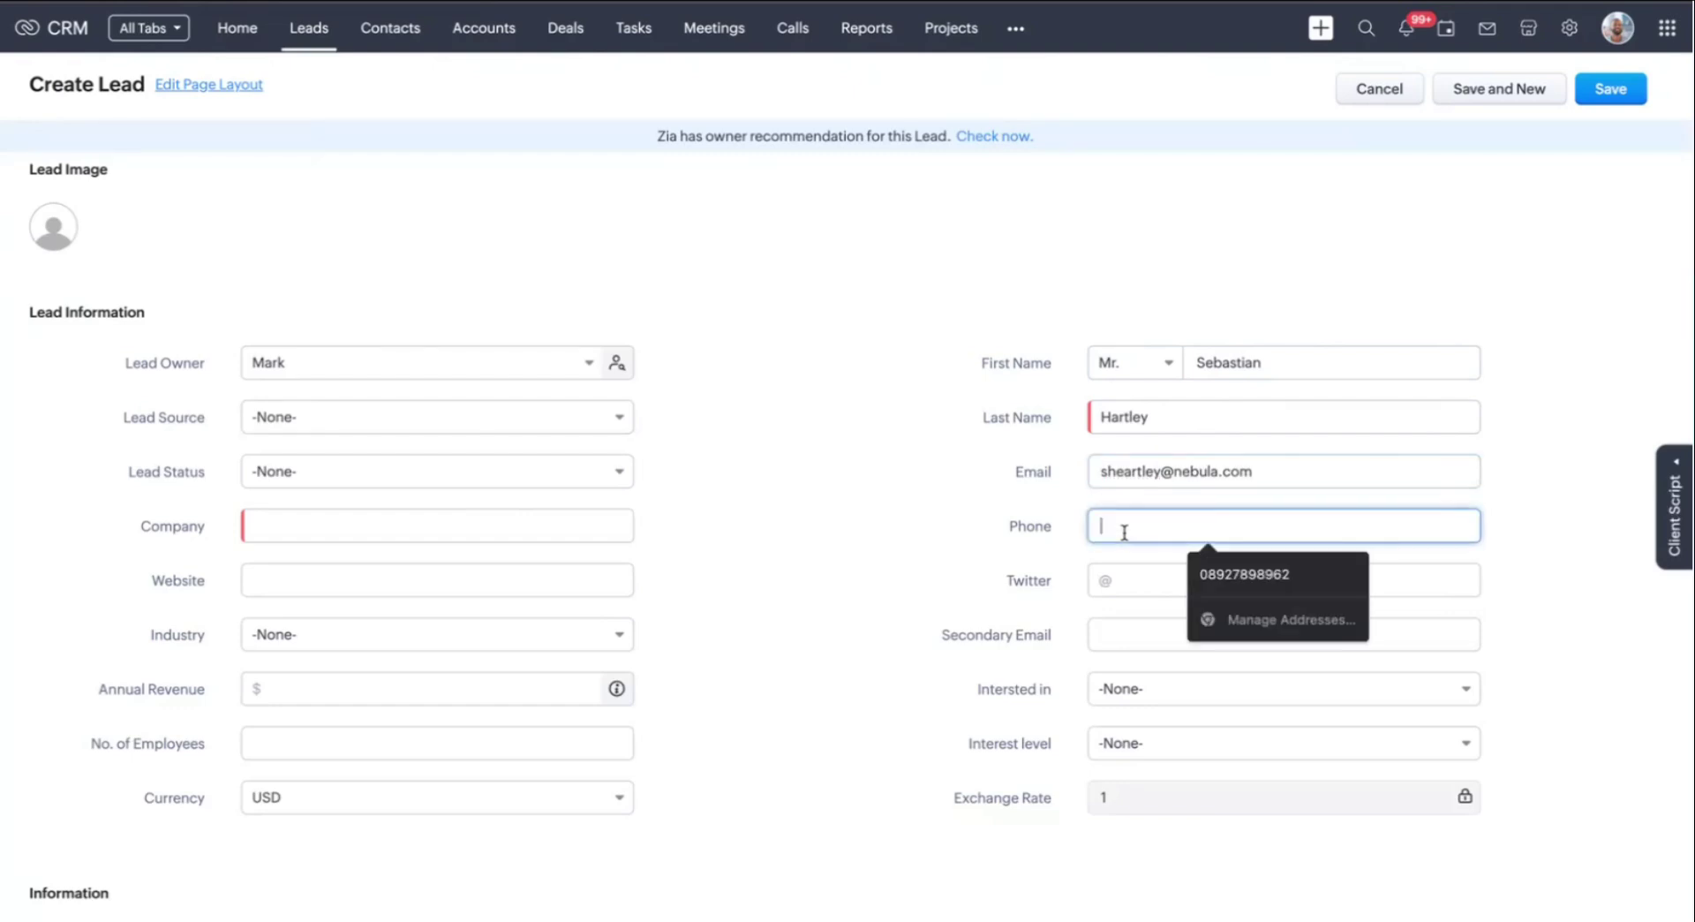
pyautogui.write('122334455')
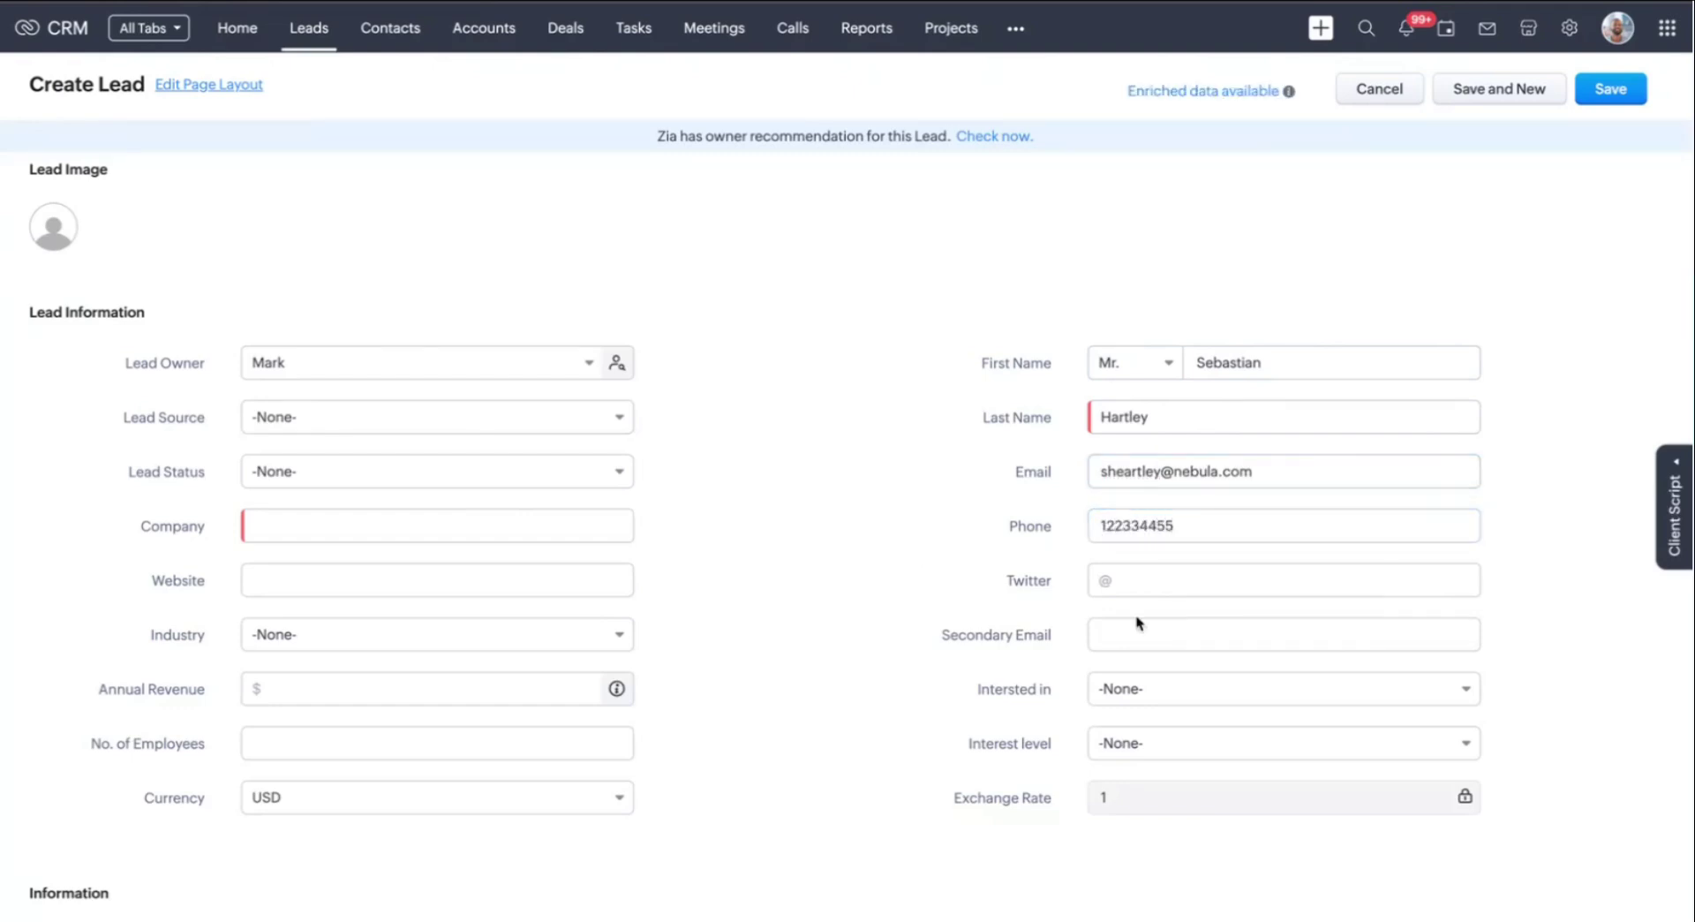
# Set interest to Electronics and appliances, Moderately interested, and company Nebula Innovations
pyautogui.click(1214, 701)
pyautogui.click(1201, 760)
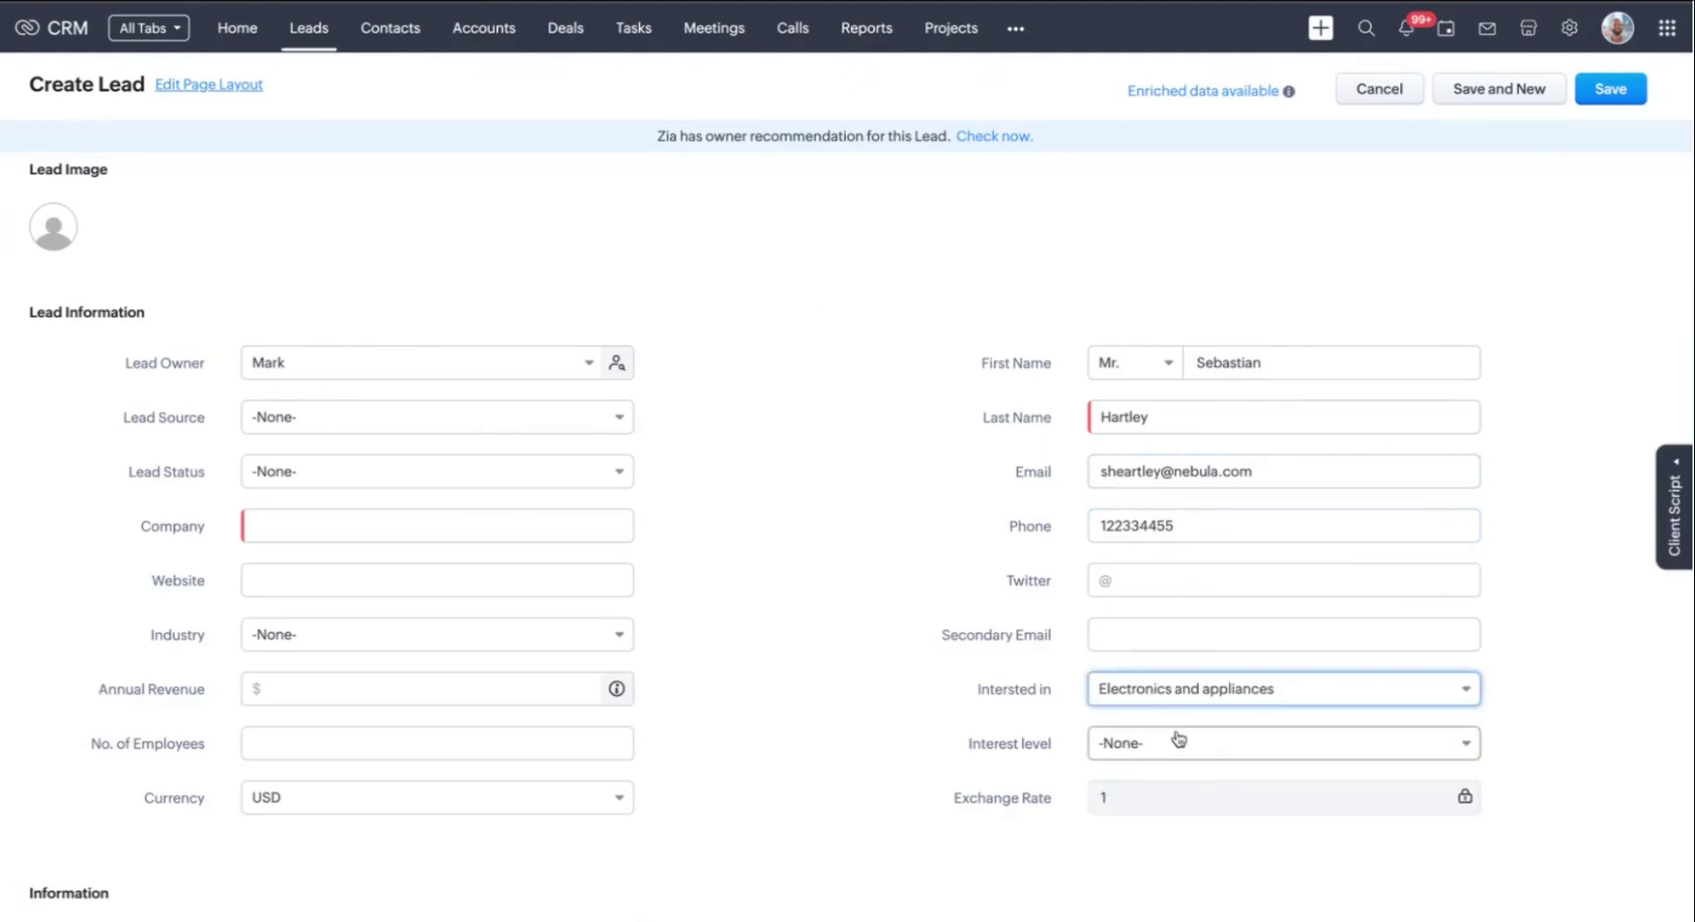
pyautogui.click(1210, 752)
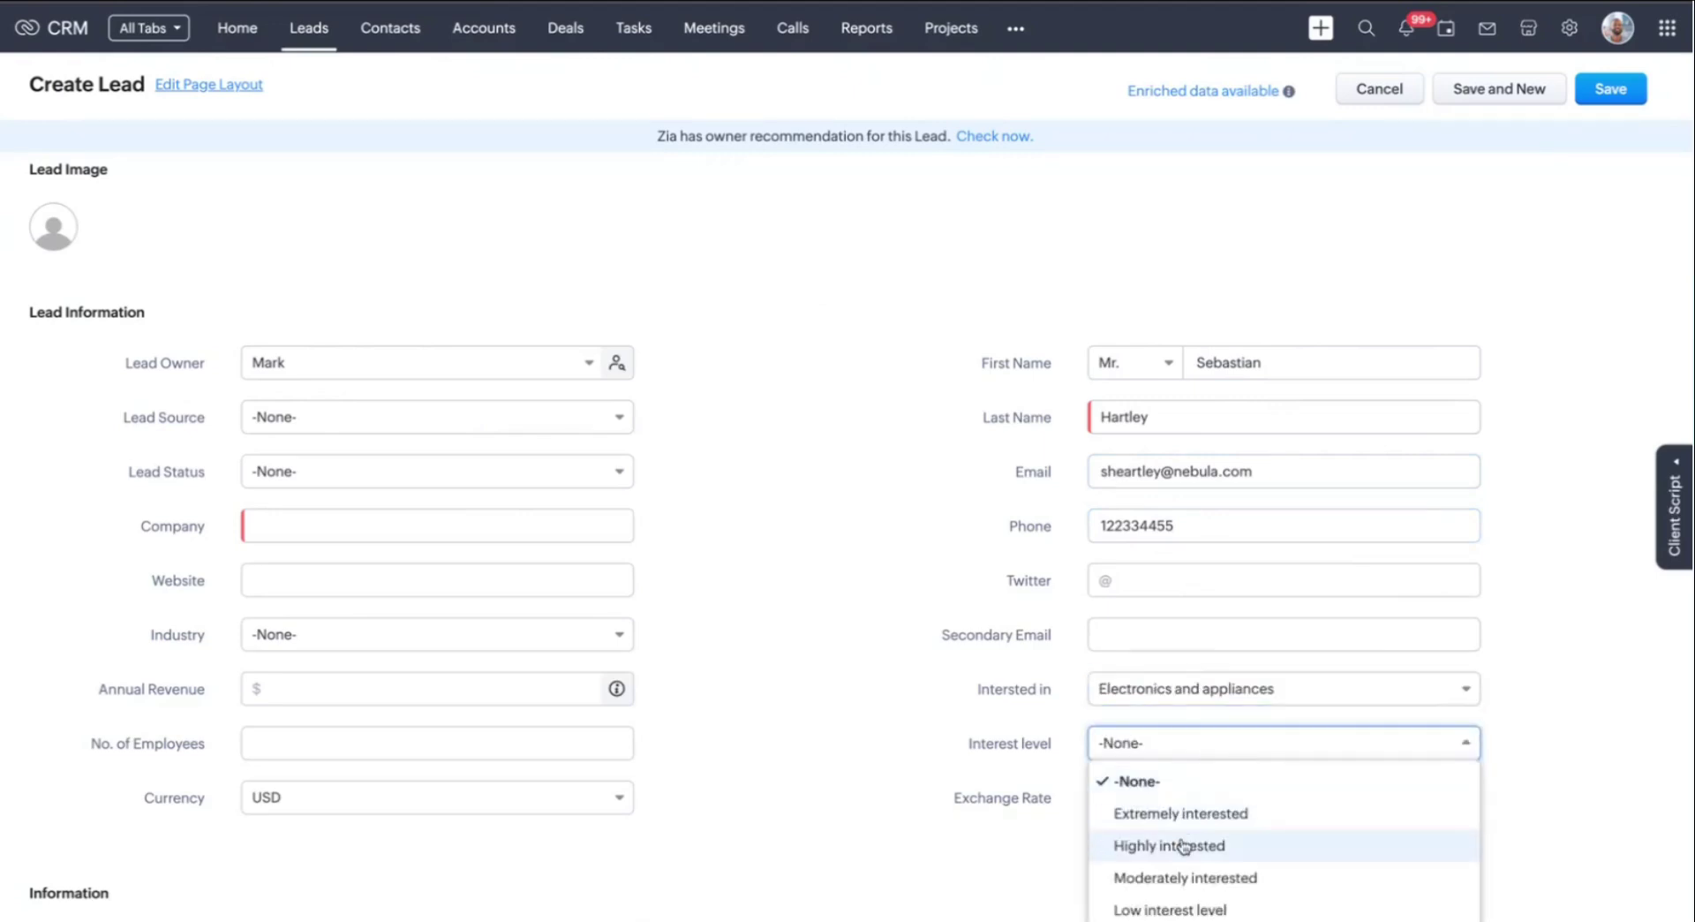
pyautogui.click(1204, 878)
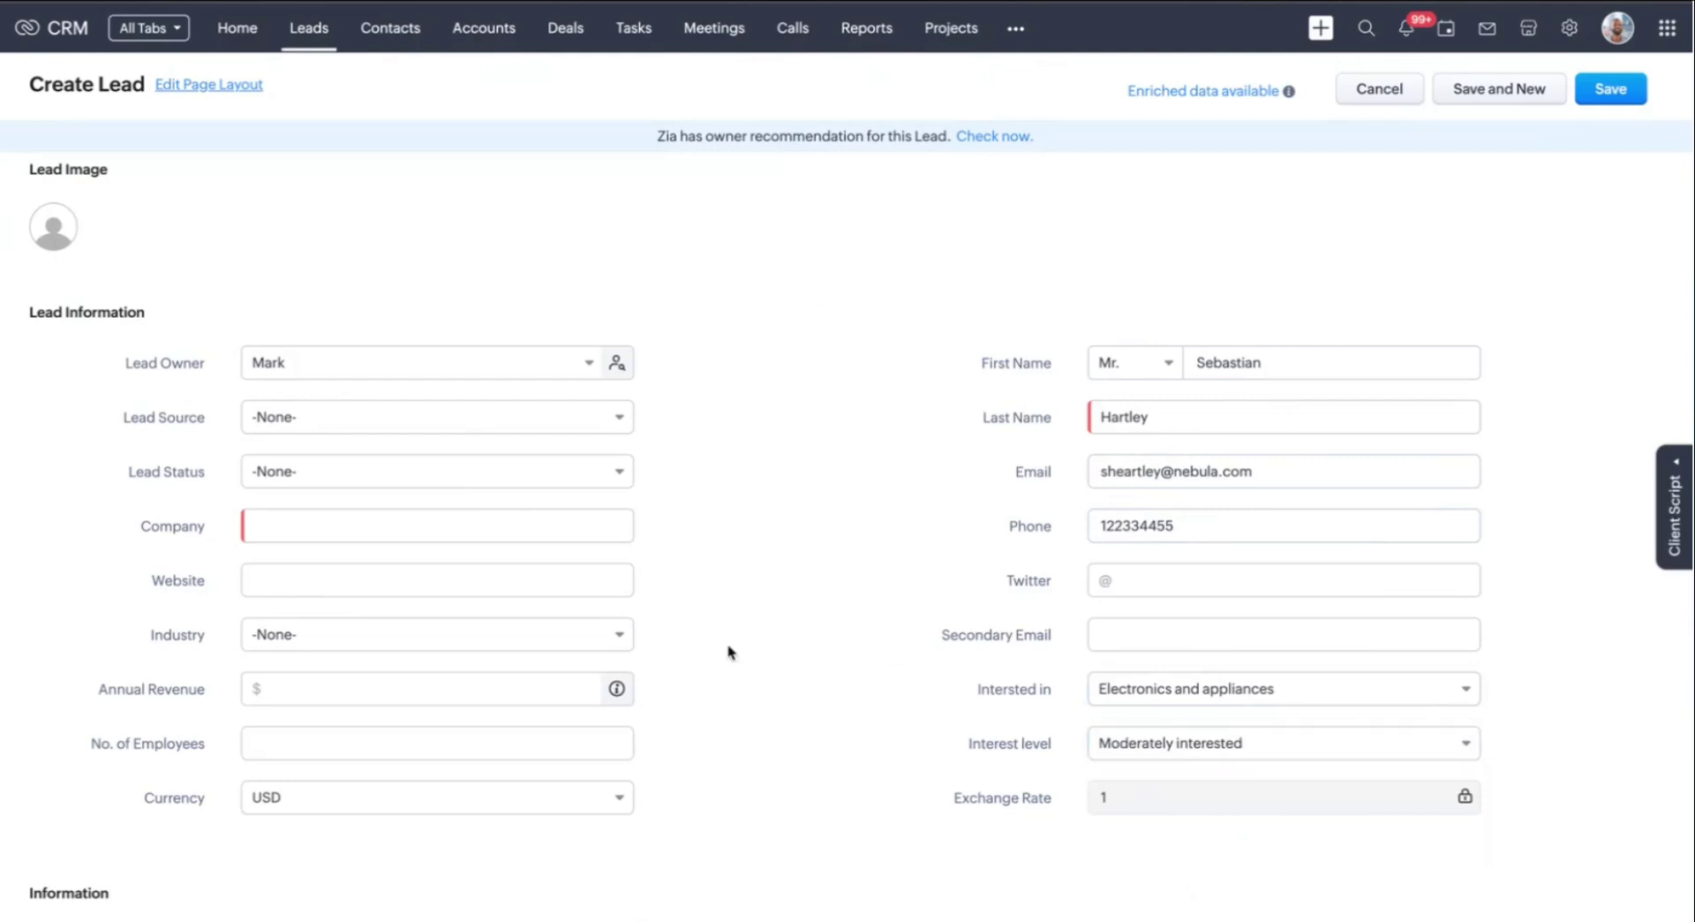
pyautogui.click(397, 526)
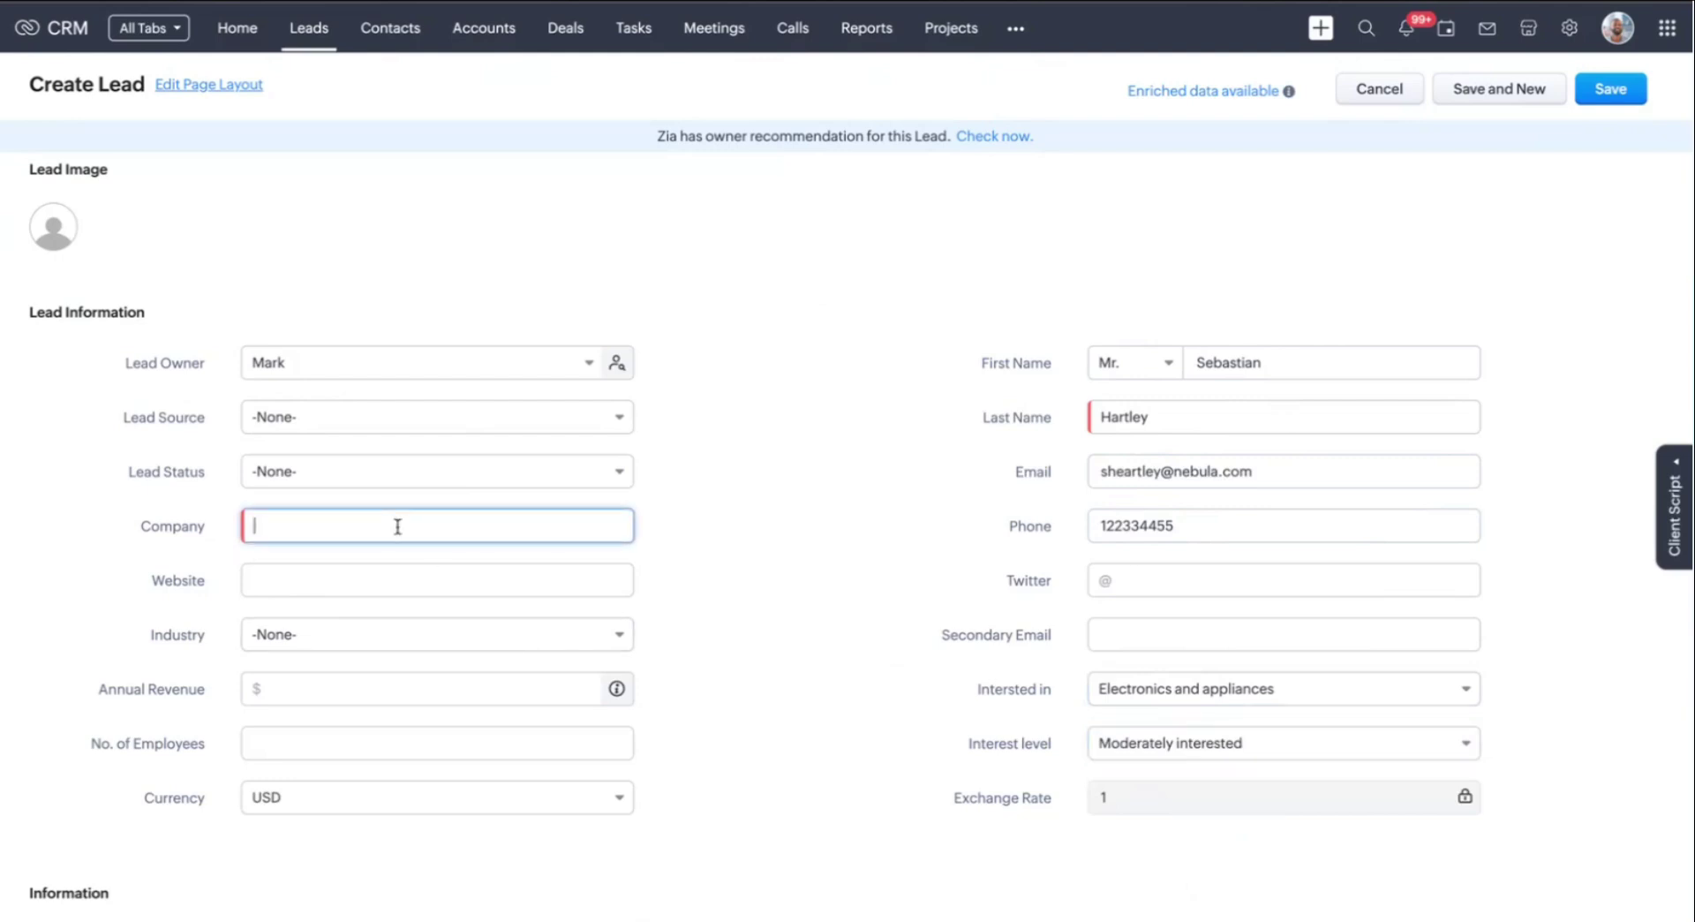
pyautogui.write('Nebula Innovations')
pyautogui.click(796, 435)
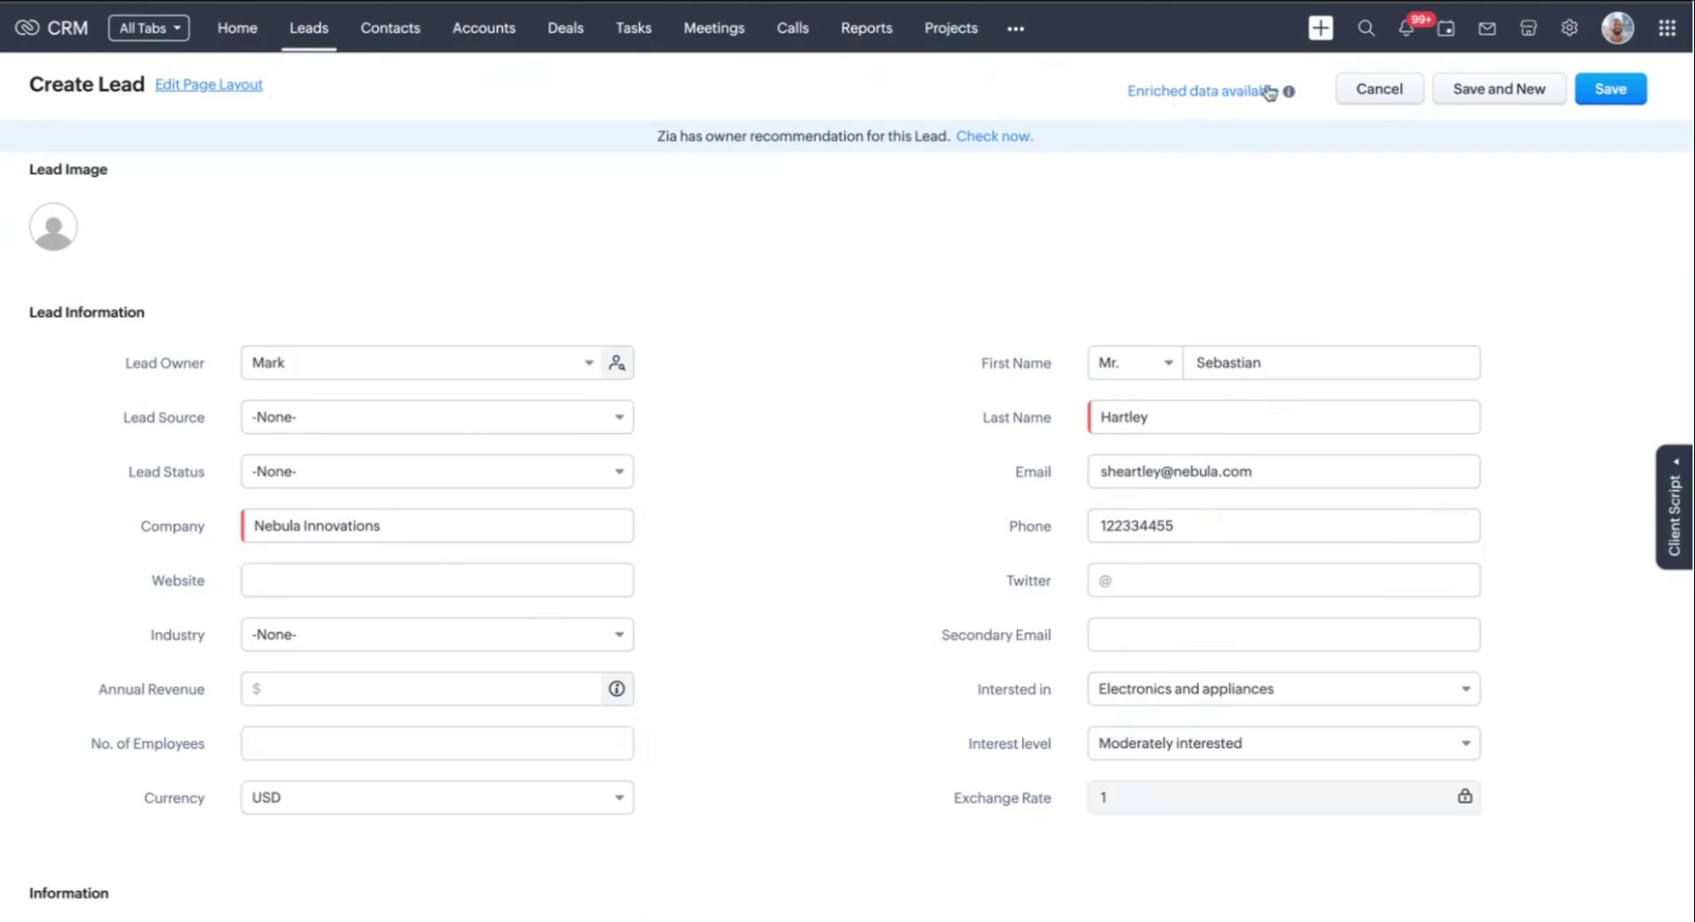
# Apply Zia's enriched company details to the lead, excluding the Industry value
pyautogui.click(1215, 93)
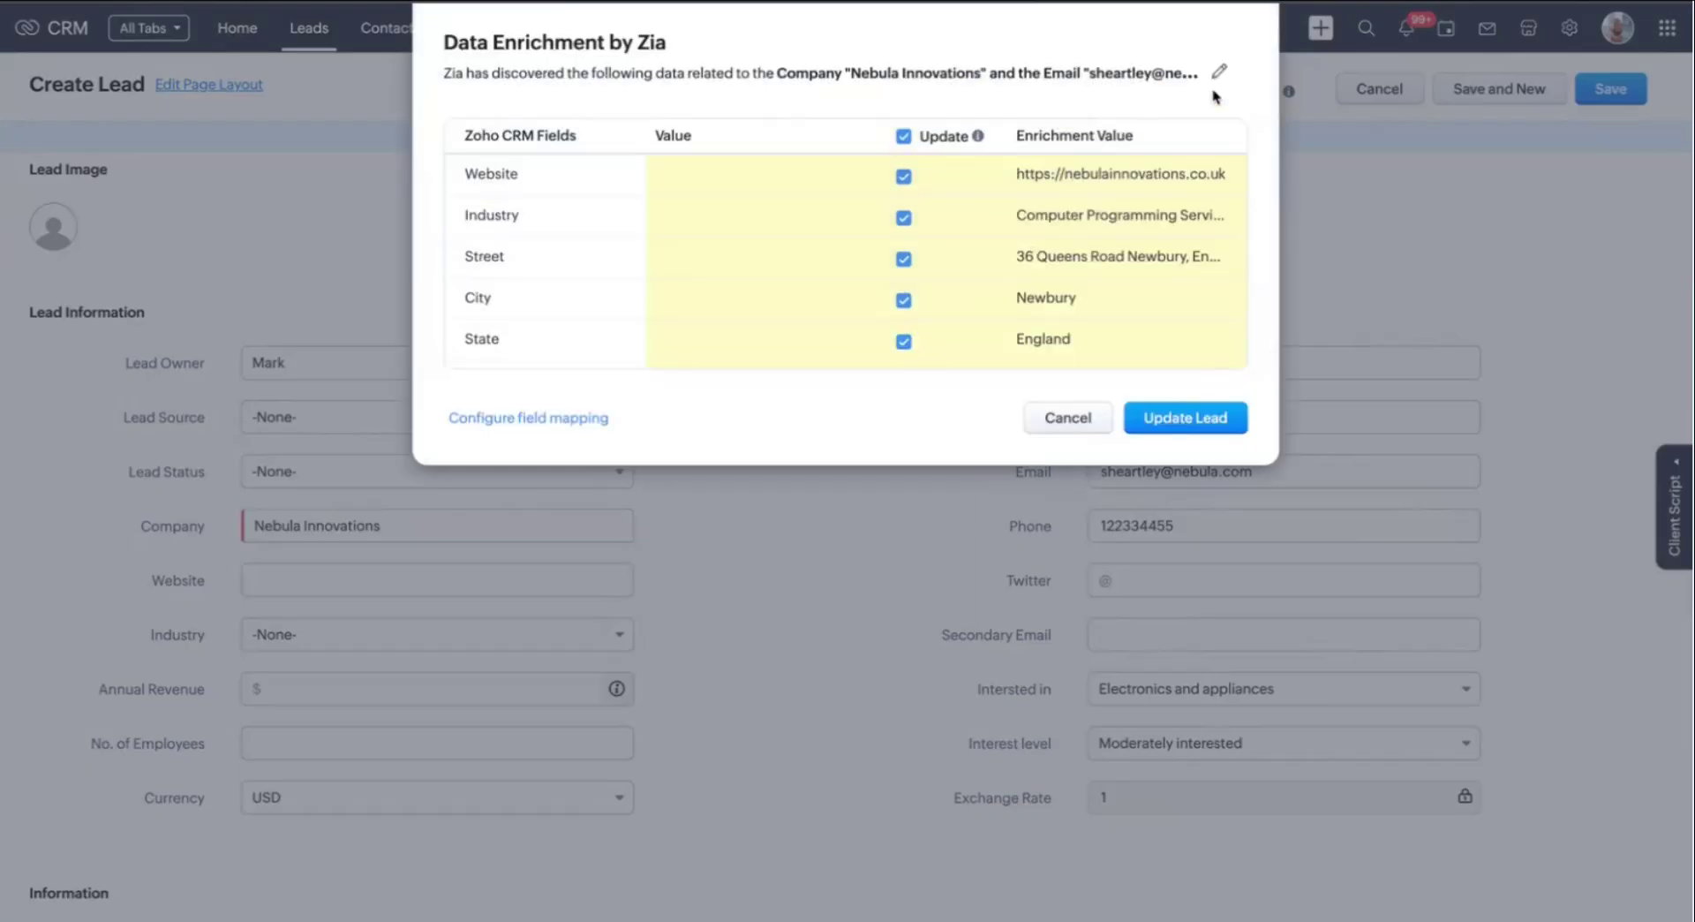
pyautogui.scroll(-1, 828, 284)
pyautogui.scroll(3, 828, 284)
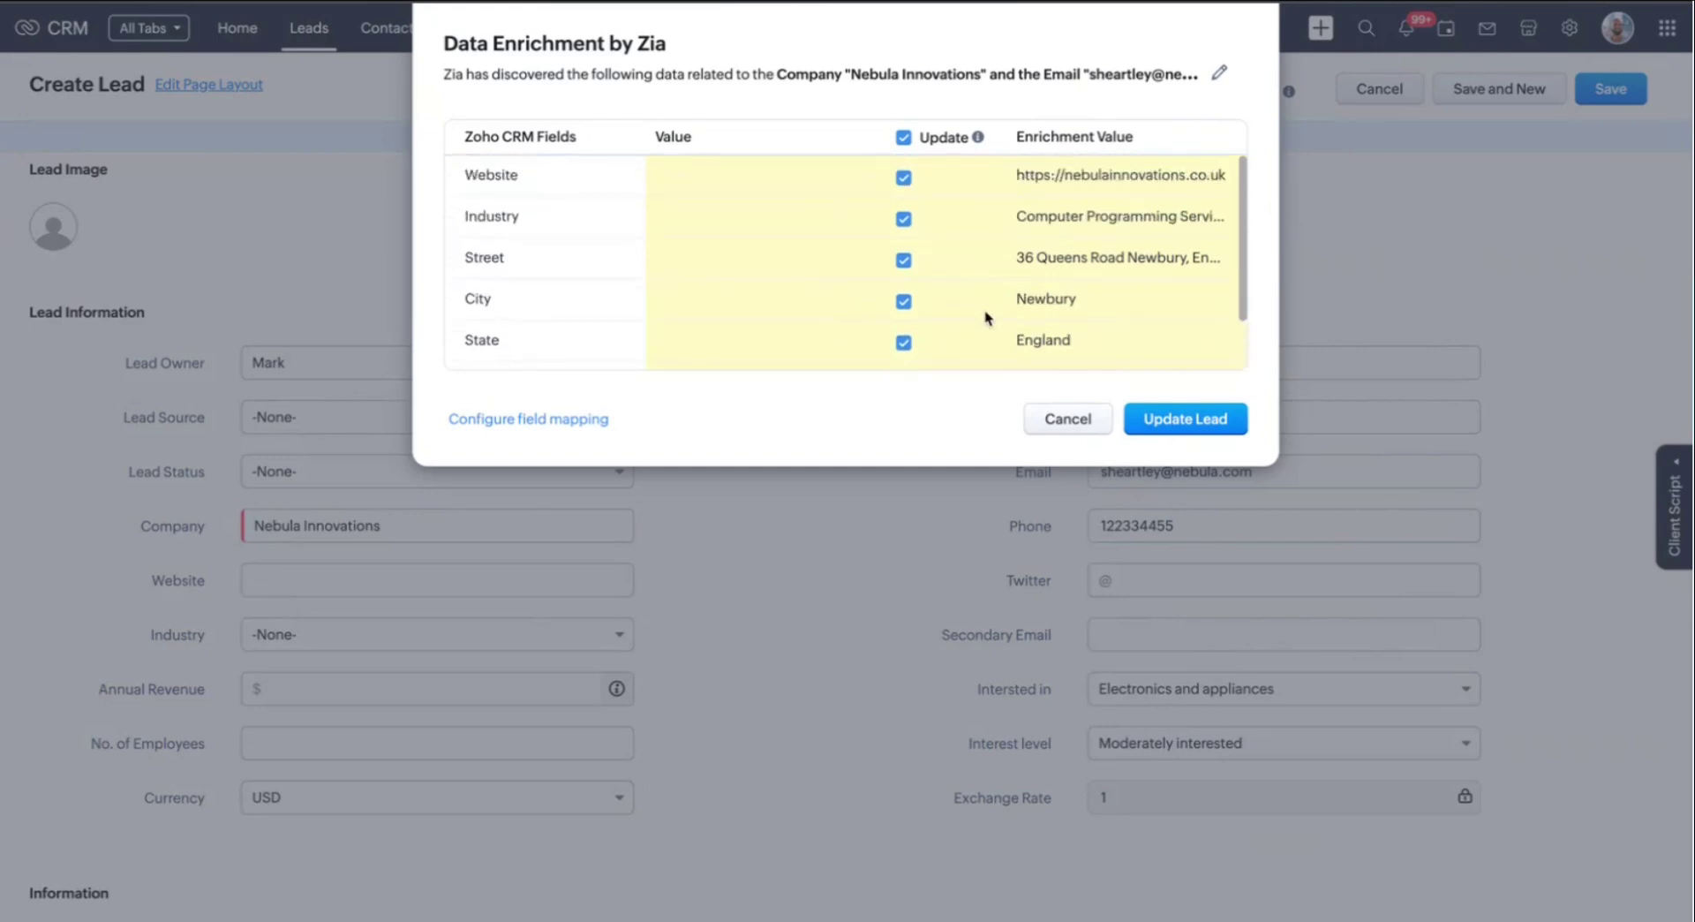
pyautogui.scroll(-2, 987, 318)
pyautogui.scroll(2, 986, 318)
pyautogui.scroll(-2, 1031, 263)
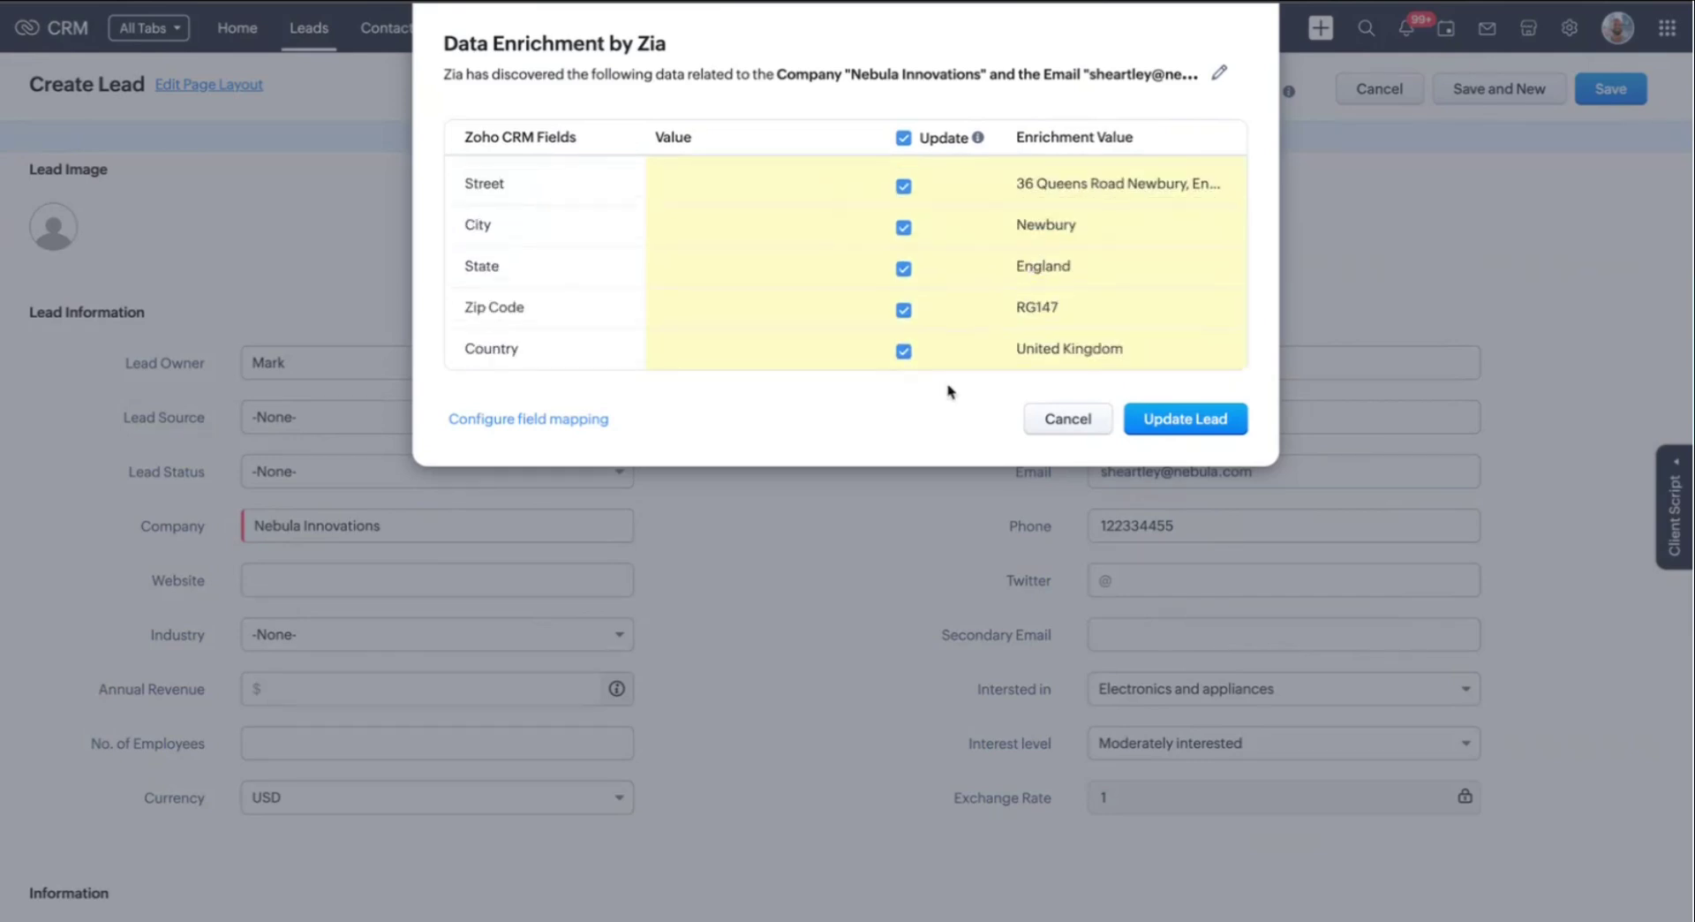
pyautogui.scroll(2, 976, 301)
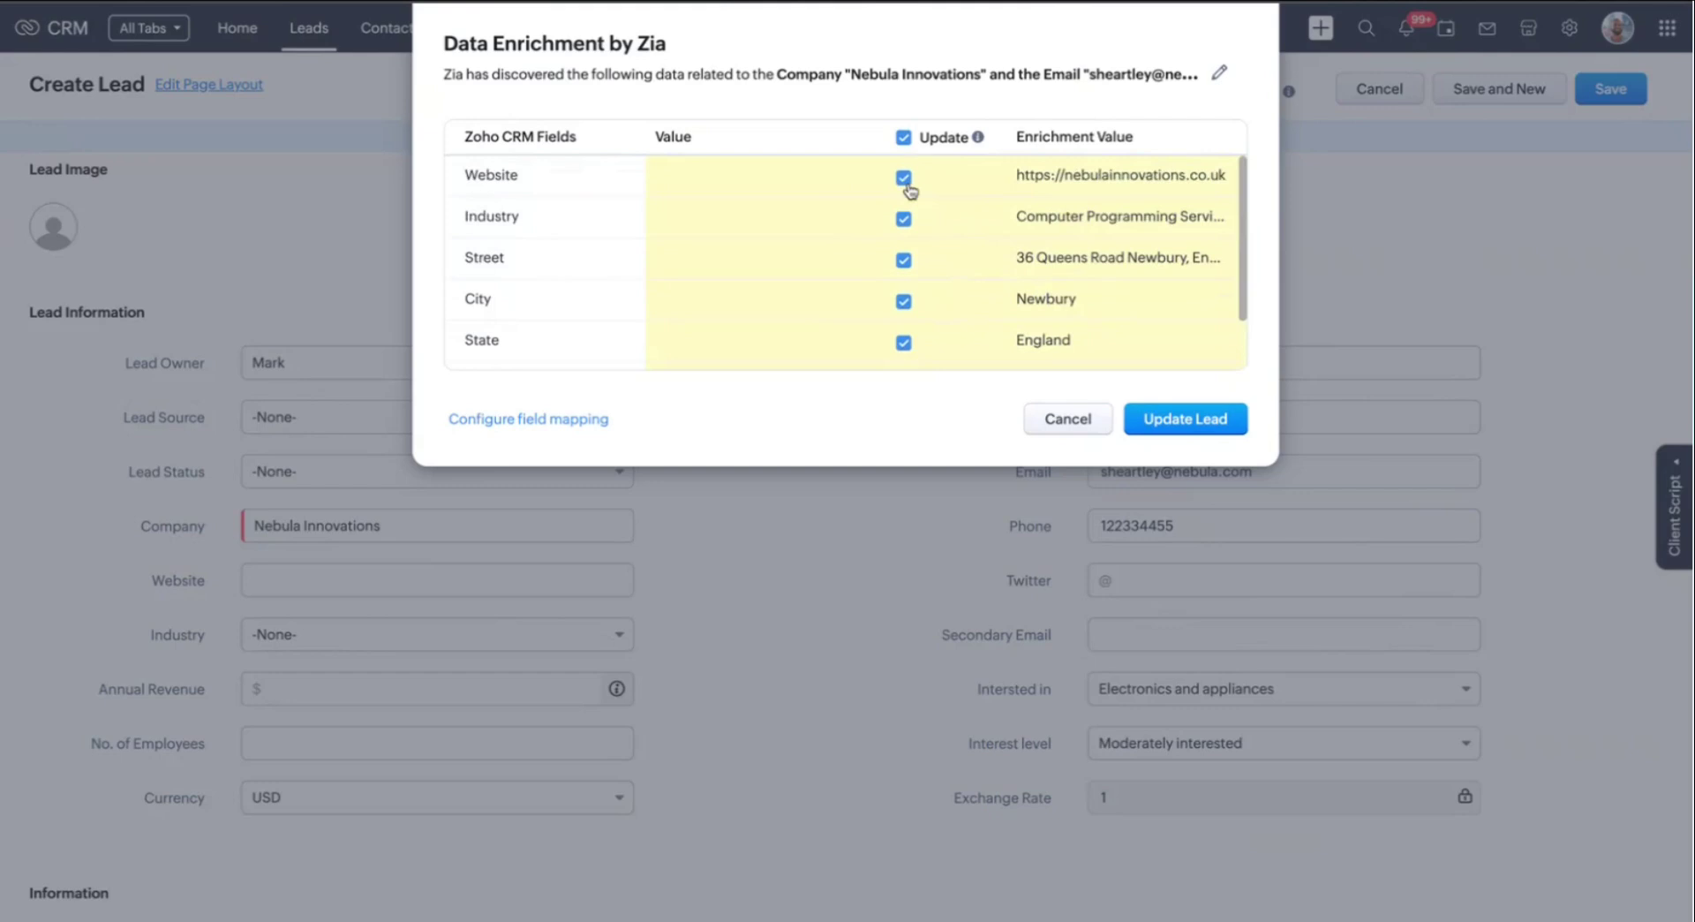
pyautogui.click(901, 220)
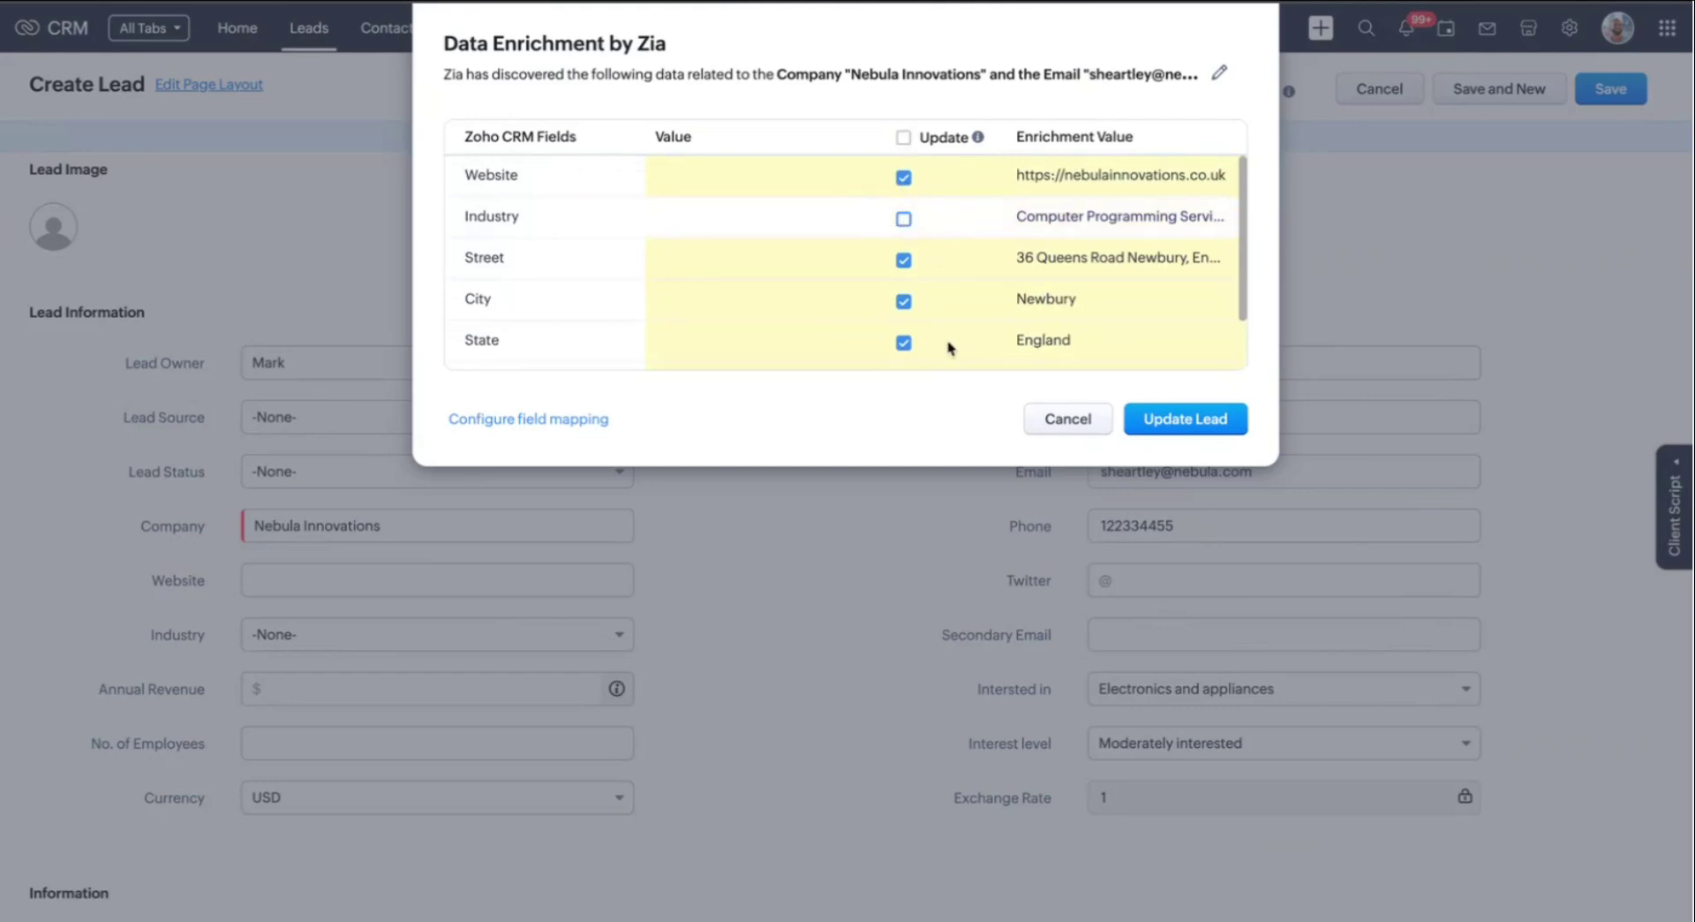
pyautogui.scroll(-2, 942, 269)
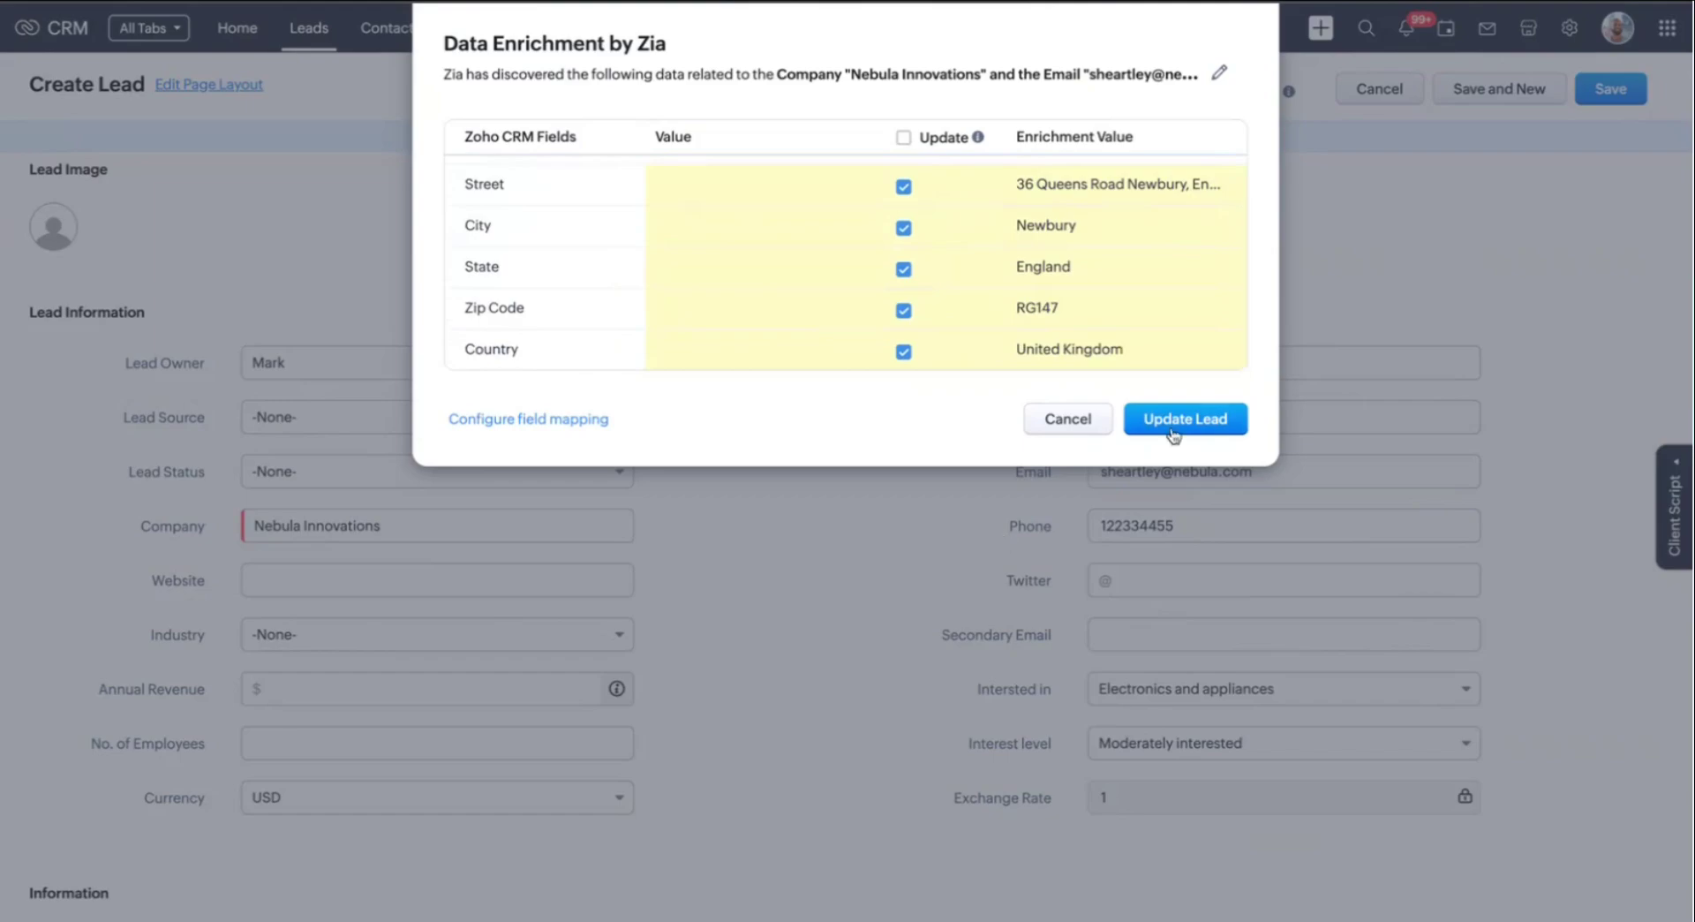
pyautogui.click(1169, 424)
# Save the Nebula Innovations lead and start another new lead from the + menu
pyautogui.scroll(-3, 480, 404)
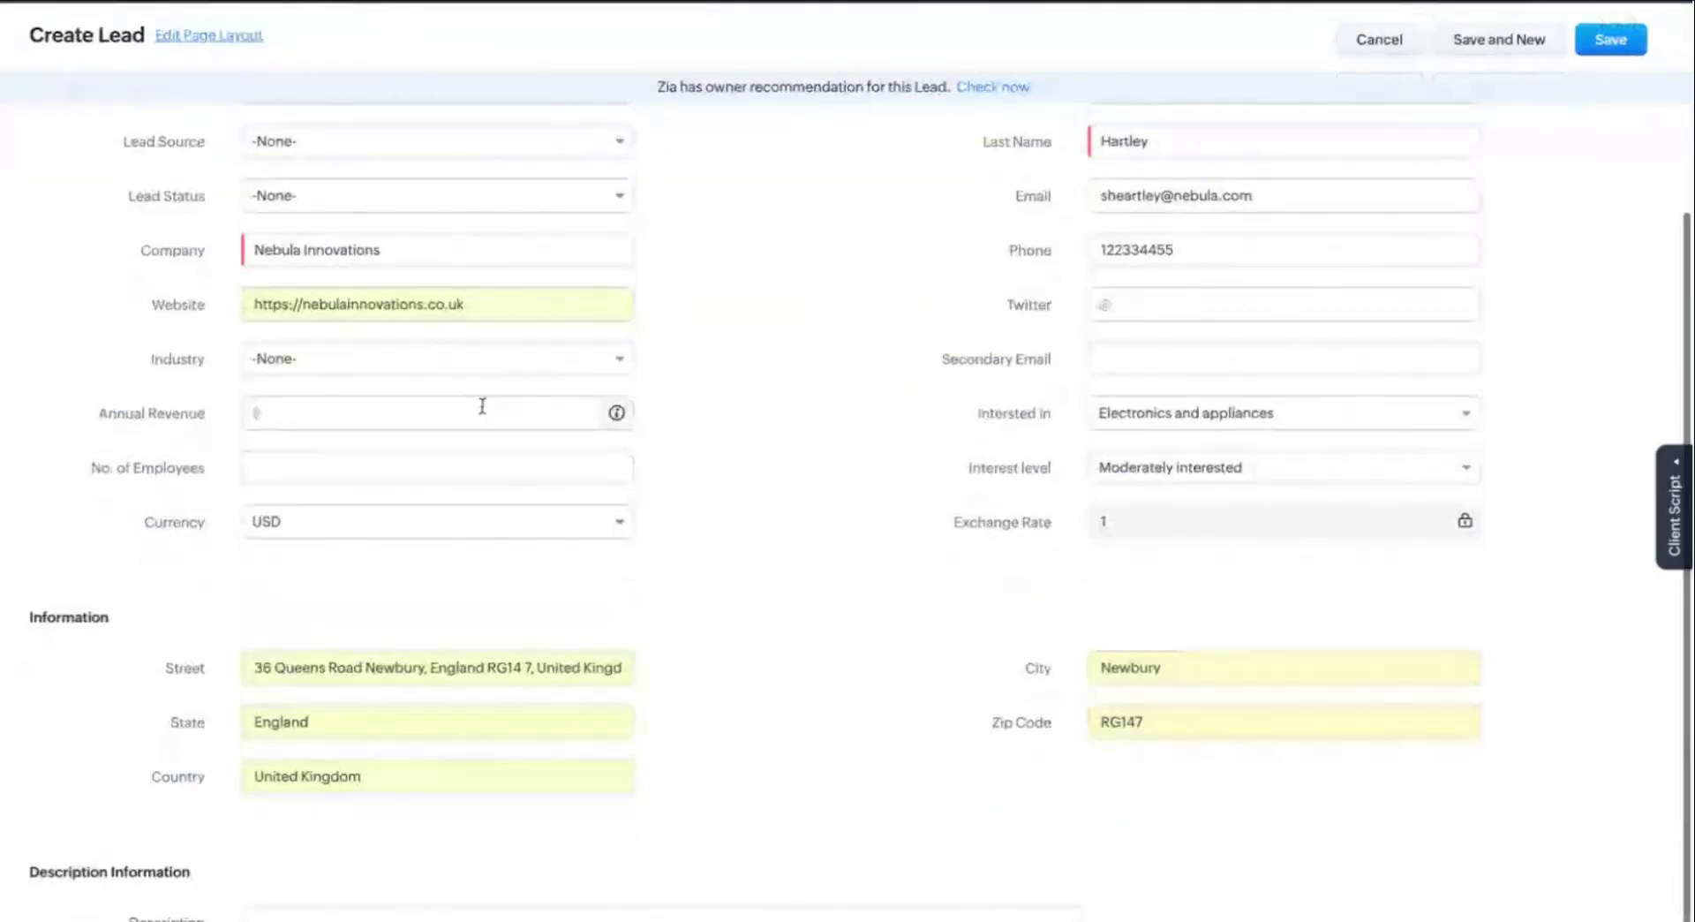
pyautogui.scroll(3, 953, 805)
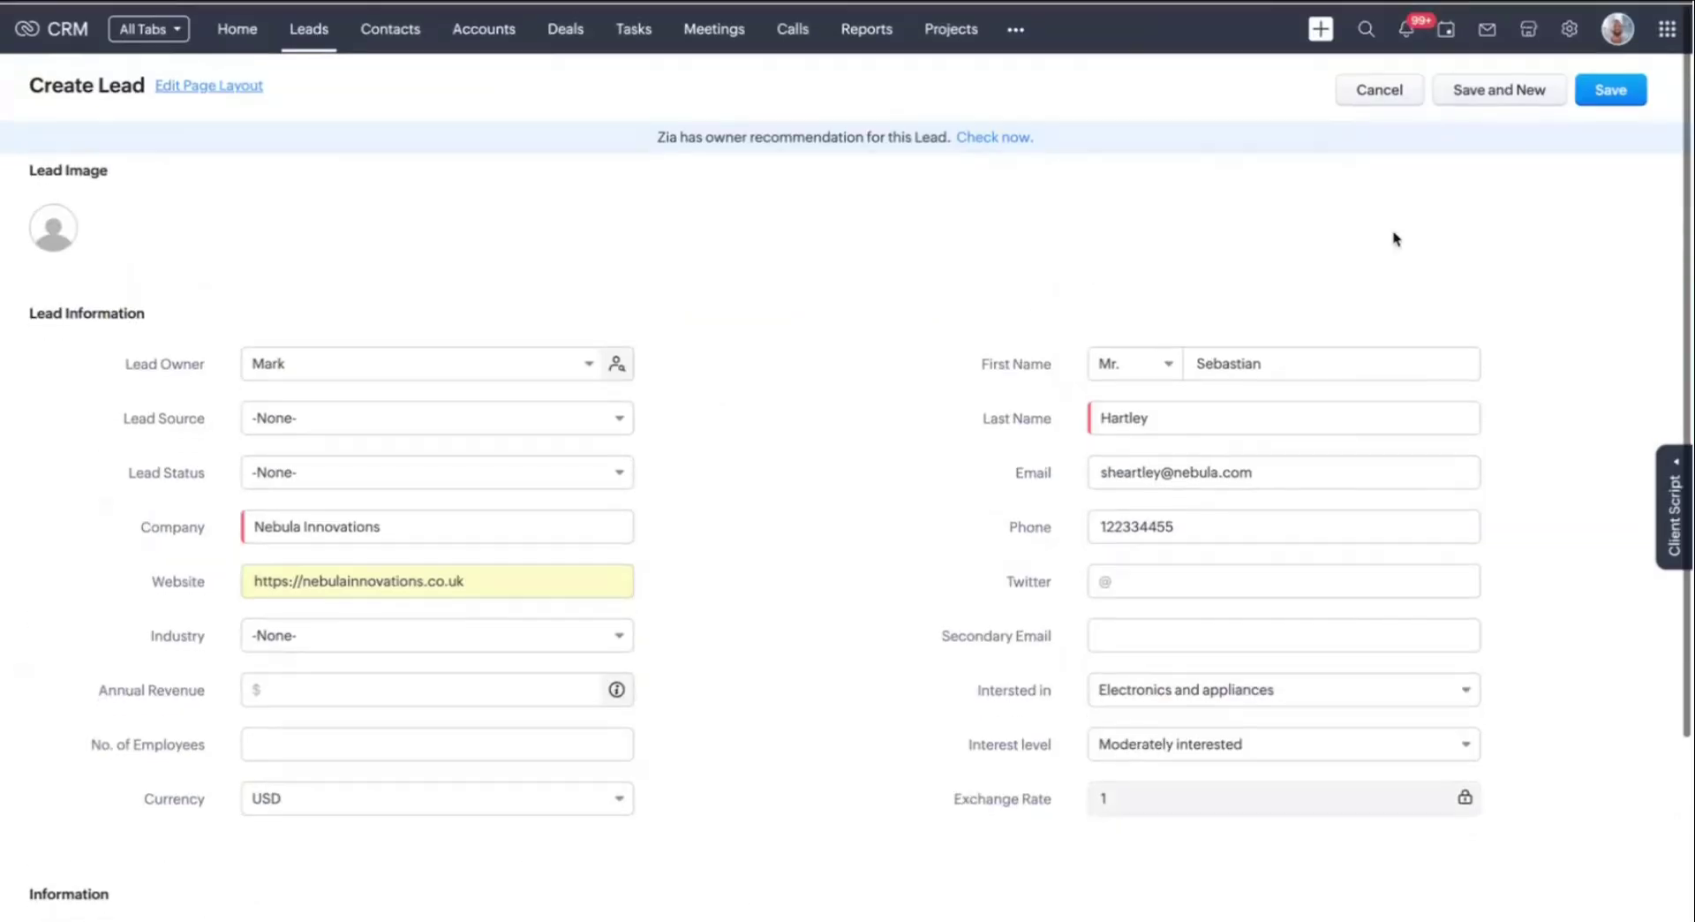
pyautogui.click(1622, 103)
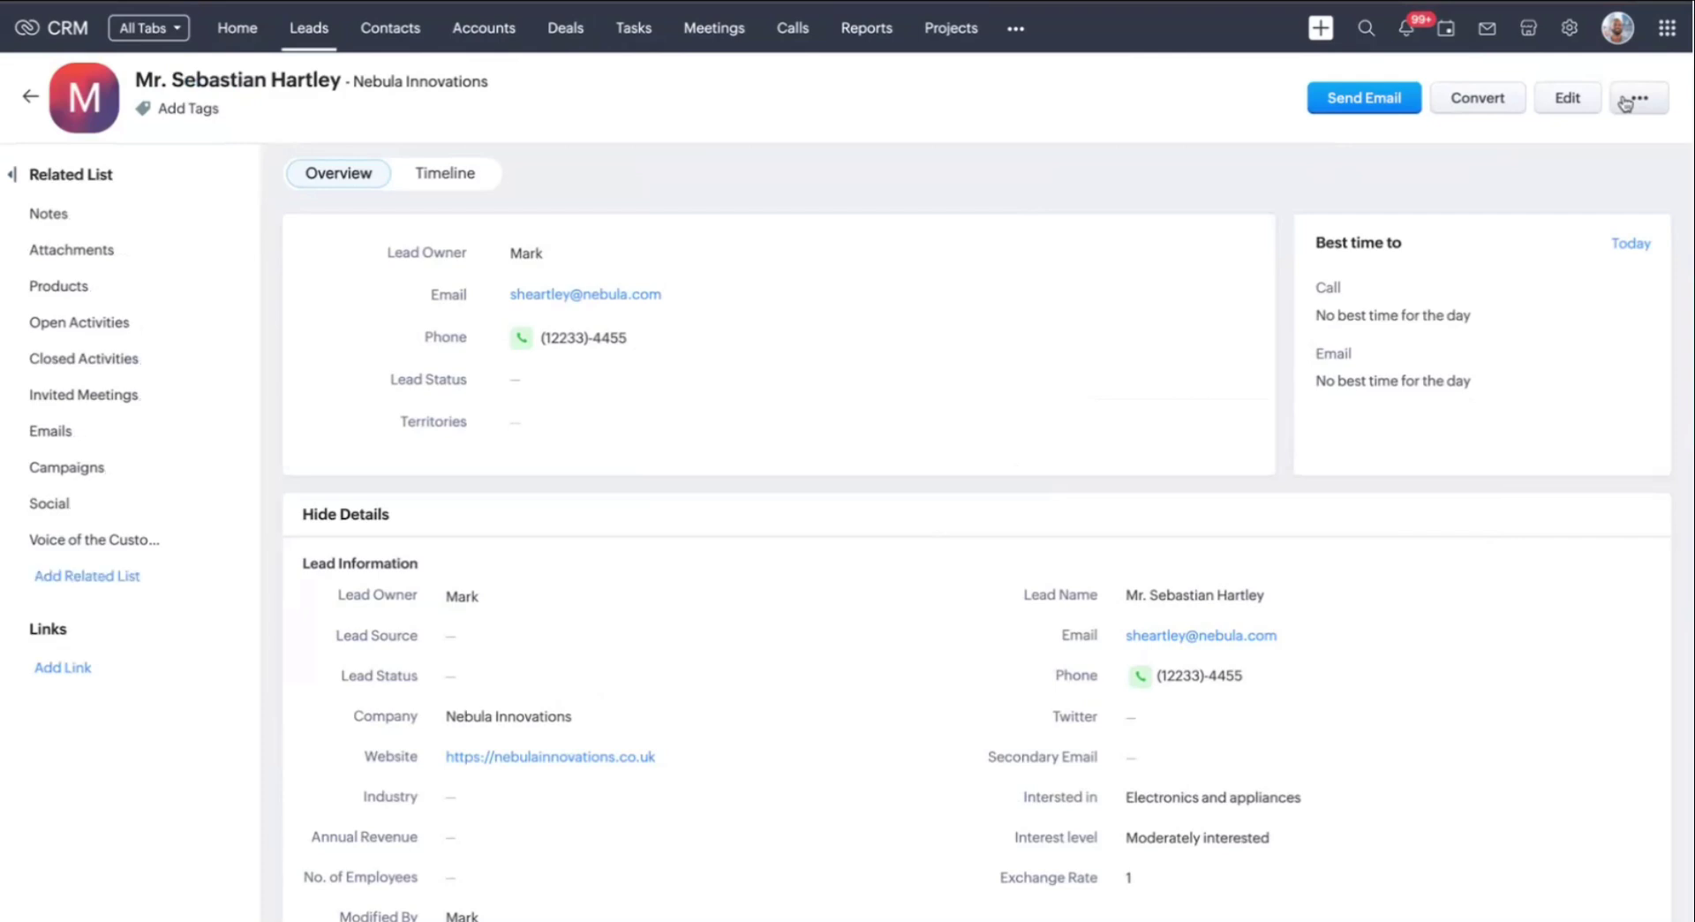
pyautogui.click(1320, 27)
pyautogui.click(1338, 72)
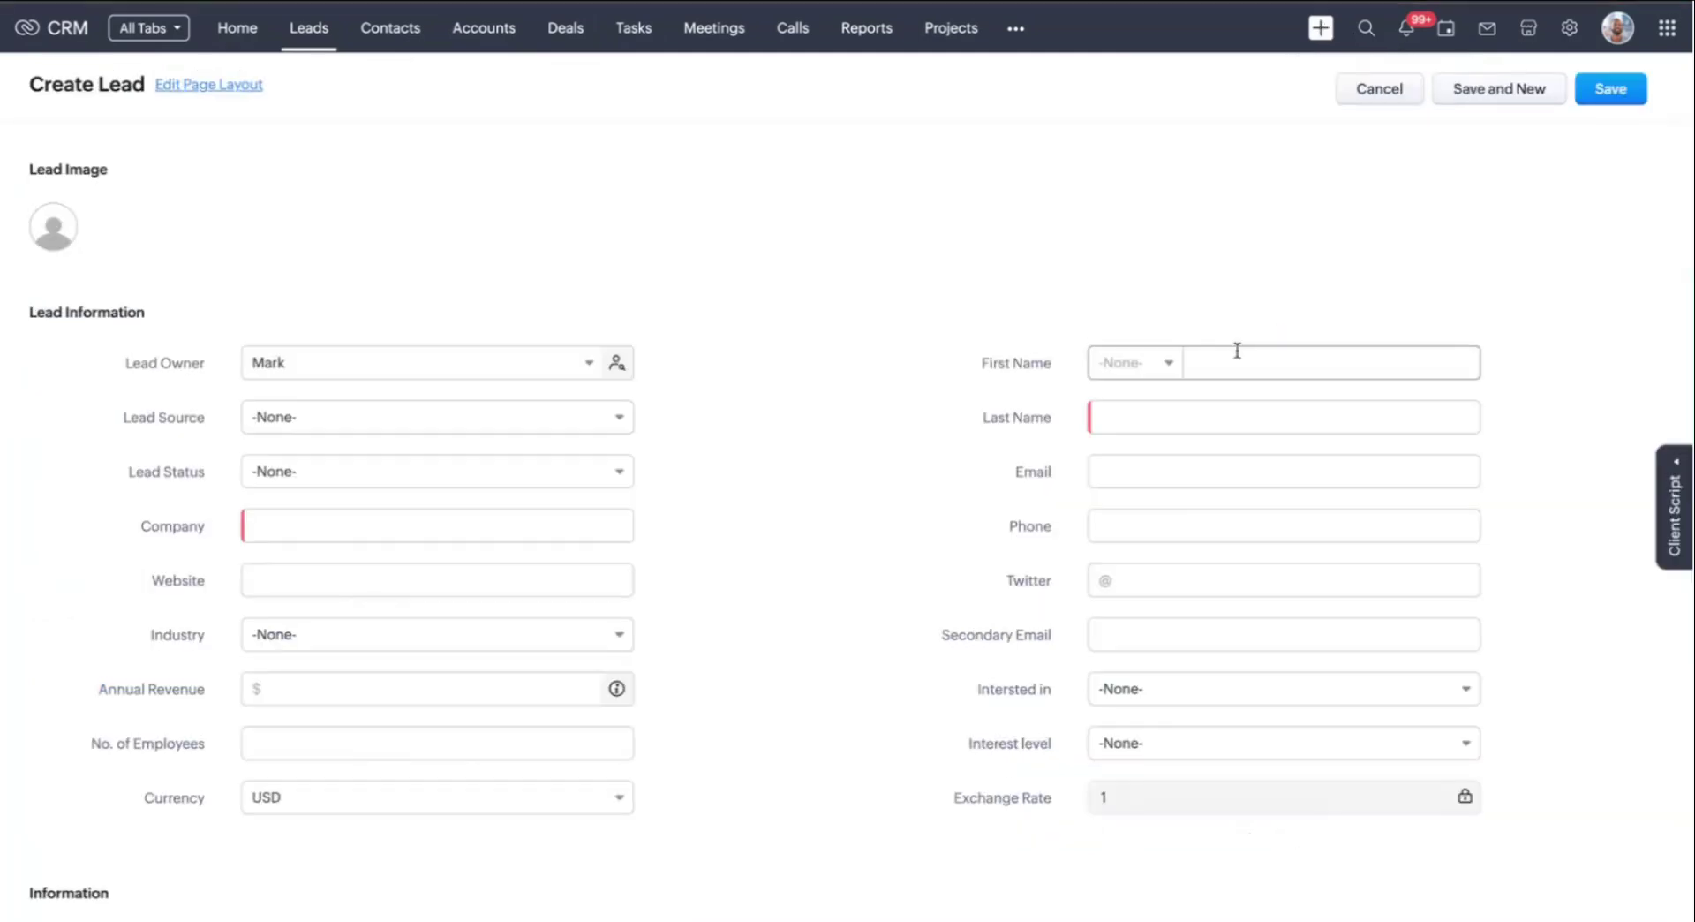
# Enter salutation Mr., the lead's first and last name, e-mail and phone number
pyautogui.click(1140, 364)
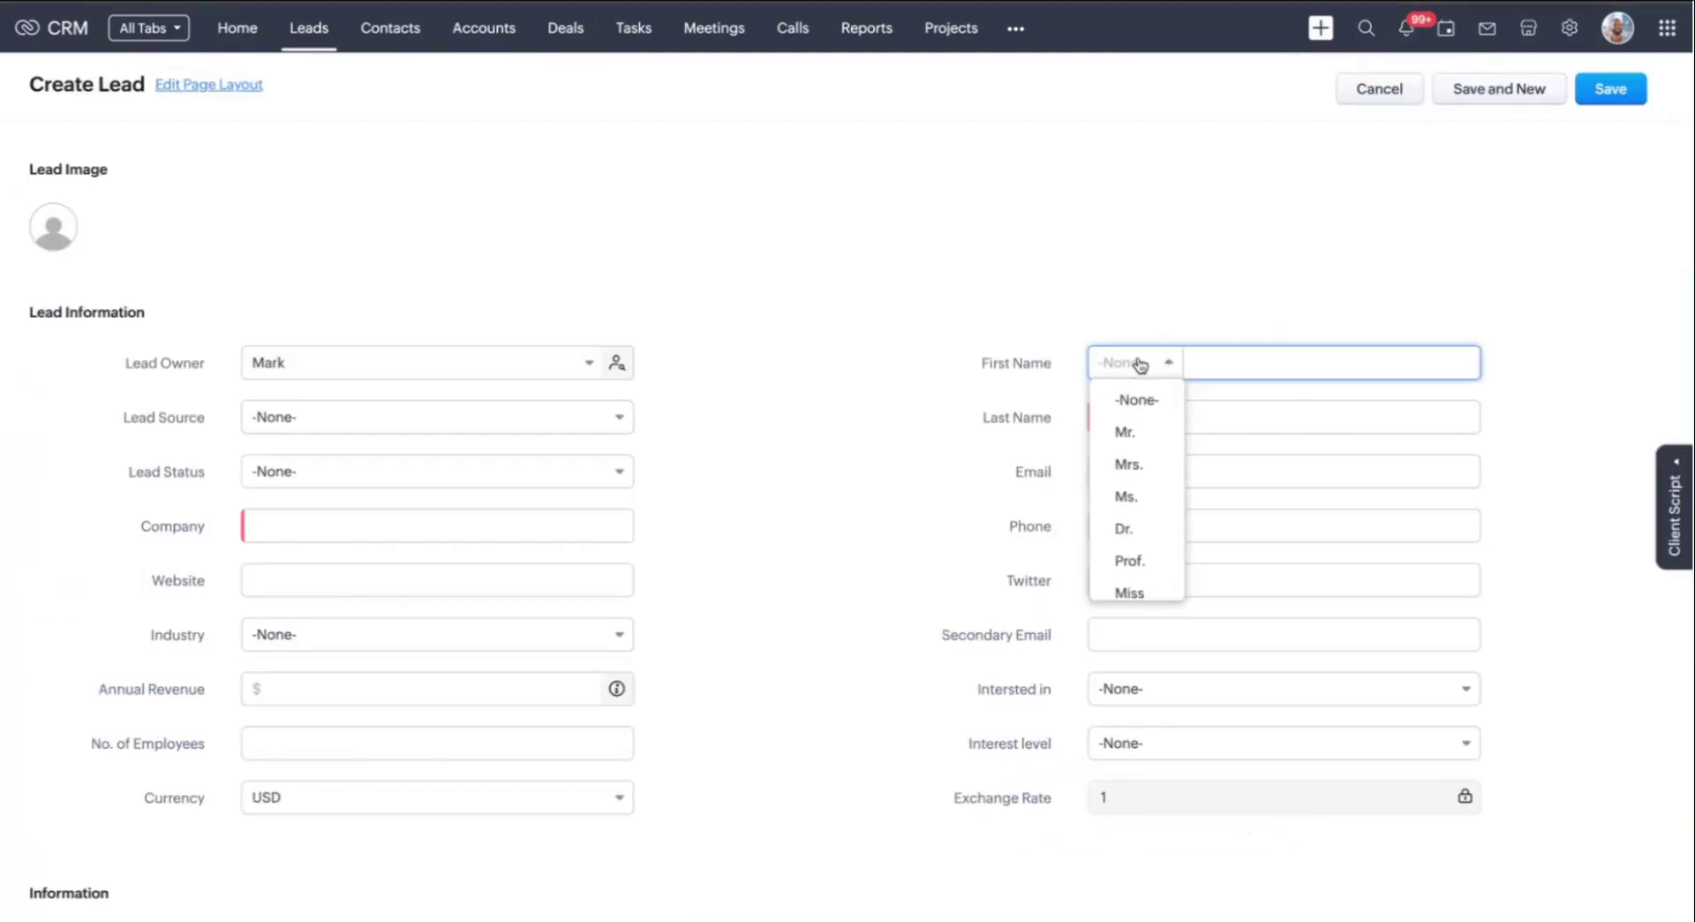
pyautogui.click(1148, 433)
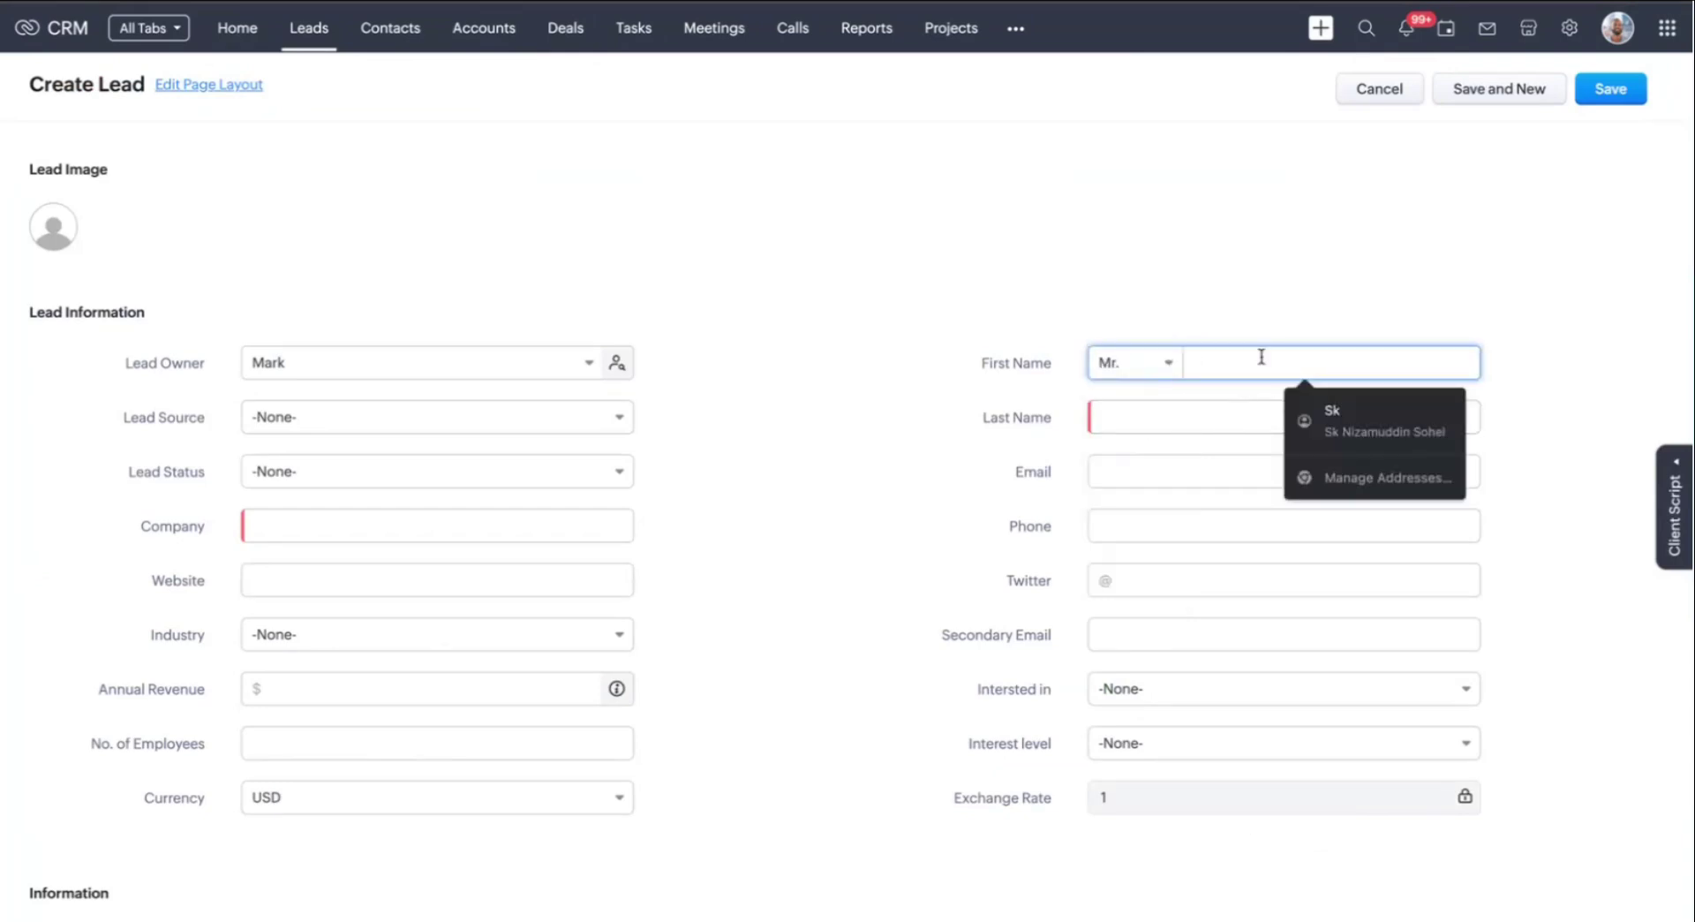
pyautogui.click(1216, 409)
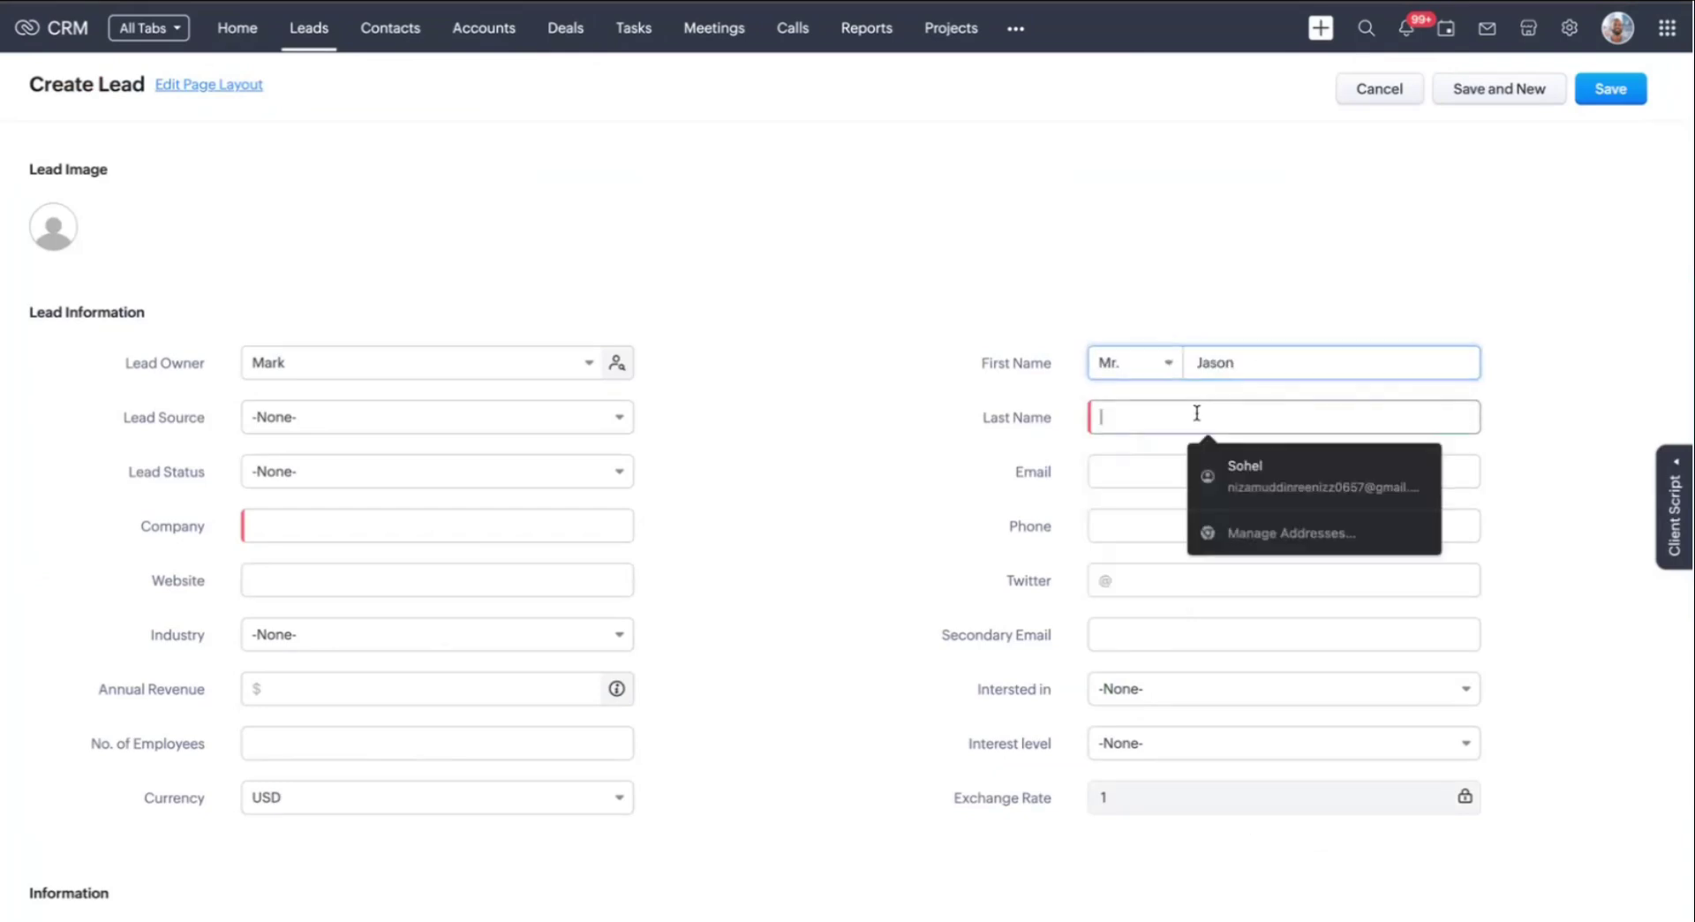
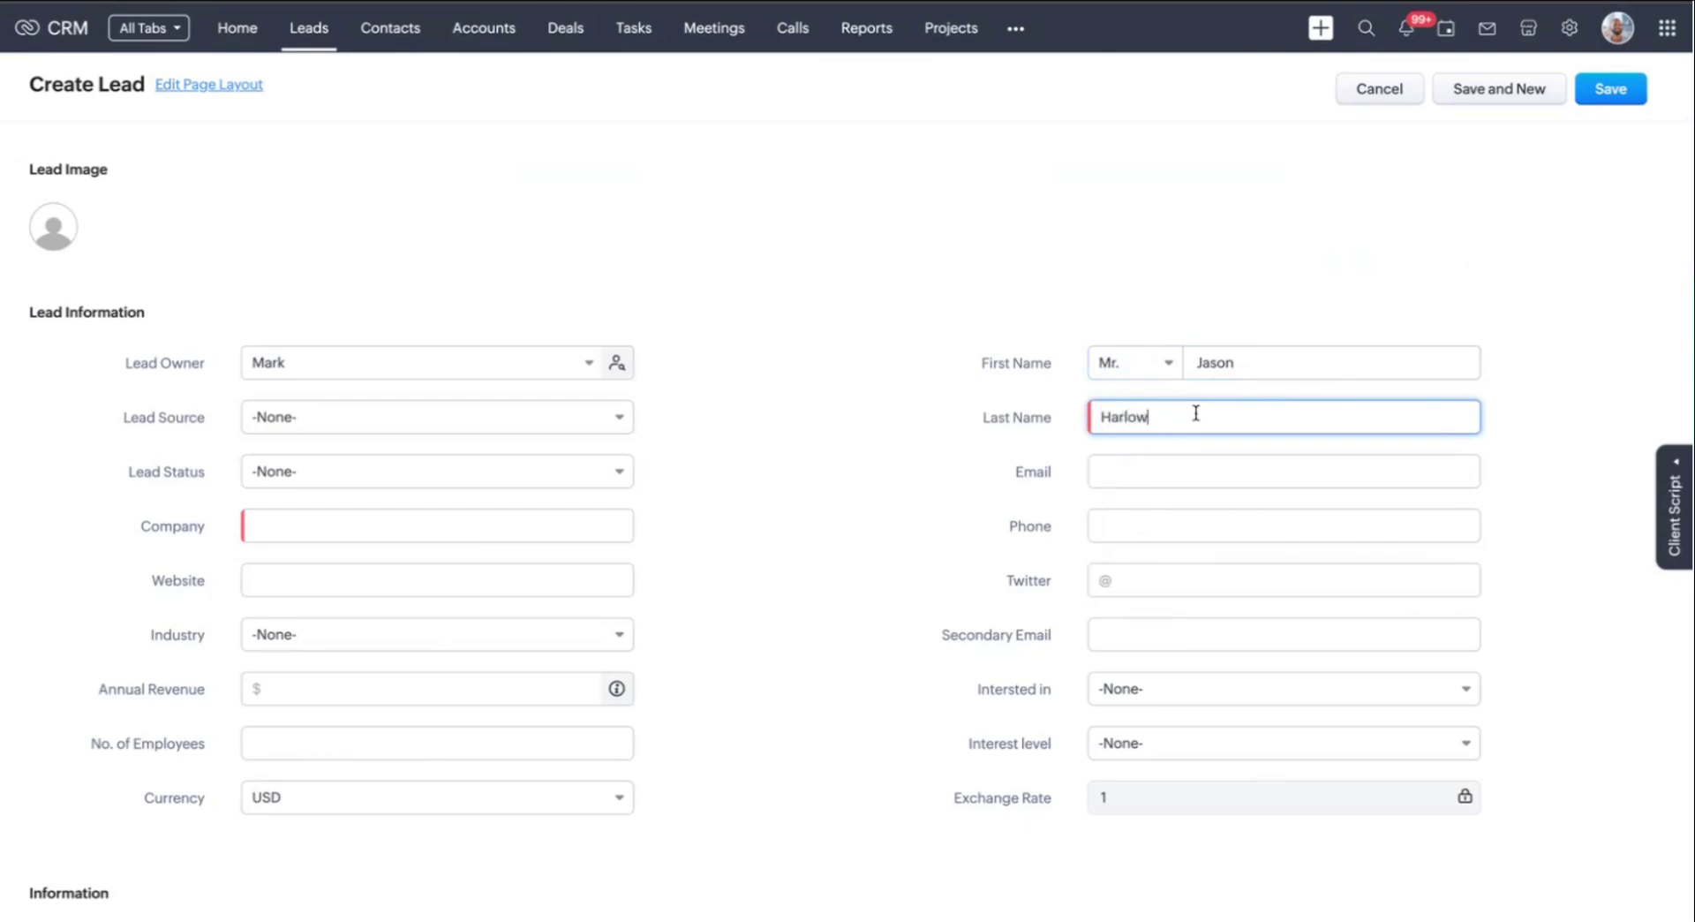
pyautogui.click(905, 447)
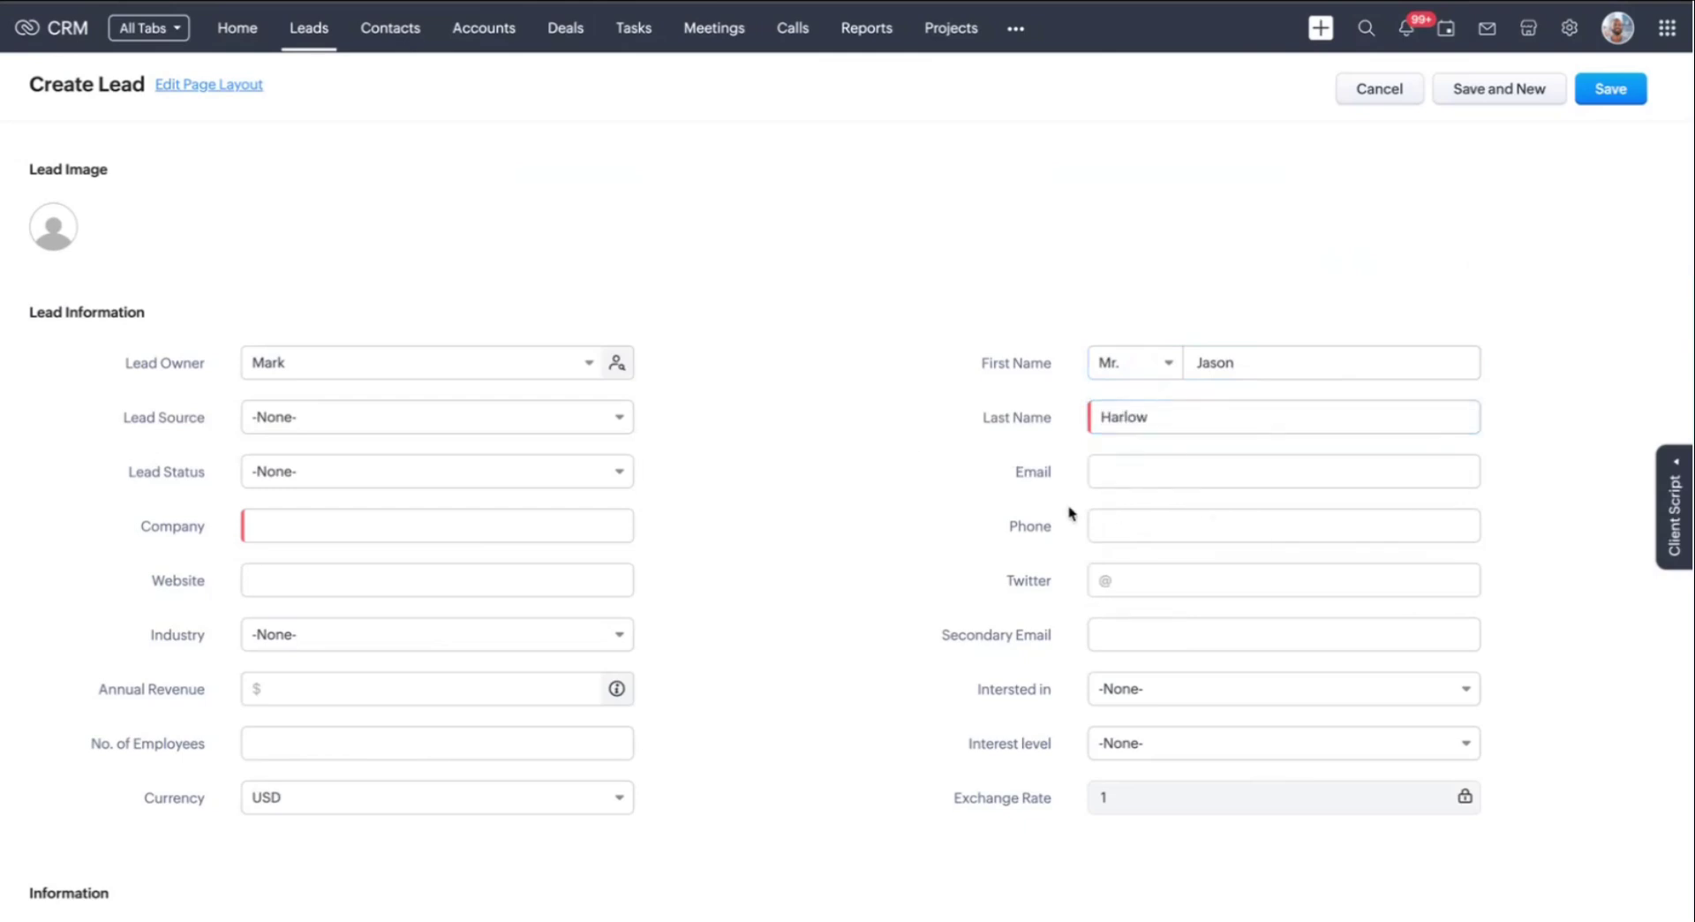
pyautogui.click(1159, 472)
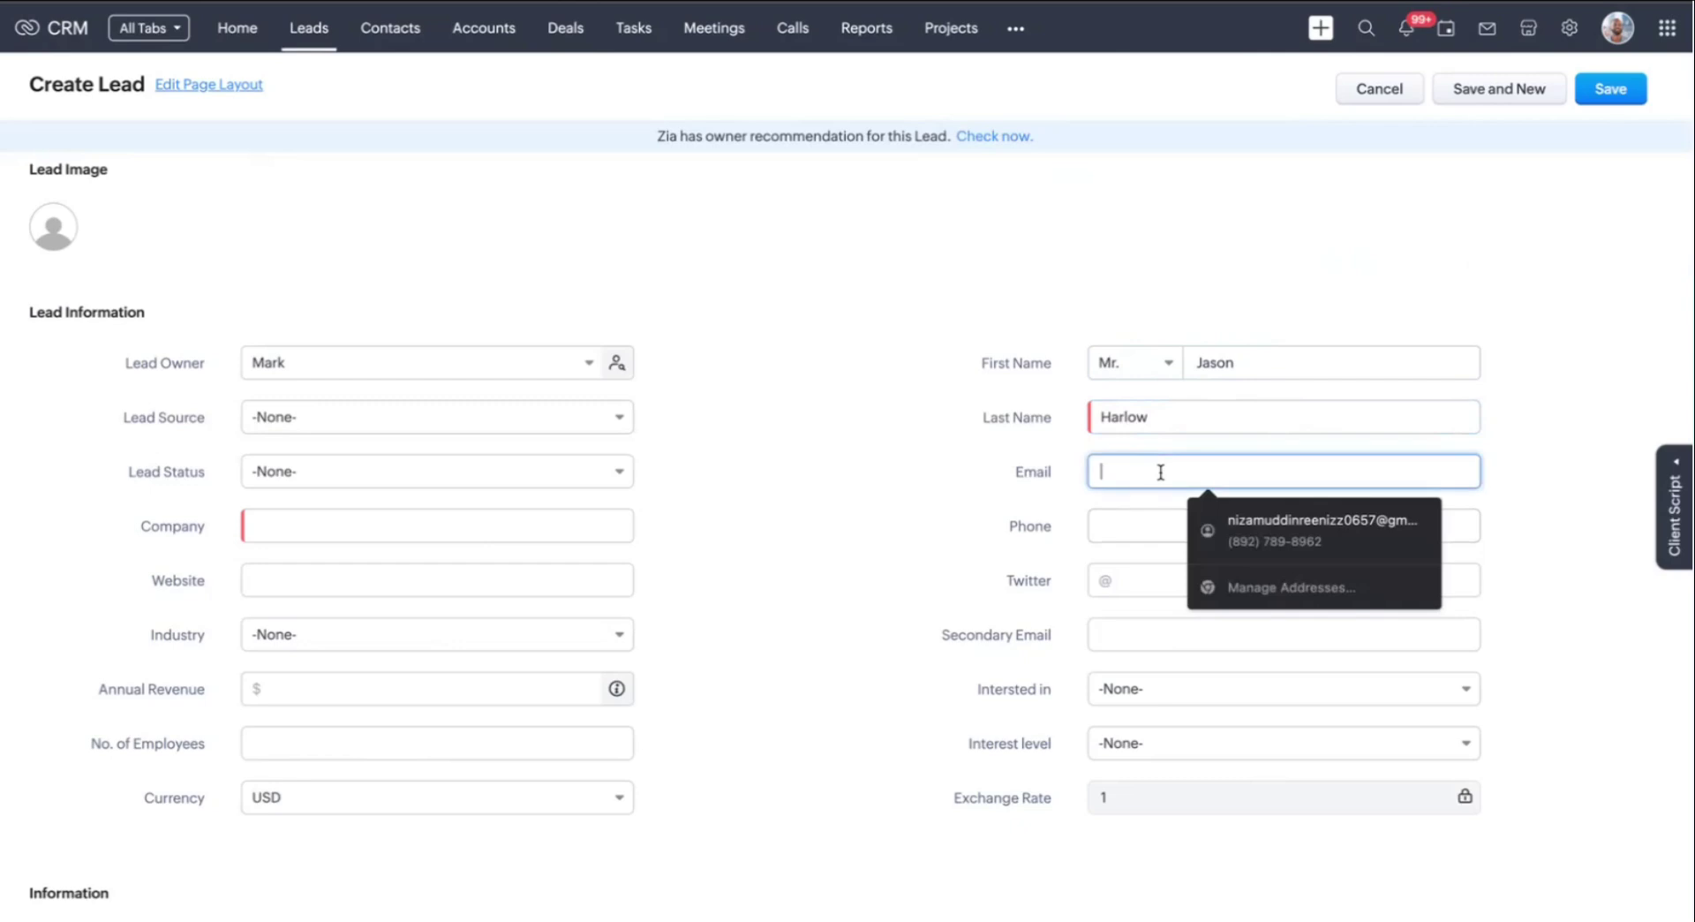
pyautogui.write('jharlow@example.com')
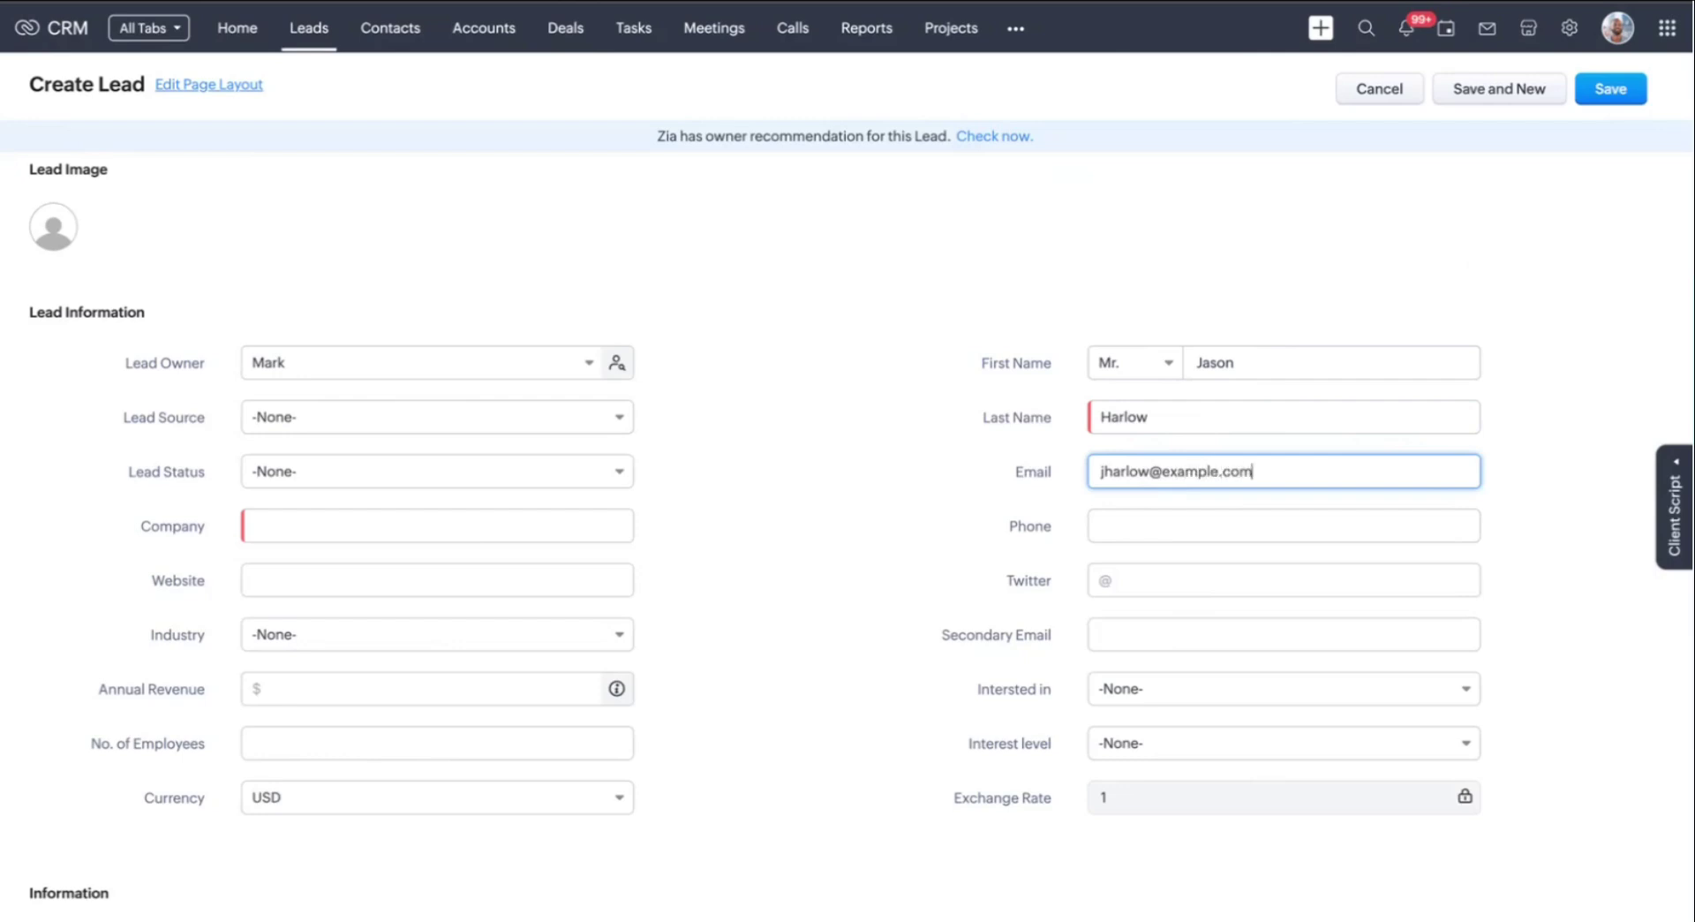
pyautogui.click(1186, 512)
pyautogui.write('12345677')
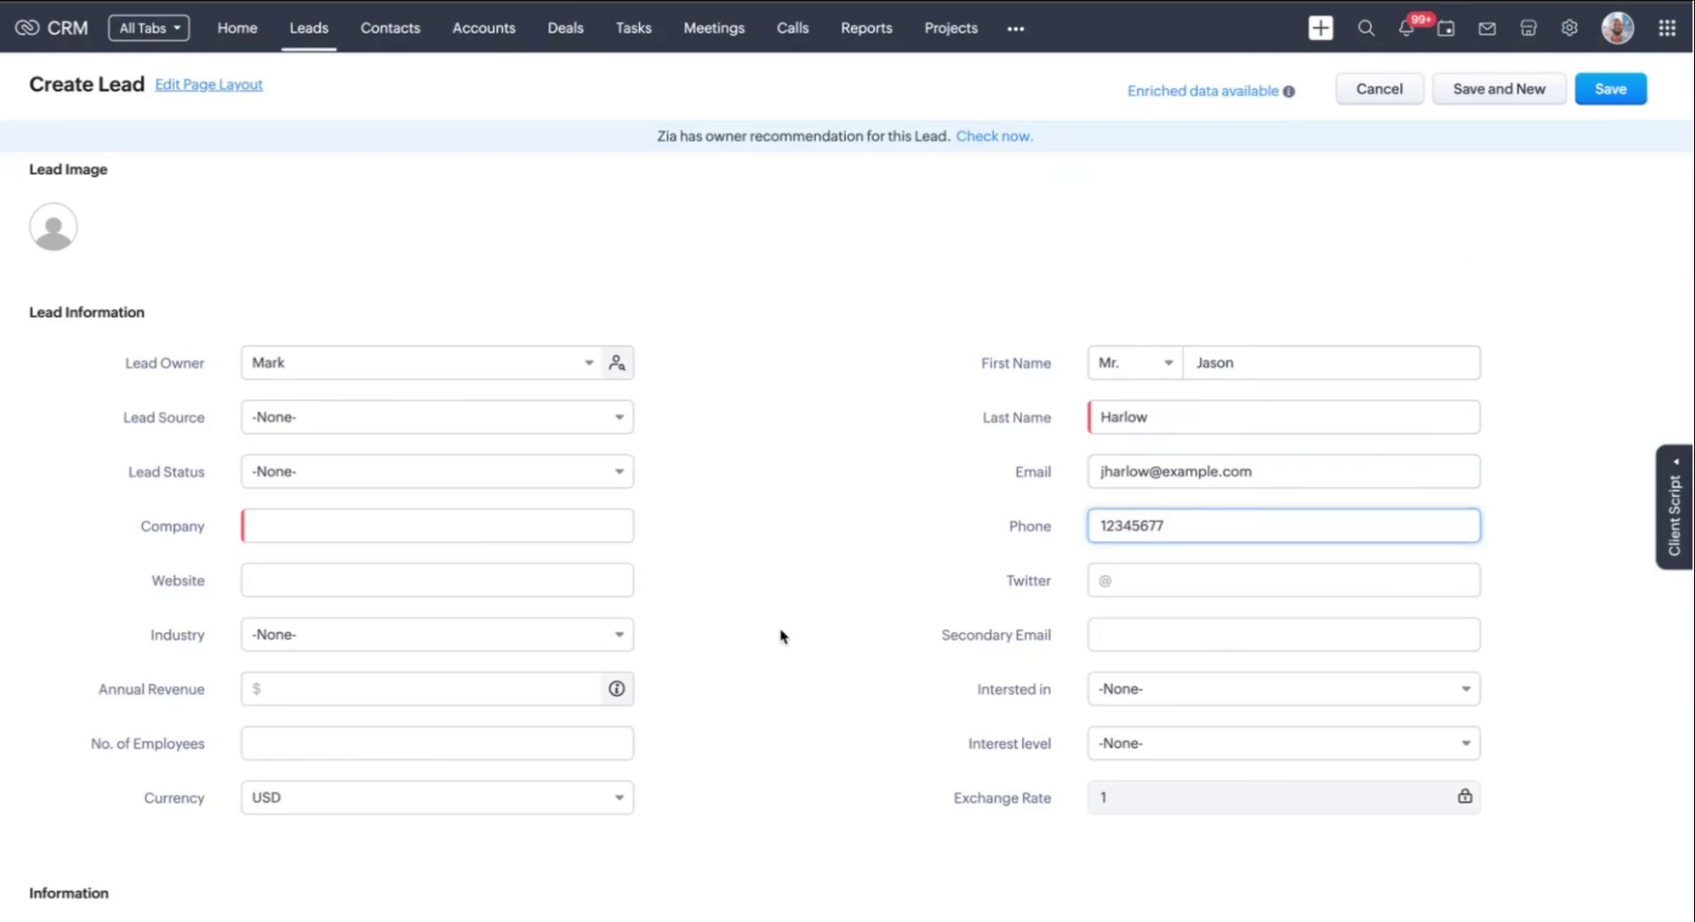
# Set Tech services, Moderately interested, company MedTech Innovations, and save the lead
pyautogui.click(1171, 702)
pyautogui.click(1173, 789)
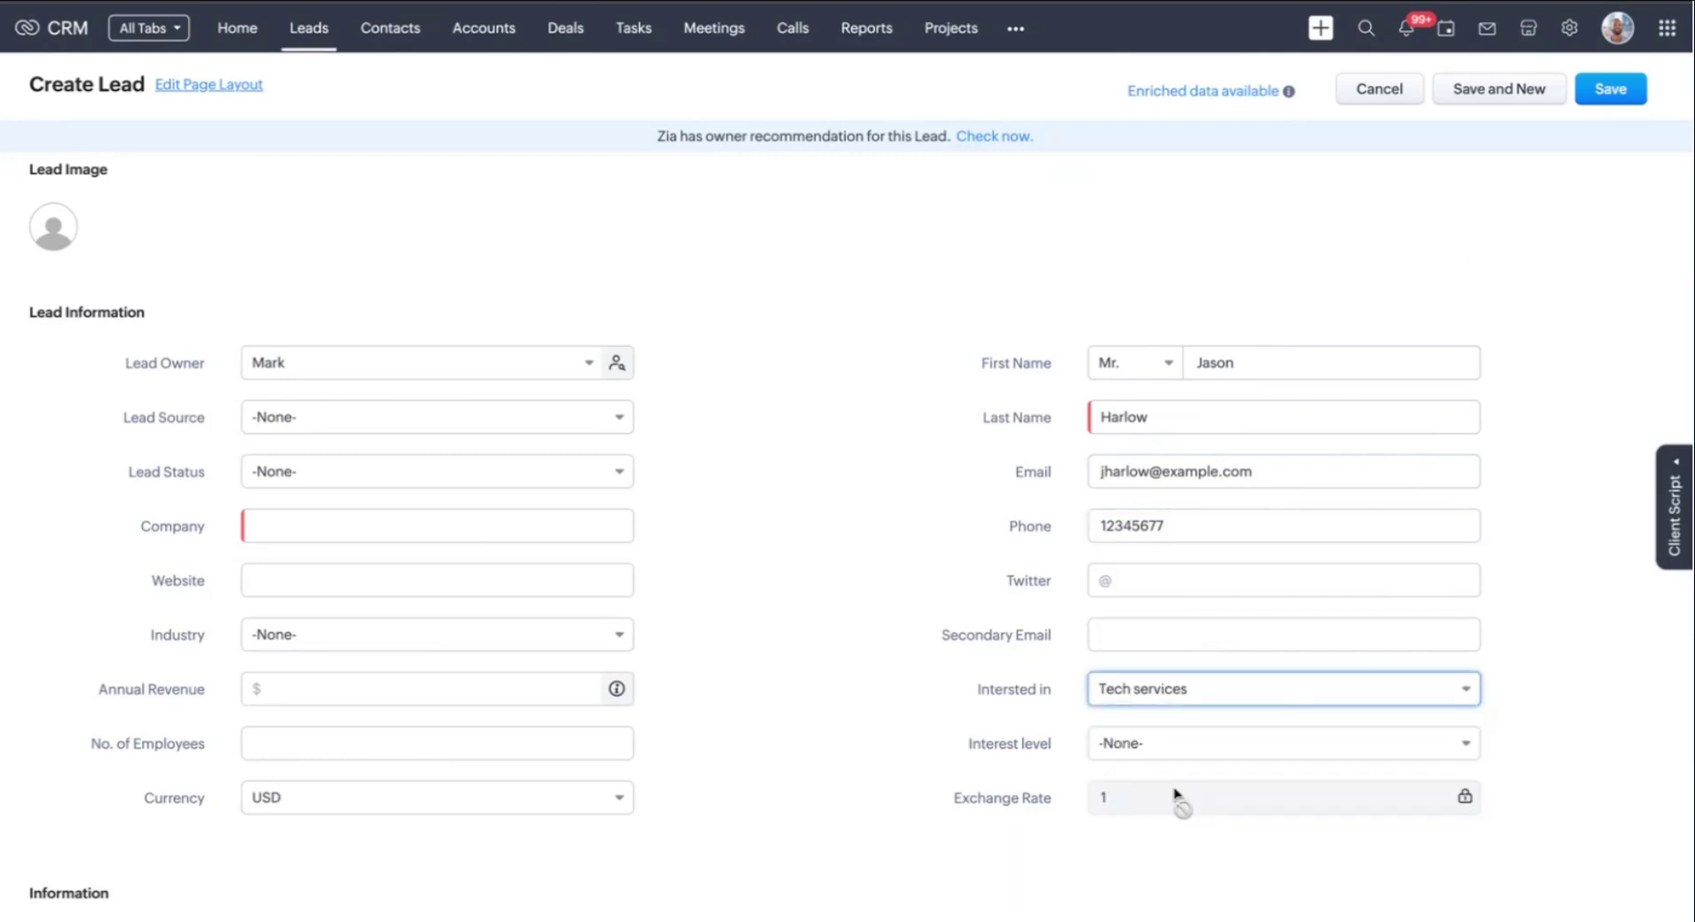
pyautogui.click(1183, 751)
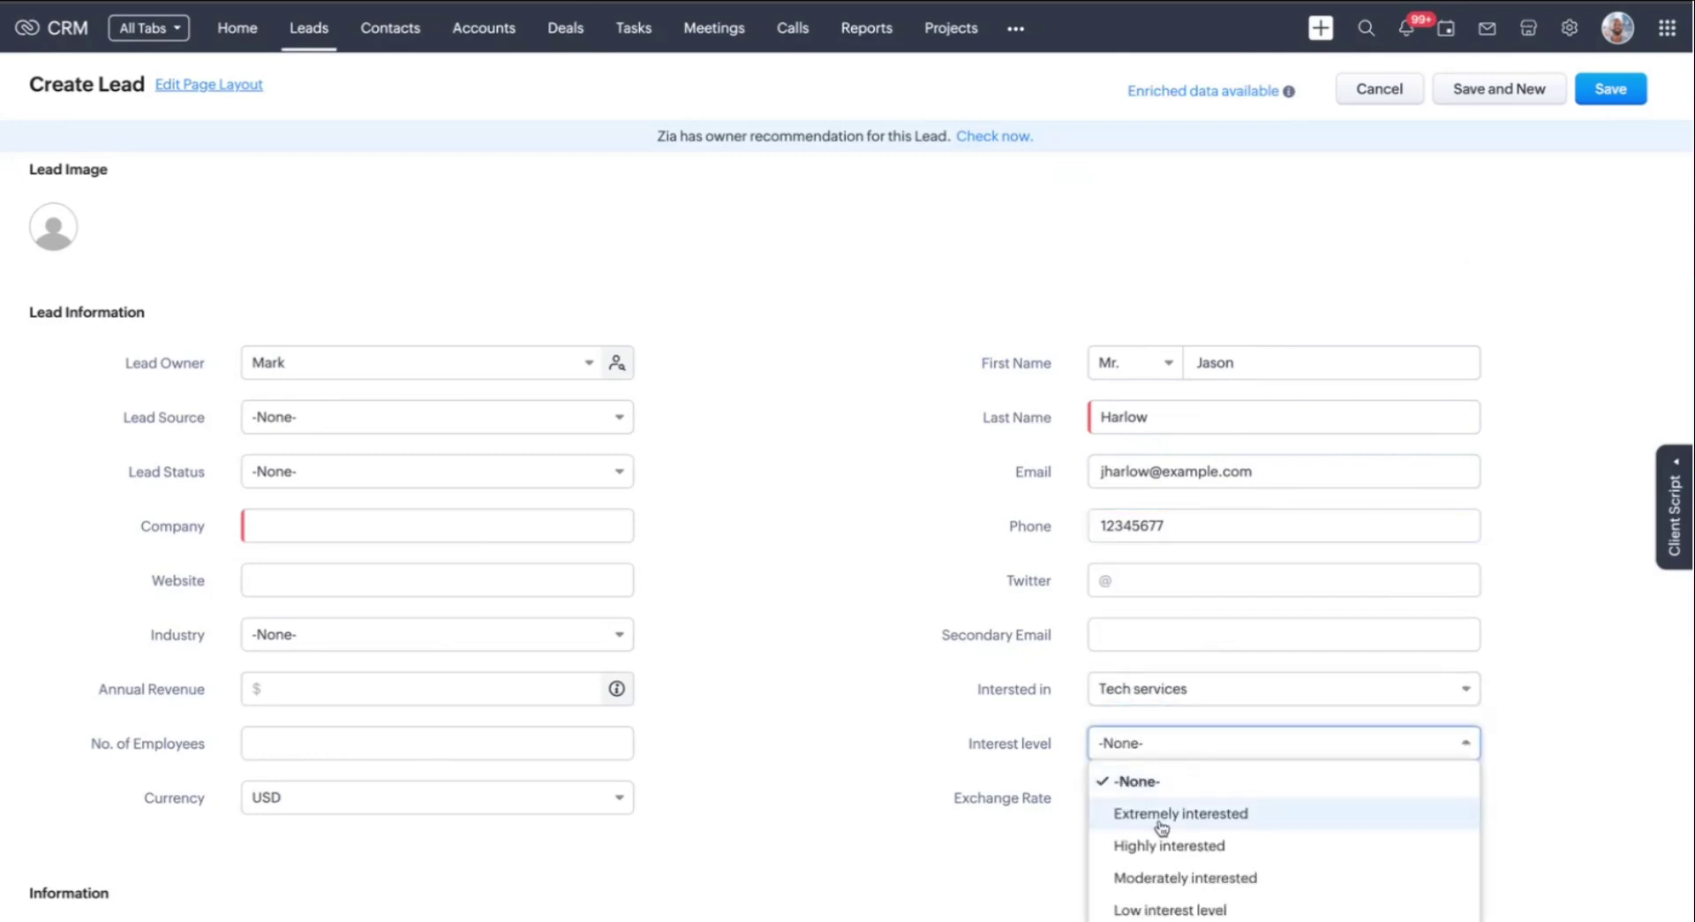
pyautogui.click(1158, 883)
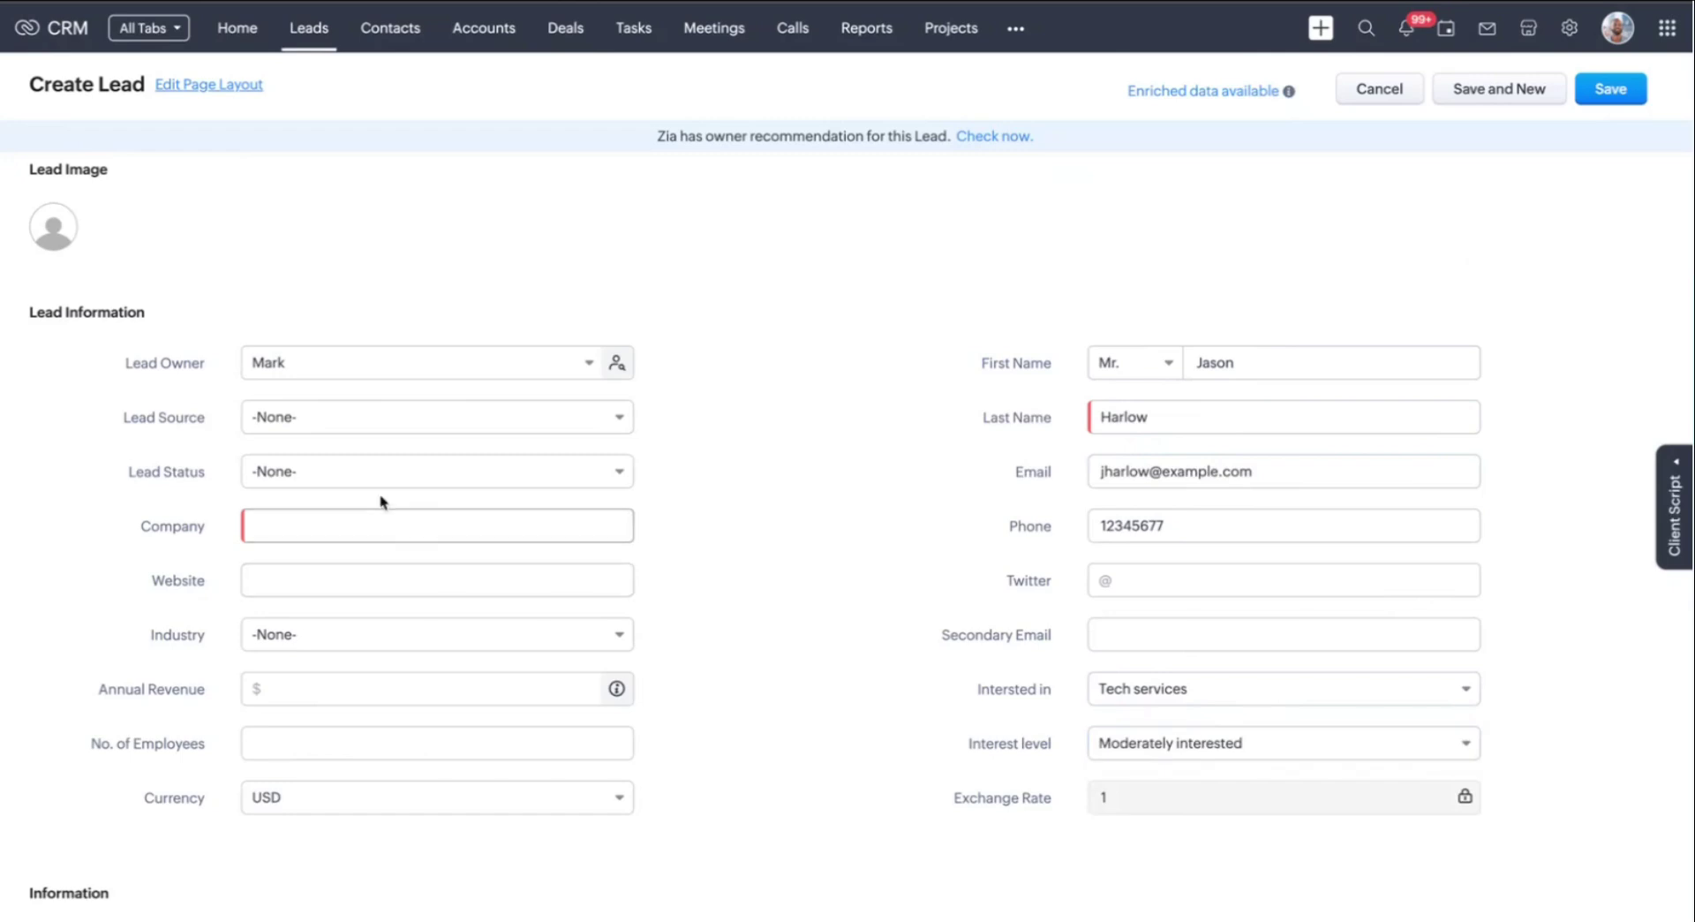
pyautogui.click(364, 534)
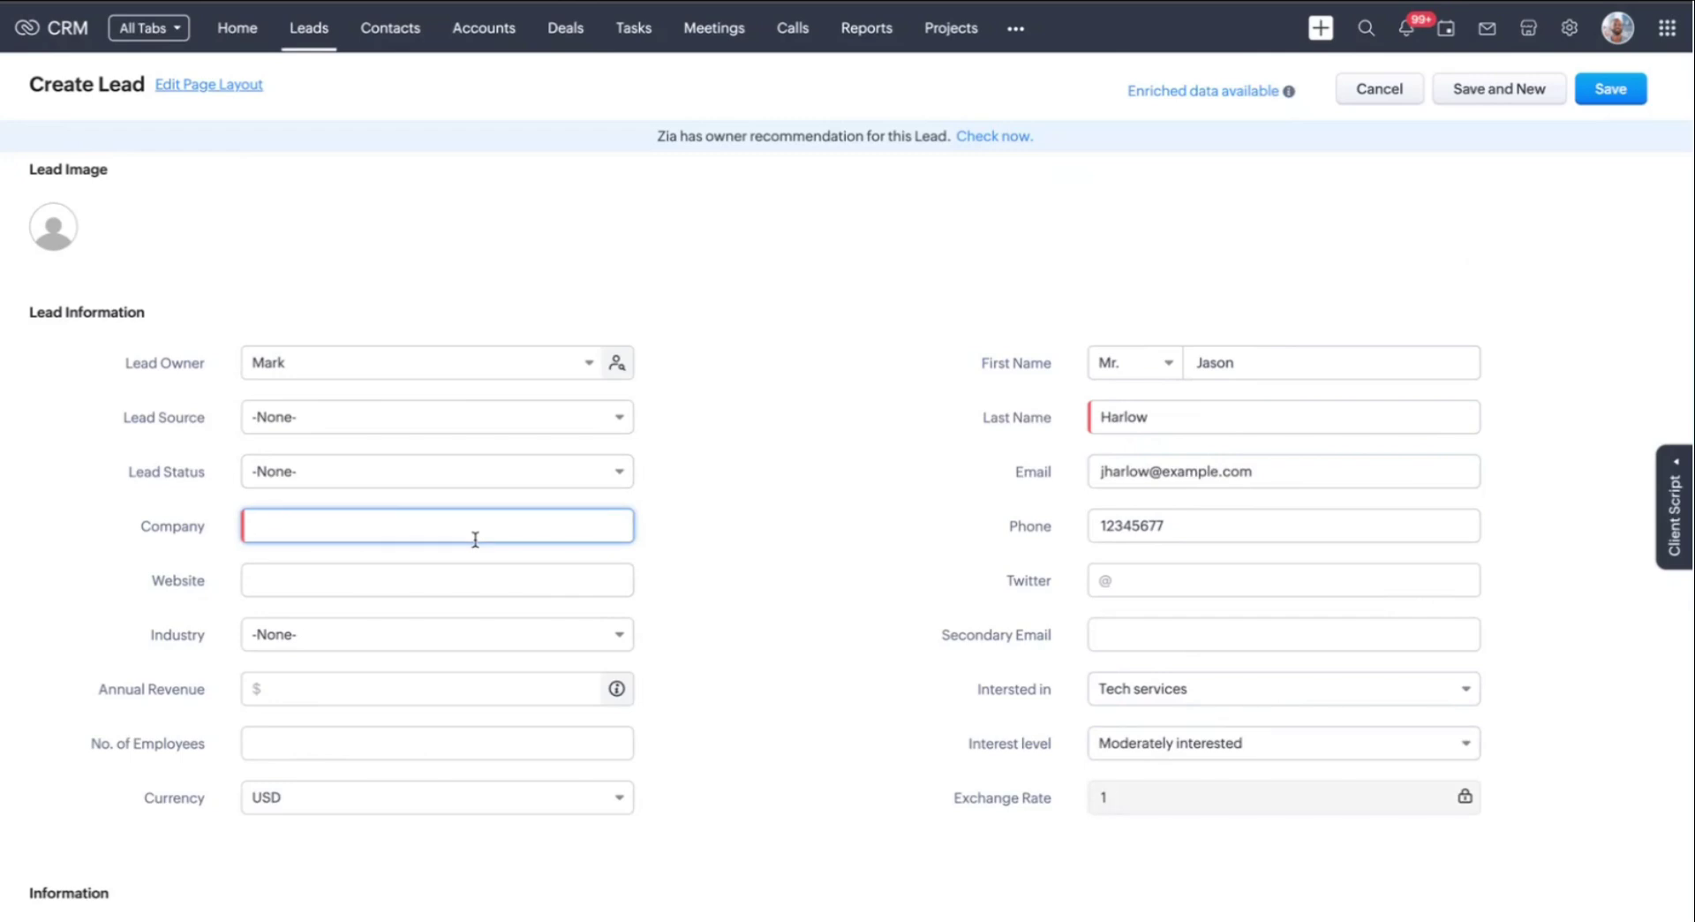
pyautogui.write('MedTech Innovations')
pyautogui.click(653, 570)
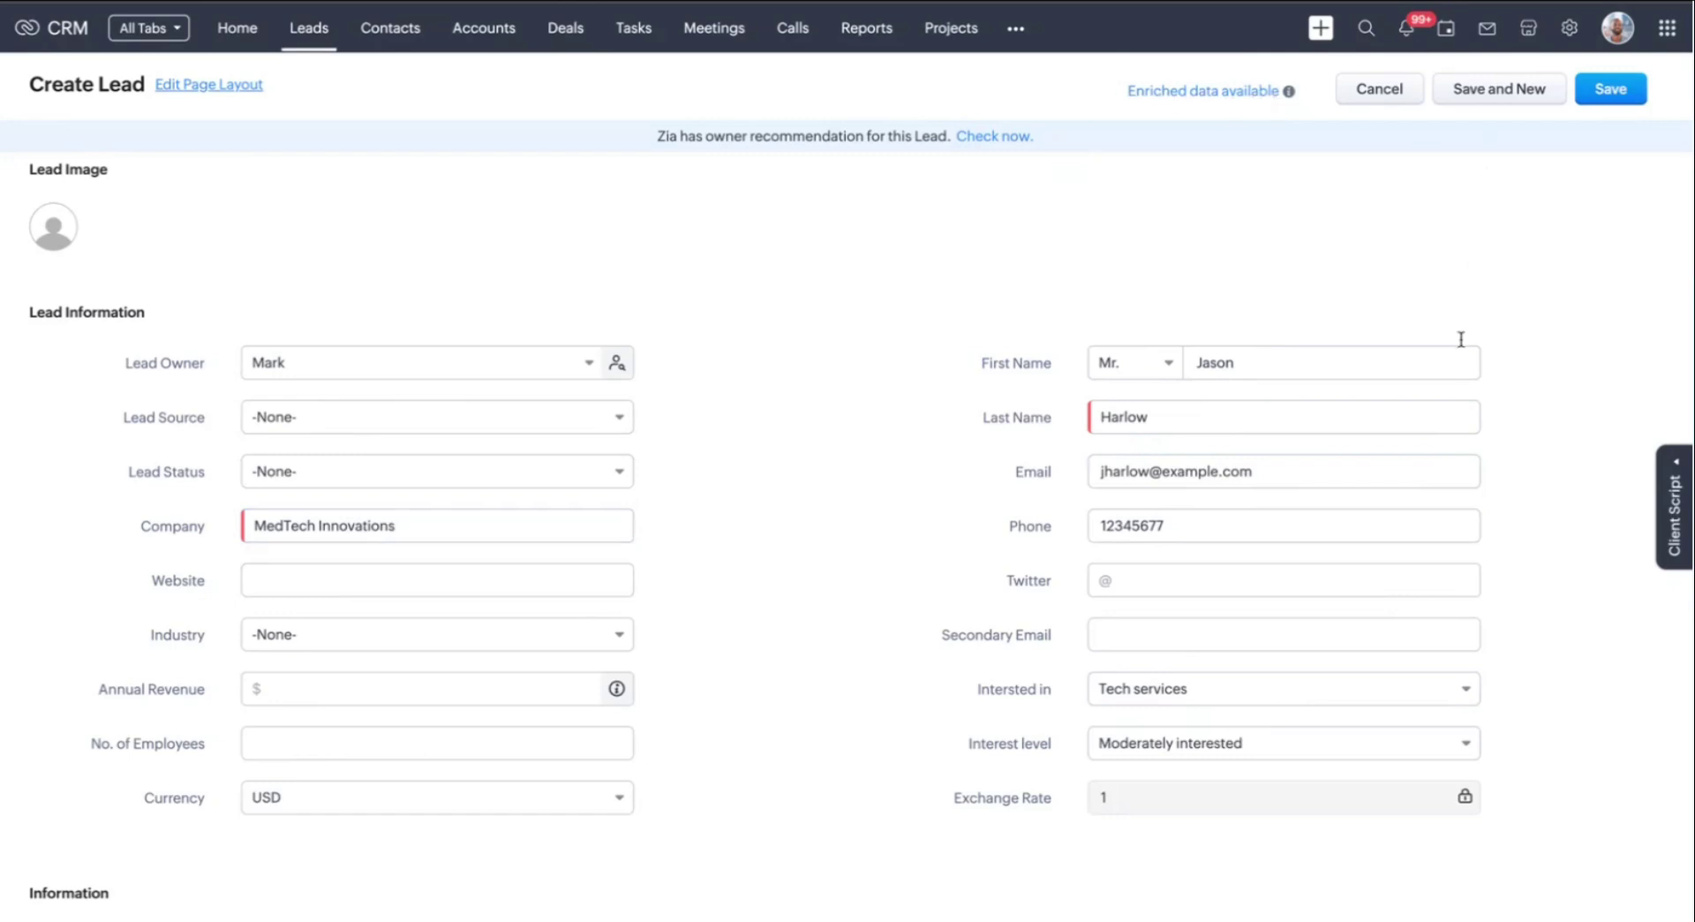
pyautogui.click(1619, 92)
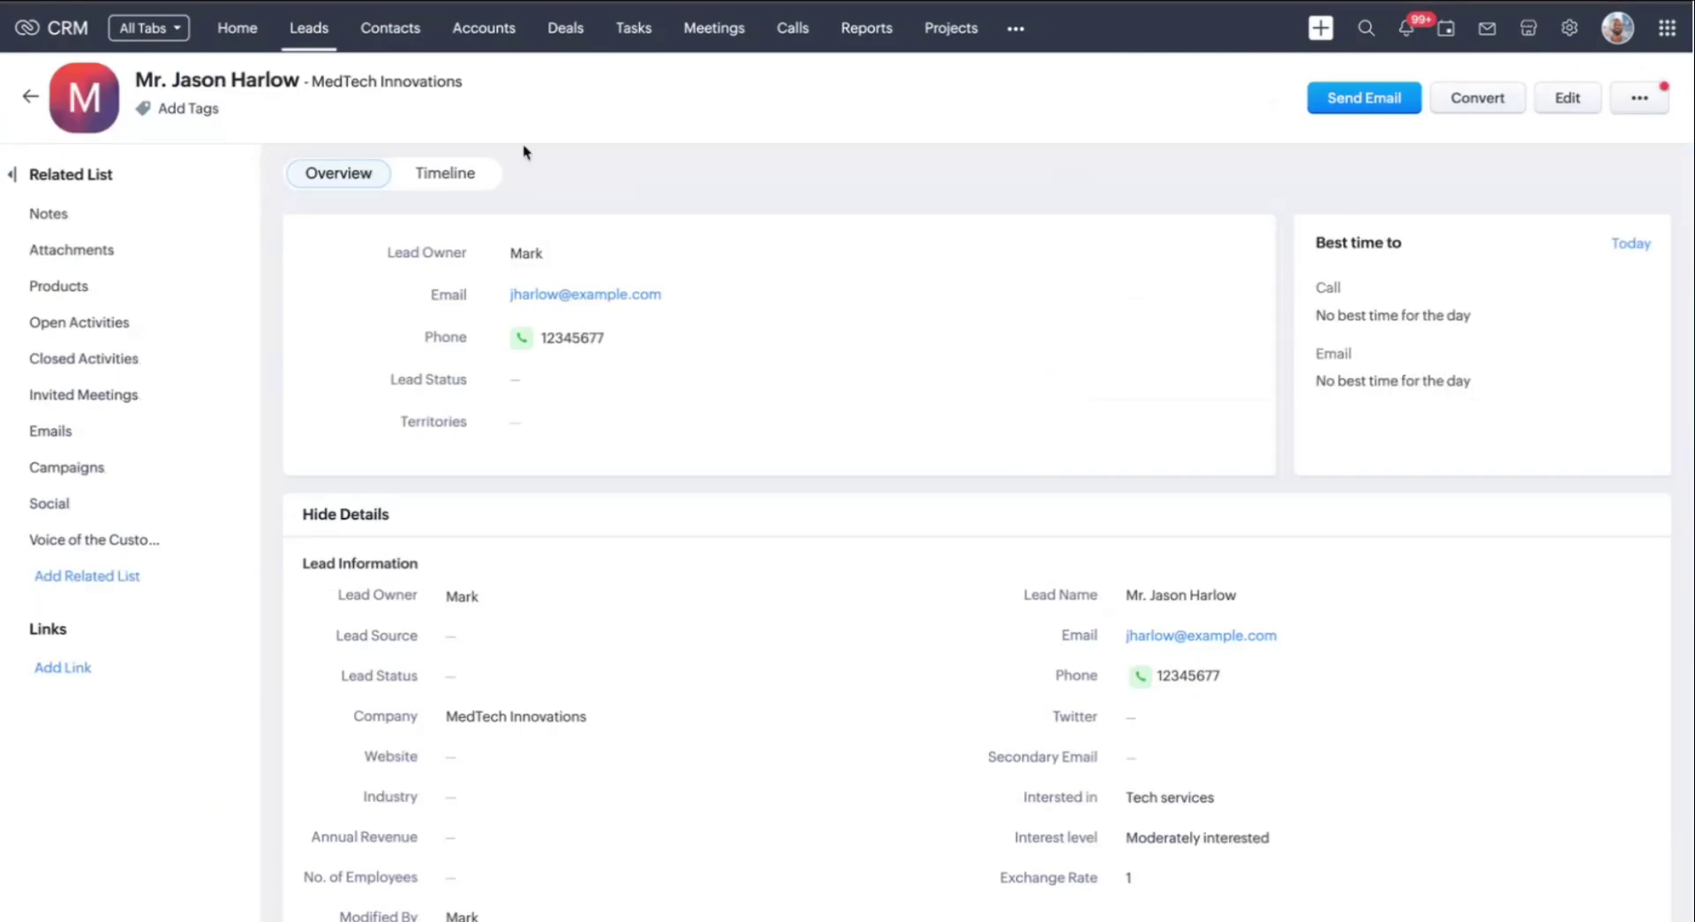
# Run Zia Enrich data on the MedTech lead, include the enriched phone, apply and save
pyautogui.click(1657, 108)
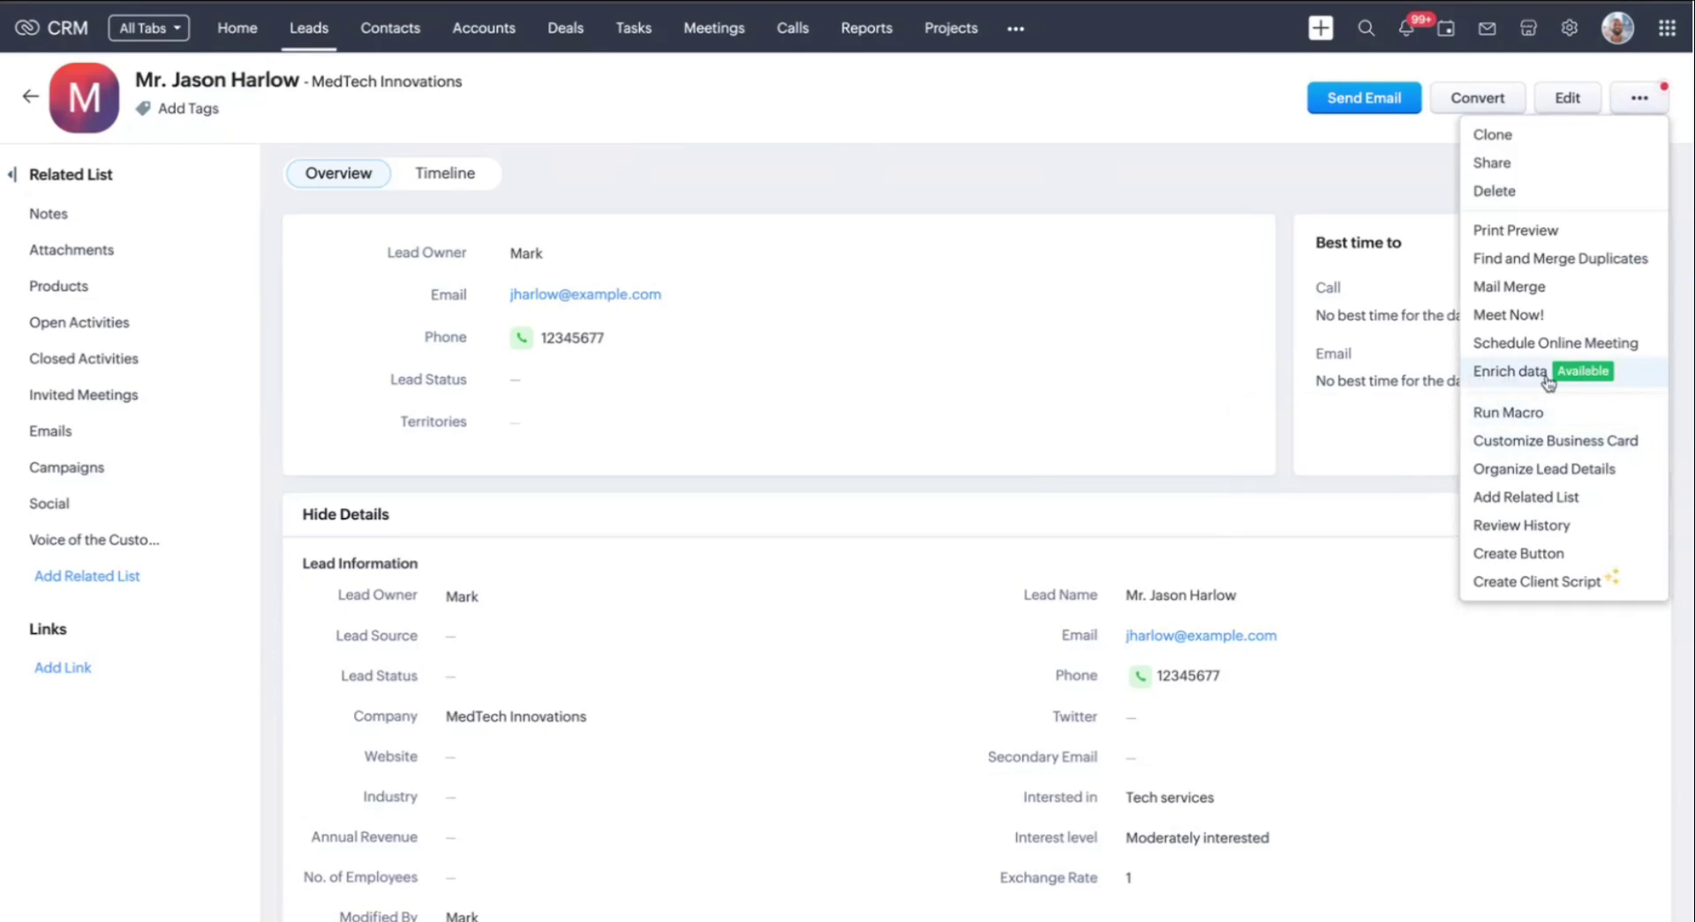
pyautogui.click(1510, 370)
pyautogui.scroll(-3, 828, 227)
pyautogui.scroll(3, 828, 226)
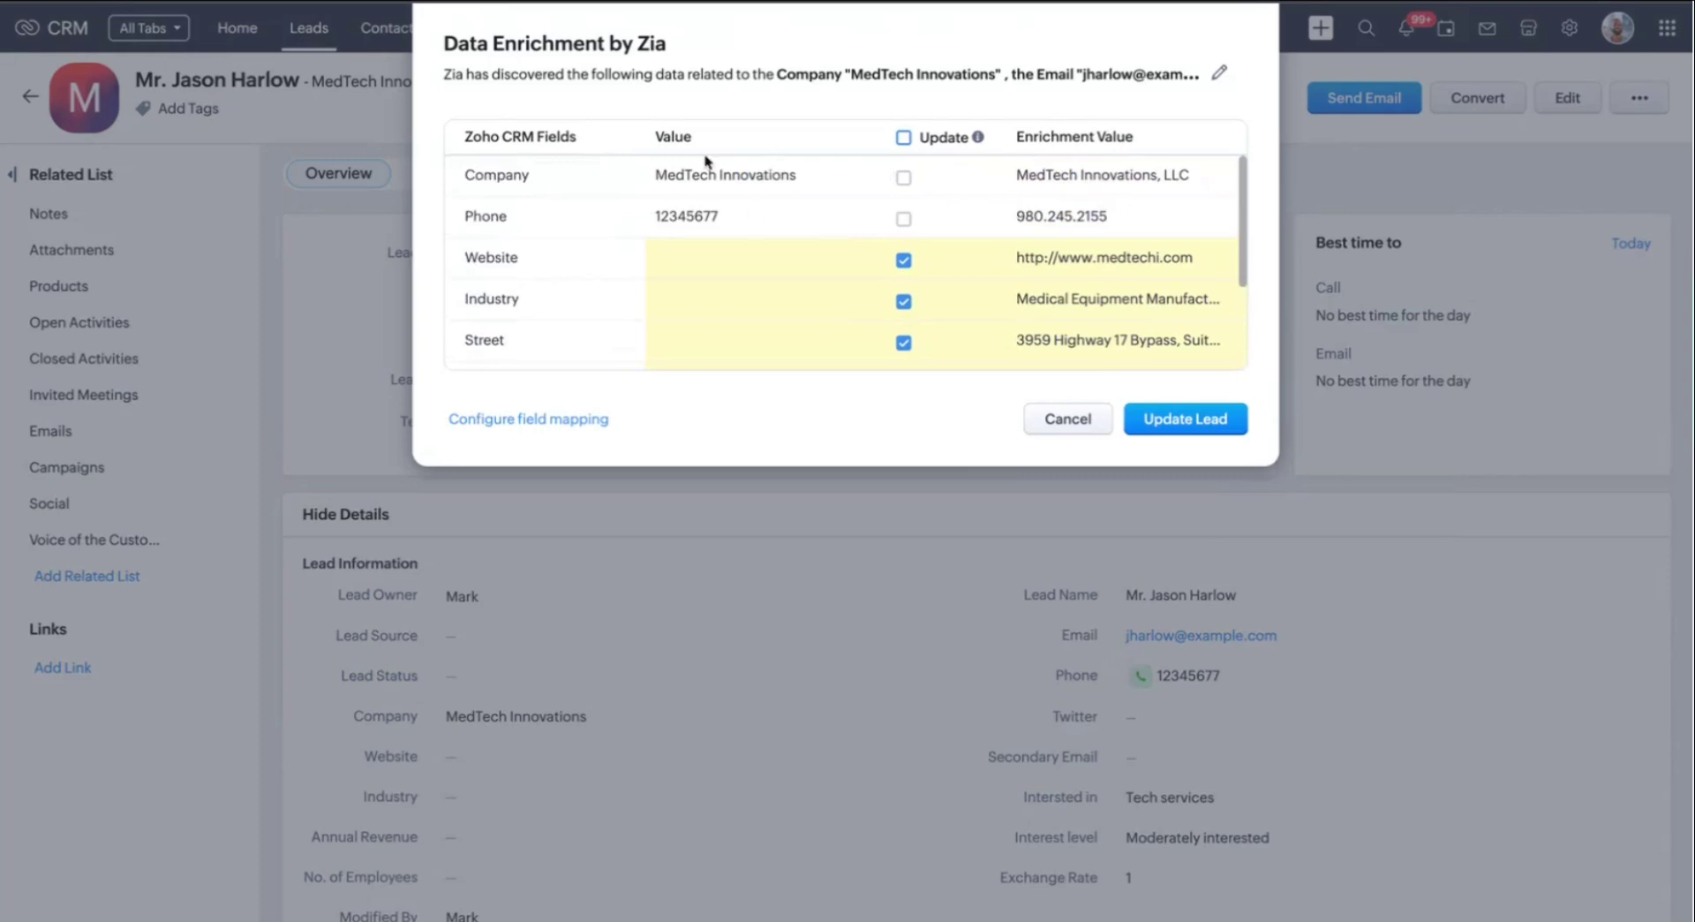
pyautogui.scroll(-1, 944, 228)
pyautogui.scroll(-2, 944, 227)
pyautogui.scroll(-1, 945, 228)
pyautogui.scroll(2, 945, 228)
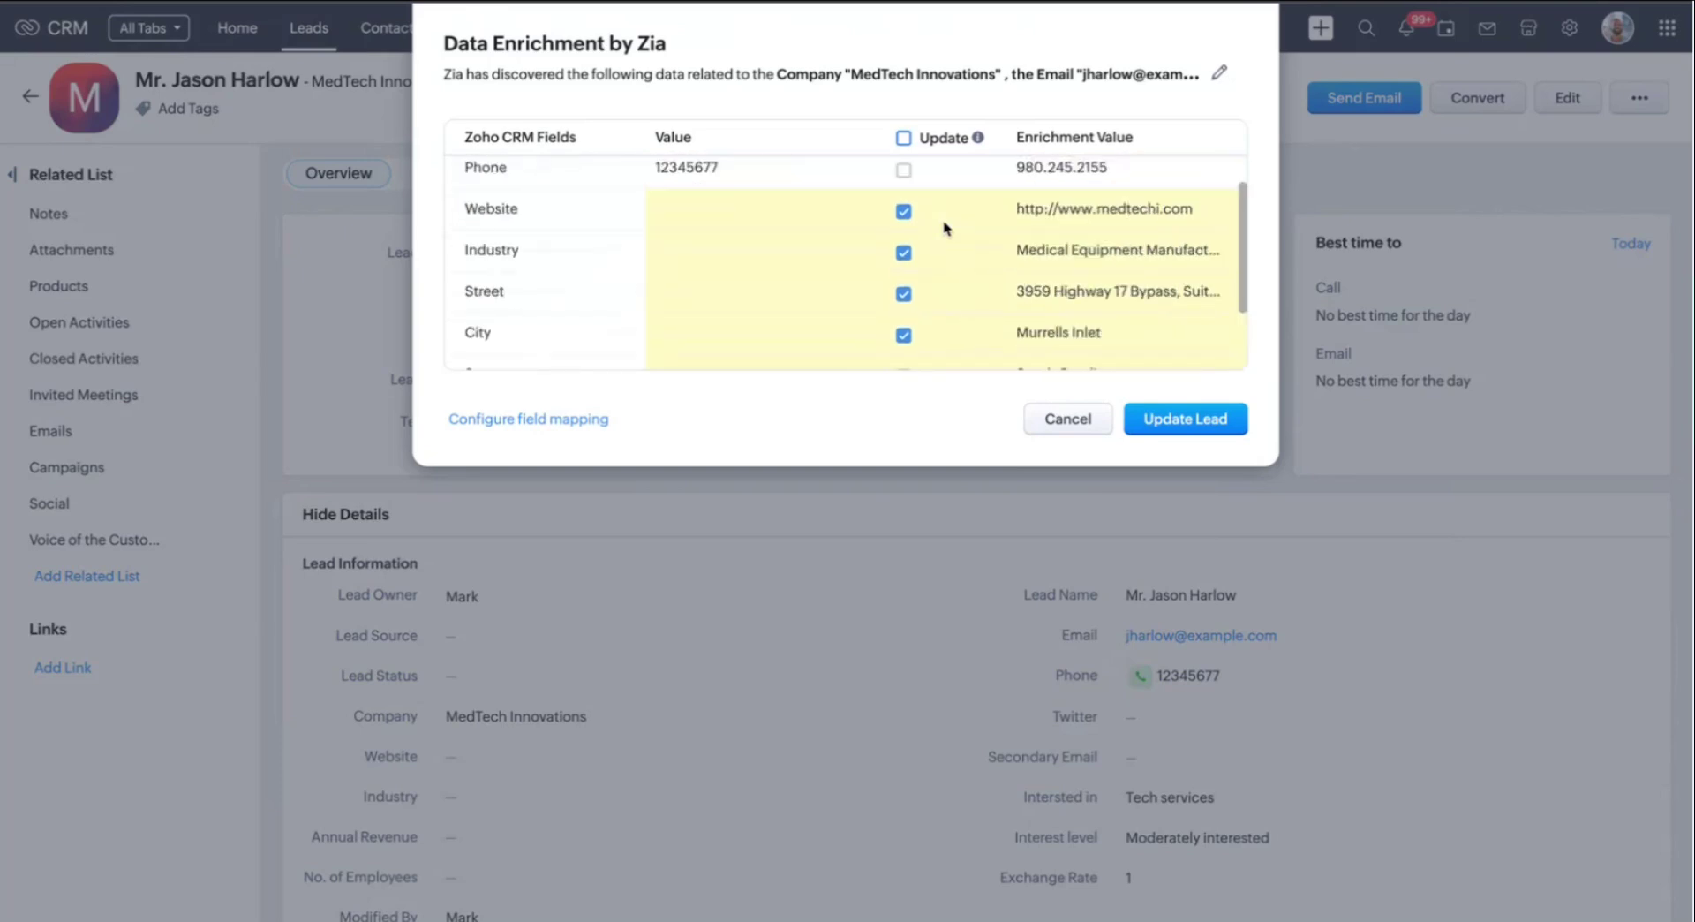
pyautogui.scroll(1, 944, 228)
pyautogui.scroll(-2, 946, 272)
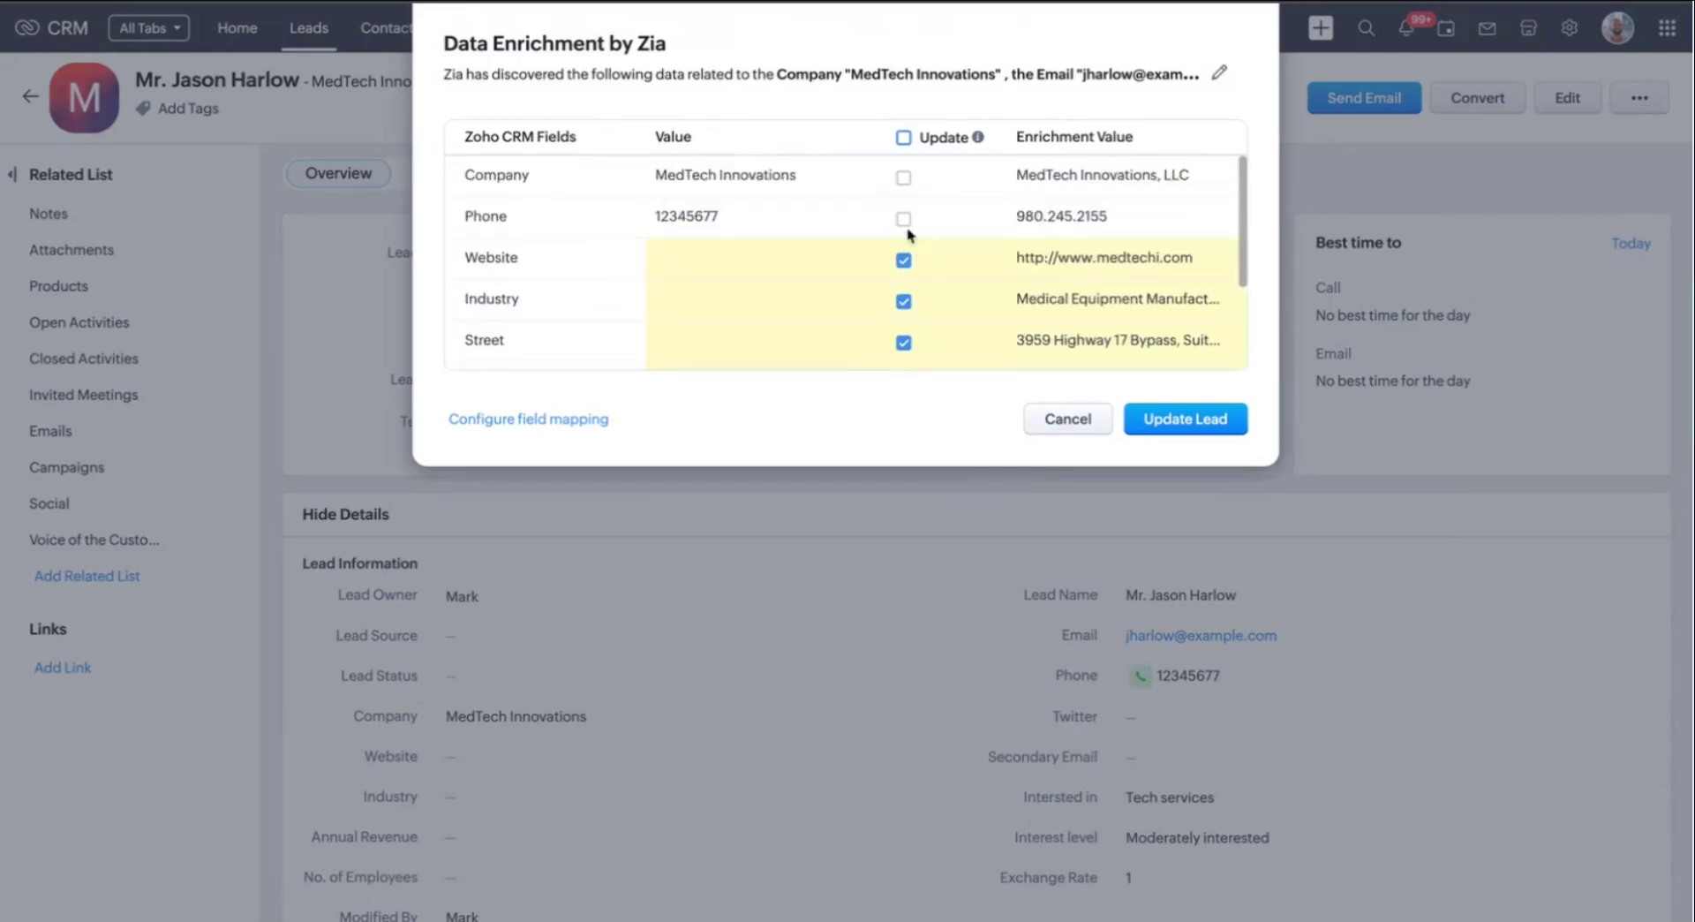
pyautogui.scroll(-1, 1017, 303)
pyautogui.scroll(1, 668, 196)
pyautogui.click(903, 219)
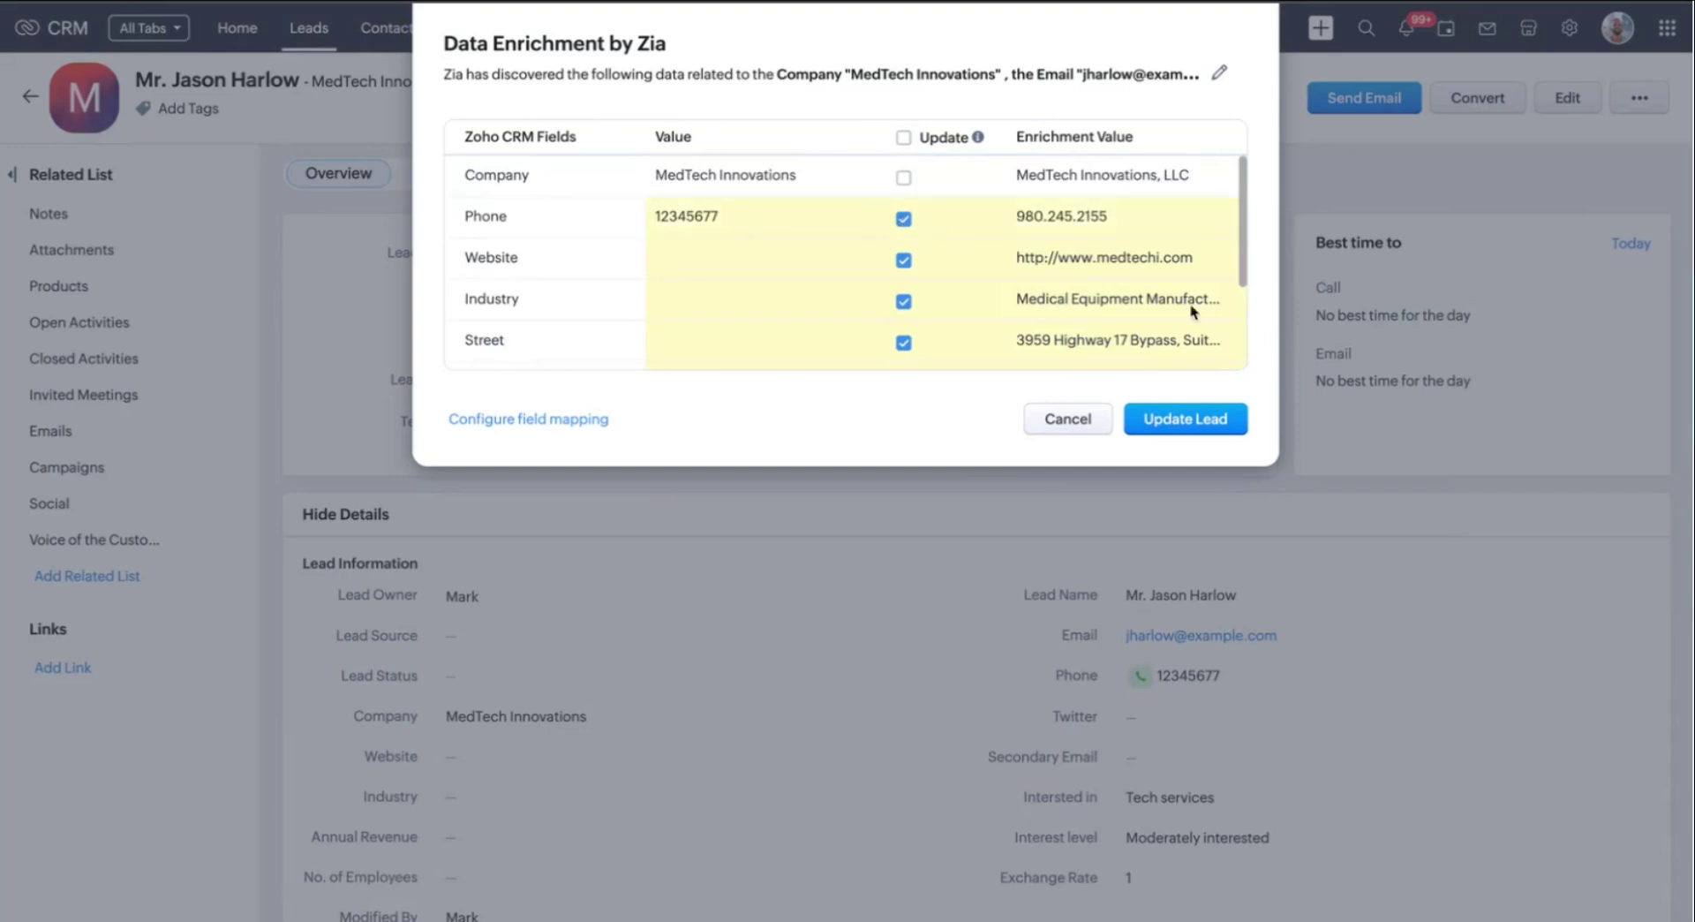
pyautogui.click(1186, 419)
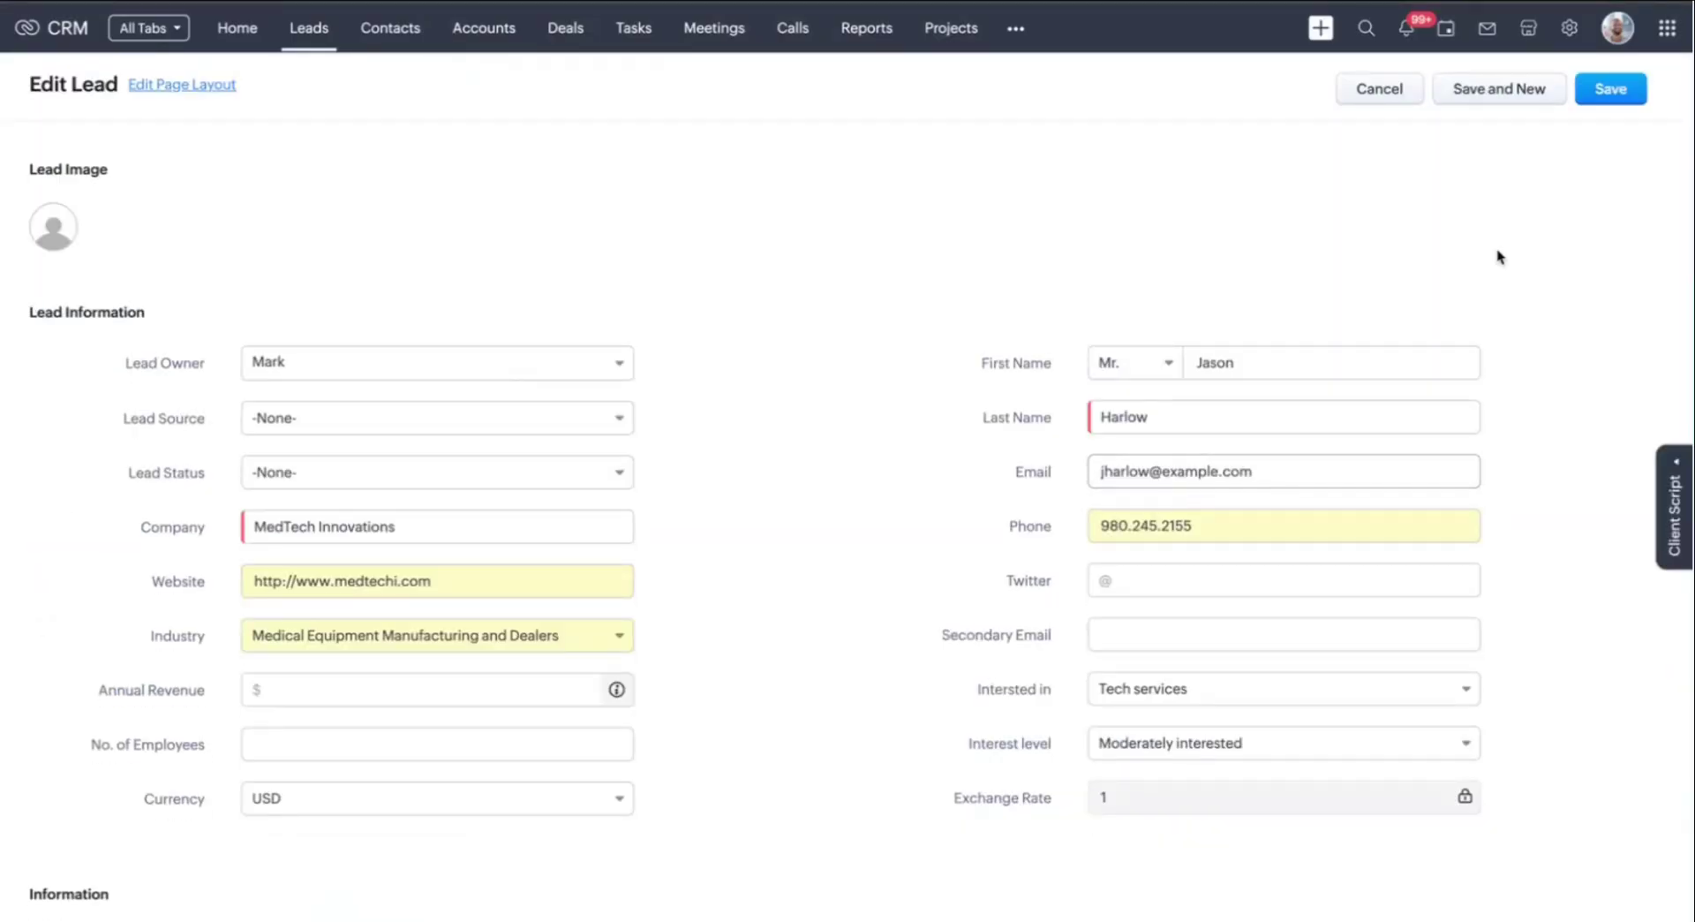
pyautogui.click(1633, 93)
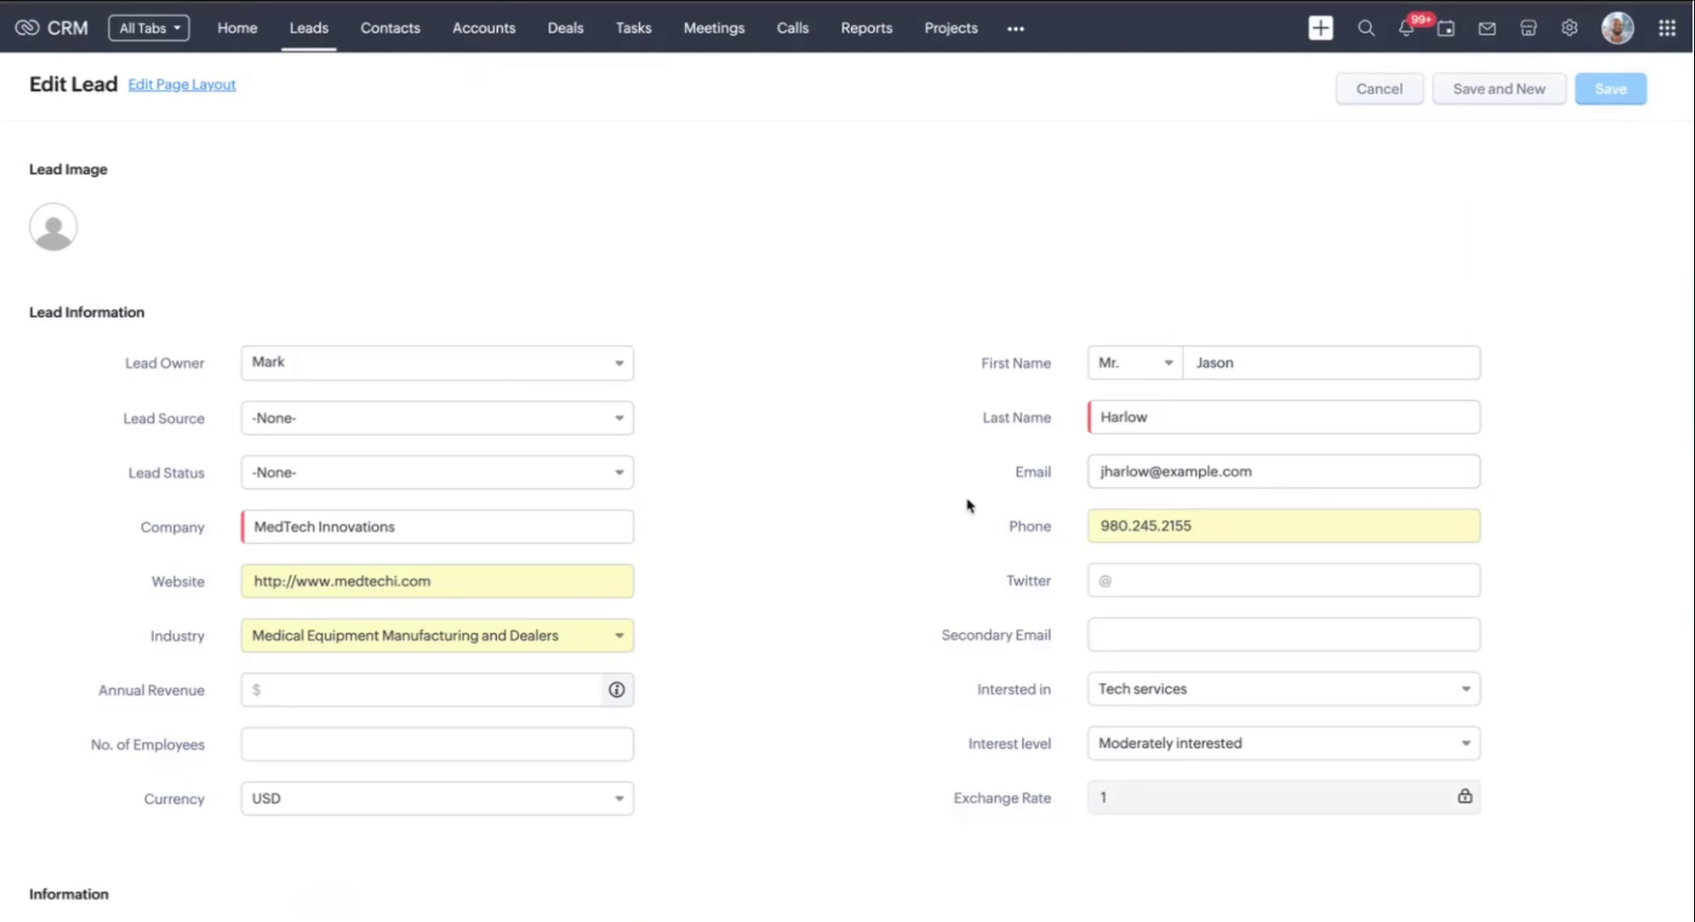
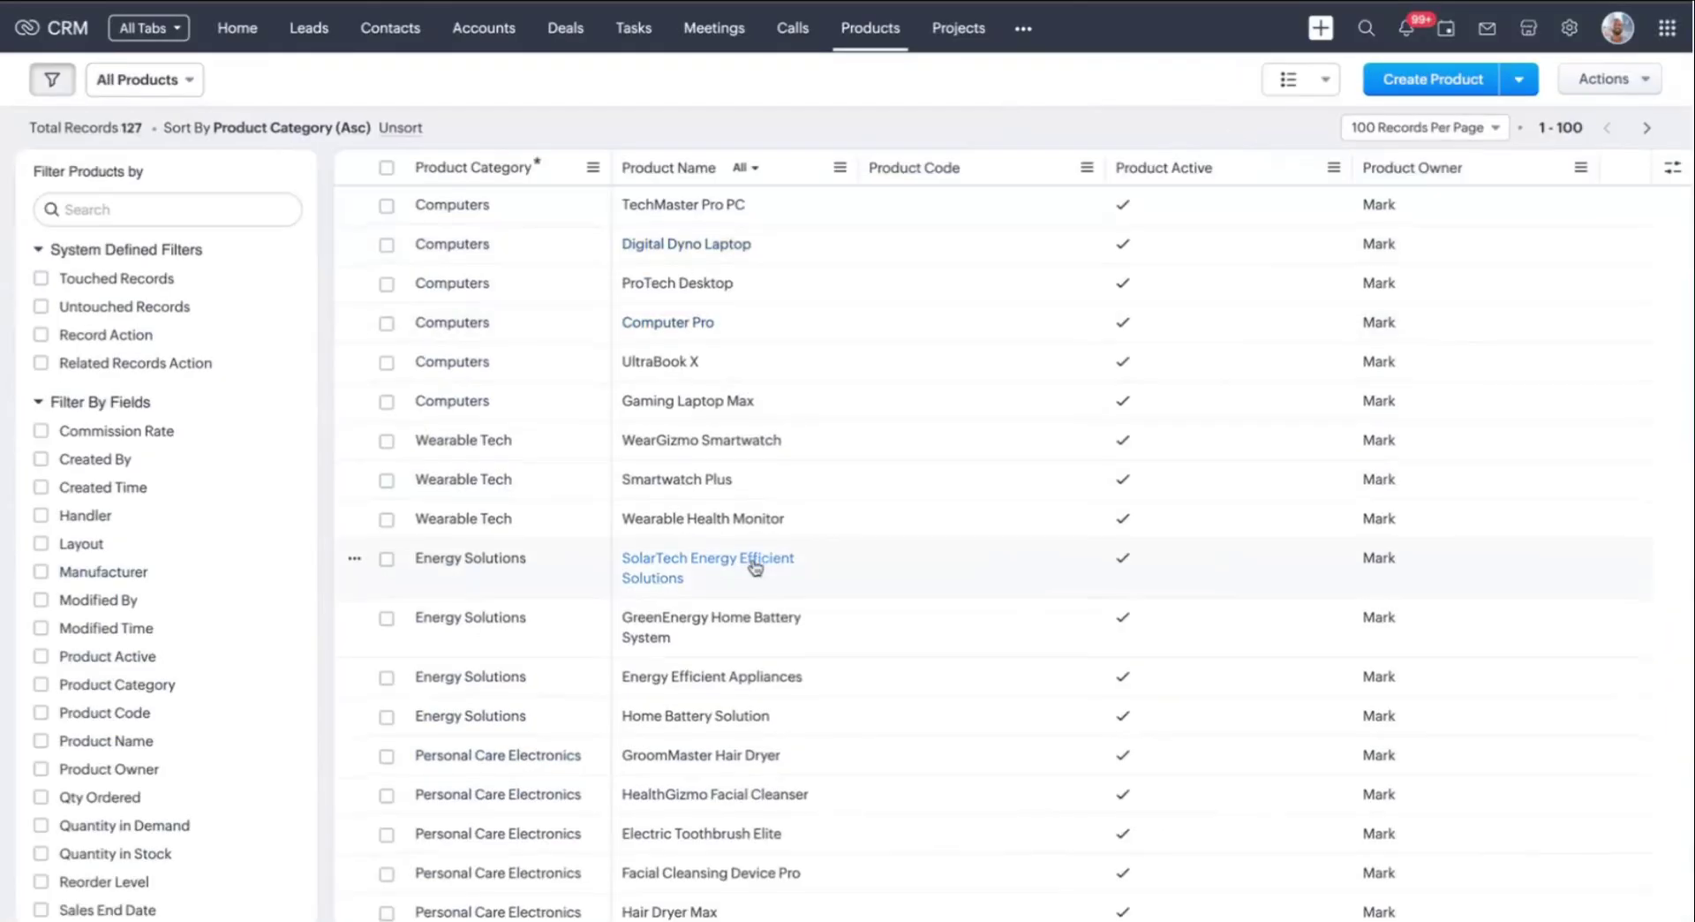
# Scroll through the Products list of 127 records sorted by Product Category
pyautogui.scroll(-5, 1629, 474)
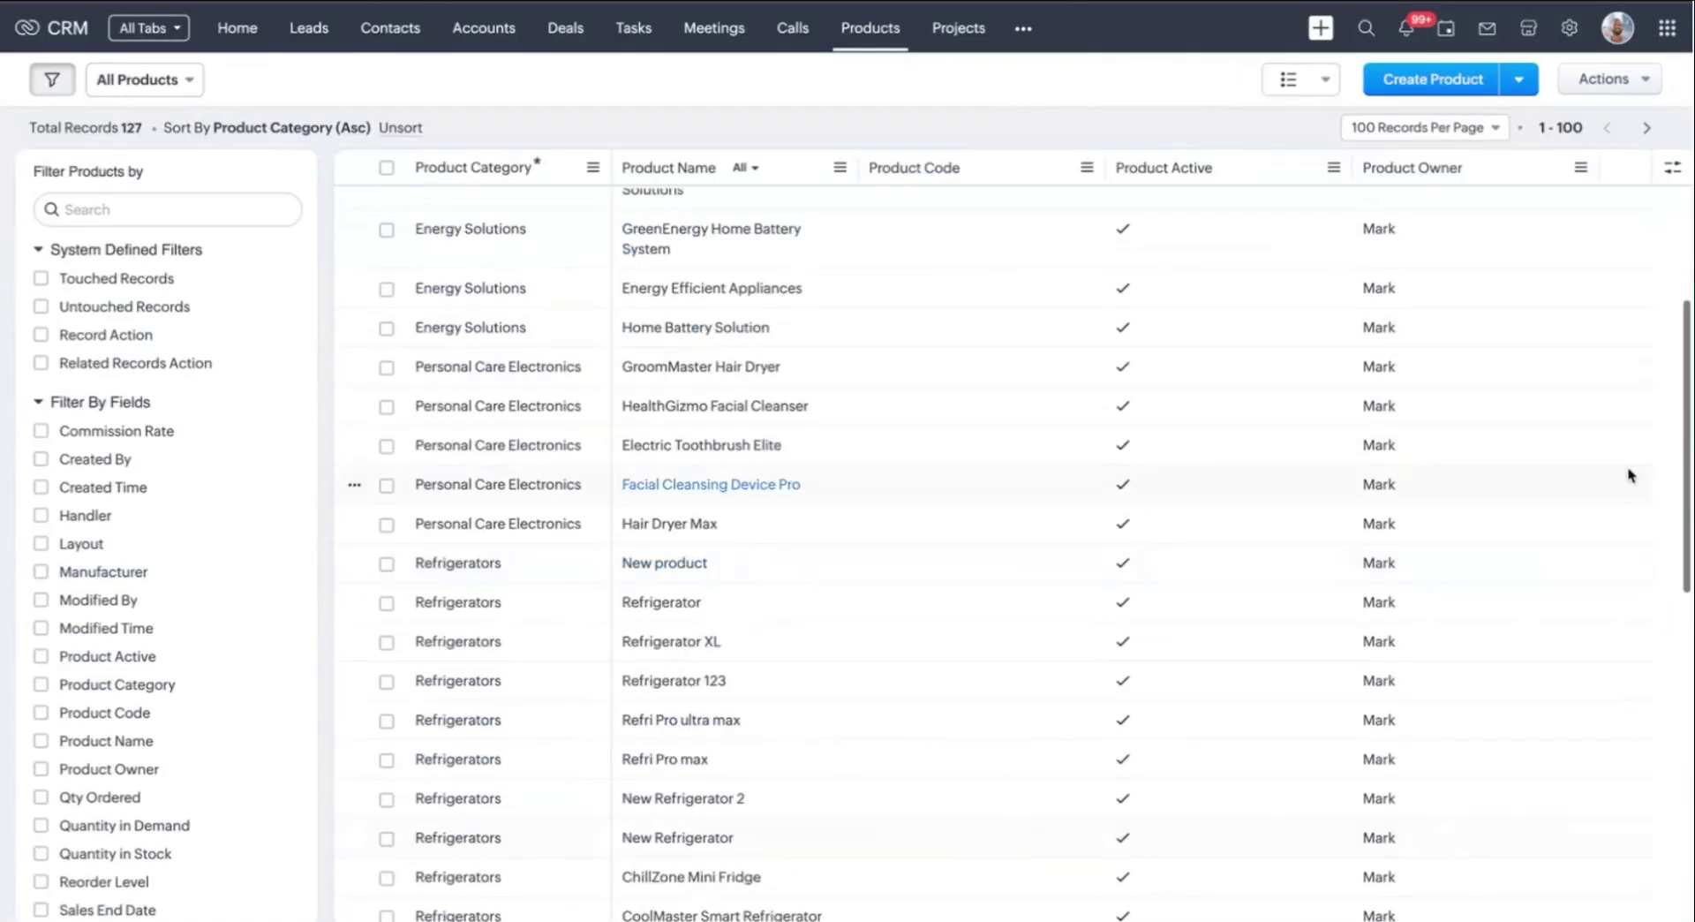
# Create a new product named Refrigerator XXL in the Refrigerators category
pyautogui.scroll(5, 1627, 450)
pyautogui.click(1520, 78)
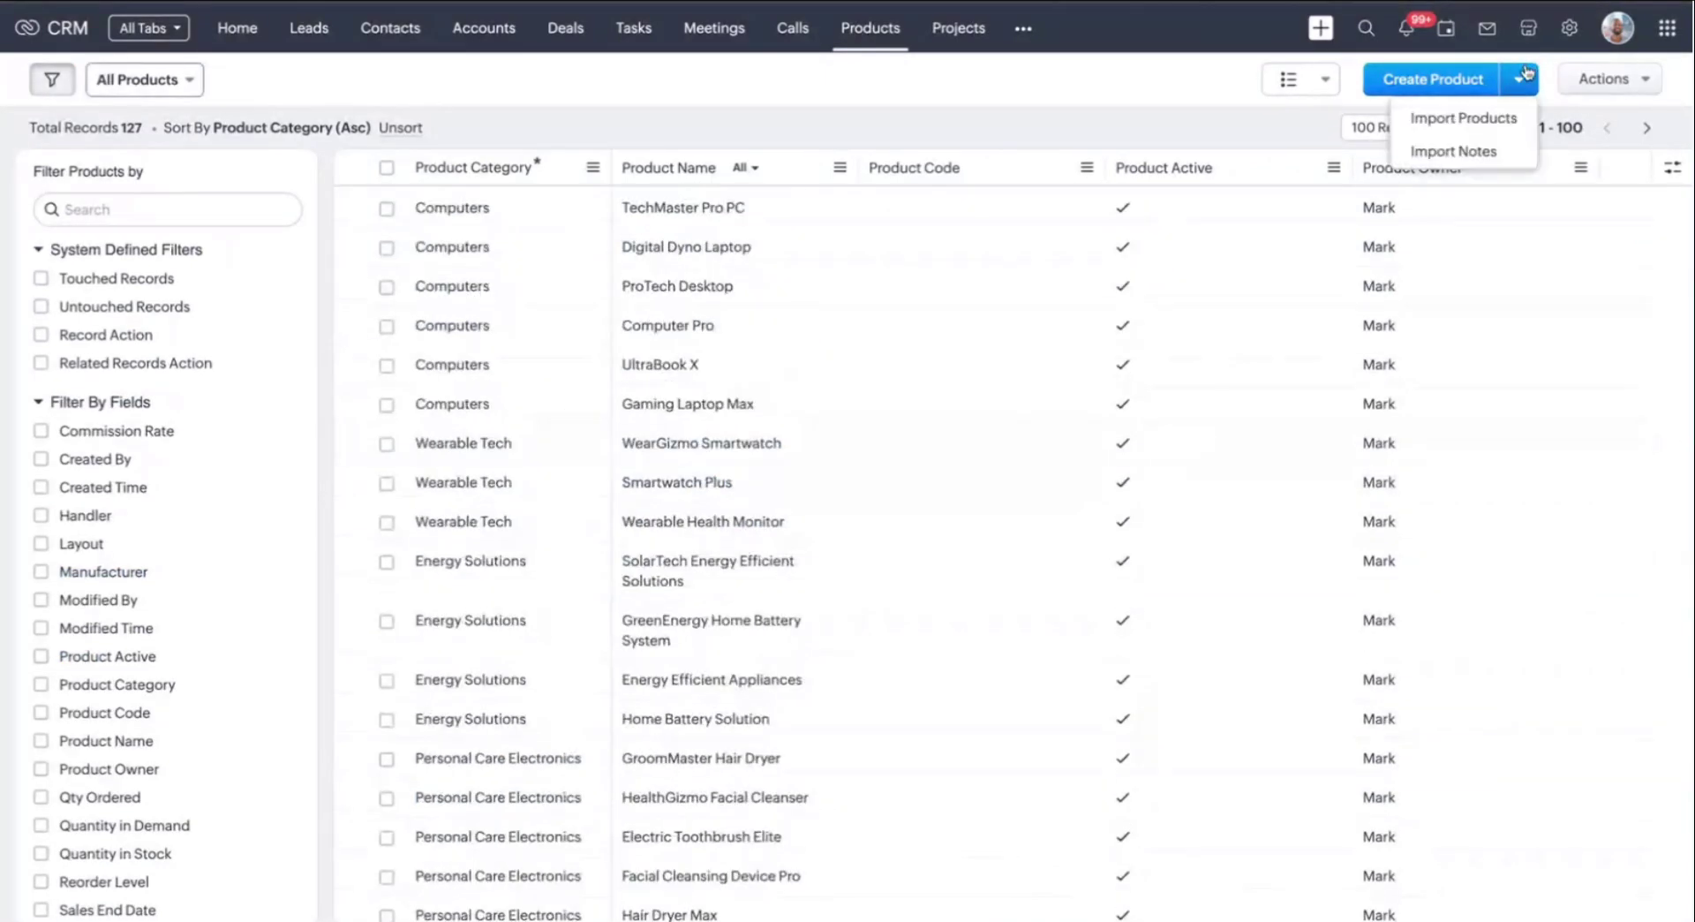
pyautogui.click(1430, 77)
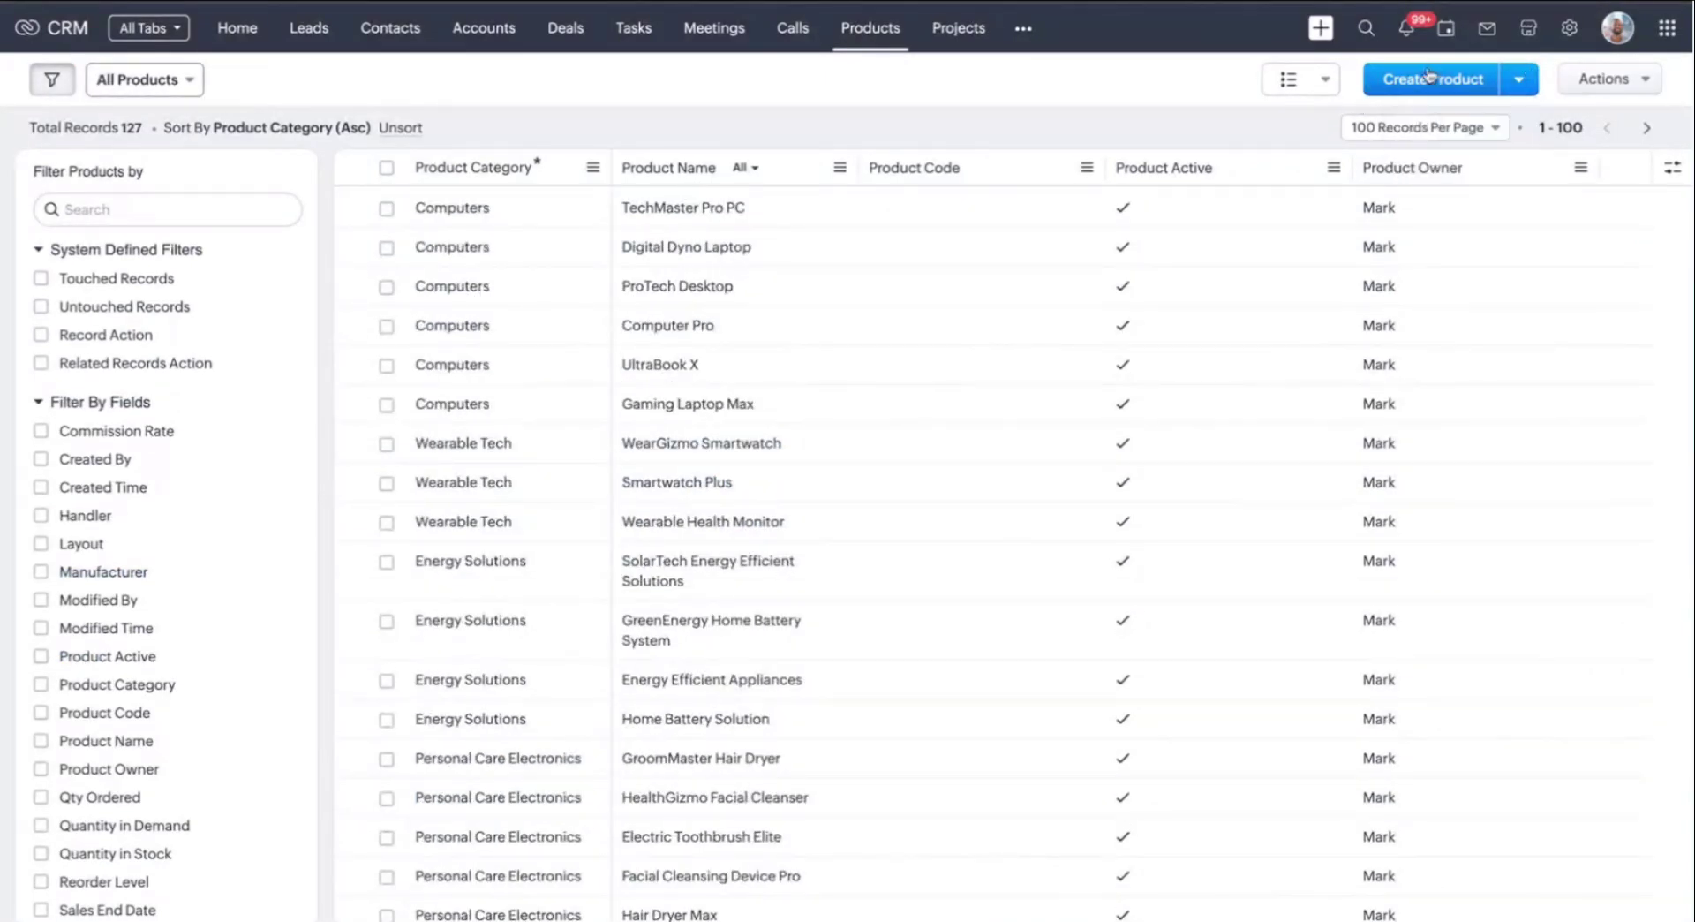
pyautogui.click(1332, 362)
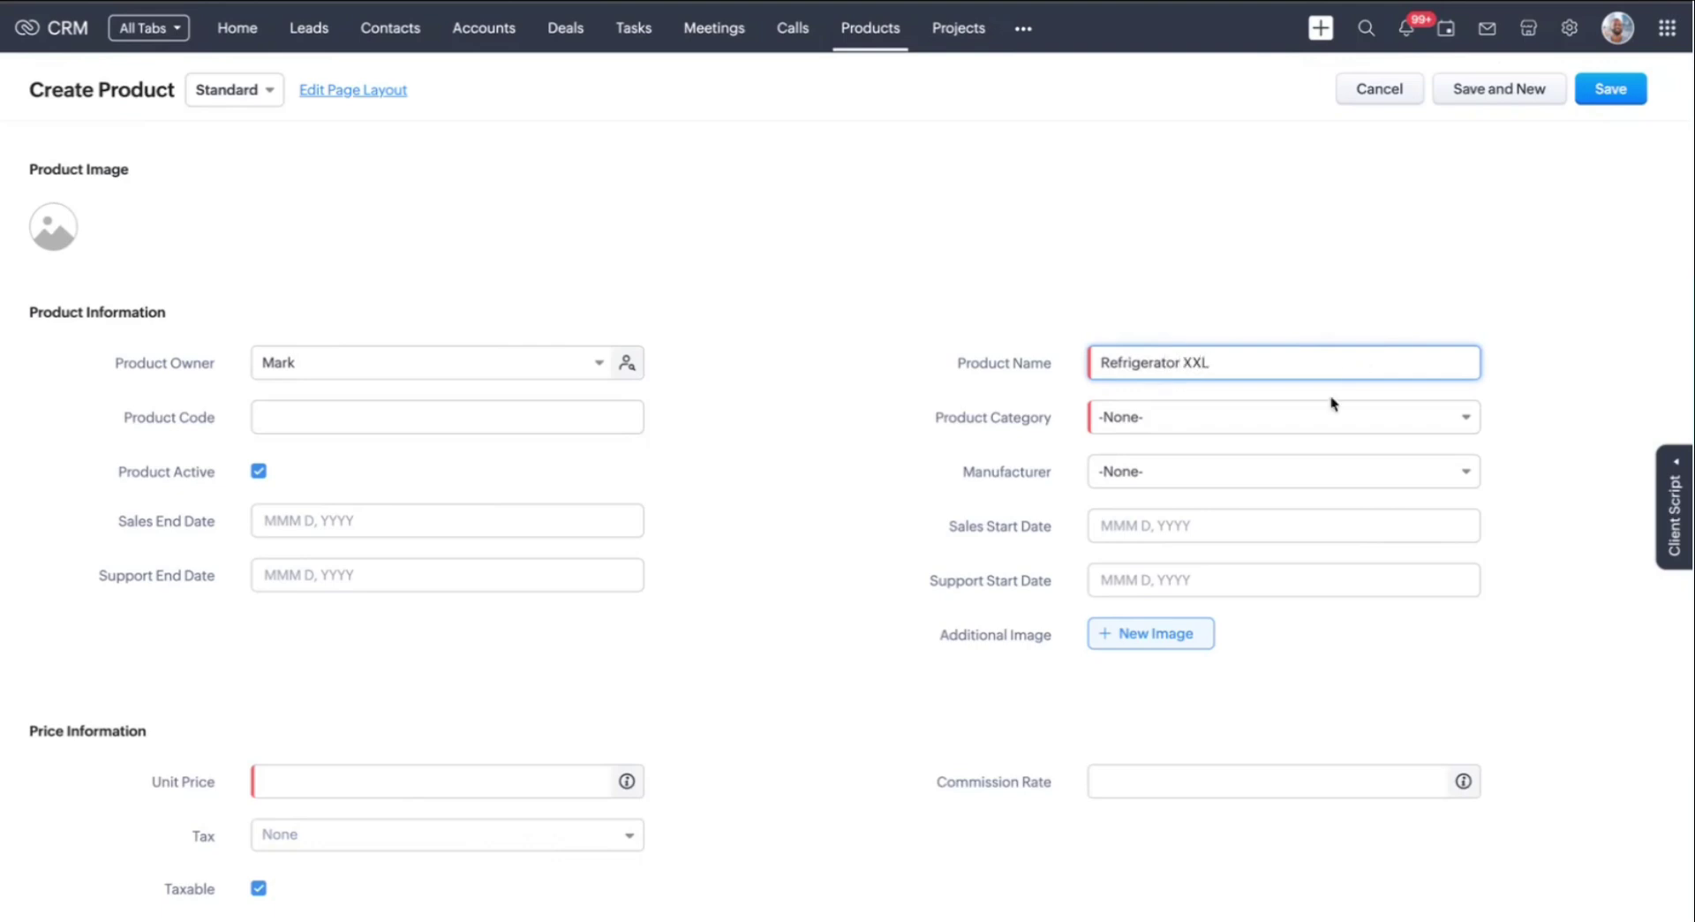
pyautogui.click(1324, 420)
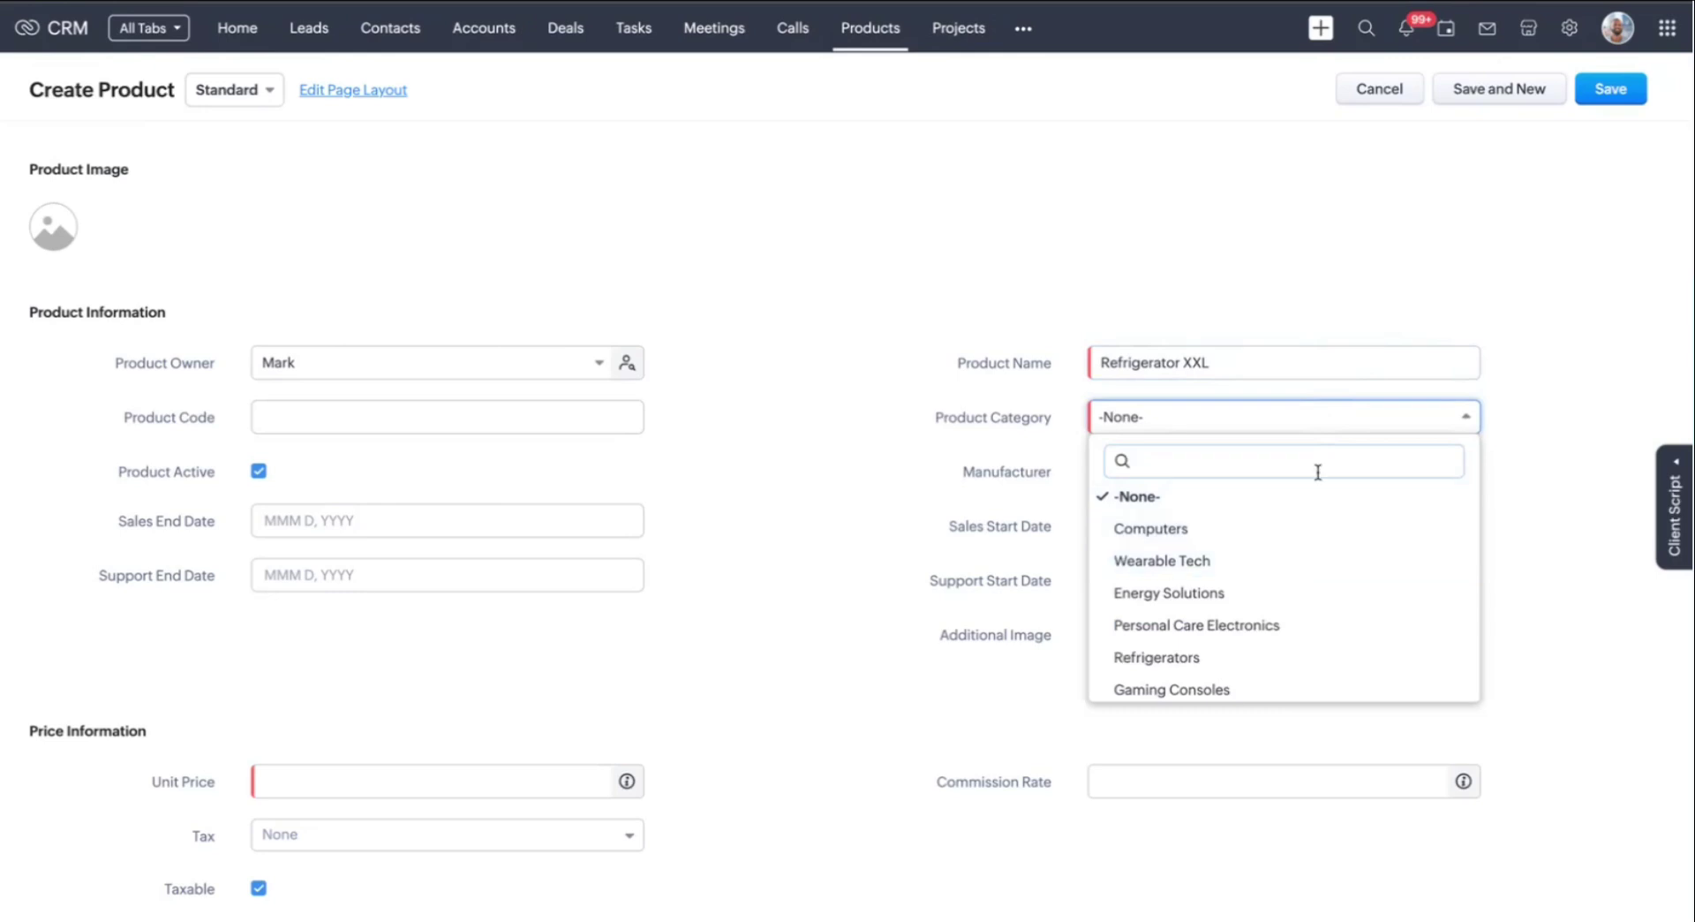
pyautogui.write('ref')
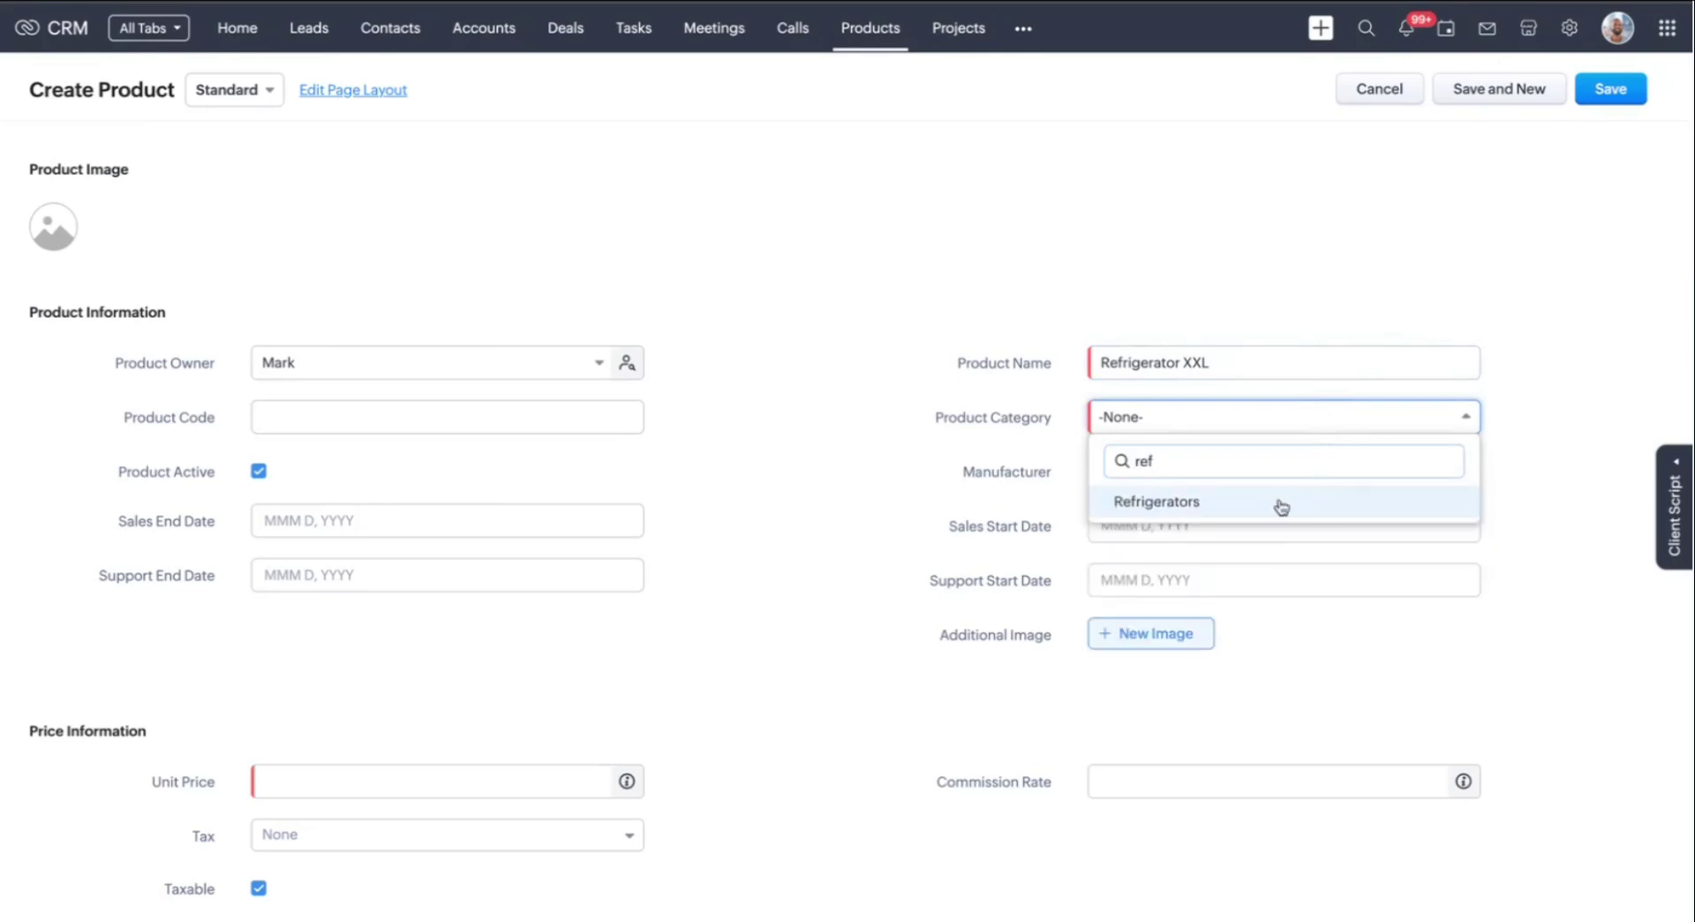
pyautogui.click(1281, 504)
# Enter unit price 40000 and quantity ordered 3
pyautogui.scroll(-3, 758, 424)
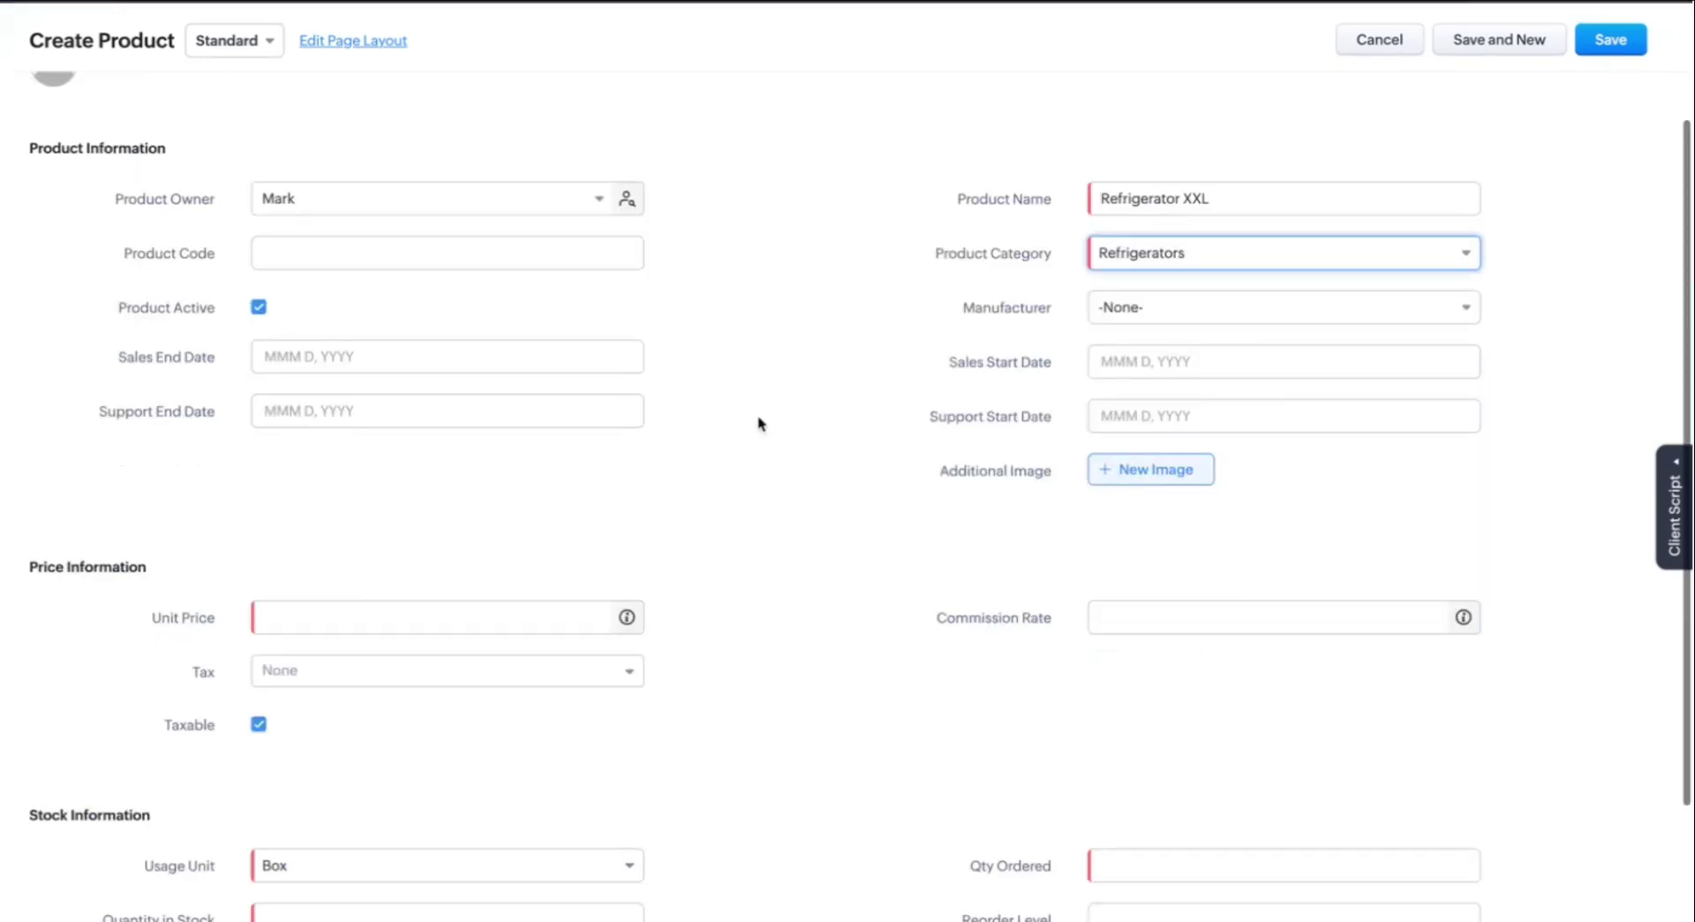
pyautogui.click(506, 531)
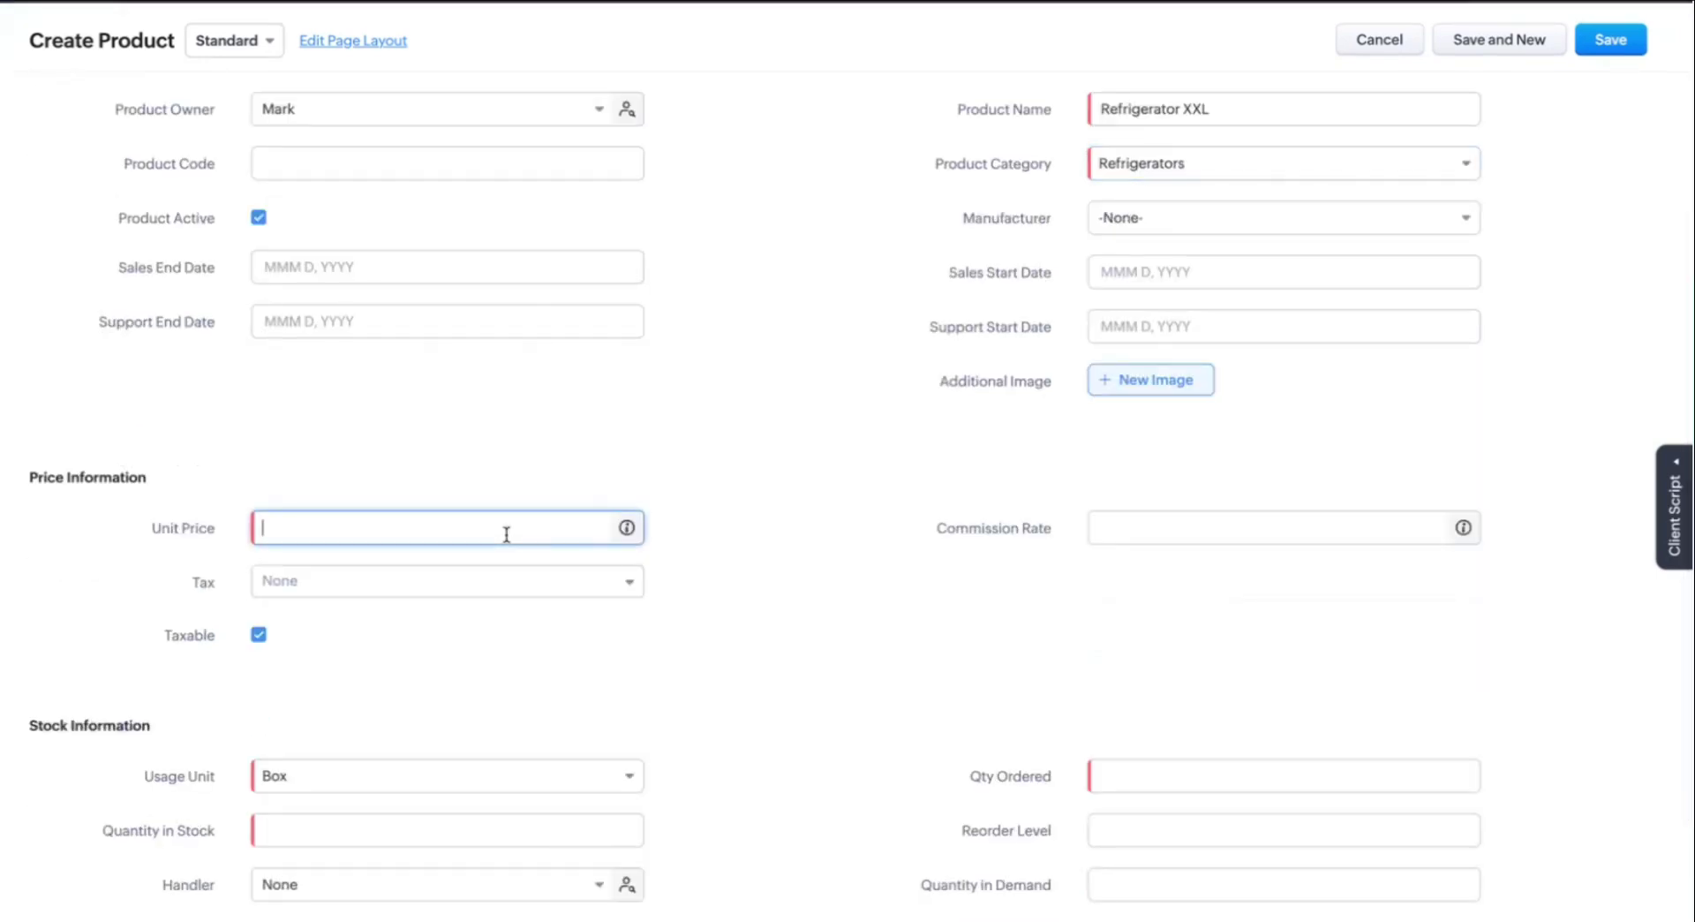
pyautogui.write('0000')
pyautogui.click(976, 547)
pyautogui.scroll(-2, 1051, 556)
pyautogui.click(1185, 628)
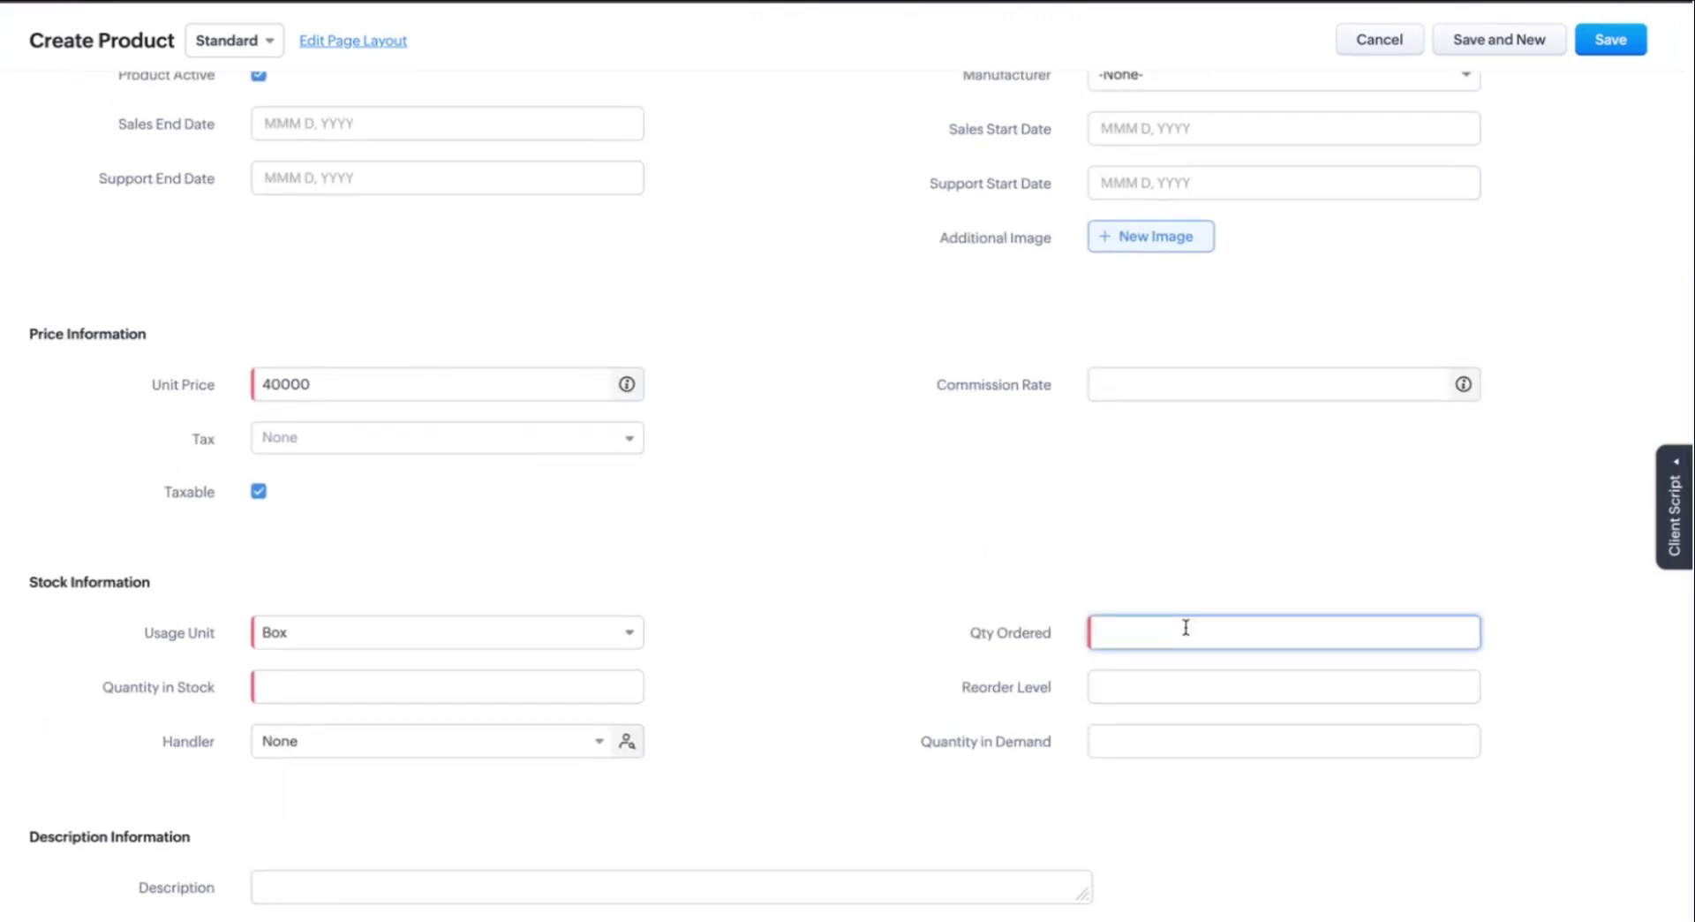
pyautogui.click(585, 681)
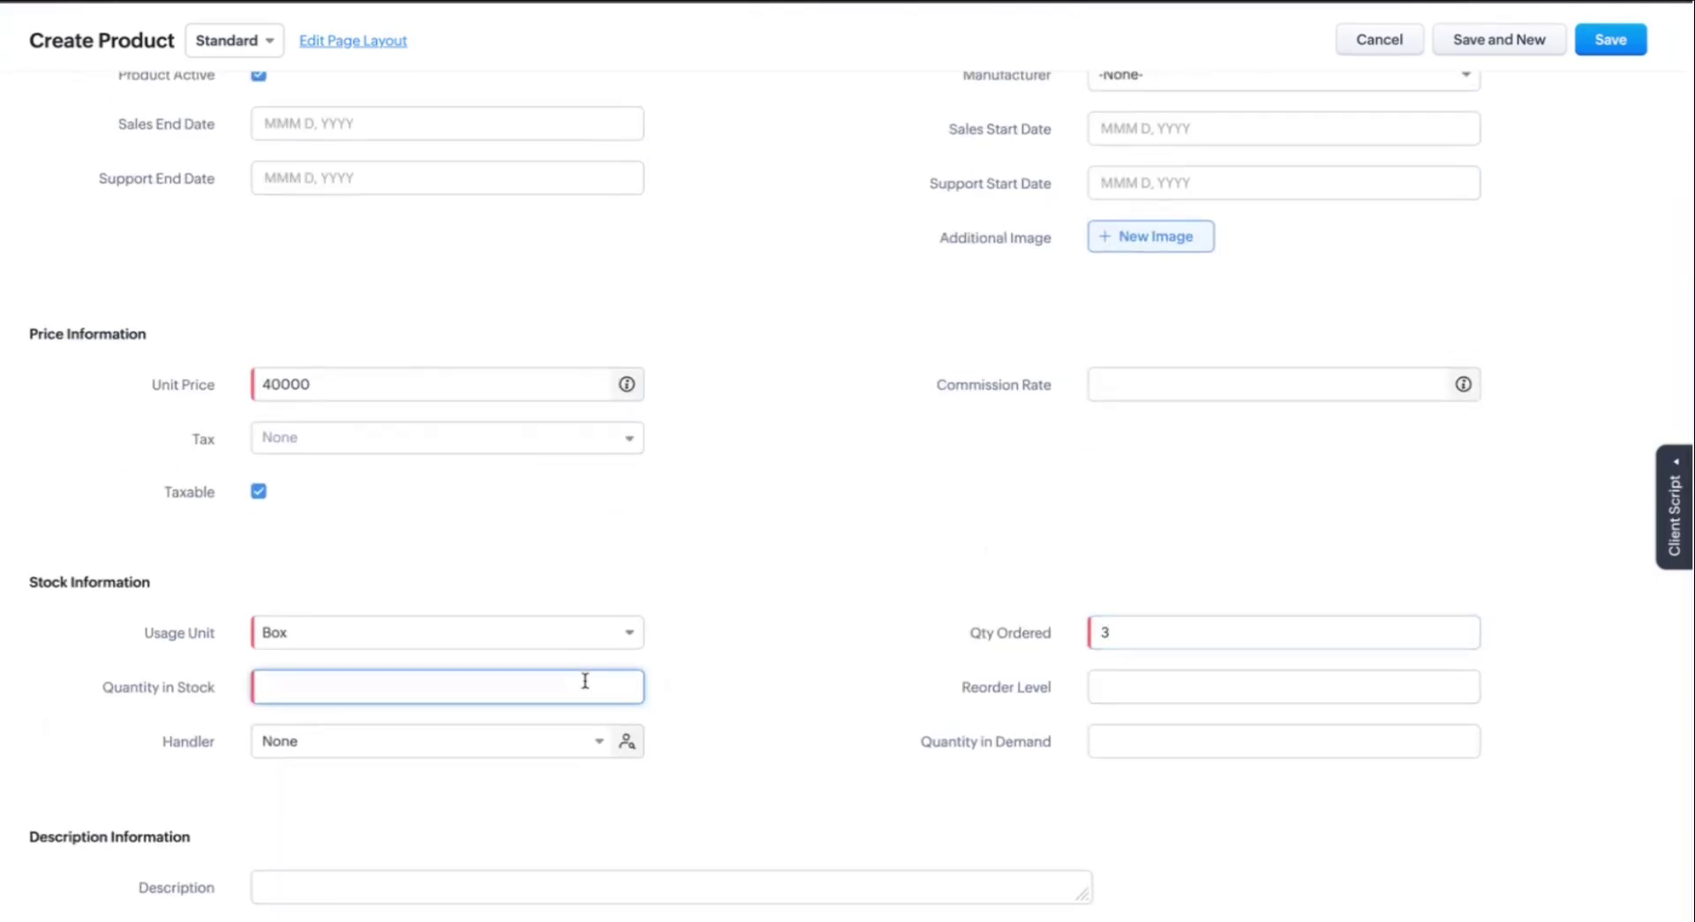
pyautogui.scroll(5, 825, 549)
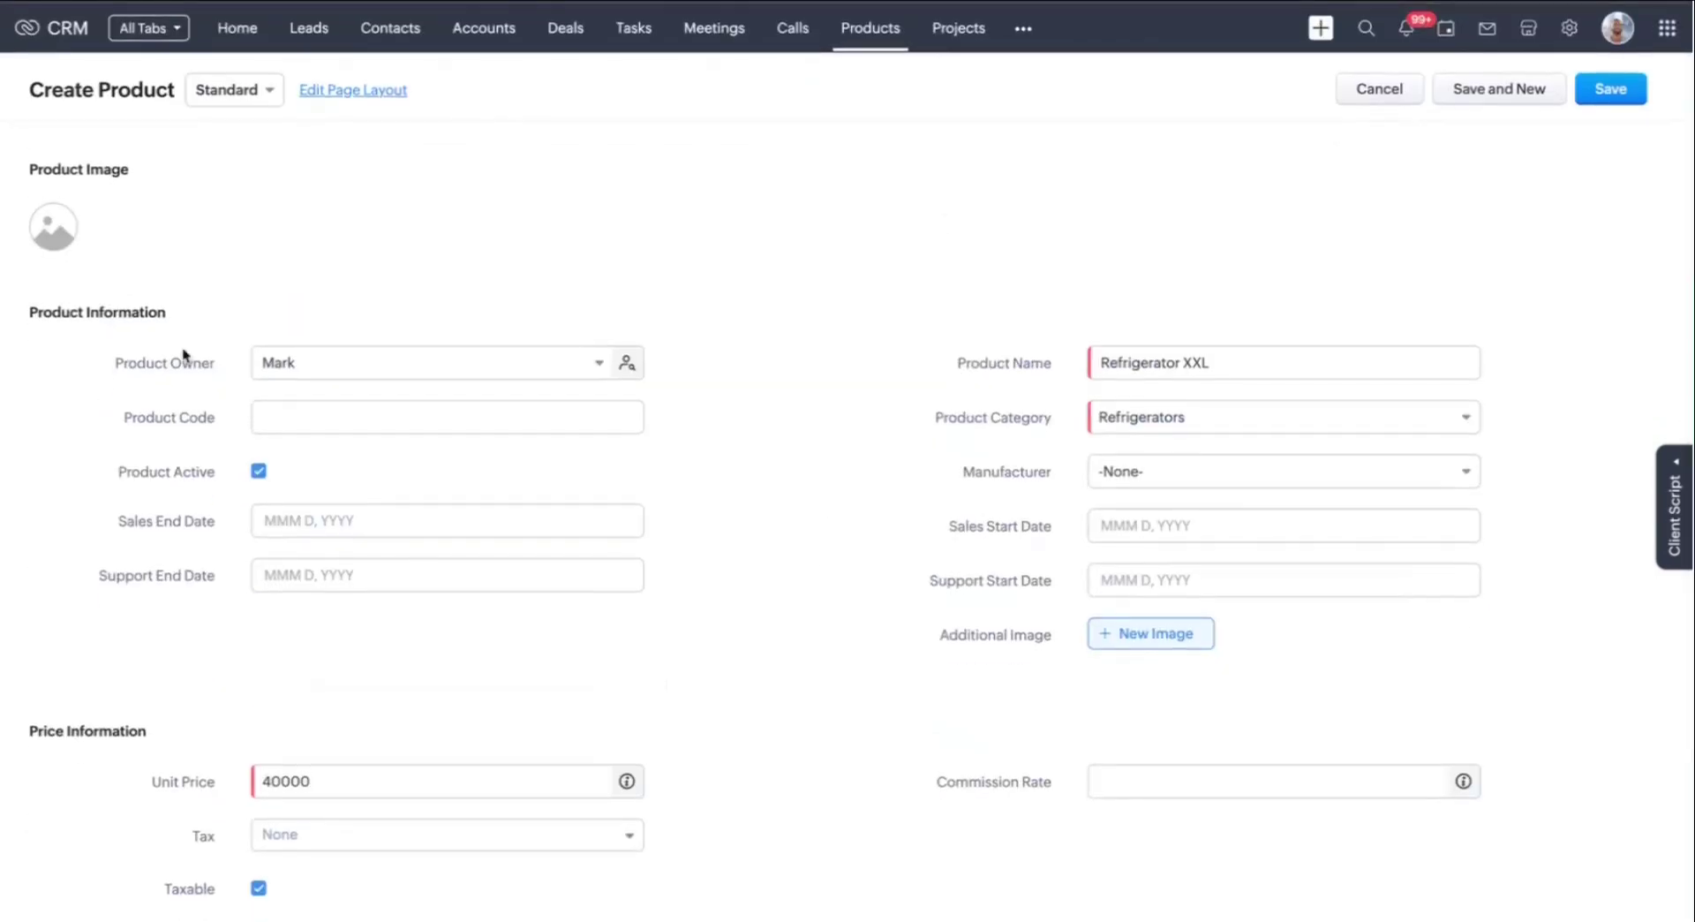
# Set WM15.jpeg from Downloads as the product image, cropped to full height
pyautogui.click(56, 228)
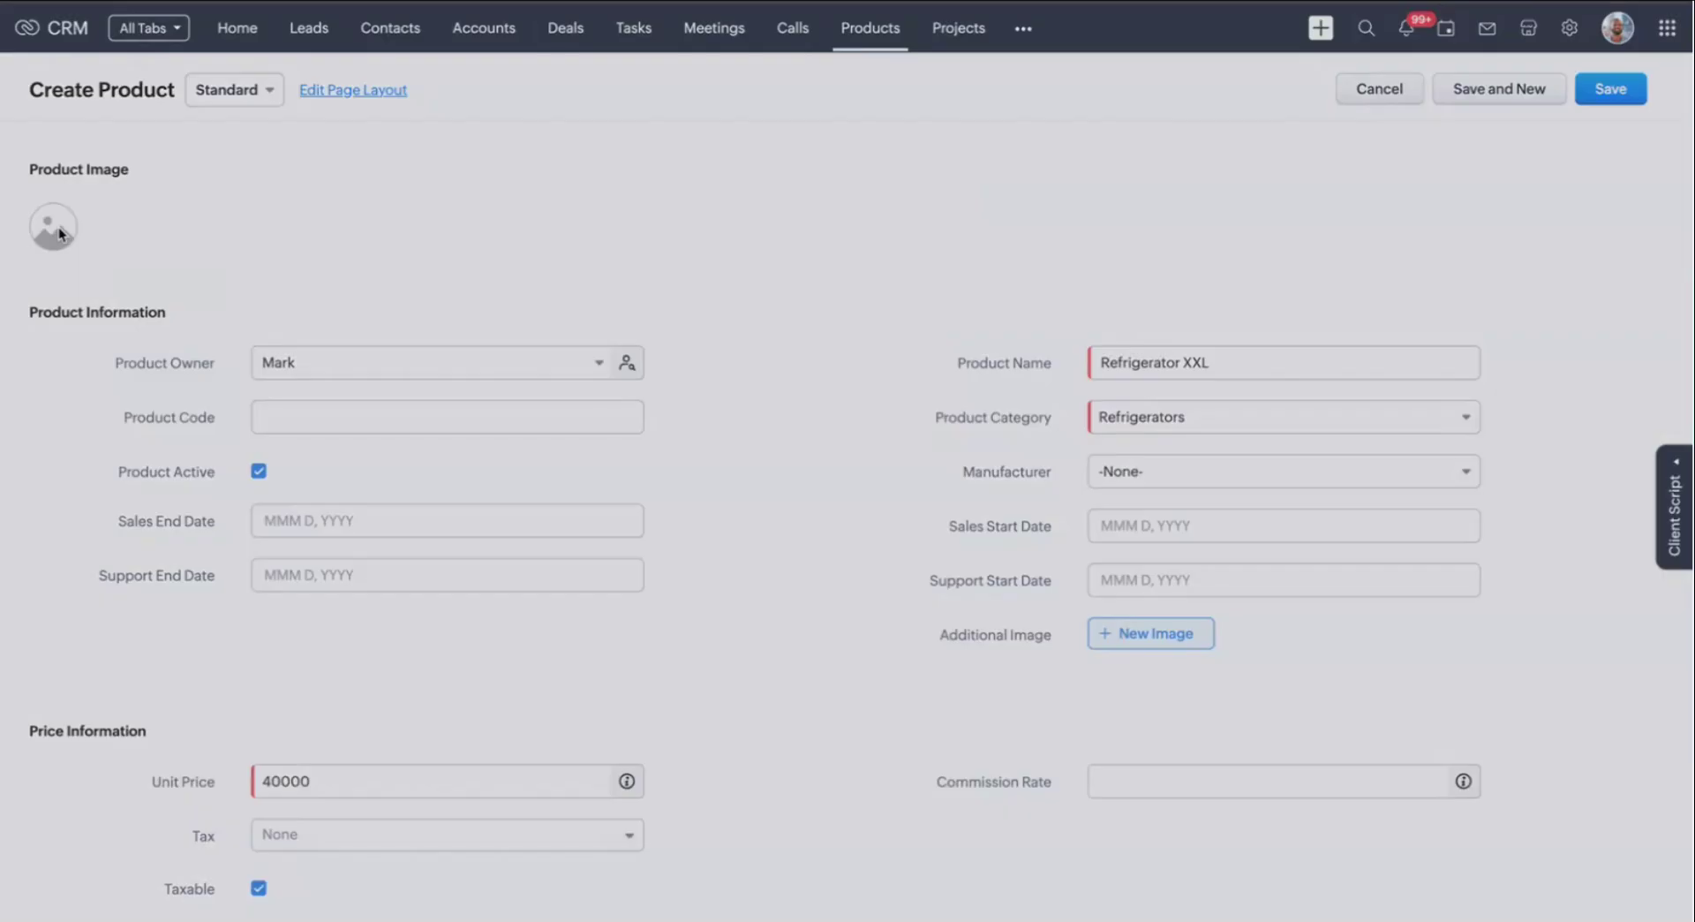
pyautogui.click(830, 191)
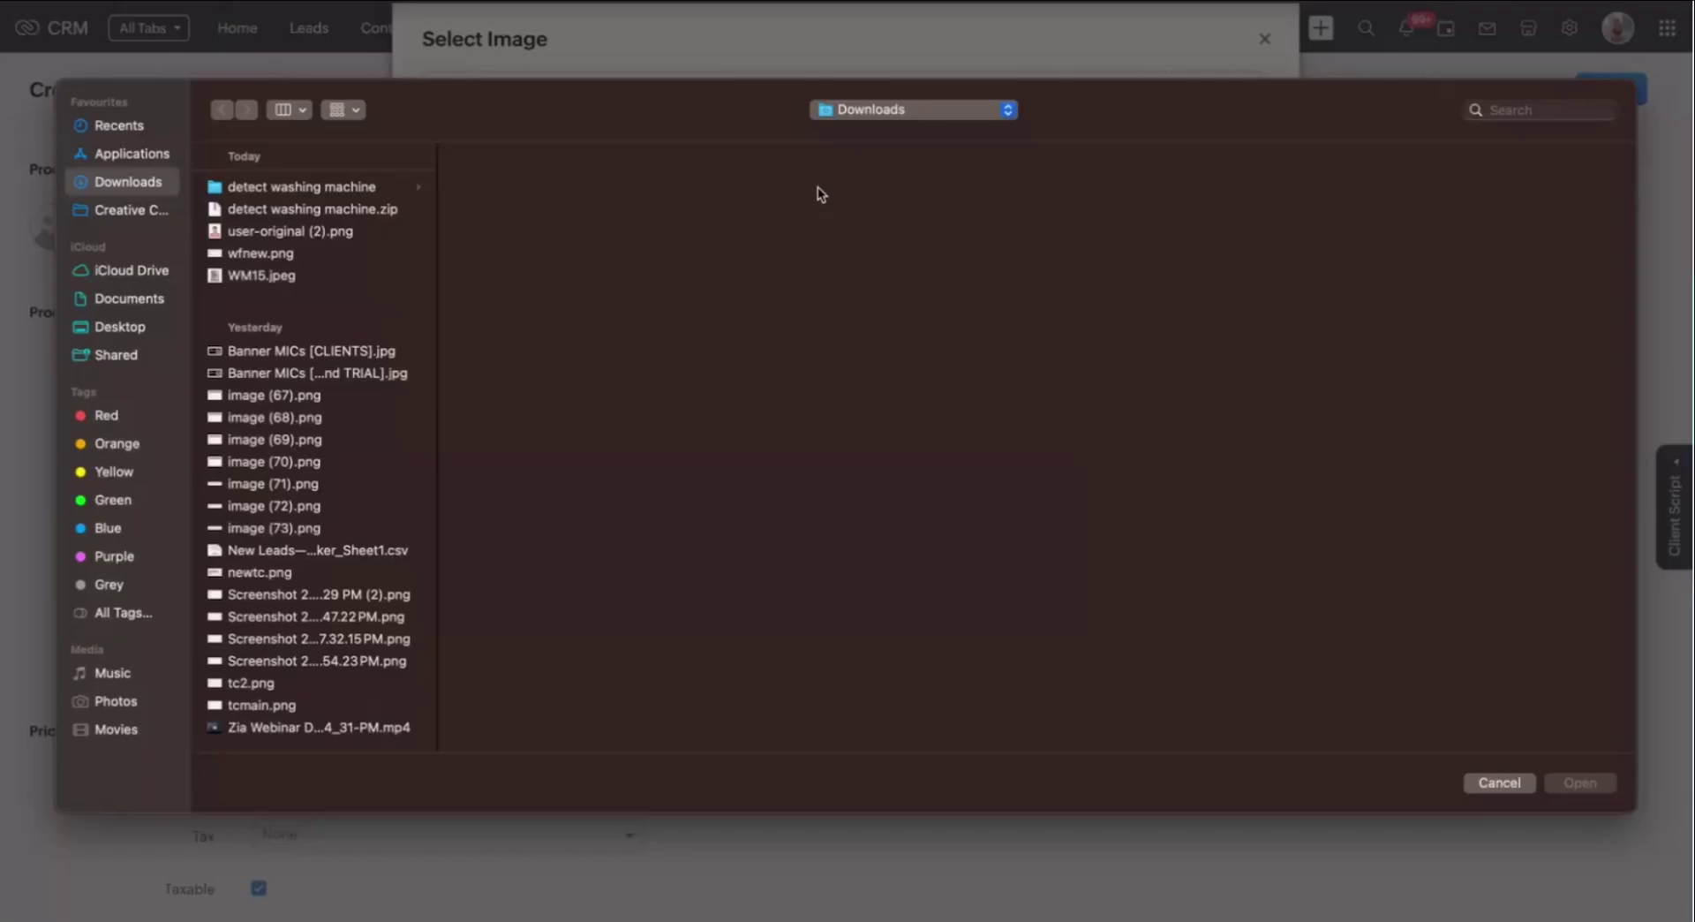
pyautogui.doubleClick(258, 275)
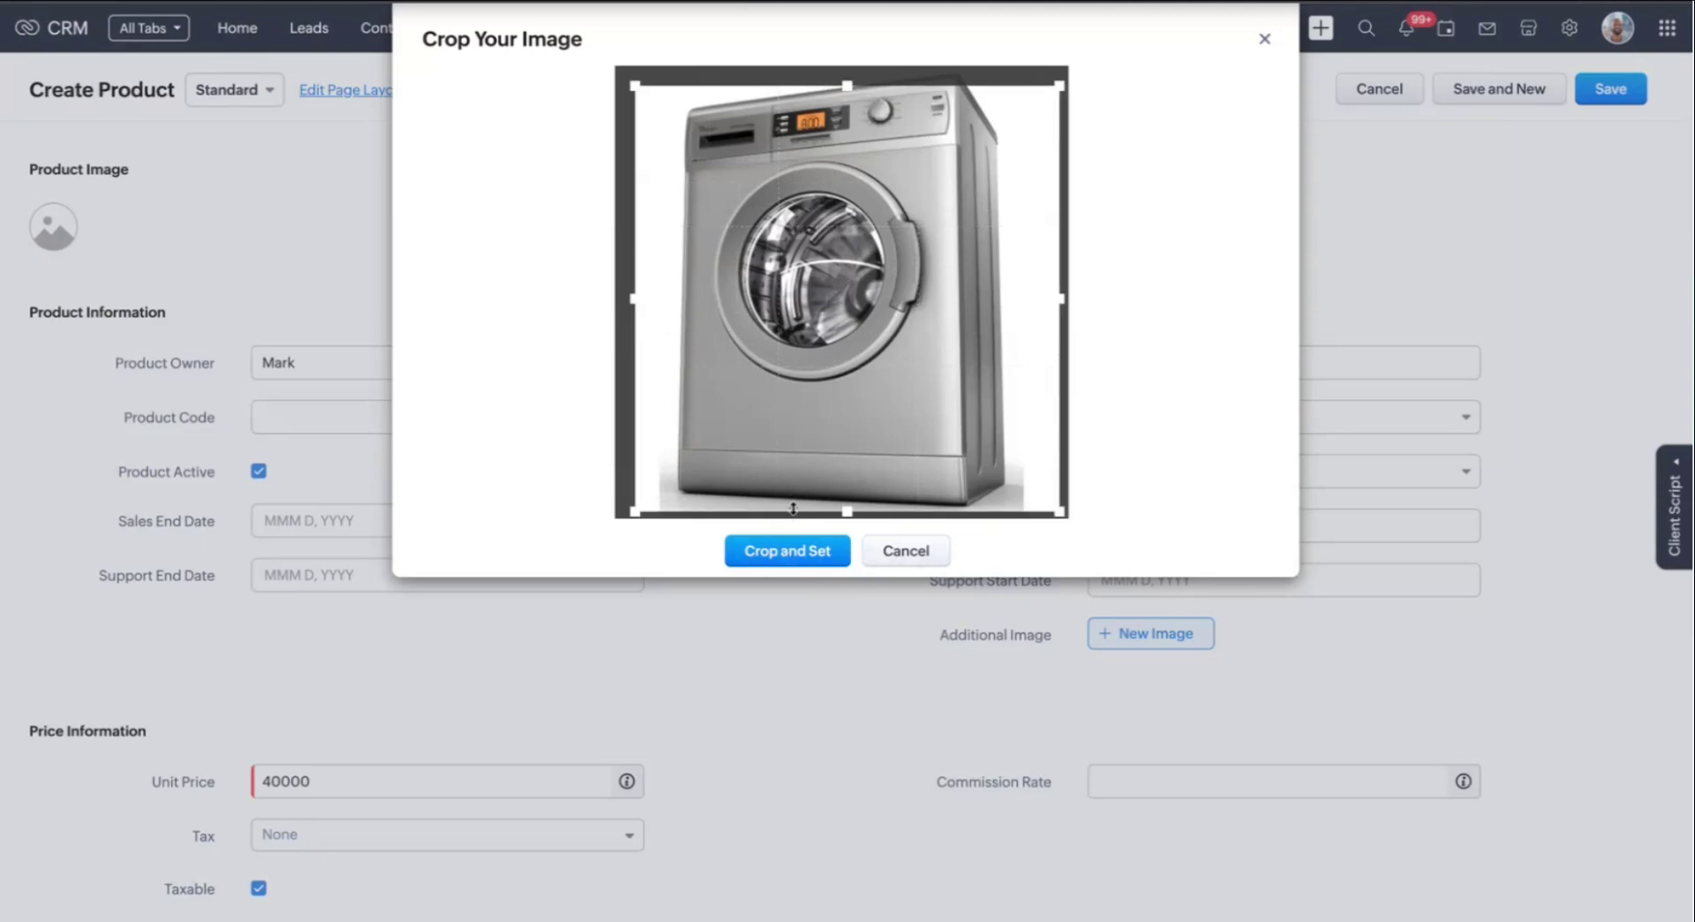
pyautogui.moveTo(846, 78); pyautogui.dragTo(847, 67)
pyautogui.moveTo(849, 505); pyautogui.dragTo(848, 521)
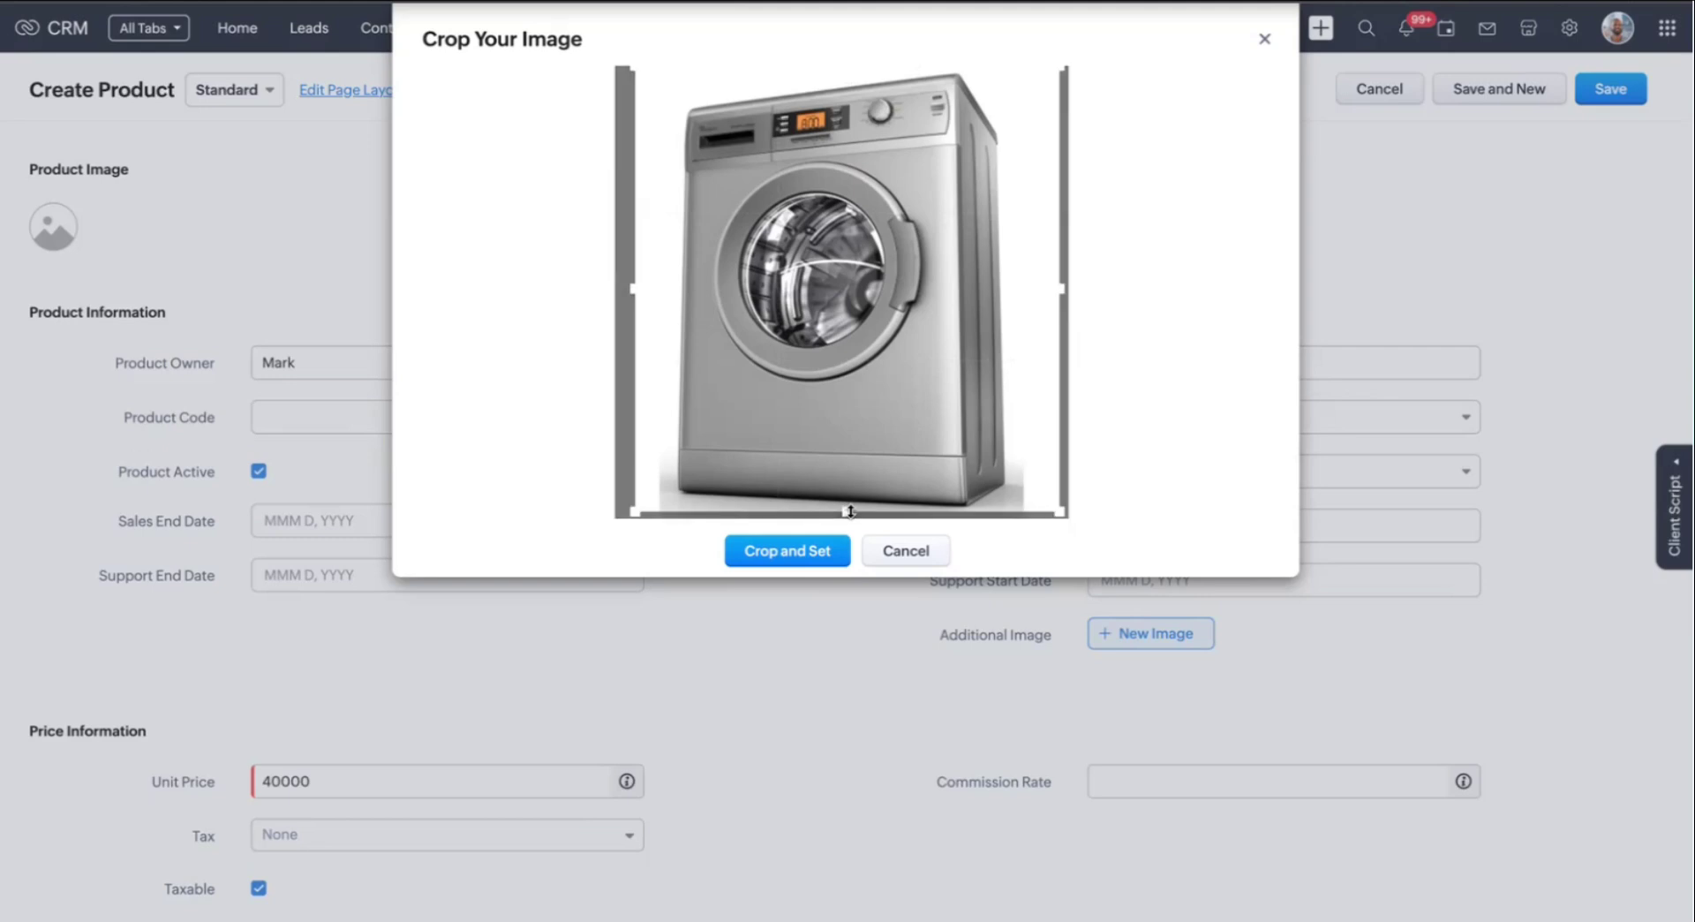
pyautogui.click(787, 551)
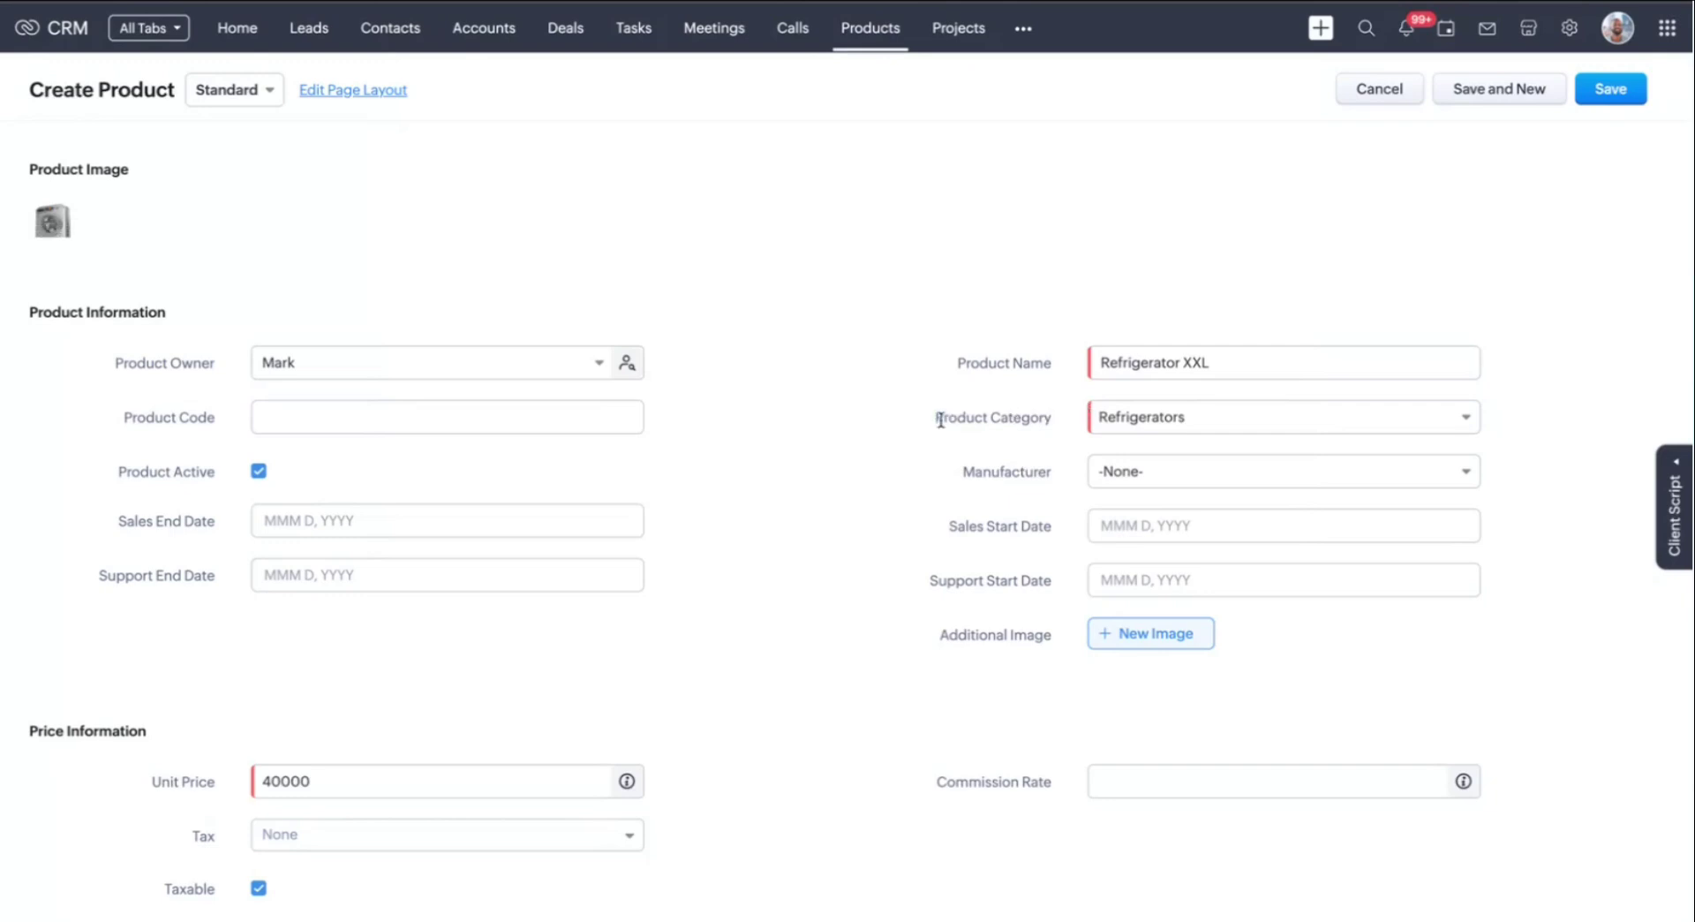
# Save Refrigerator XXL, reload it, and open the flagged image's approval details
pyautogui.click(1618, 103)
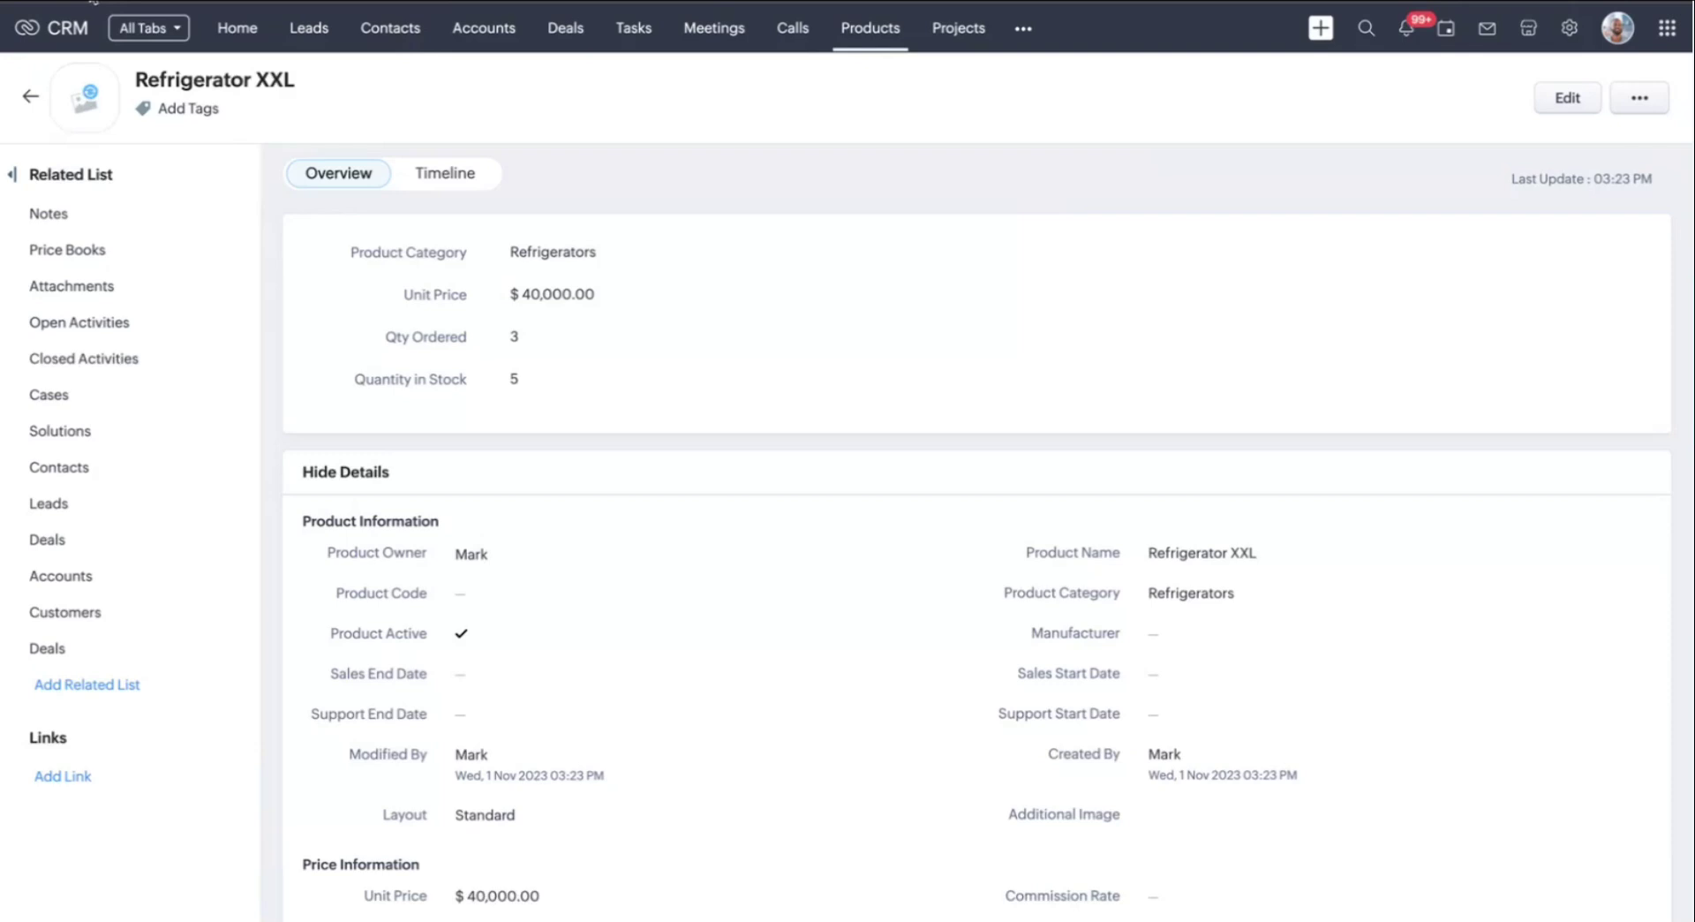
pyautogui.click(93, 2)
pyautogui.moveTo(93, 113)
pyautogui.click(91, 89)
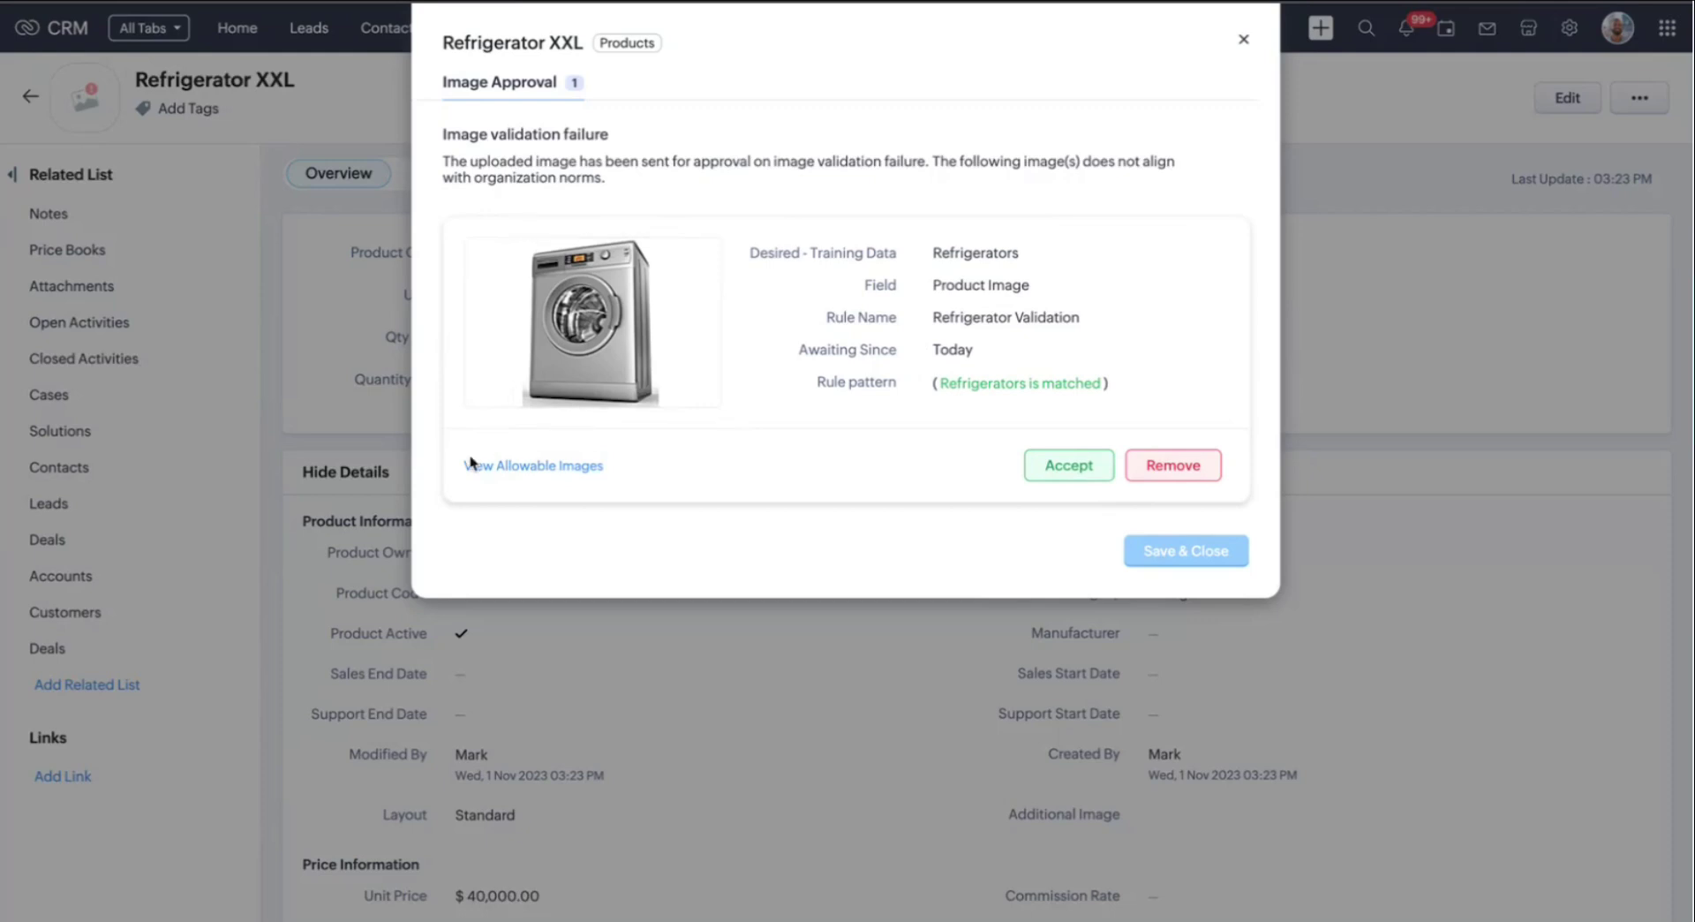
# Check the allowed sample images, then reject the washing machine image with Help Zia set to No
pyautogui.click(528, 468)
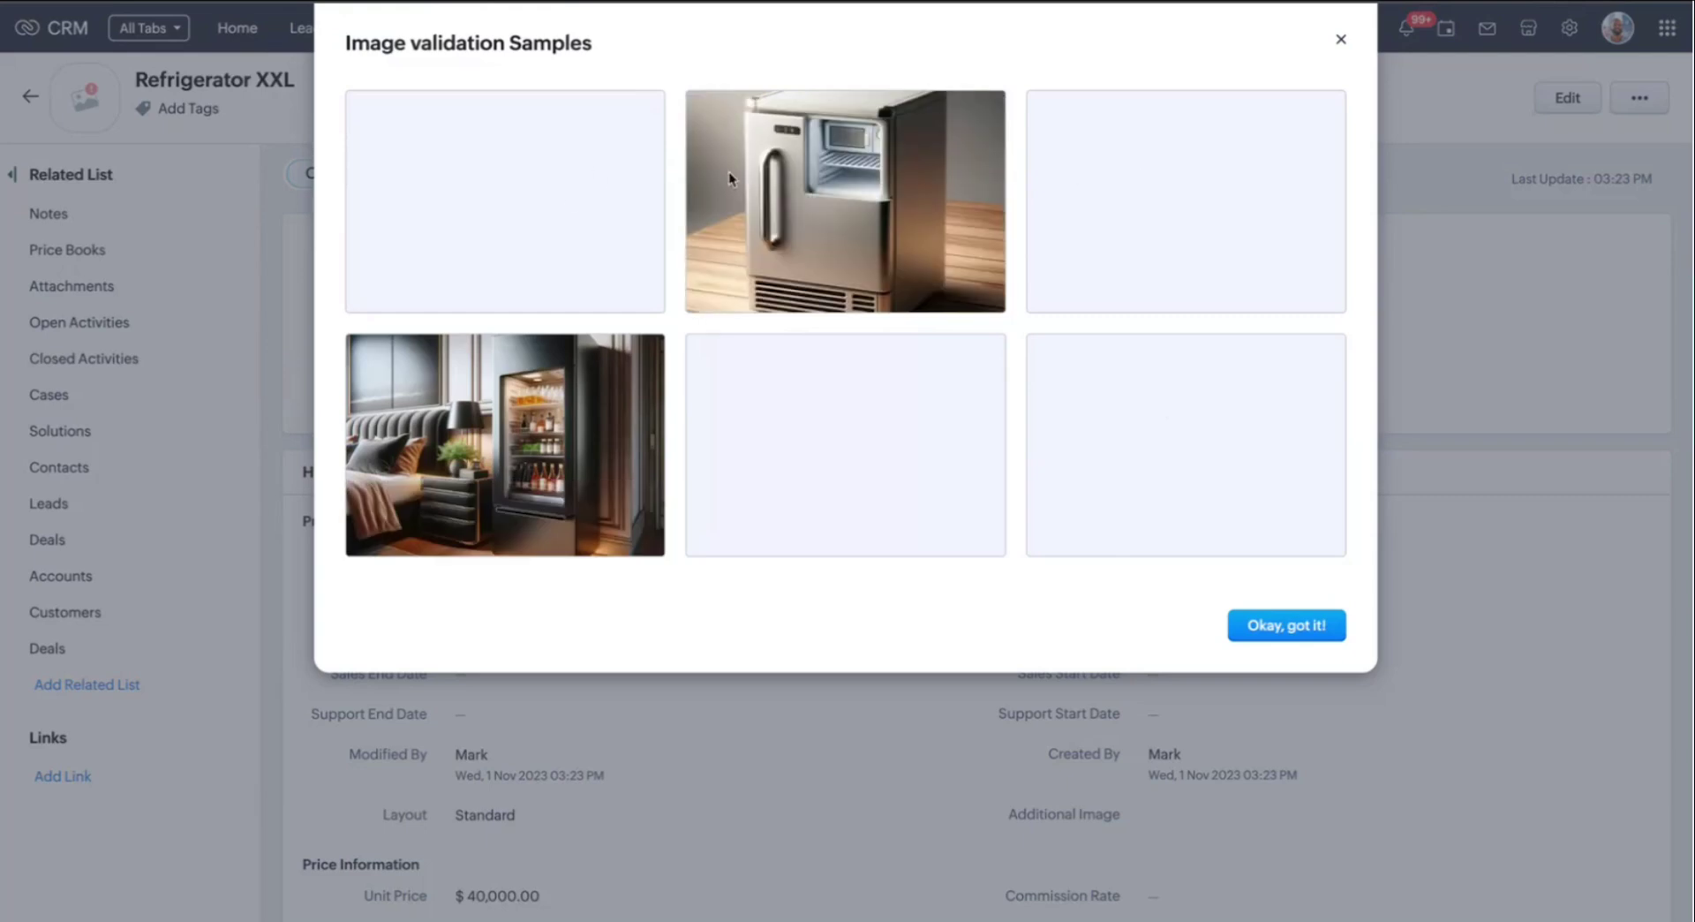
pyautogui.click(1301, 635)
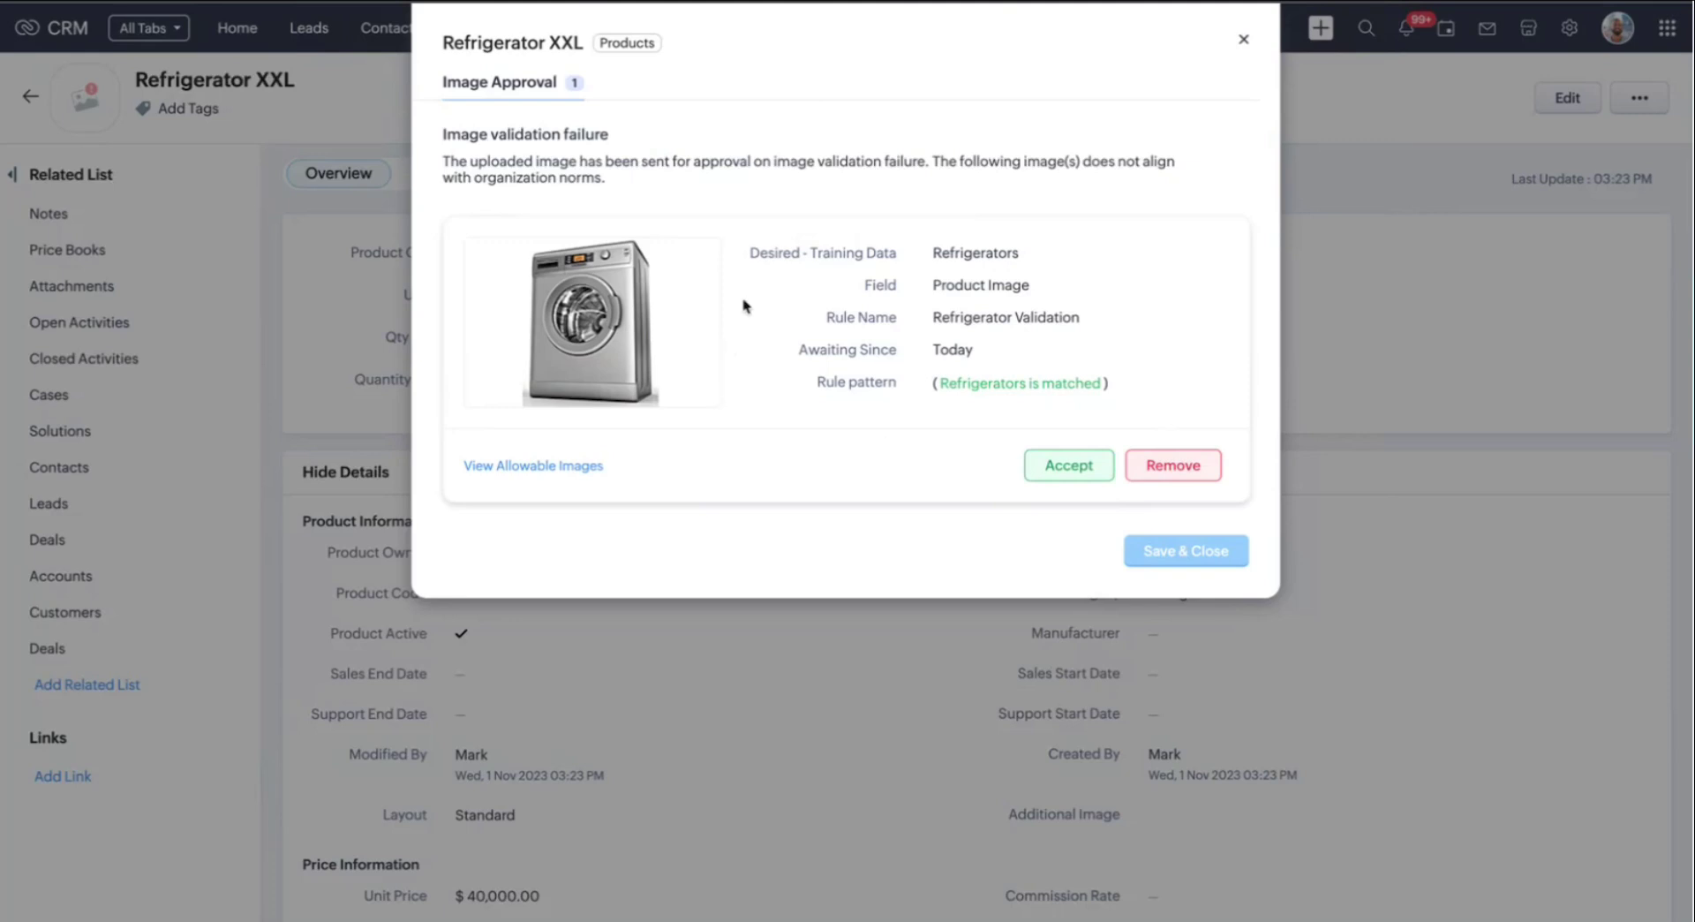
pyautogui.click(1176, 461)
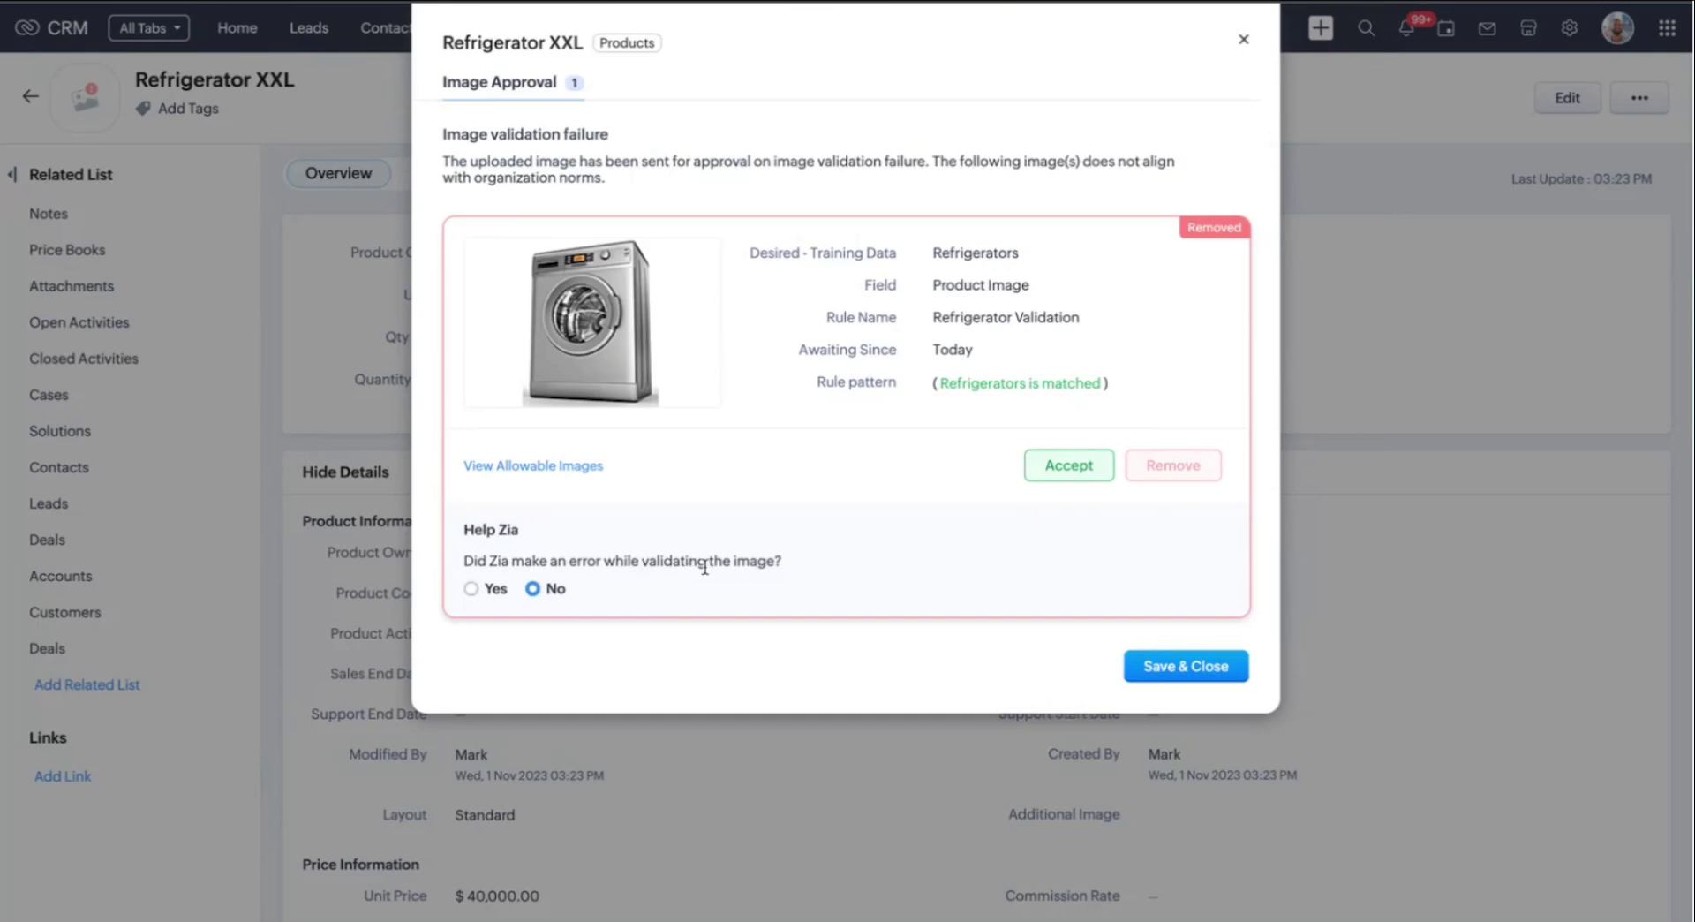
pyautogui.click(472, 588)
pyautogui.click(533, 589)
# Save and close the image decision, then go to Zia Vision image validation in Setup
pyautogui.click(1211, 668)
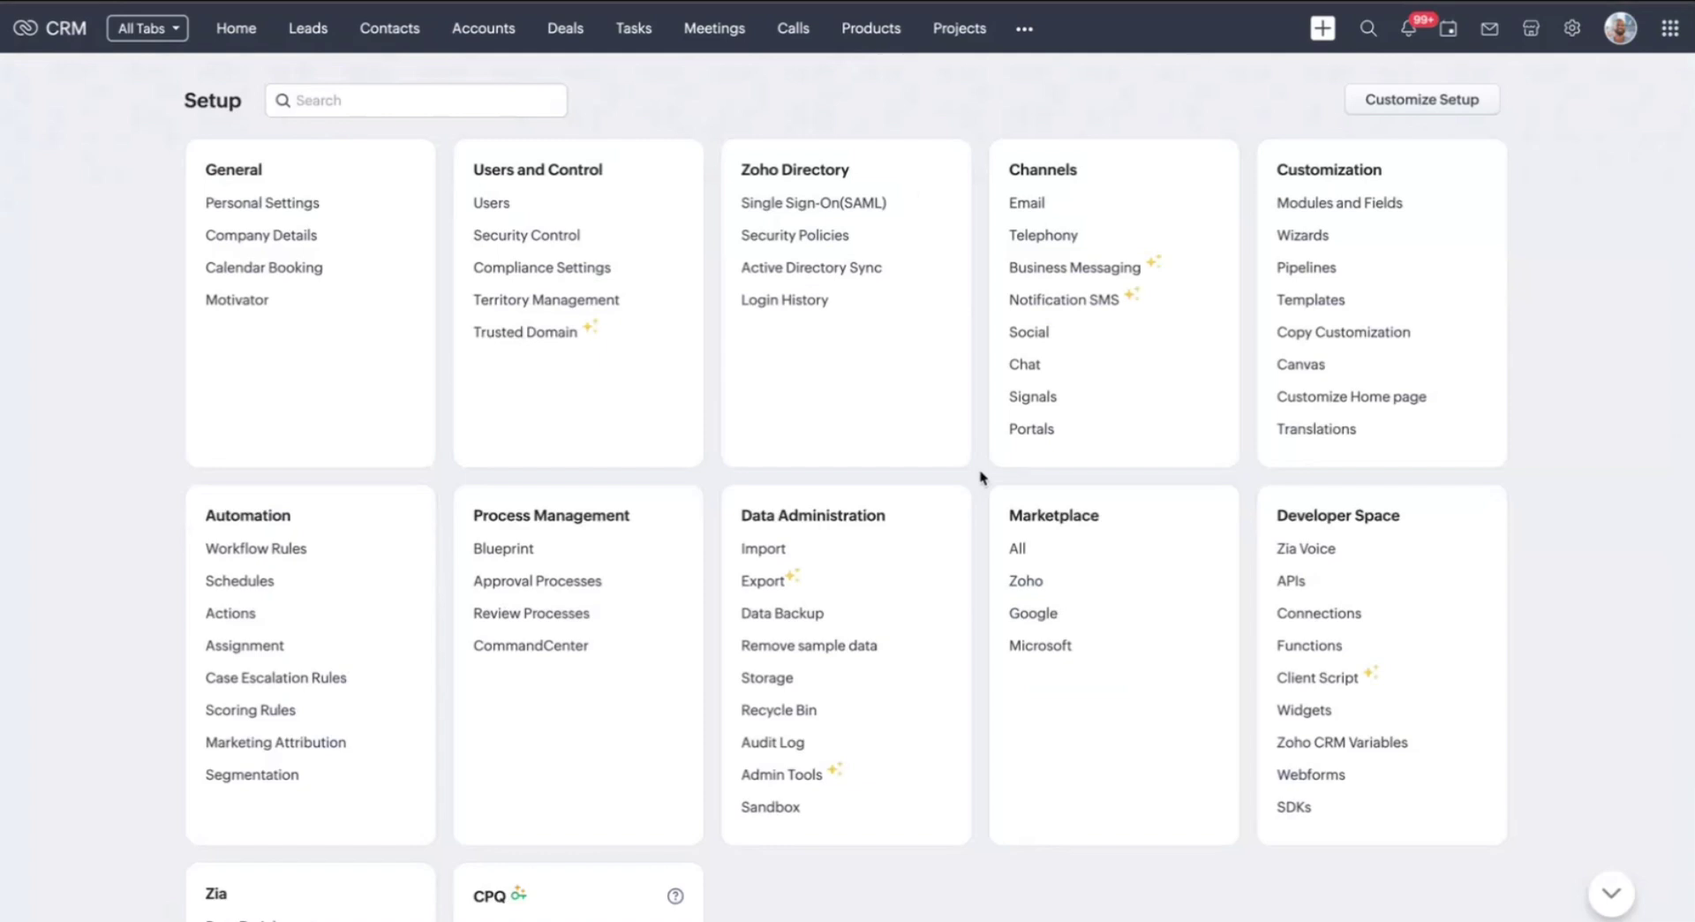
pyautogui.scroll(-3, 978, 474)
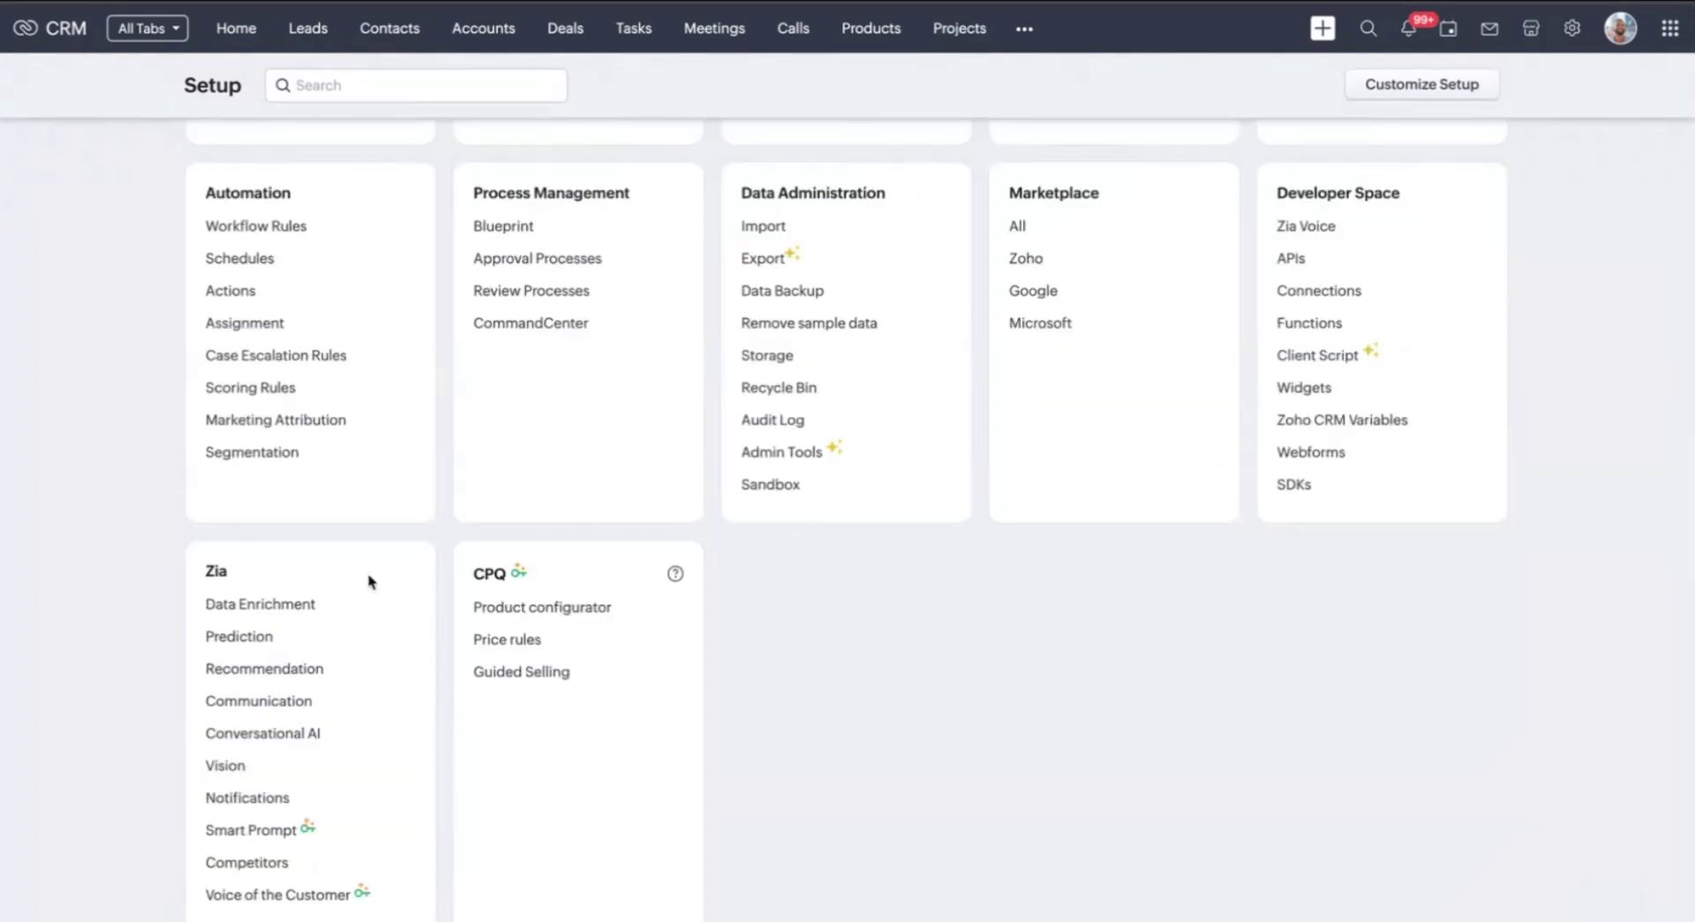
pyautogui.click(237, 768)
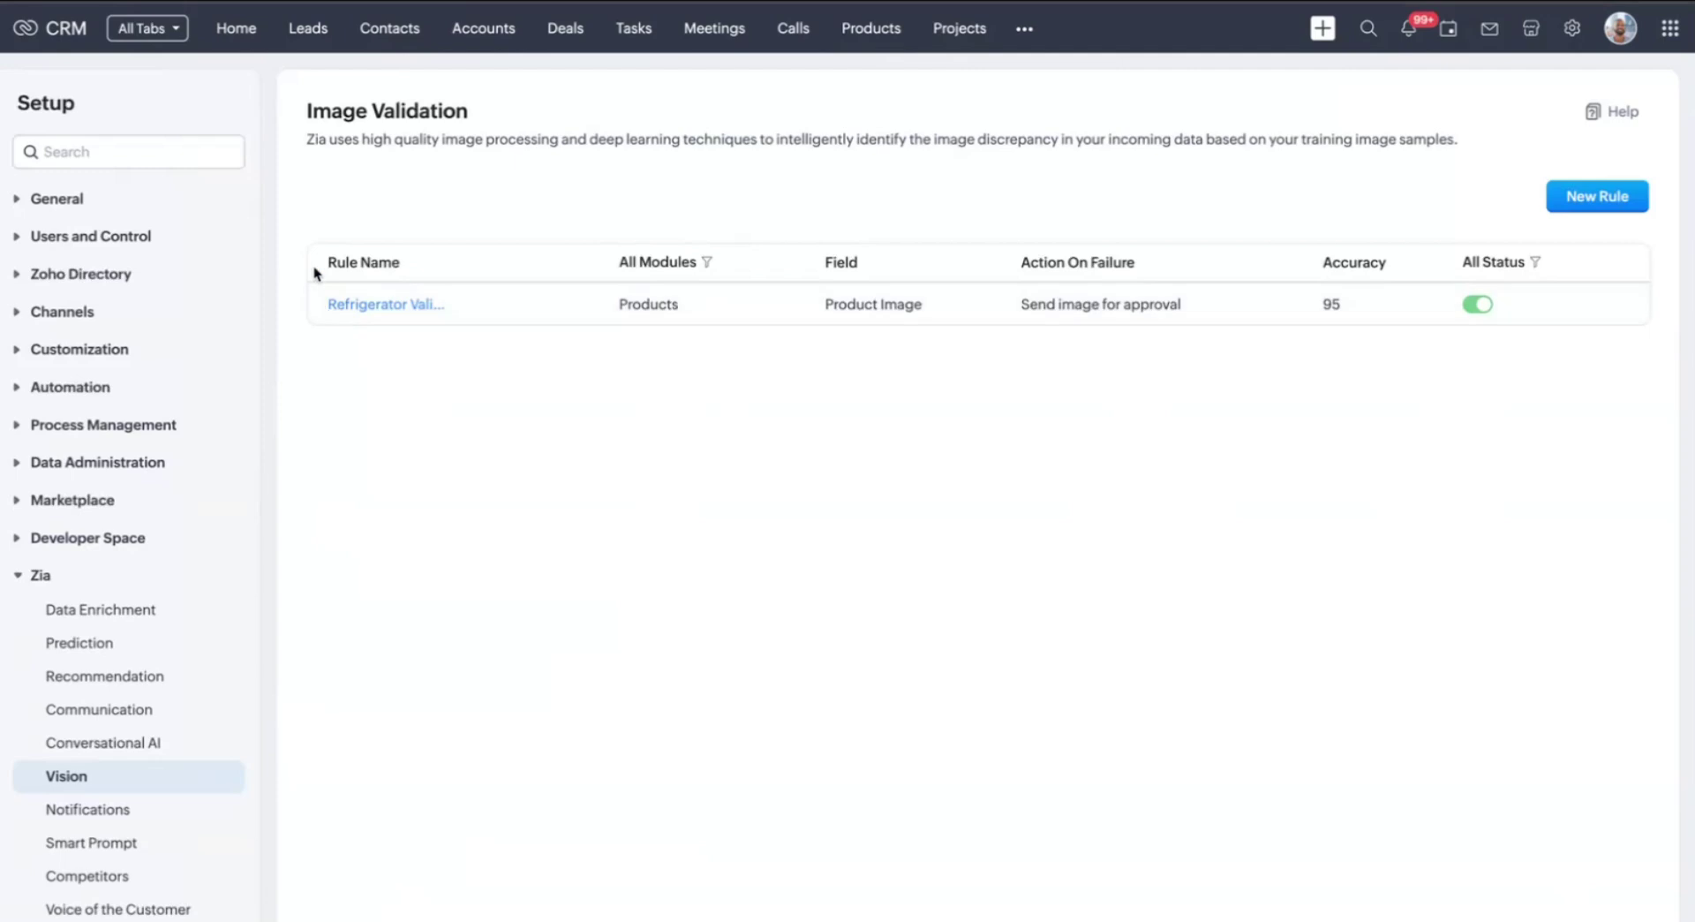
# Open the Refrigerator Validation rule's details and put it into edit mode
pyautogui.moveTo(430, 306)
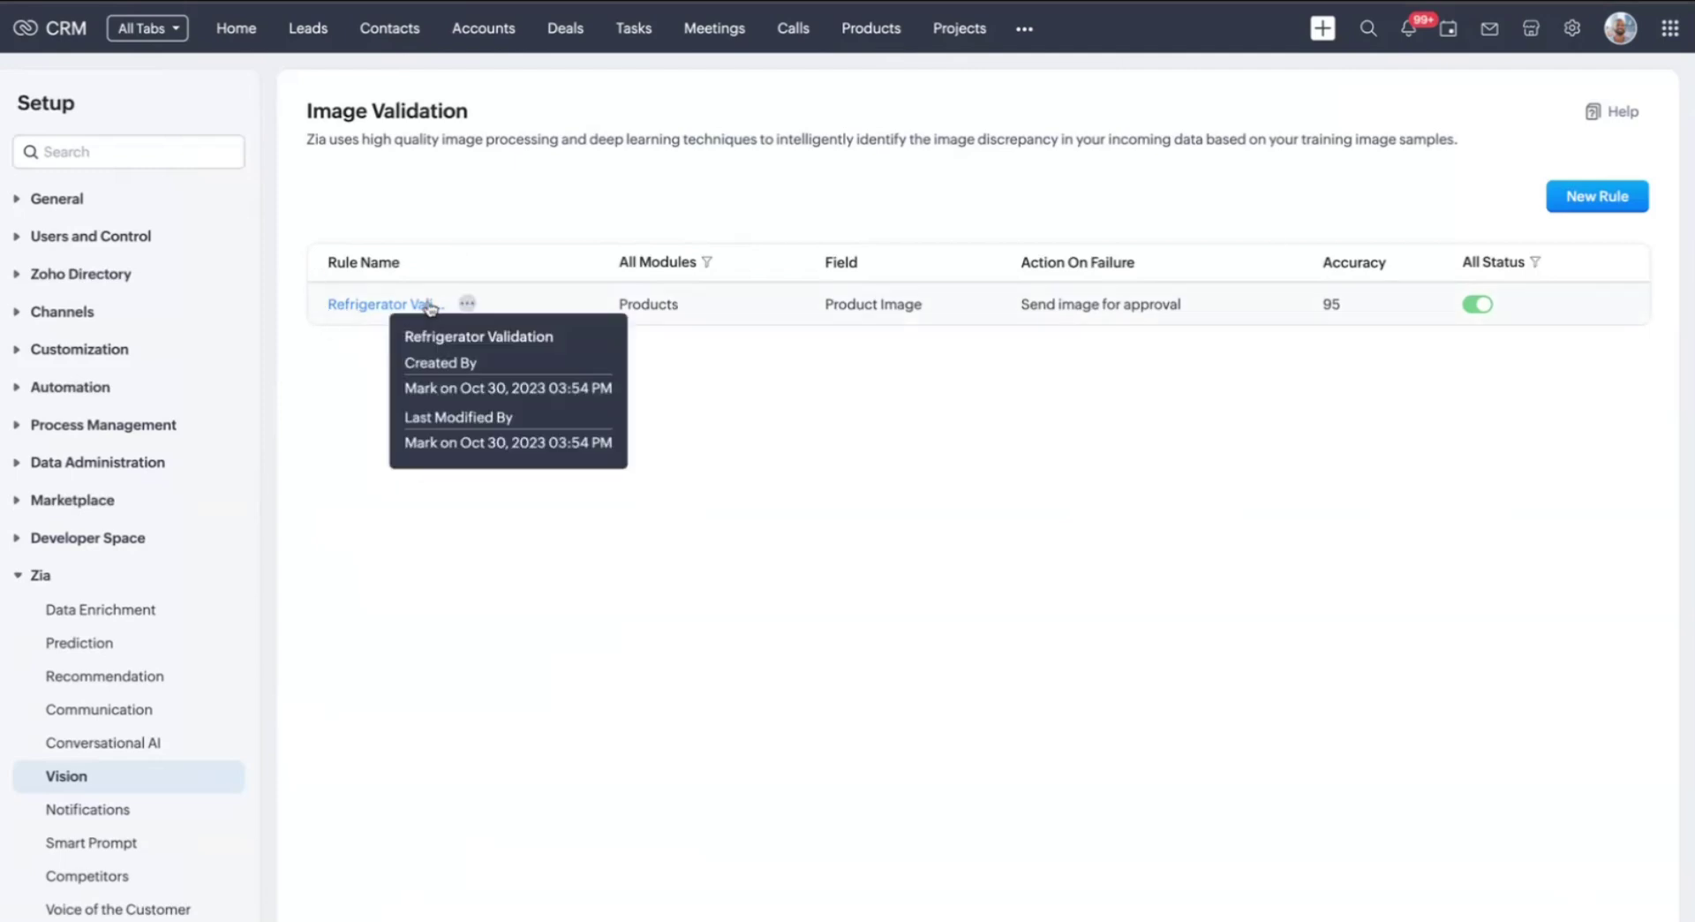
pyautogui.click(411, 304)
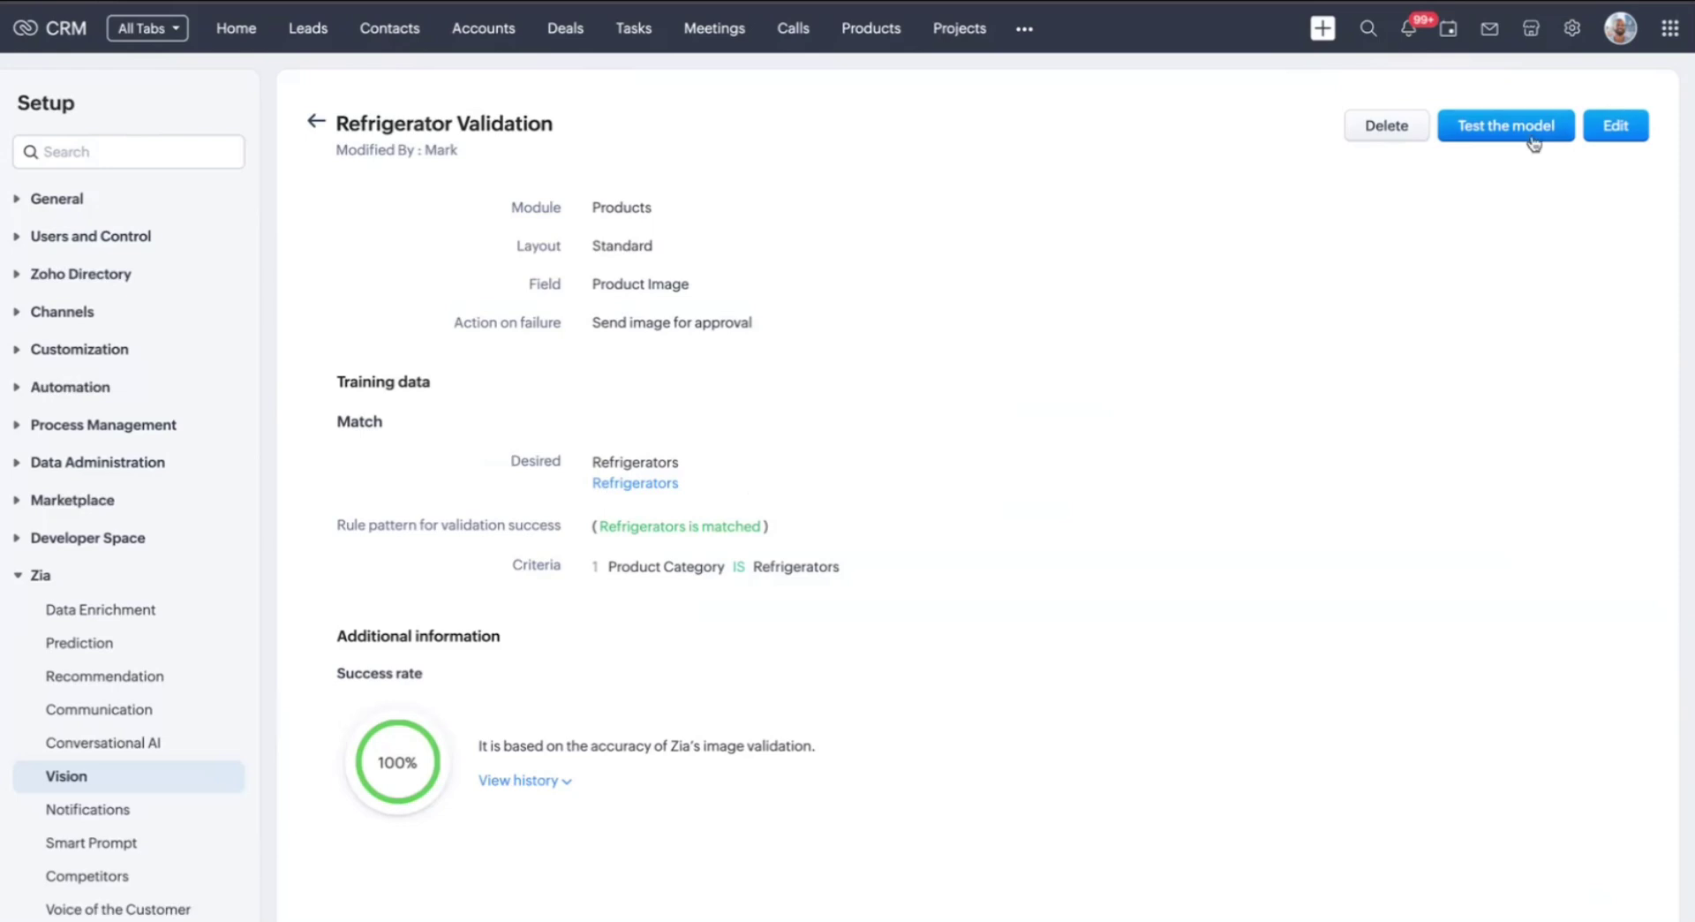
pyautogui.click(1624, 129)
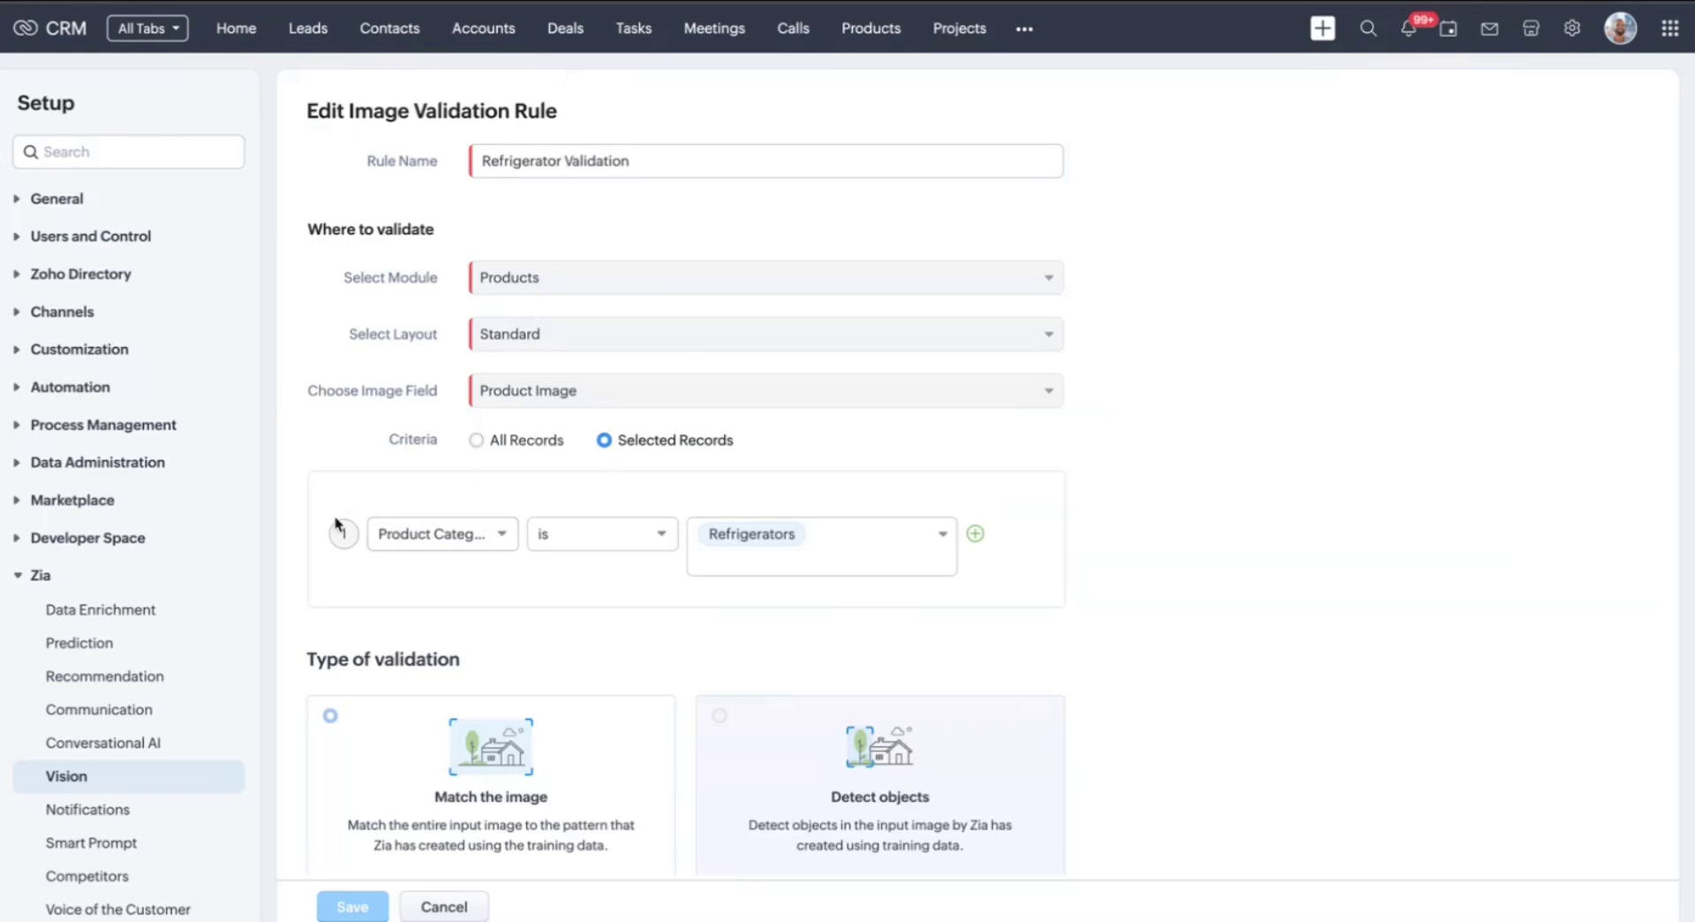
# Review the Product Category criterion and mark the training images as Undesired
pyautogui.click(454, 540)
pyautogui.click(1170, 555)
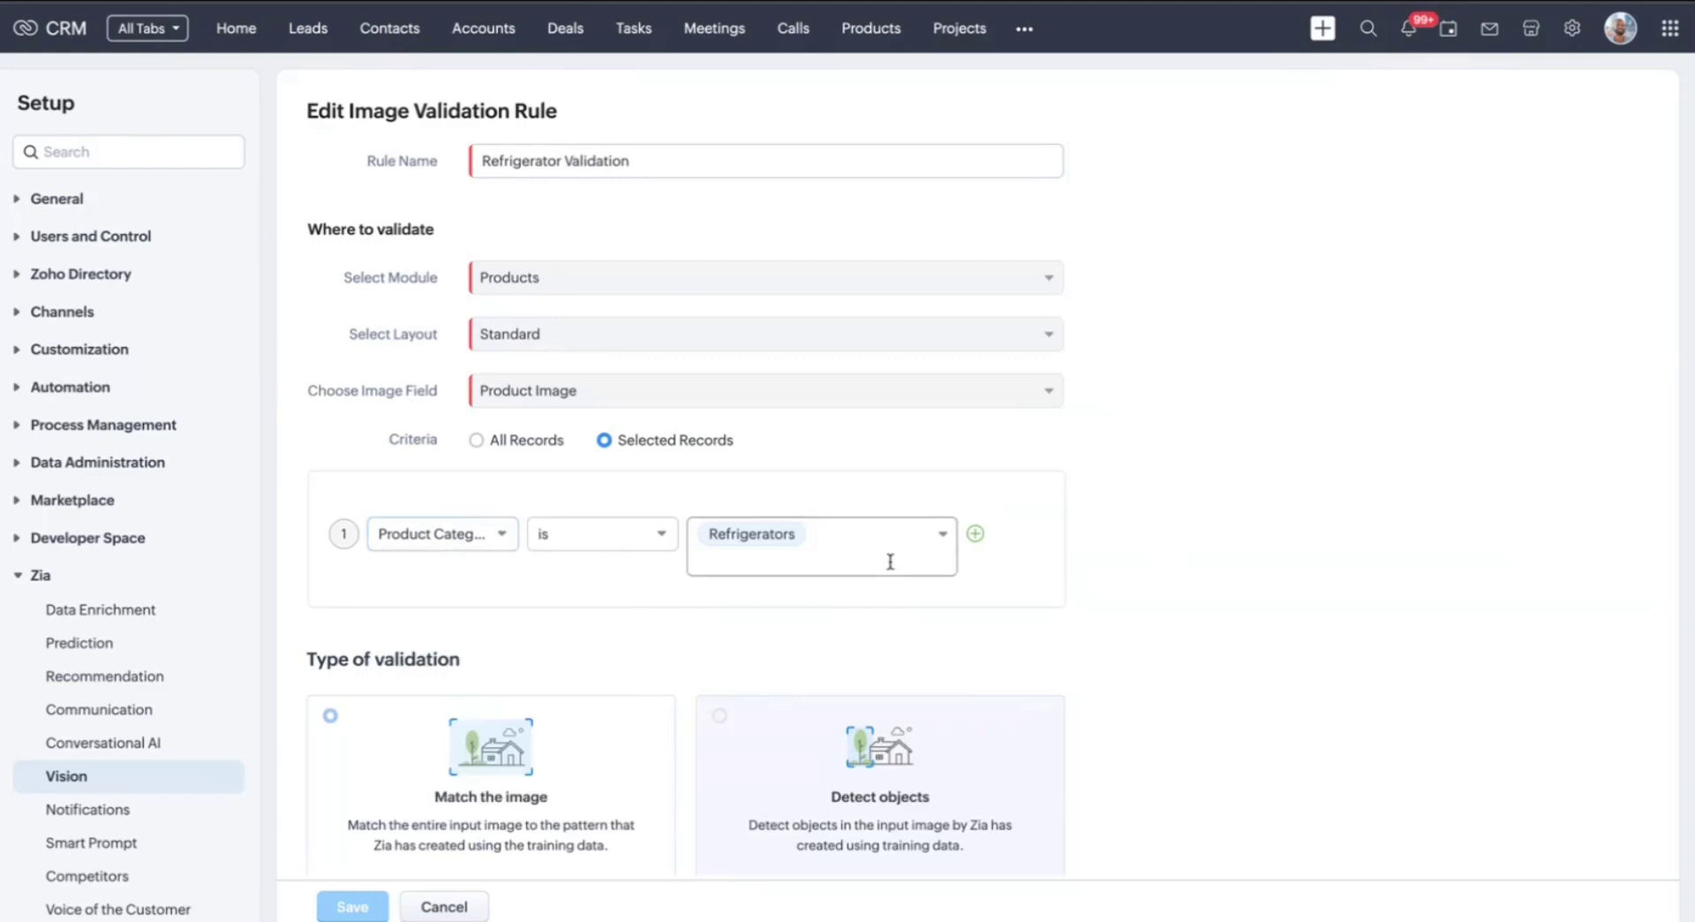
pyautogui.scroll(-3, 503, 553)
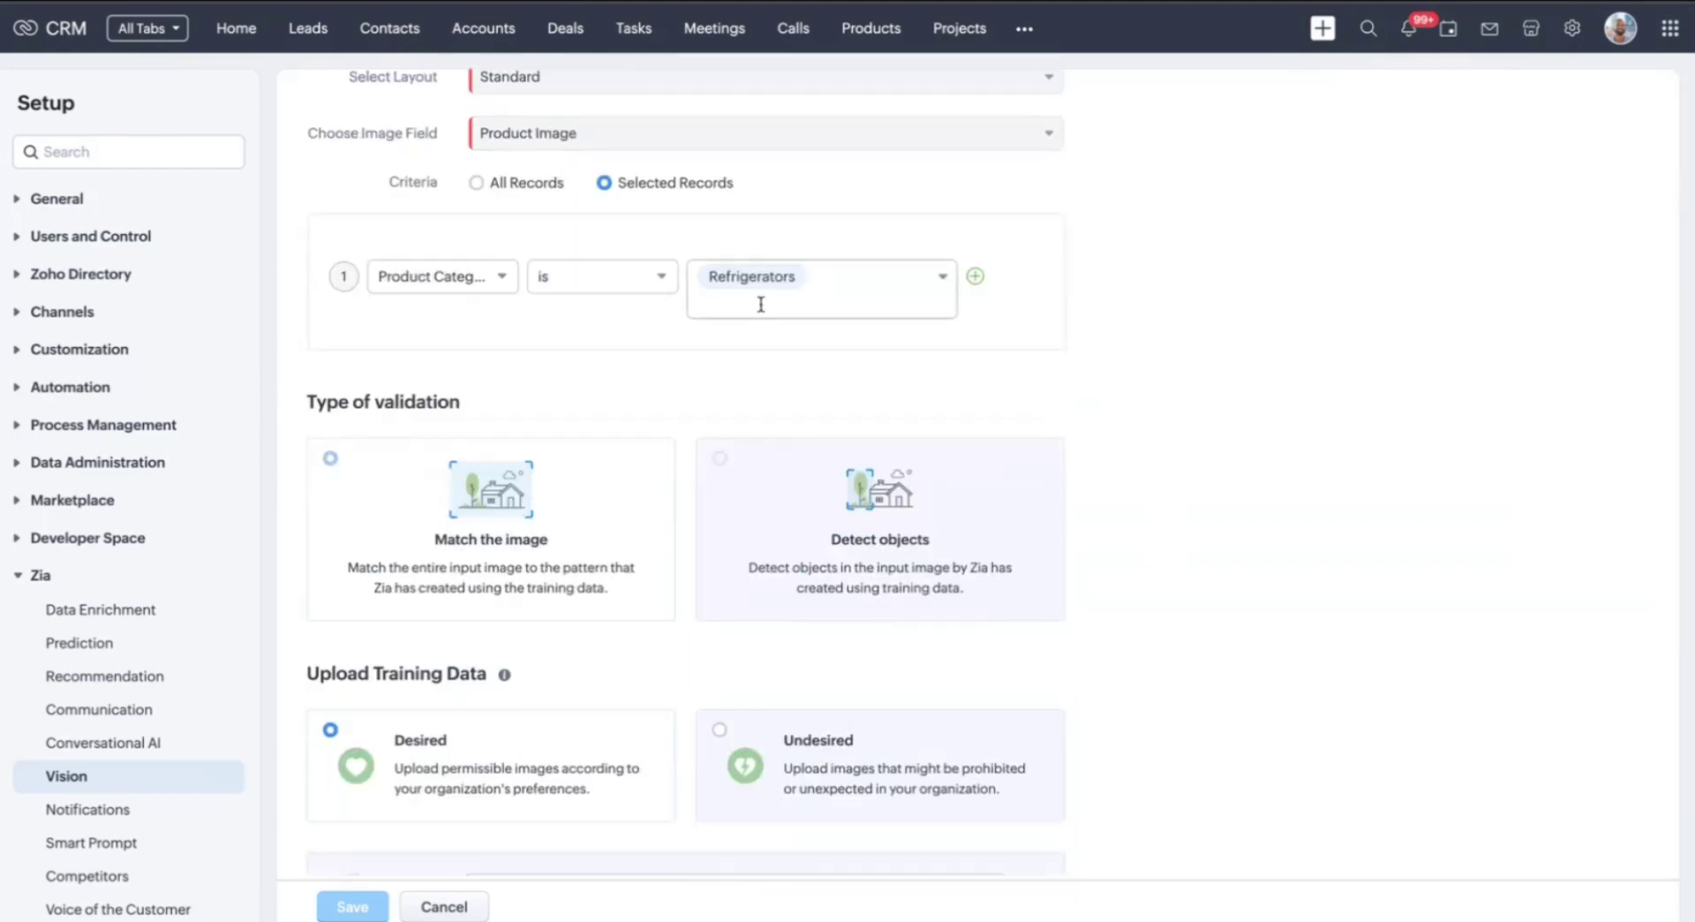
pyautogui.scroll(-5, 339, 327)
pyautogui.scroll(2, 444, 172)
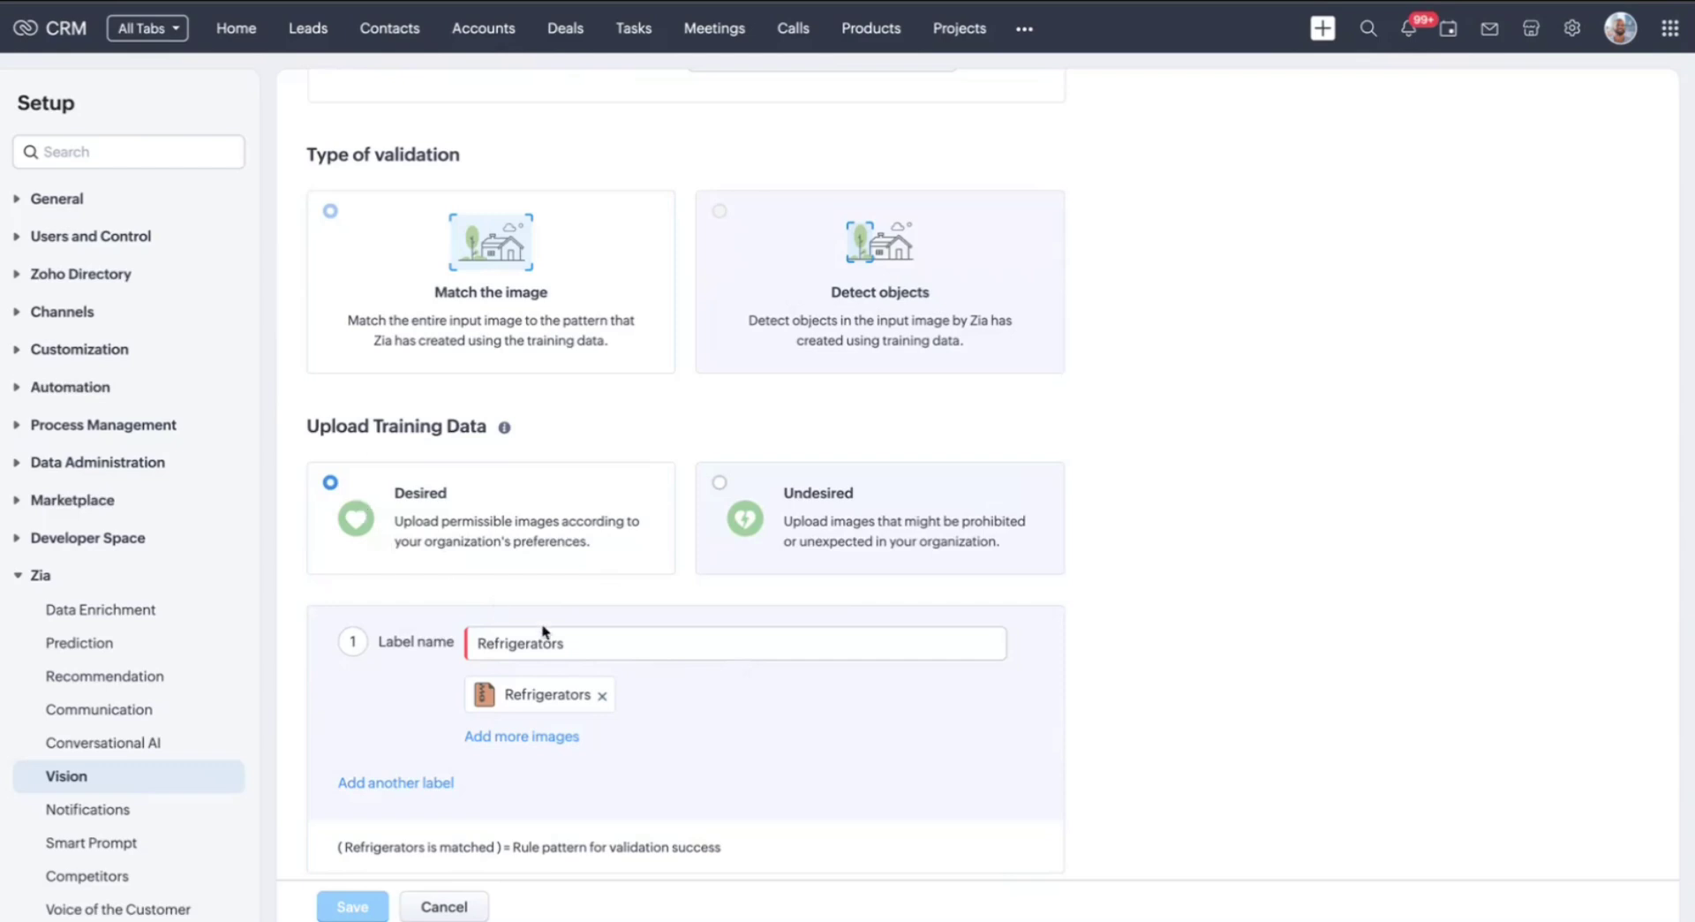
pyautogui.scroll(-1, 543, 631)
pyautogui.click(876, 411)
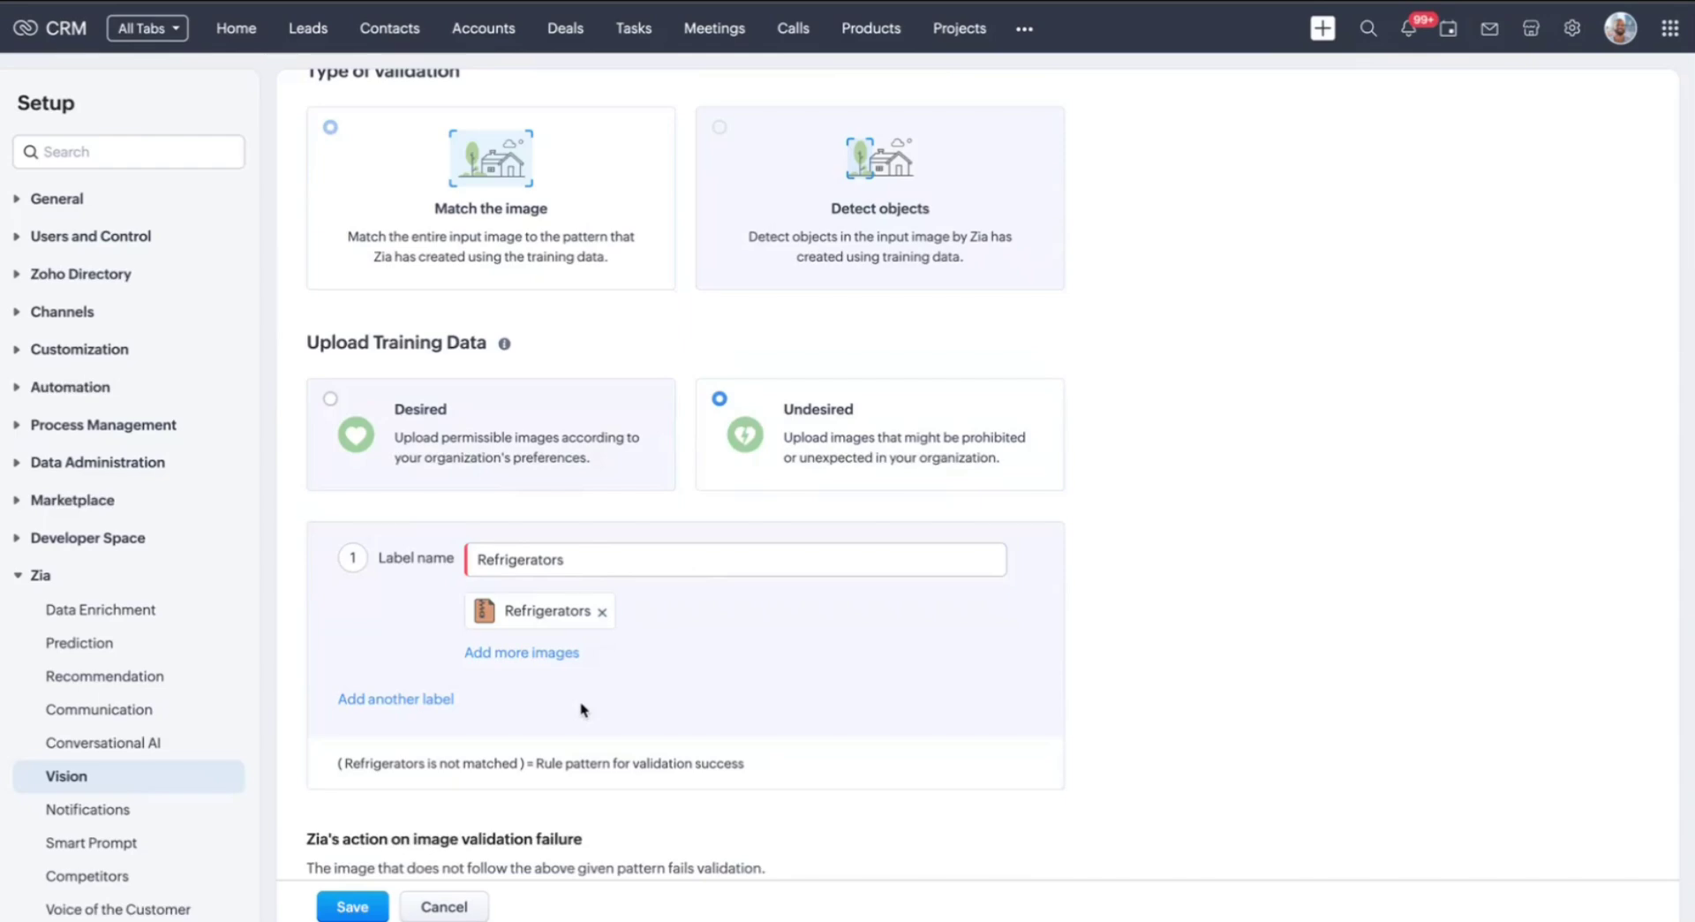
# Cancel the rule edit and confirm leaving the page without saving
pyautogui.scroll(-1, 582, 709)
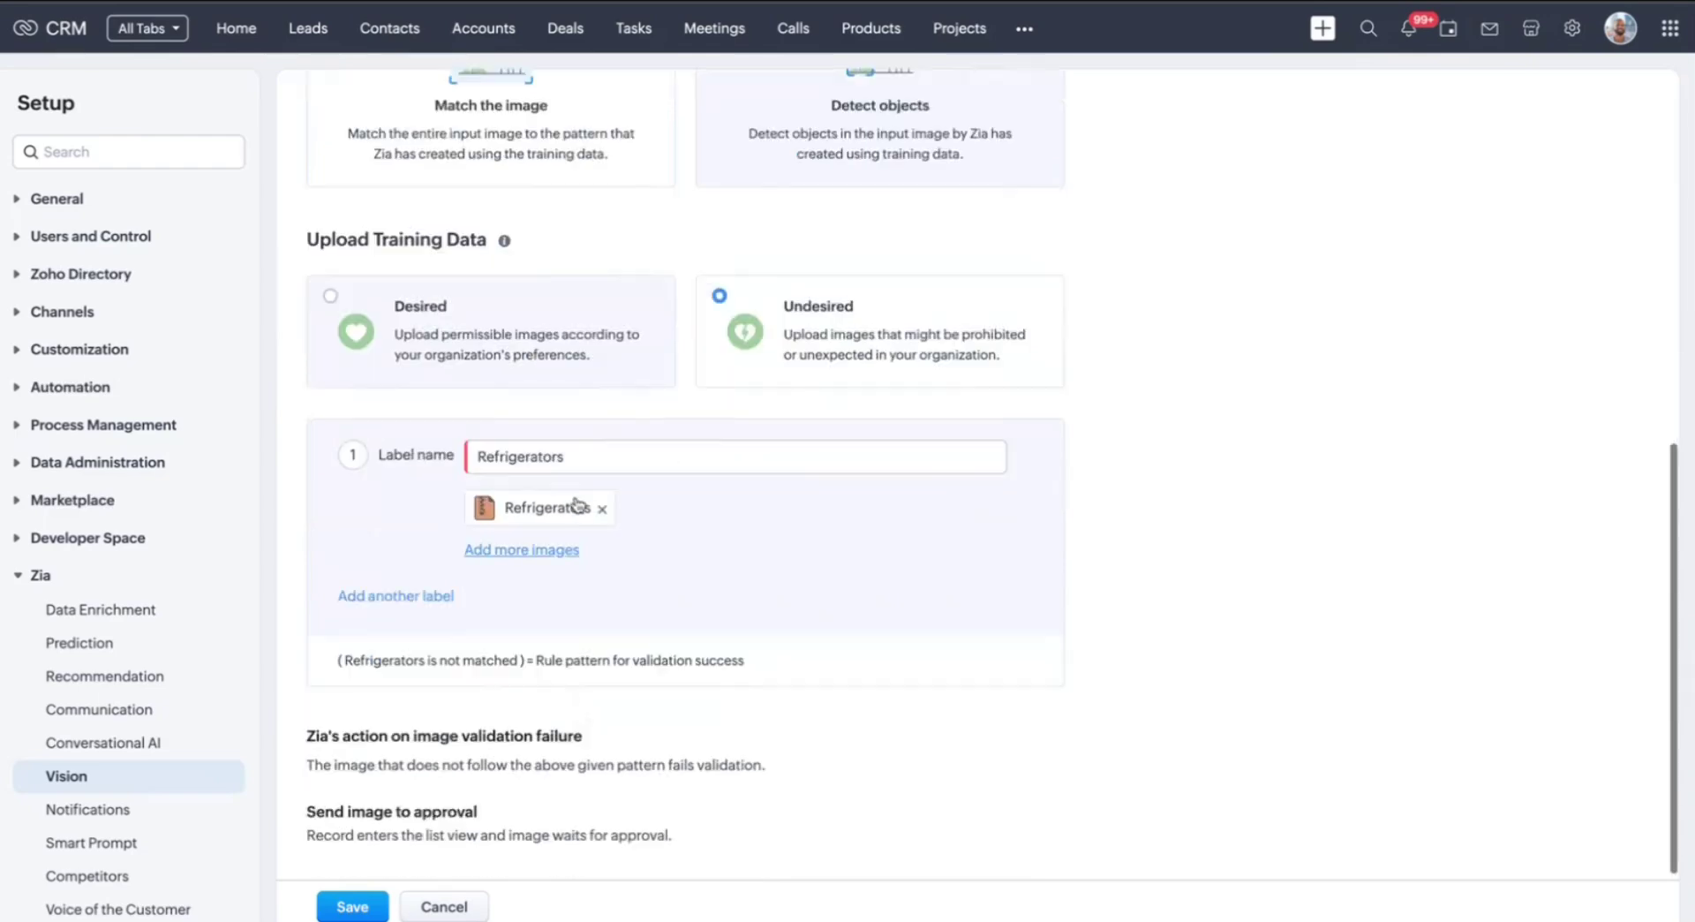
pyautogui.click(435, 909)
pyautogui.click(1033, 99)
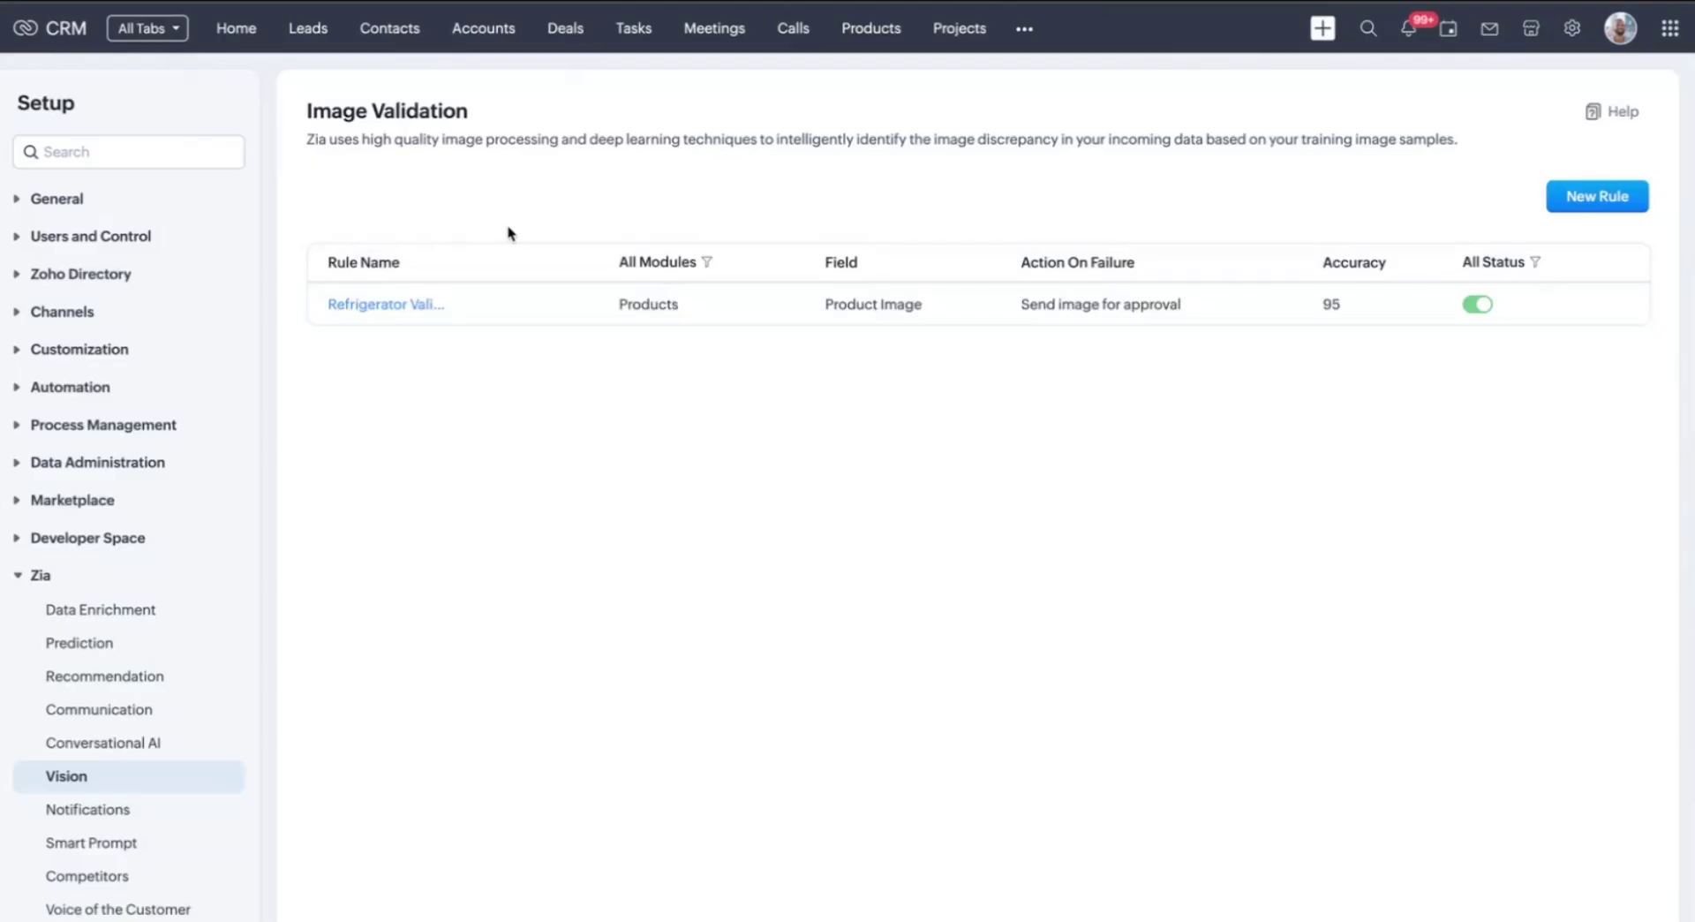